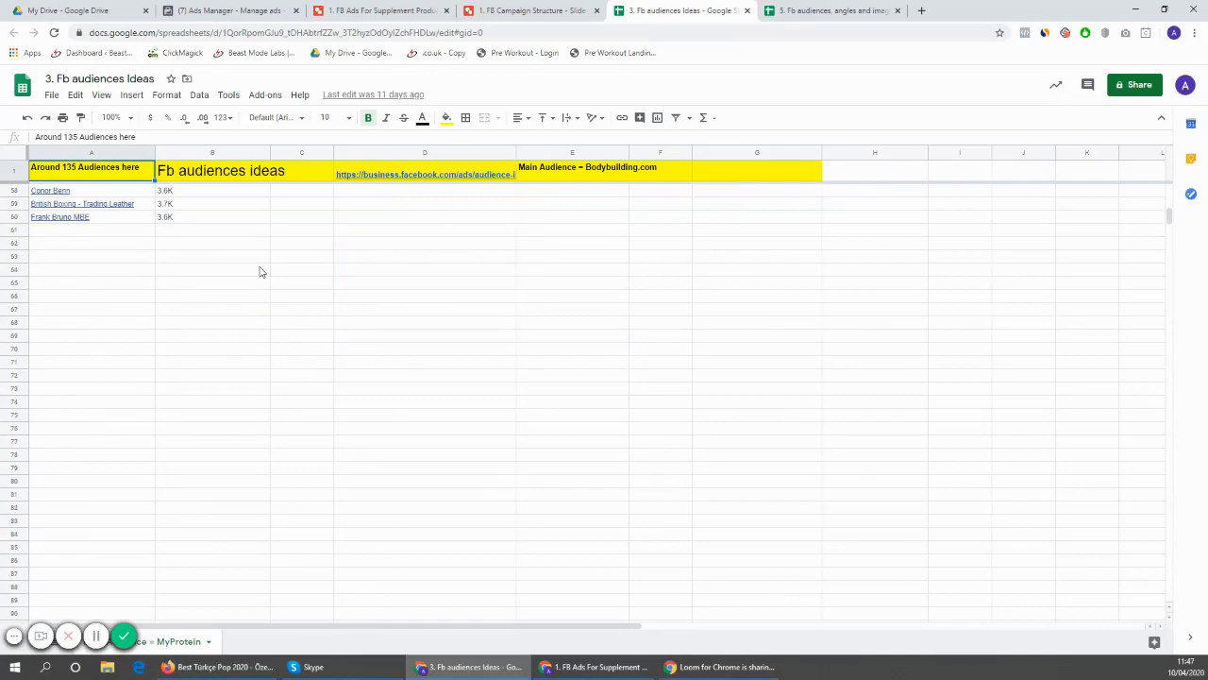
Return to the start of the audience ideas sheet and bring the "2. 3 to 5 Angles for Ads" document into this window
{"action": "scroll", "coordinate": [261, 272], "scroll_direction": "up", "scroll_amount": 15}
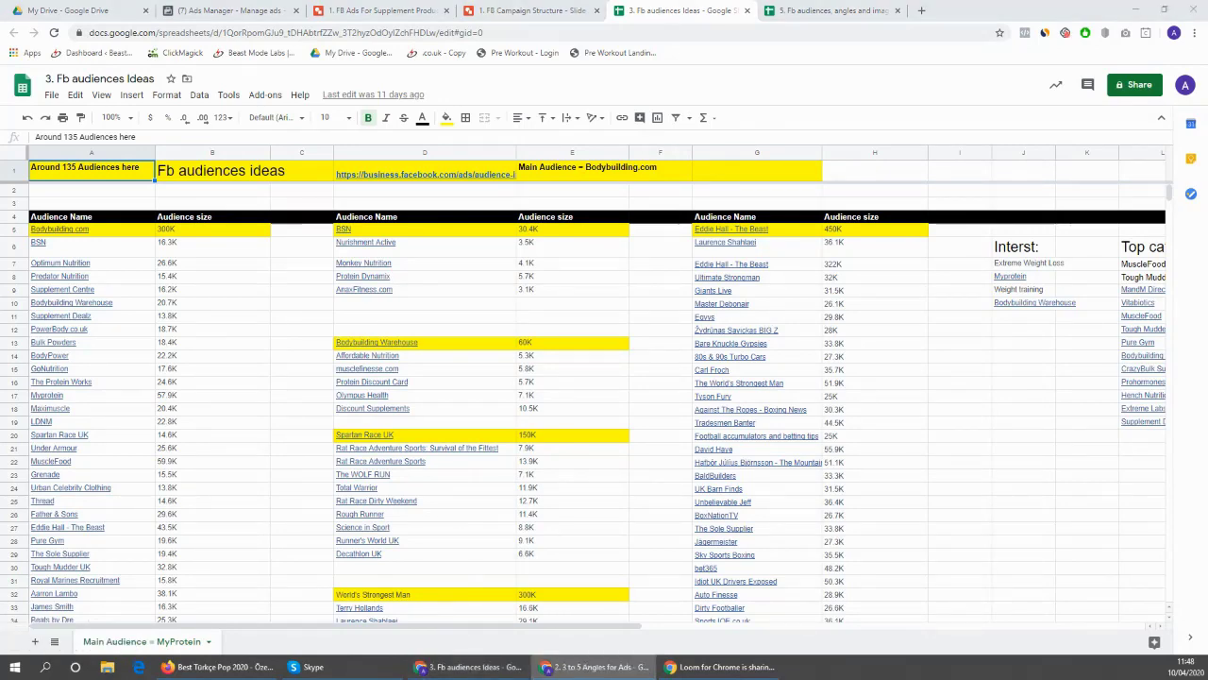
{"action": "left_click_drag", "start_coordinate": [1207, 238], "coordinate": [818, 1]}
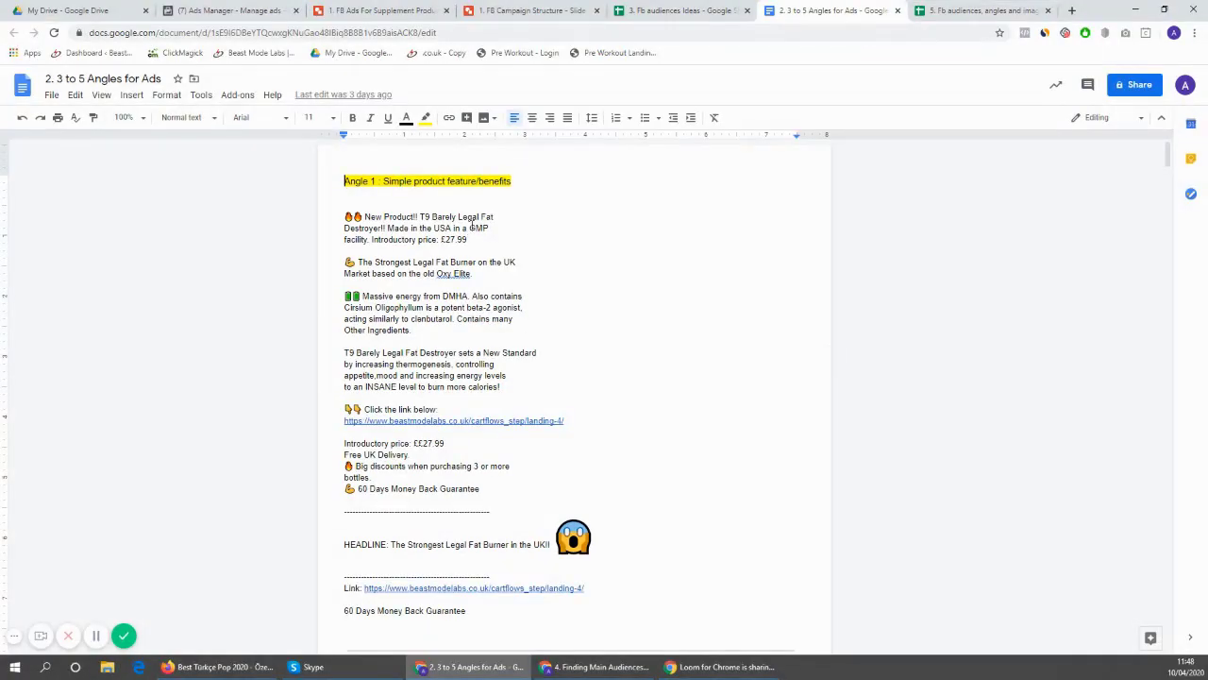
Review the ad copy for Angle 1 (Simple product feature/benefits) and compare it with the Angle 2 Testimonials copy
{"action": "left_click_drag", "start_coordinate": [474, 207], "coordinate": [475, 427]}
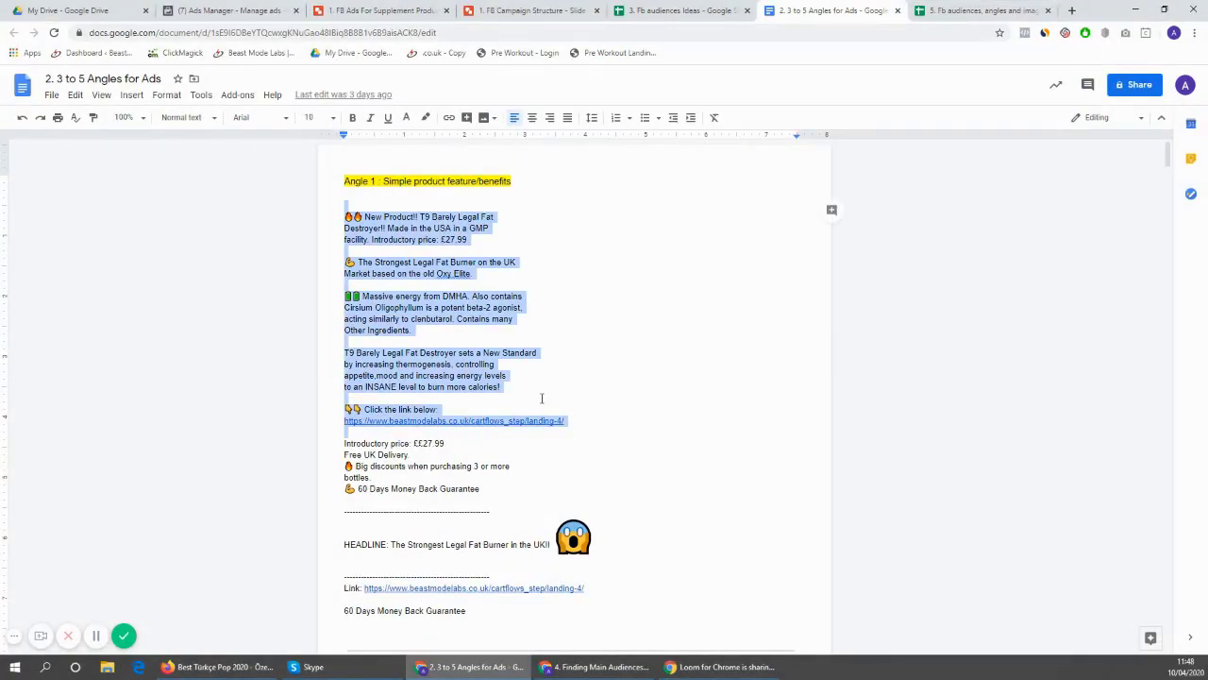
{"action": "left_click", "coordinate": [564, 243]}
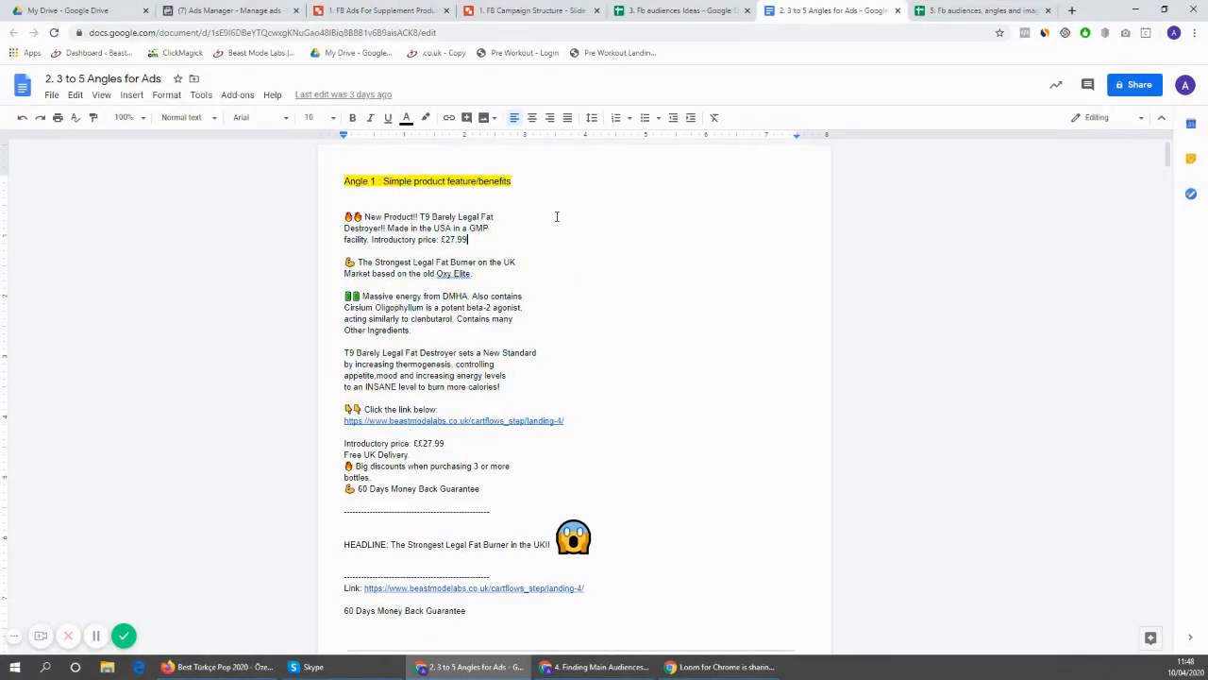
{"action": "left_click_drag", "start_coordinate": [560, 194], "coordinate": [549, 333]}
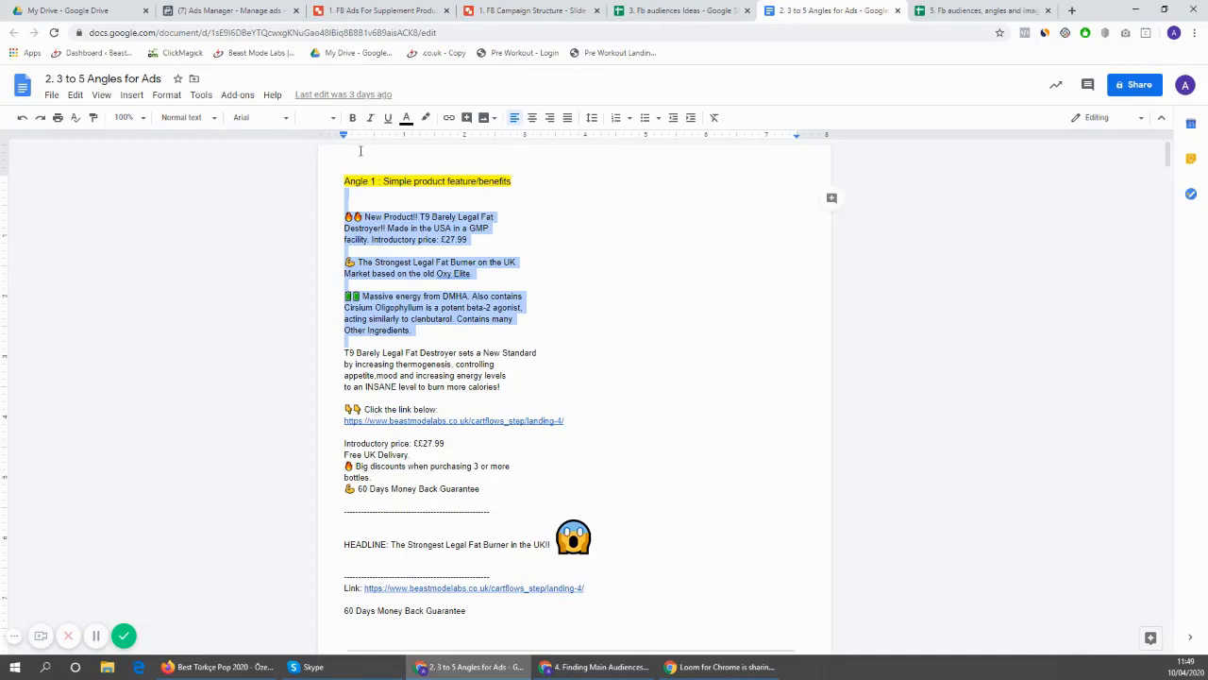
{"action": "left_click", "coordinate": [785, 297]}
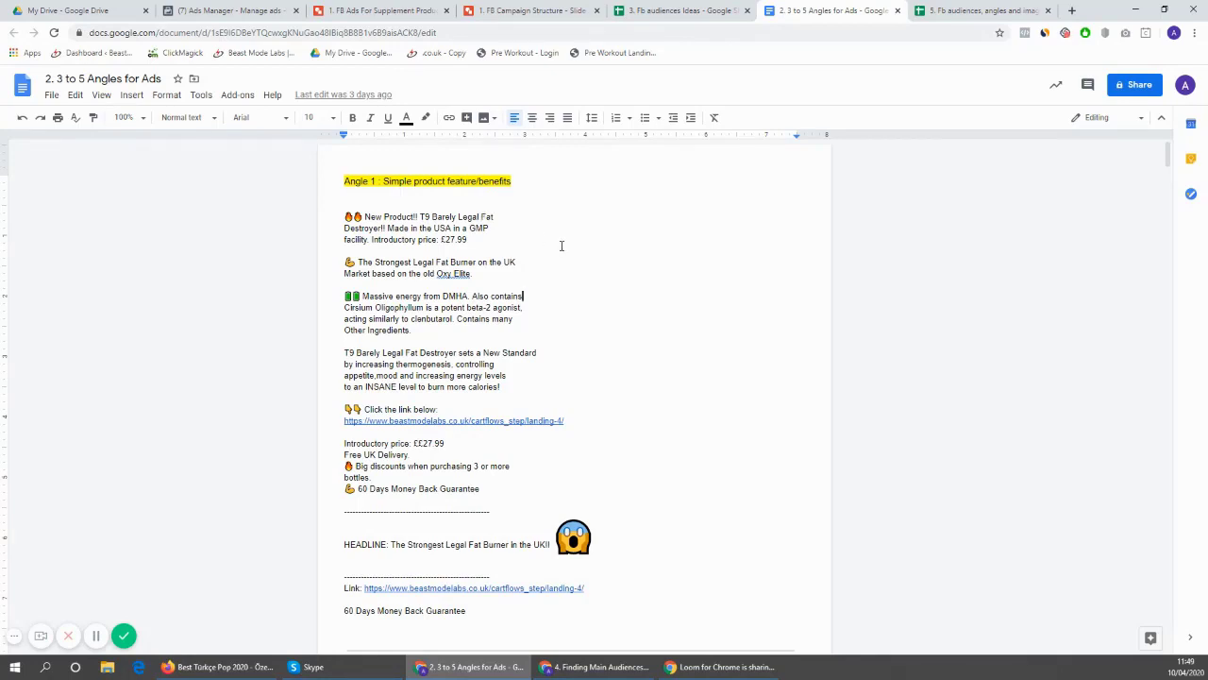
{"action": "scroll", "coordinate": [560, 245], "scroll_direction": "down", "scroll_amount": 5}
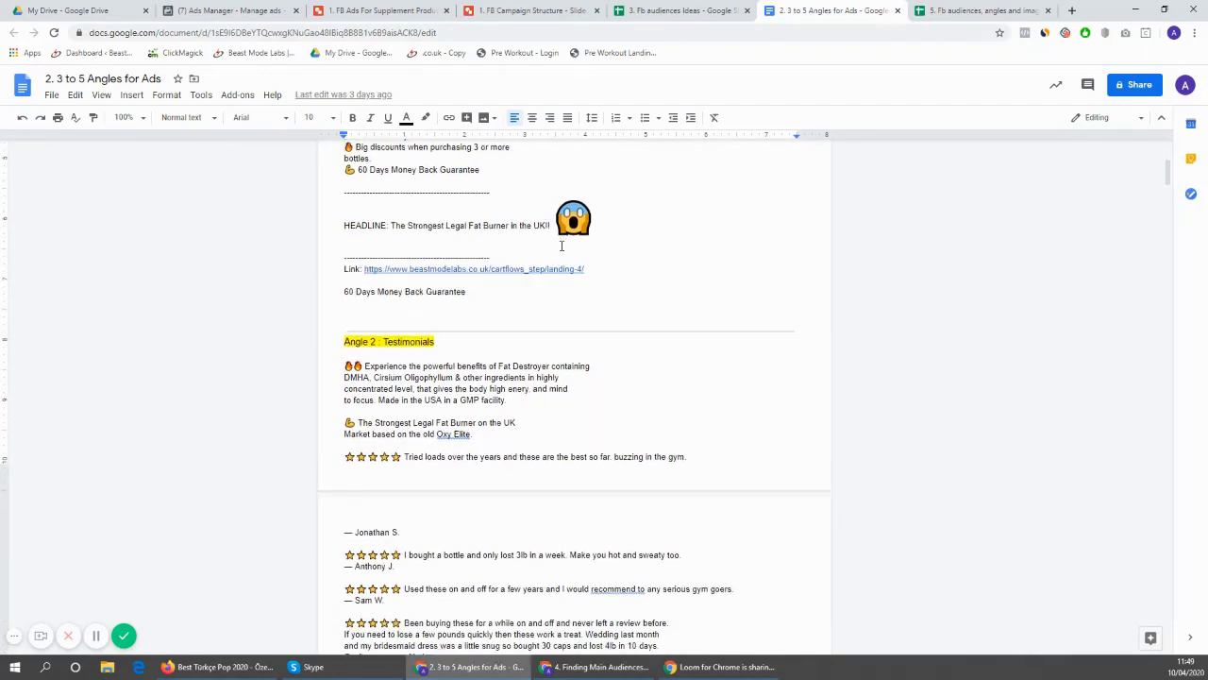
{"action": "scroll", "coordinate": [570, 241], "scroll_direction": "down", "scroll_amount": 5}
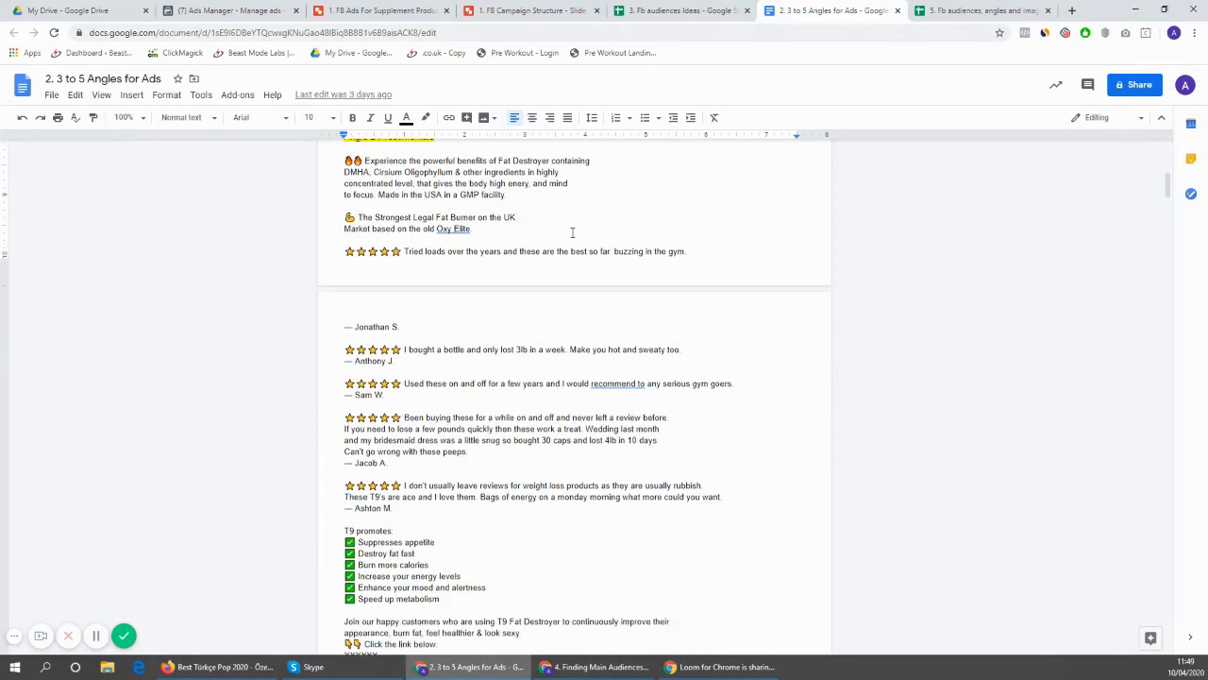
{"action": "scroll", "coordinate": [571, 241], "scroll_direction": "up", "scroll_amount": 10}
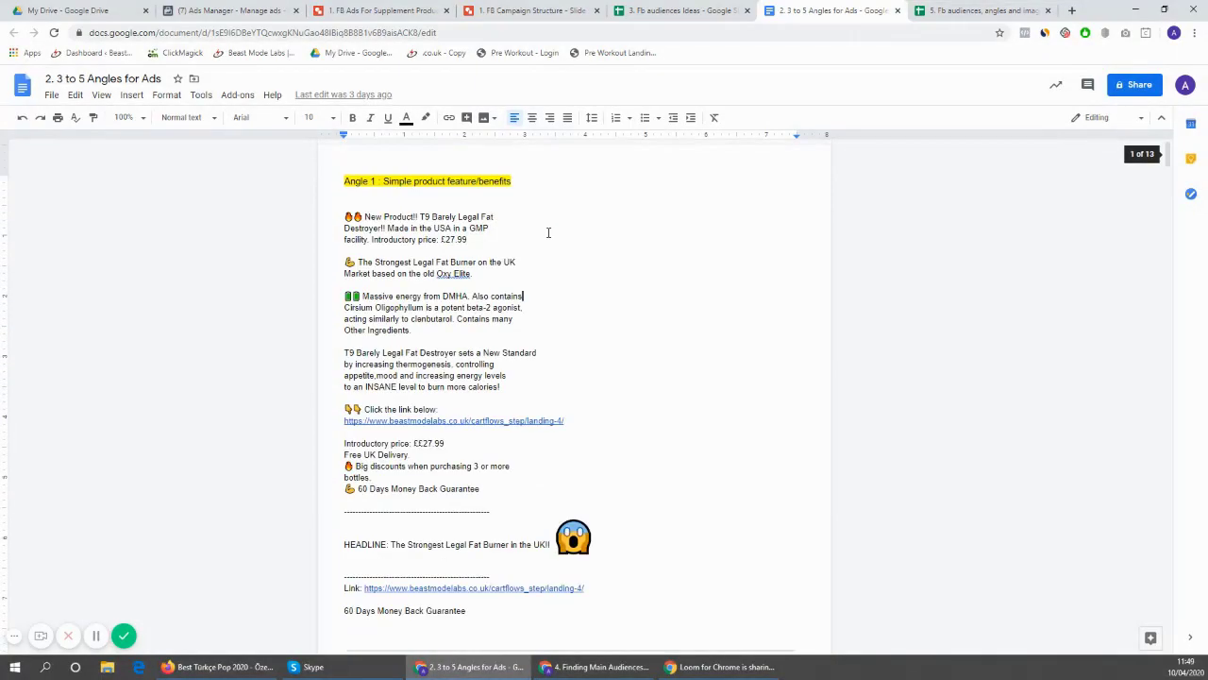
{"action": "left_click_drag", "start_coordinate": [489, 209], "coordinate": [487, 283]}
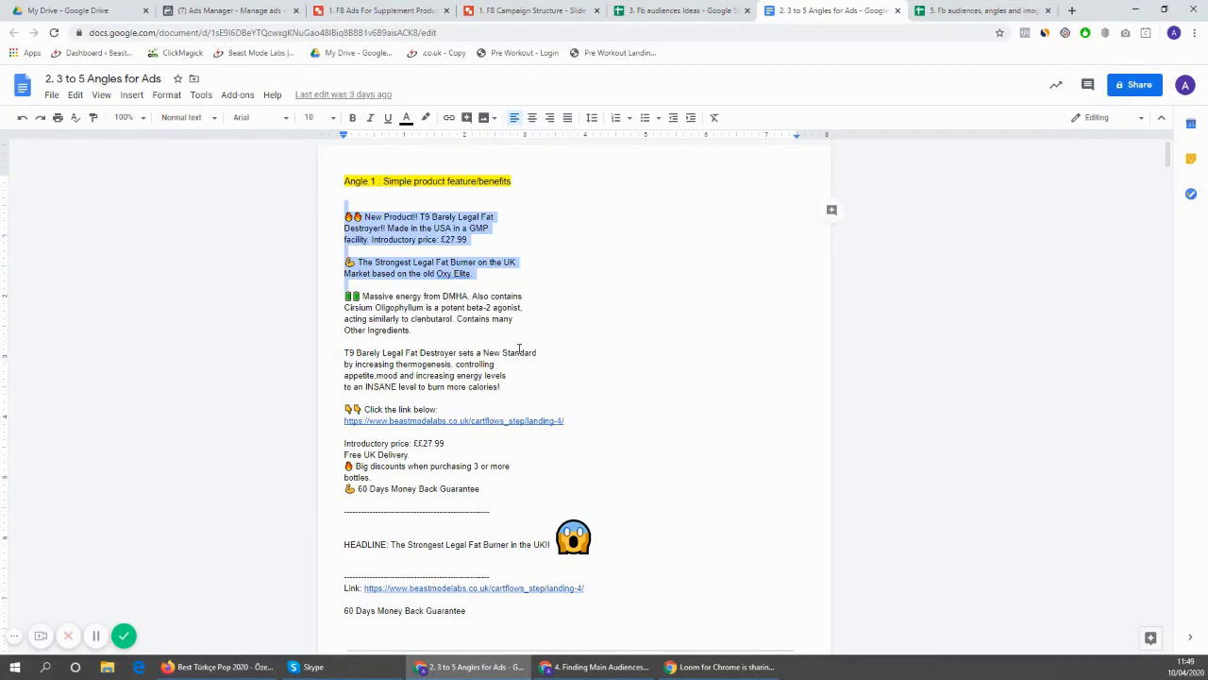
{"action": "scroll", "coordinate": [525, 310], "scroll_direction": "down", "scroll_amount": 1}
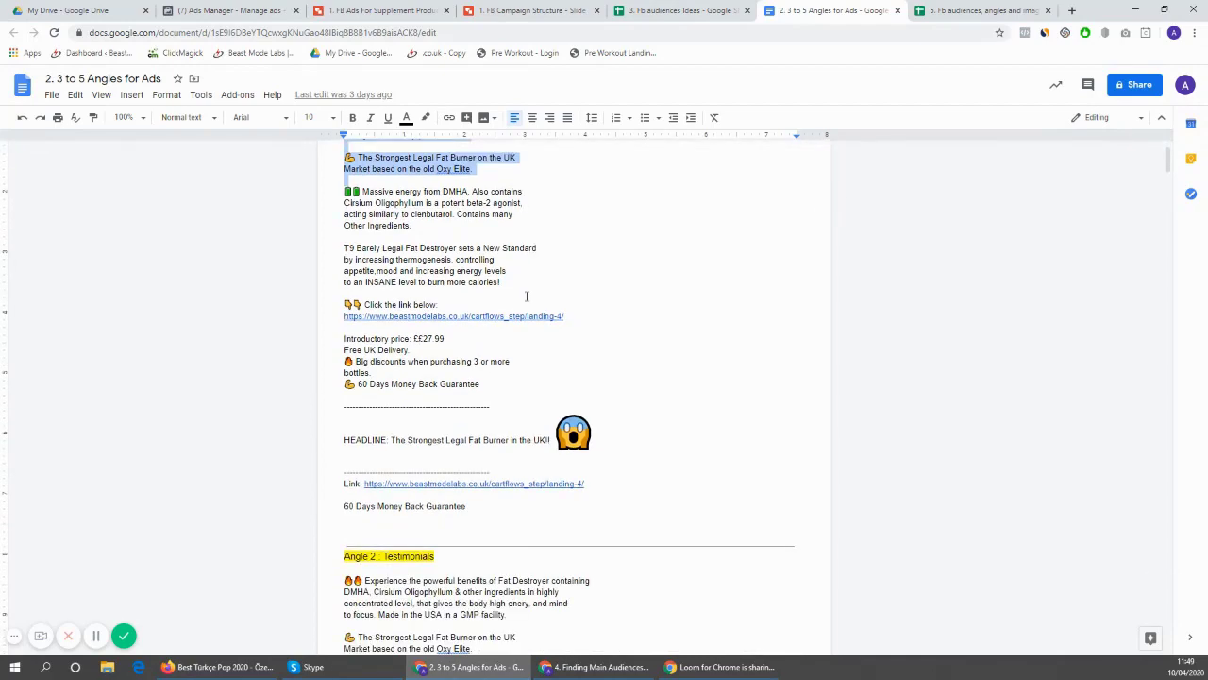
{"action": "scroll", "coordinate": [526, 299], "scroll_direction": "up", "scroll_amount": 1}
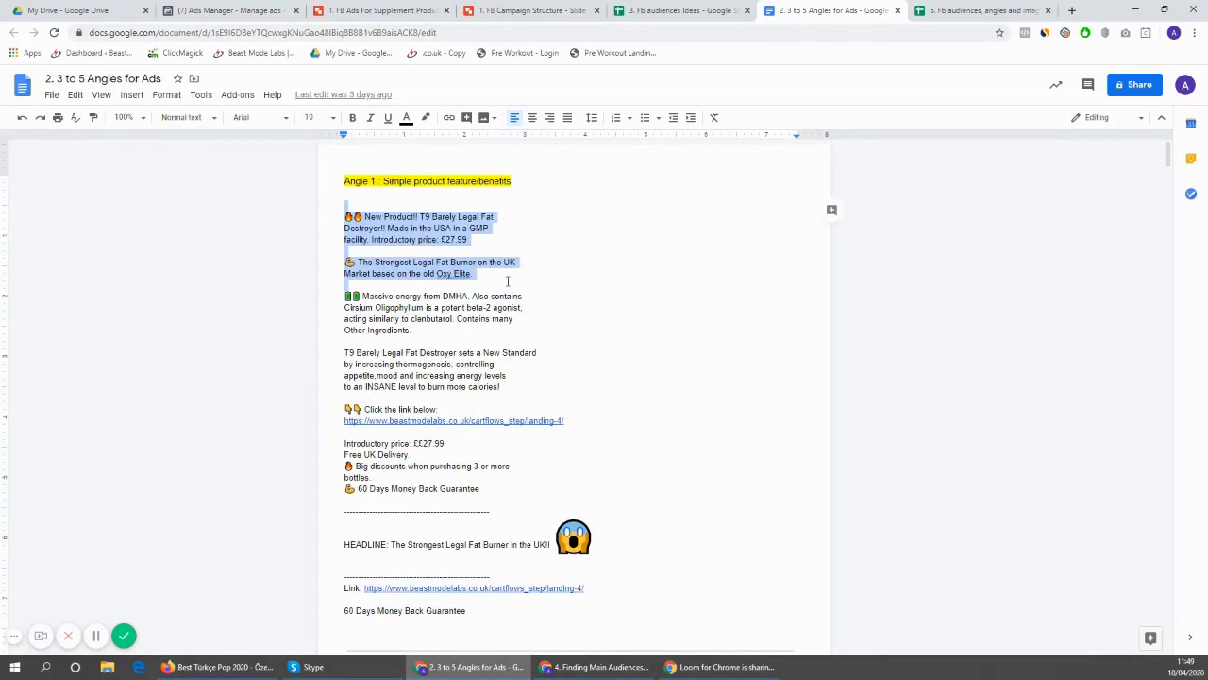
{"action": "scroll", "coordinate": [709, 262], "scroll_direction": "down", "scroll_amount": 15}
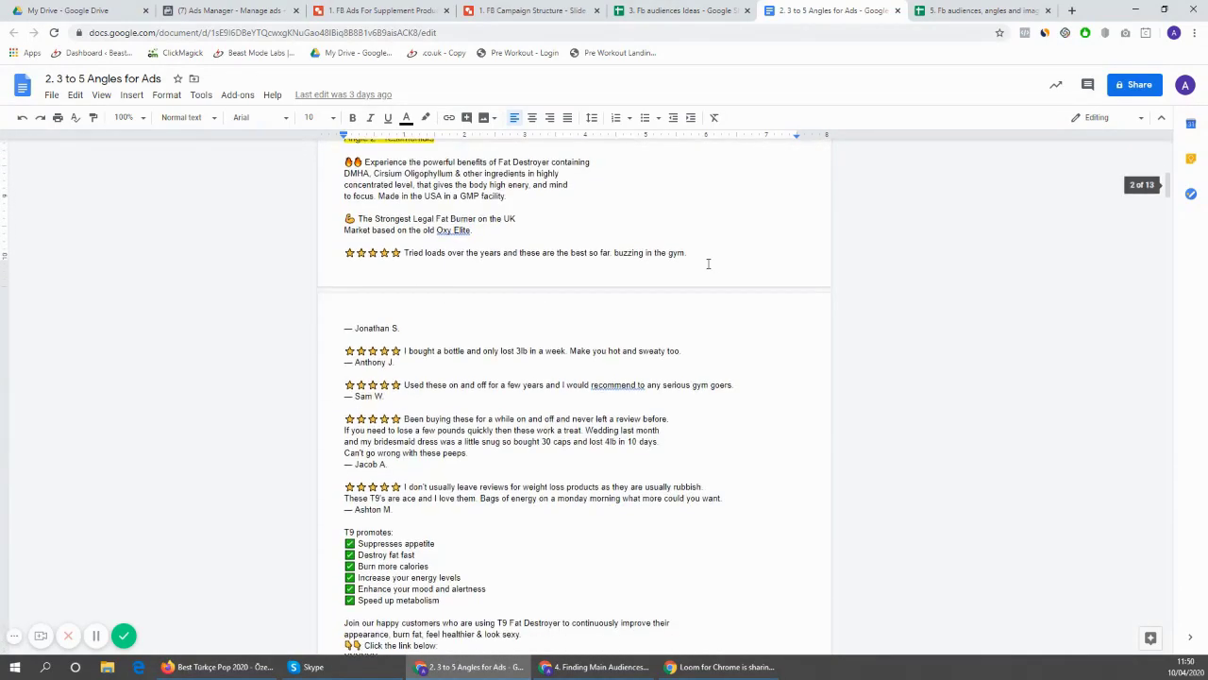
{"action": "scroll", "coordinate": [708, 263], "scroll_direction": "up", "scroll_amount": 15}
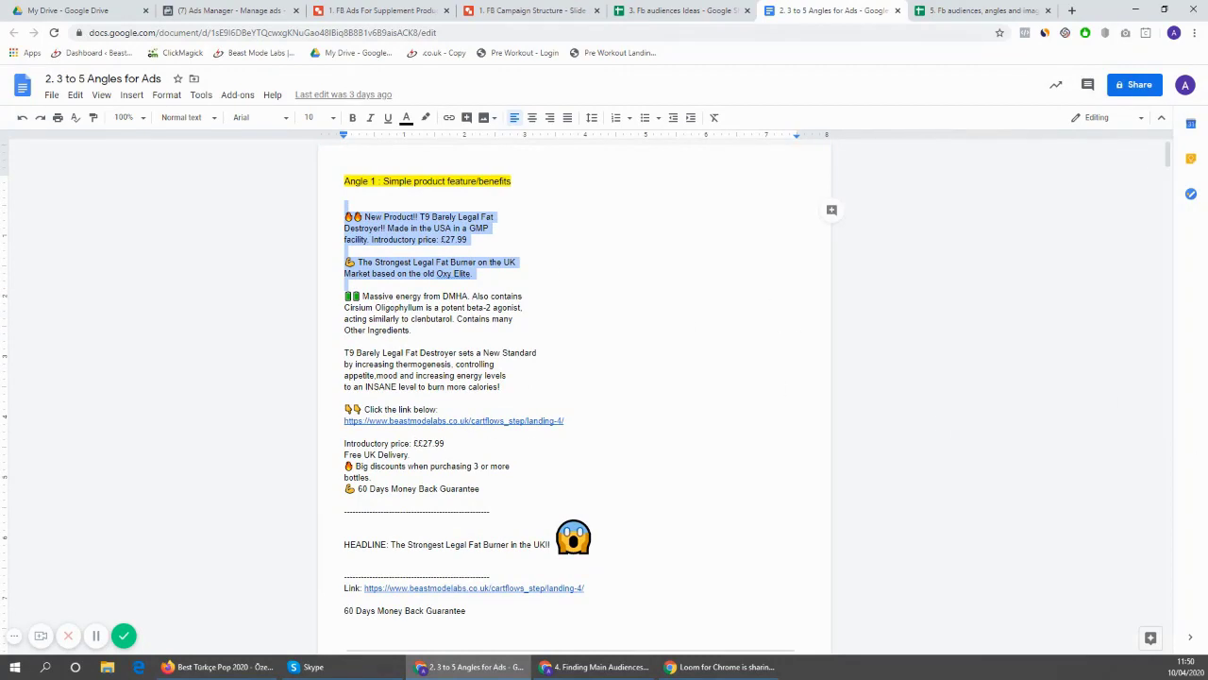
Bring the "1. FB Ads For Supplement Products" document into this window and shrink image 1, the men and woman fat-loss banner
{"action": "left_click_drag", "start_coordinate": [815, 6], "coordinate": [736, 10]}
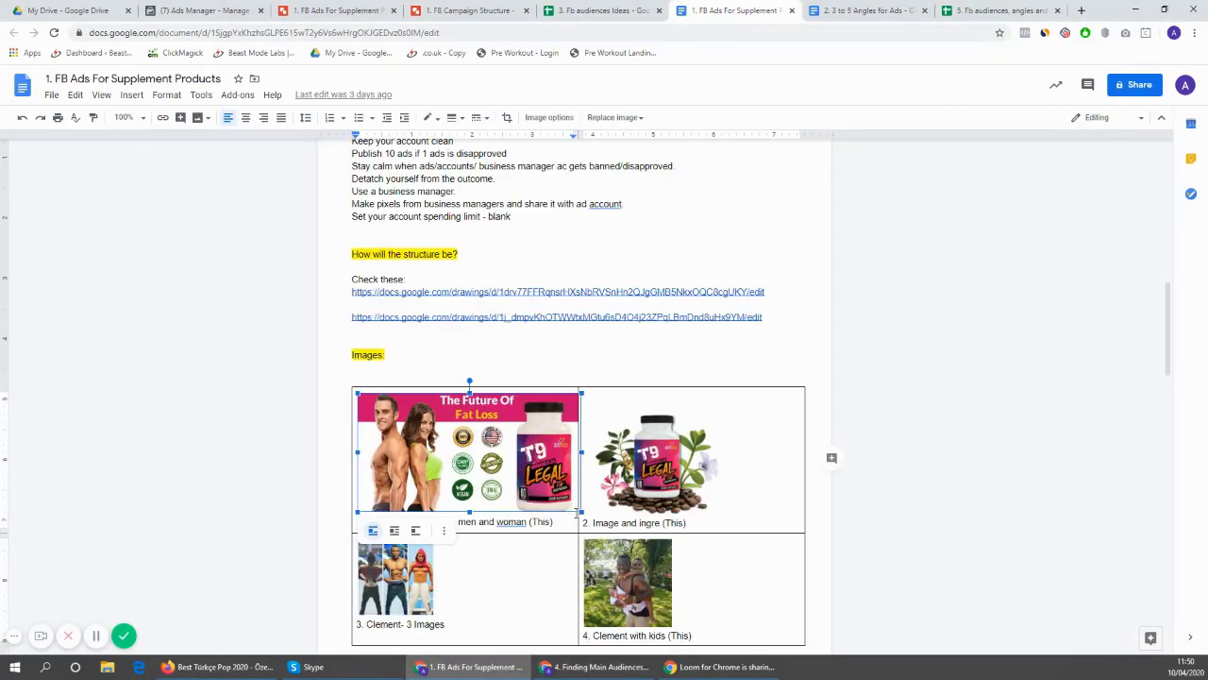
{"action": "left_click_drag", "start_coordinate": [580, 511], "coordinate": [570, 506]}
{"action": "scroll", "coordinate": [852, 459], "scroll_direction": "down", "scroll_amount": 10}
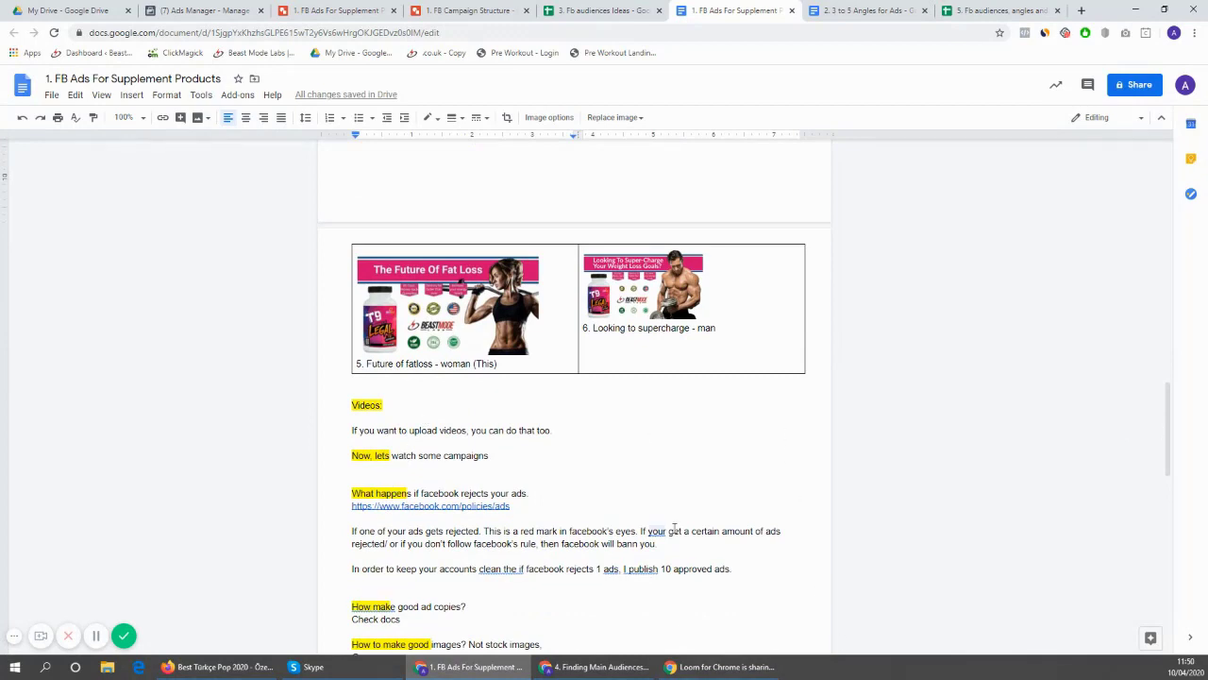
{"action": "scroll", "coordinate": [508, 450], "scroll_direction": "up", "scroll_amount": 3}
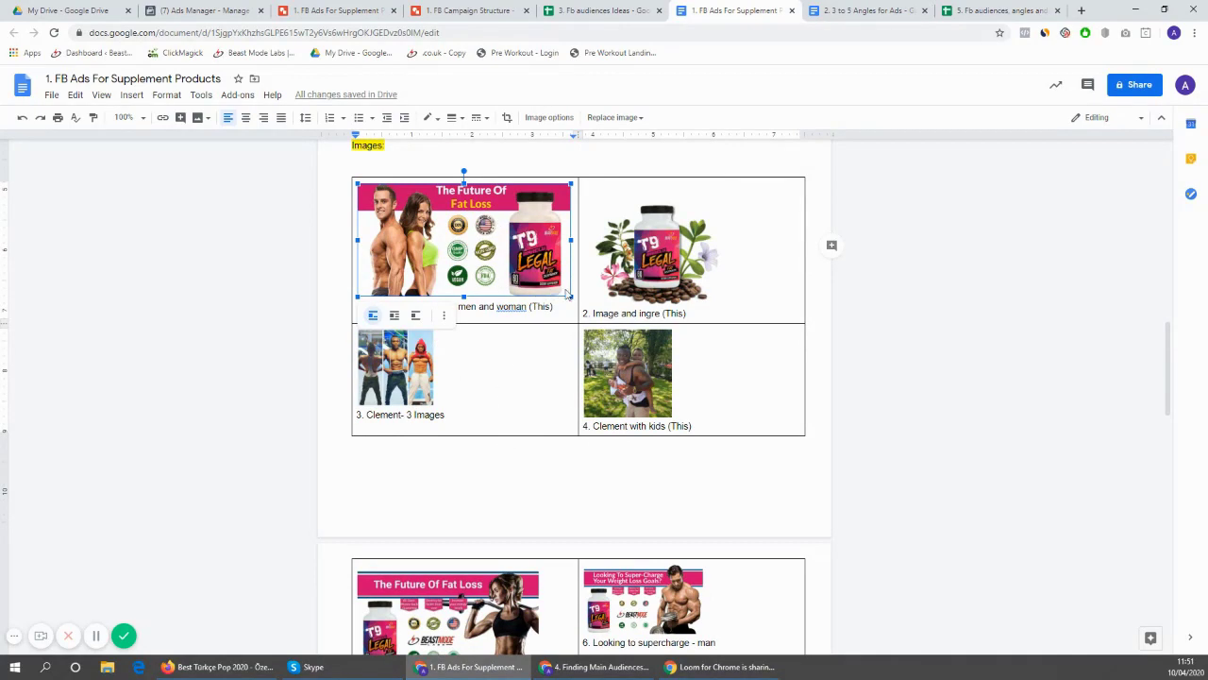
{"action": "left_click_drag", "start_coordinate": [571, 296], "coordinate": [538, 279]}
Look over images 2 and 4 in the Images table and enlarge image 3, the three-photo picture, to nearly double its size
{"action": "left_click", "coordinate": [664, 275]}
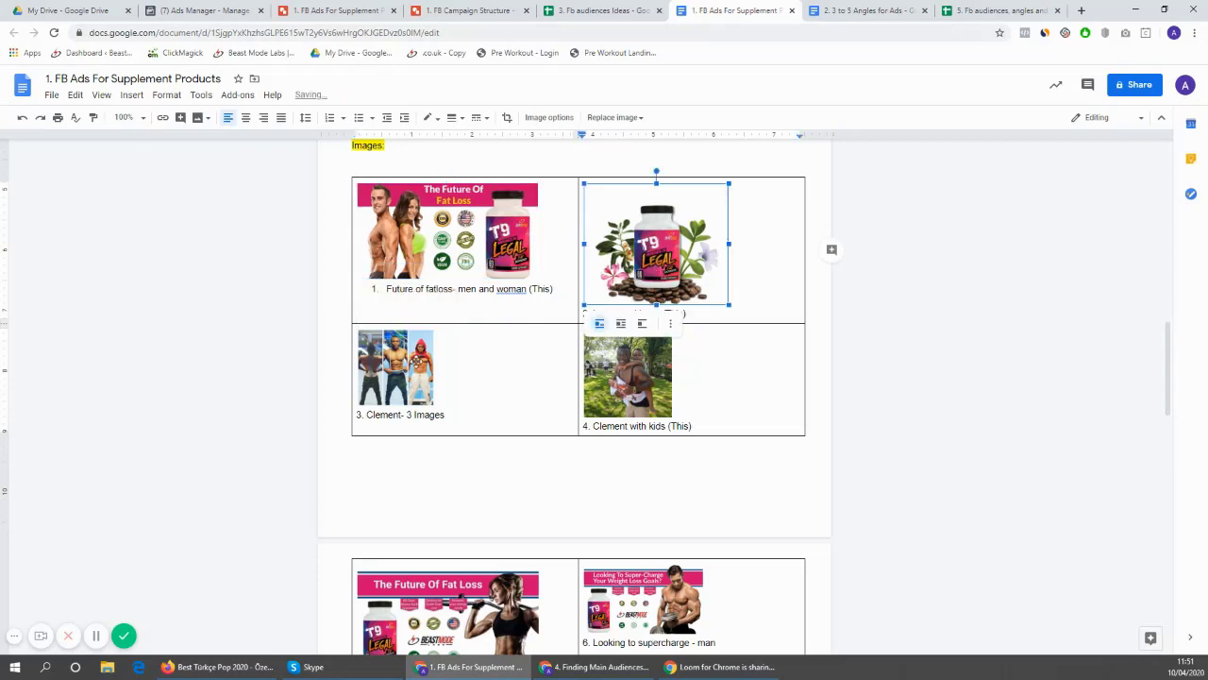
{"action": "left_click", "coordinate": [419, 366]}
{"action": "left_click", "coordinate": [649, 395]}
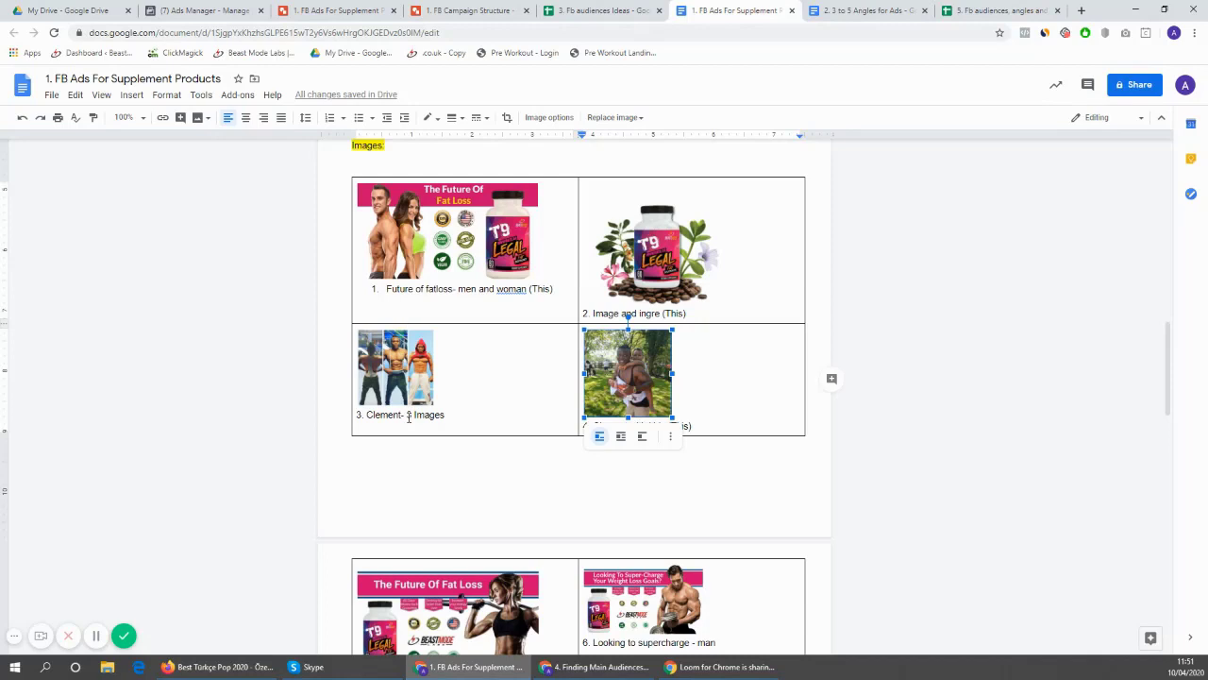
{"action": "left_click", "coordinate": [415, 361]}
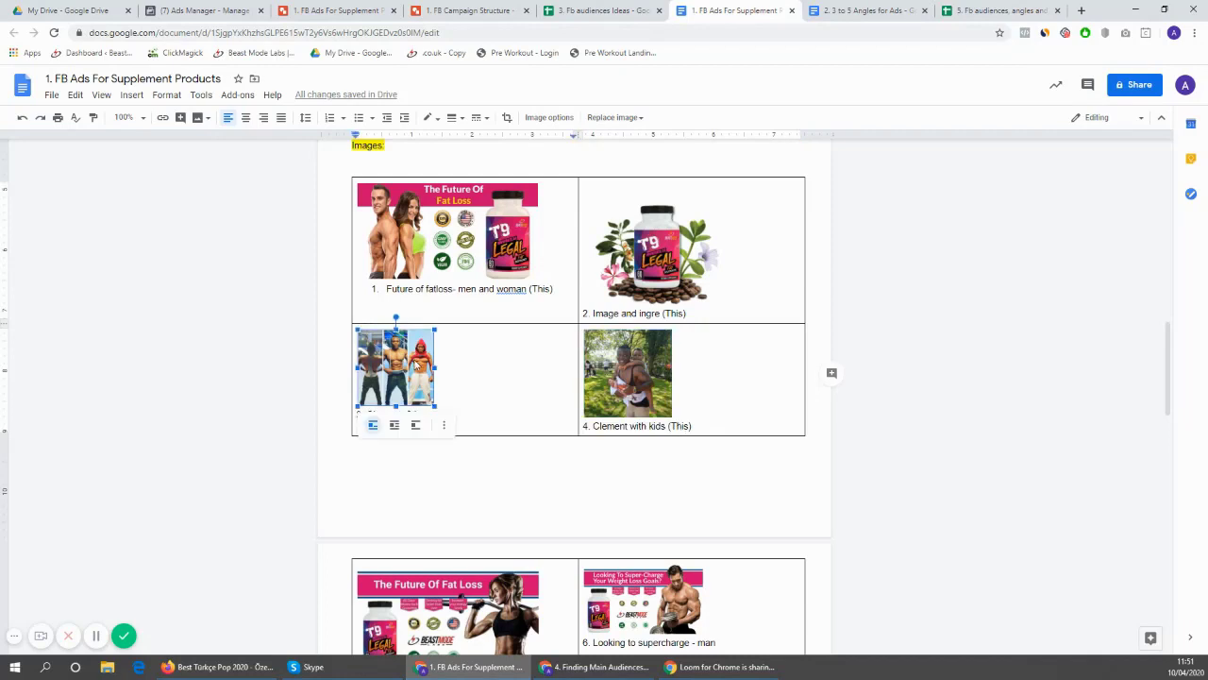
{"action": "left_click_drag", "start_coordinate": [433, 406], "coordinate": [499, 469]}
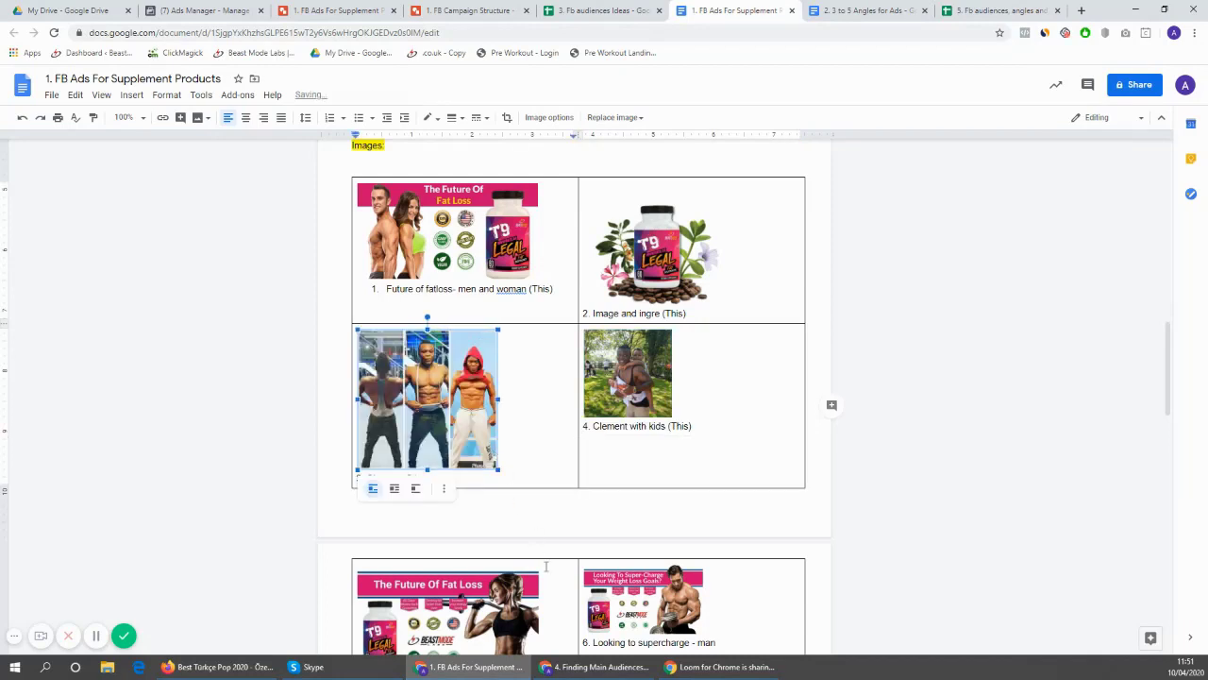
{"action": "left_click", "coordinate": [495, 475]}
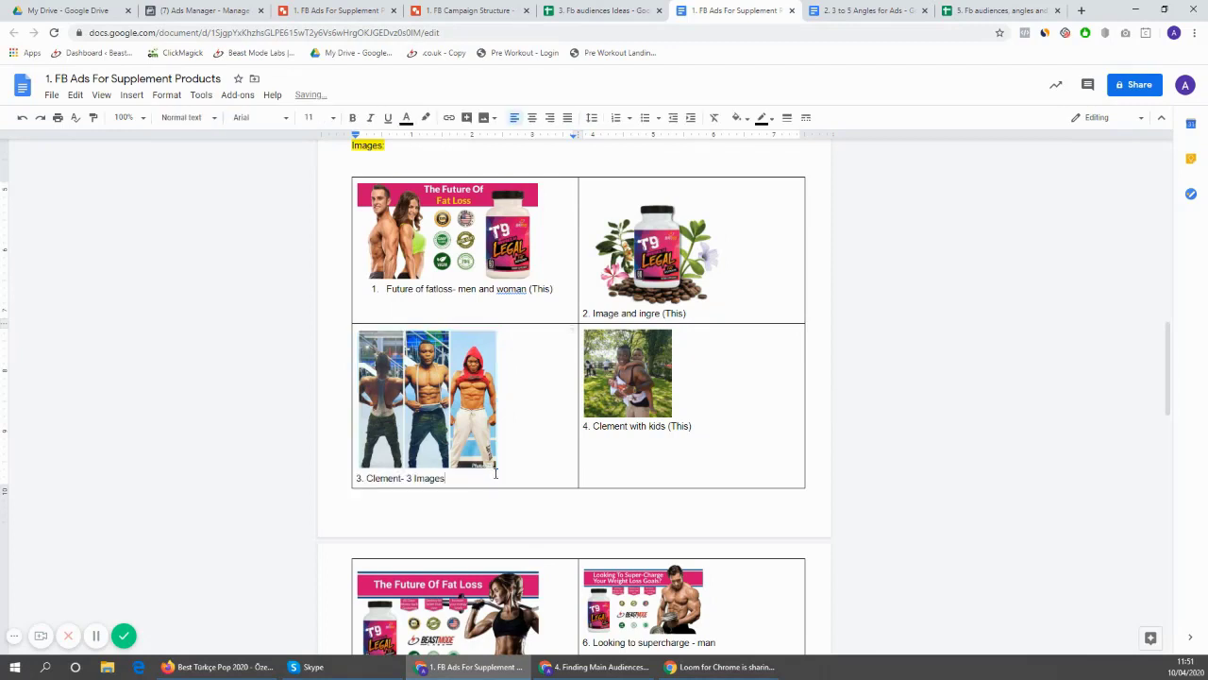
Enlarge image 5 (Future of fatloss - woman) and image 6 (Looking to supercharge - man) in the Images table
{"action": "scroll", "coordinate": [548, 396], "scroll_direction": "down", "scroll_amount": 2}
{"action": "left_click", "coordinate": [532, 561]}
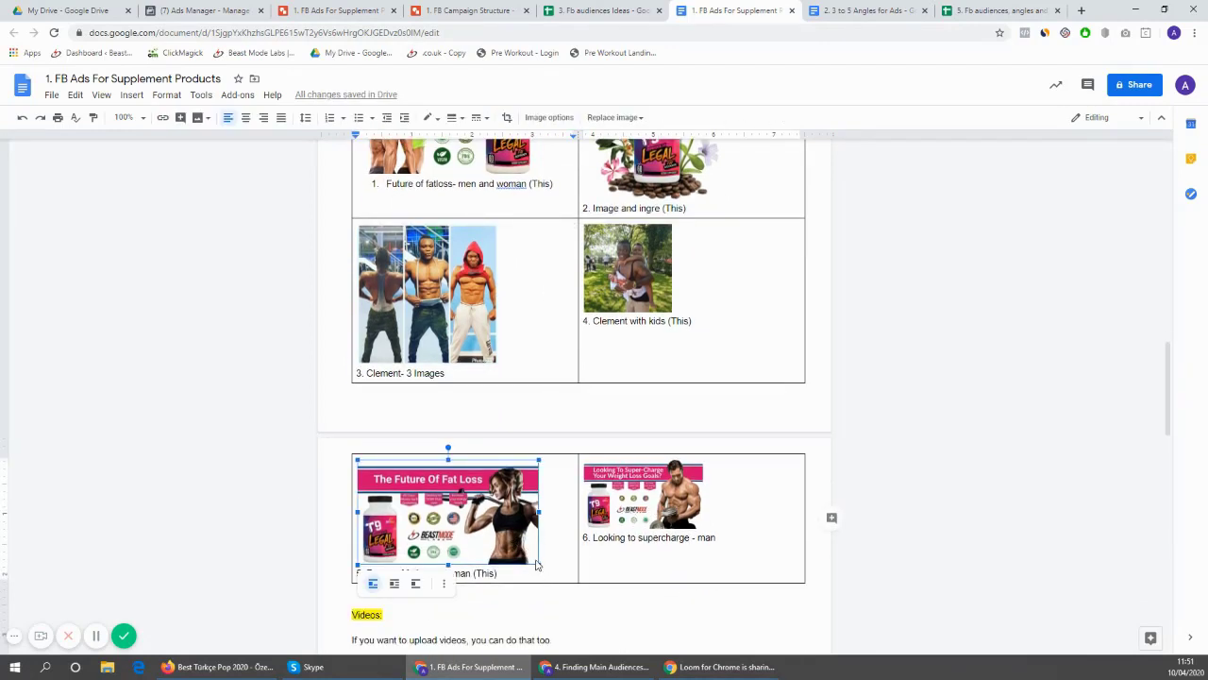
{"action": "mouse_move", "coordinate": [539, 563]}
{"action": "left_mouse_down"}
{"action": "mouse_move", "coordinate": [572, 583]}
{"action": "mouse_move", "coordinate": [545, 577]}
{"action": "left_mouse_up"}
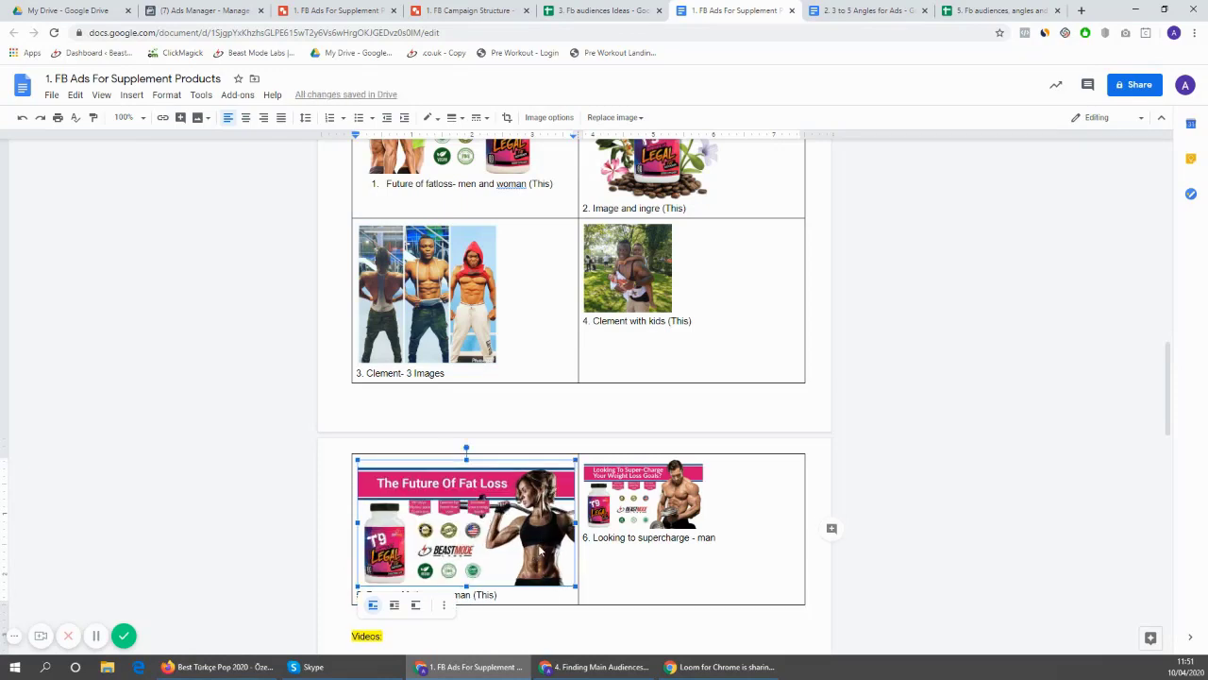
{"action": "left_click", "coordinate": [594, 517]}
{"action": "left_click_drag", "start_coordinate": [704, 531], "coordinate": [738, 549]}
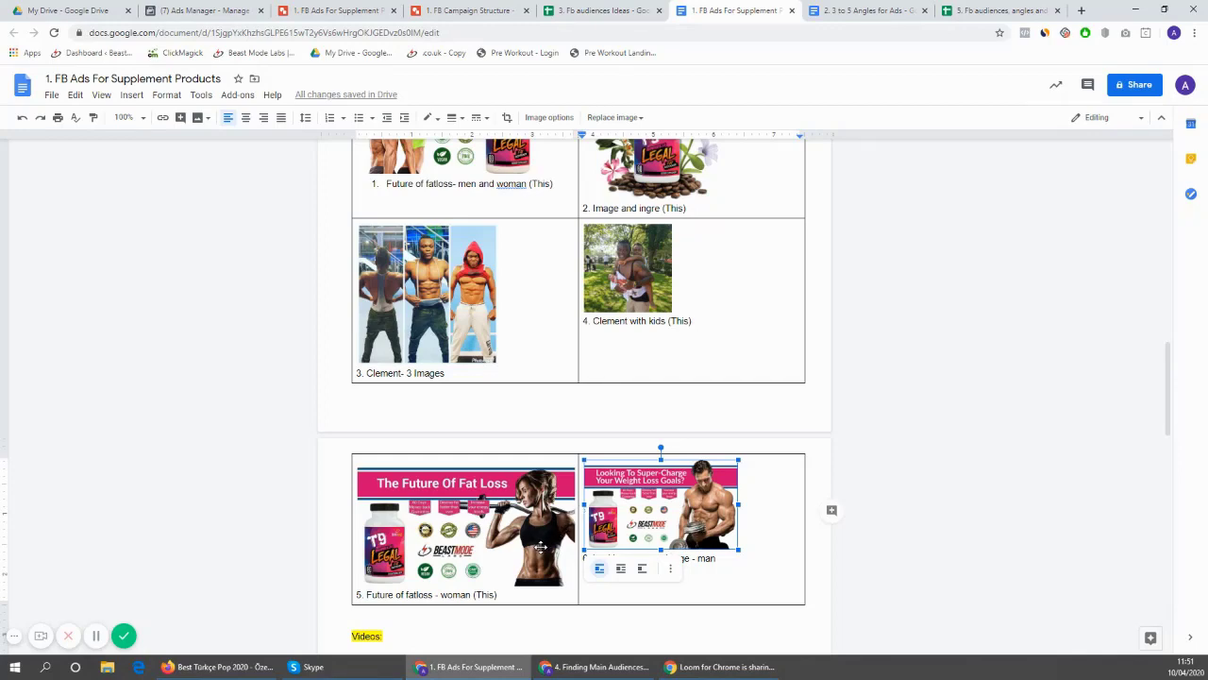
Switch to Facebook Ads Manager and view the ad set and ad levels before returning to the campaigns list
{"action": "key", "text": "ctrl+2"}
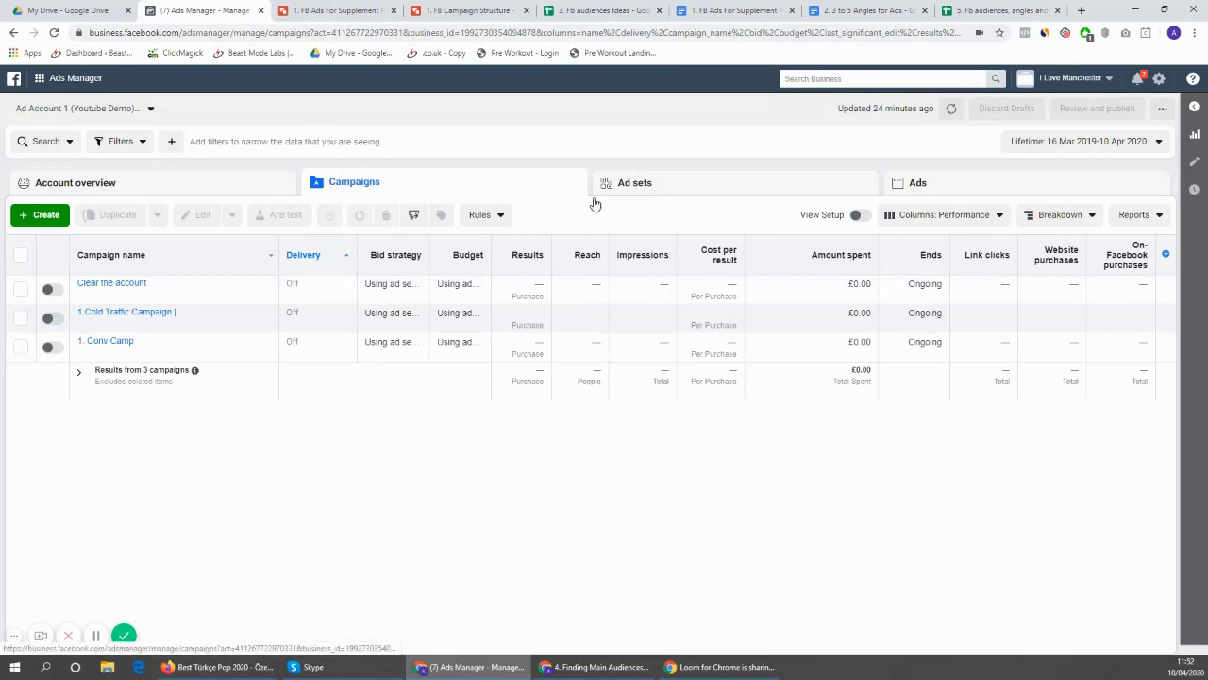
{"action": "left_click", "coordinate": [760, 192]}
{"action": "left_click", "coordinate": [964, 196]}
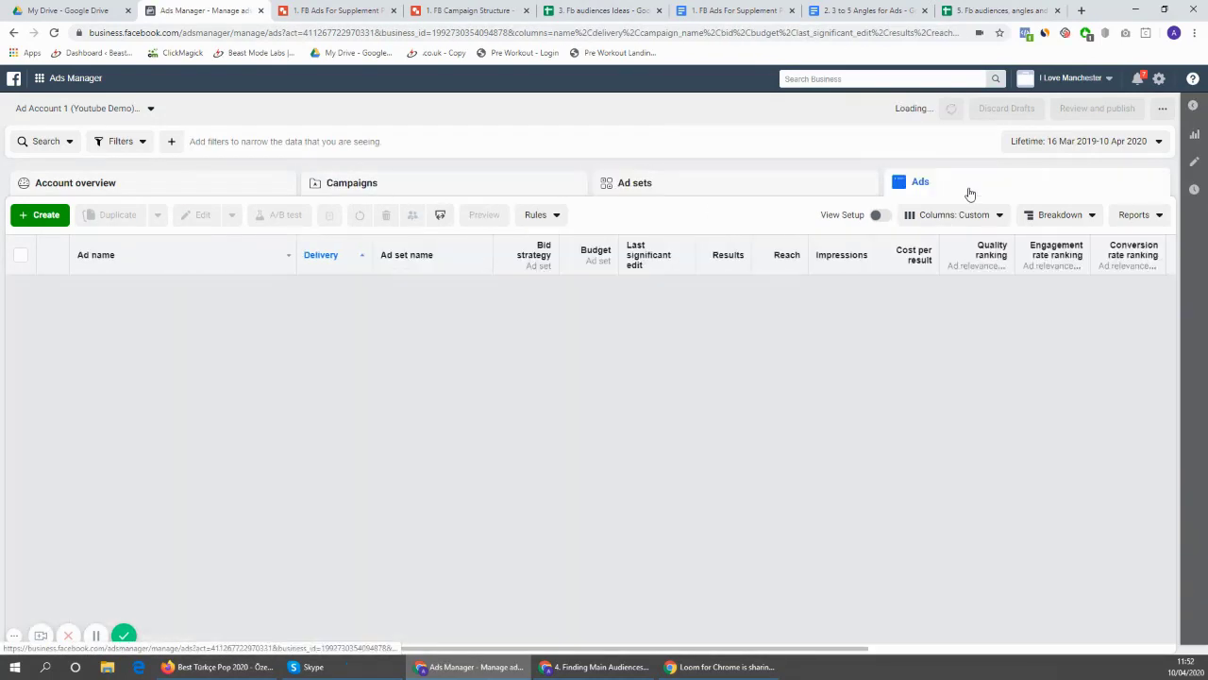
{"action": "left_click", "coordinate": [483, 190]}
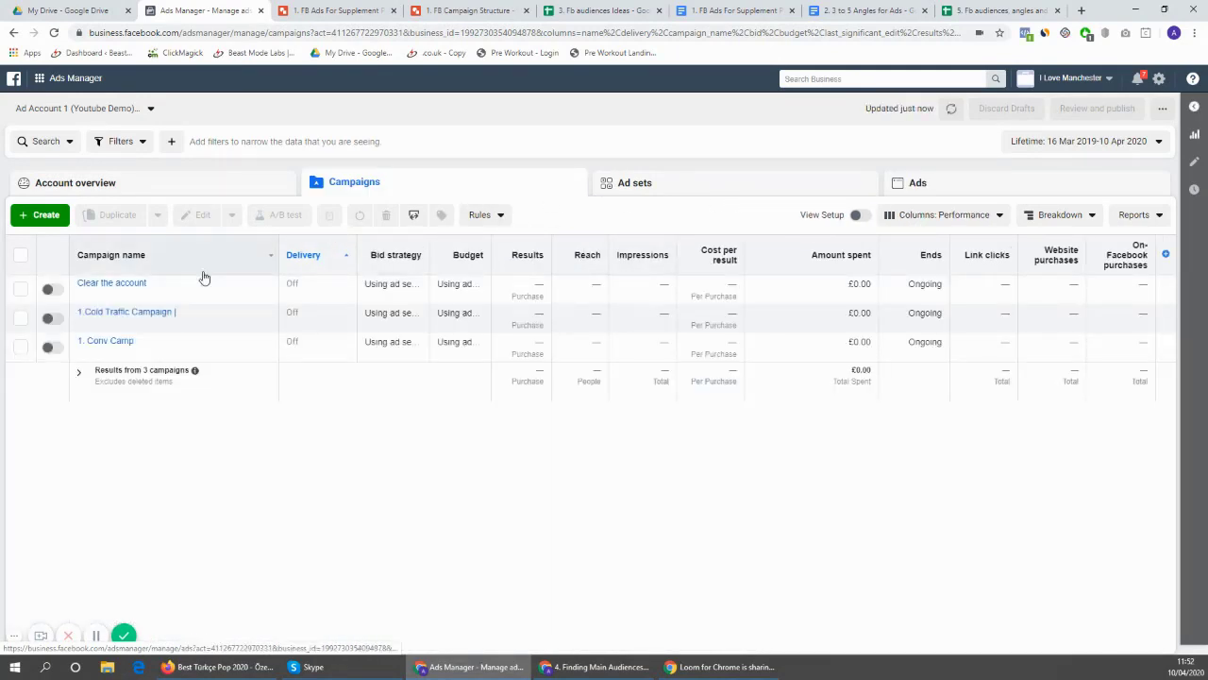
Start a new campaign, try the Conversions objective, and choose Traffic as the marketing objective instead
{"action": "left_click", "coordinate": [40, 216]}
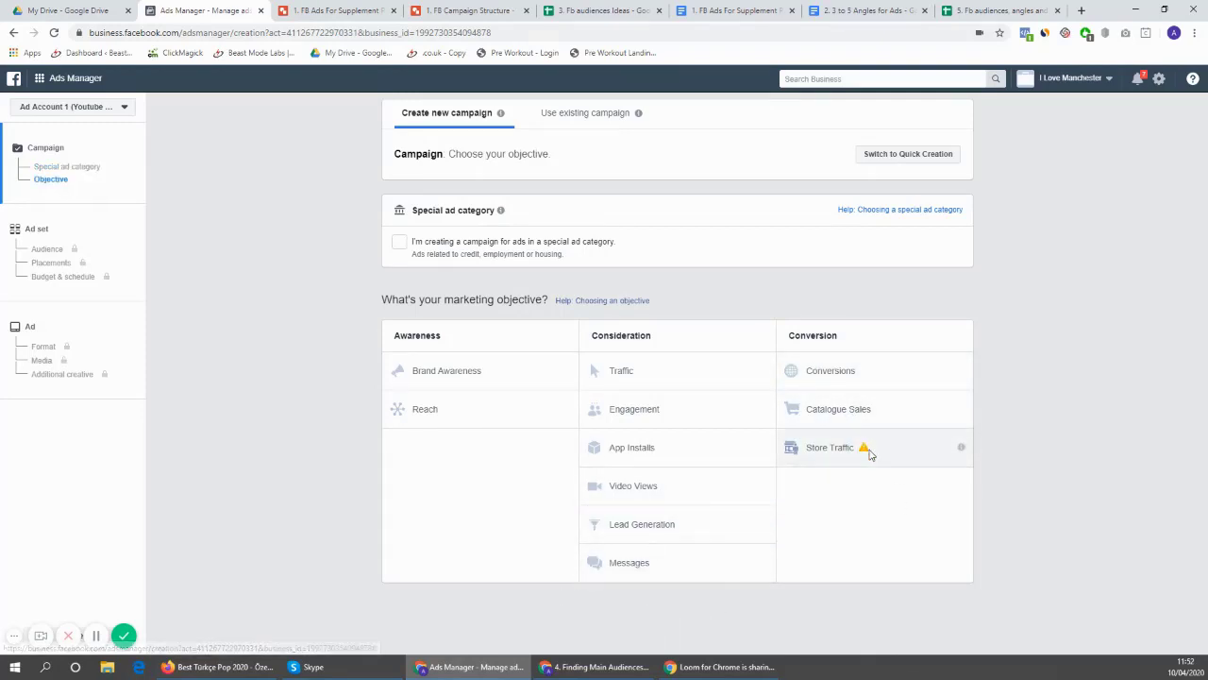
{"action": "mouse_move", "coordinate": [862, 451]}
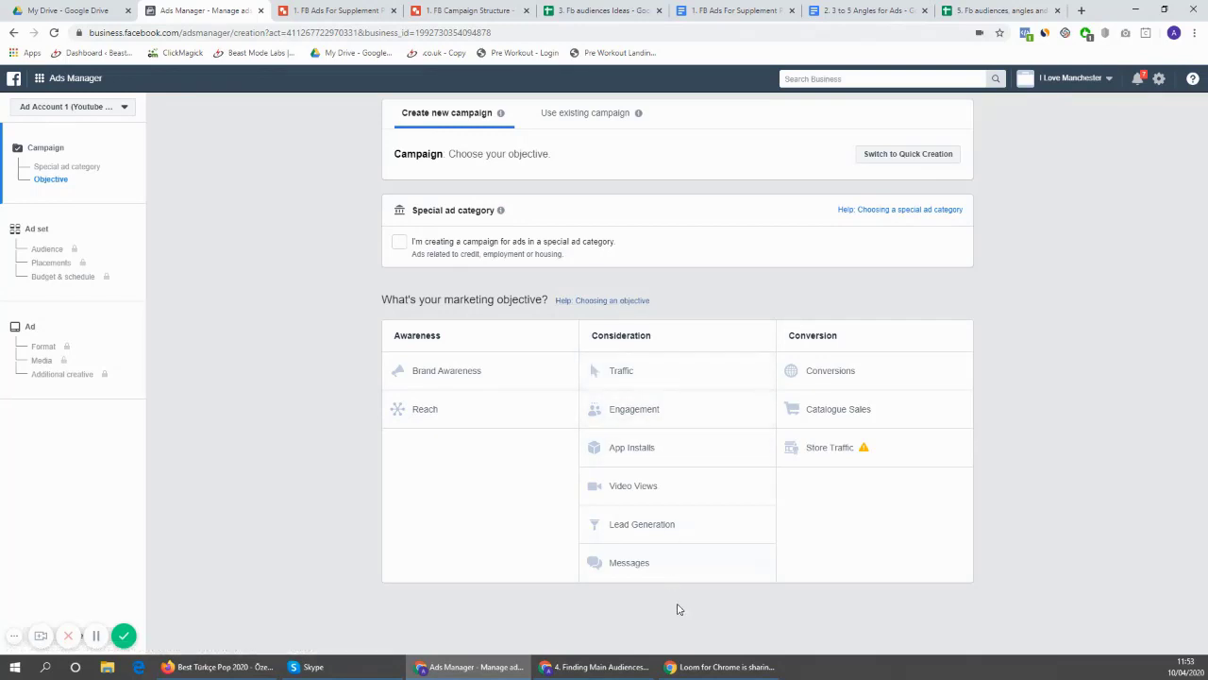
{"action": "left_click", "coordinate": [871, 374]}
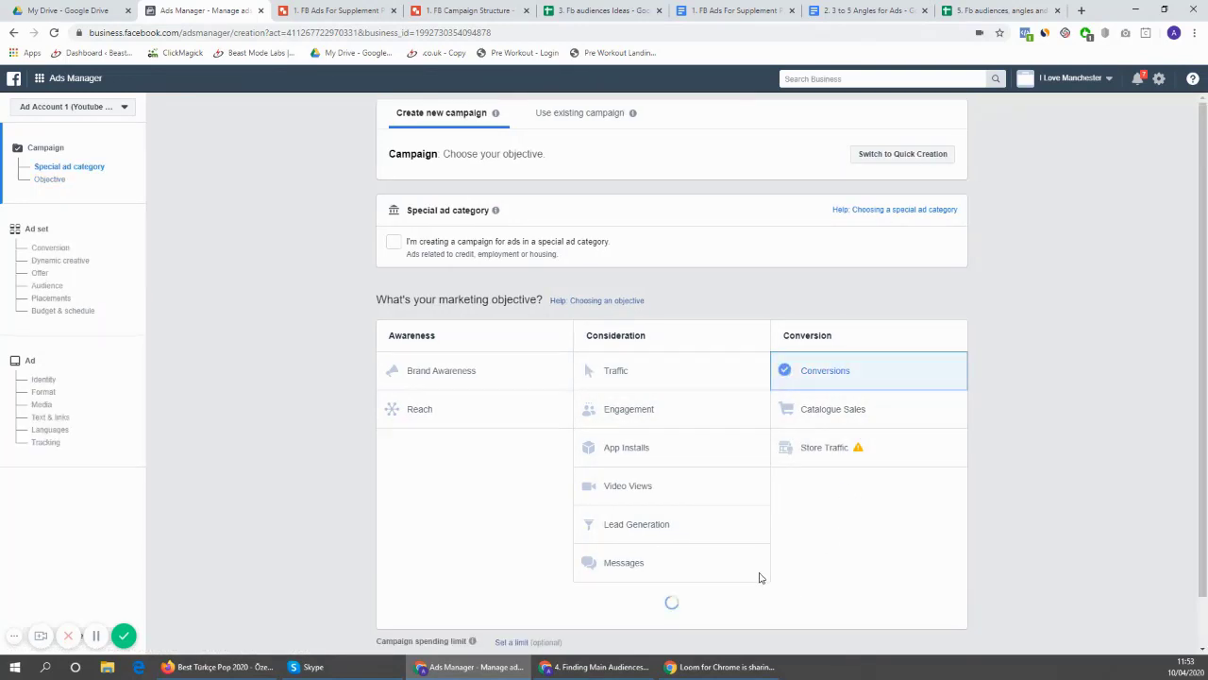
{"action": "scroll", "coordinate": [641, 429], "scroll_direction": "down", "scroll_amount": 1}
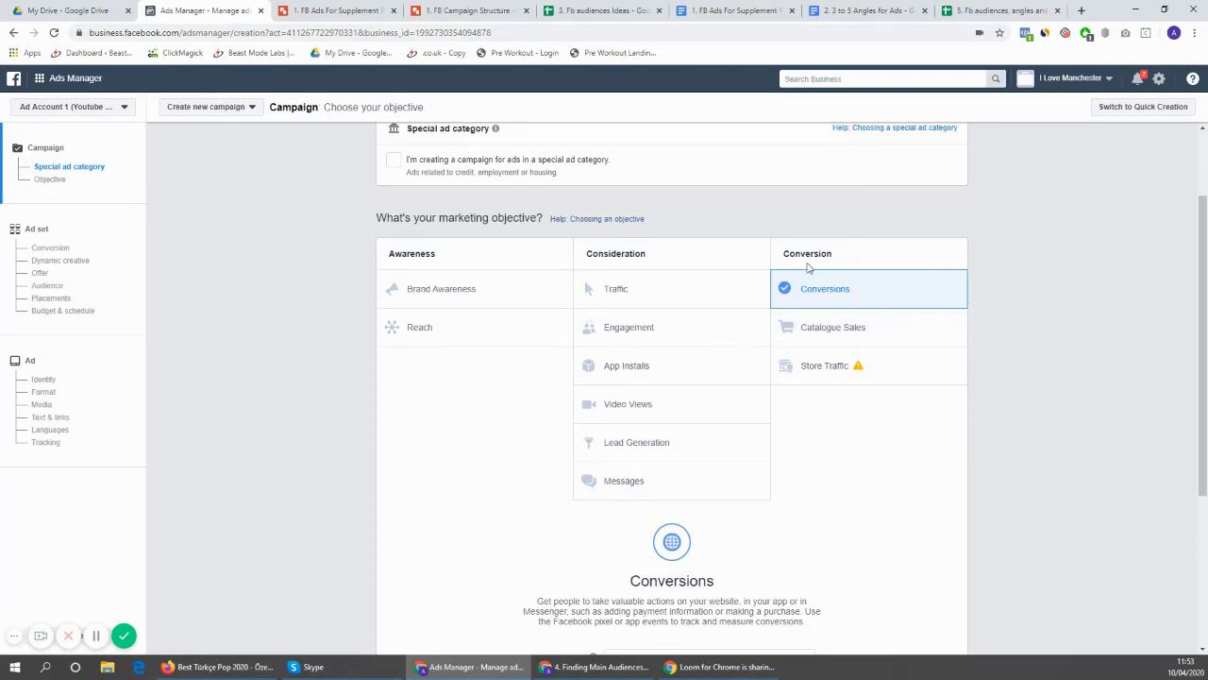
{"action": "left_click", "coordinate": [660, 288]}
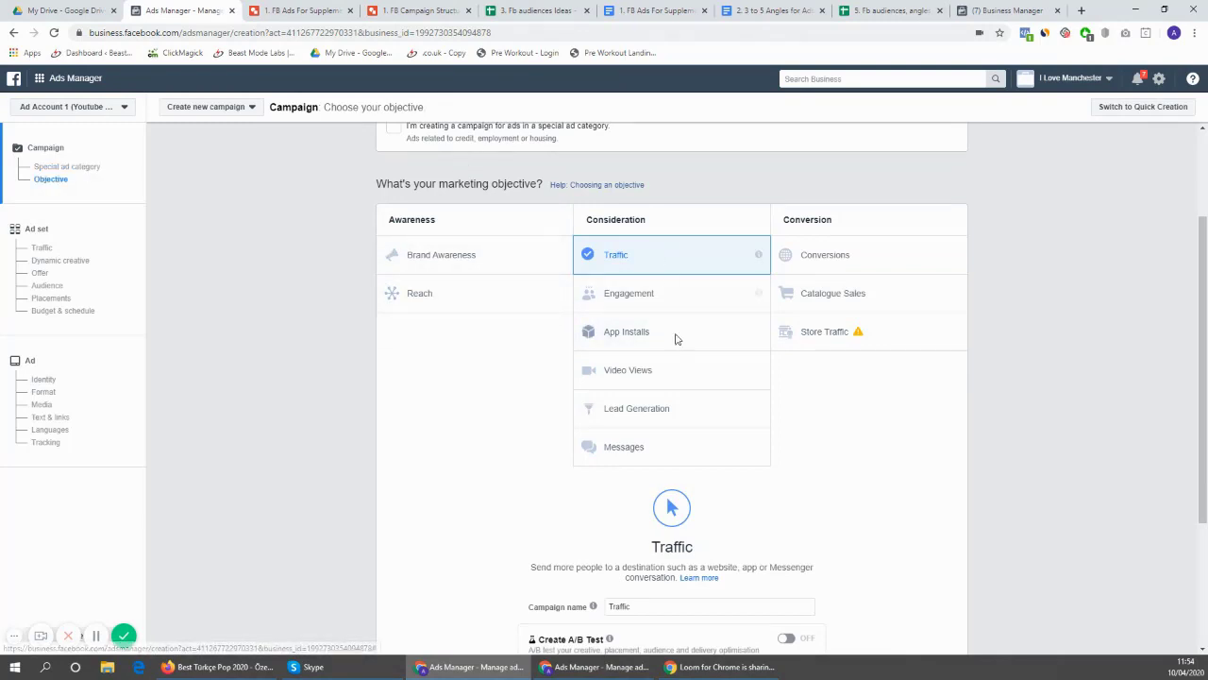
Replace the default campaign name with one starting with "1." and continue to the ad set settings
{"action": "scroll", "coordinate": [720, 413], "scroll_direction": "down", "scroll_amount": 3}
{"action": "double_click", "coordinate": [646, 404]}
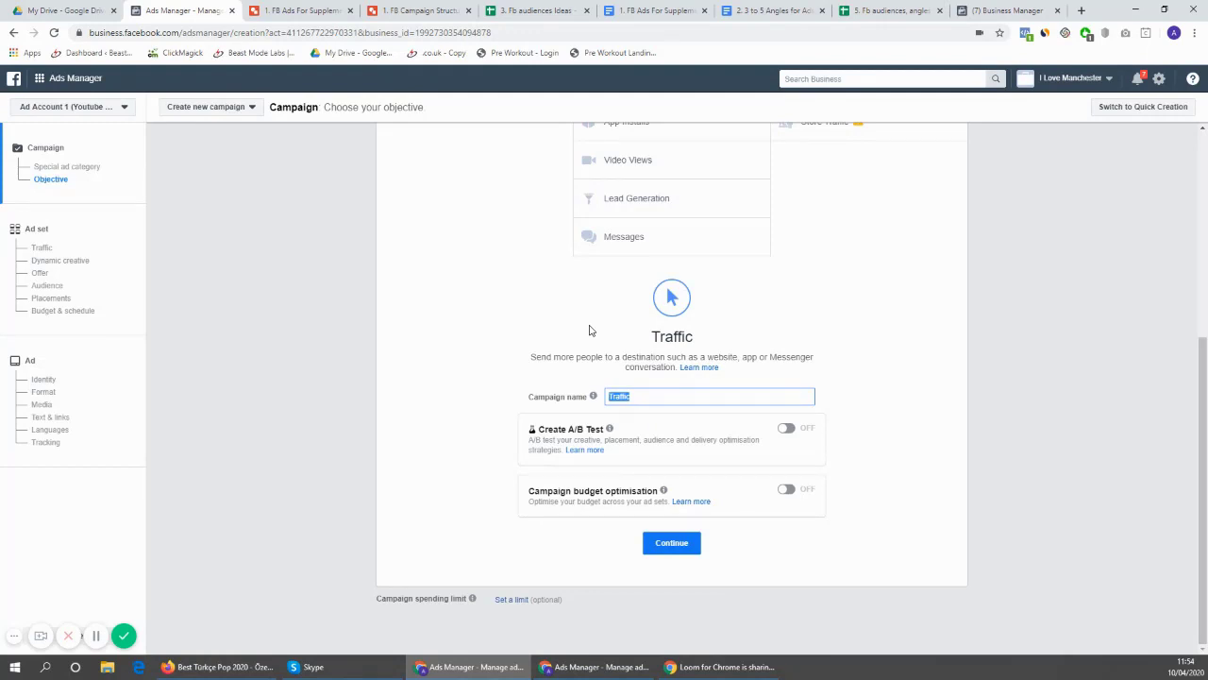
{"action": "type", "text": "1."}
{"action": "left_click", "coordinate": [686, 549]}
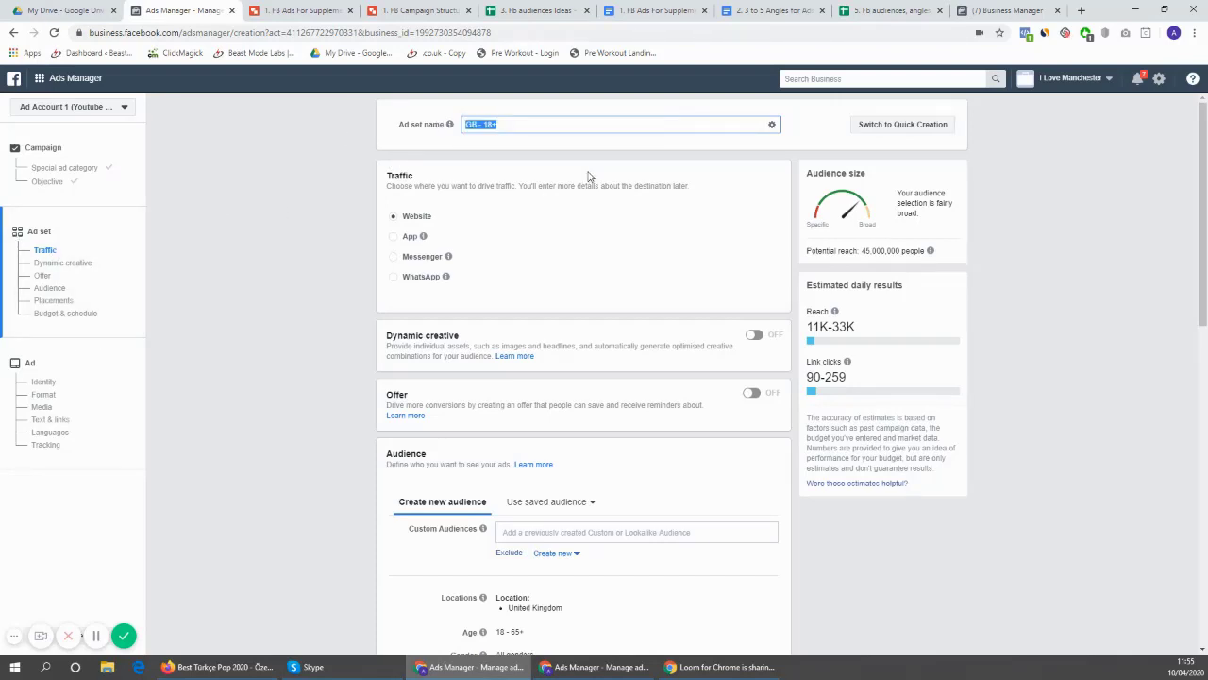
Turn on the ad set's Offer option, look through its Facebook Page choices, and turn the offer off again
{"action": "scroll", "coordinate": [588, 176], "scroll_direction": "down", "scroll_amount": 1}
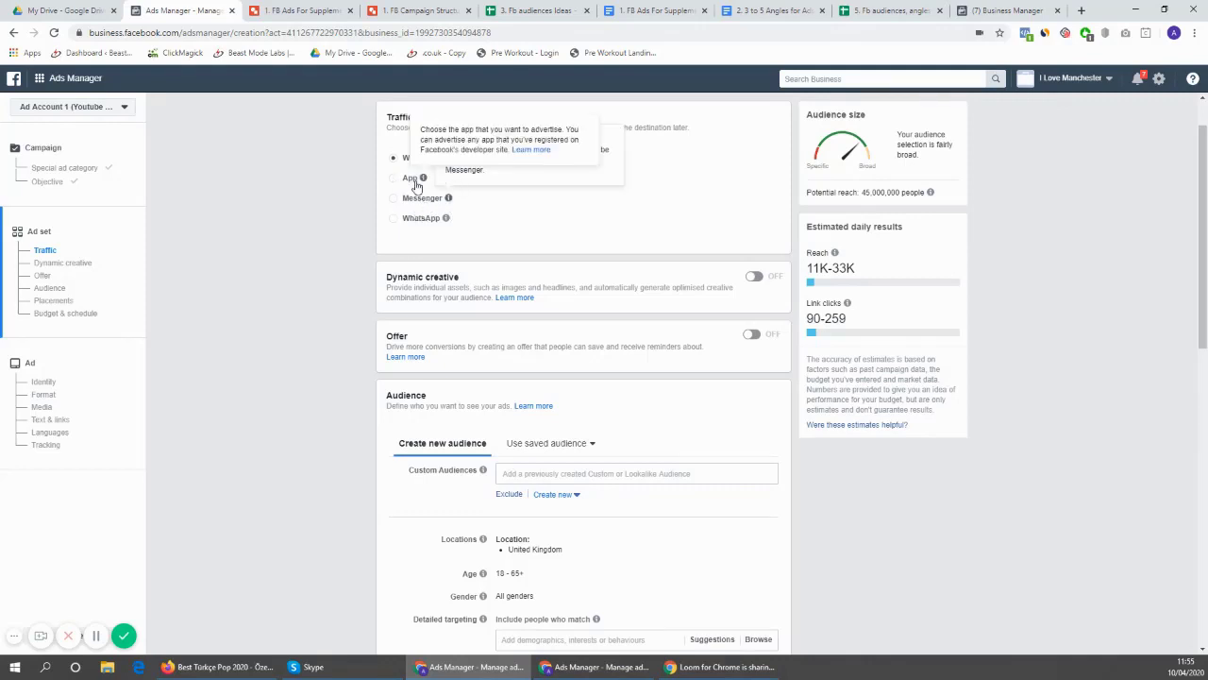
{"action": "left_click", "coordinate": [754, 277]}
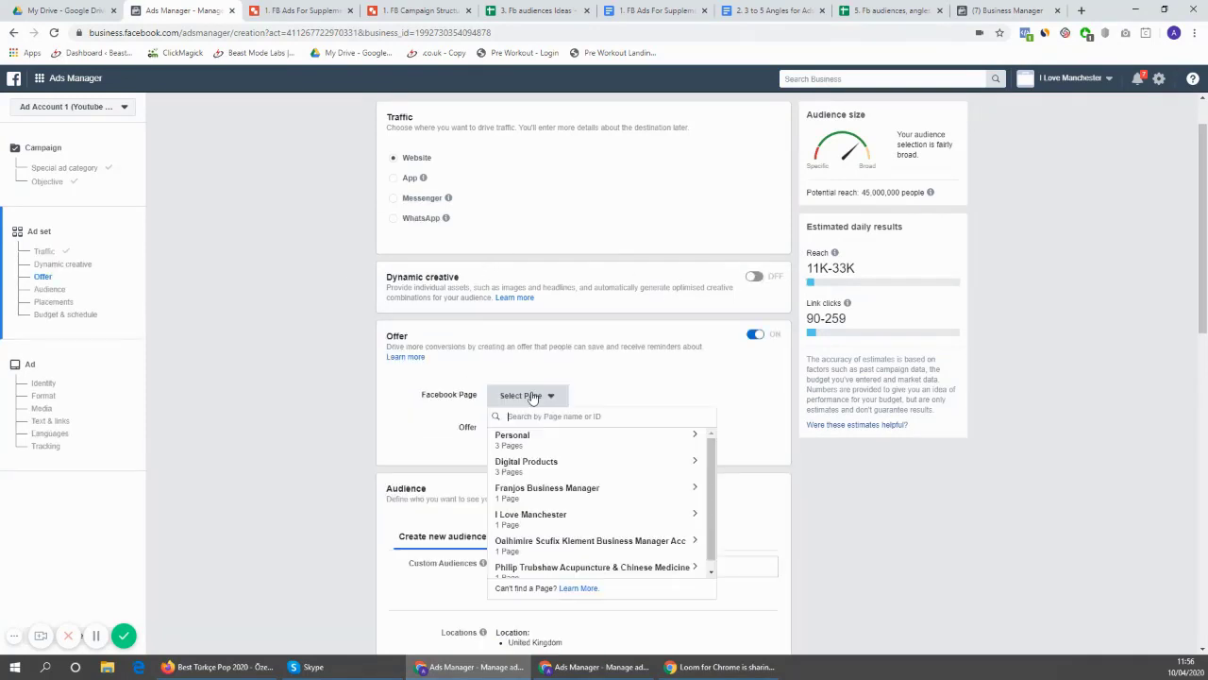
{"action": "left_click", "coordinate": [533, 397]}
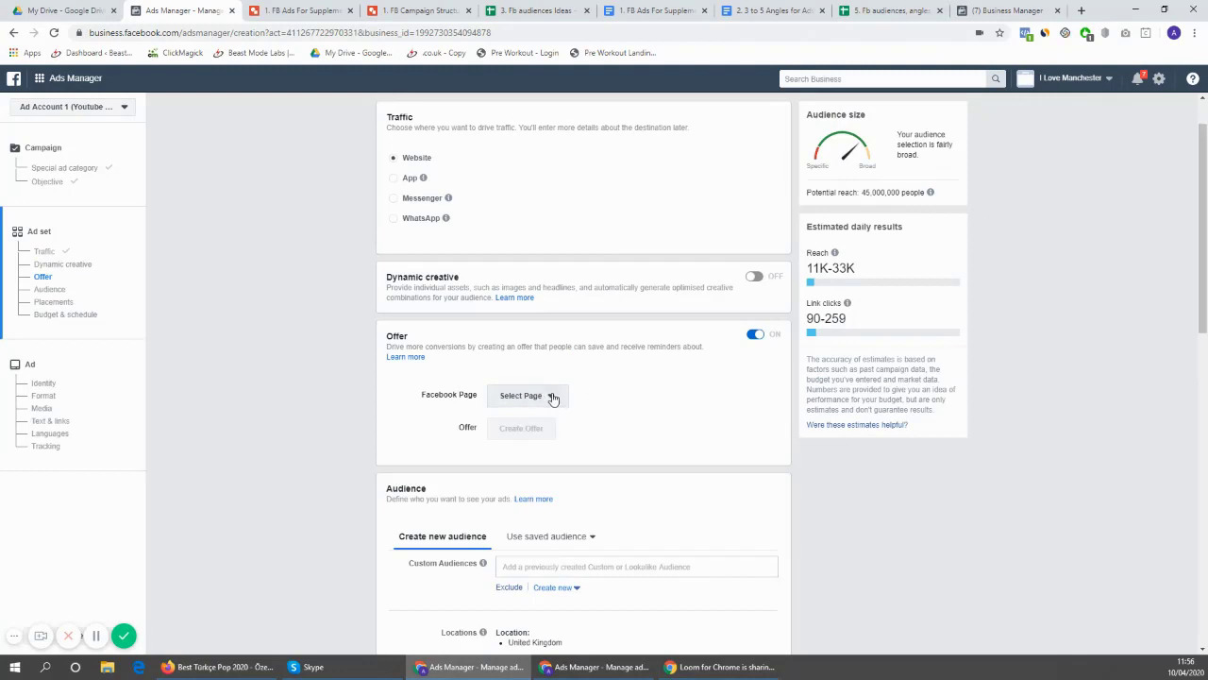
{"action": "left_click", "coordinate": [553, 395]}
{"action": "left_click", "coordinate": [709, 353]}
{"action": "left_click", "coordinate": [755, 334]}
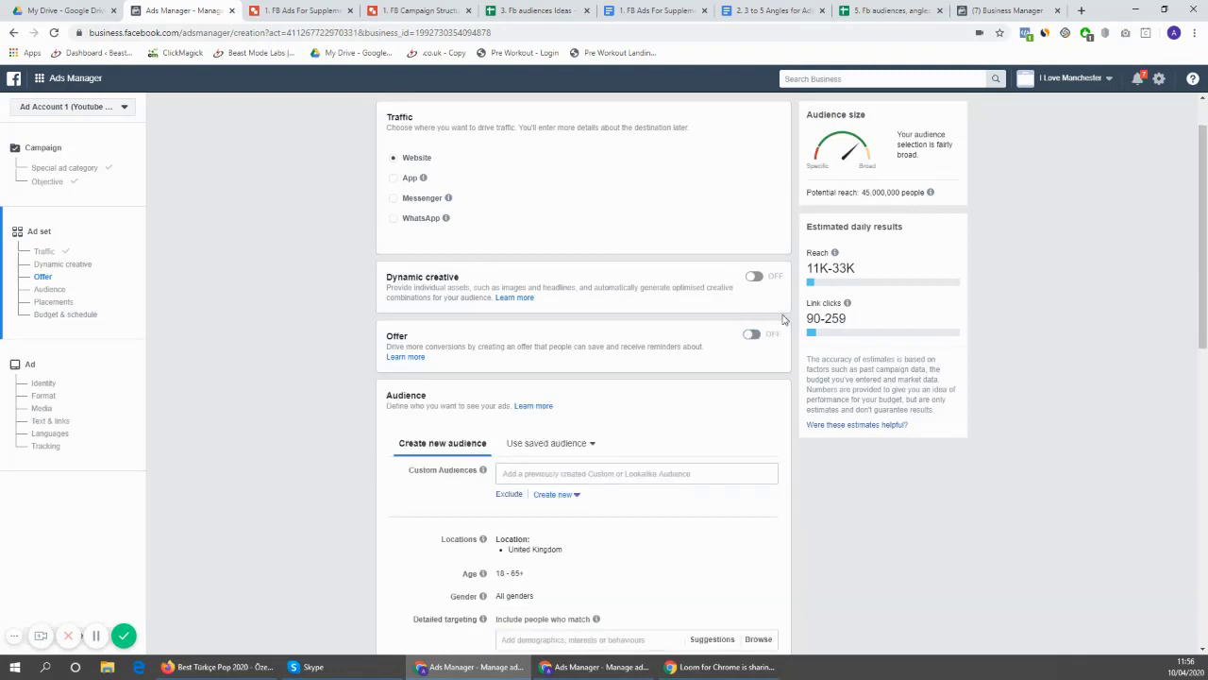
Review the Audience section and the options for creating a new Custom Audience or Lookalike Audience
{"action": "scroll", "coordinate": [669, 336], "scroll_direction": "down", "scroll_amount": 1}
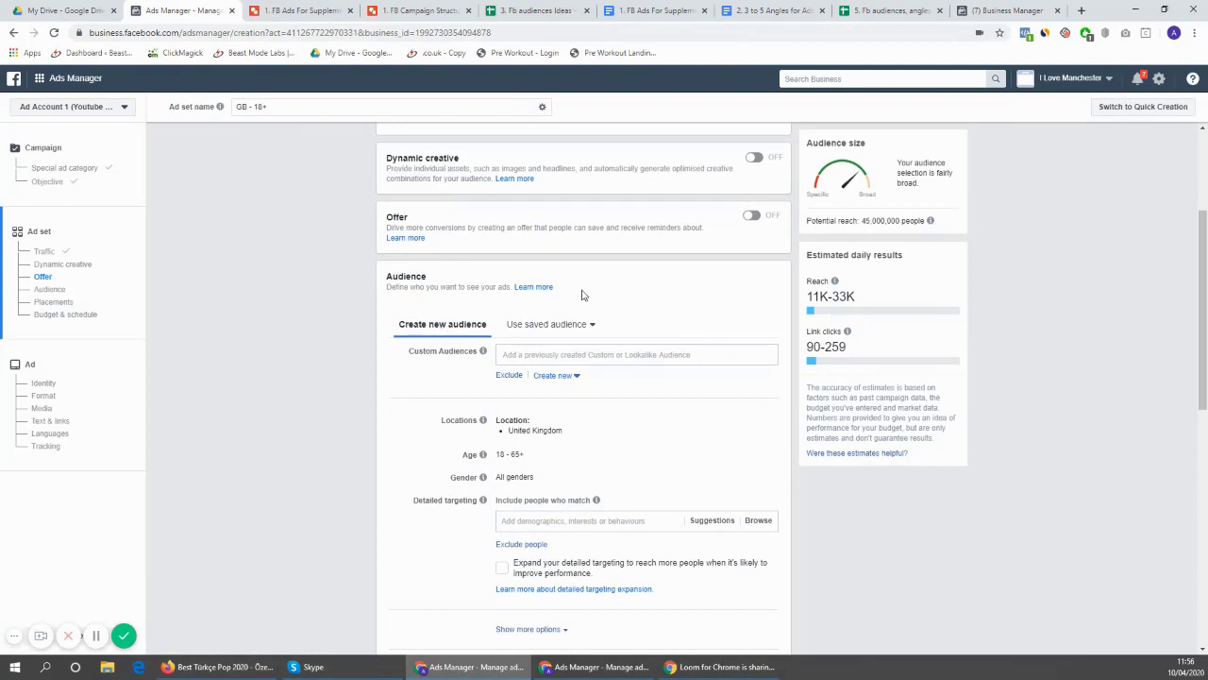
{"action": "scroll", "coordinate": [582, 295], "scroll_direction": "up", "scroll_amount": 1}
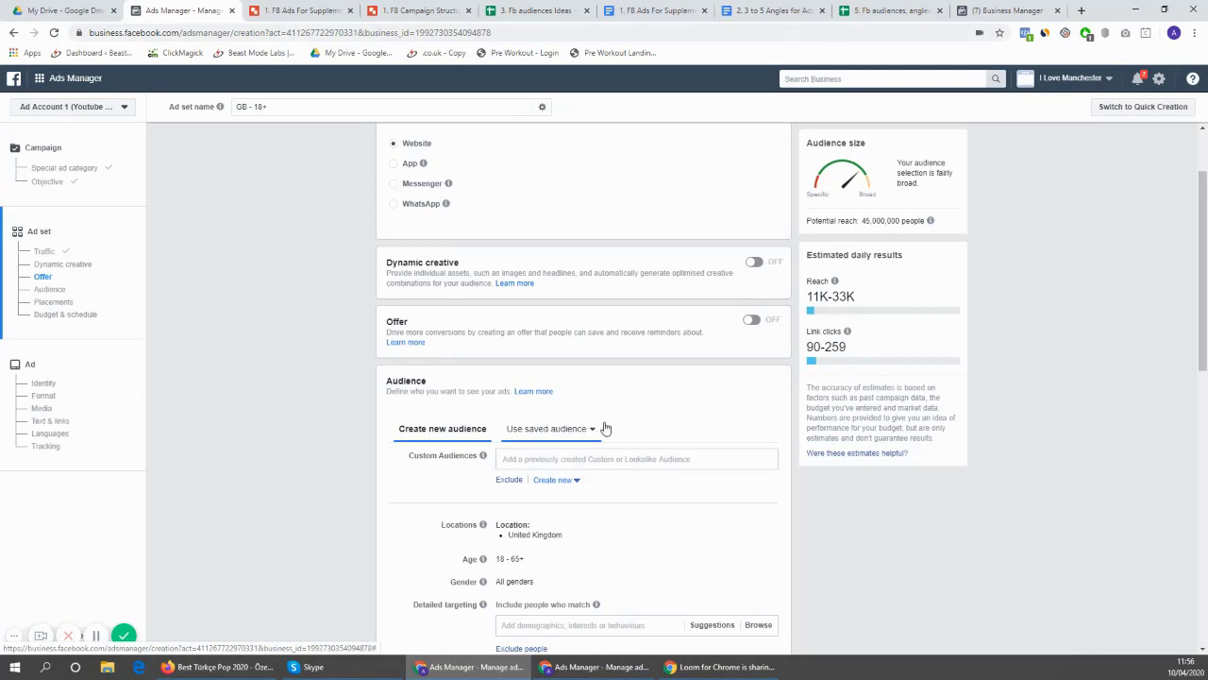
{"action": "scroll", "coordinate": [717, 399], "scroll_direction": "down", "scroll_amount": 1}
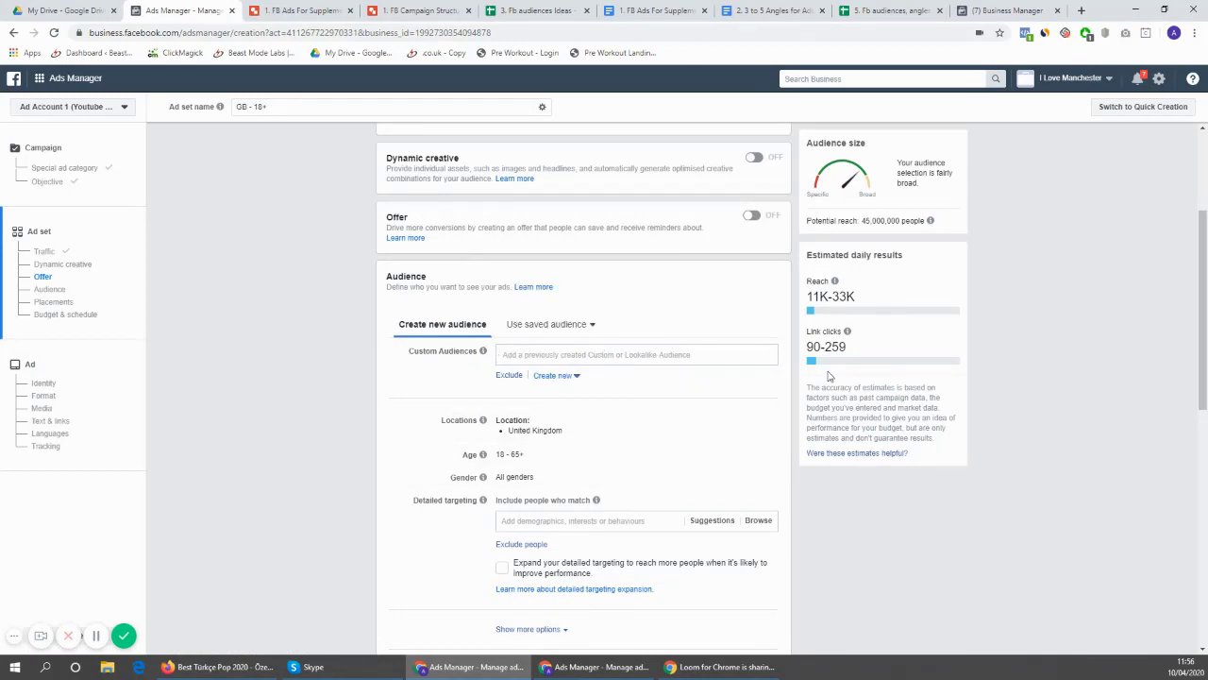
{"action": "scroll", "coordinate": [635, 362], "scroll_direction": "down", "scroll_amount": 1}
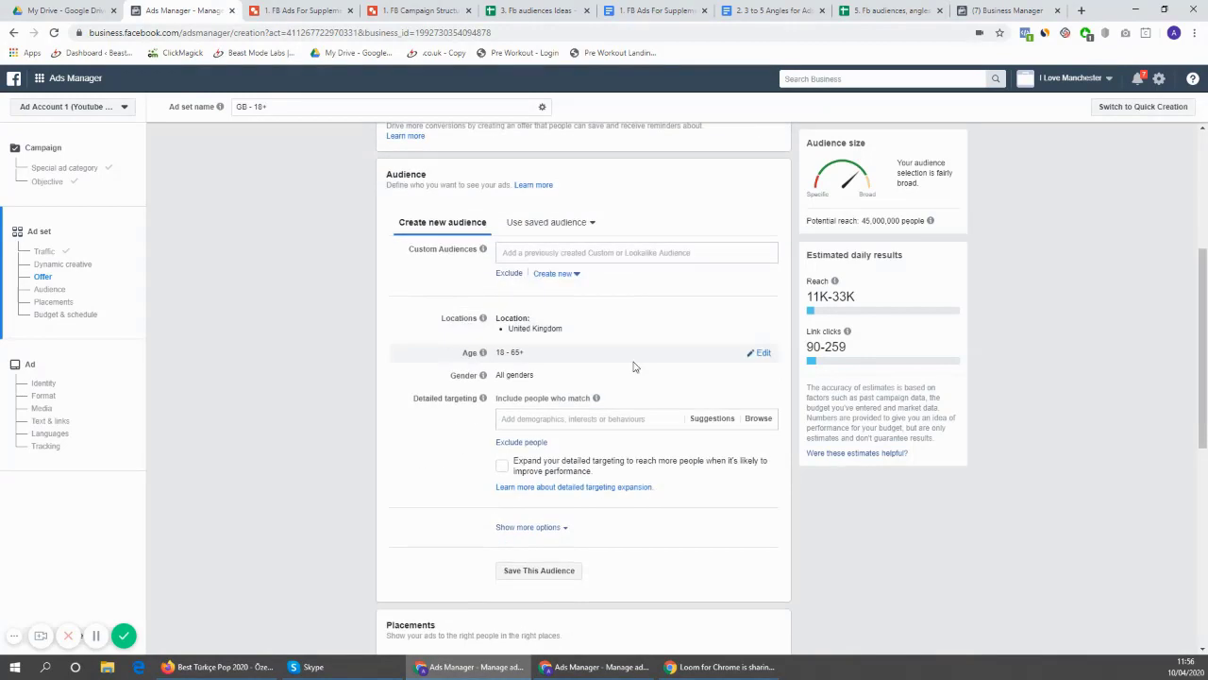
{"action": "left_click", "coordinate": [557, 270]}
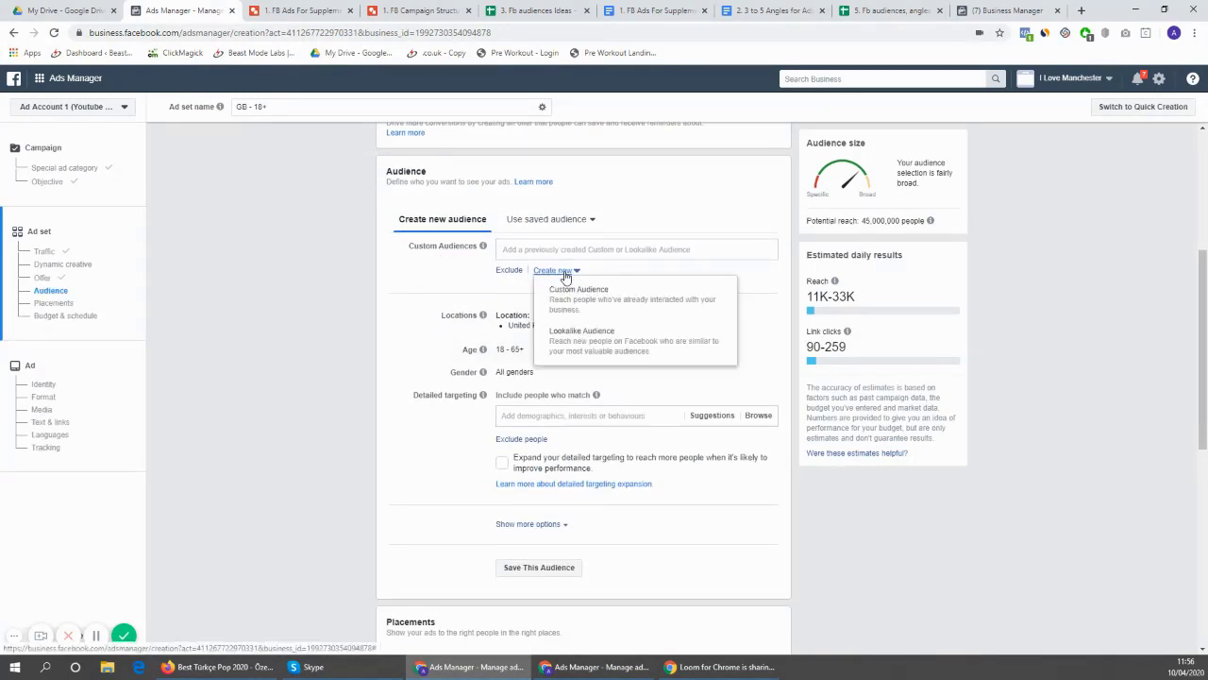
{"action": "left_click", "coordinate": [410, 291]}
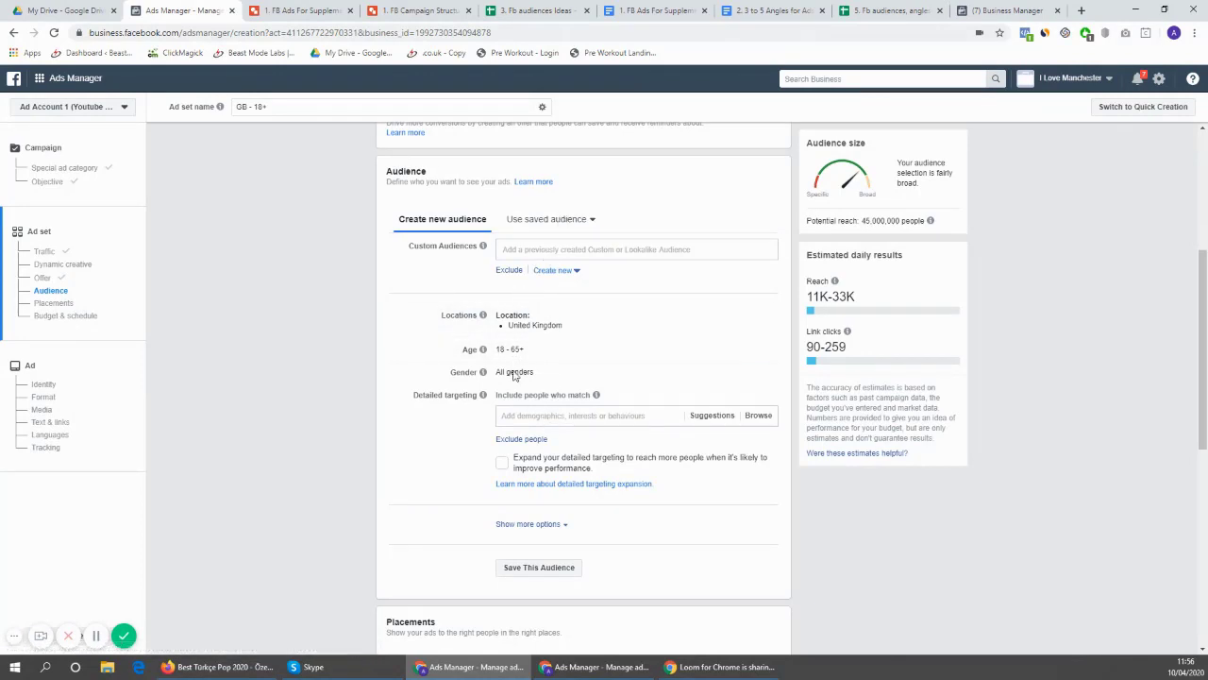
Open the audience locations for editing, load the copied landing page address in a new tab, and return to Ads Manager
{"action": "left_click", "coordinate": [762, 316]}
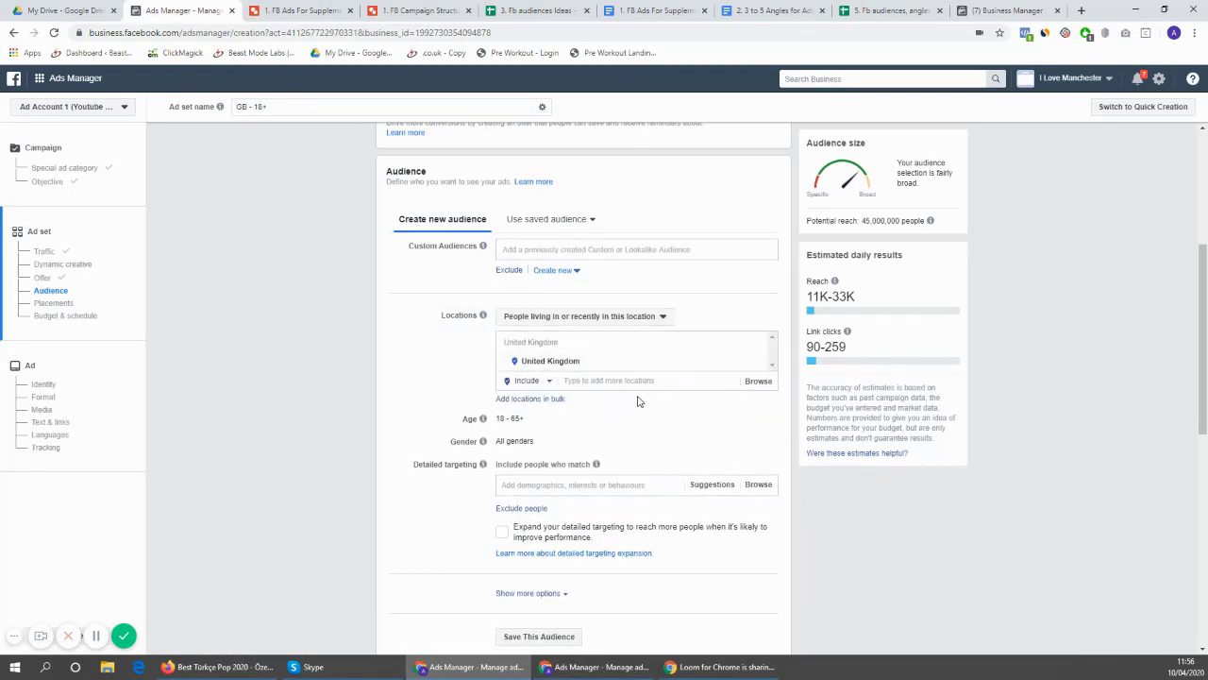
{"action": "key", "text": "ctrl+t"}
{"action": "key", "text": "ctrl+v"}
{"action": "key", "text": "Return"}
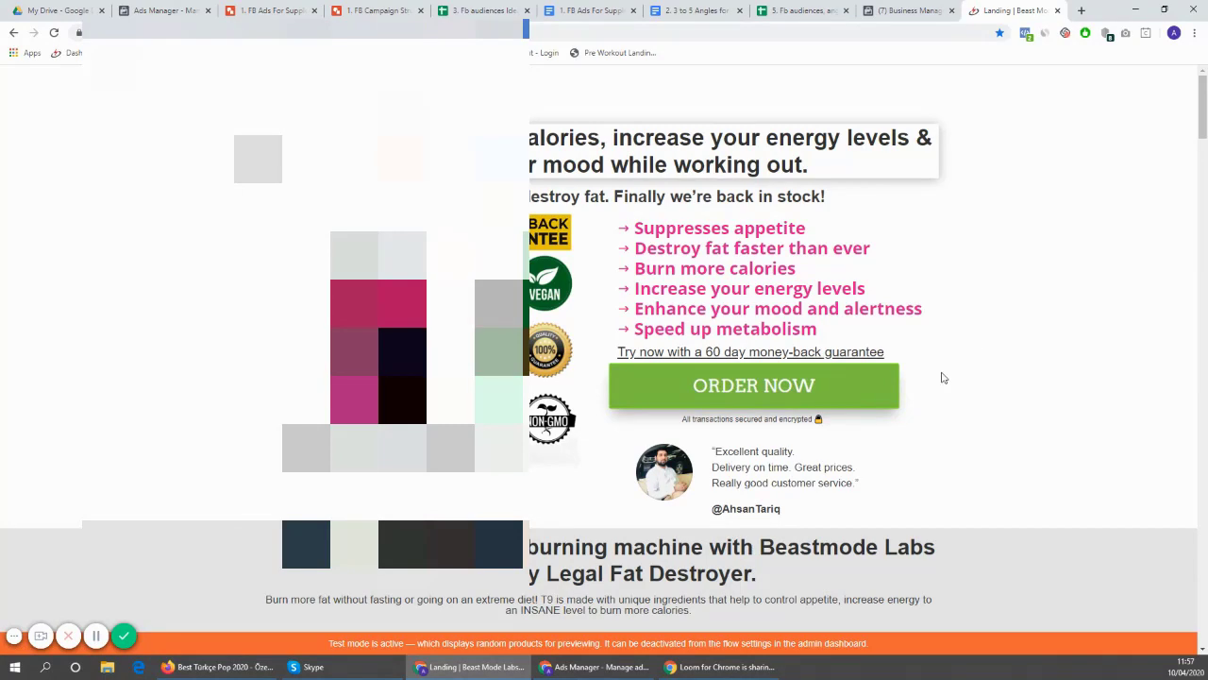
{"action": "left_click", "coordinate": [481, 11]}
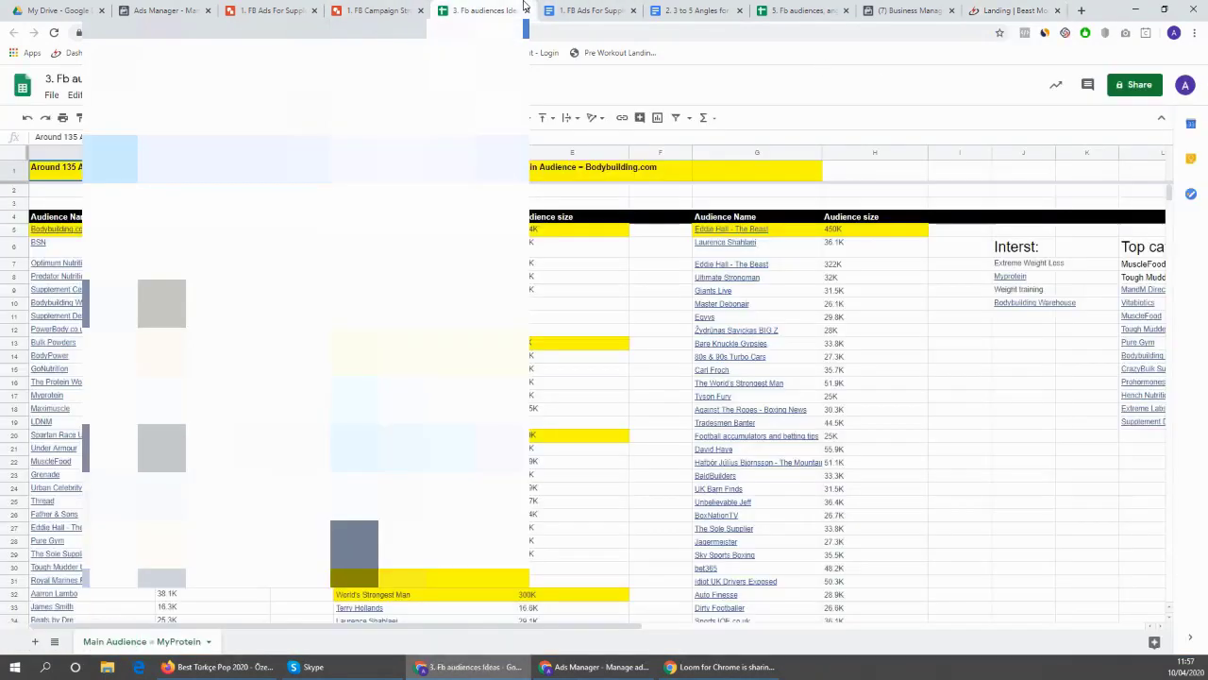
{"action": "left_click", "coordinate": [165, 11]}
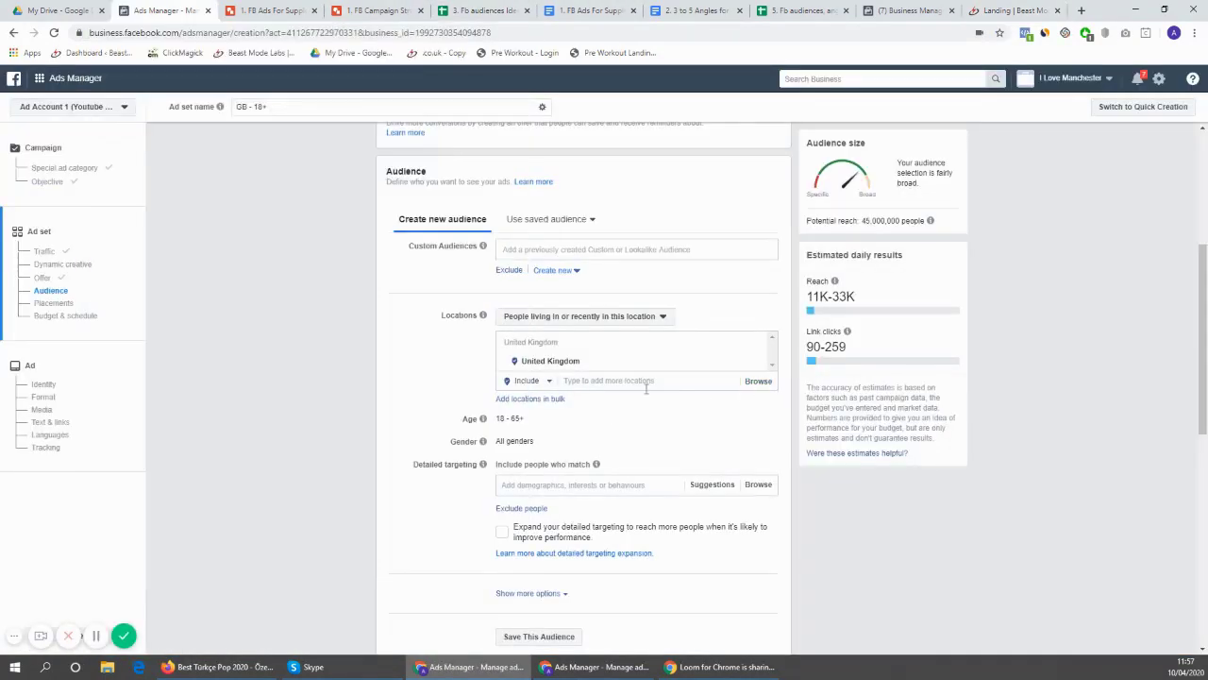
Check the Include and Exclude choices for audience locations, keeping Include selected for the United Kingdom
{"action": "left_click", "coordinate": [548, 380]}
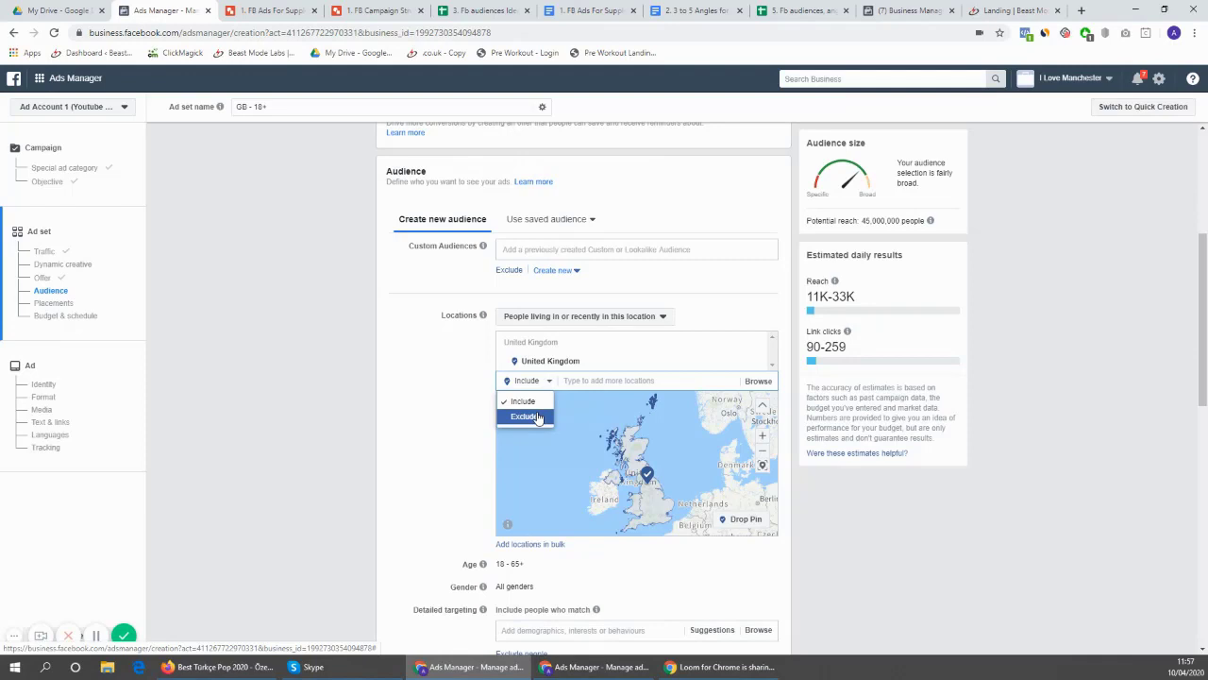
{"action": "left_click", "coordinate": [527, 402]}
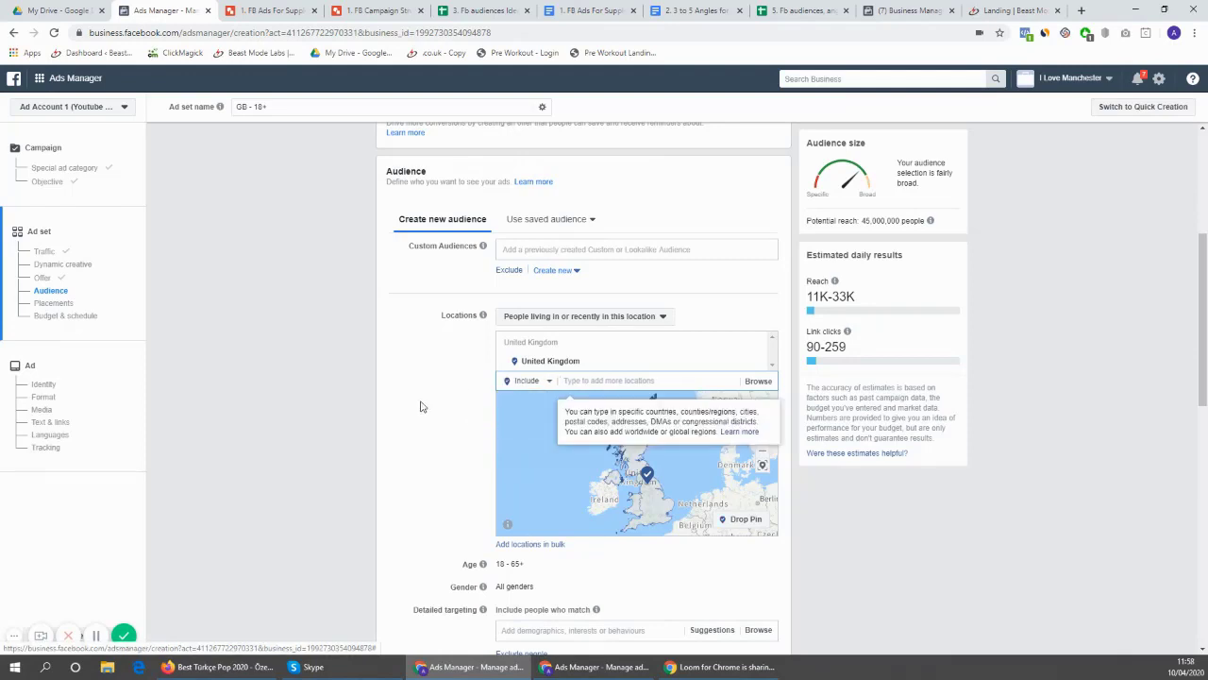
{"action": "left_click", "coordinate": [421, 406]}
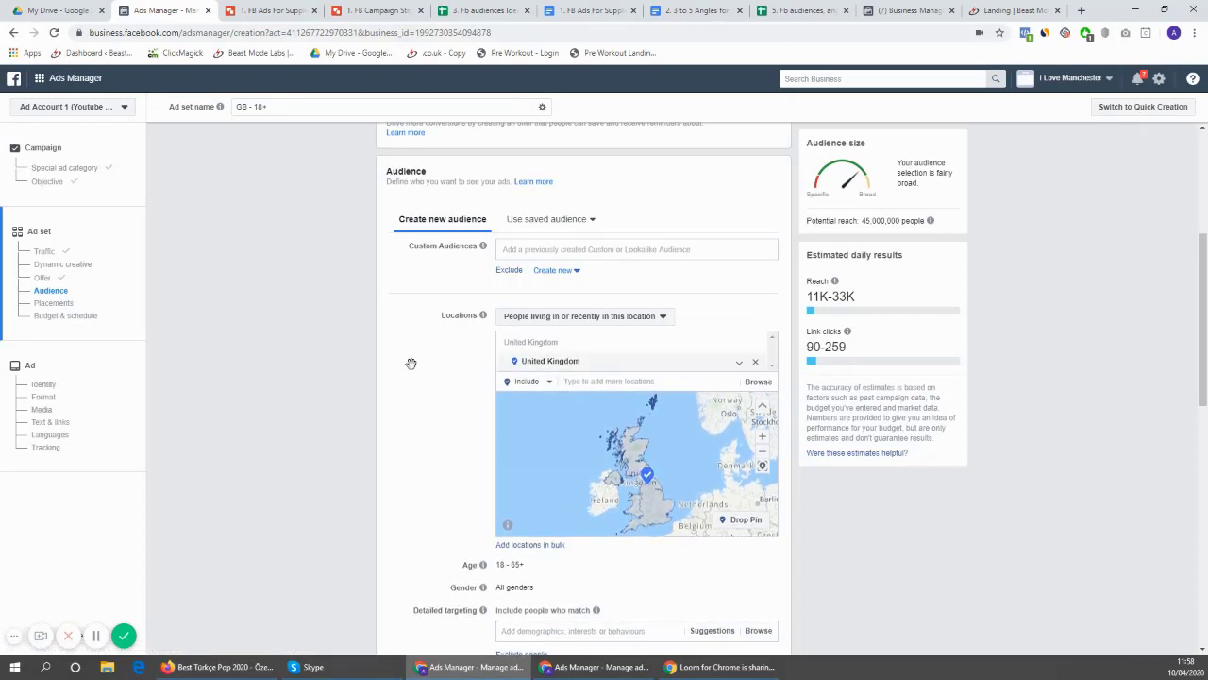
{"action": "scroll", "coordinate": [409, 362], "scroll_direction": "down", "scroll_amount": 1}
{"action": "mouse_move", "coordinate": [484, 464]}
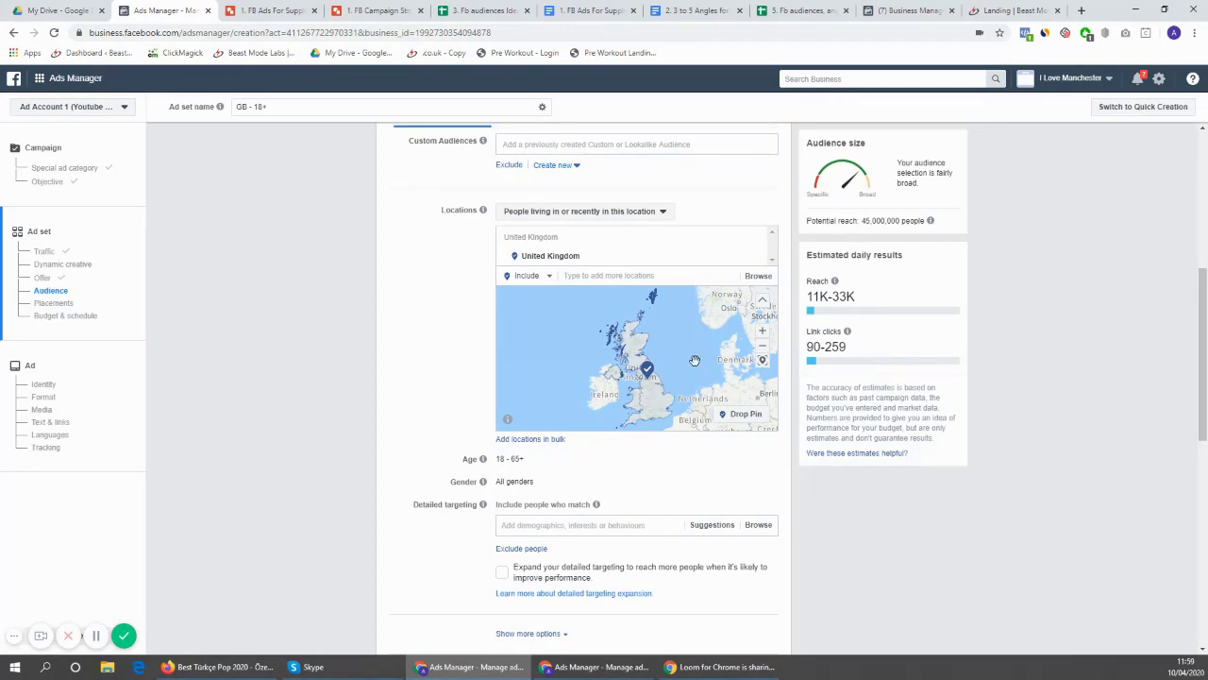
Look through the open landing page, Business Manager, ad angles document and audience sheets, and return to Ads Manager
{"action": "left_click", "coordinate": [1018, 10]}
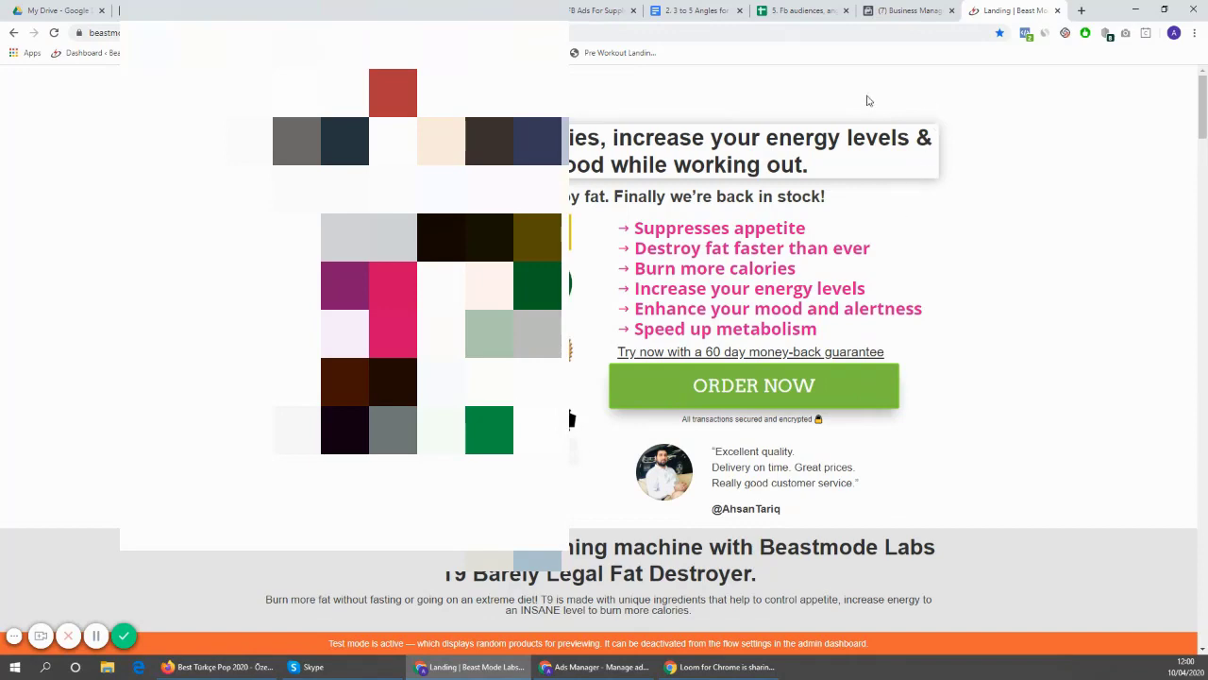
{"action": "left_click", "coordinate": [887, 8]}
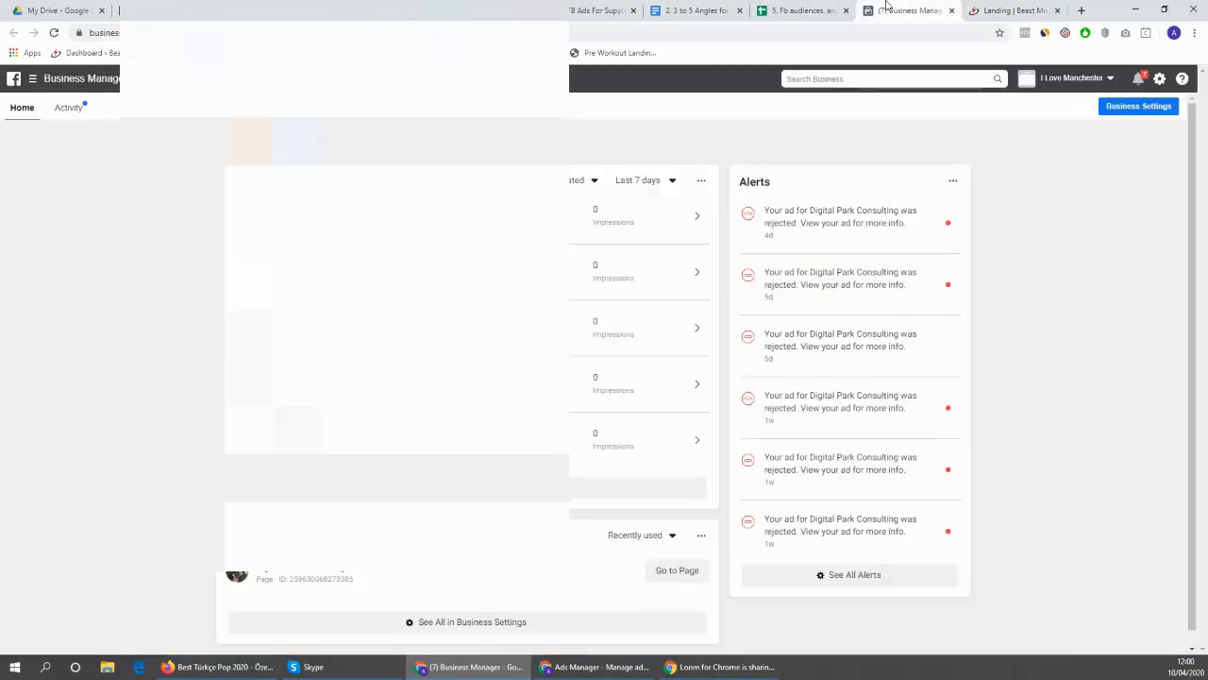
{"action": "left_click", "coordinate": [803, 10]}
{"action": "left_click", "coordinate": [695, 10]}
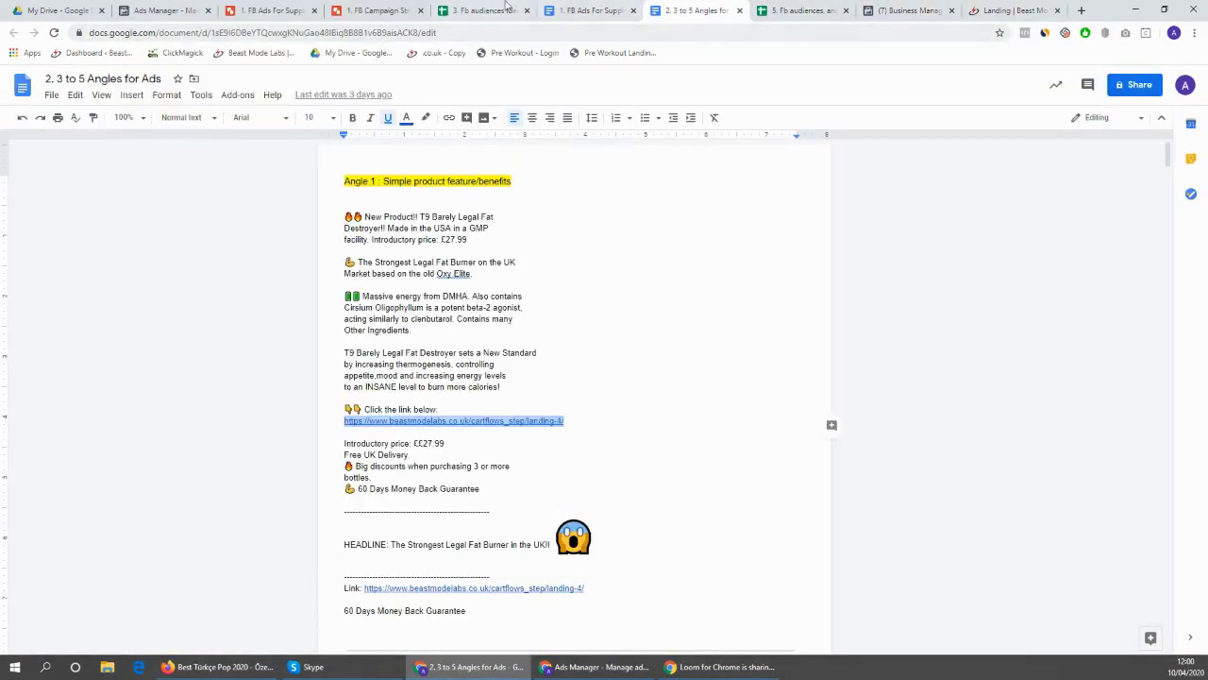
{"action": "left_click", "coordinate": [507, 7]}
{"action": "left_click", "coordinate": [906, 9]}
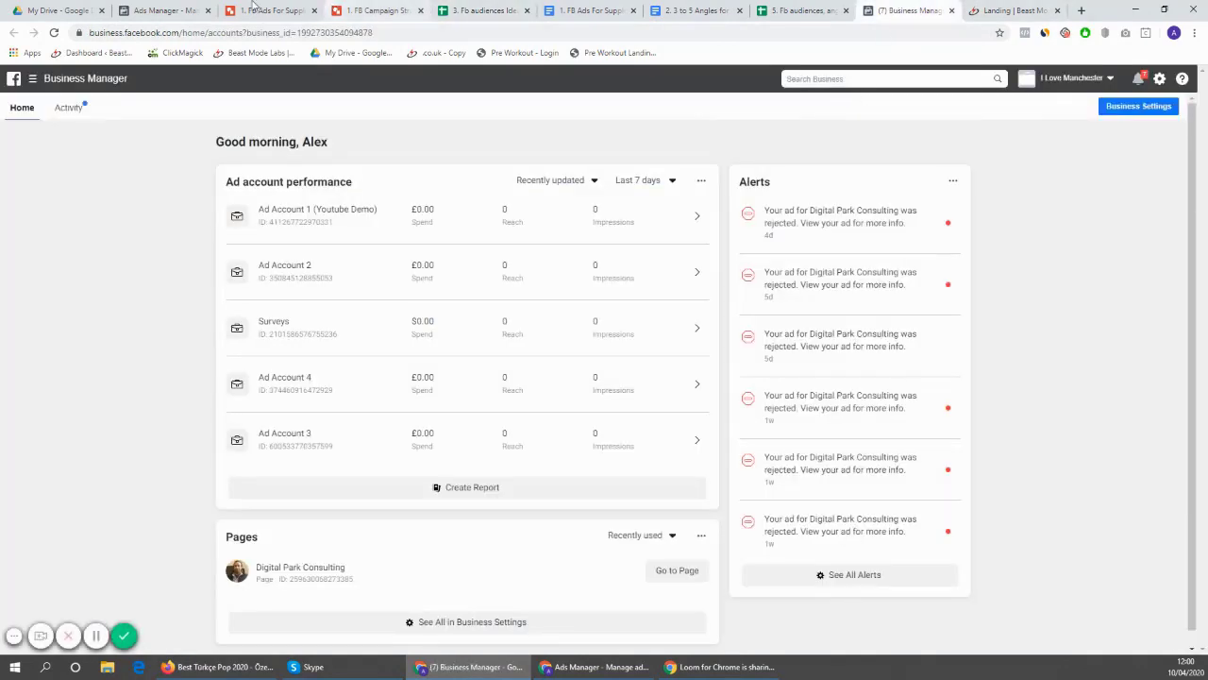
{"action": "left_click", "coordinate": [168, 8]}
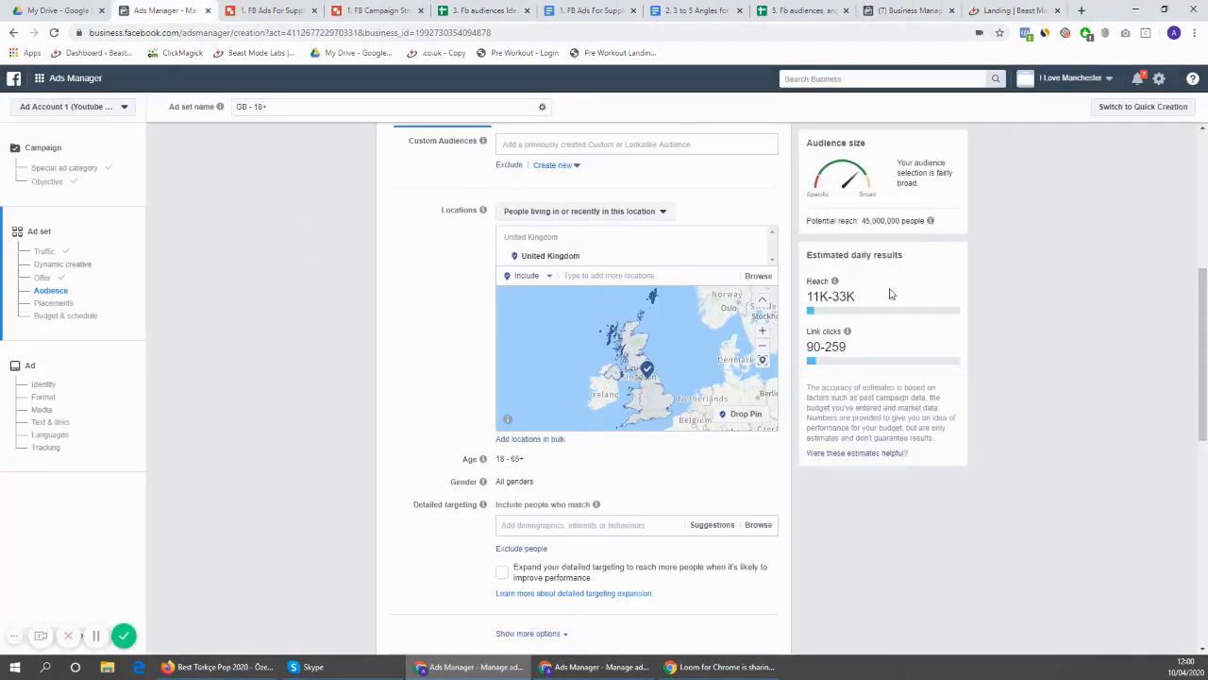
Review the website traffic drawing and the campaign structure drawing, and return to the ad set's detailed targeting field
{"action": "scroll", "coordinate": [944, 302], "scroll_direction": "down", "scroll_amount": 1}
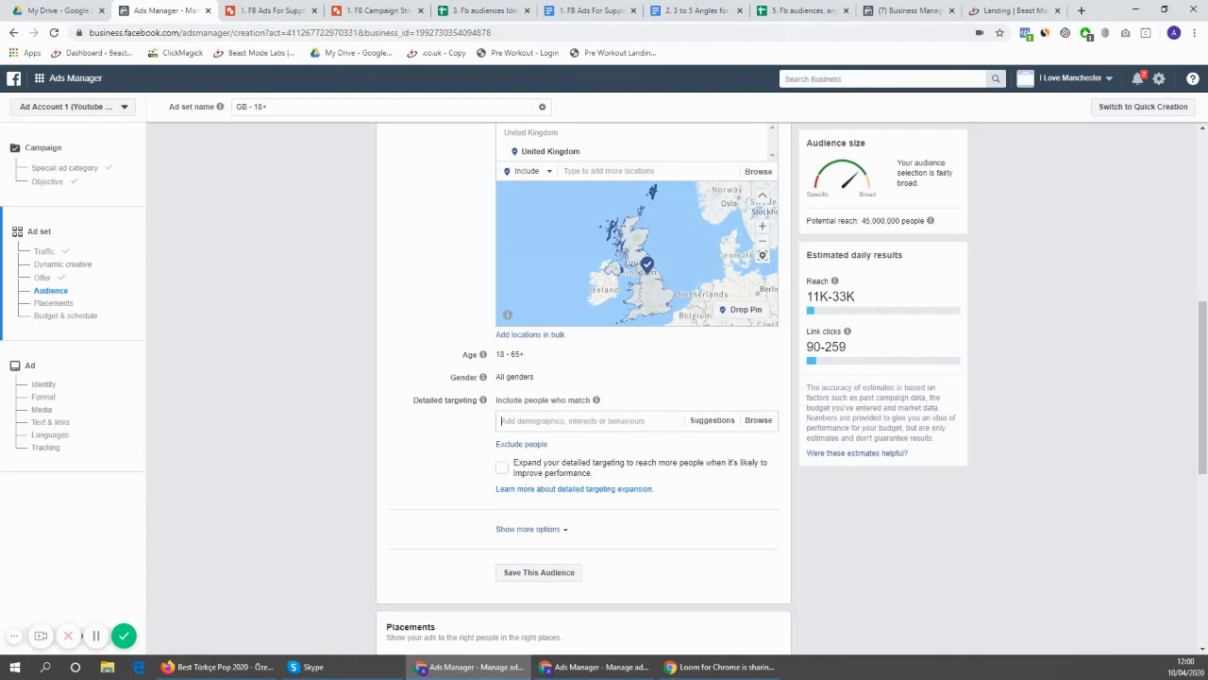
{"action": "left_click", "coordinate": [272, 10]}
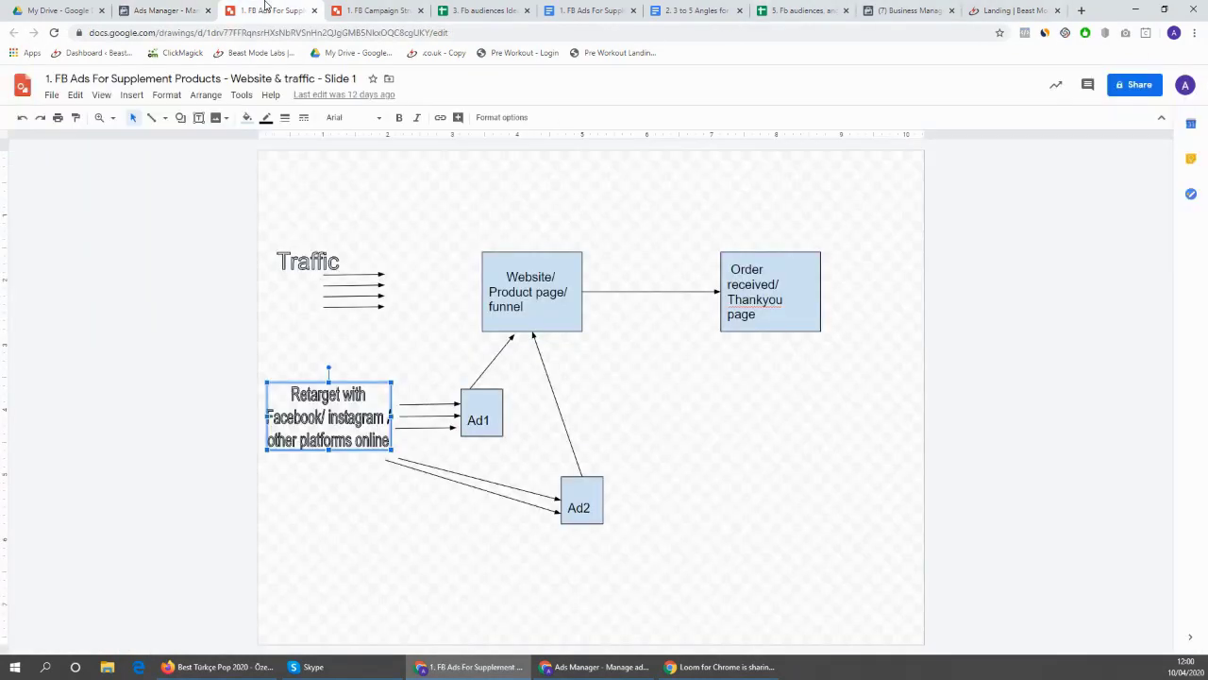
{"action": "left_click", "coordinate": [383, 10]}
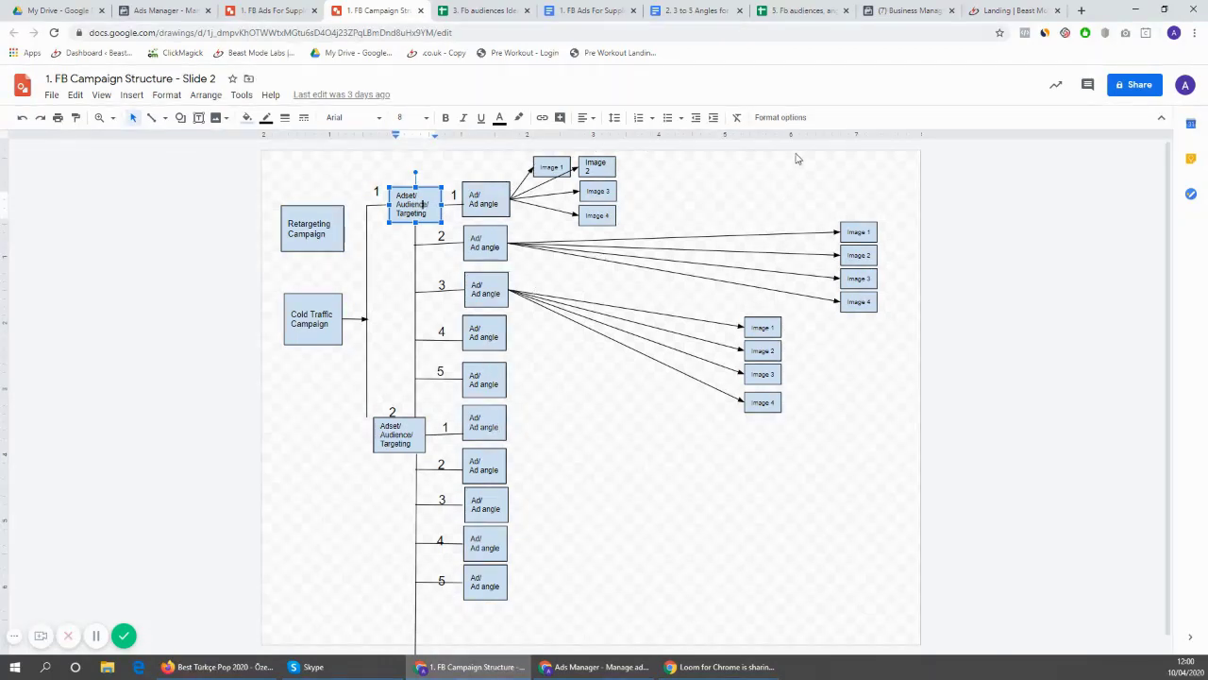
{"action": "left_click", "coordinate": [165, 11]}
{"action": "left_click", "coordinate": [582, 423]}
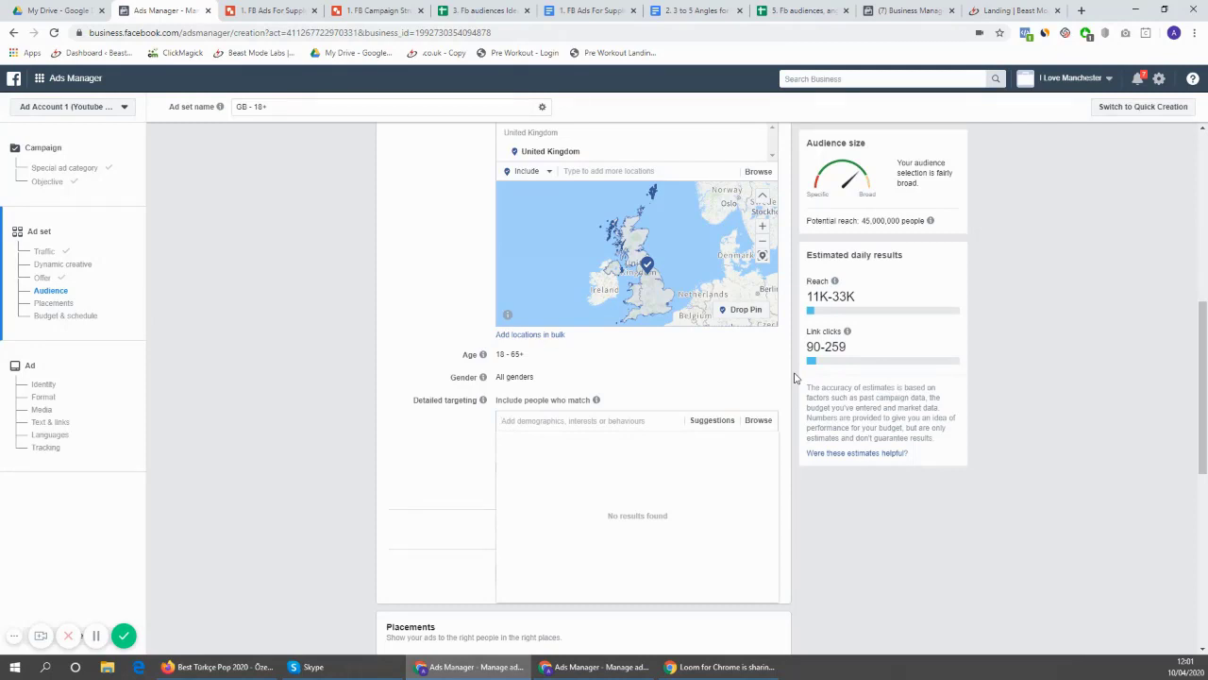
Highlight the potential reach figure in the Audience size estimate to examine it
{"action": "left_click_drag", "start_coordinate": [861, 221], "coordinate": [899, 223]}
{"action": "left_click", "coordinate": [913, 222]}
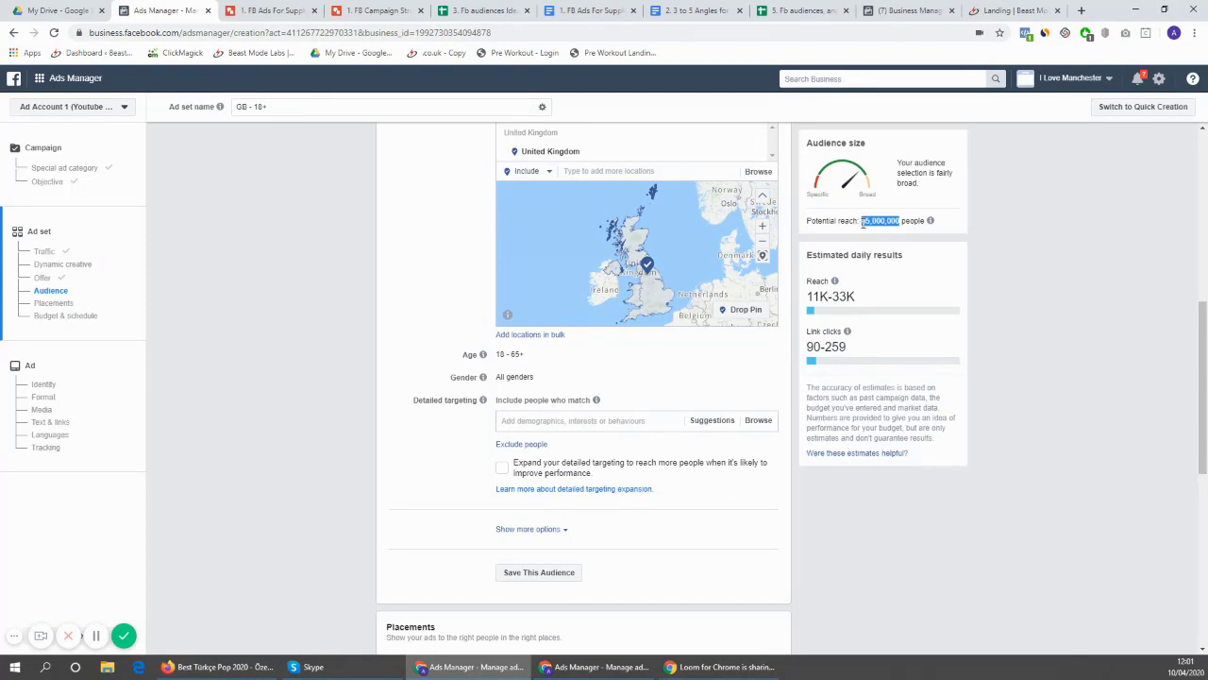
{"action": "left_click", "coordinate": [862, 222]}
{"action": "left_click_drag", "start_coordinate": [860, 223], "coordinate": [896, 221]}
{"action": "left_click", "coordinate": [862, 224]}
{"action": "left_click_drag", "start_coordinate": [861, 220], "coordinate": [905, 221]}
{"action": "left_click", "coordinate": [865, 221]}
Add Bodybuilding.com as an interest in the ad set's detailed targeting
{"action": "left_click", "coordinate": [614, 416]}
{"action": "type", "text": "body"}
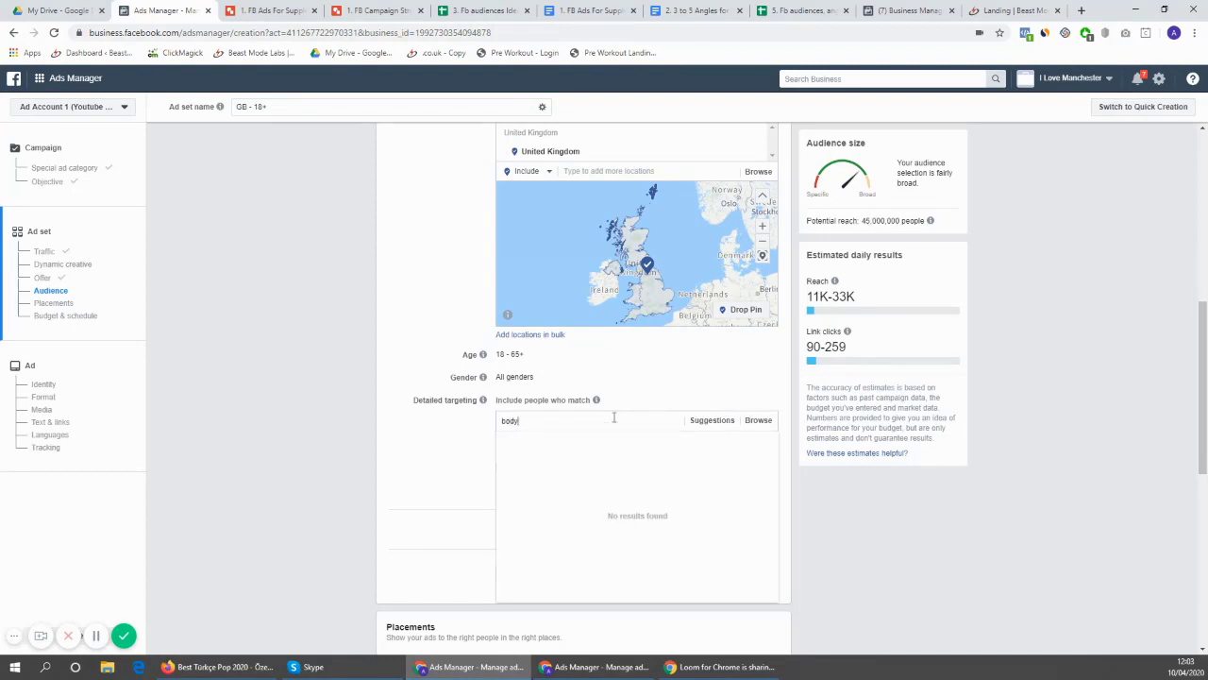
{"action": "type", "text": "building.com"}
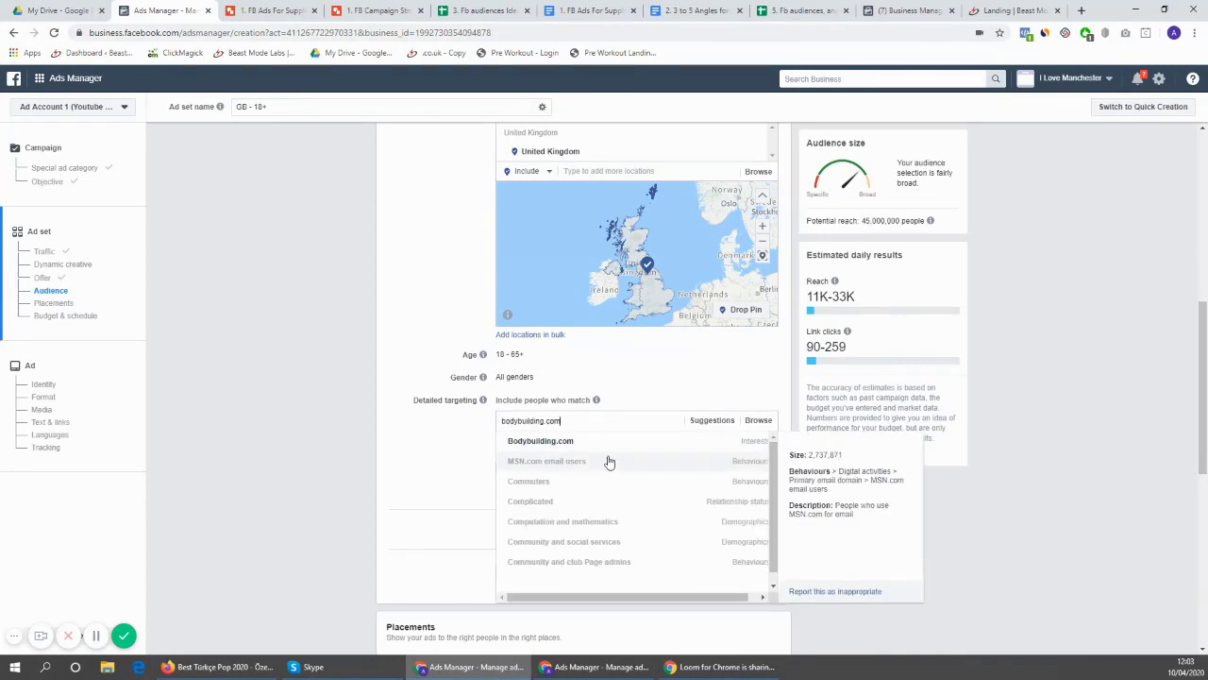
{"action": "left_click", "coordinate": [742, 449]}
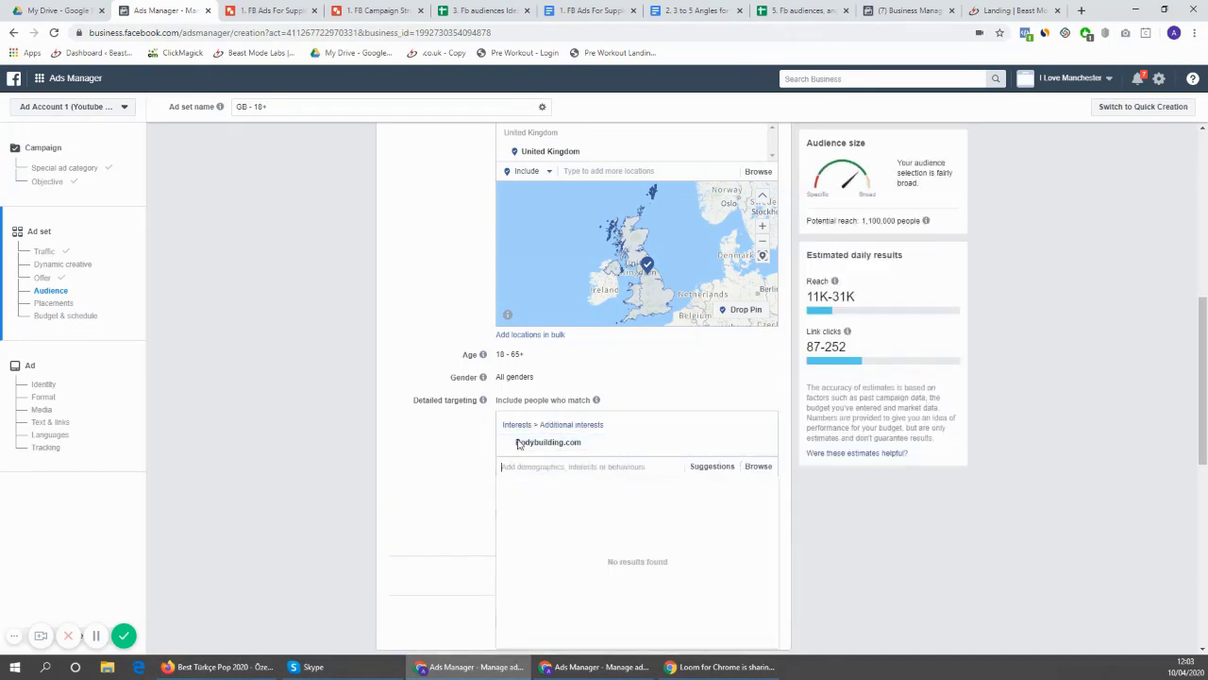
{"action": "left_click", "coordinate": [802, 370]}
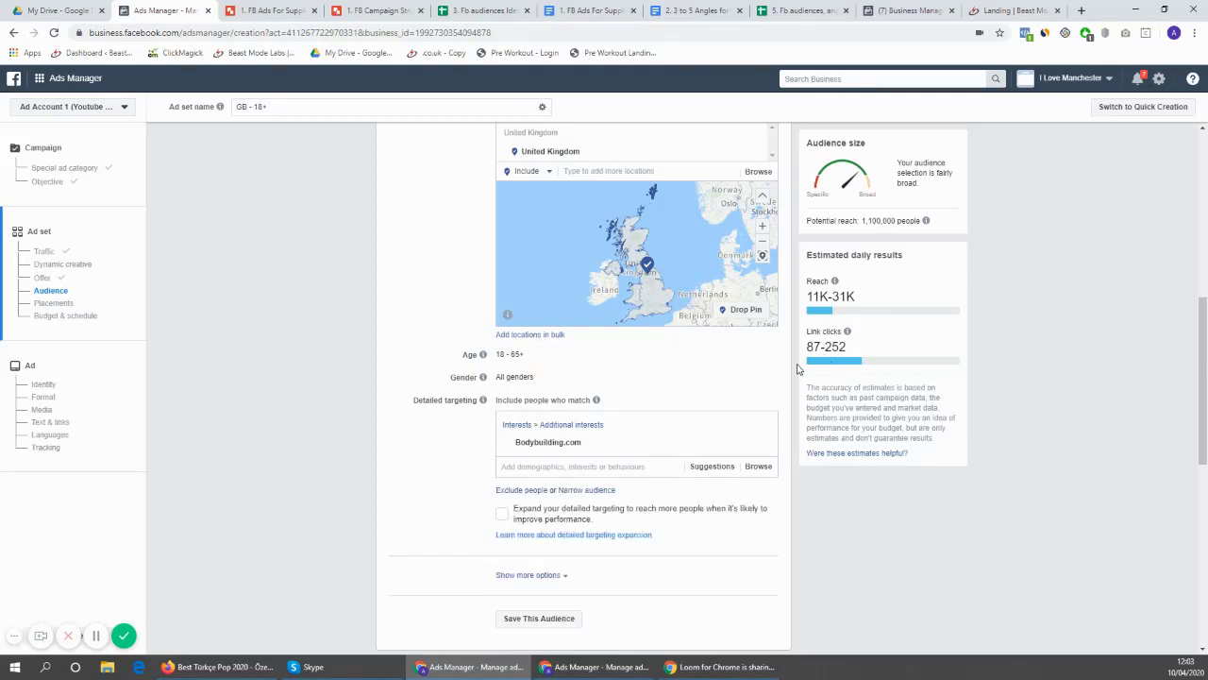
Review the interests suggested alongside Bodybuilding.com and add Strength training to the included detailed targeting
{"action": "left_click", "coordinate": [723, 466]}
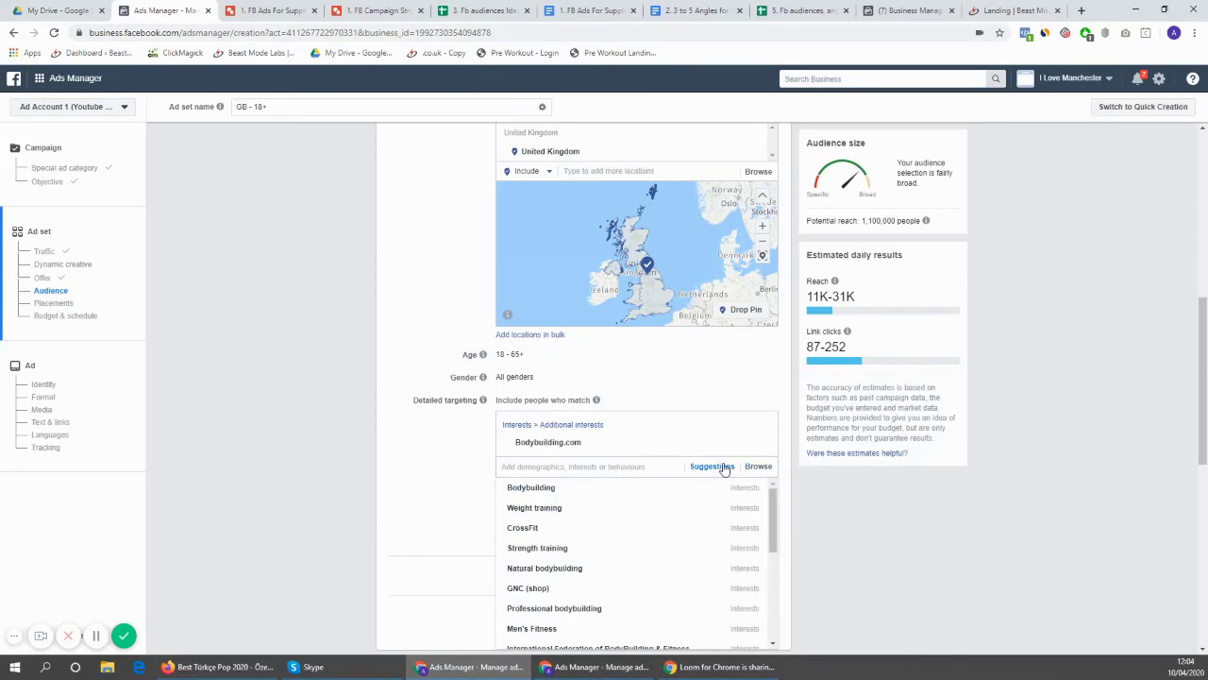
{"action": "scroll", "coordinate": [795, 404], "scroll_direction": "down", "scroll_amount": 2}
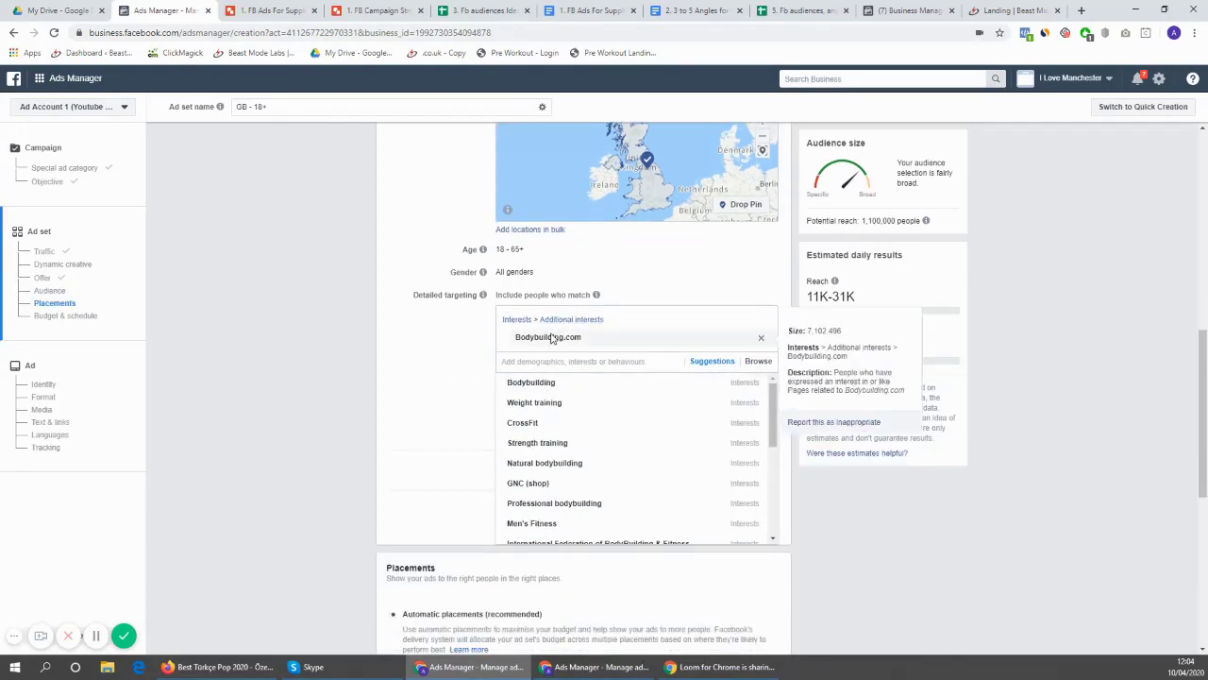
{"action": "mouse_move", "coordinate": [528, 400]}
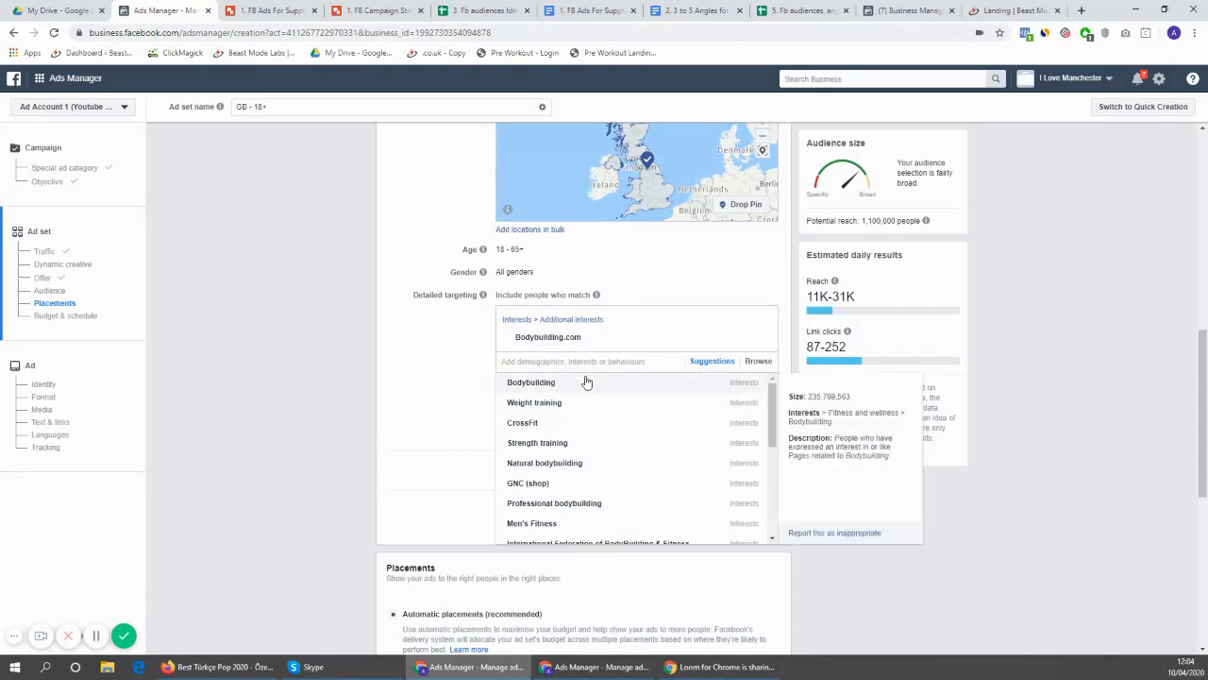
{"action": "scroll", "coordinate": [585, 443], "scroll_direction": "down", "scroll_amount": 6}
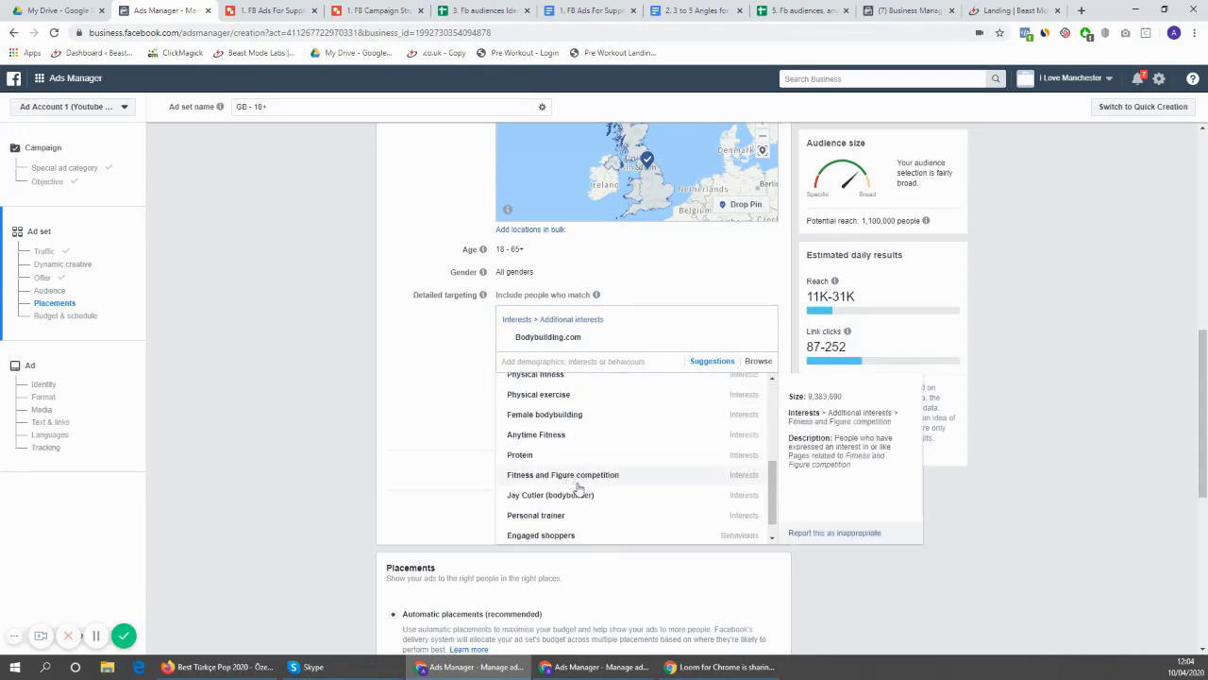
{"action": "scroll", "coordinate": [569, 523], "scroll_direction": "down", "scroll_amount": 1}
{"action": "scroll", "coordinate": [594, 388], "scroll_direction": "up", "scroll_amount": 8}
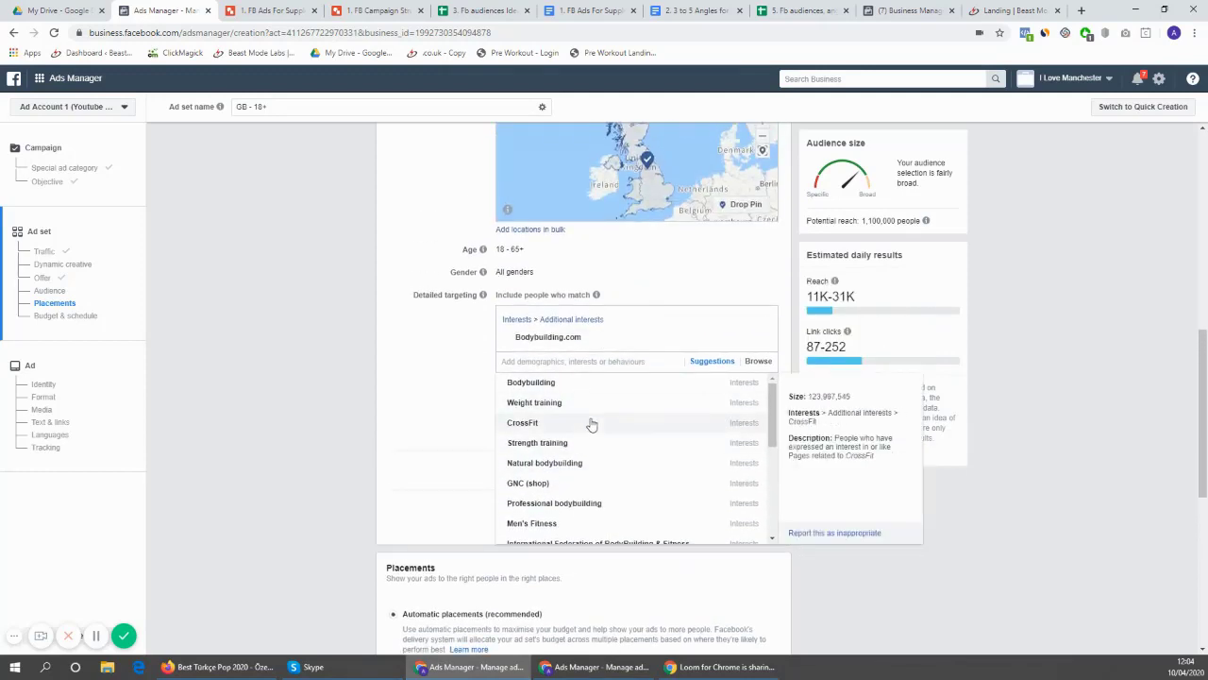
{"action": "scroll", "coordinate": [612, 446], "scroll_direction": "down", "scroll_amount": 1}
{"action": "scroll", "coordinate": [591, 407], "scroll_direction": "up", "scroll_amount": 2}
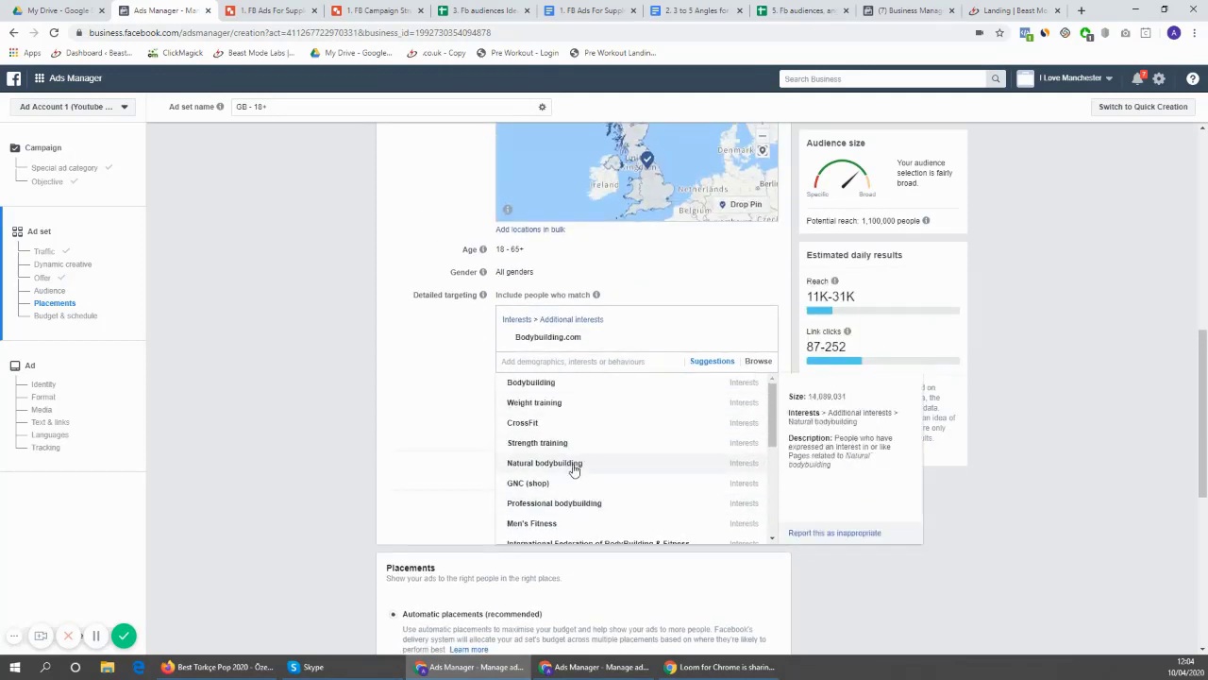
{"action": "left_click", "coordinate": [610, 444]}
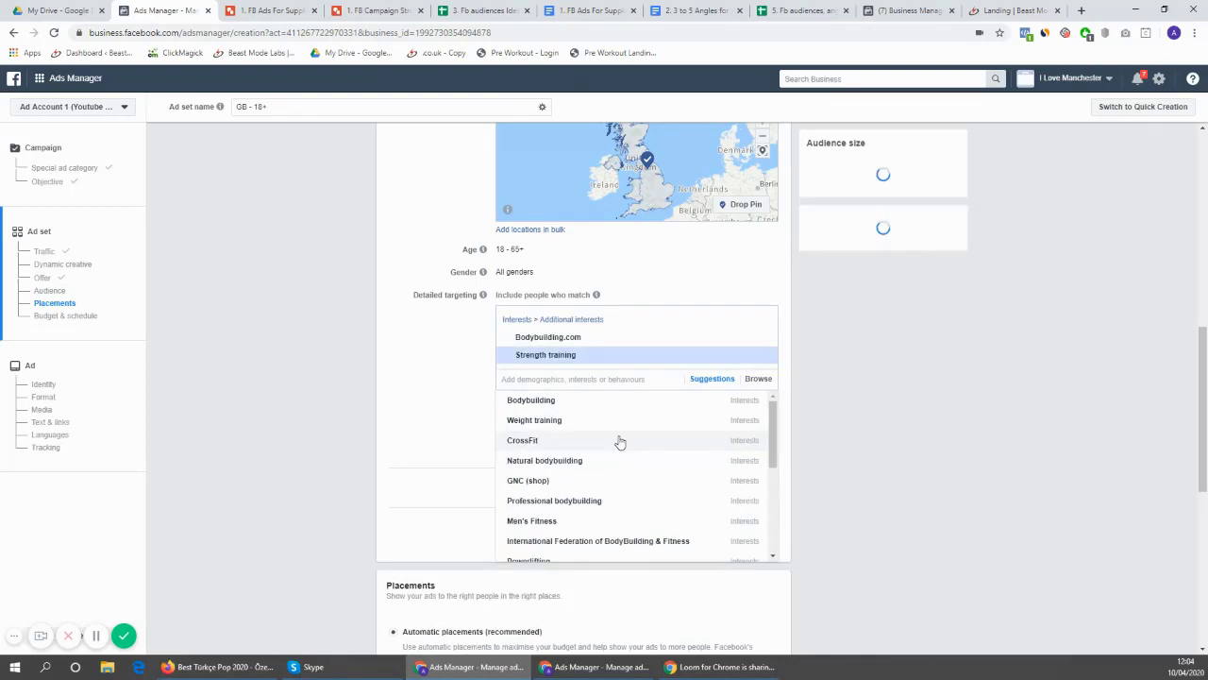
{"action": "left_click", "coordinate": [713, 380]}
{"action": "left_click", "coordinate": [713, 380]}
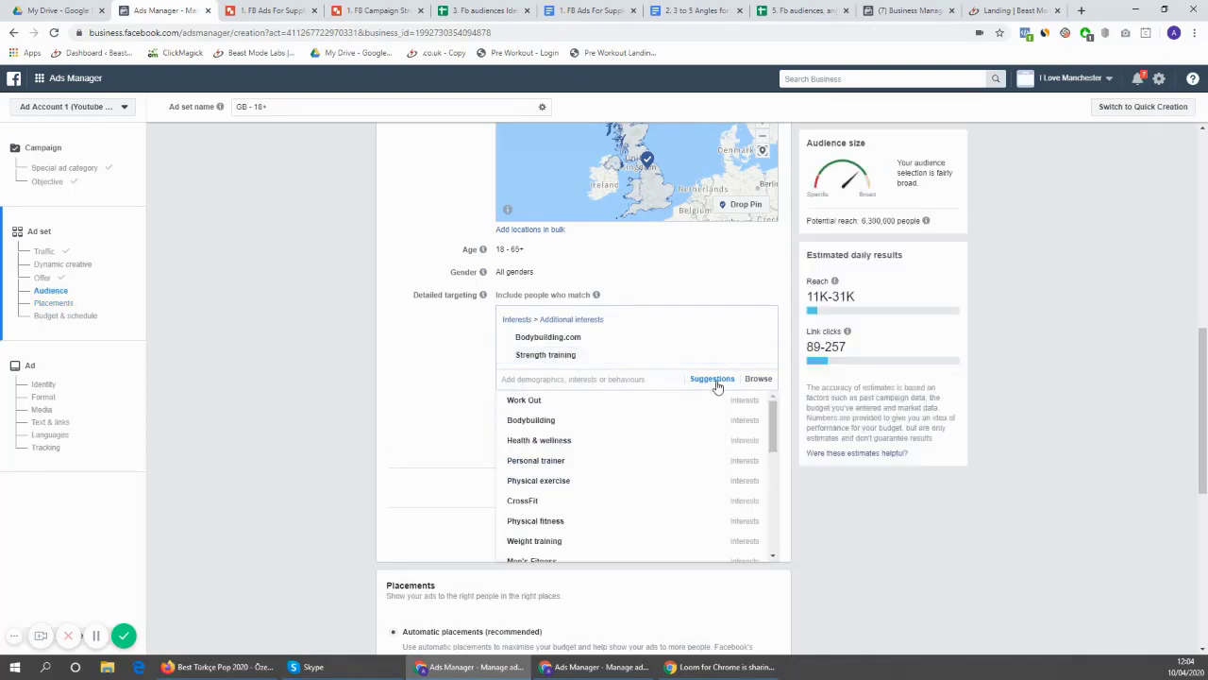
{"action": "left_click", "coordinate": [792, 365]}
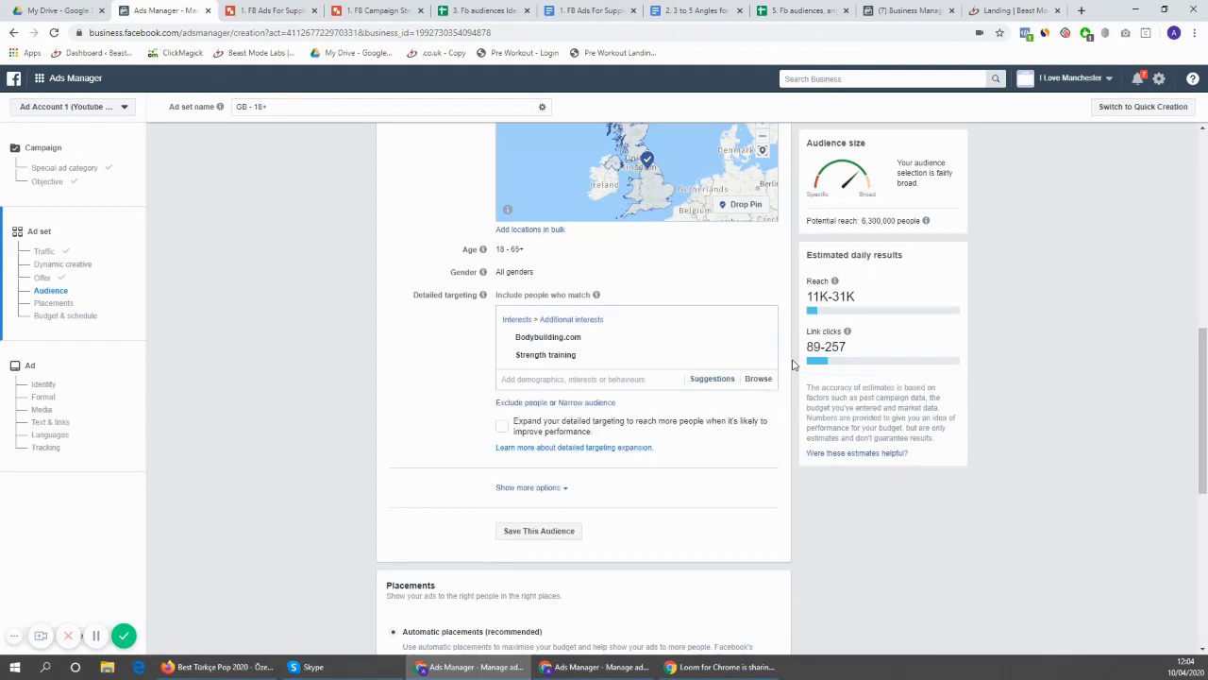
Try to exclude people matching a vegan interest from the ad set's detailed targeting
{"action": "left_click", "coordinate": [522, 403]}
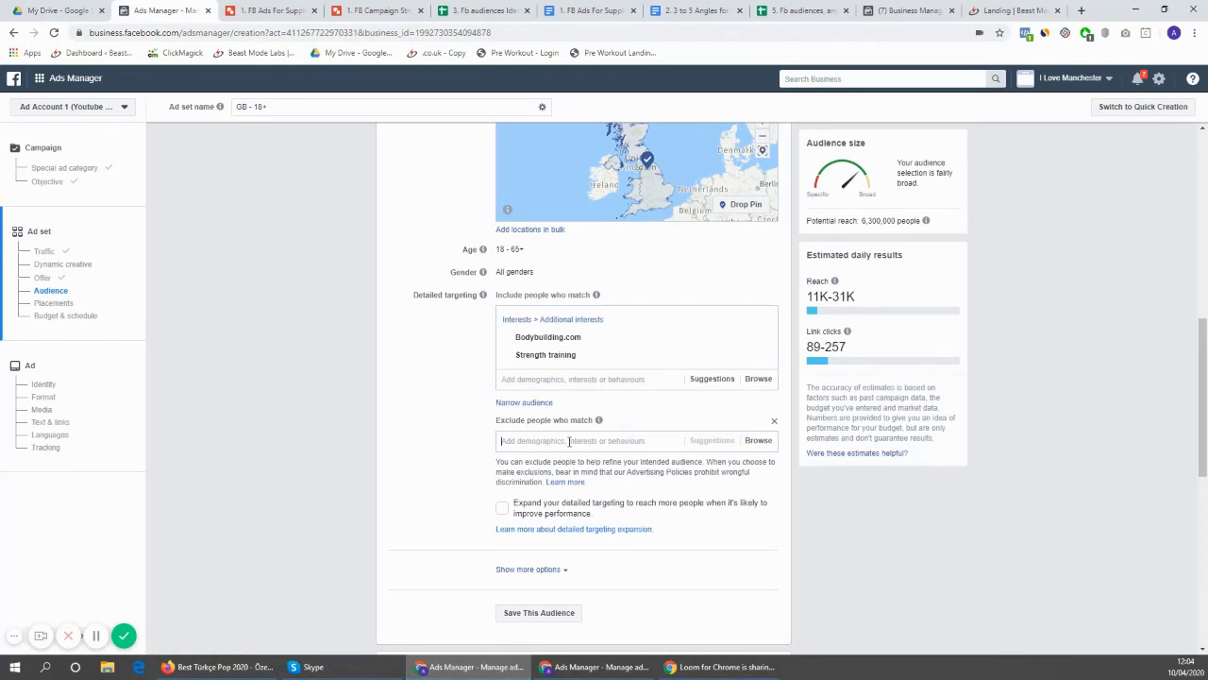
{"action": "left_click", "coordinate": [569, 440]}
{"action": "type", "text": "vegan"}
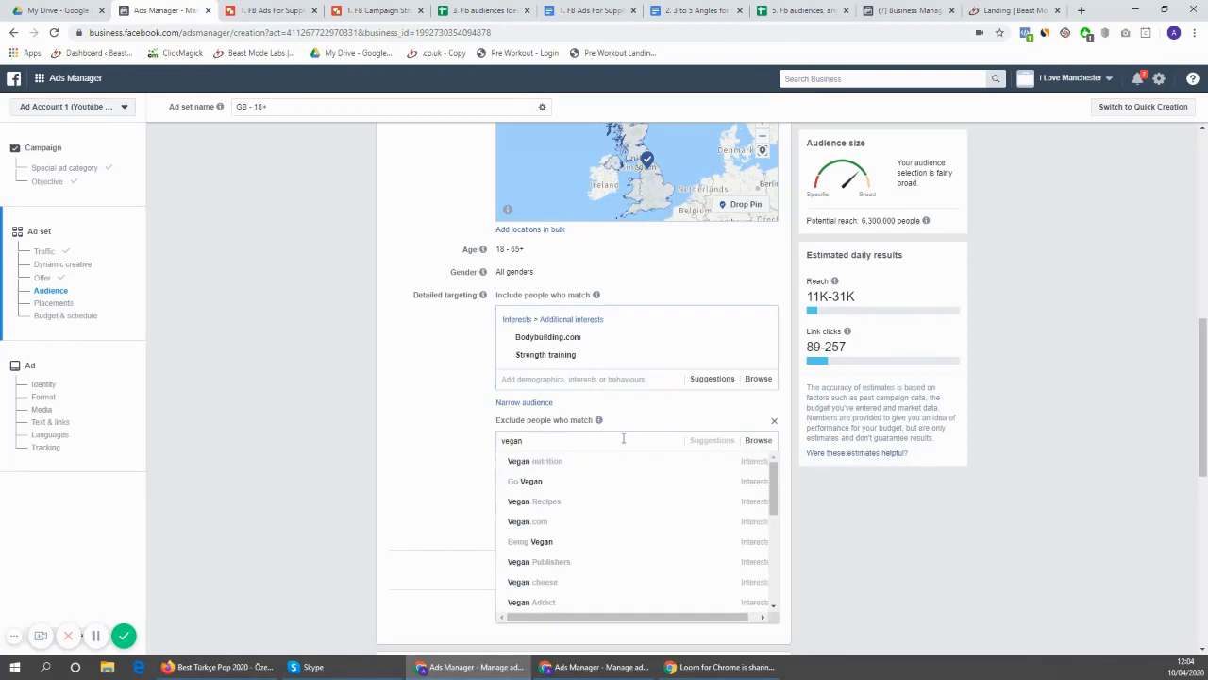
{"action": "type", "text": "peo"}
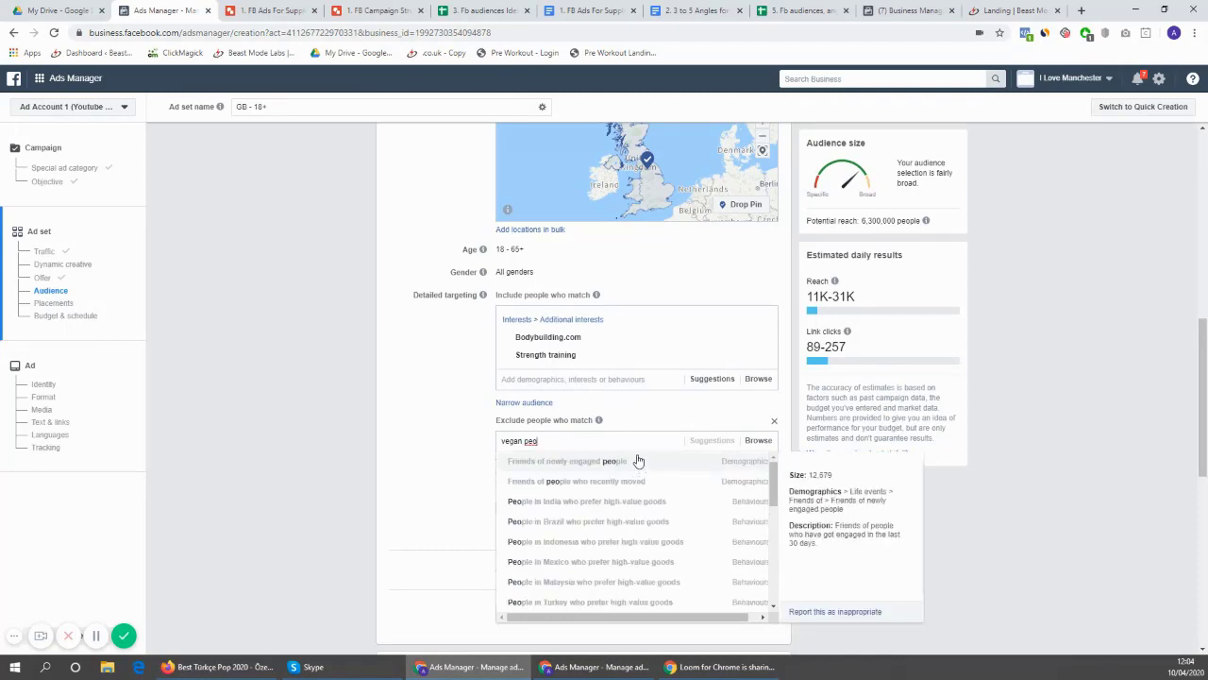
{"action": "key", "text": "BackSpace"}
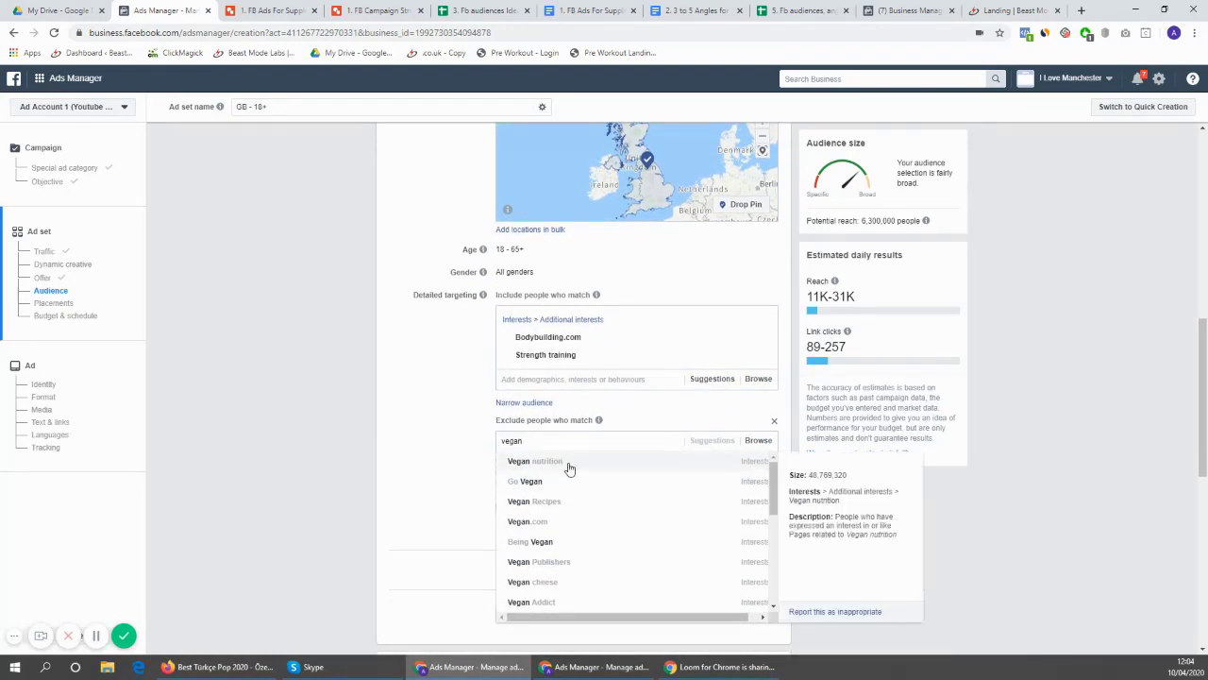
{"action": "left_click", "coordinate": [625, 541]}
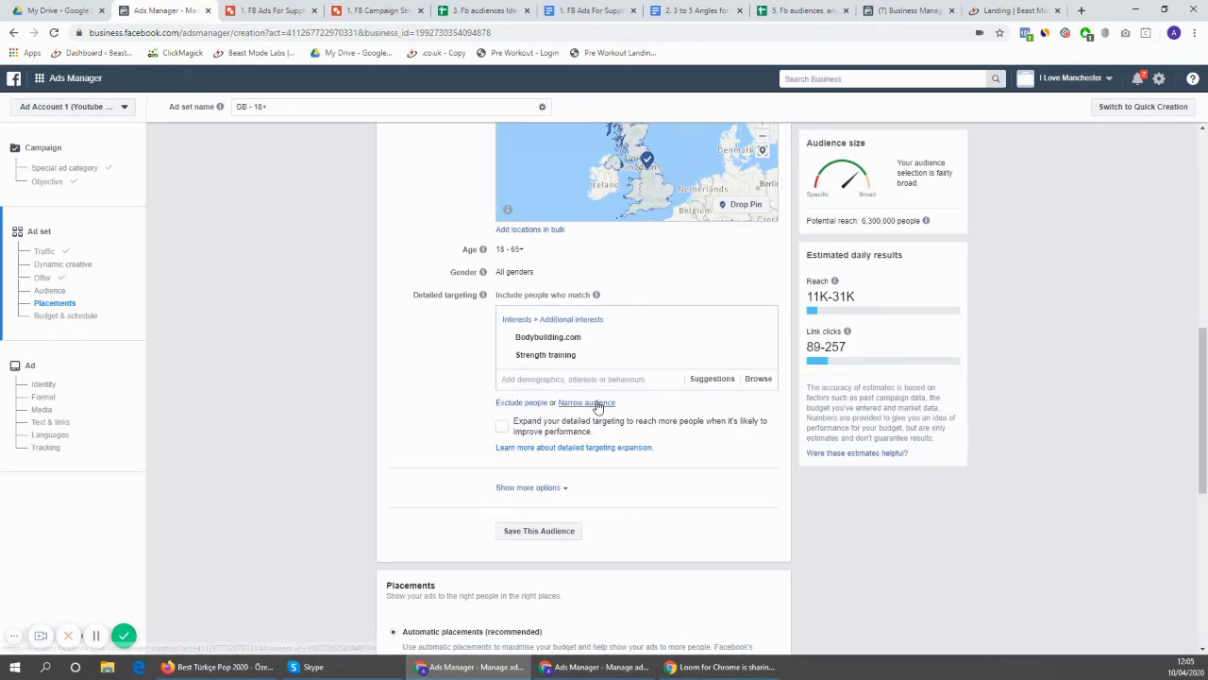
Open a narrowing condition for the audience and remove Strength training from the included interests
{"action": "left_click", "coordinate": [597, 403]}
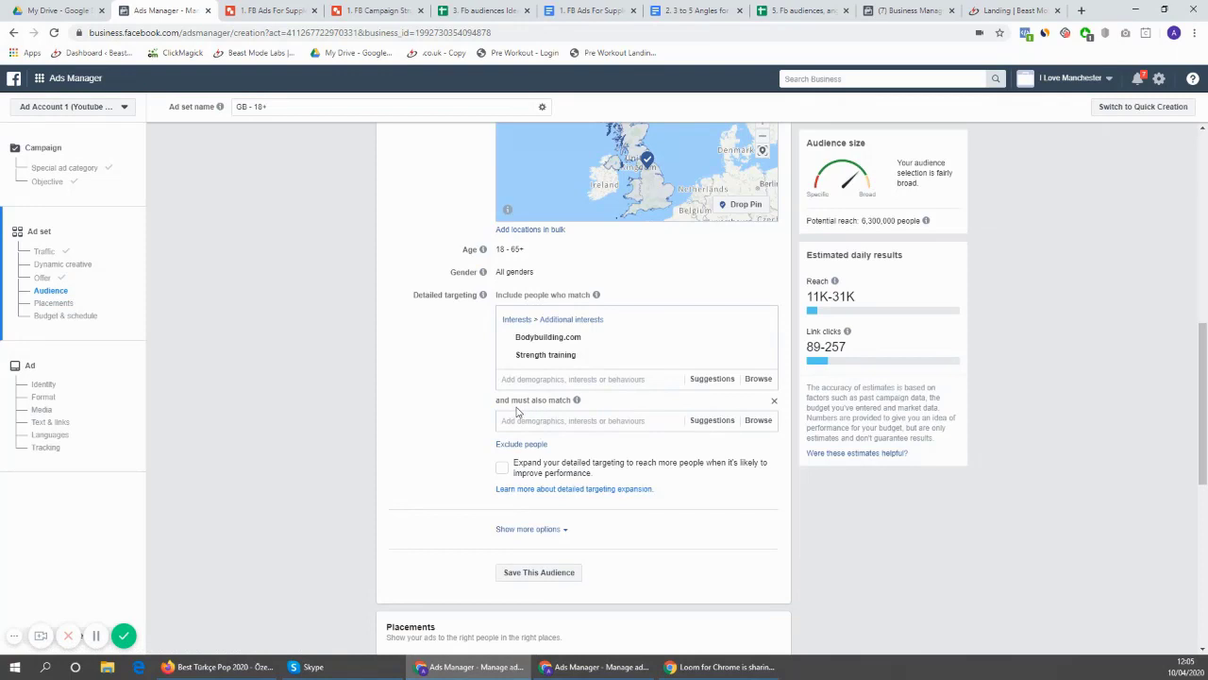
{"action": "mouse_move", "coordinate": [527, 343]}
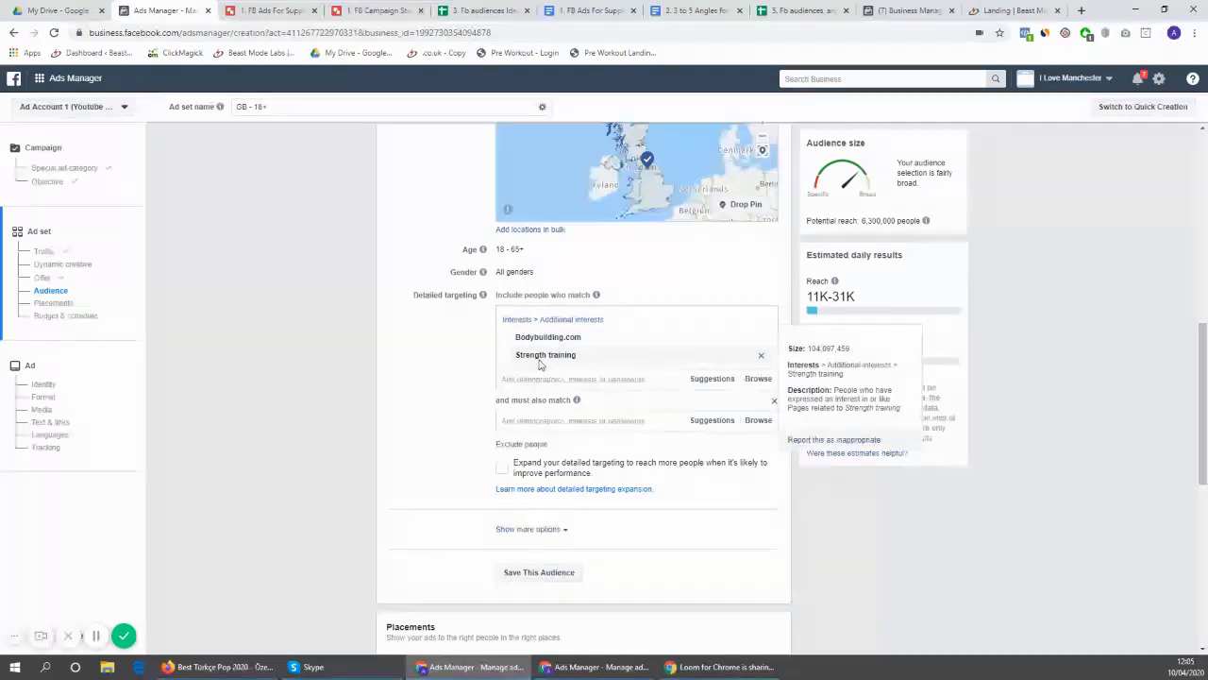
{"action": "left_click", "coordinate": [761, 359]}
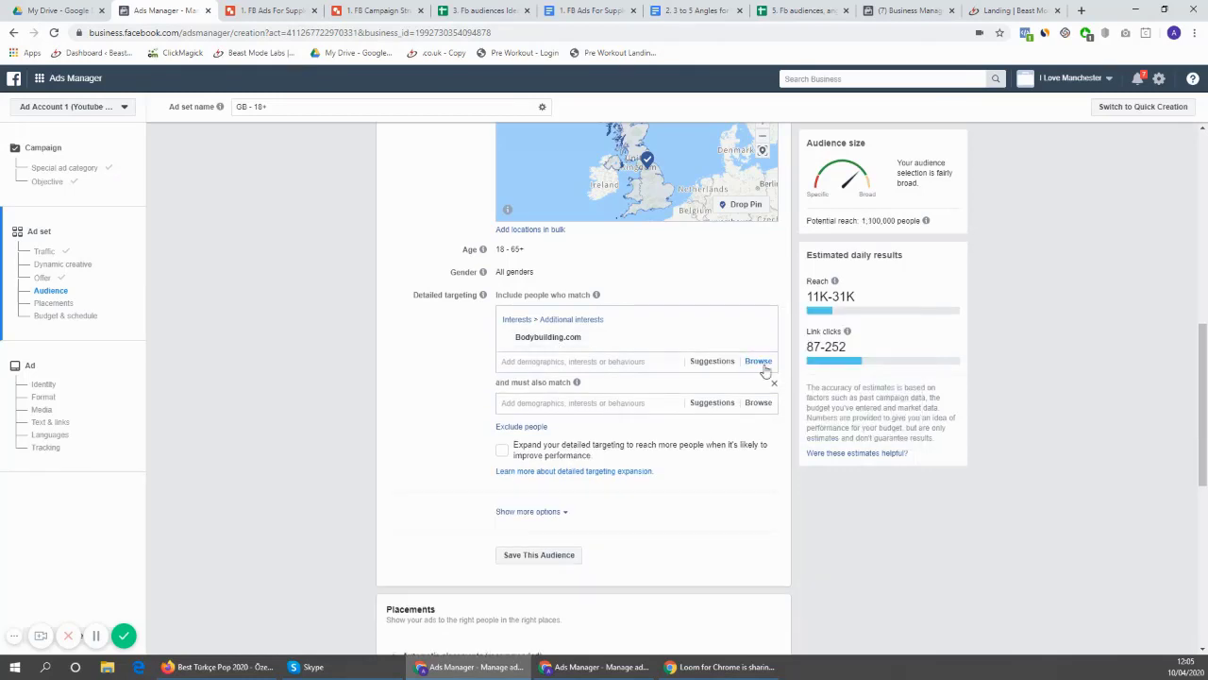
Try narrowing the audience with the Muscle & Fitness employer entry, and remove it from the condition
{"action": "left_click", "coordinate": [538, 406]}
{"action": "type", "text": "muscle"}
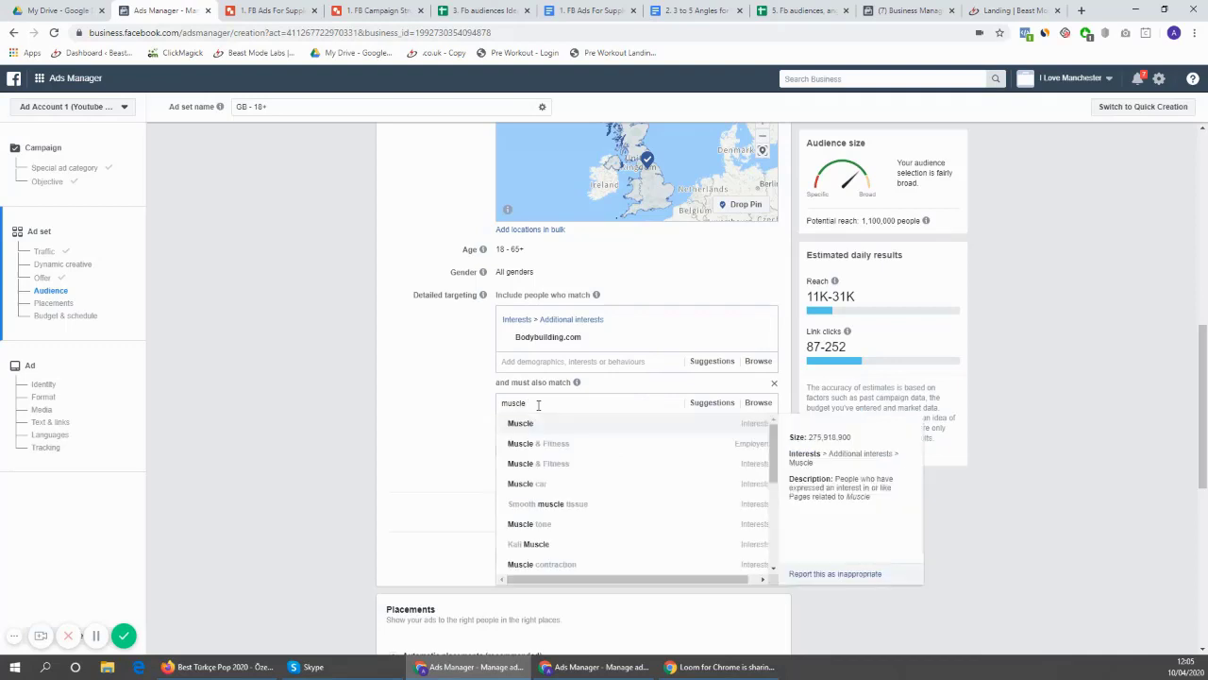
{"action": "left_click", "coordinate": [553, 443]}
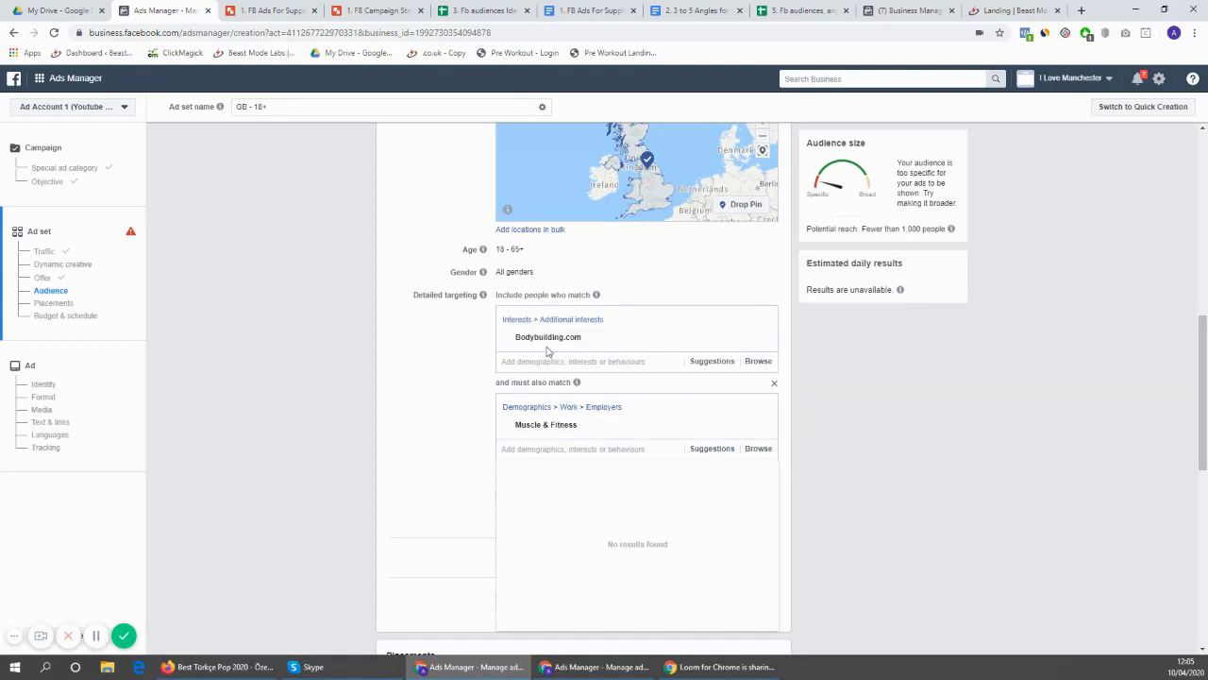
{"action": "mouse_move", "coordinate": [586, 341]}
{"action": "left_click", "coordinate": [762, 411]}
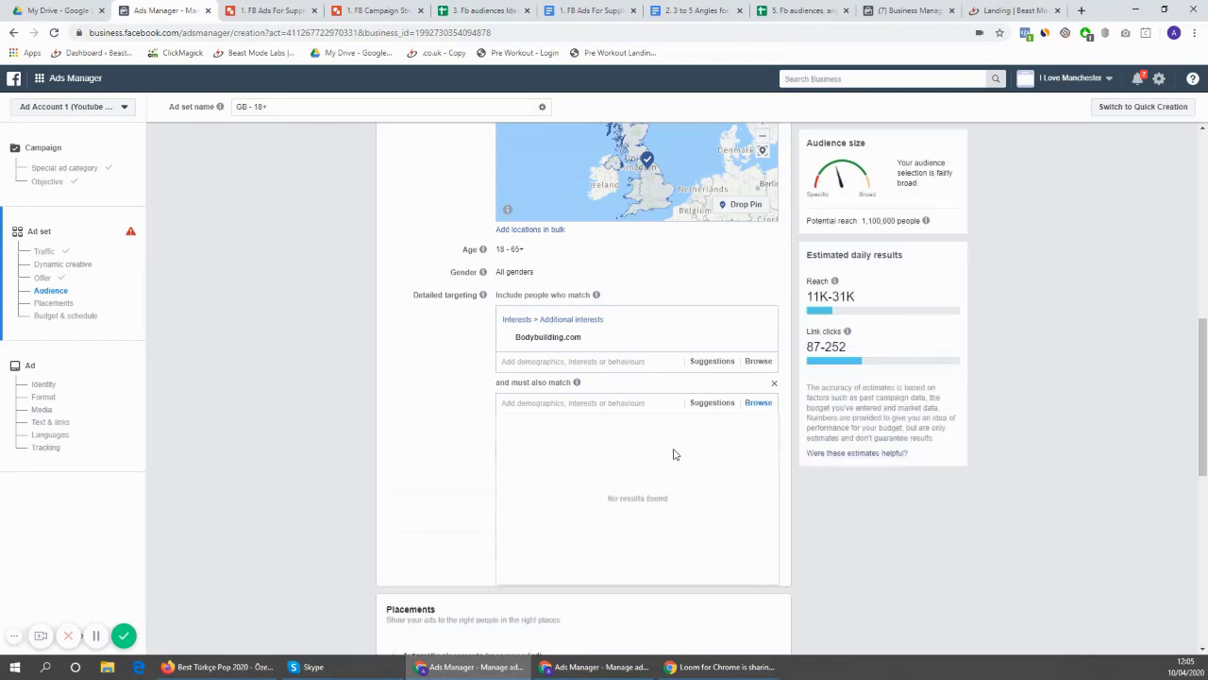
Narrow the audience to people who also match the Muscle & Fitness interest, and highlight the potential reach figure
{"action": "left_click", "coordinate": [636, 403]}
{"action": "type", "text": "muscle"}
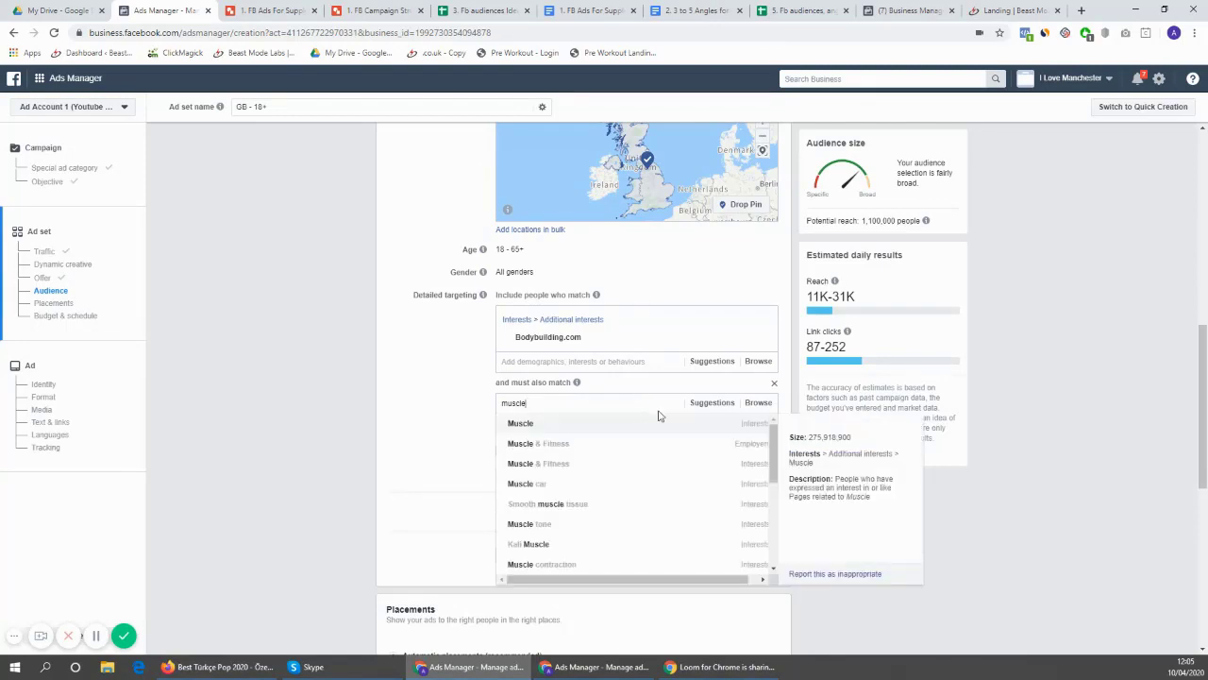
{"action": "left_click", "coordinate": [745, 469]}
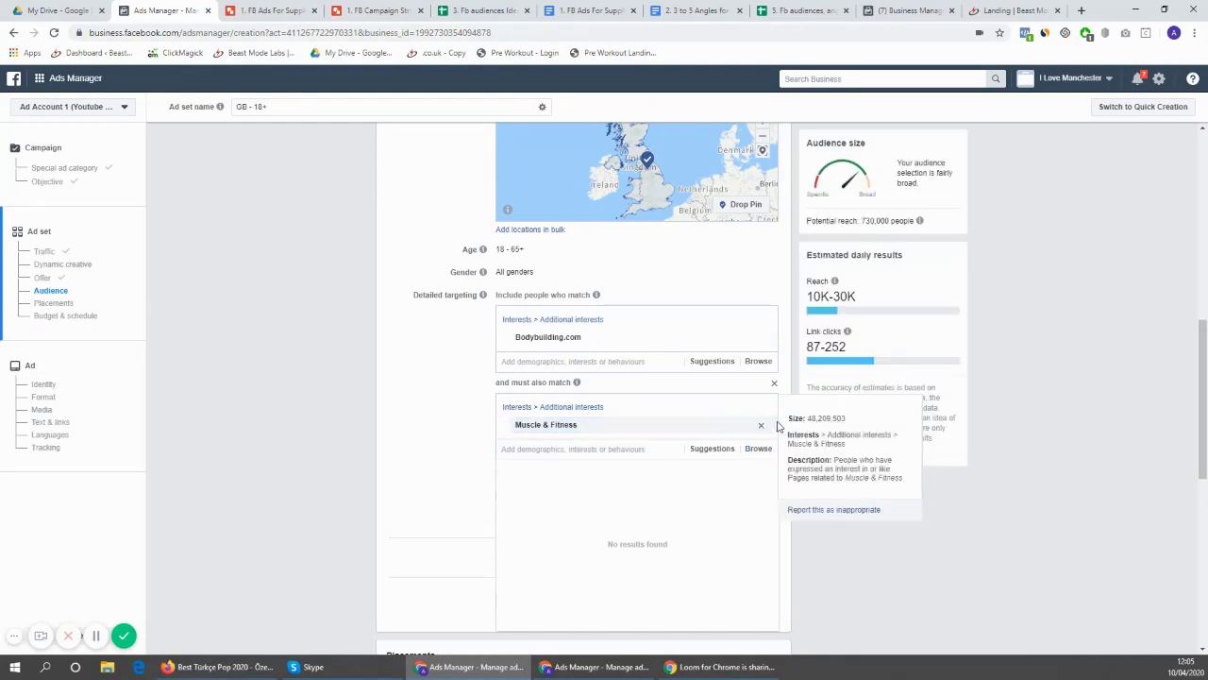
{"action": "left_click_drag", "start_coordinate": [864, 223], "coordinate": [878, 220]}
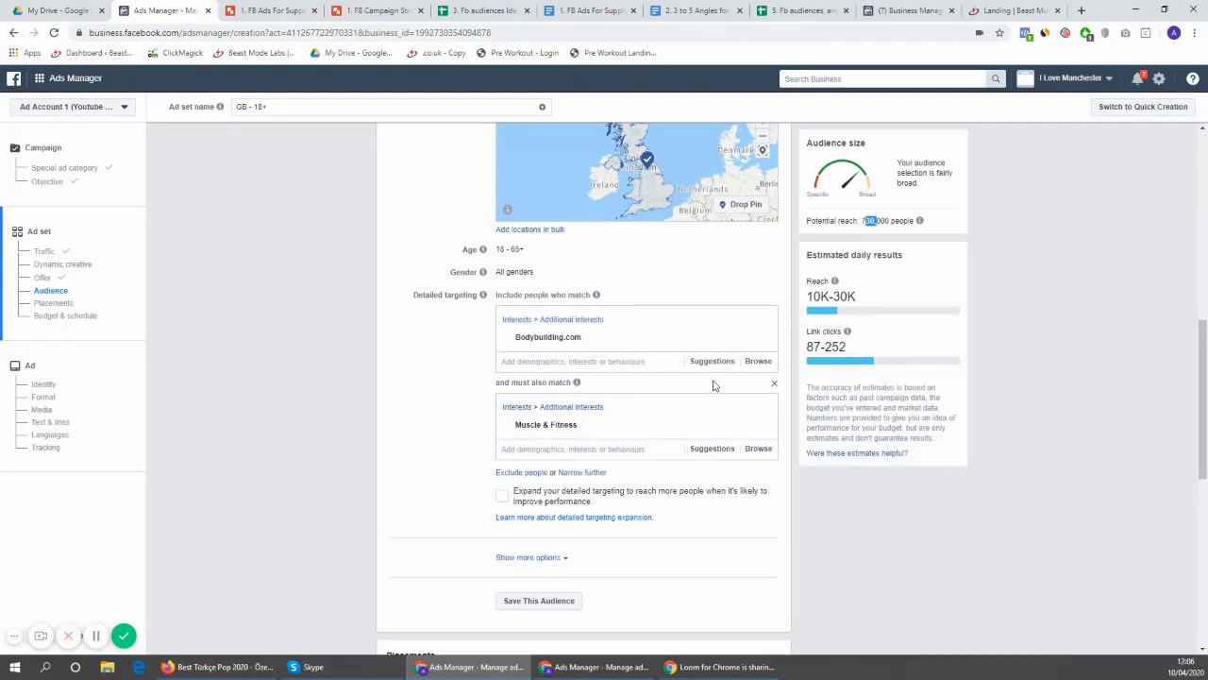
Exclude people who match the Vegan.com interest from the ad set's audience
{"action": "left_click", "coordinate": [508, 472]}
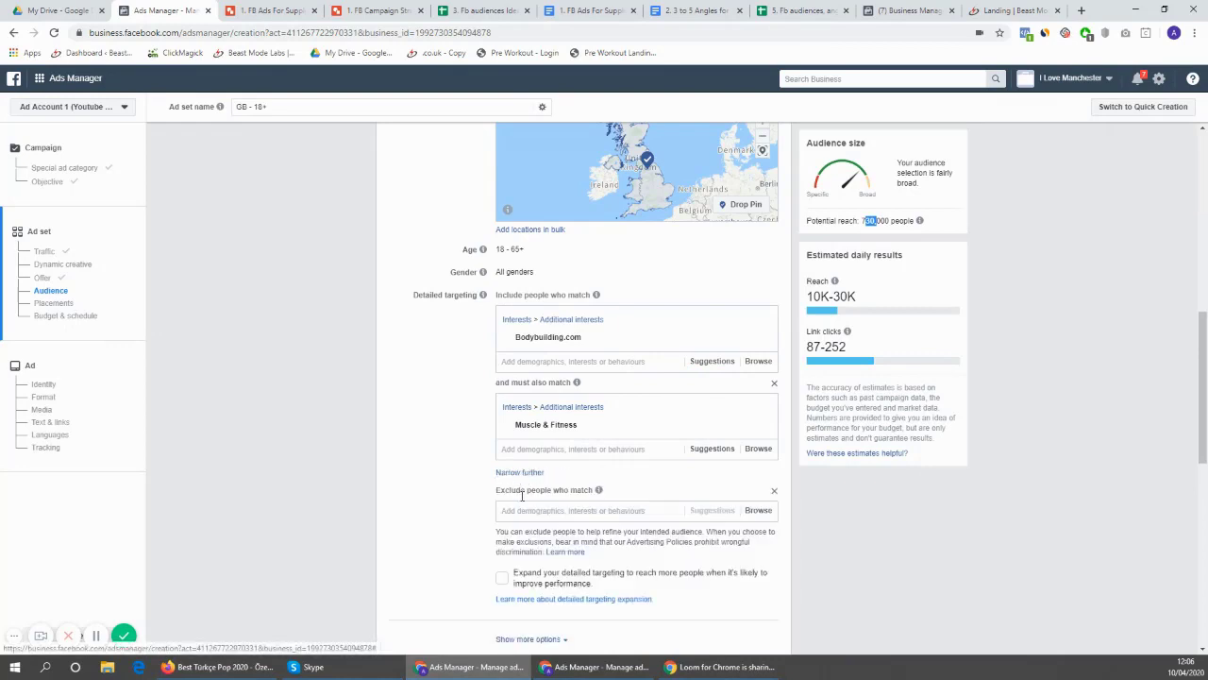
{"action": "left_click", "coordinate": [543, 514]}
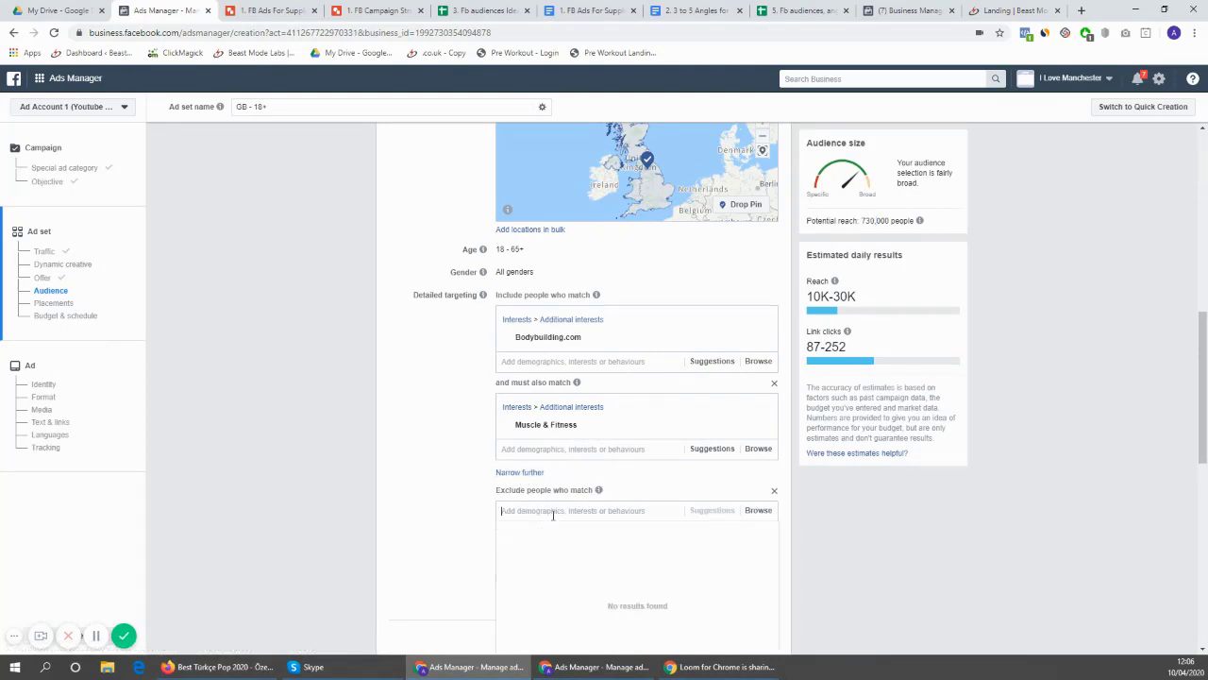
{"action": "type", "text": "vega"}
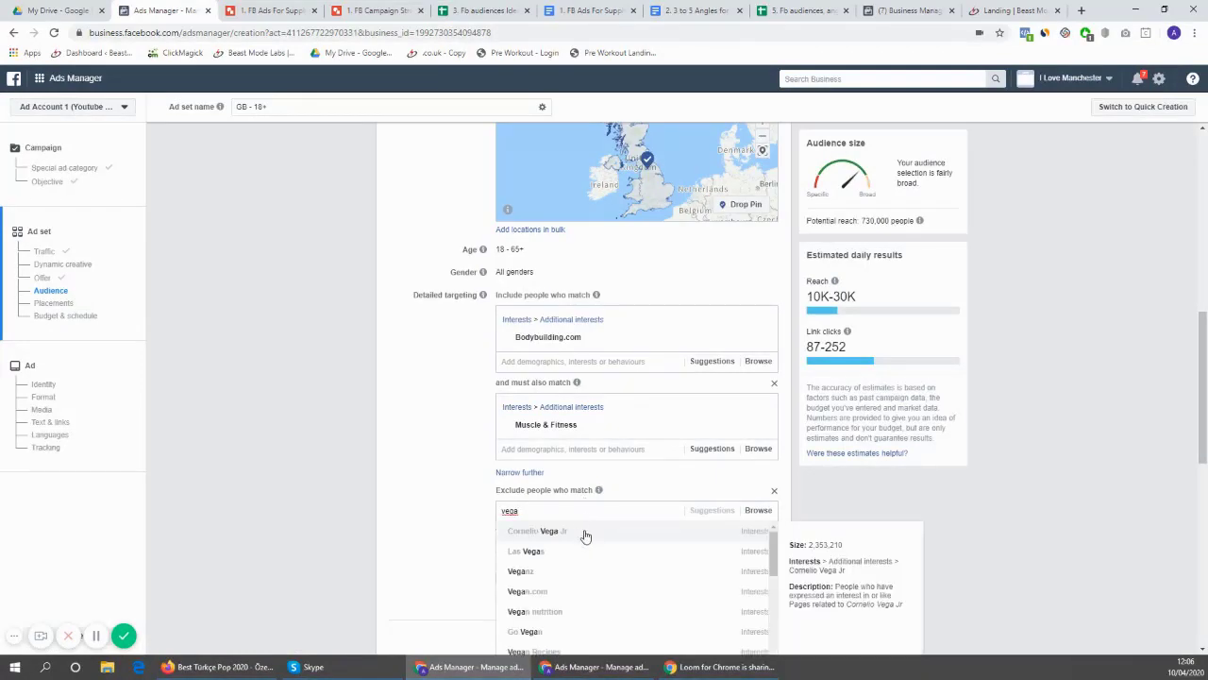
{"action": "left_click", "coordinate": [580, 593]}
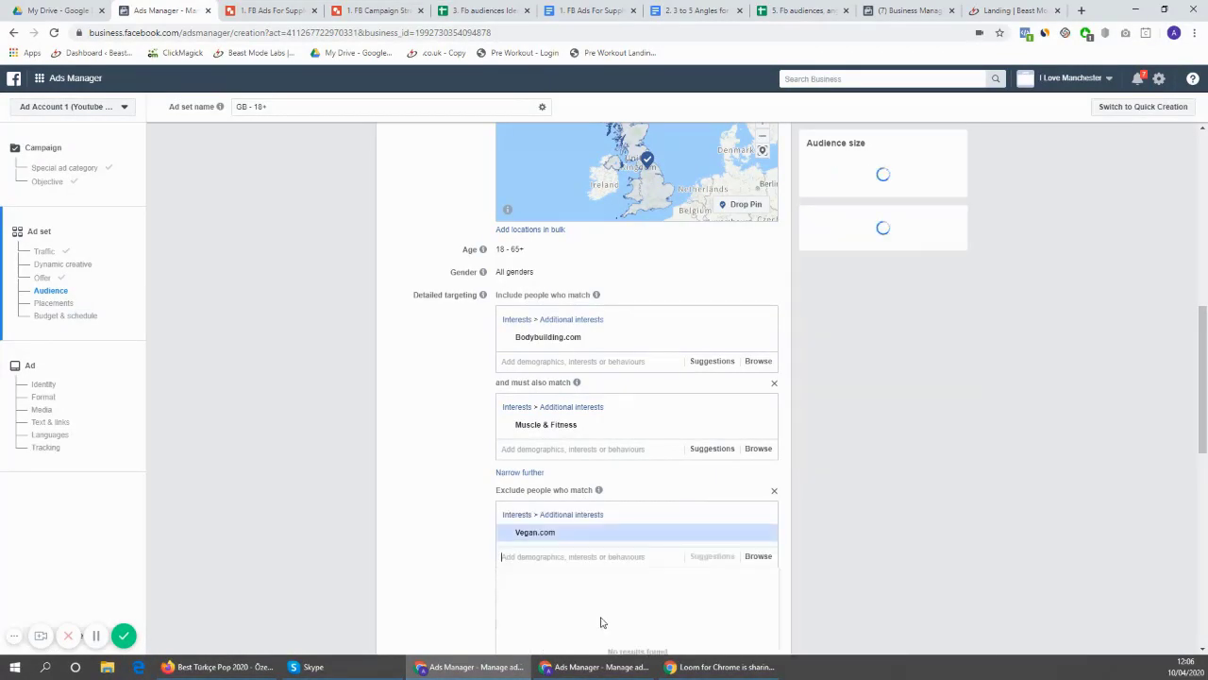
{"action": "right_click", "coordinate": [785, 356]}
{"action": "left_click", "coordinate": [793, 337]}
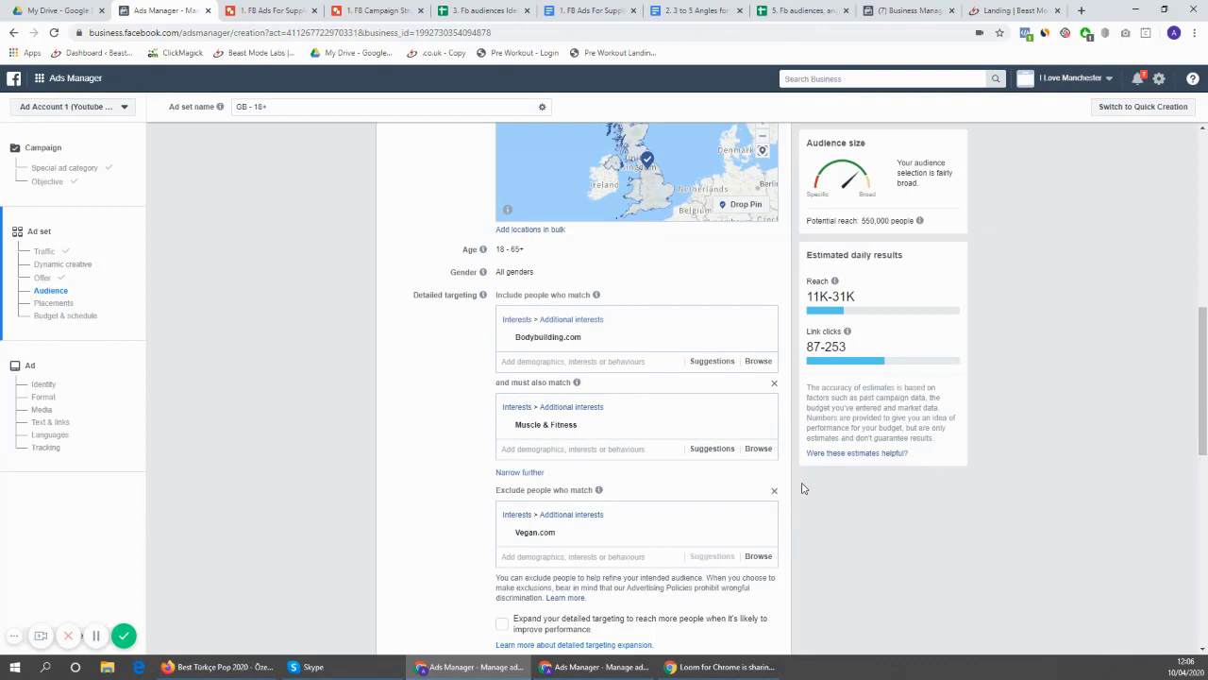
Narrow the audience further to people who also match the Engaged shoppers purchase behaviour
{"action": "scroll", "coordinate": [787, 482], "scroll_direction": "down", "scroll_amount": 1}
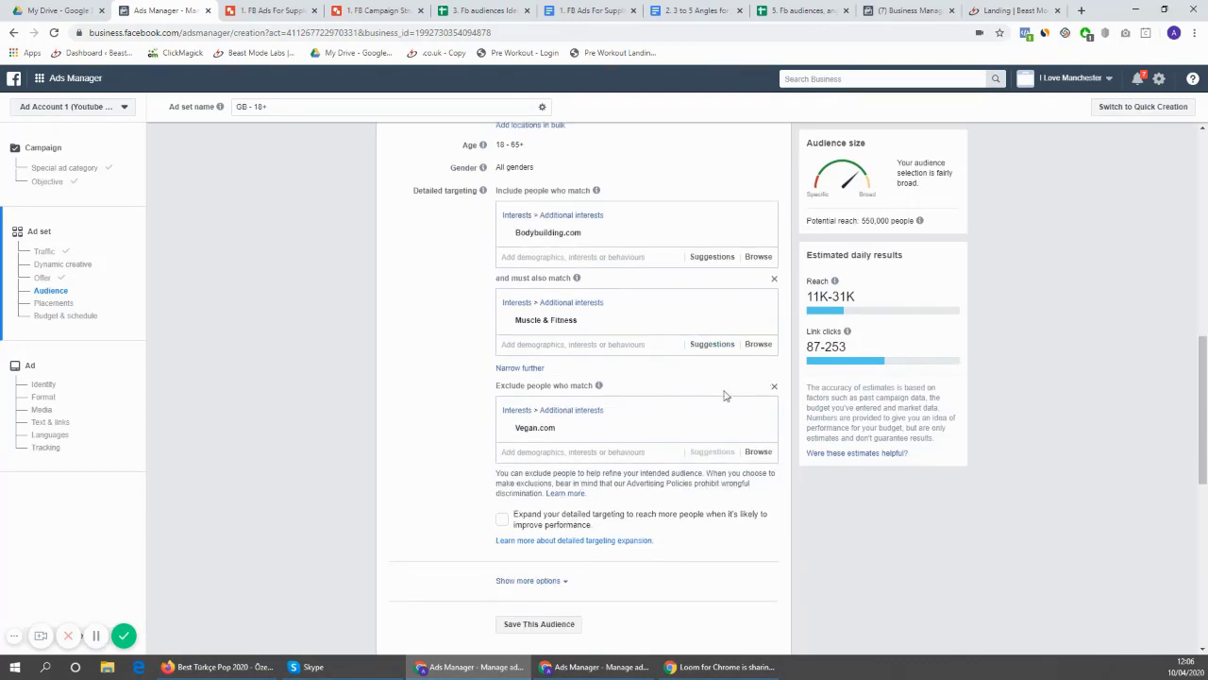
{"action": "left_click", "coordinate": [515, 367]}
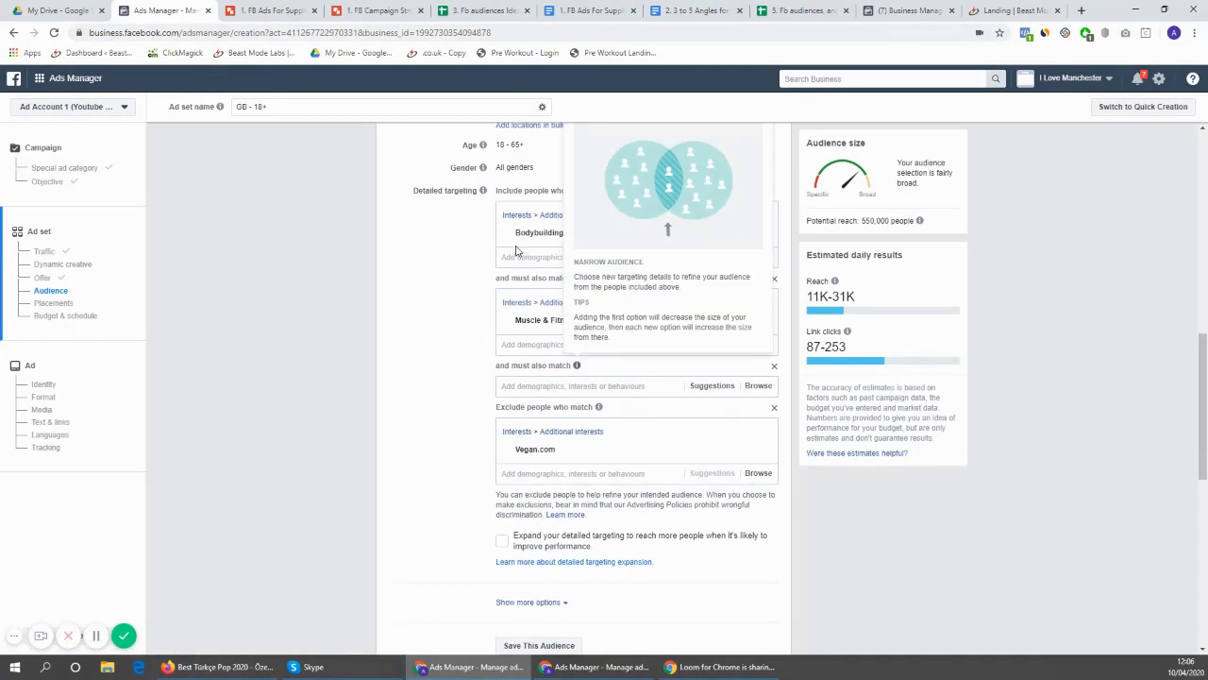
{"action": "left_click", "coordinate": [559, 386]}
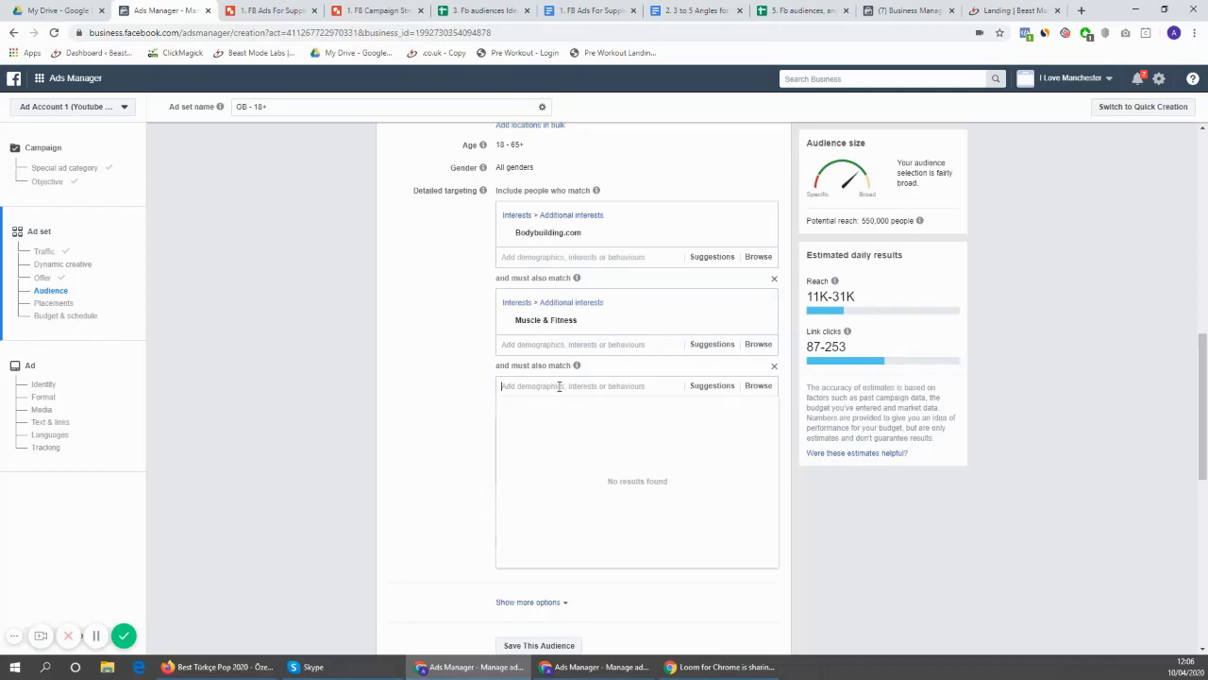
{"action": "type", "text": "engaged sho"}
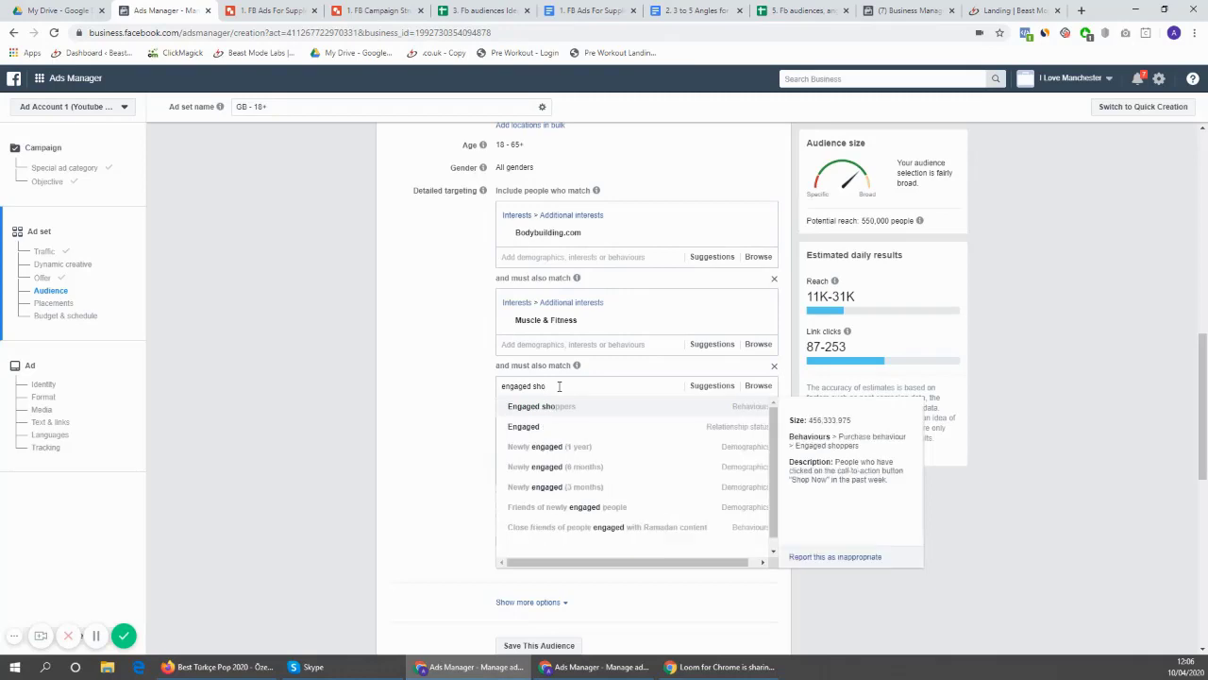
{"action": "left_click", "coordinate": [631, 408]}
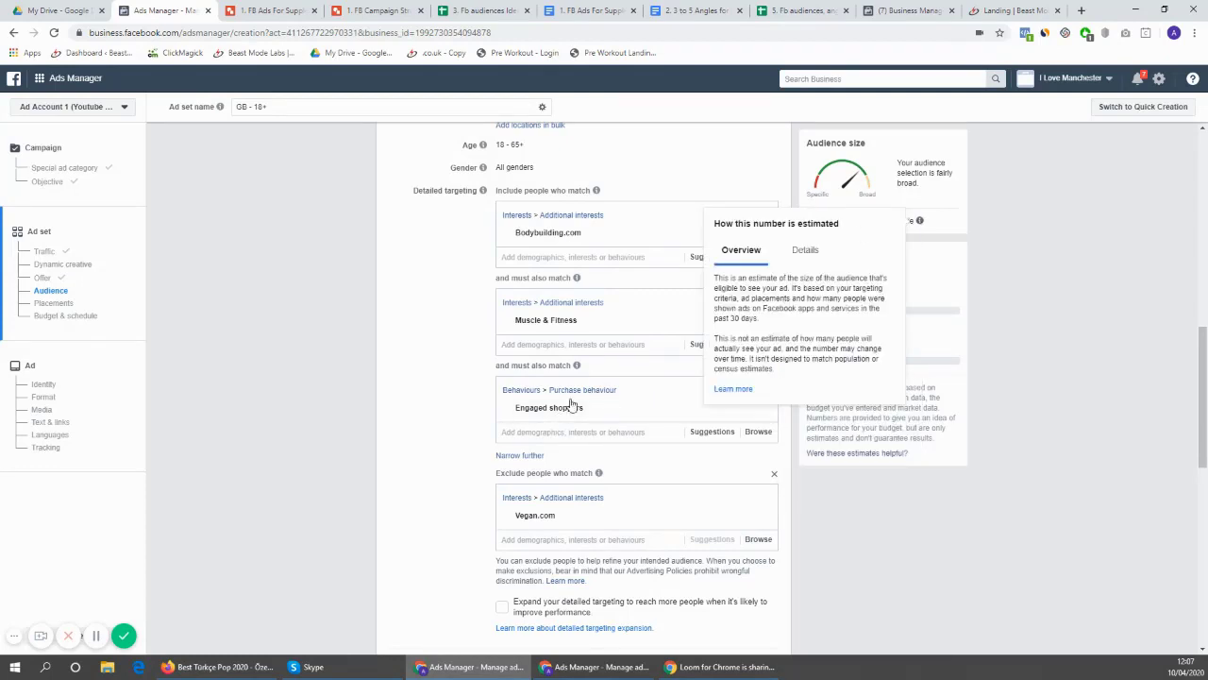
{"action": "mouse_move", "coordinate": [551, 413]}
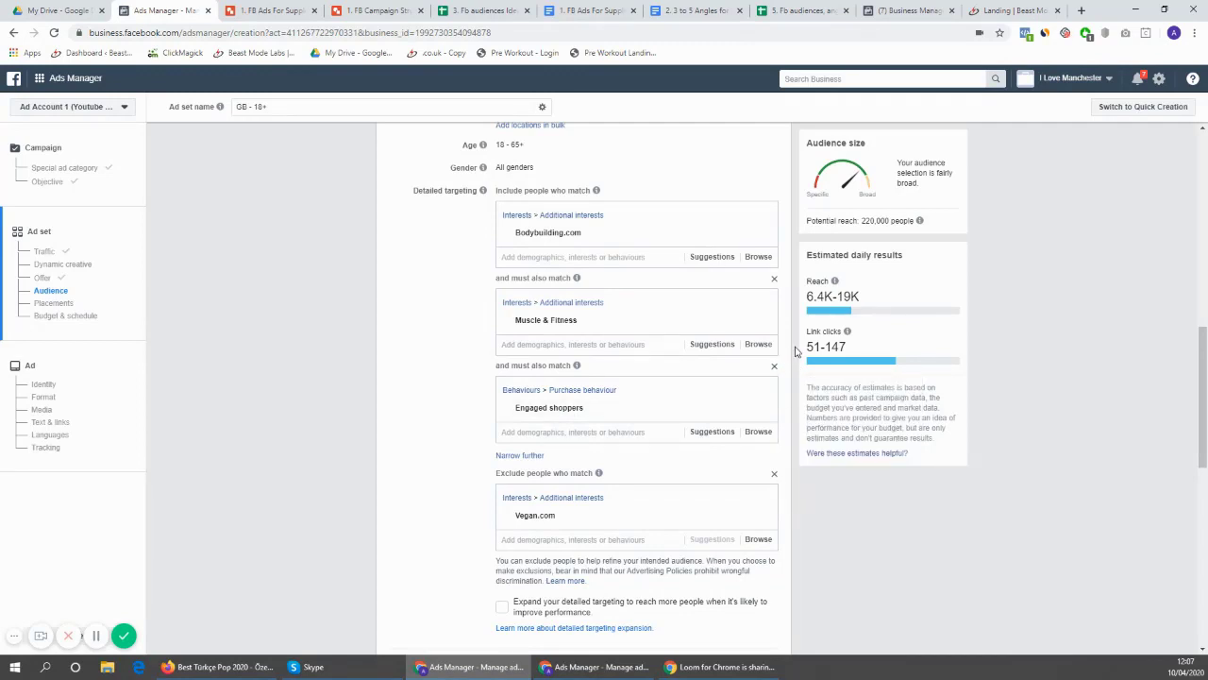
{"action": "scroll", "coordinate": [791, 353], "scroll_direction": "down", "scroll_amount": 2}
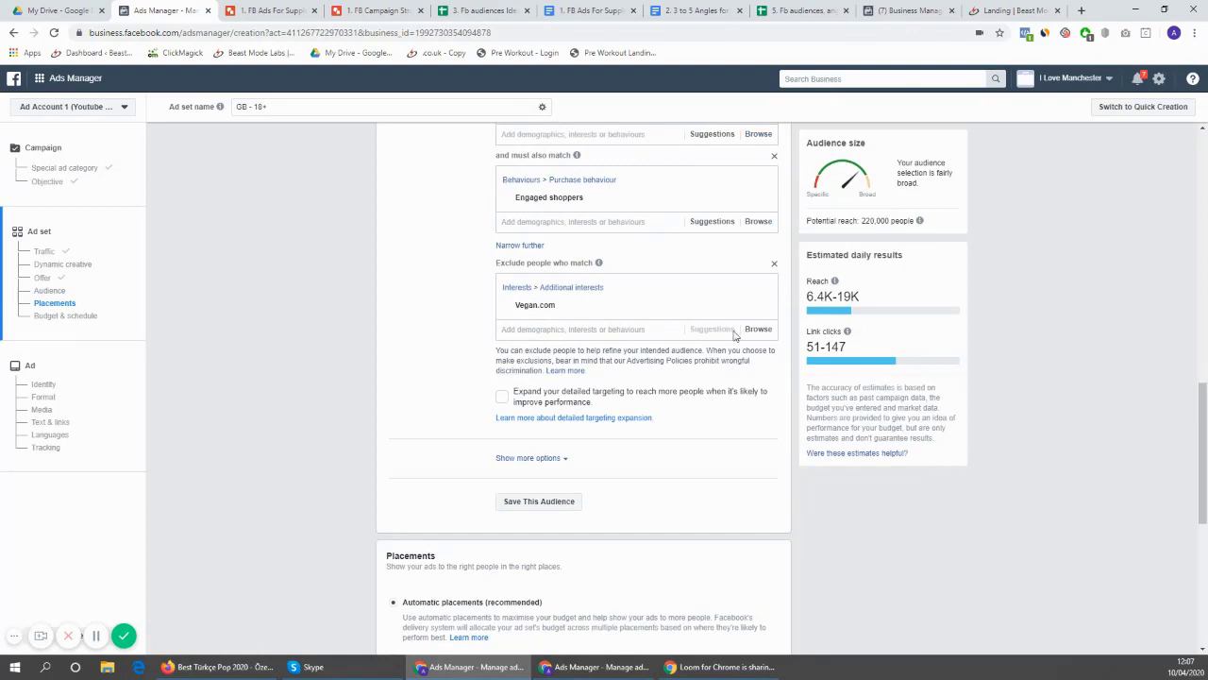
Review the targeting summary in the save dialog for this audience, and close it without saving
{"action": "scroll", "coordinate": [789, 293], "scroll_direction": "up", "scroll_amount": 2}
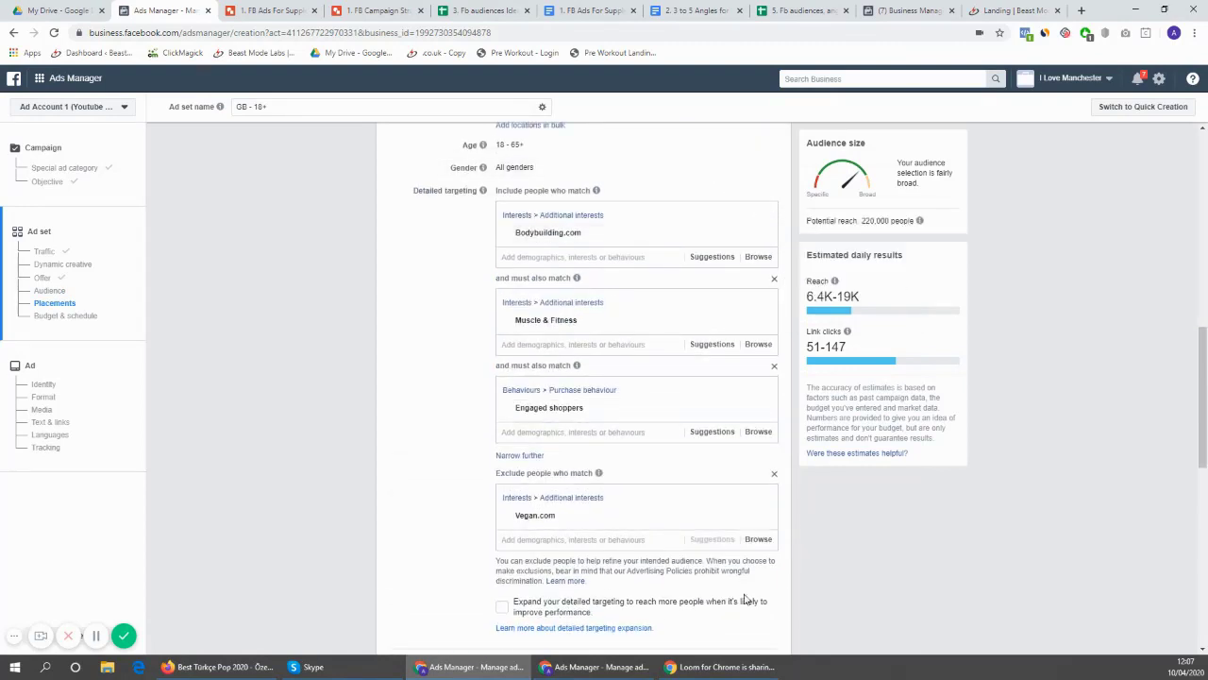
{"action": "scroll", "coordinate": [796, 491], "scroll_direction": "down", "scroll_amount": 2}
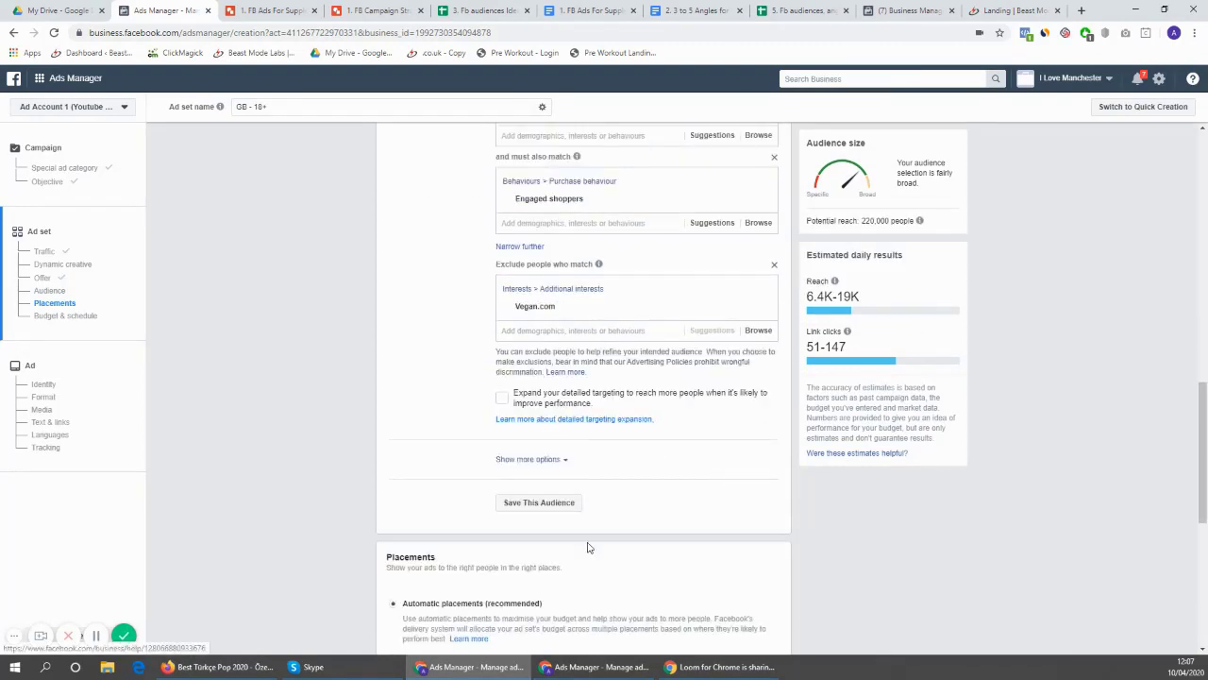
{"action": "left_click", "coordinate": [557, 504]}
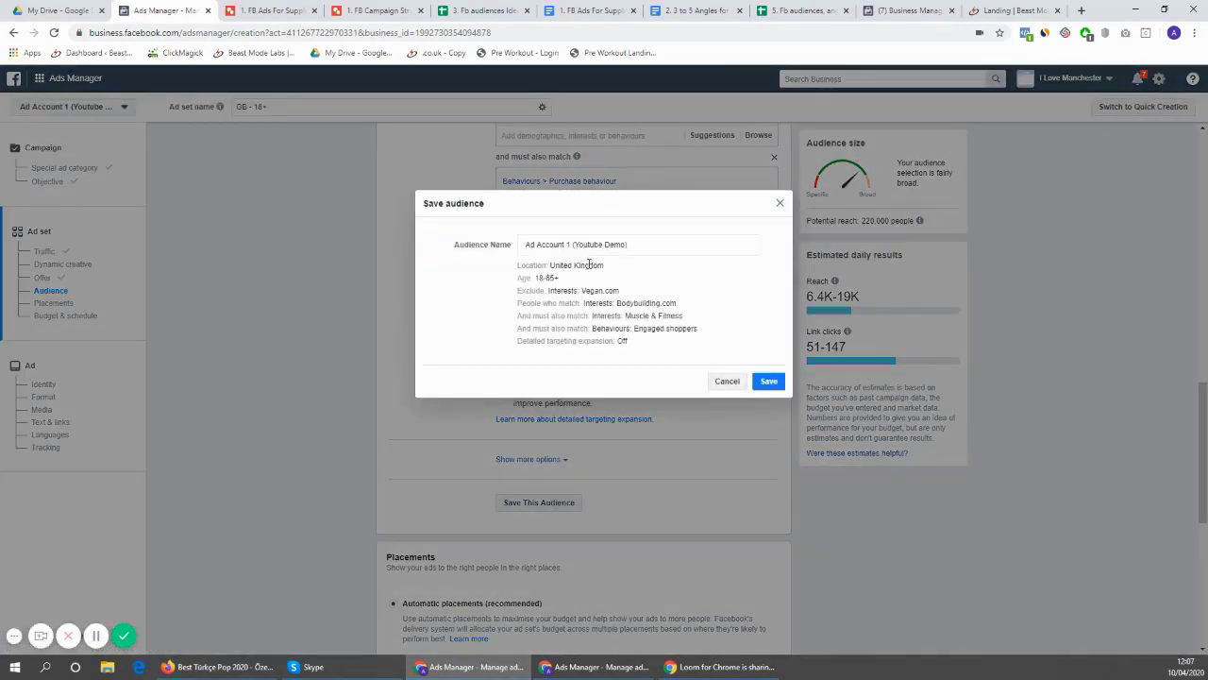
{"action": "left_click", "coordinate": [781, 199]}
Remove the Muscle & Fitness and Engaged shoppers narrowing conditions and the Vegan.com exclusion from the detailed targeting
{"action": "scroll", "coordinate": [552, 366], "scroll_direction": "up", "scroll_amount": 5}
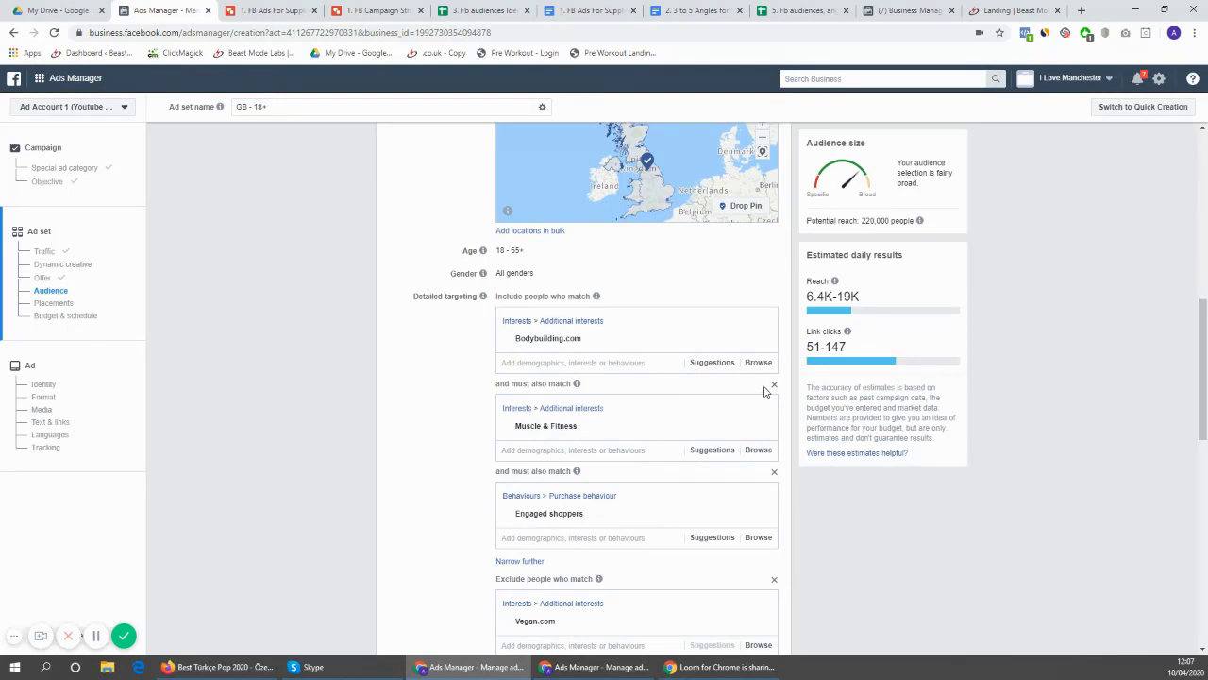
{"action": "scroll", "coordinate": [812, 489], "scroll_direction": "down", "scroll_amount": 2}
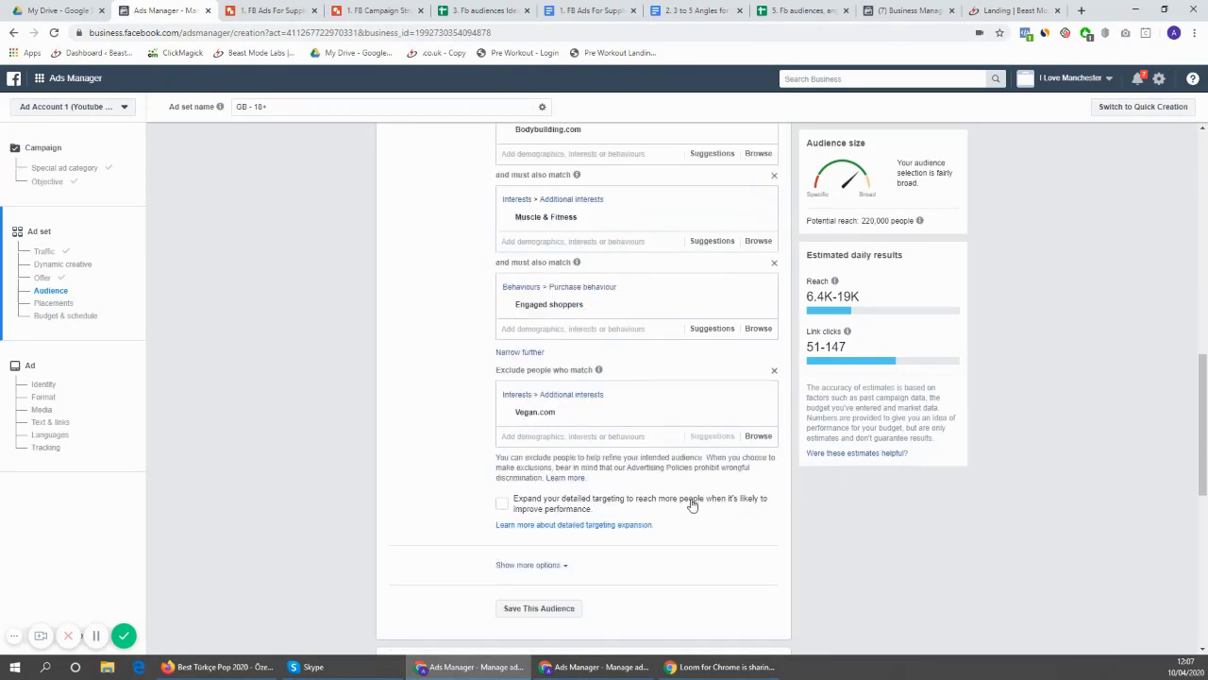
{"action": "scroll", "coordinate": [652, 477], "scroll_direction": "up", "scroll_amount": 4}
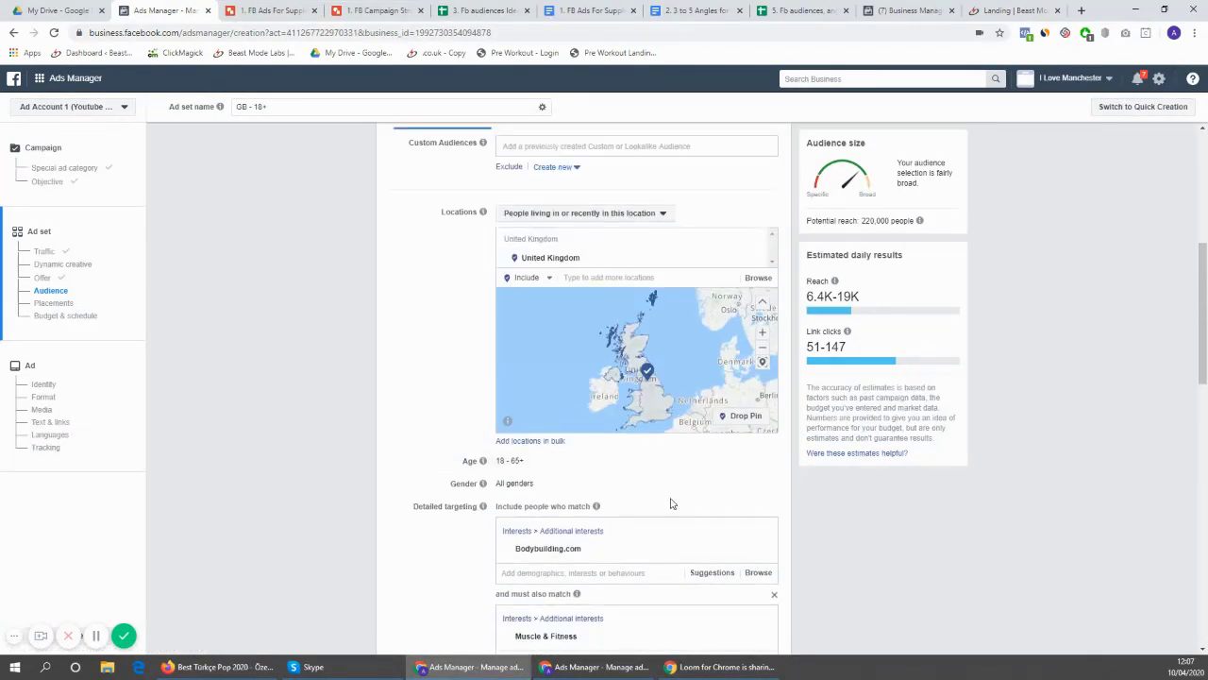
{"action": "scroll", "coordinate": [719, 328], "scroll_direction": "up", "scroll_amount": 2}
{"action": "scroll", "coordinate": [522, 302], "scroll_direction": "up", "scroll_amount": 4}
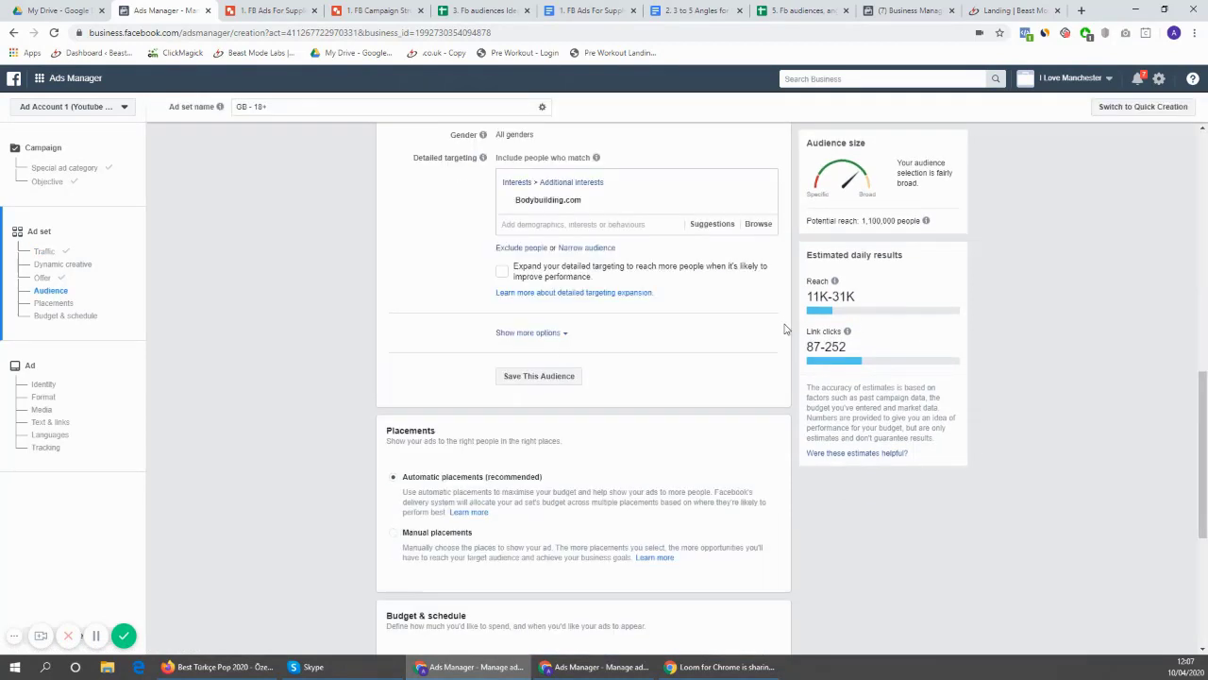
Highlight the potential reach figure and the included Bodybuilding.com interest
{"action": "scroll", "coordinate": [785, 328], "scroll_direction": "down", "scroll_amount": 1}
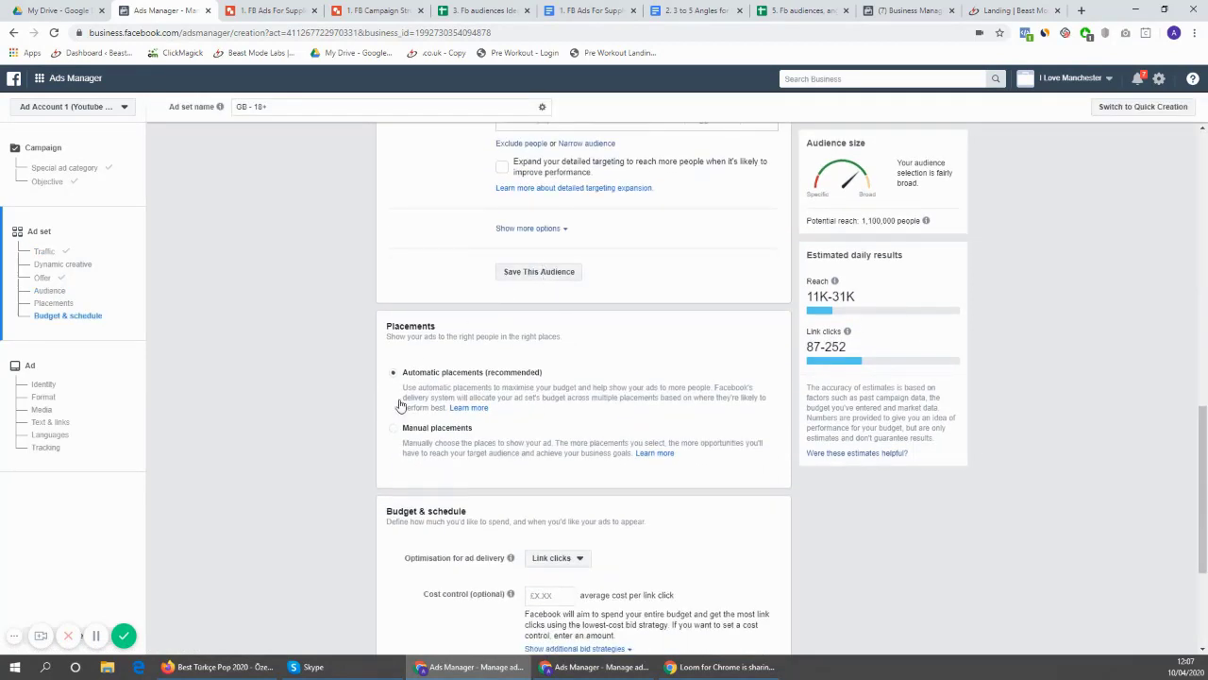
{"action": "scroll", "coordinate": [556, 247], "scroll_direction": "up", "scroll_amount": 1}
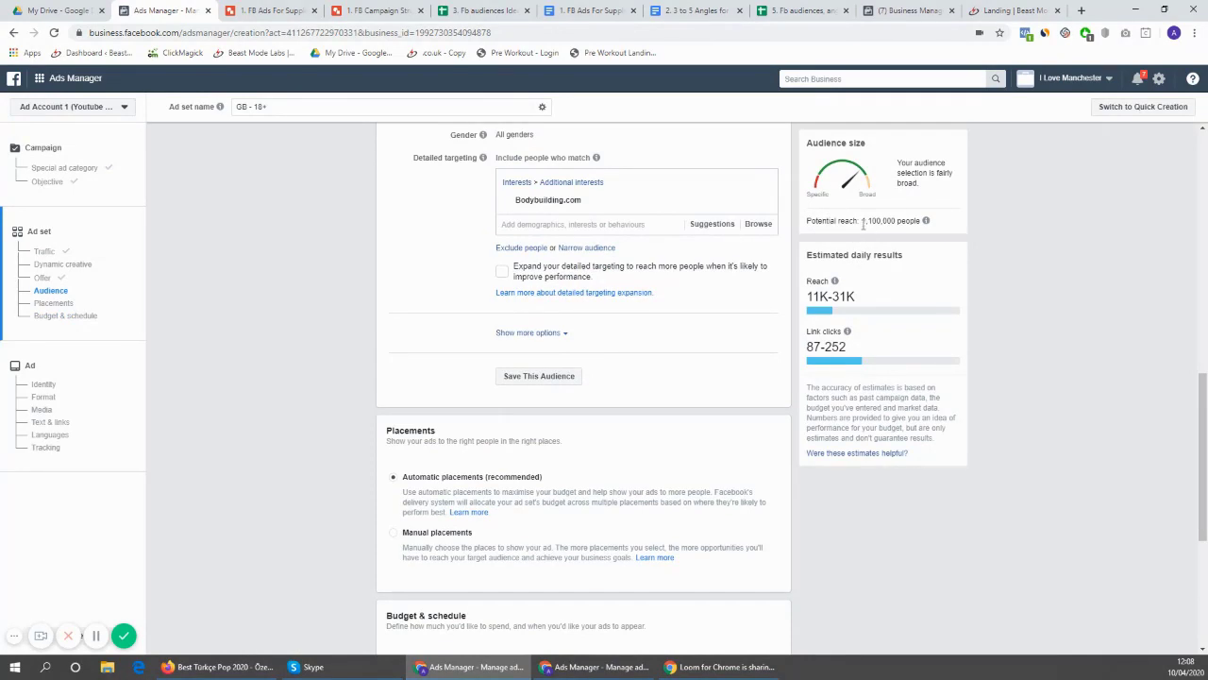
{"action": "mouse_move", "coordinate": [862, 224]}
{"action": "left_mouse_down"}
{"action": "mouse_move", "coordinate": [906, 221]}
{"action": "mouse_move", "coordinate": [893, 233]}
{"action": "mouse_move", "coordinate": [886, 222]}
{"action": "left_mouse_up"}
{"action": "left_click_drag", "start_coordinate": [547, 200], "coordinate": [573, 203]}
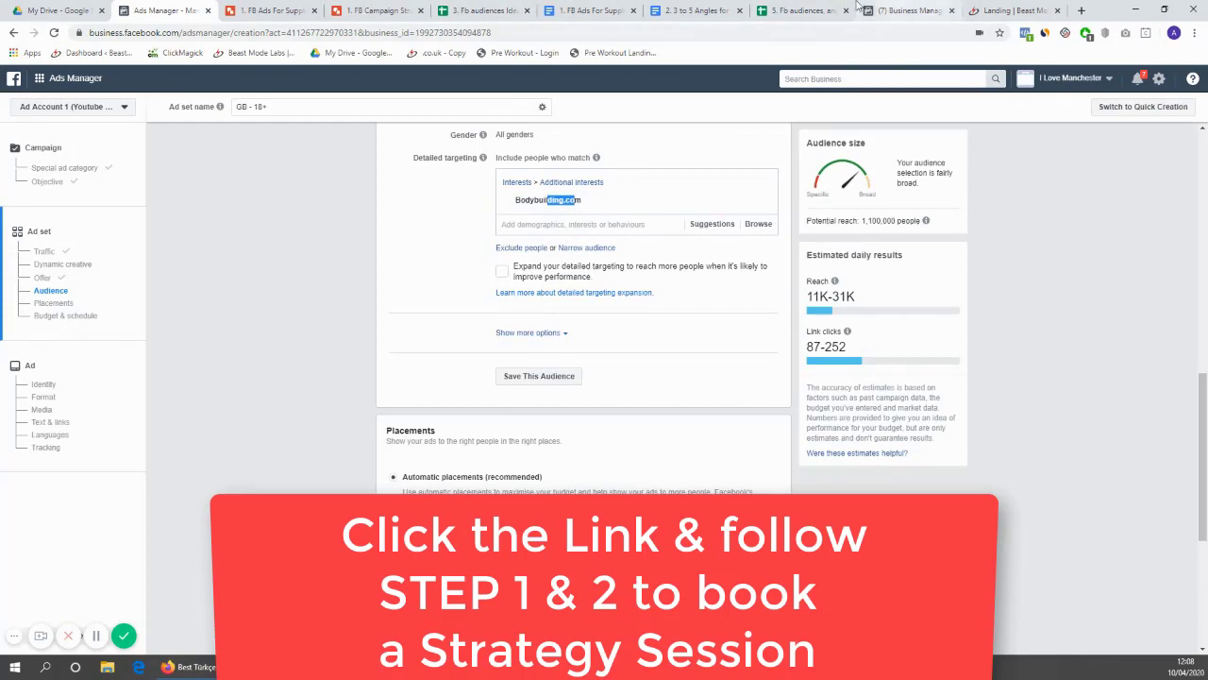
Look at the 3 to 5 Angles for Ads document and the Fb audiences Ideas spreadsheet, and return to Ads Manager
{"action": "left_click", "coordinate": [802, 10]}
{"action": "left_click", "coordinate": [700, 11]}
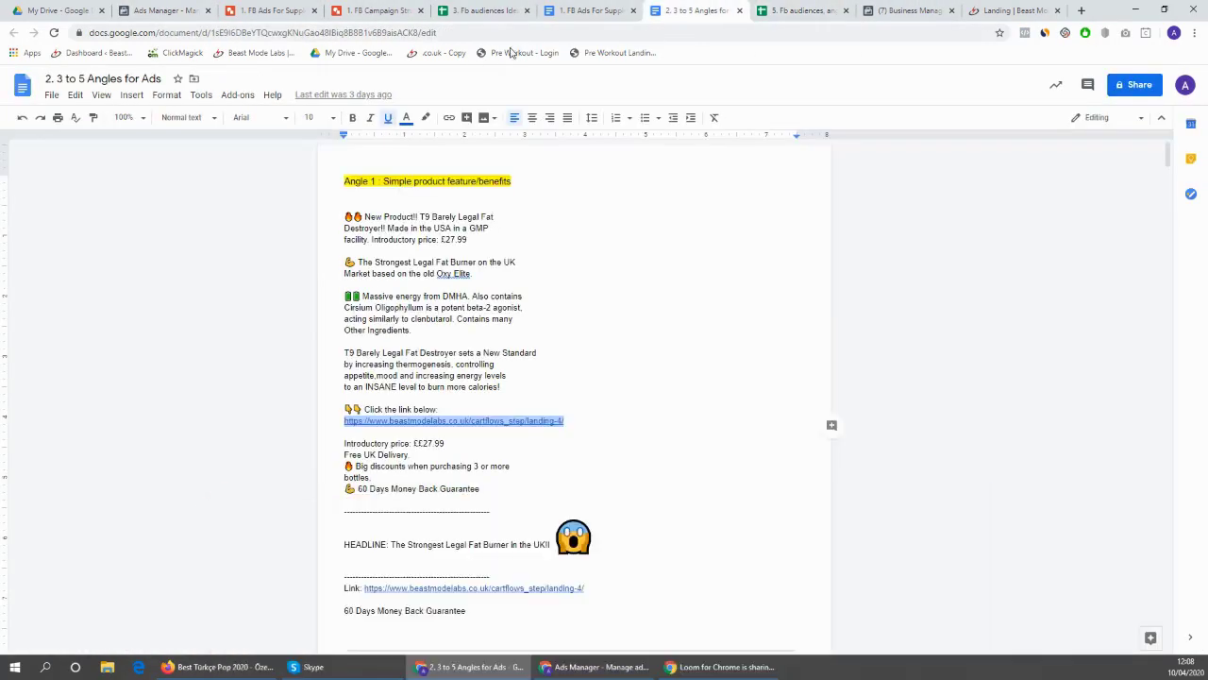
{"action": "left_click", "coordinate": [483, 11]}
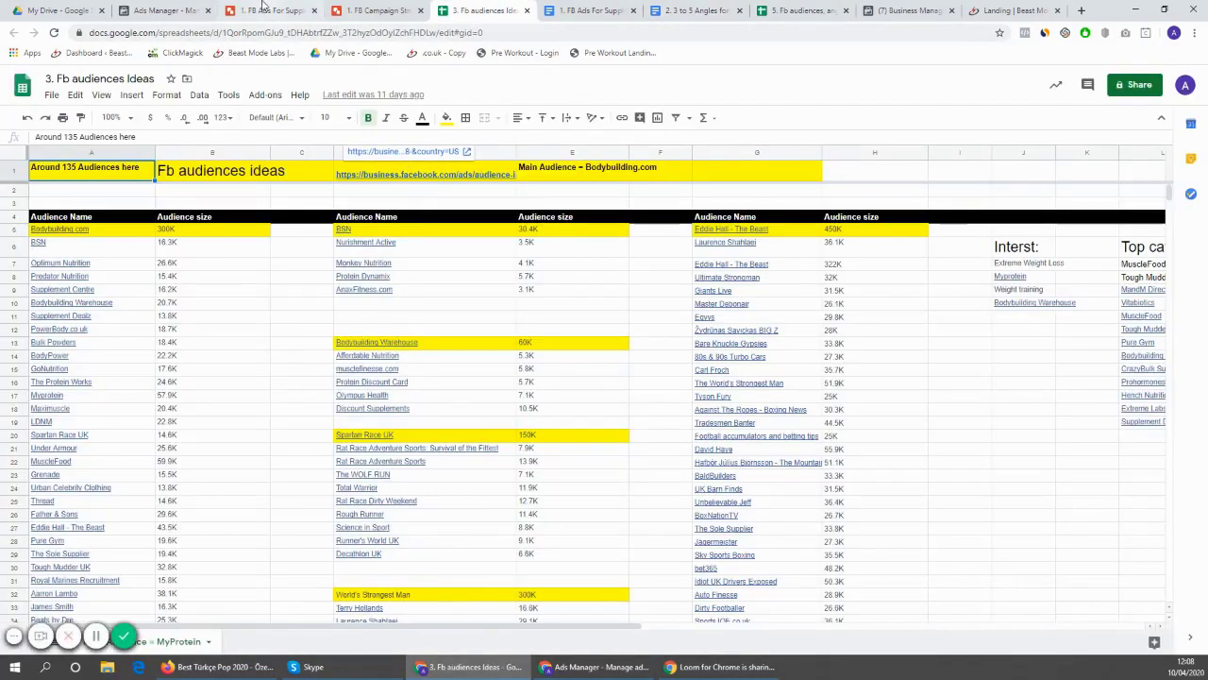
{"action": "left_click", "coordinate": [166, 10]}
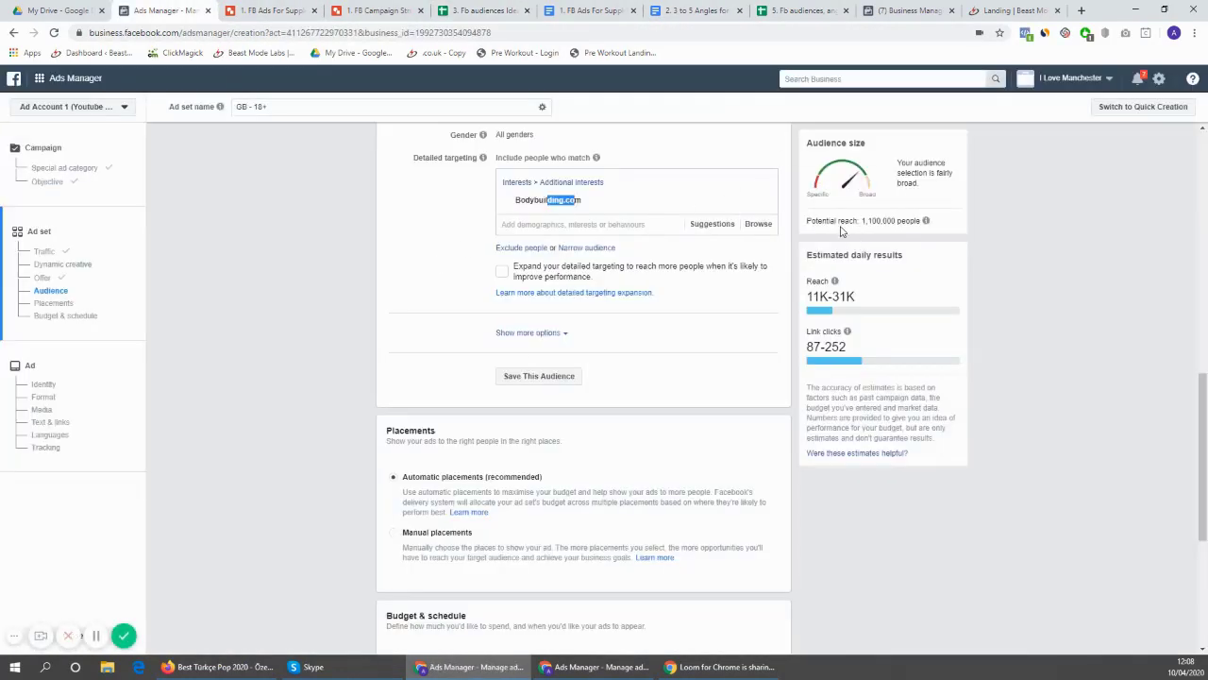
Switch the ad set from automatic to manual placements
{"action": "scroll", "coordinate": [571, 349], "scroll_direction": "down", "scroll_amount": 1}
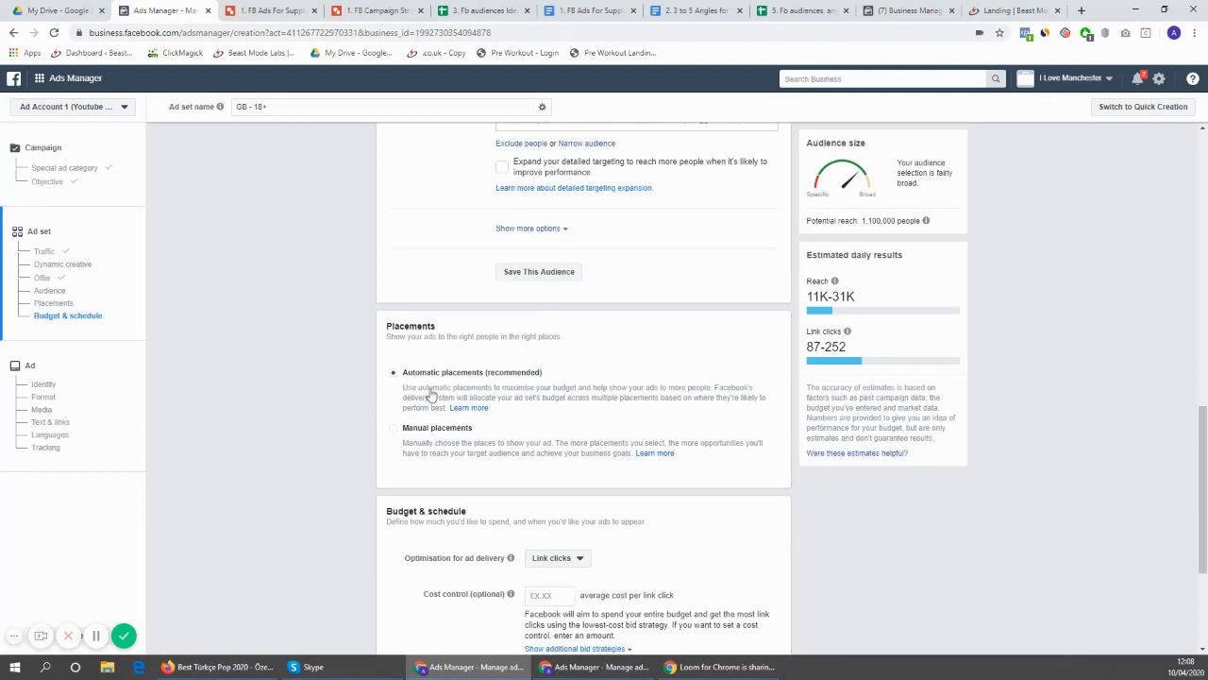
{"action": "scroll", "coordinate": [569, 348], "scroll_direction": "down", "scroll_amount": 1}
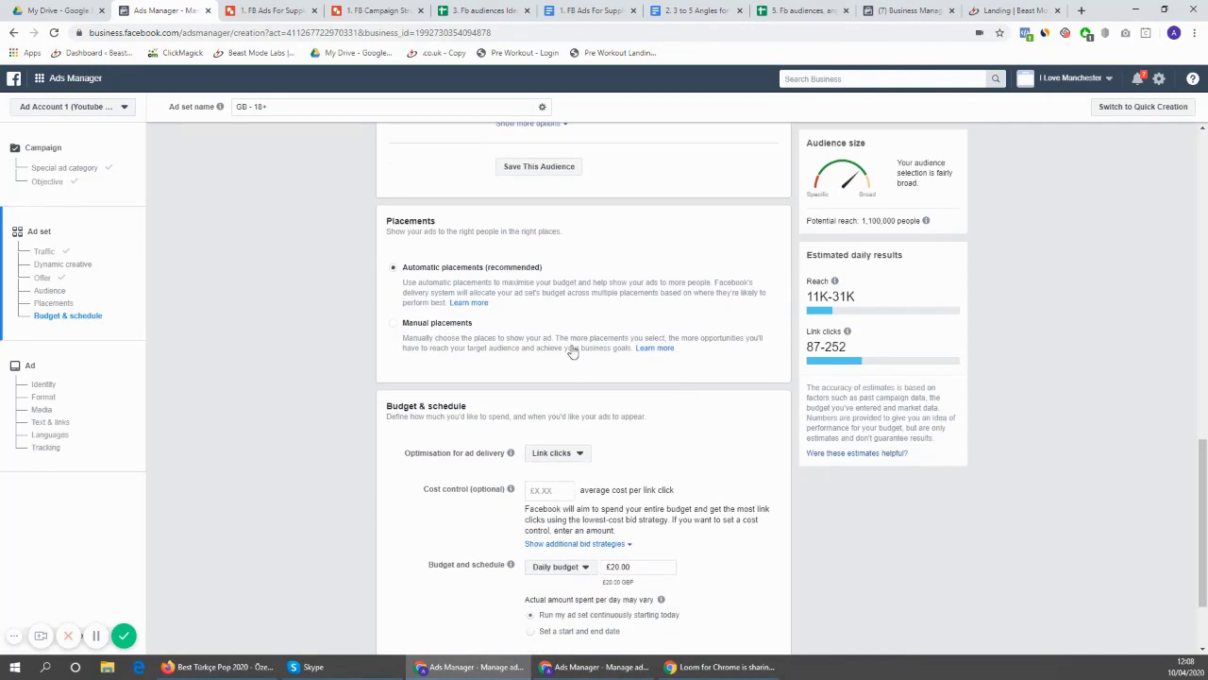
{"action": "scroll", "coordinate": [777, 341], "scroll_direction": "down", "scroll_amount": 1}
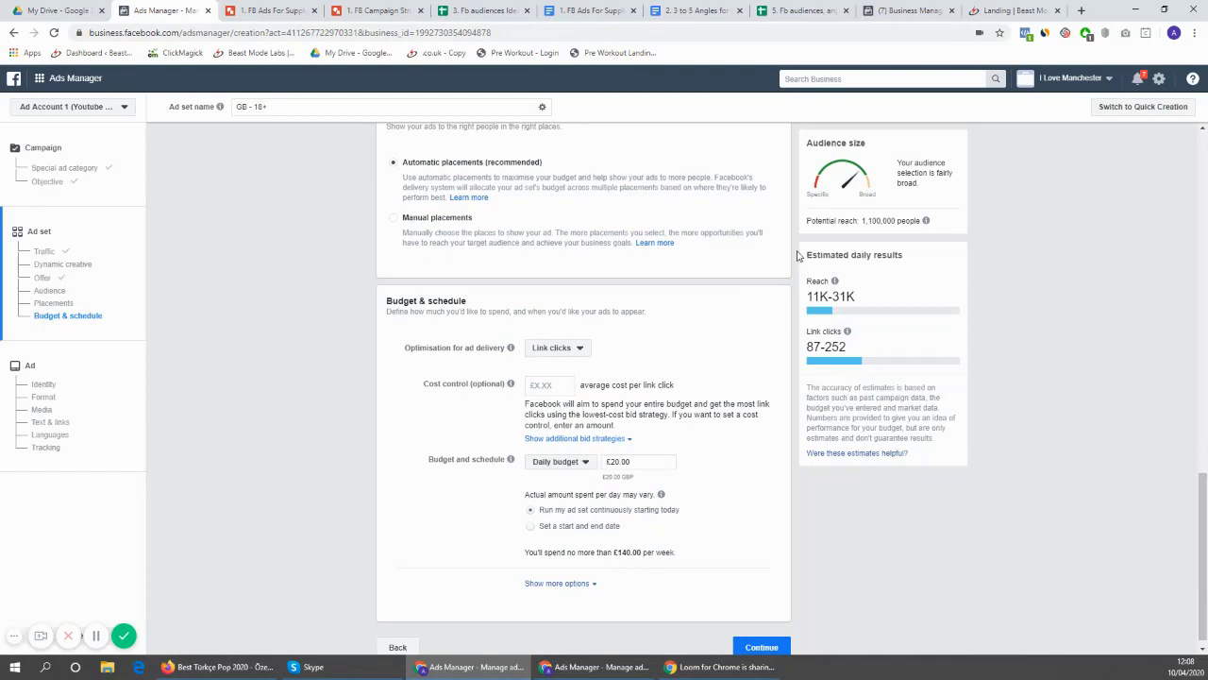
{"action": "scroll", "coordinate": [405, 500], "scroll_direction": "up", "scroll_amount": 3}
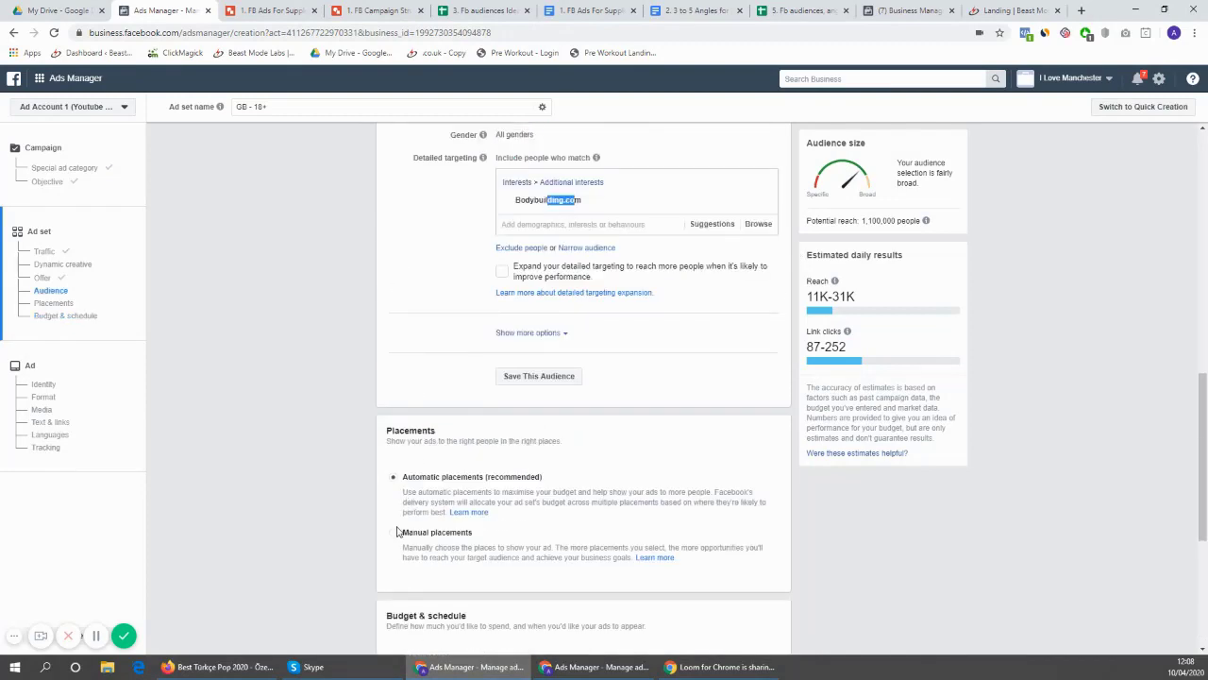
{"action": "left_click", "coordinate": [398, 535]}
Deselect the Instagram, Messenger and Audience Network platforms so the ads run only on Facebook
{"action": "scroll", "coordinate": [741, 354], "scroll_direction": "down", "scroll_amount": 4}
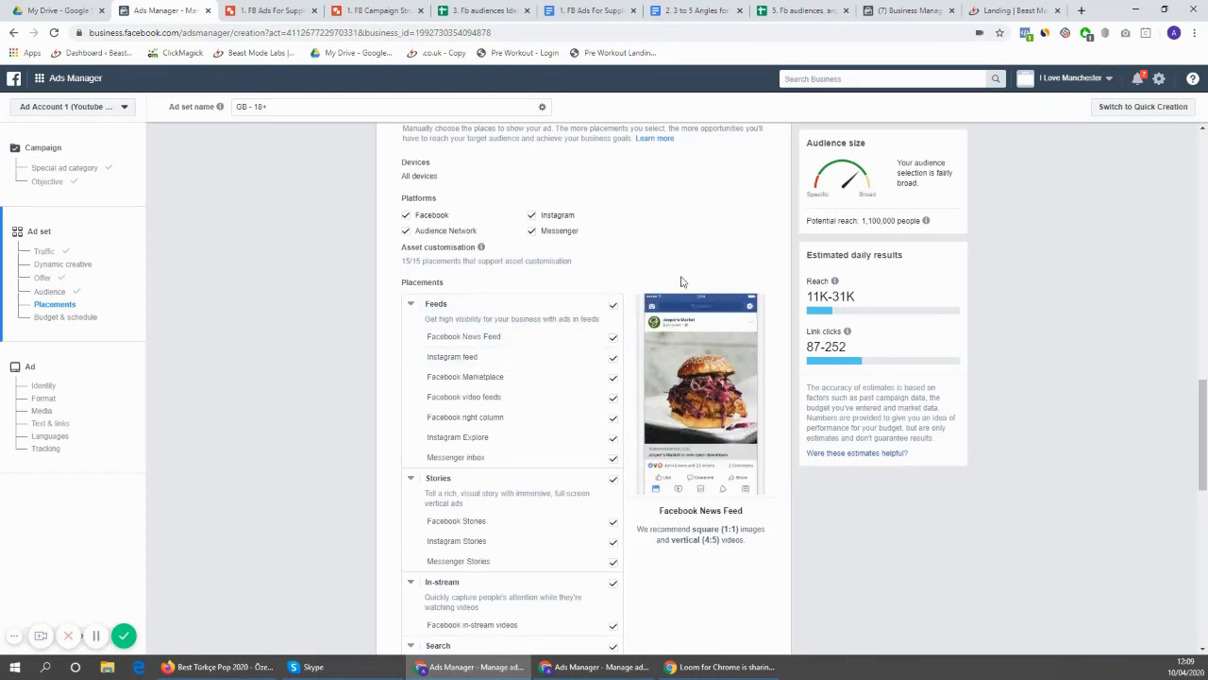
{"action": "left_click", "coordinate": [532, 216]}
{"action": "left_click", "coordinate": [532, 231]}
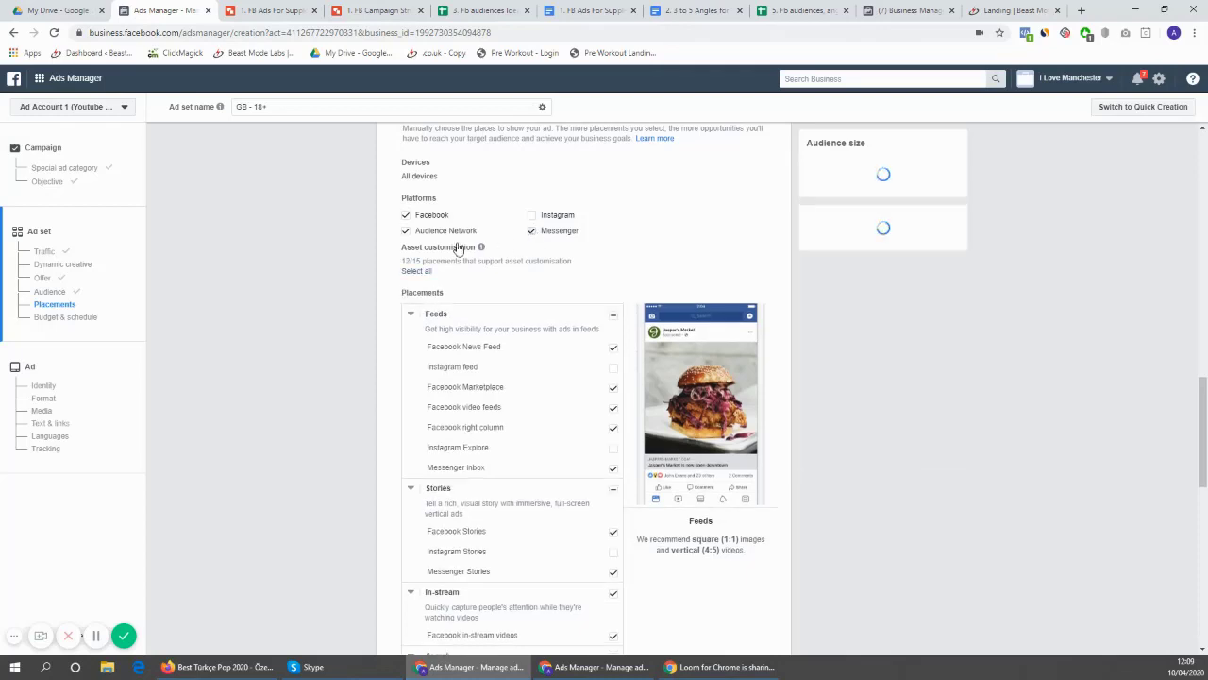
{"action": "left_click", "coordinate": [406, 232]}
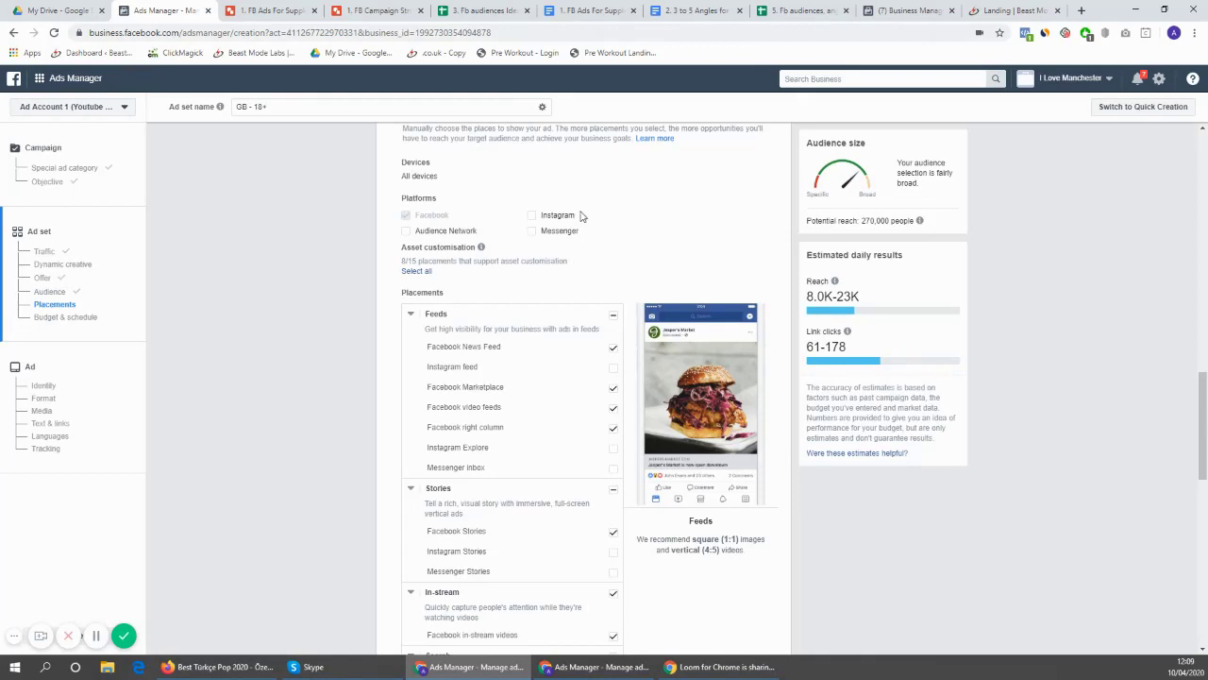
Clear all the Feeds placements and select only Facebook News Feed in that group
{"action": "scroll", "coordinate": [620, 213], "scroll_direction": "down", "scroll_amount": 1}
{"action": "left_click", "coordinate": [614, 210]}
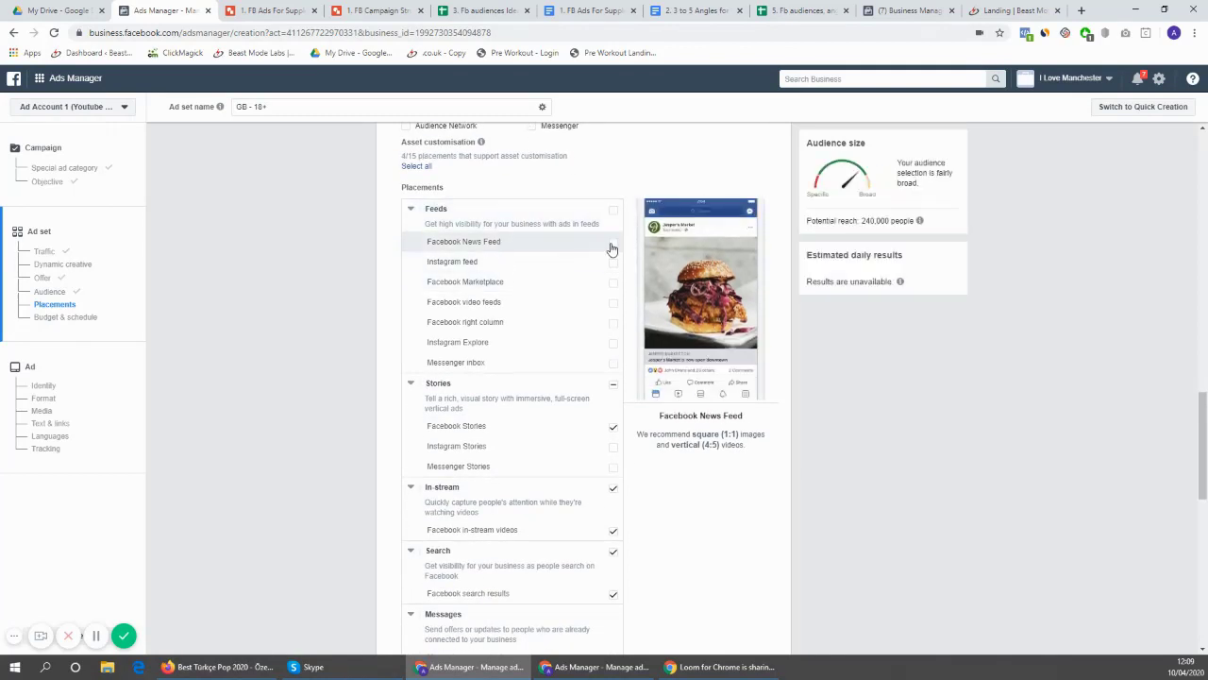
{"action": "left_click", "coordinate": [613, 243]}
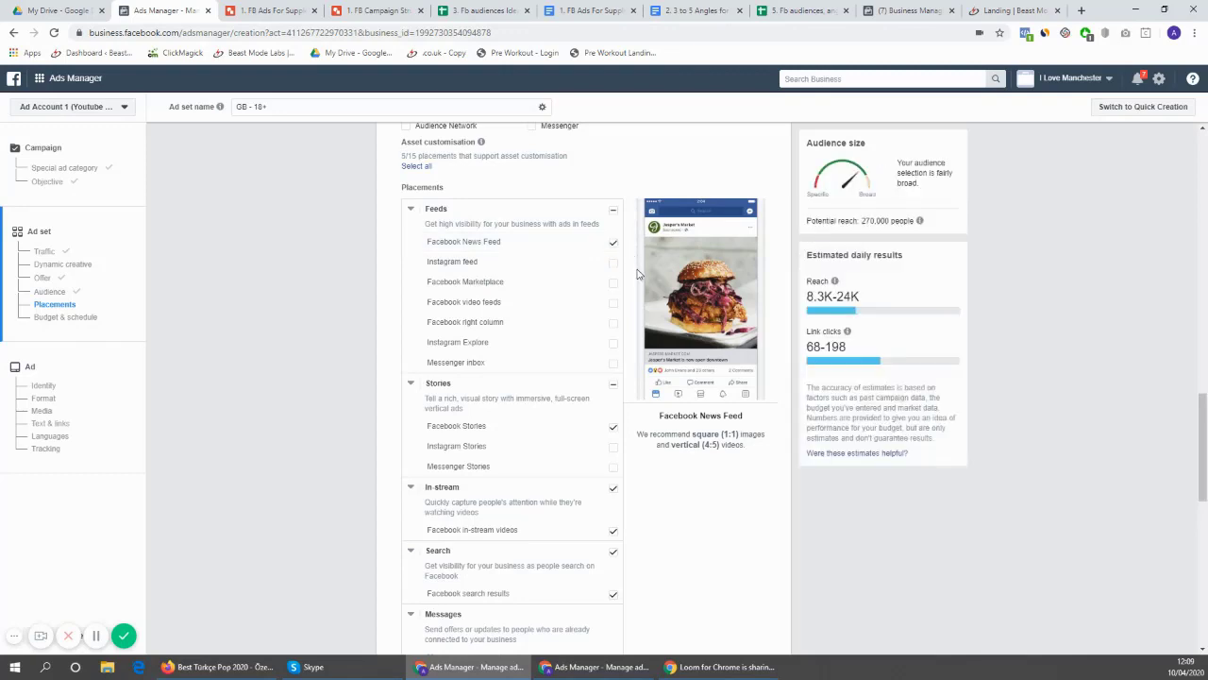
Deselect all the Stories and In-stream placements
{"action": "scroll", "coordinate": [637, 272], "scroll_direction": "down", "scroll_amount": 1}
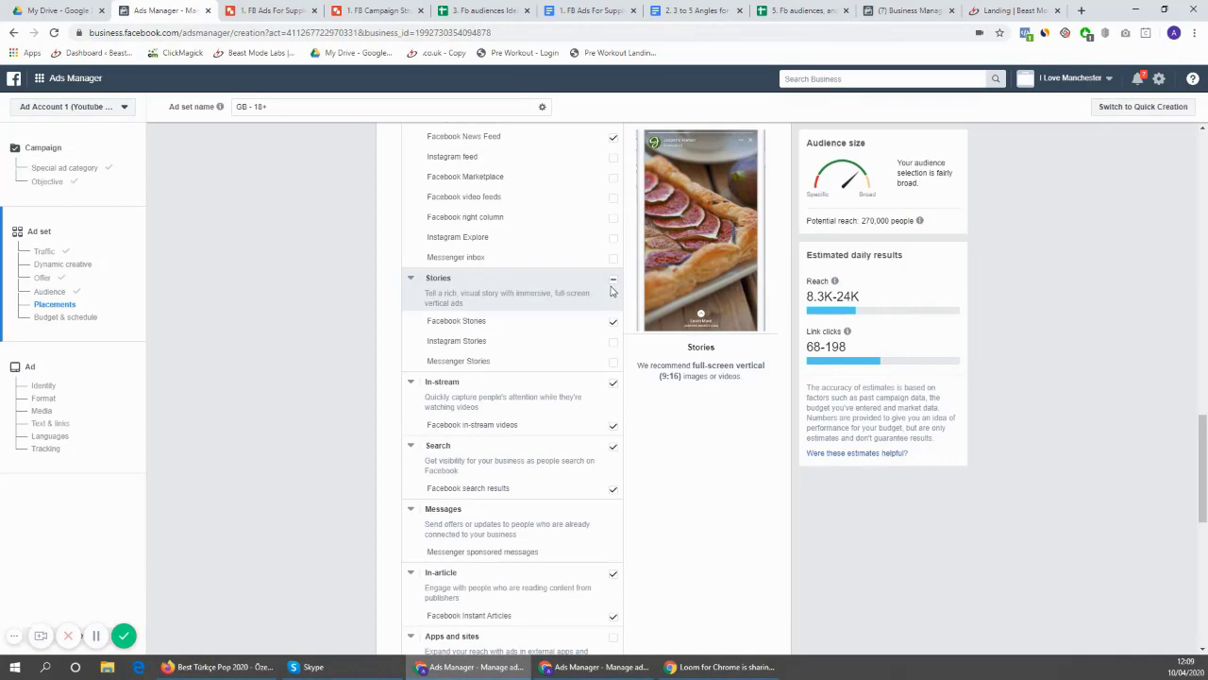
{"action": "scroll", "coordinate": [607, 289], "scroll_direction": "up", "scroll_amount": 2}
{"action": "scroll", "coordinate": [602, 321], "scroll_direction": "down", "scroll_amount": 1}
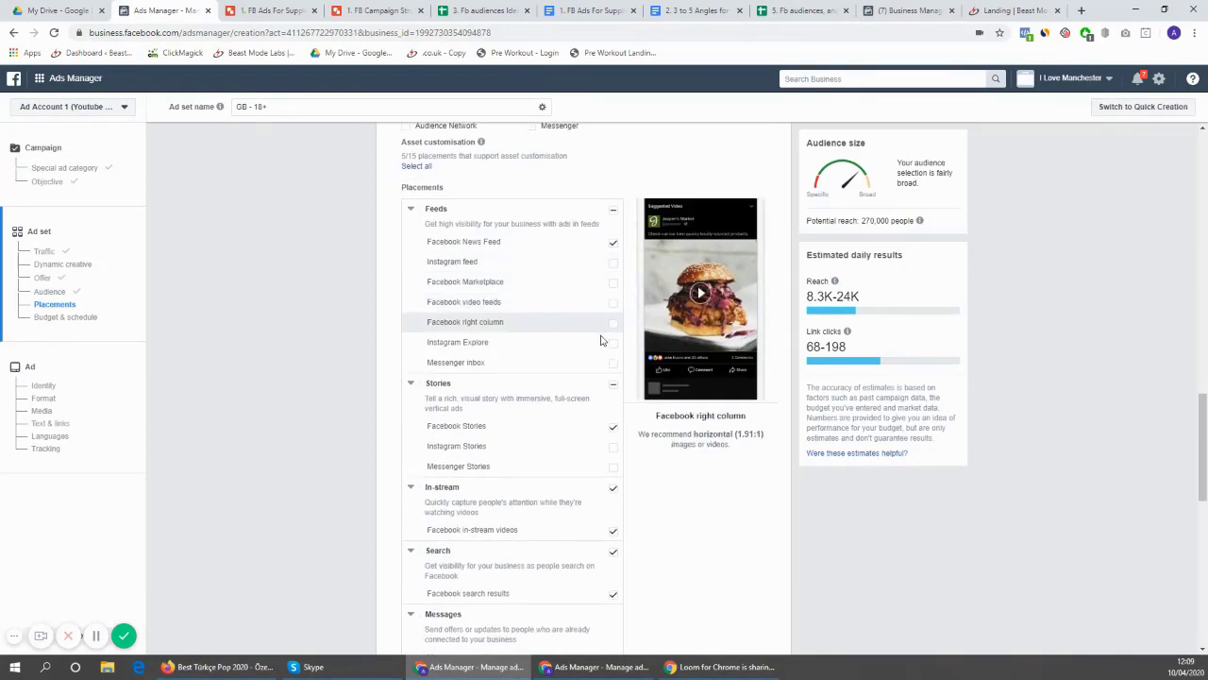
{"action": "left_click", "coordinate": [614, 387]}
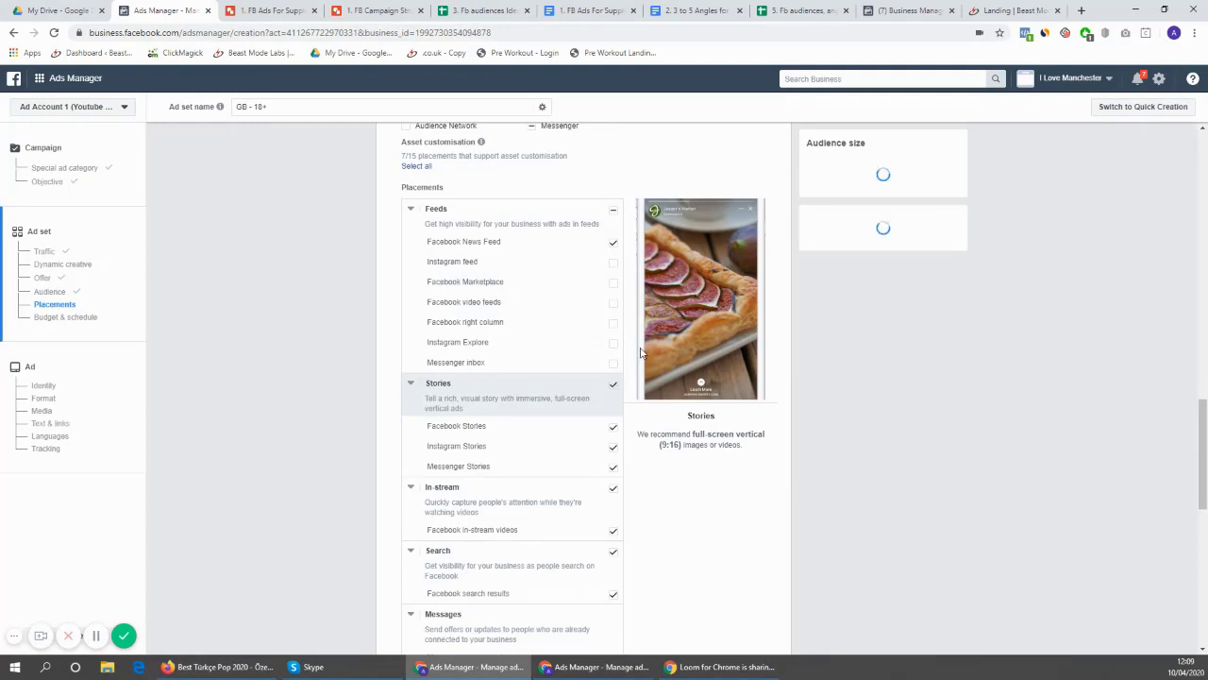
{"action": "scroll", "coordinate": [611, 387], "scroll_direction": "down", "scroll_amount": 1}
{"action": "left_click", "coordinate": [612, 384]}
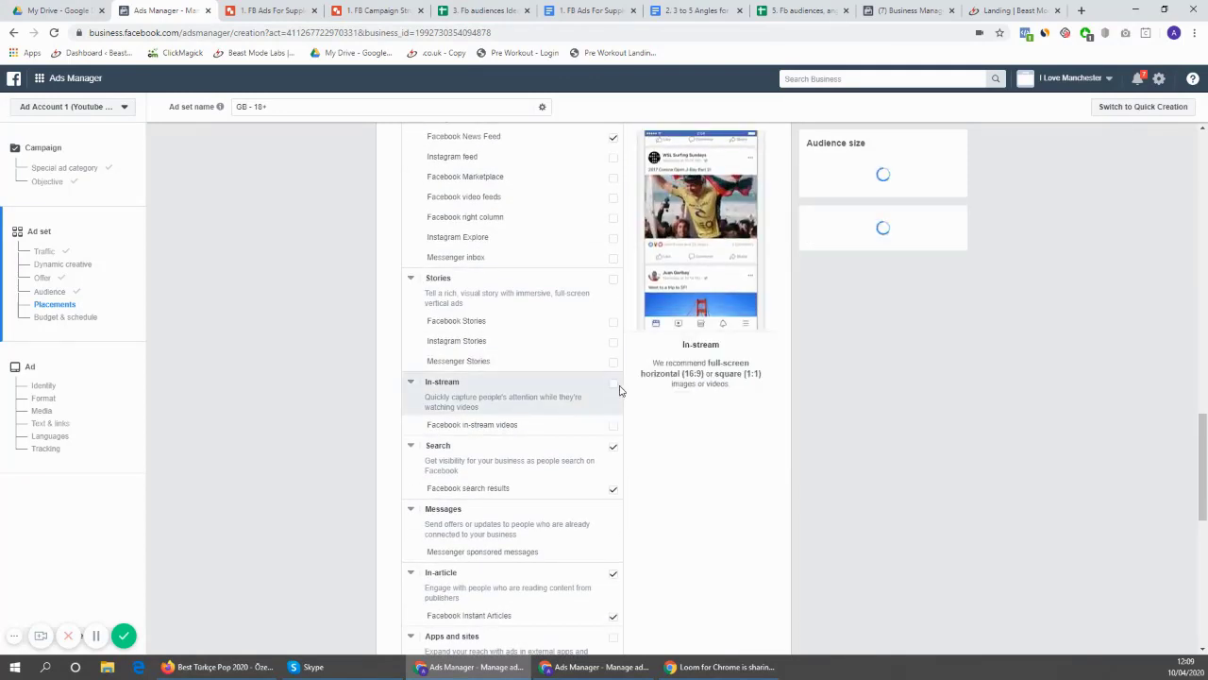
Deselect the Search and In-article placements, and check the selection across the whole placement list
{"action": "scroll", "coordinate": [613, 311], "scroll_direction": "down", "scroll_amount": 2}
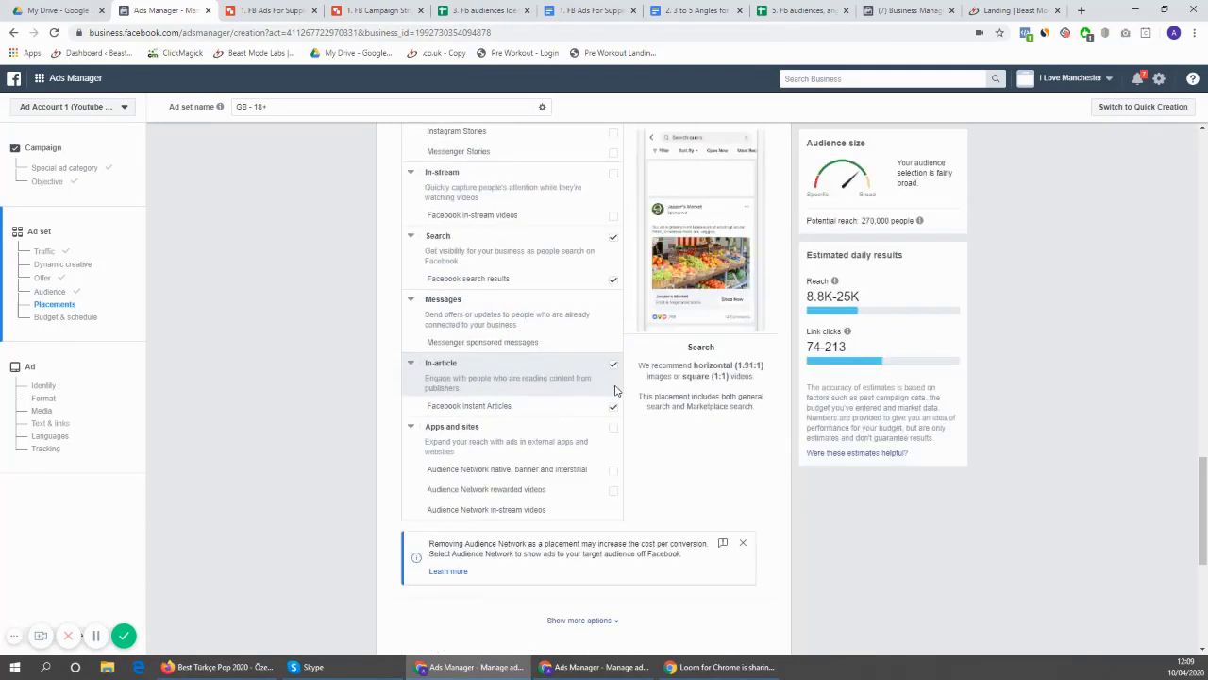
{"action": "left_click", "coordinate": [614, 237]}
{"action": "left_click", "coordinate": [613, 363]}
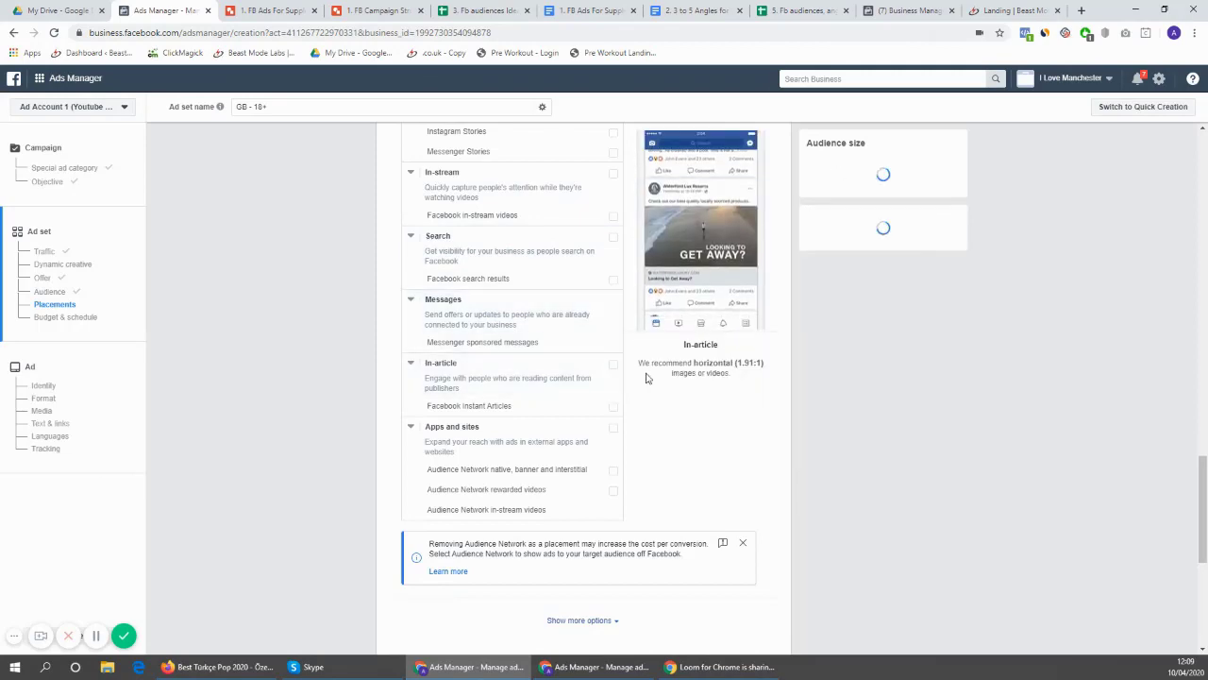
{"action": "scroll", "coordinate": [610, 326], "scroll_direction": "up", "scroll_amount": 2}
{"action": "scroll", "coordinate": [588, 305], "scroll_direction": "down", "scroll_amount": 1}
{"action": "scroll", "coordinate": [521, 277], "scroll_direction": "up", "scroll_amount": 3}
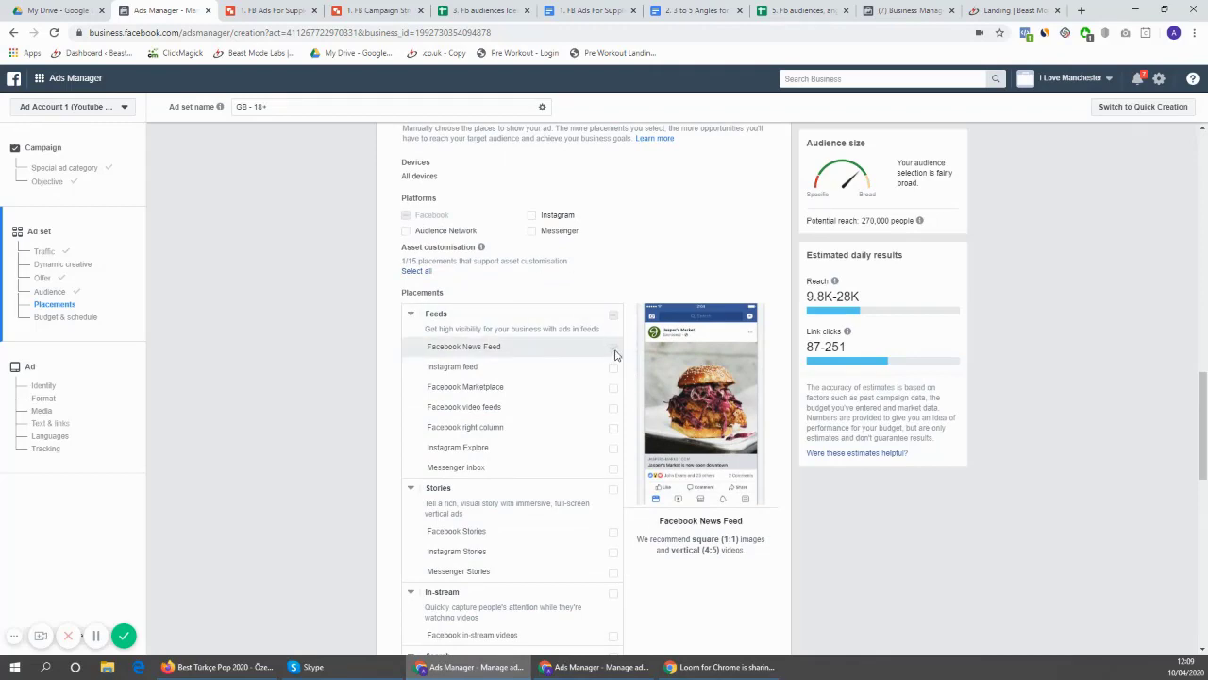
Expand the additional placement options, highlight the device and Wi-Fi entries, and open the specific mobile devices settings for editing
{"action": "scroll", "coordinate": [547, 344], "scroll_direction": "down", "scroll_amount": 5}
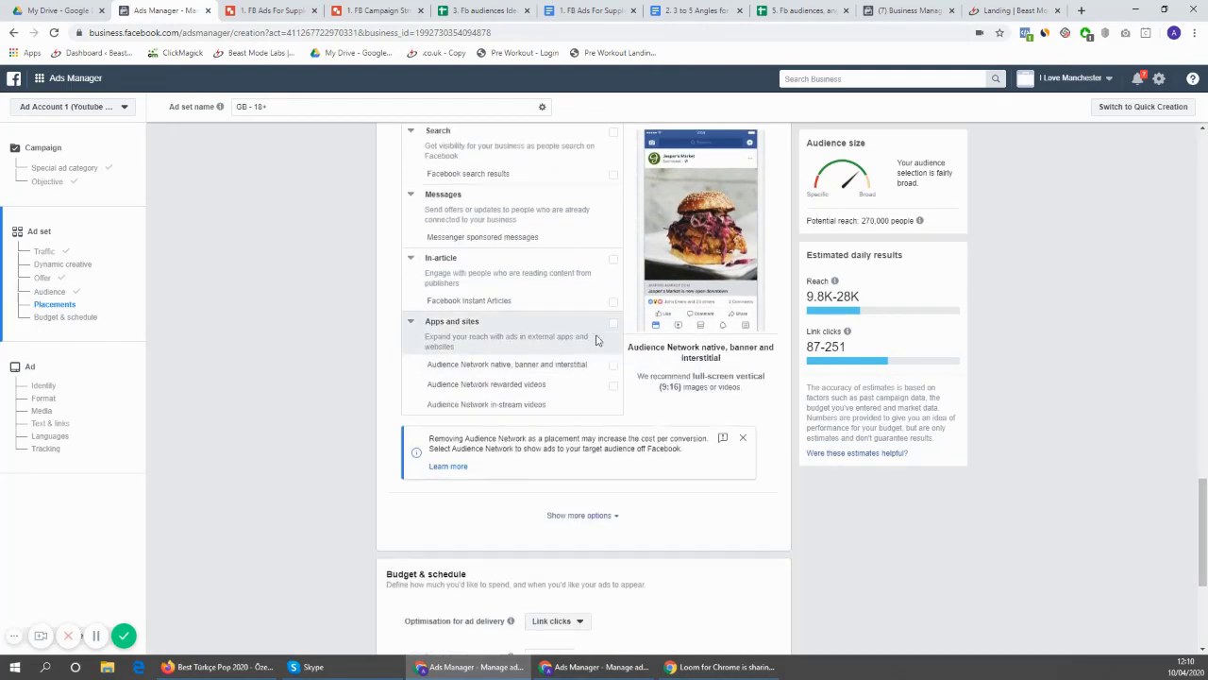
{"action": "scroll", "coordinate": [595, 340], "scroll_direction": "down", "scroll_amount": 2}
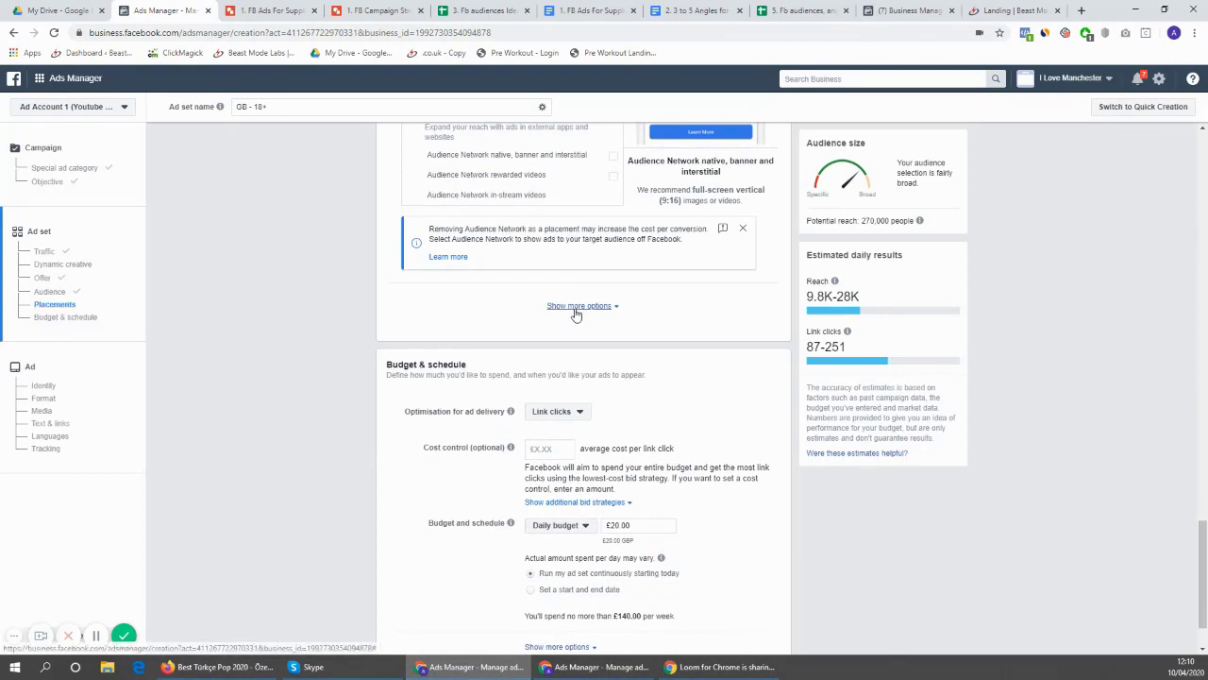
{"action": "left_click", "coordinate": [577, 308]}
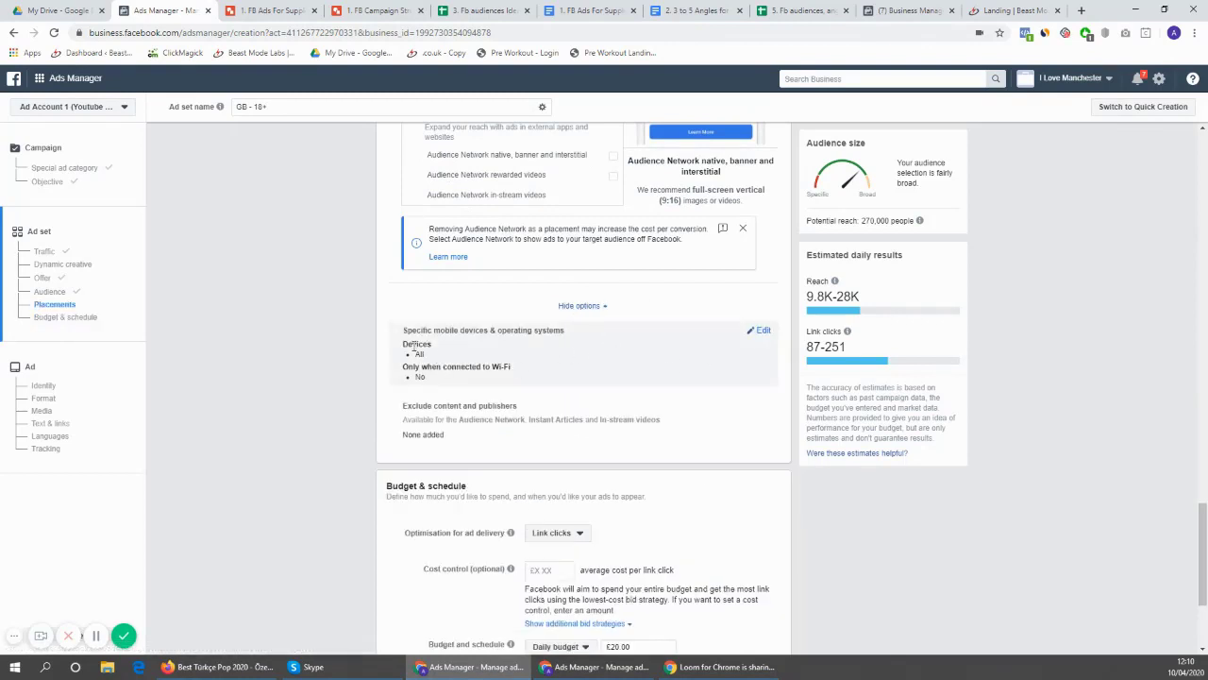
{"action": "left_click_drag", "start_coordinate": [415, 345], "coordinate": [432, 346]}
{"action": "left_click_drag", "start_coordinate": [506, 368], "coordinate": [700, 383]}
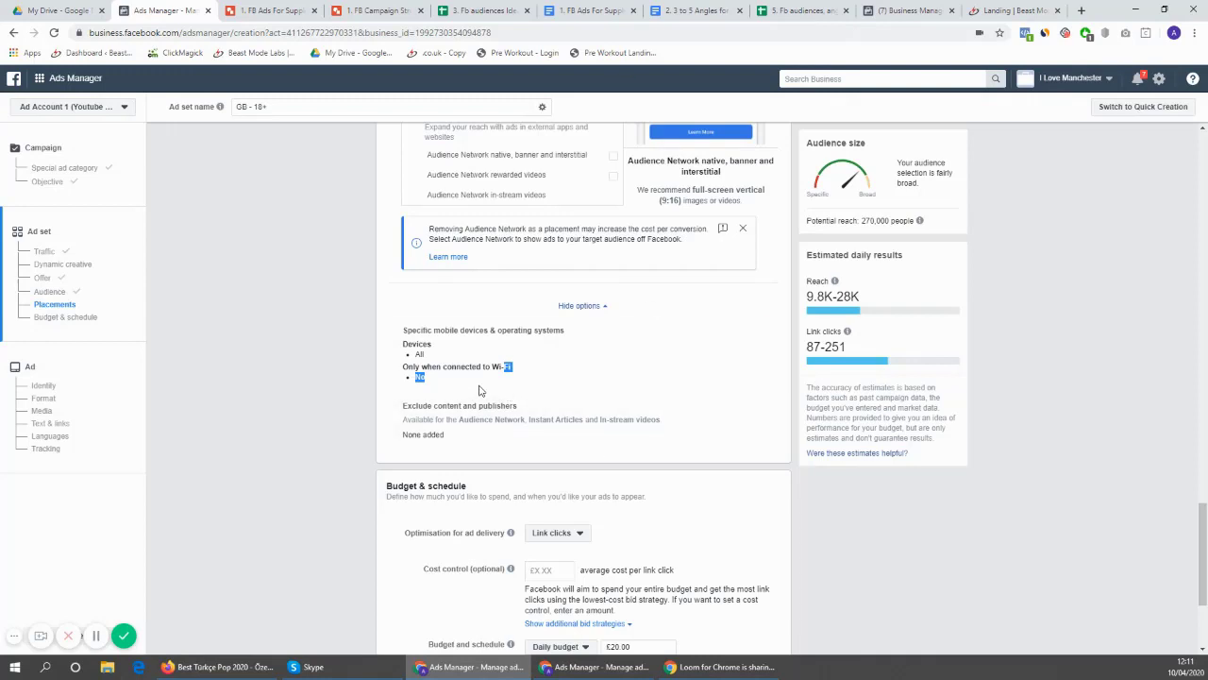
{"action": "left_click", "coordinate": [763, 381]}
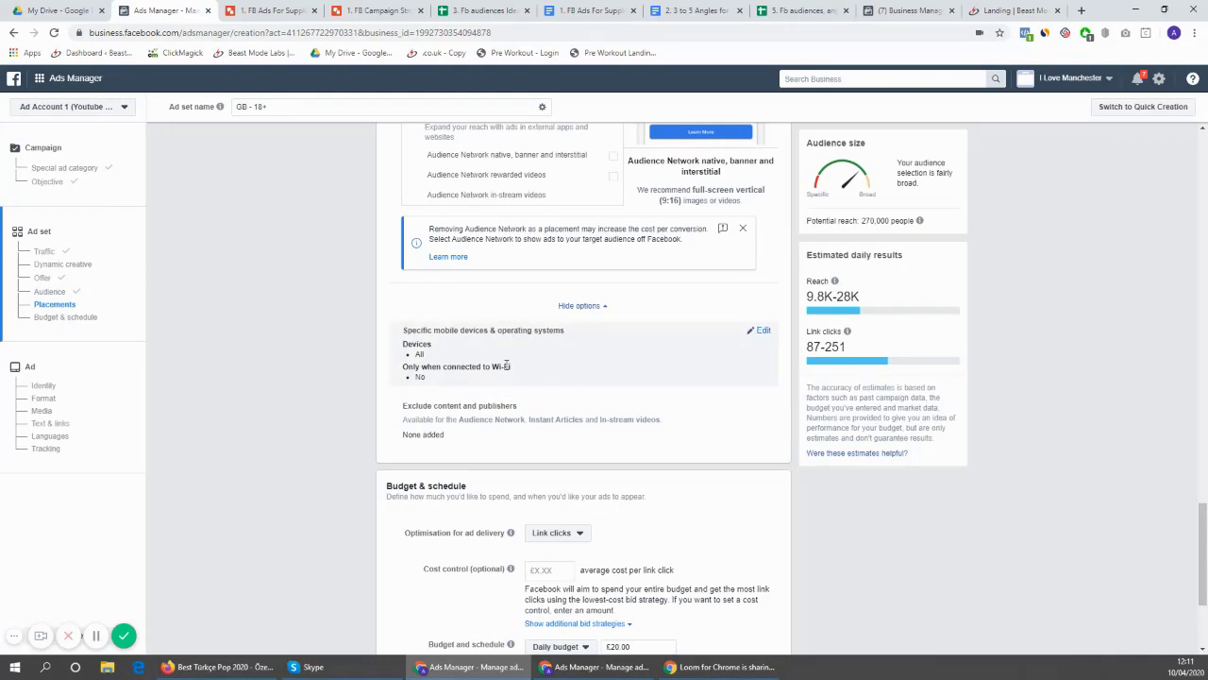
{"action": "left_click", "coordinate": [746, 387]}
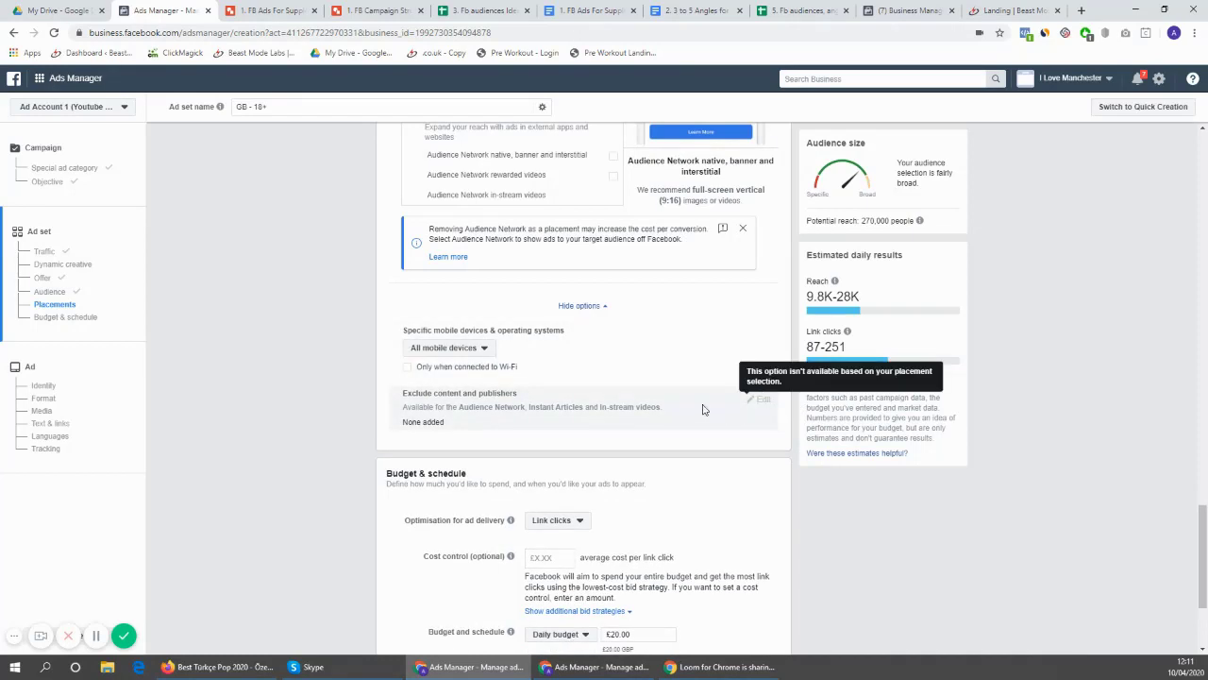
Restrict ad delivery to mobile devices only when they are connected to Wi-Fi
{"action": "scroll", "coordinate": [661, 357], "scroll_direction": "down", "scroll_amount": 2}
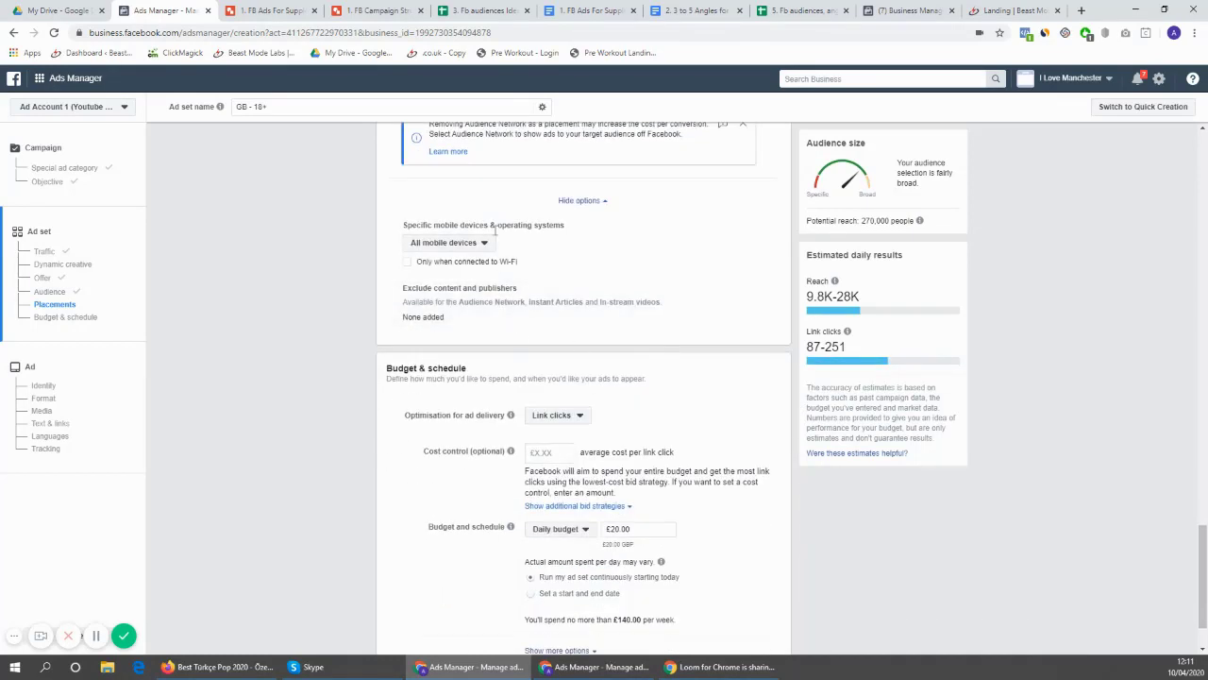
{"action": "left_click", "coordinate": [409, 266]}
Review the choices for optimisation for ad delivery and consult the Angle 1 ad copy in the "2. 3 to 5 Angles for Ads" document
{"action": "scroll", "coordinate": [448, 331], "scroll_direction": "down", "scroll_amount": 2}
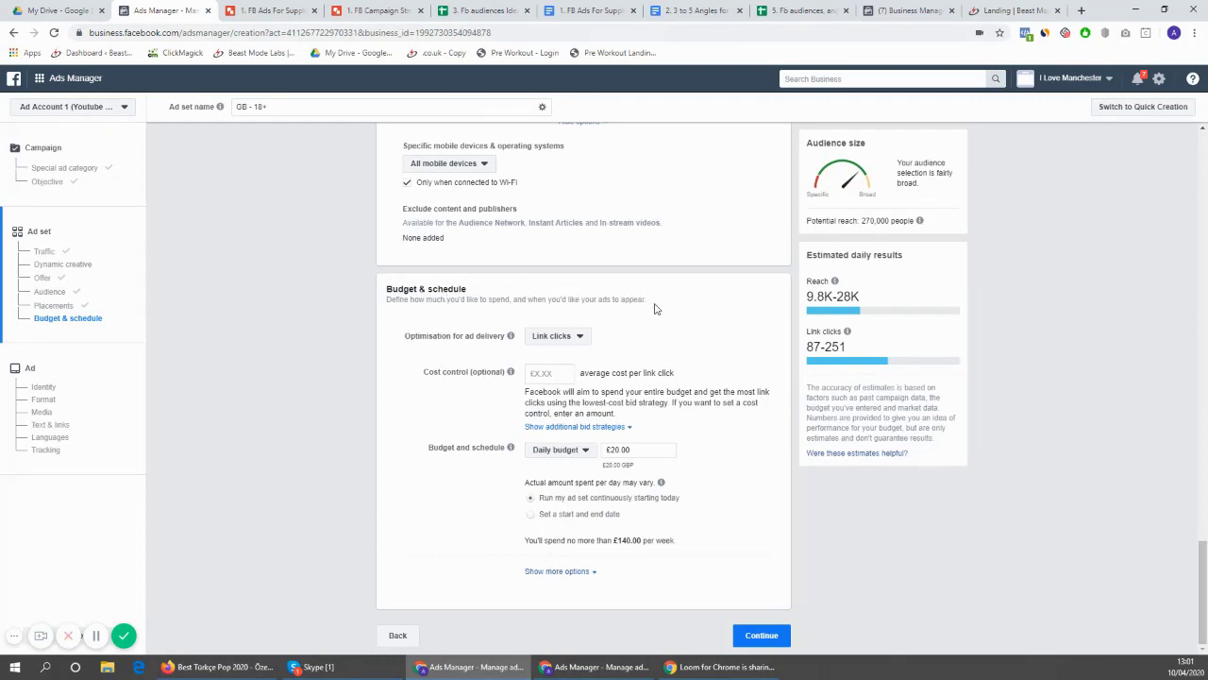
{"action": "left_click", "coordinate": [578, 337]}
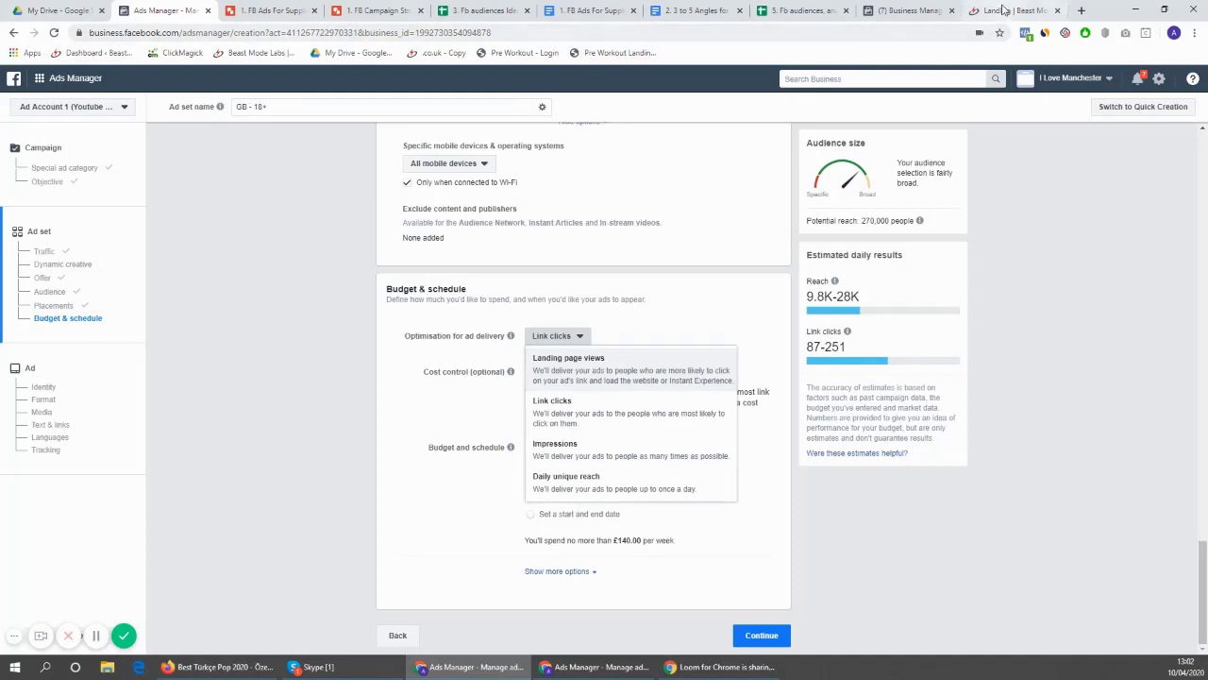
{"action": "left_click", "coordinate": [697, 10]}
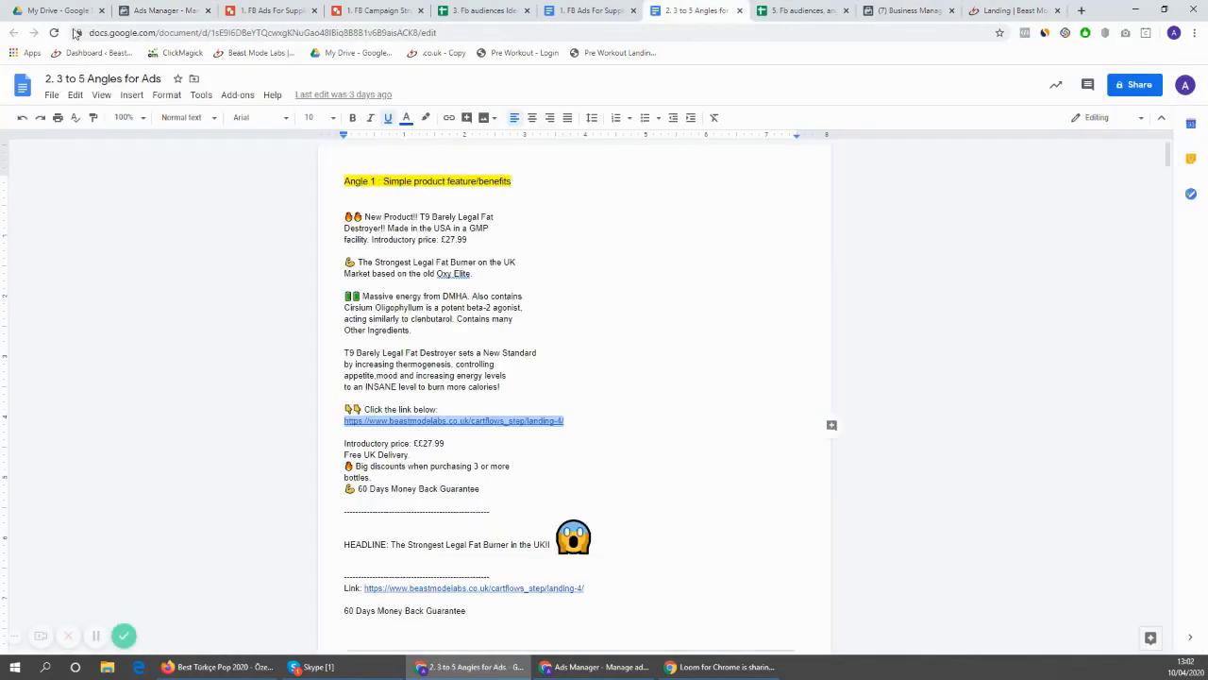
{"action": "left_click", "coordinate": [54, 32]}
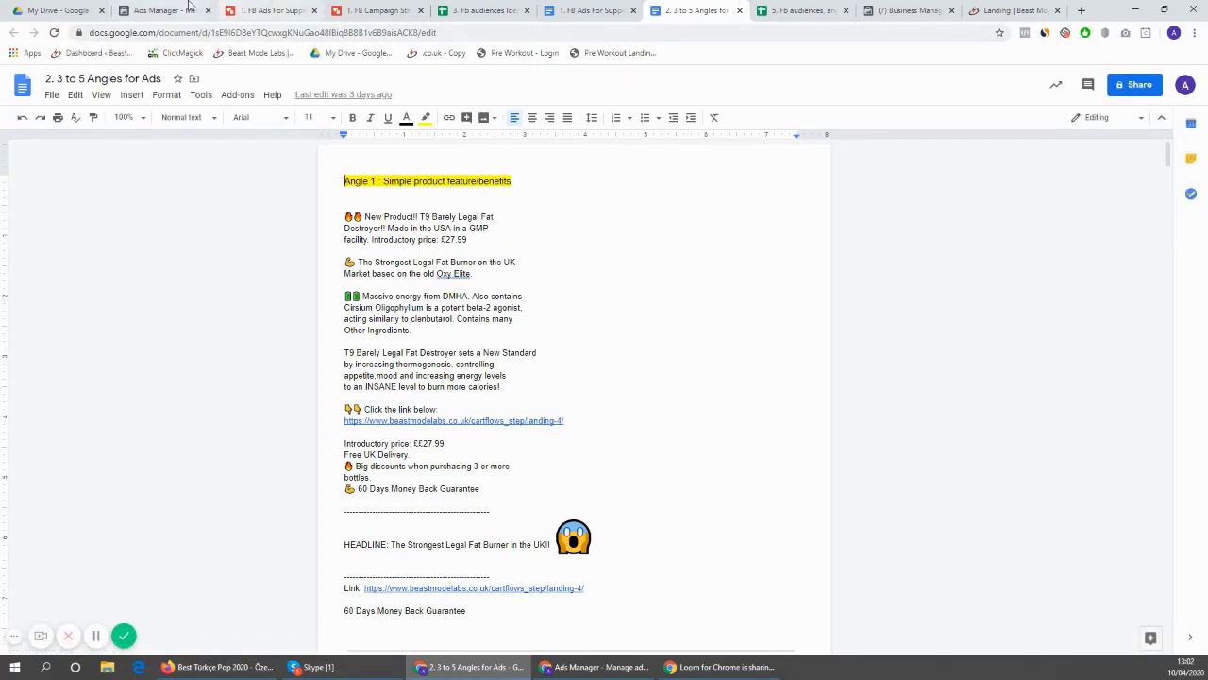
{"action": "left_click", "coordinate": [189, 9]}
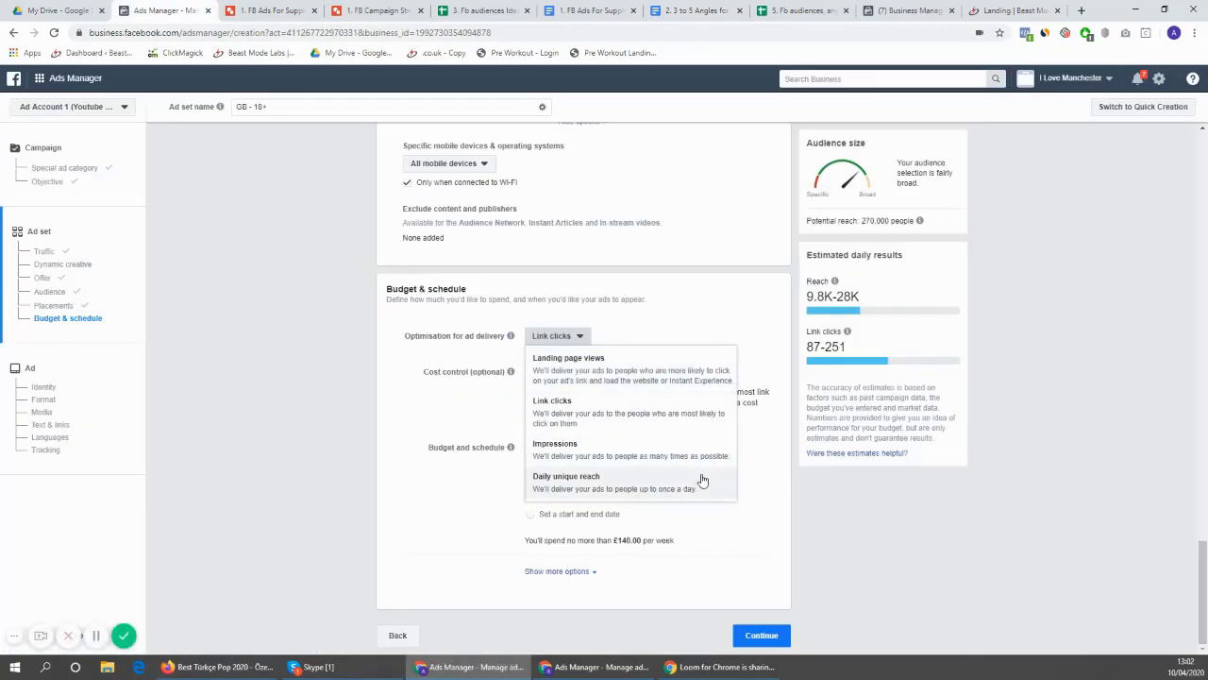
{"action": "left_click", "coordinate": [695, 10]}
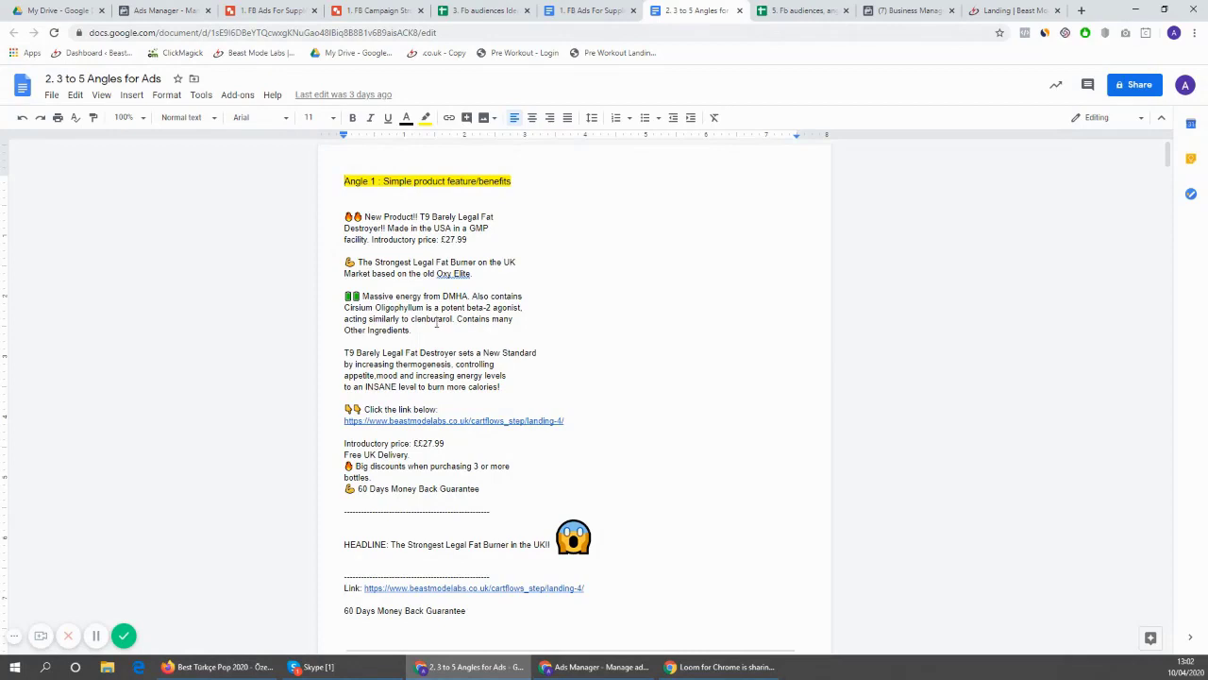
{"action": "left_click", "coordinate": [179, 11]}
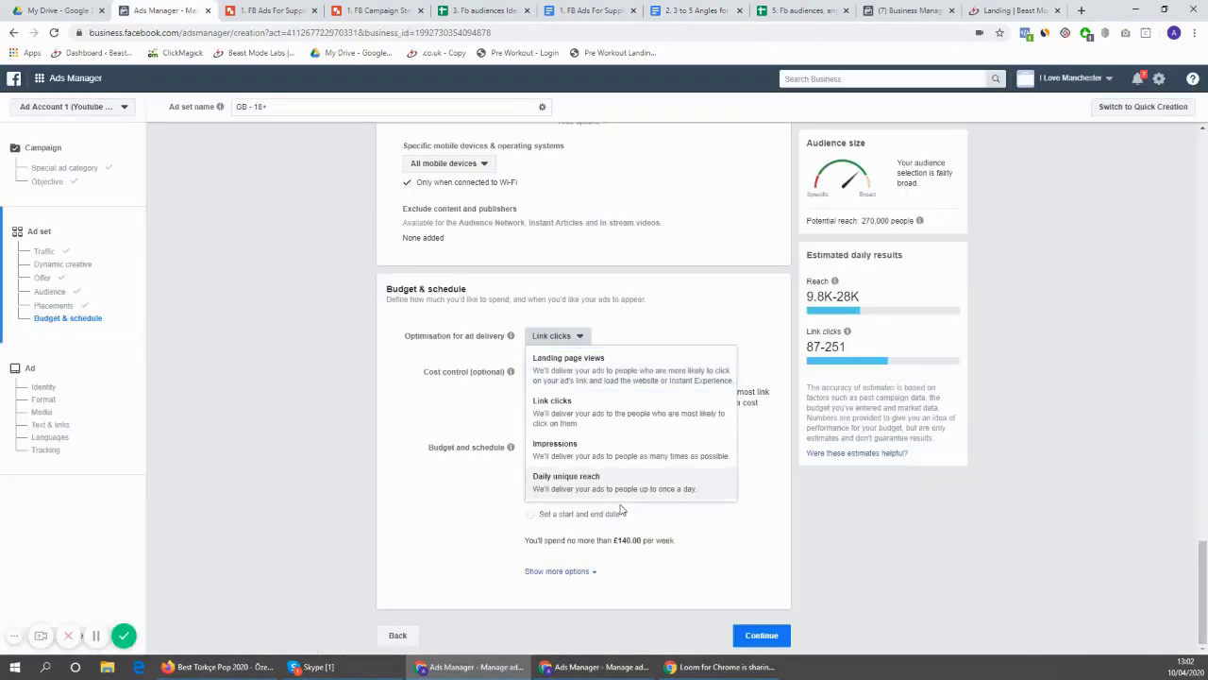
{"action": "left_click", "coordinate": [781, 446]}
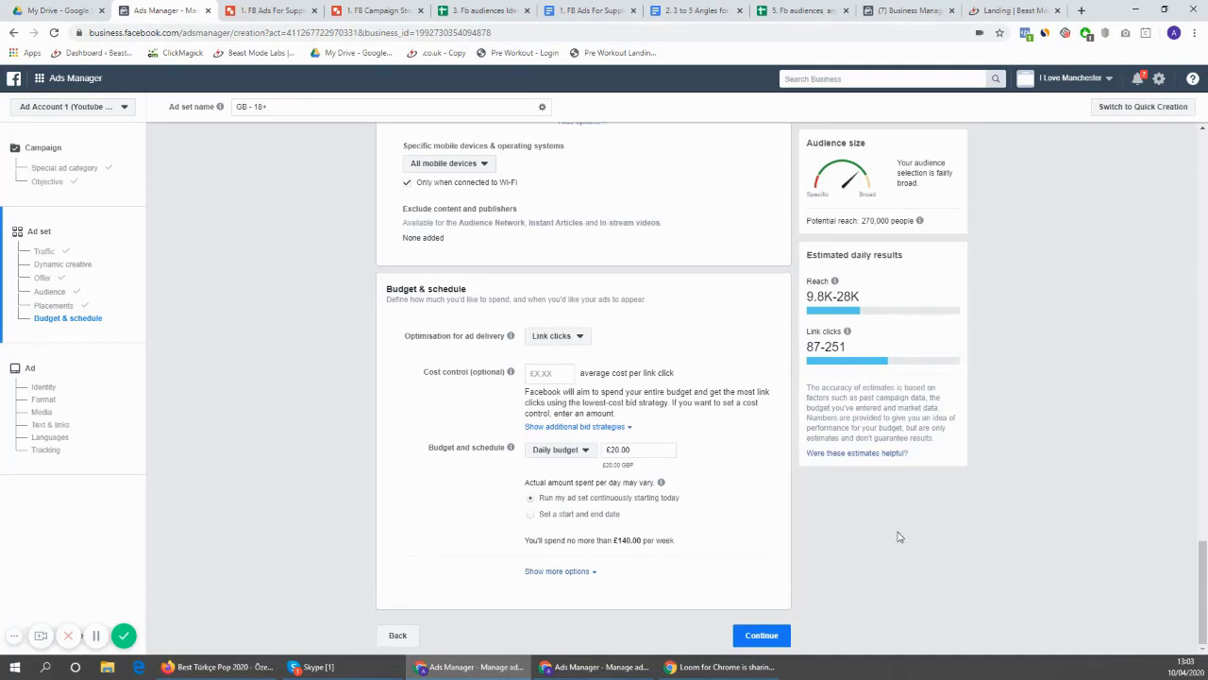
Reveal the additional budget and schedule options and open the "When you are charged" setting for editing
{"action": "left_click", "coordinate": [566, 571]}
{"action": "scroll", "coordinate": [860, 512], "scroll_direction": "down", "scroll_amount": 1}
{"action": "mouse_move", "coordinate": [526, 500]}
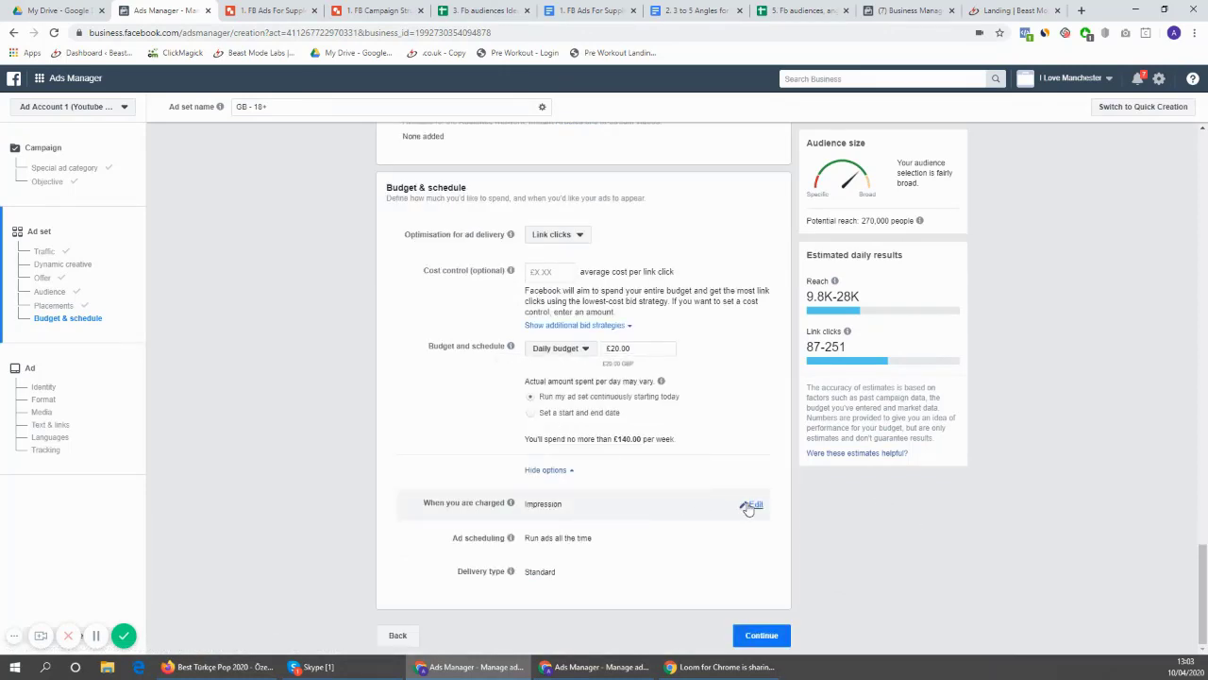
{"action": "left_click", "coordinate": [745, 505]}
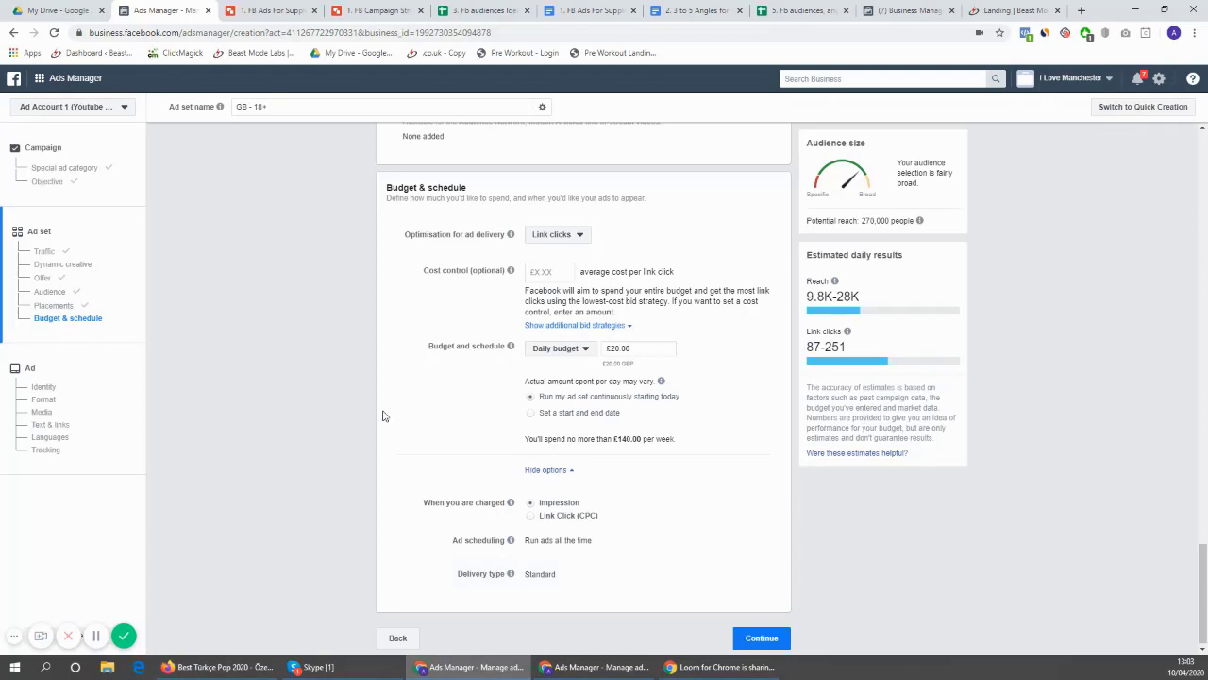
Rename the ad set as "1. Bodybuilding.com |"
{"action": "scroll", "coordinate": [388, 385], "scroll_direction": "up", "scroll_amount": 20}
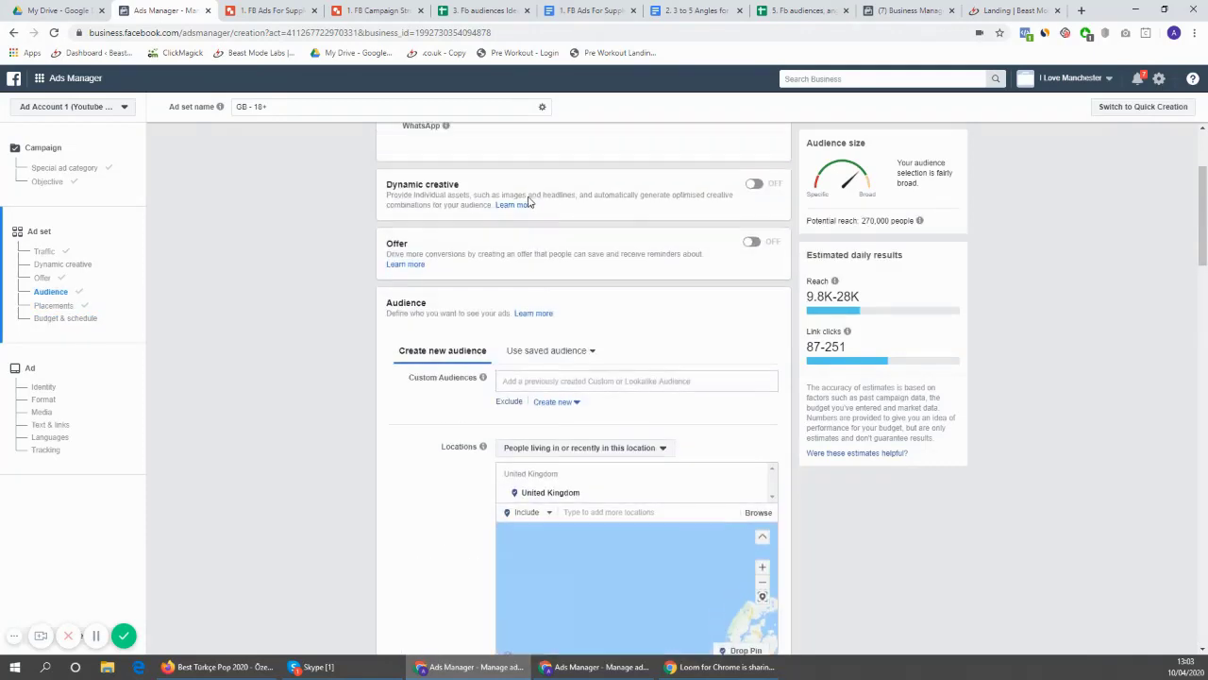
{"action": "right_click", "coordinate": [529, 214]}
{"action": "left_click", "coordinate": [789, 247]}
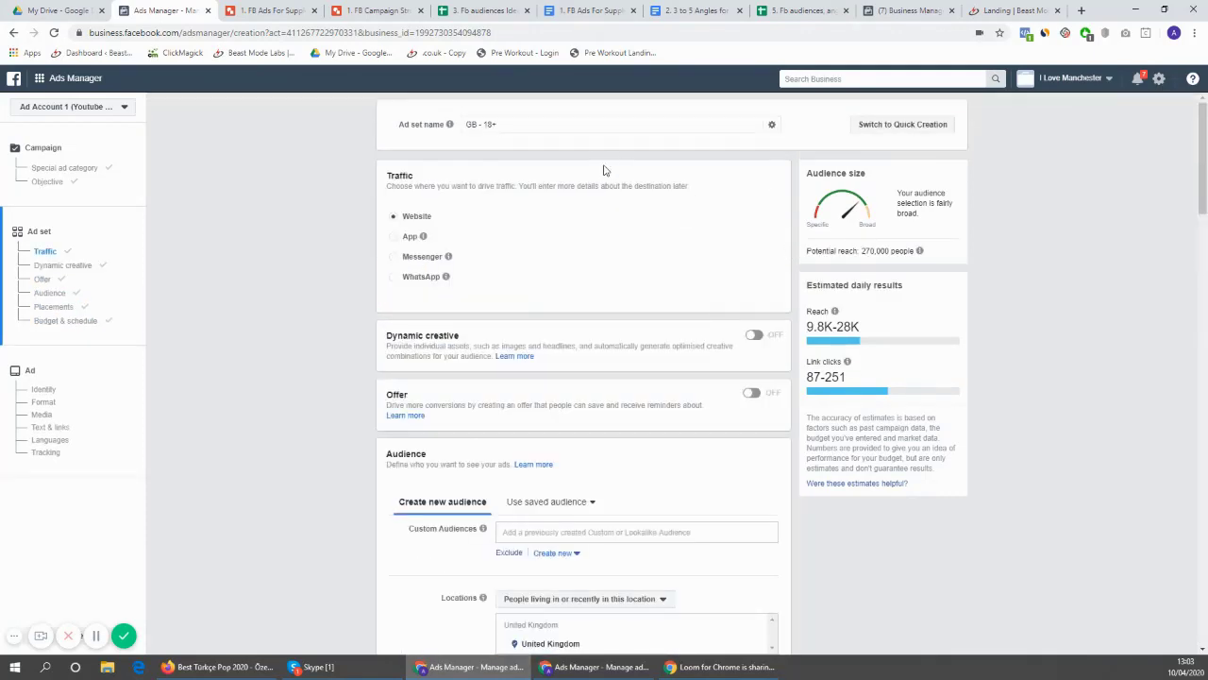
{"action": "left_click_drag", "start_coordinate": [618, 120], "coordinate": [288, 118]}
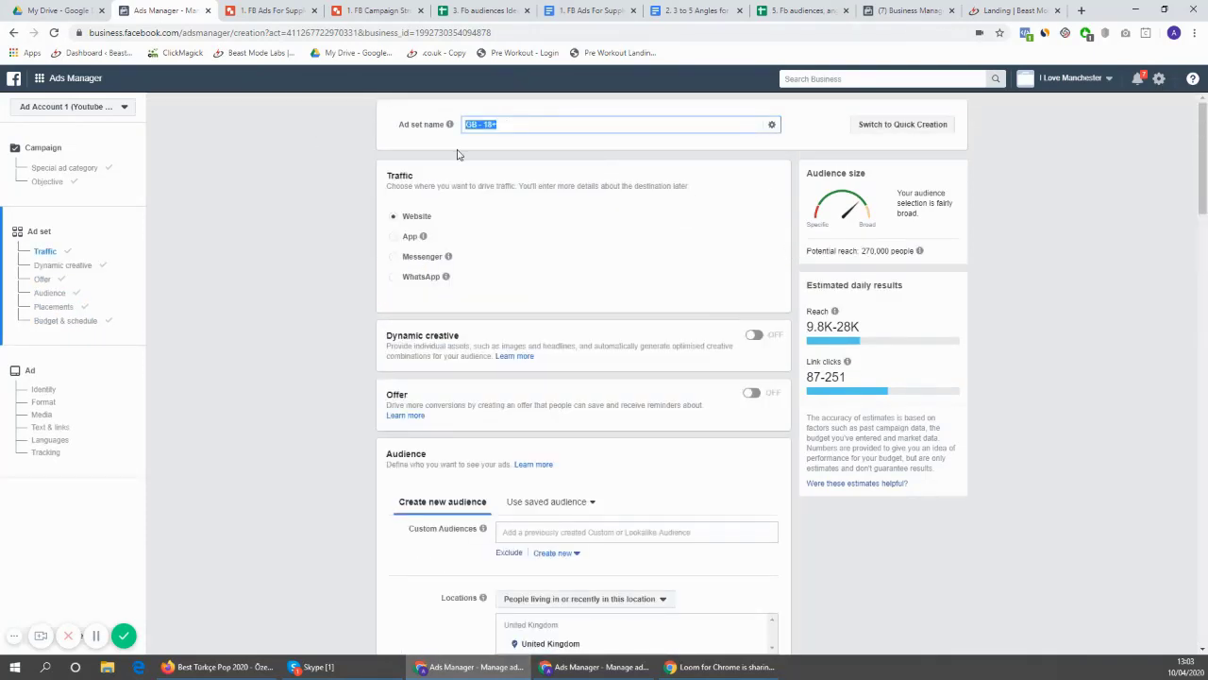
{"action": "type", "text": "1. Bodybuilding.com |"}
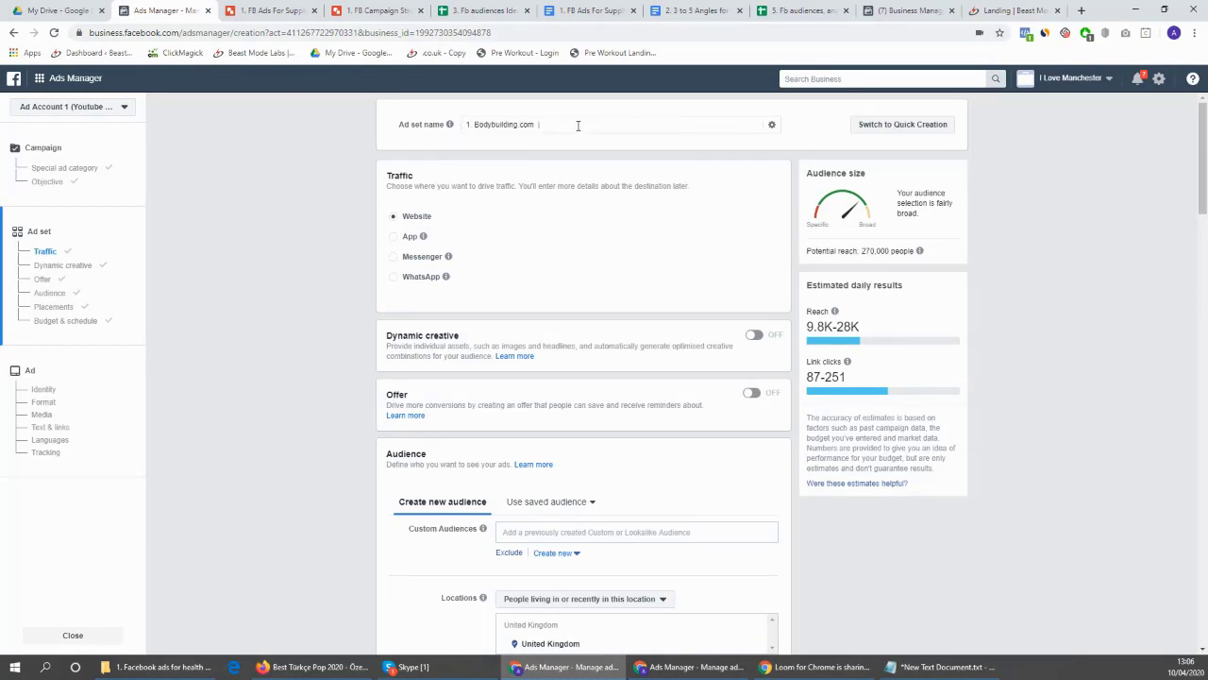
{"action": "left_click", "coordinate": [577, 126]}
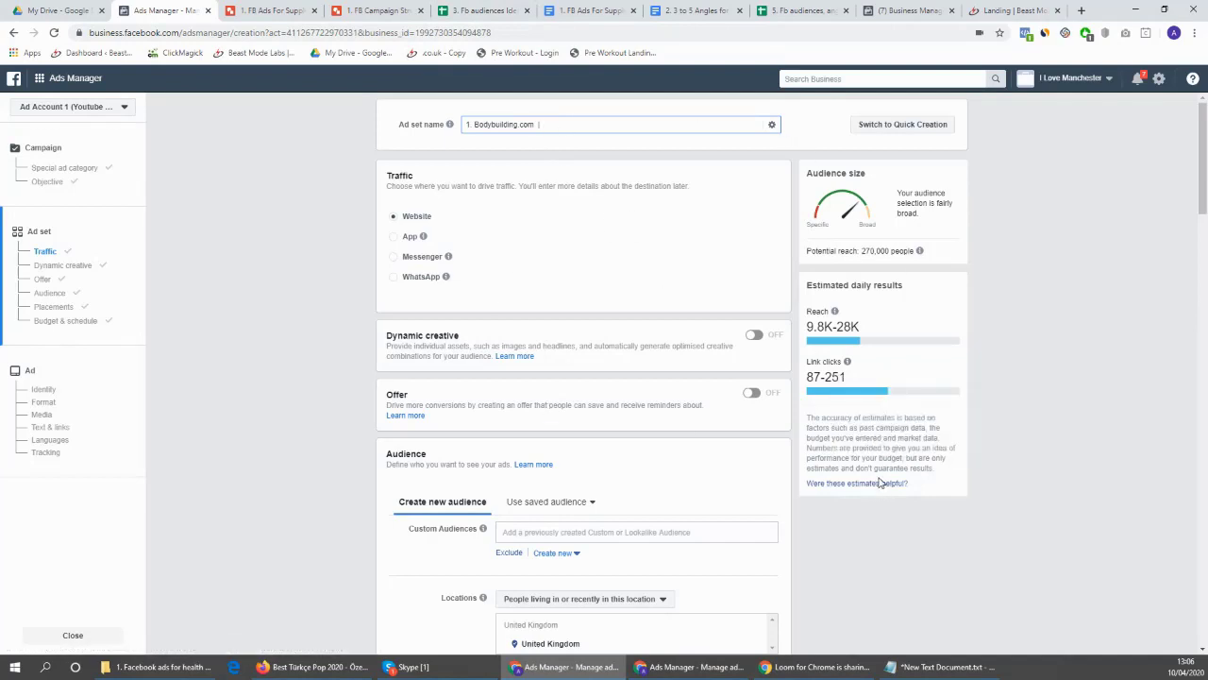
Complete the ad set settings and continue to the ad creation stage
{"action": "scroll", "coordinate": [902, 536], "scroll_direction": "down", "scroll_amount": 6}
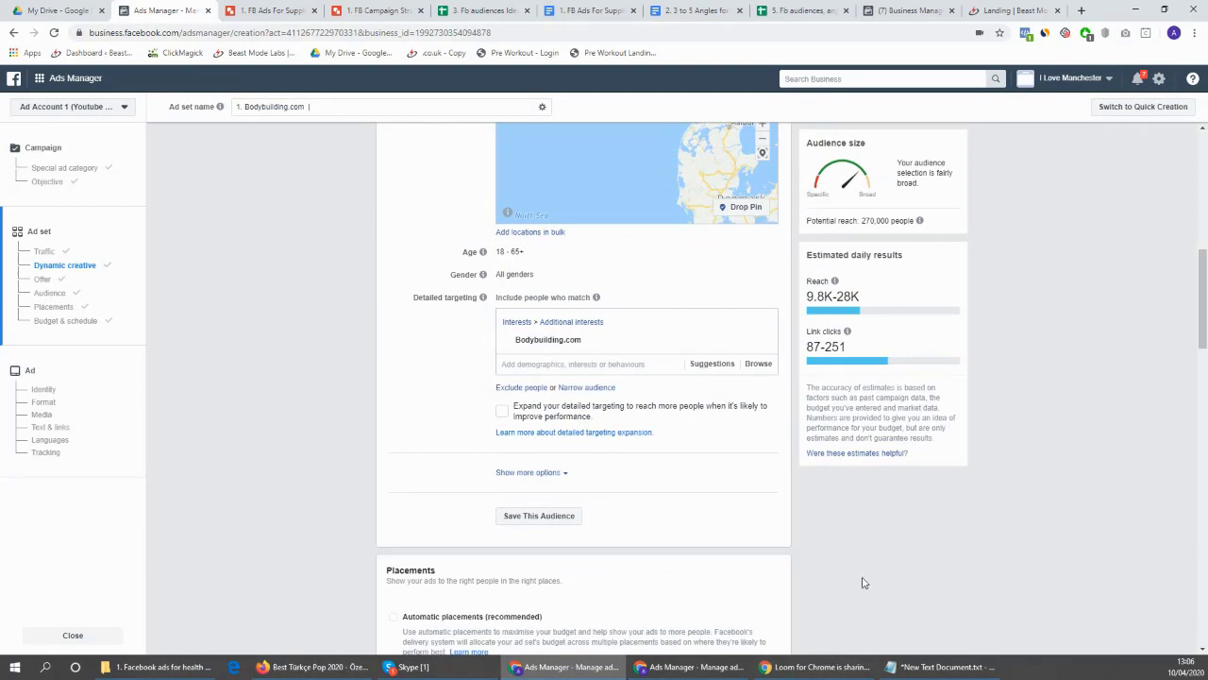
{"action": "scroll", "coordinate": [661, 557], "scroll_direction": "down", "scroll_amount": 2}
{"action": "scroll", "coordinate": [862, 488], "scroll_direction": "down", "scroll_amount": 12}
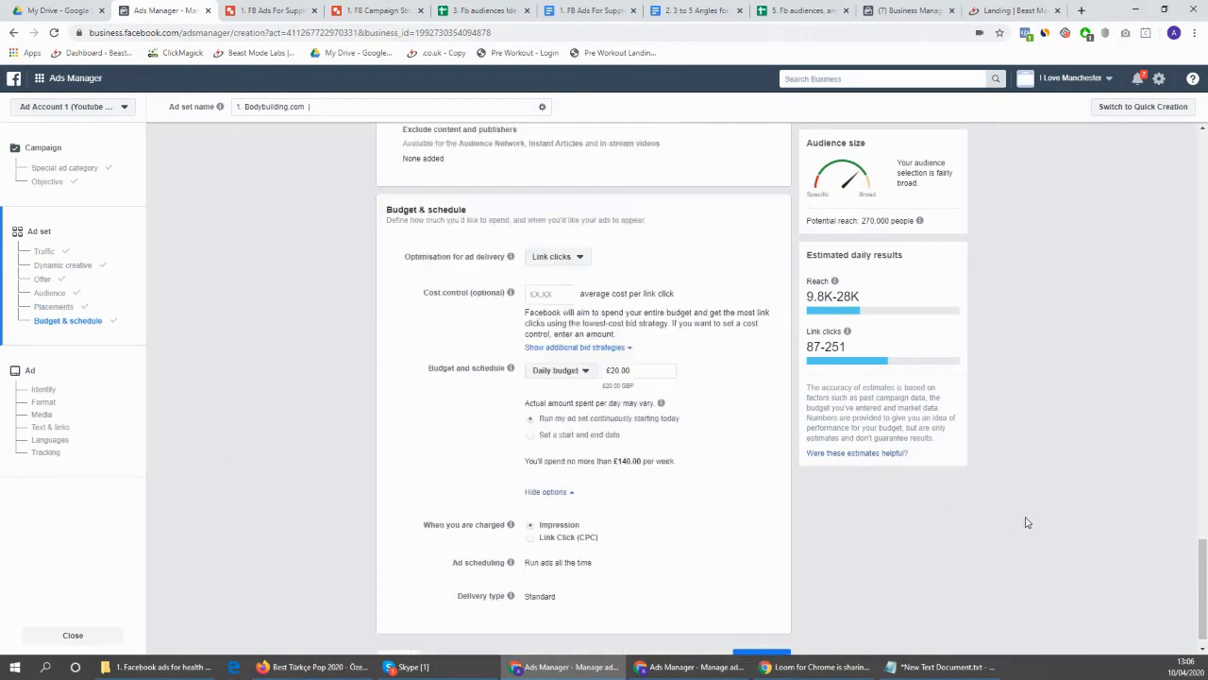
{"action": "left_click", "coordinate": [761, 635]}
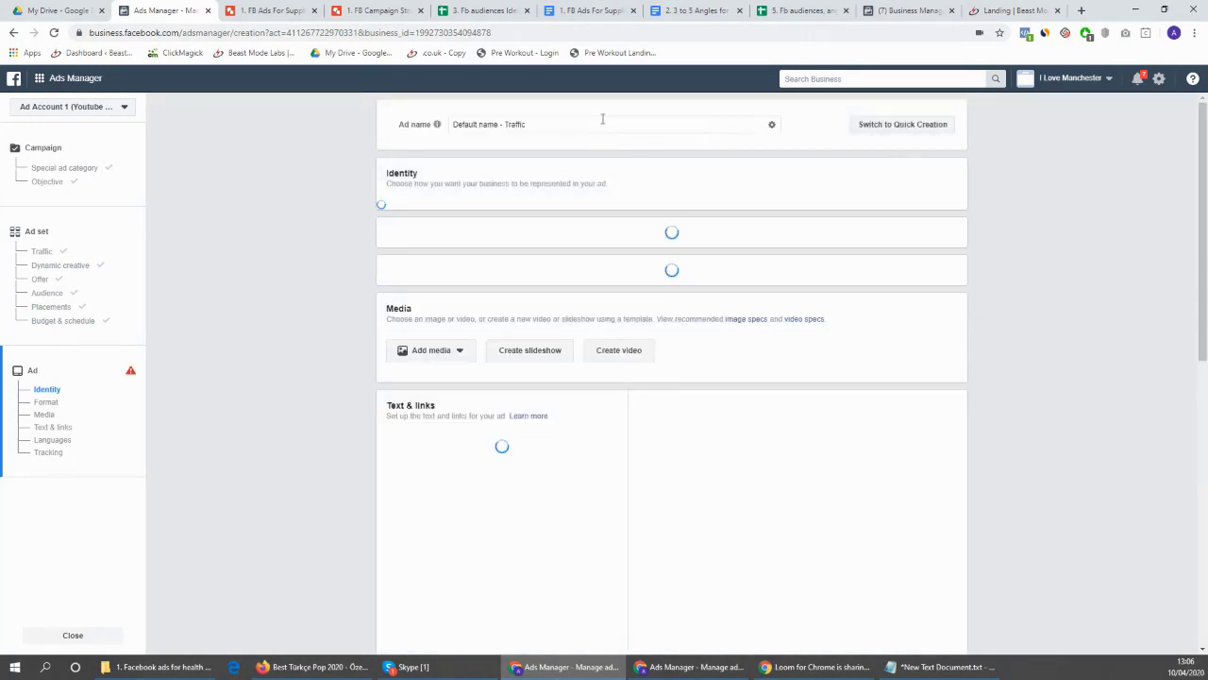
{"action": "triple_click", "coordinate": [548, 124]}
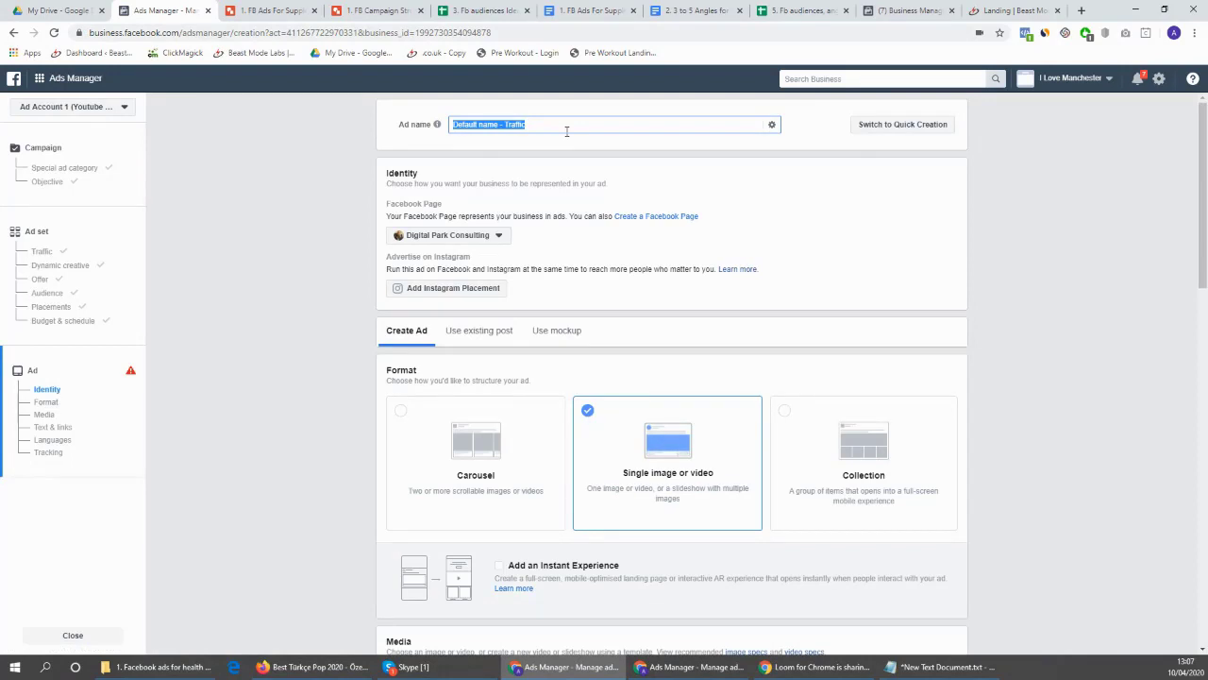
{"action": "key", "text": "BackSpace"}
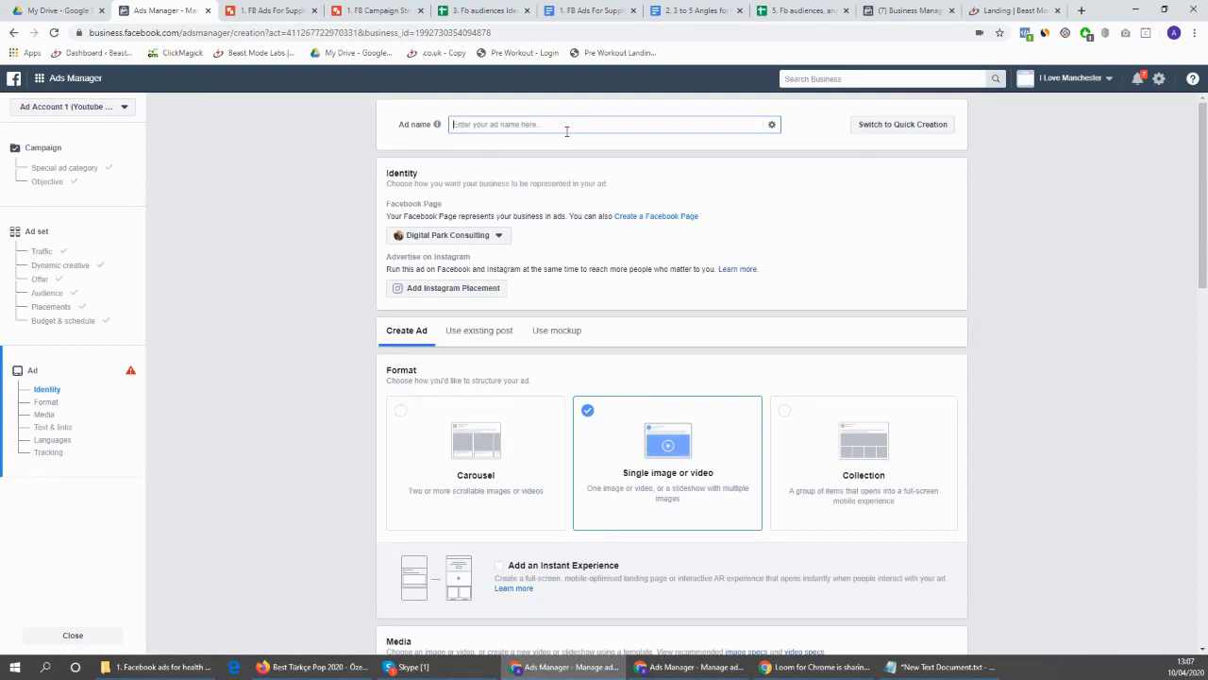
{"action": "type", "text": "Aboduy"}
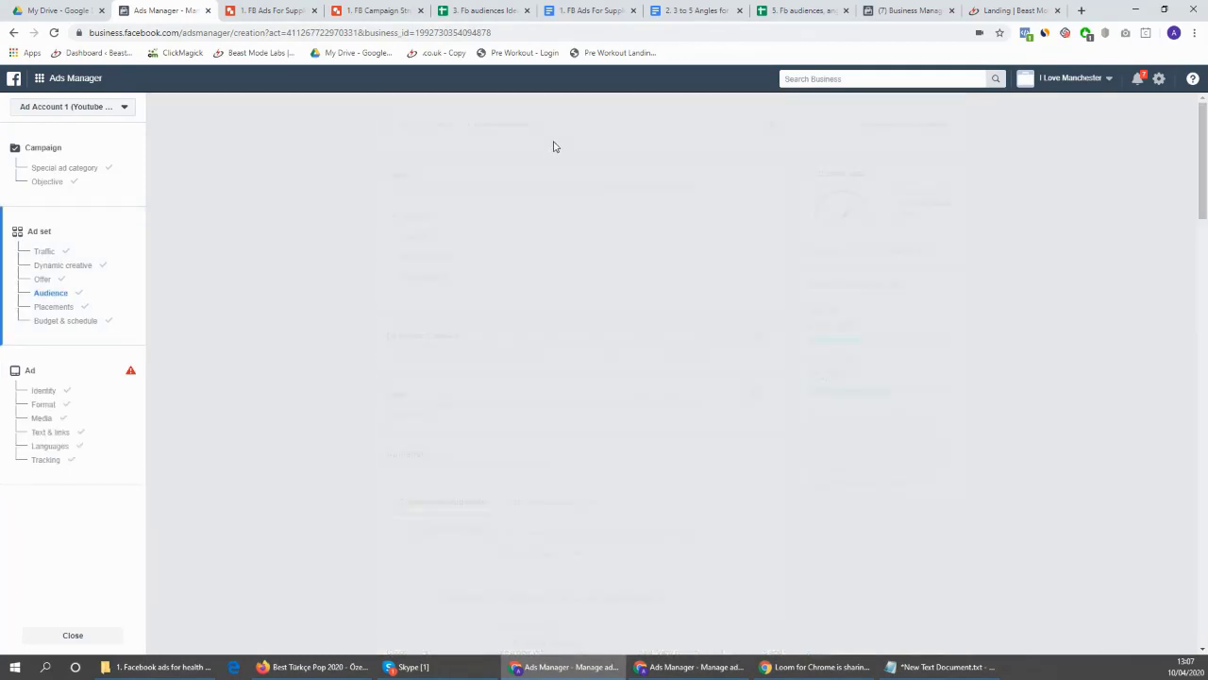
Copy the ad set name "1. Bodybuilding.com |" and use it as the ad name
{"action": "scroll", "coordinate": [658, 251], "scroll_direction": "up", "scroll_amount": 4}
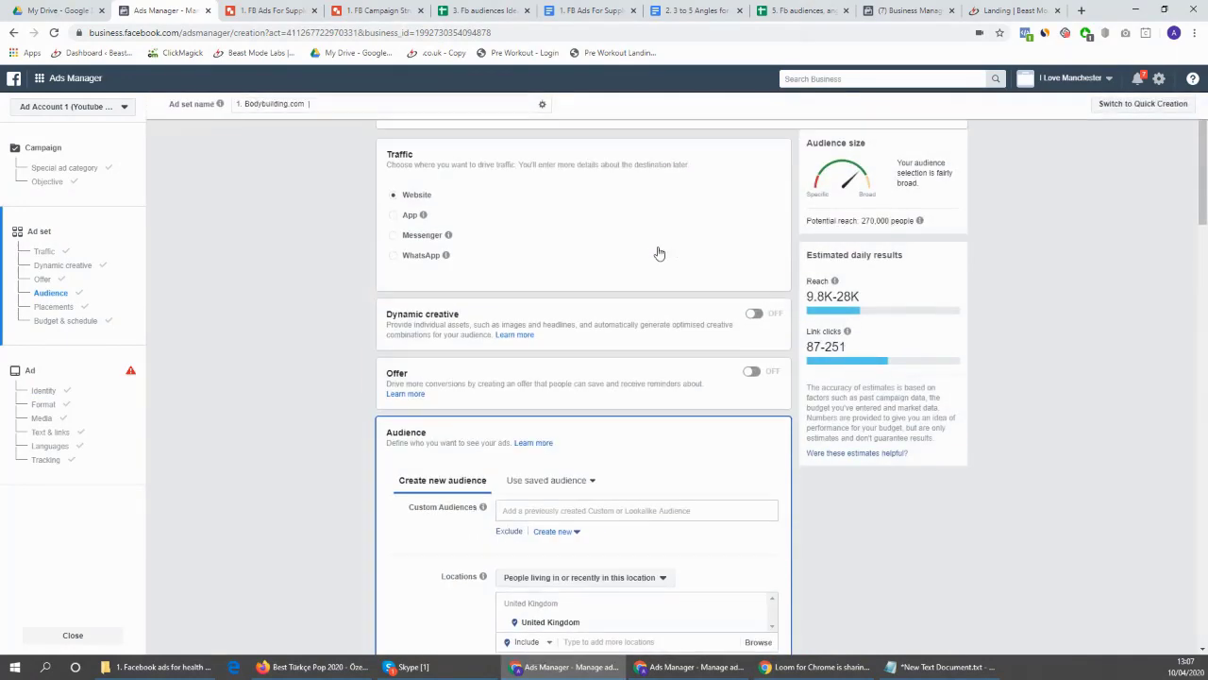
{"action": "left_click_drag", "start_coordinate": [596, 128], "coordinate": [323, 162]}
{"action": "key", "text": "ctrl+c"}
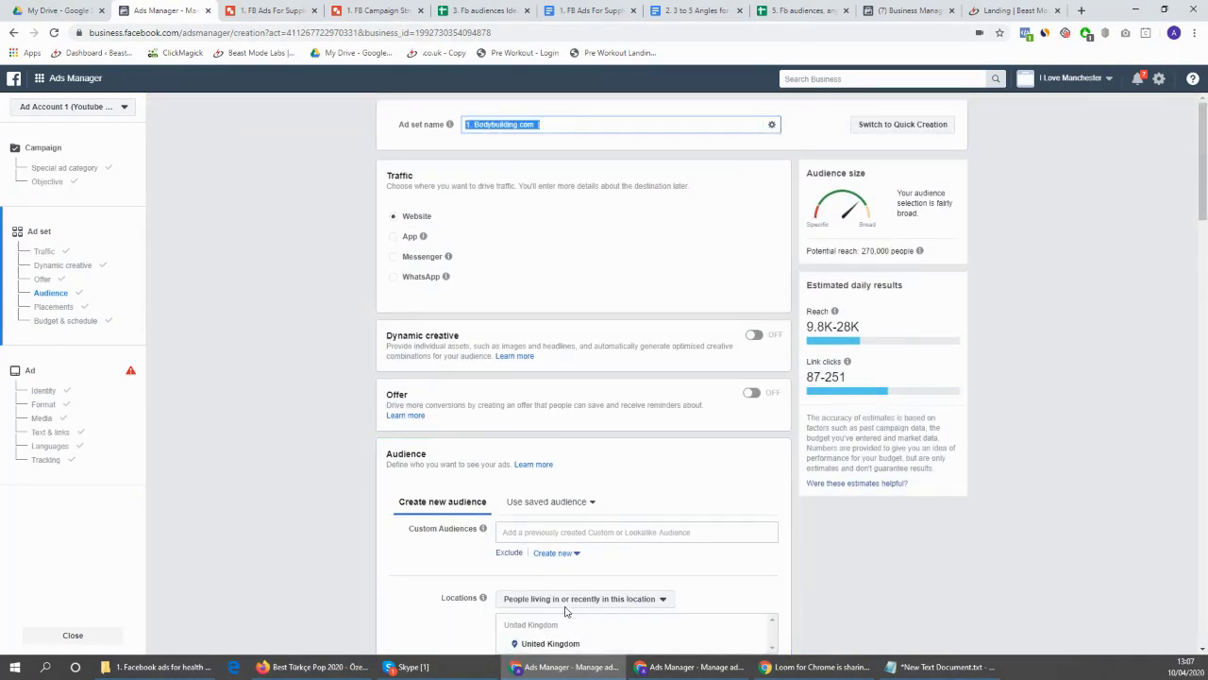
{"action": "left_click", "coordinate": [105, 403]}
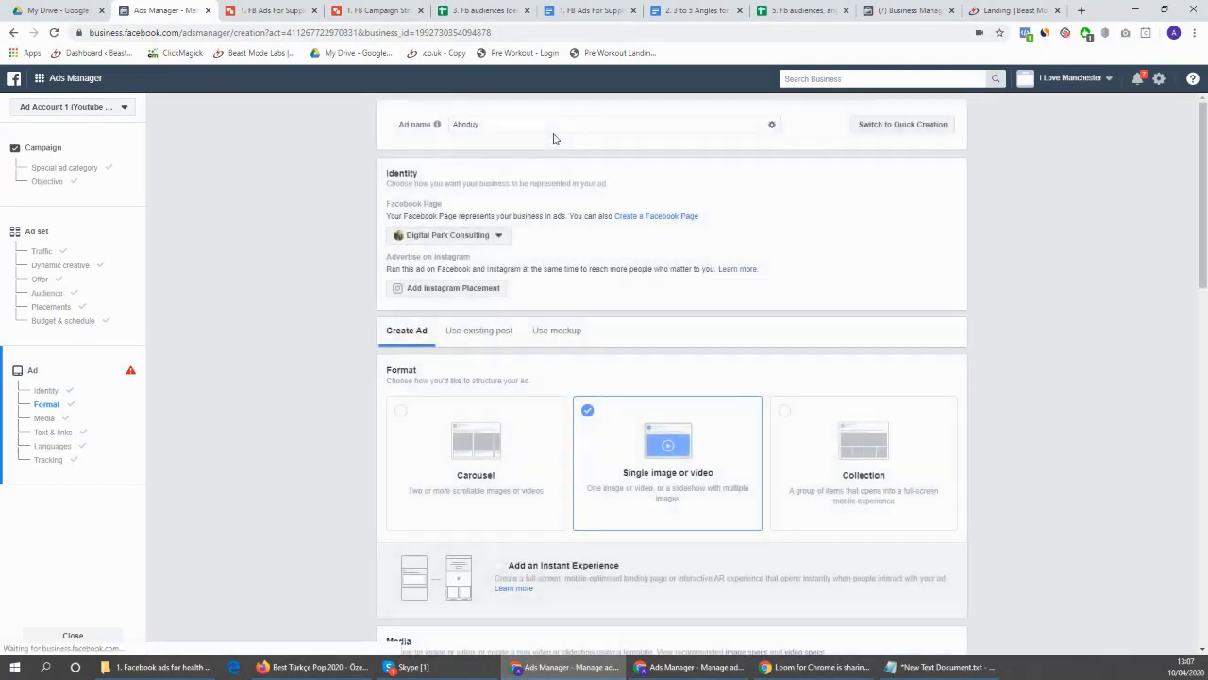
{"action": "scroll", "coordinate": [563, 141], "scroll_direction": "up", "scroll_amount": 1}
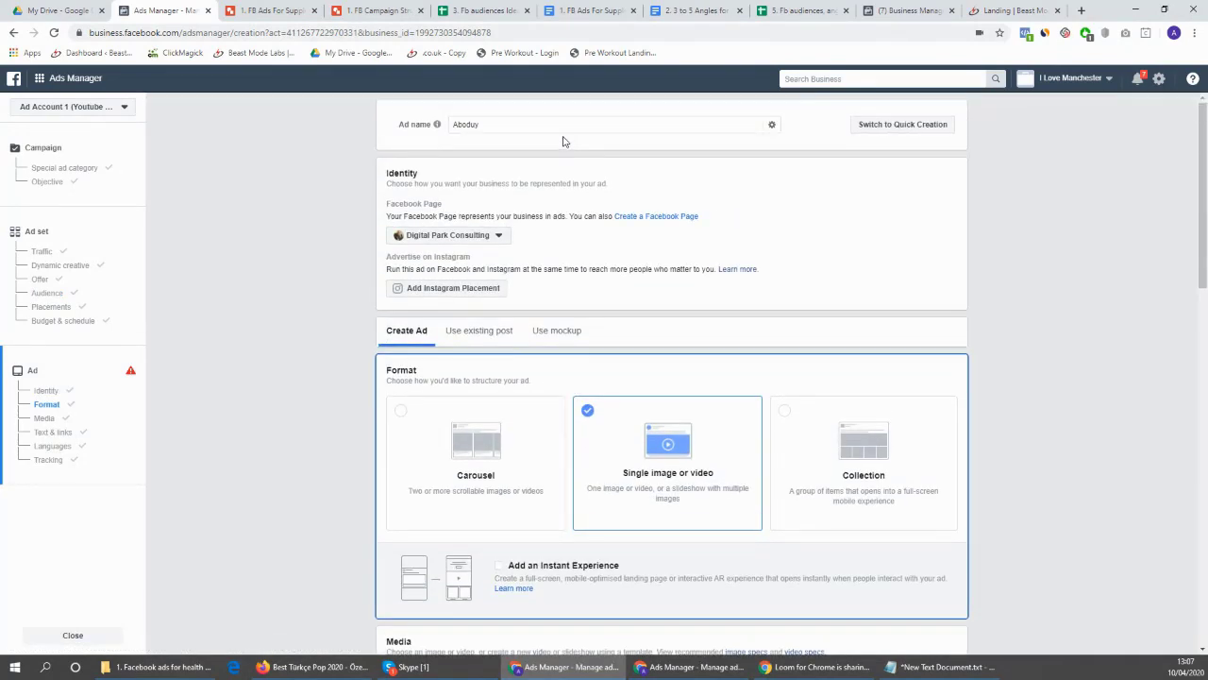
{"action": "left_click_drag", "start_coordinate": [557, 124], "coordinate": [331, 129]}
{"action": "key", "text": "ctrl+v"}
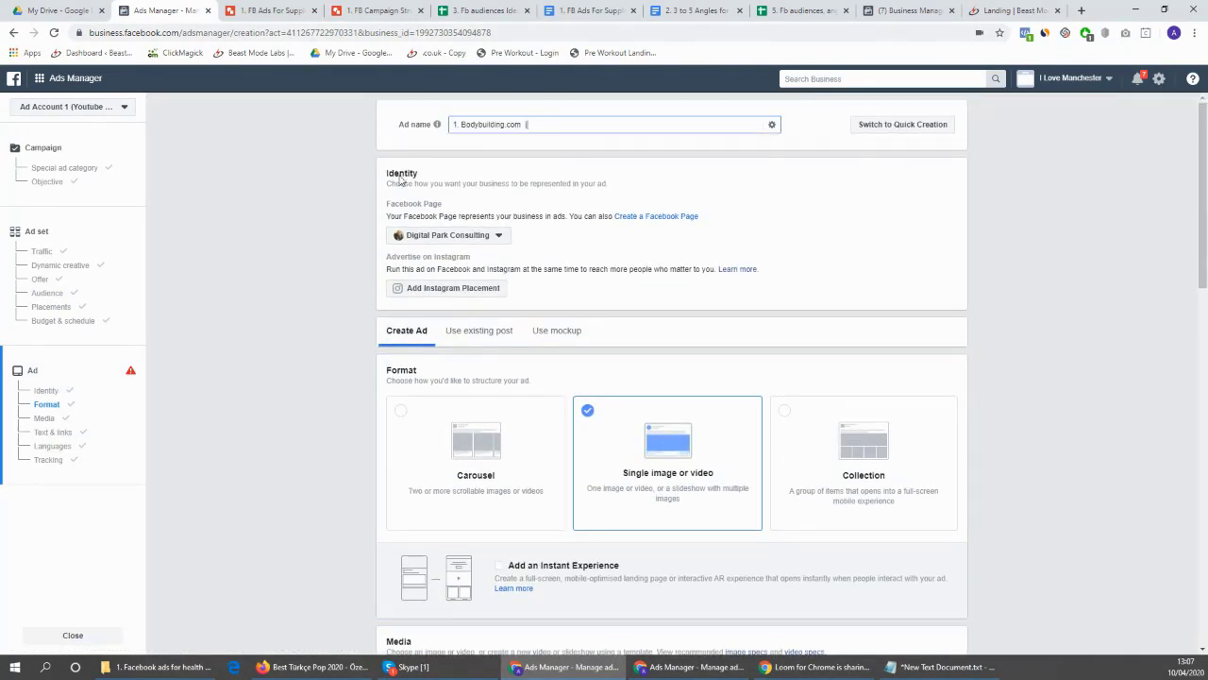
{"action": "left_click", "coordinate": [1045, 201]}
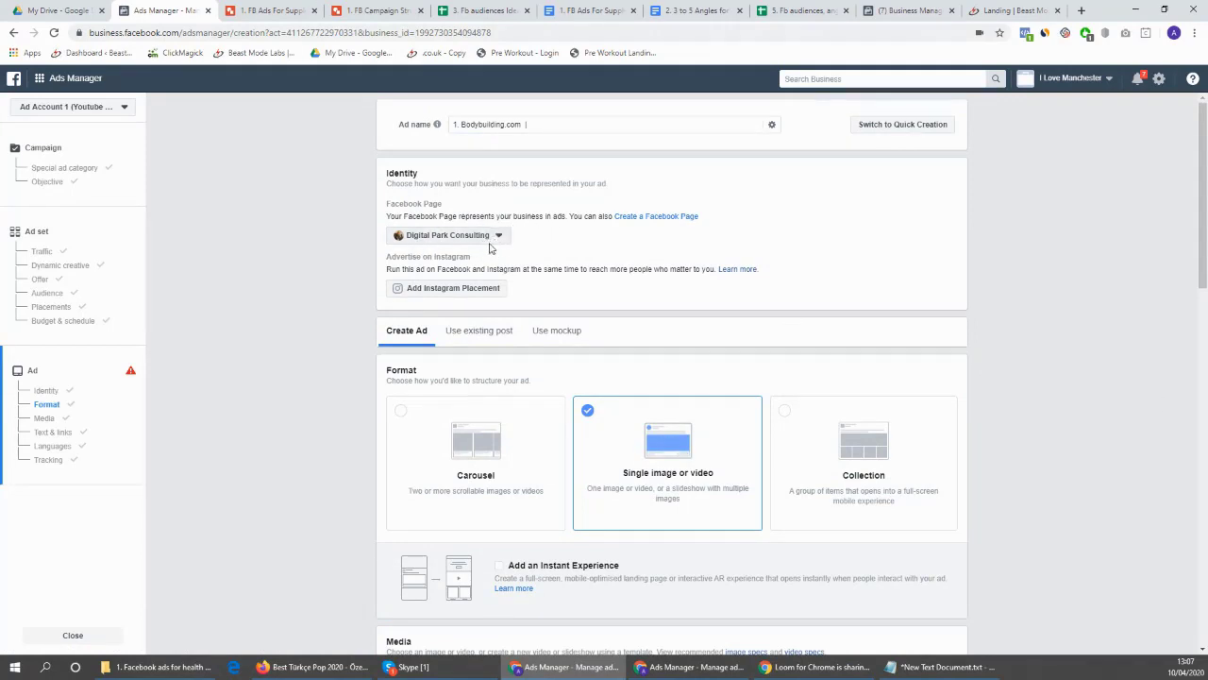
Look at the existing post and mockup options for the ad, and return to creating a new ad with its format choices
{"action": "scroll", "coordinate": [579, 258], "scroll_direction": "down", "scroll_amount": 1}
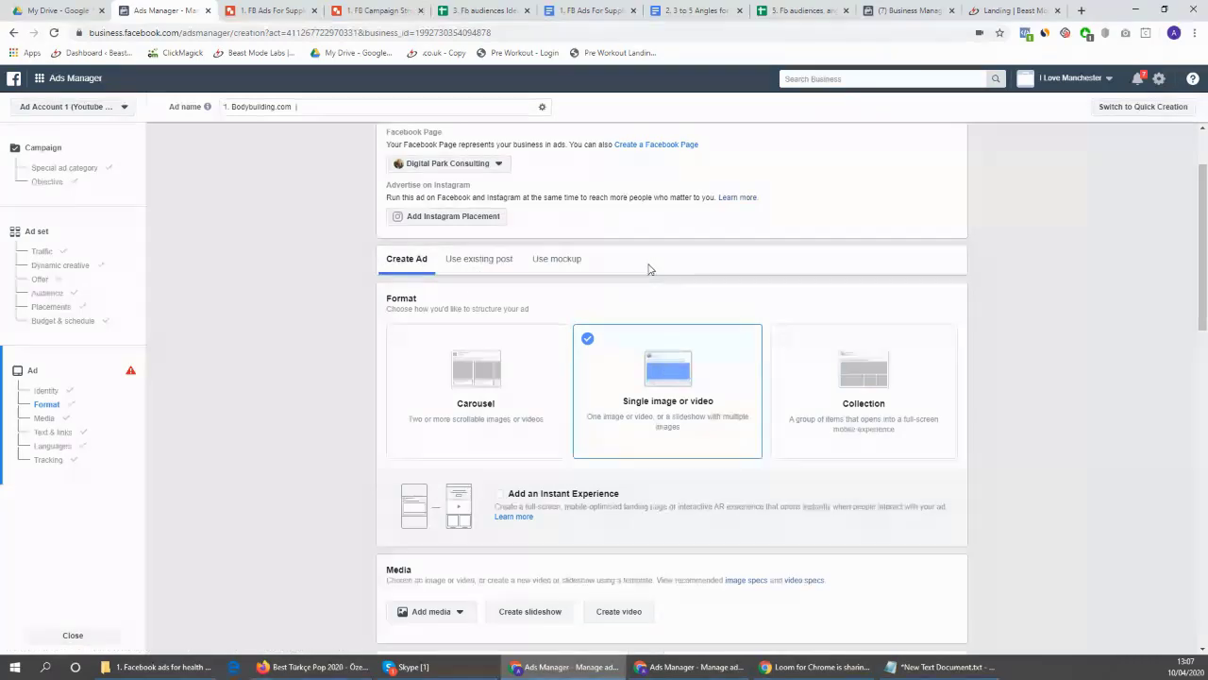
{"action": "left_click", "coordinate": [488, 267]}
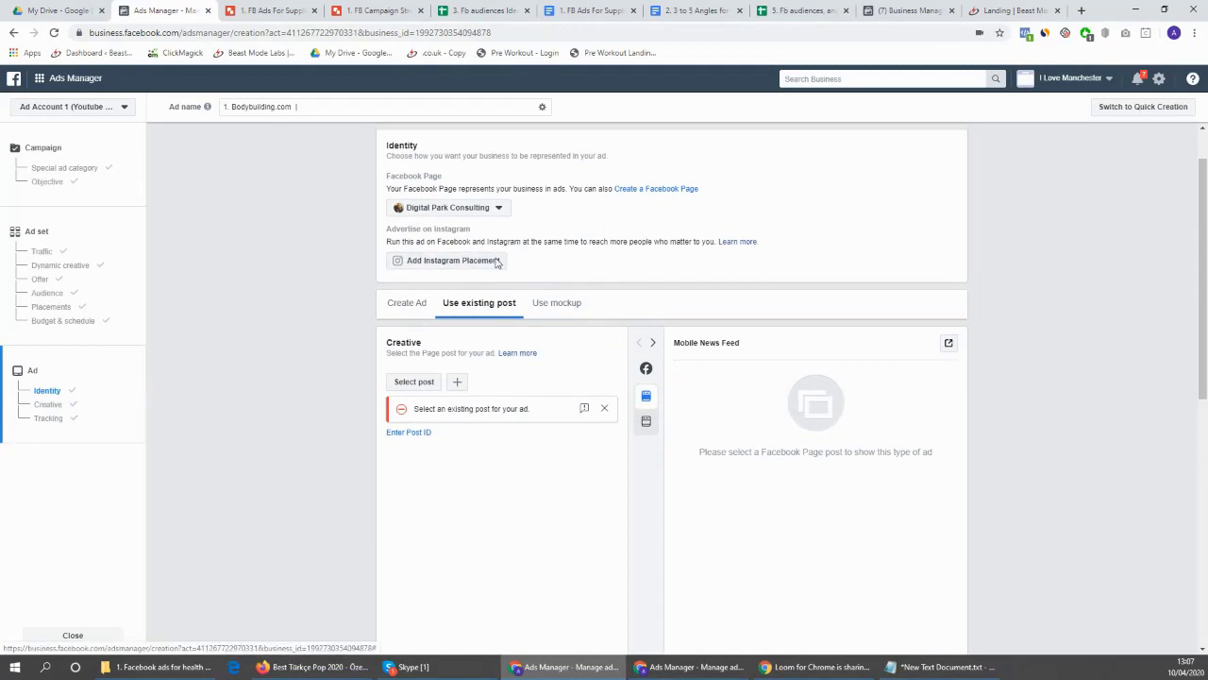
{"action": "left_click", "coordinate": [559, 304]}
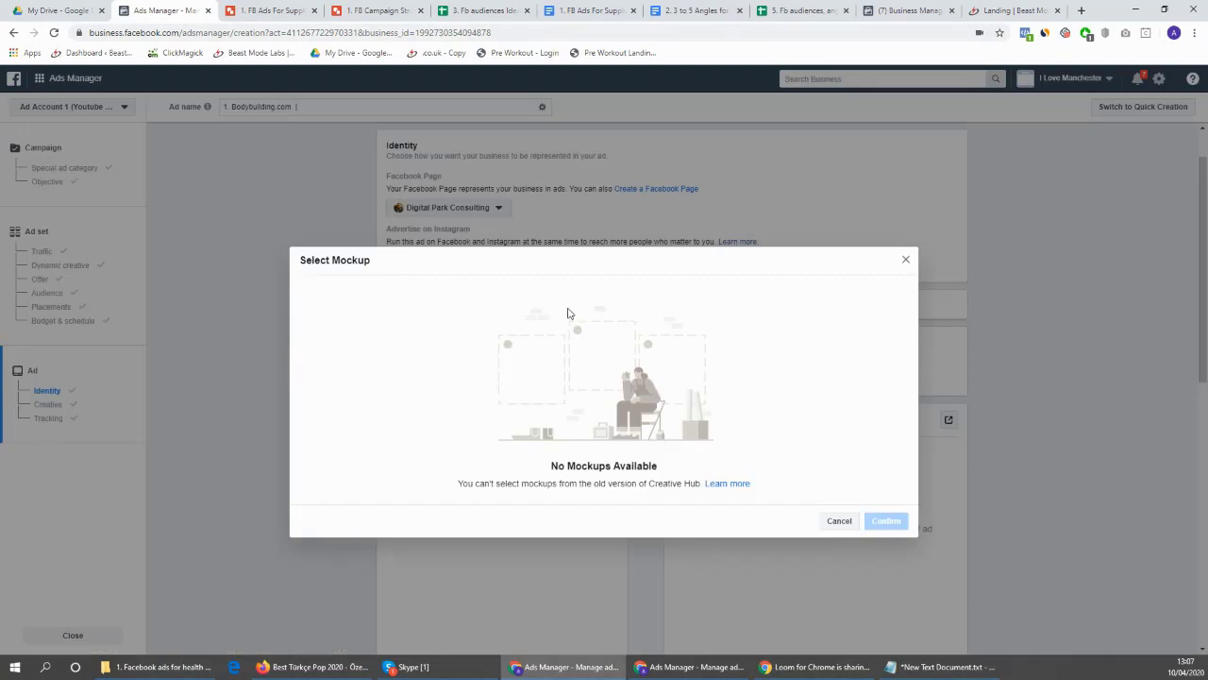
{"action": "left_click", "coordinate": [904, 259]}
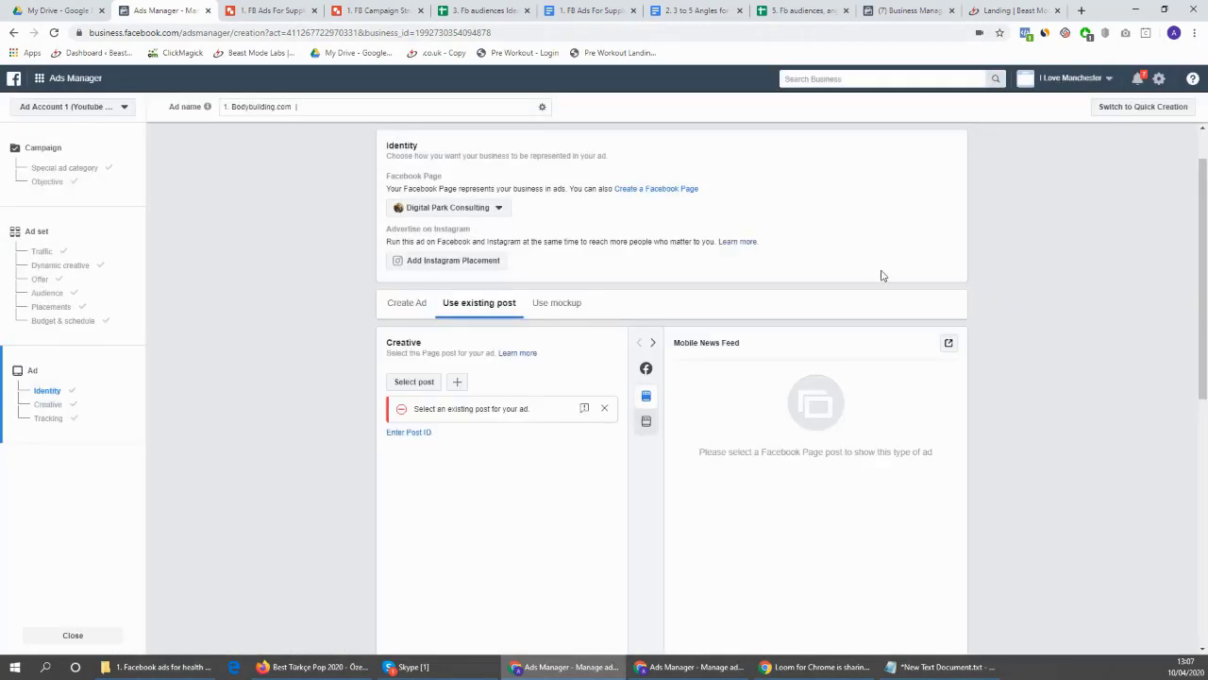
{"action": "left_click", "coordinate": [413, 307]}
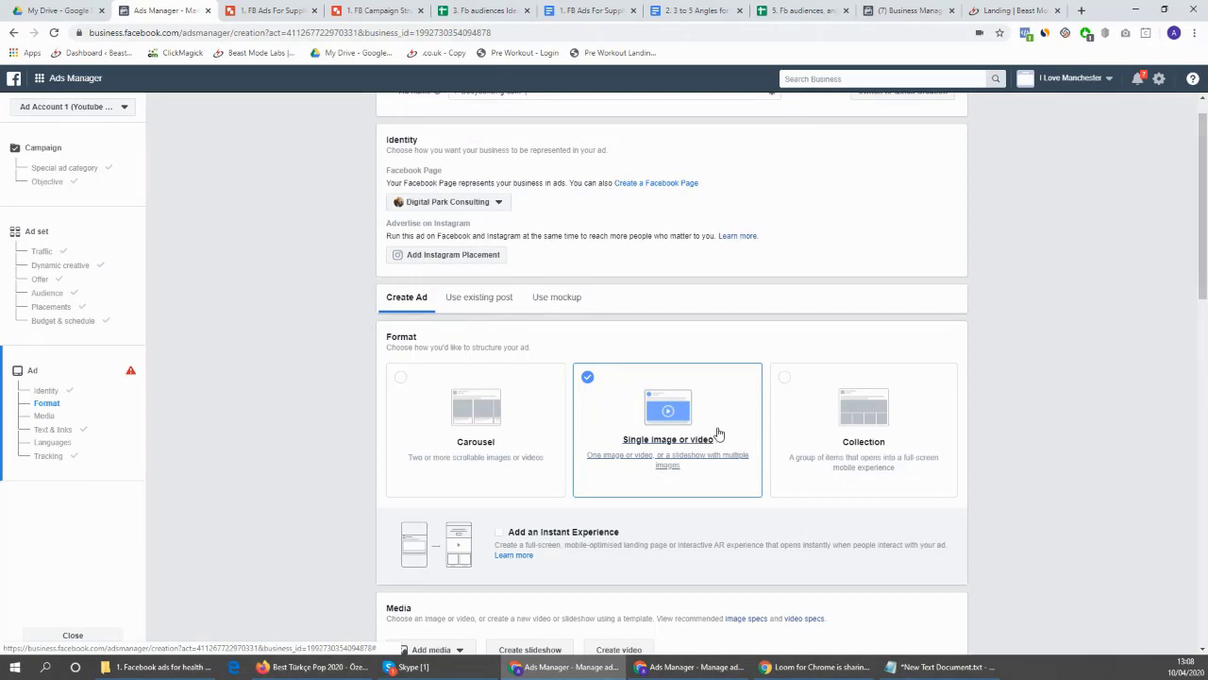
{"action": "scroll", "coordinate": [714, 431], "scroll_direction": "down", "scroll_amount": 1}
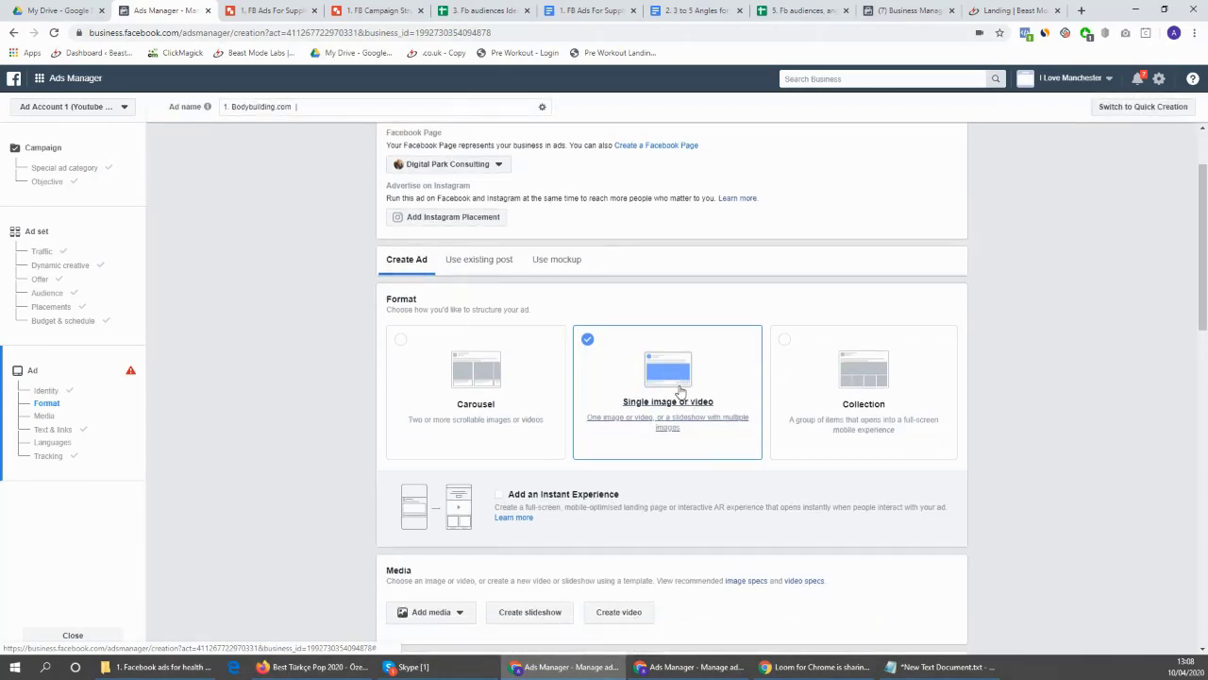
{"action": "scroll", "coordinate": [660, 406], "scroll_direction": "down", "scroll_amount": 1}
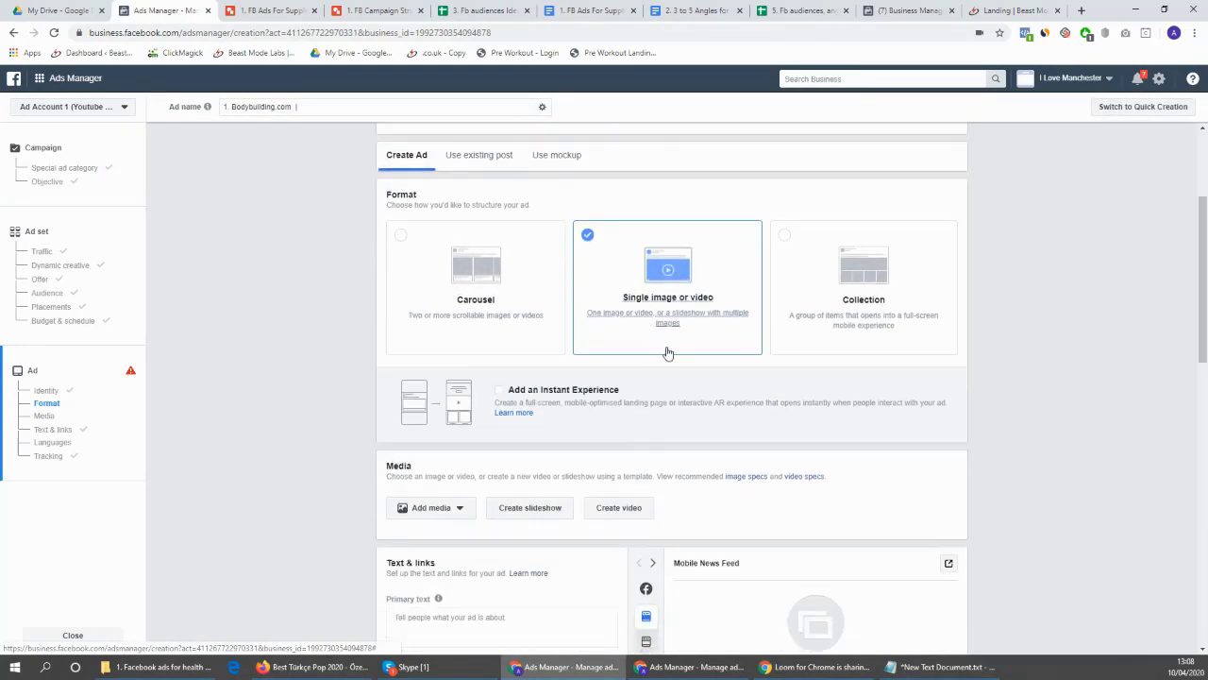
Open the account image library for the media of the single image ad
{"action": "scroll", "coordinate": [667, 350], "scroll_direction": "down", "scroll_amount": 1}
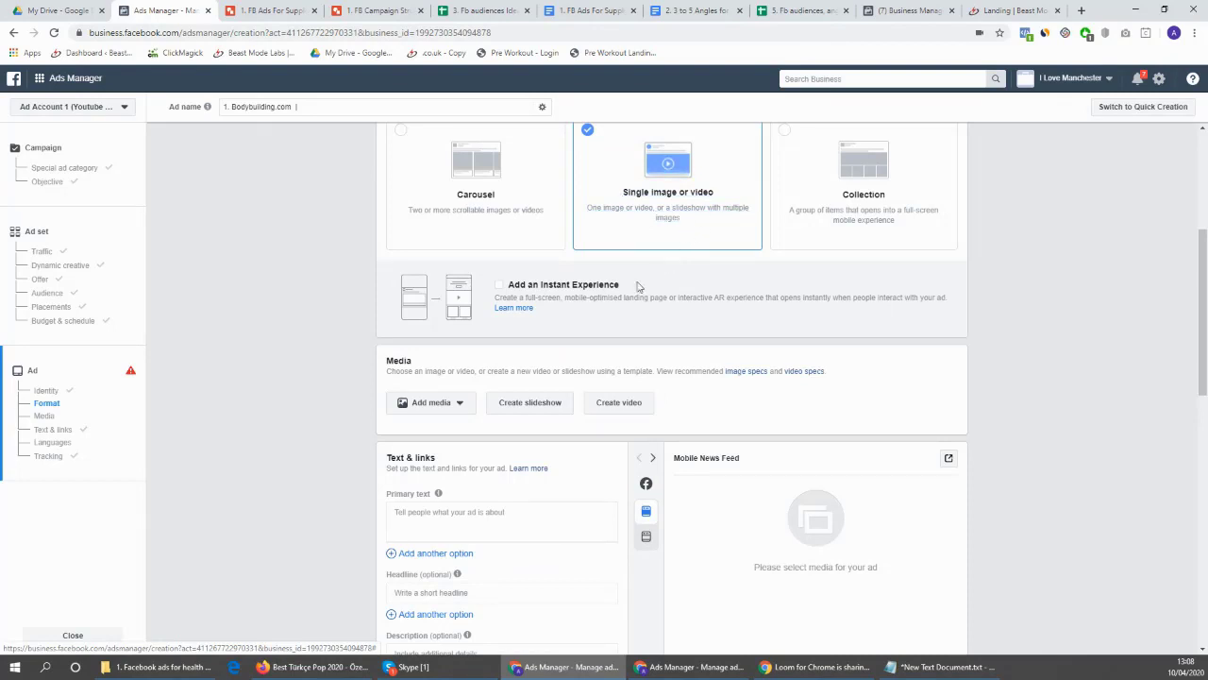
{"action": "scroll", "coordinate": [446, 404], "scroll_direction": "down", "scroll_amount": 1}
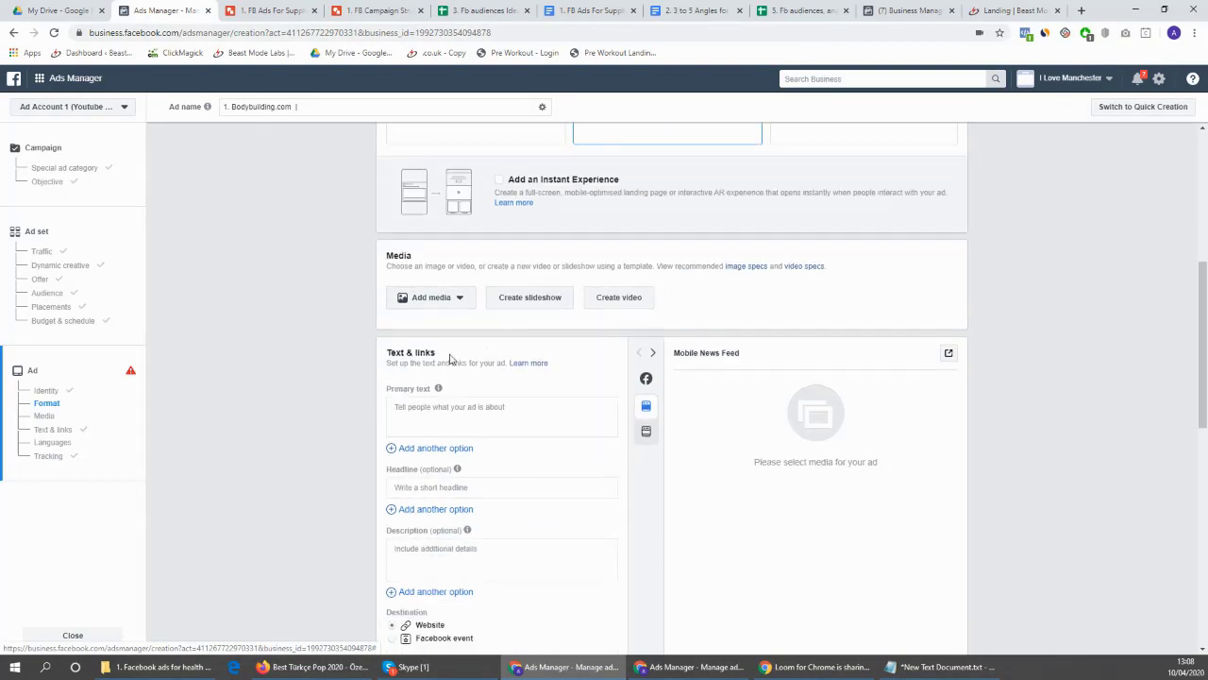
{"action": "left_click", "coordinate": [451, 302]}
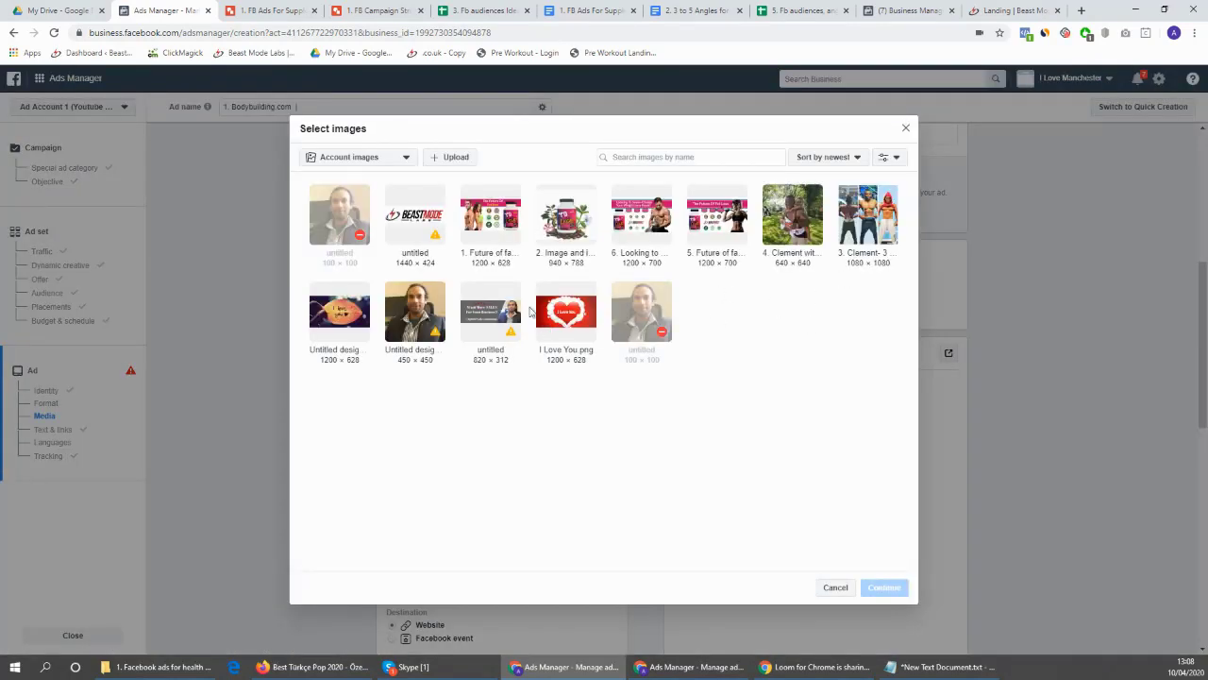
Check the first image's name in the supplement ads document and add the "1. Future of fatloss- men and woman" image to the ad
{"action": "left_click", "coordinate": [585, 7]}
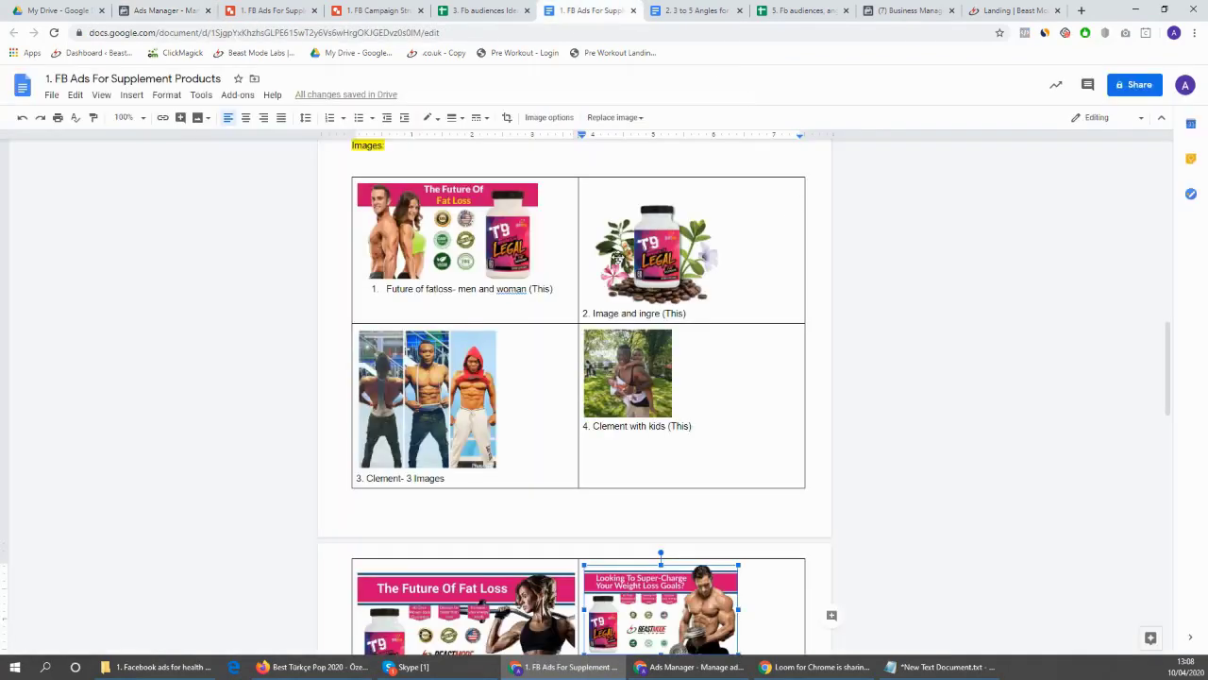
{"action": "scroll", "coordinate": [503, 364], "scroll_direction": "up", "scroll_amount": 2}
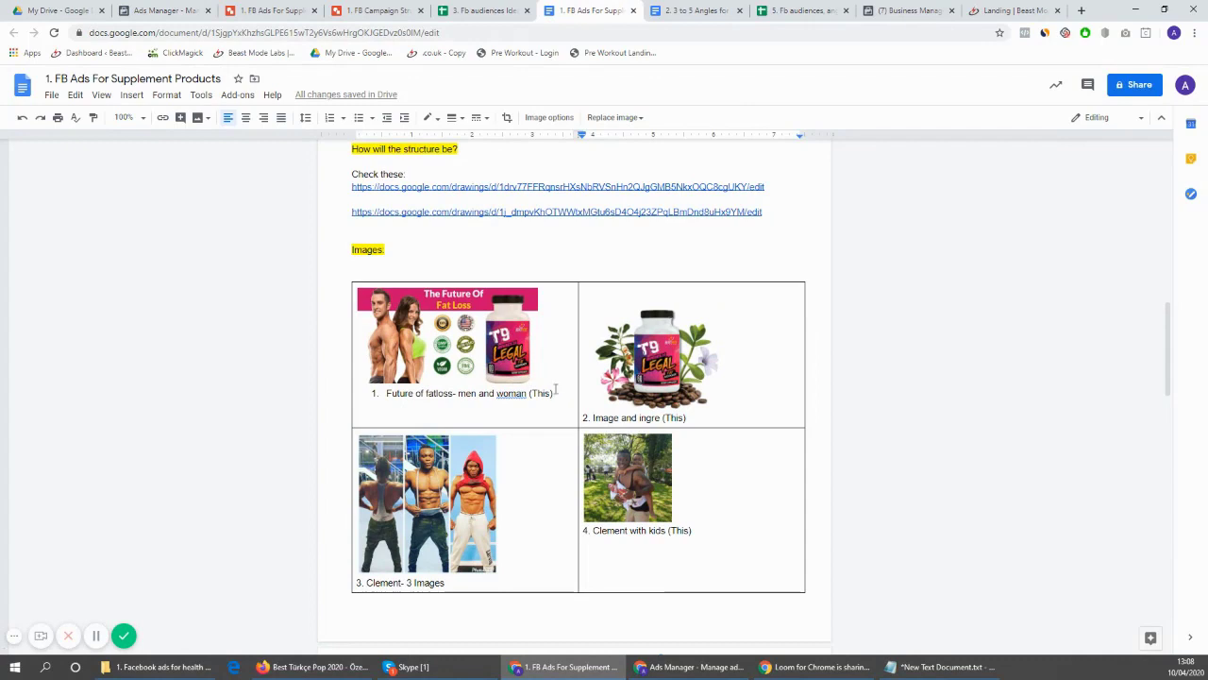
{"action": "left_click_drag", "start_coordinate": [556, 389], "coordinate": [382, 391]}
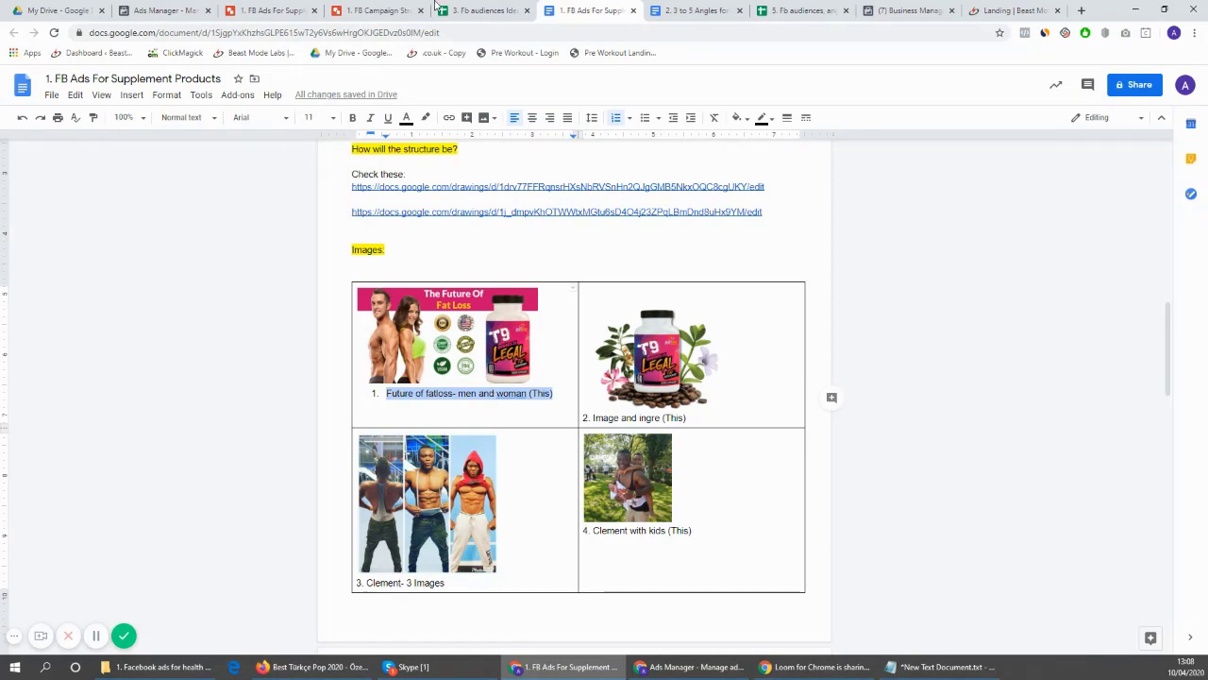
{"action": "left_click", "coordinate": [925, 8]}
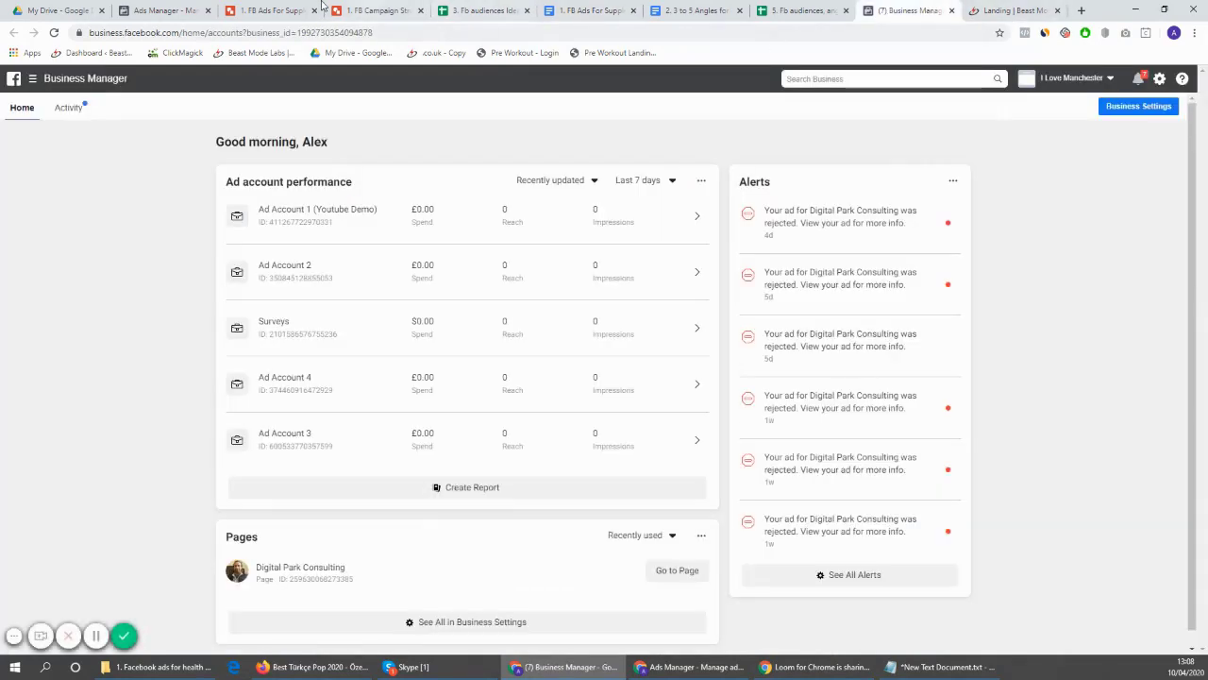
{"action": "left_click", "coordinate": [200, 7]}
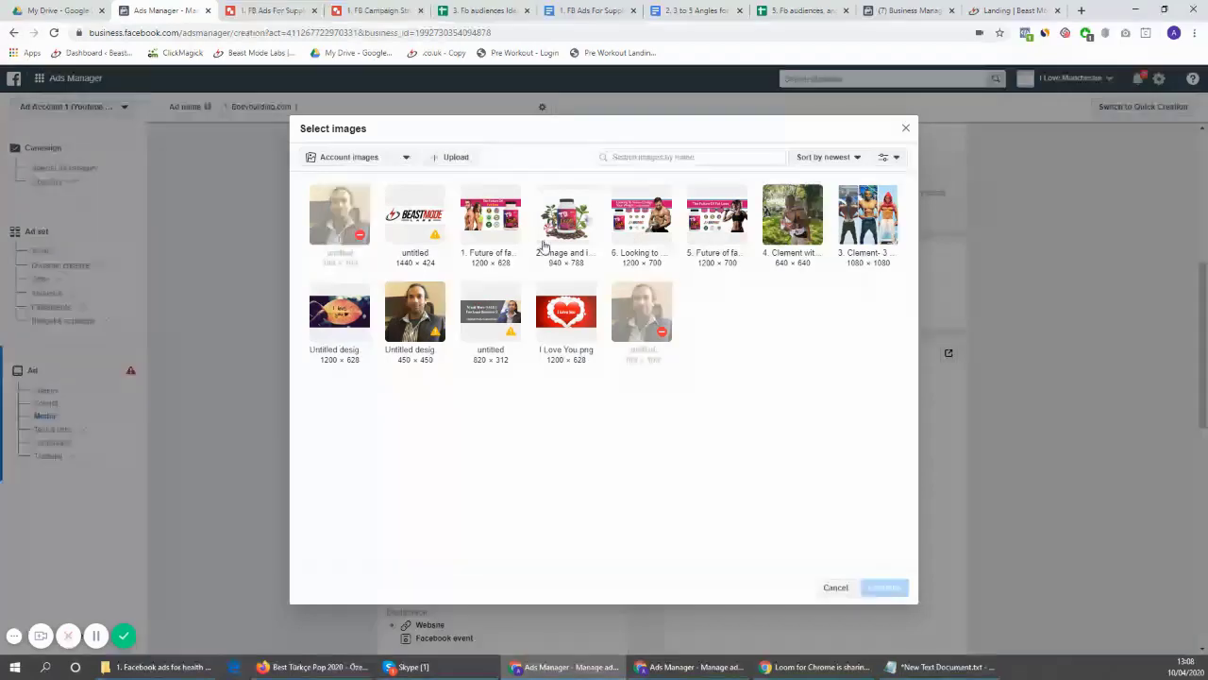
{"action": "left_click", "coordinate": [489, 239]}
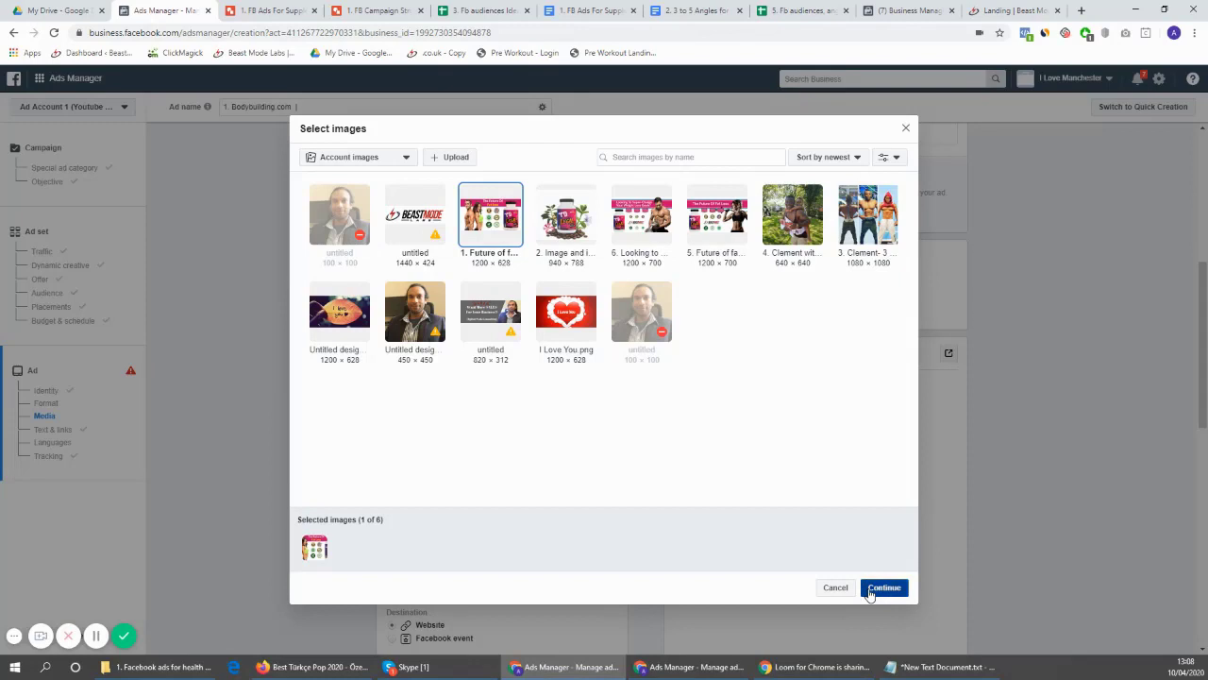
{"action": "left_click", "coordinate": [860, 587]}
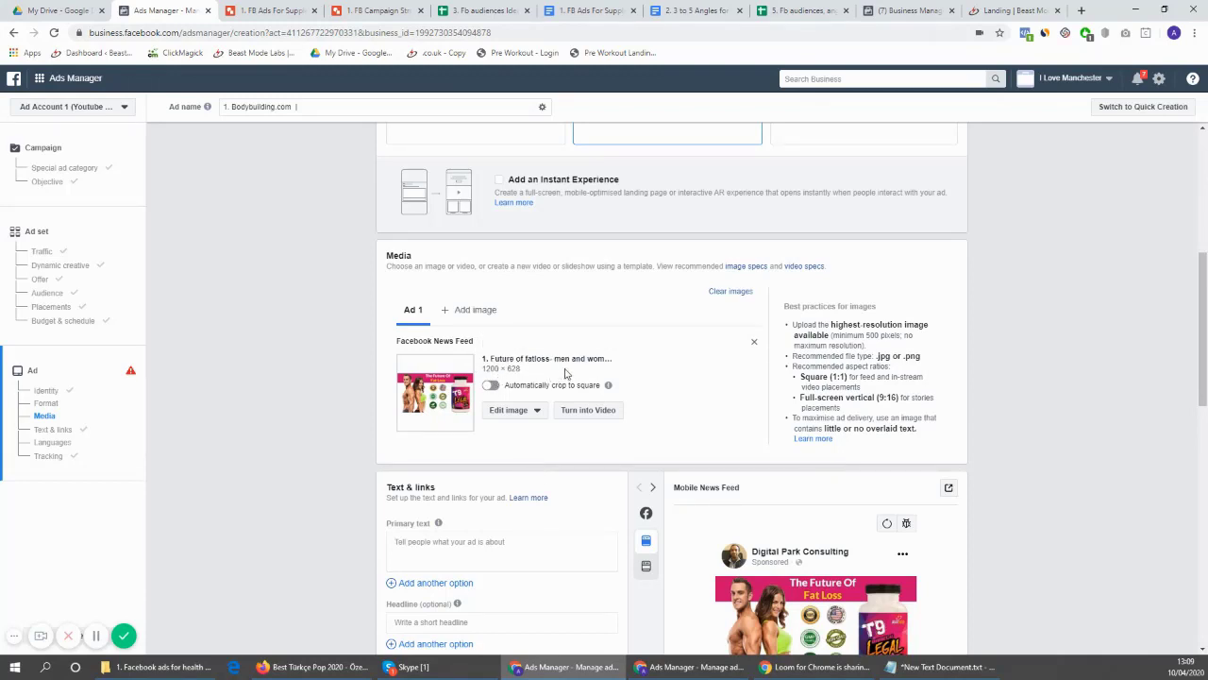
Copy the Angle 1 ad copy, from "New Product!!" through "60 Days Money Back Guarantee", from the angles document into the ad's primary text
{"action": "scroll", "coordinate": [613, 217], "scroll_direction": "up", "scroll_amount": 1}
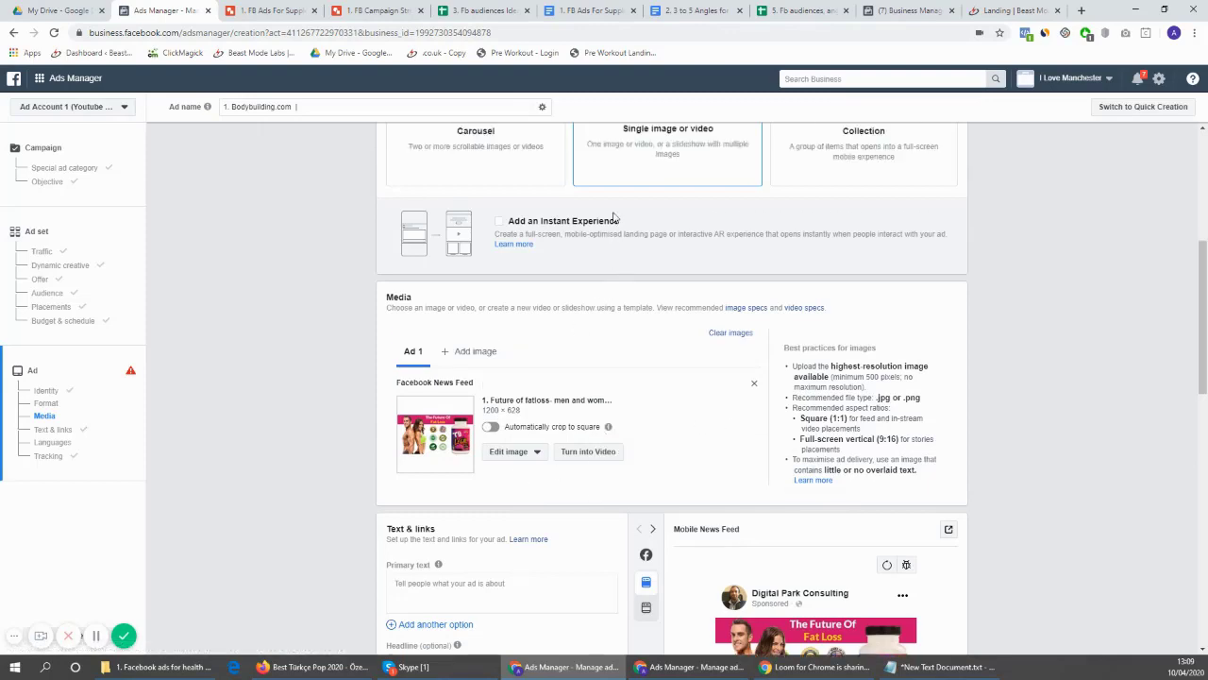
{"action": "scroll", "coordinate": [614, 217], "scroll_direction": "down", "scroll_amount": 4}
{"action": "scroll", "coordinate": [476, 298], "scroll_direction": "up", "scroll_amount": 2}
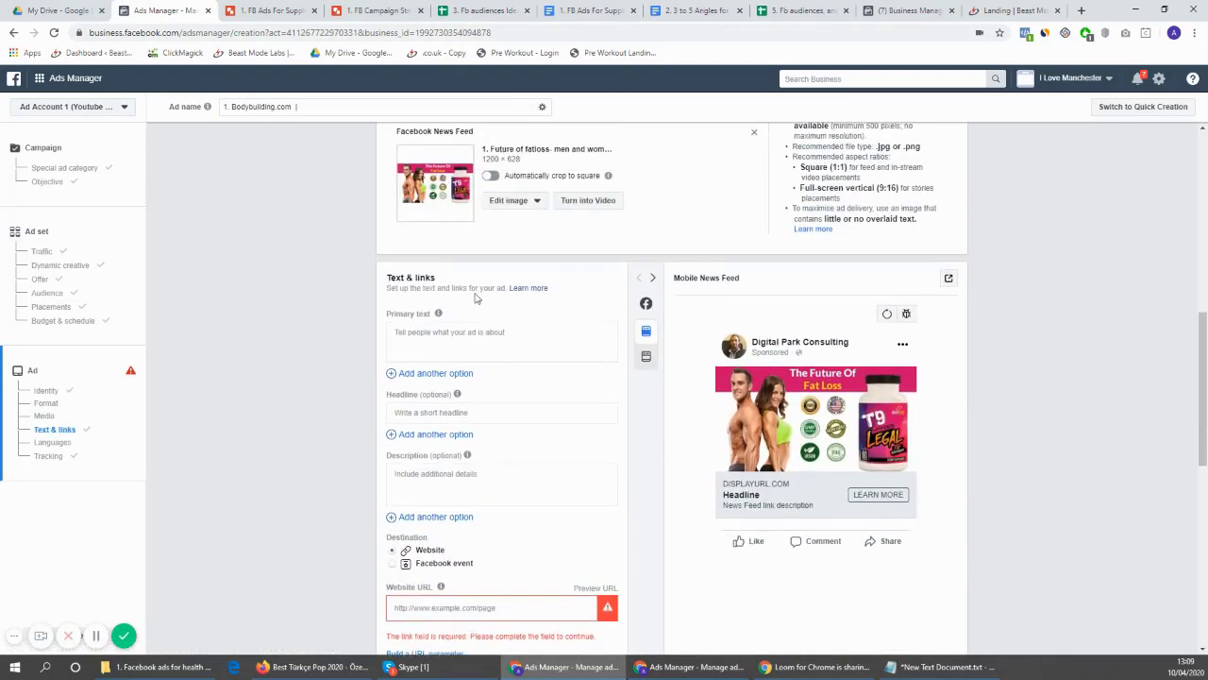
{"action": "left_click", "coordinate": [463, 342]}
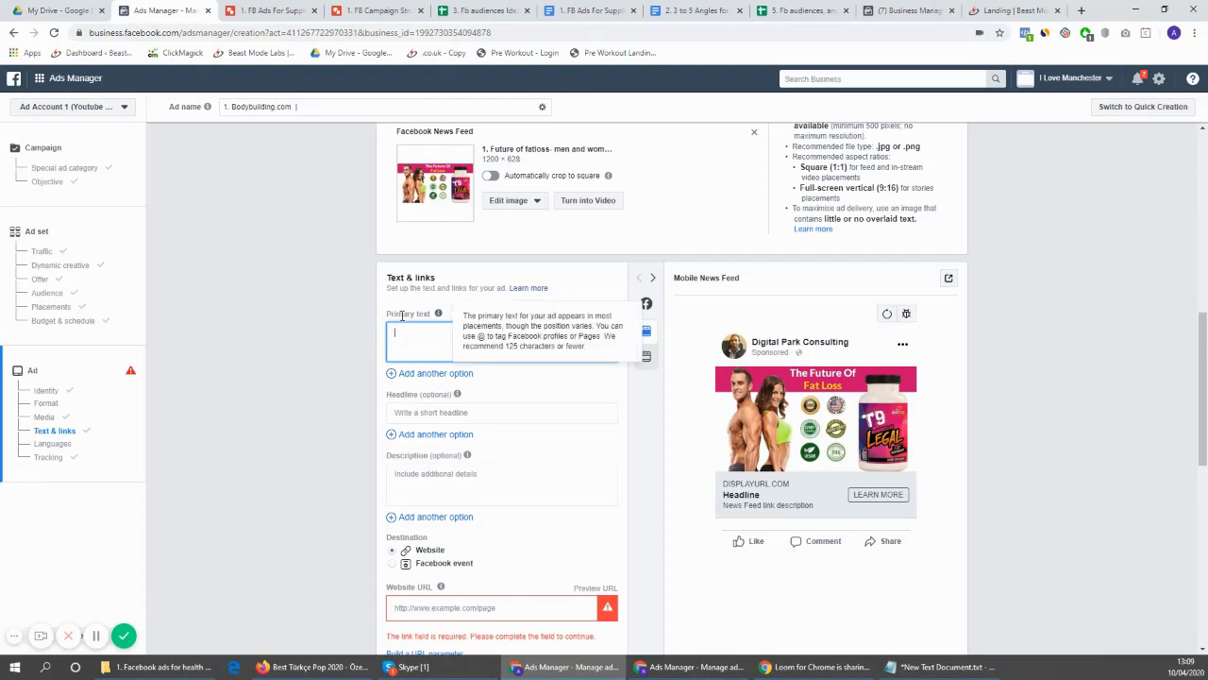
{"action": "left_click", "coordinate": [575, 10]}
{"action": "left_click", "coordinate": [698, 10]}
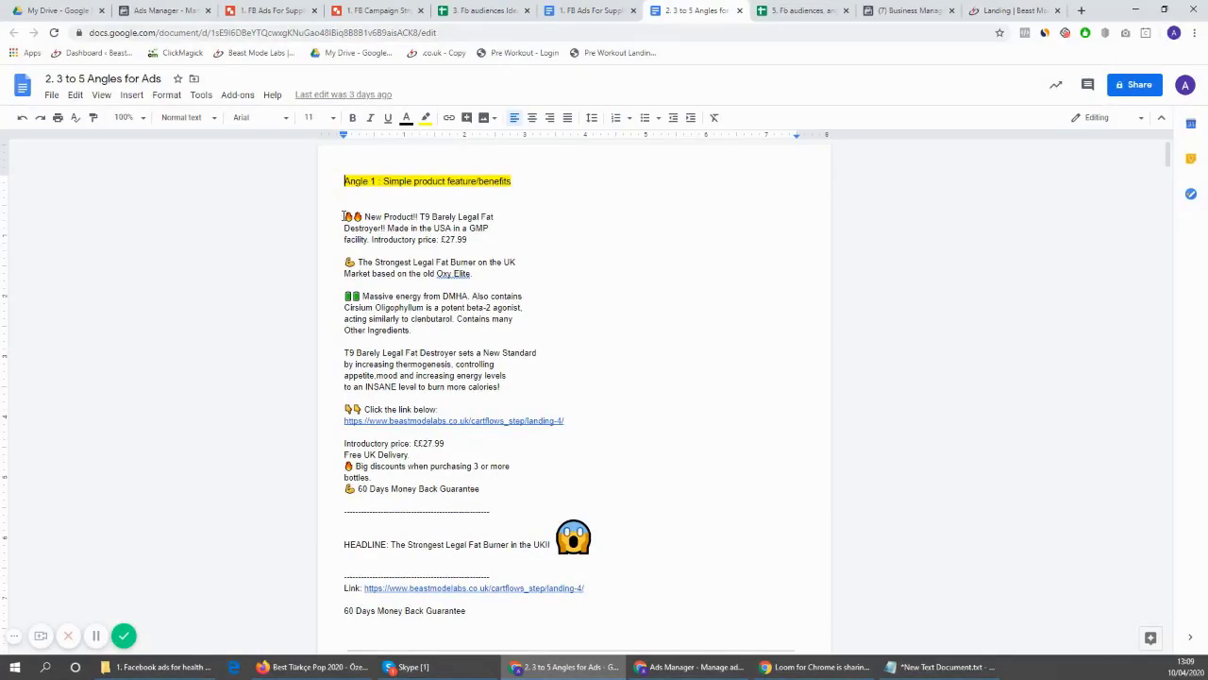
{"action": "left_click_drag", "start_coordinate": [345, 216], "coordinate": [566, 487]}
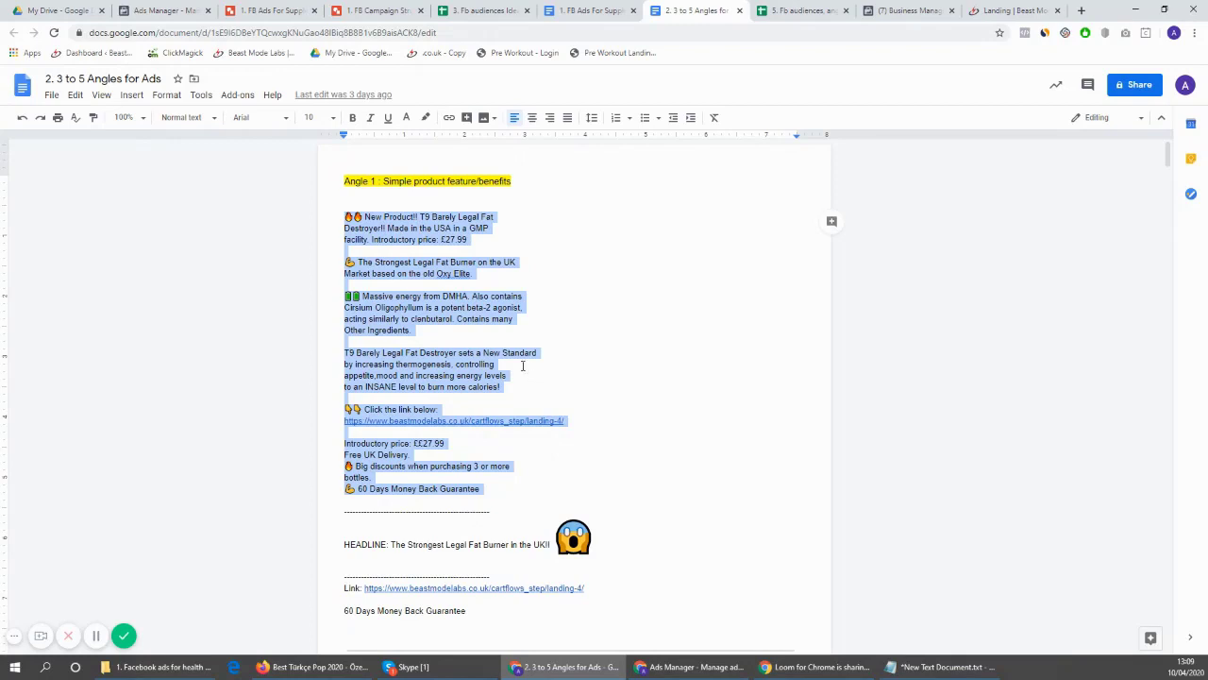
{"action": "right_click", "coordinate": [478, 321]}
{"action": "left_click", "coordinate": [510, 353]}
{"action": "left_click", "coordinate": [165, 10]}
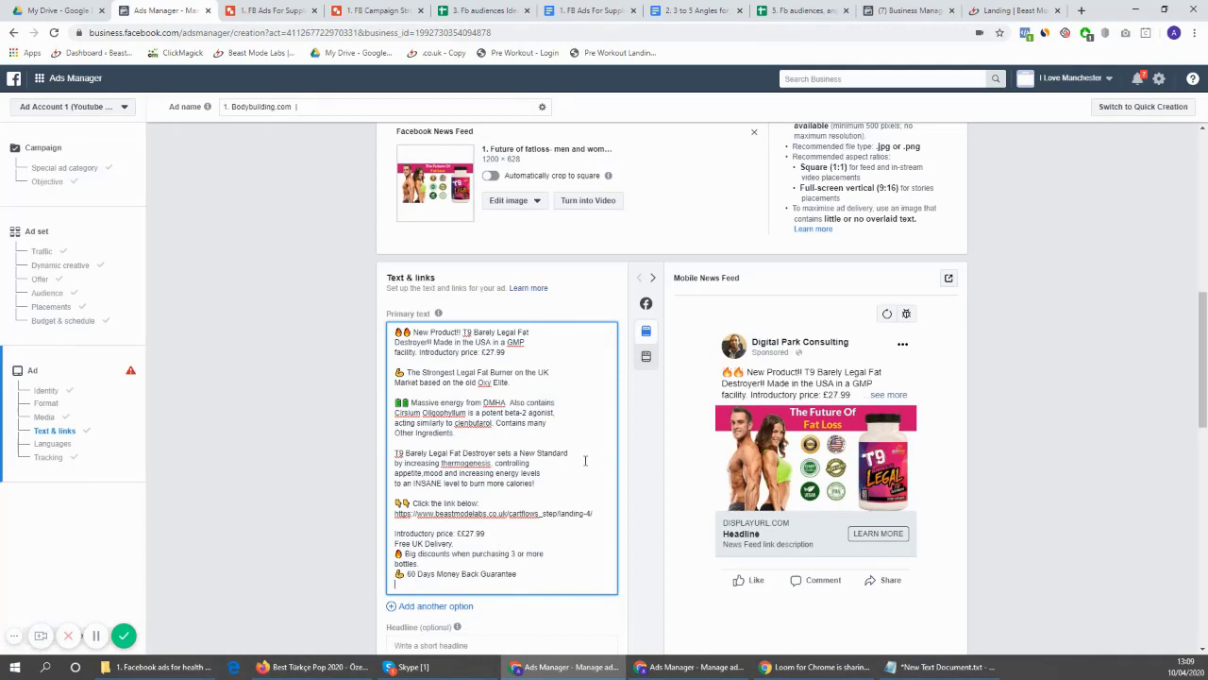
{"action": "left_click_drag", "start_coordinate": [590, 514], "coordinate": [392, 514]}
{"action": "left_click", "coordinate": [350, 459]}
Set the ad headline to "Is This The Strongest Legal Fat Burner in the UK!!?" followed by the shocked-face emoji
{"action": "scroll", "coordinate": [350, 459], "scroll_direction": "down", "scroll_amount": 5}
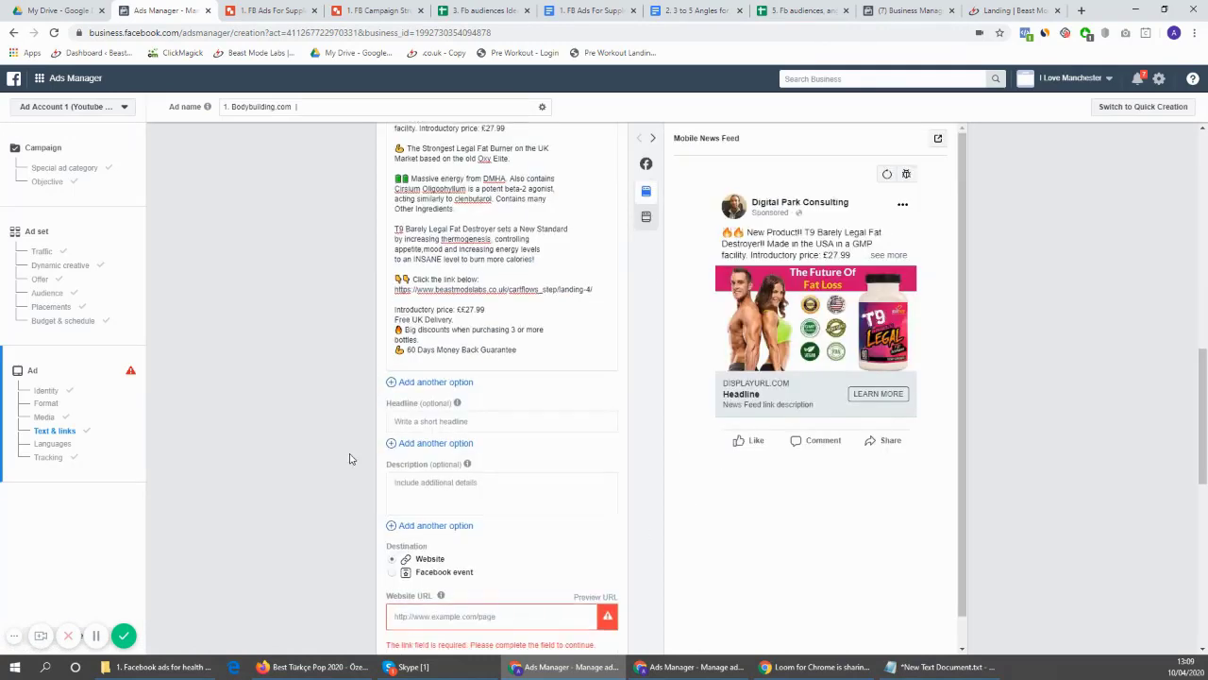
{"action": "triple_click", "coordinate": [601, 198]}
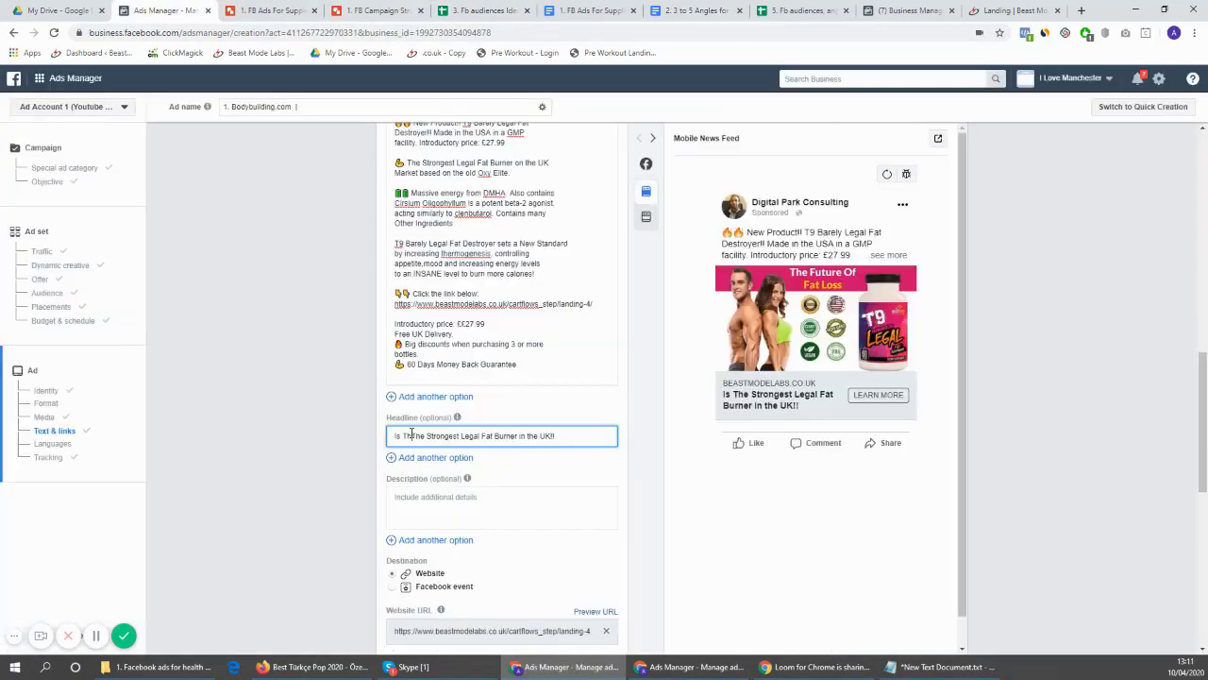
{"action": "type", "text": "This The Strongest Legal Fat Burner in the UK!!"}
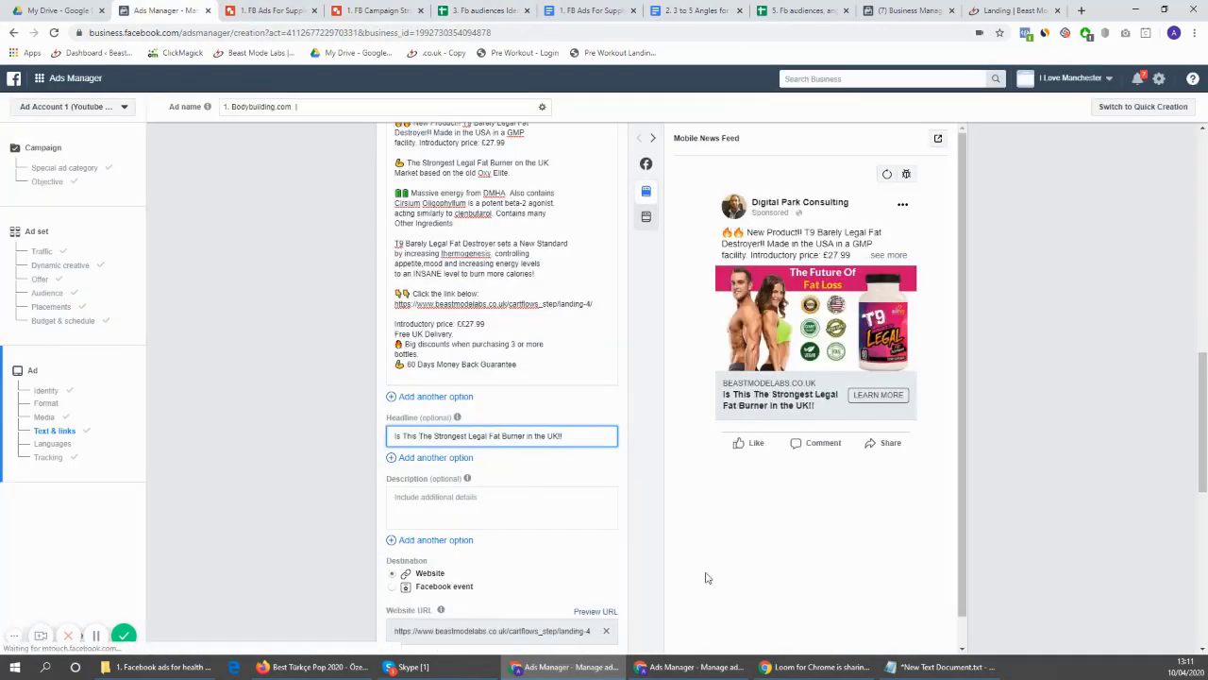
{"action": "left_click", "coordinate": [596, 438]}
{"action": "type", "text": "?"}
{"action": "key", "text": "ctrl+v"}
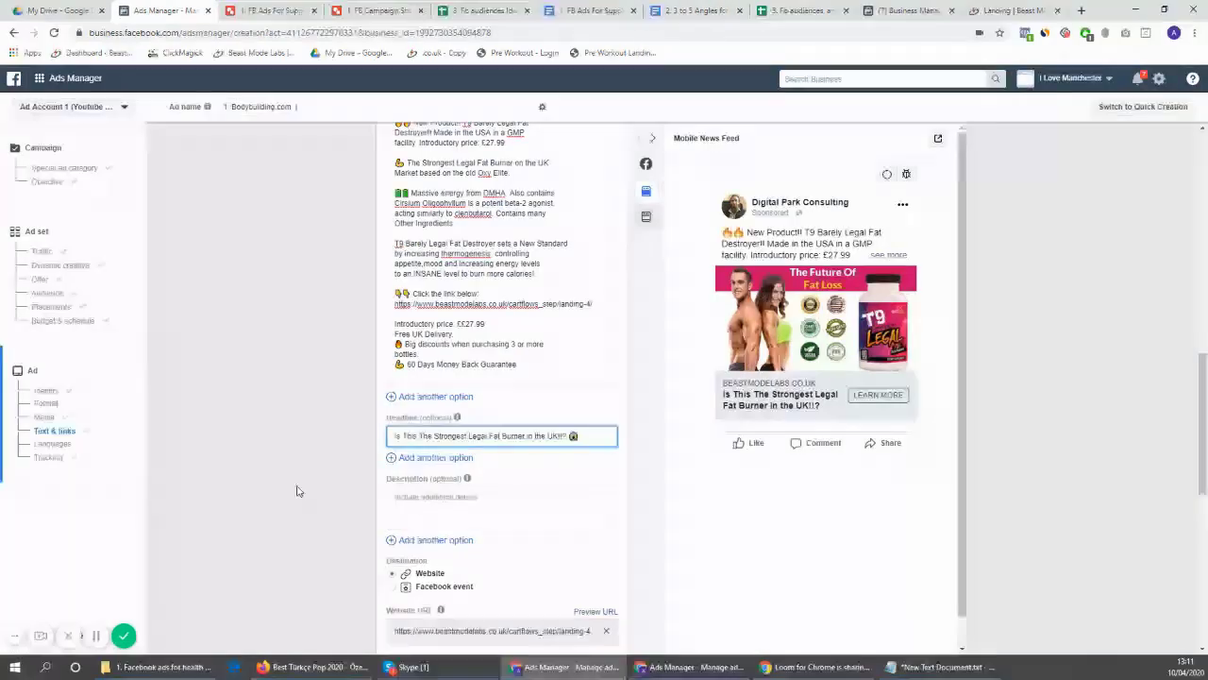
{"action": "left_click", "coordinate": [321, 423]}
Preview the ad in the Desktop News Feed and return to the Mobile News Feed preview
{"action": "scroll", "coordinate": [337, 437], "scroll_direction": "down", "scroll_amount": 1}
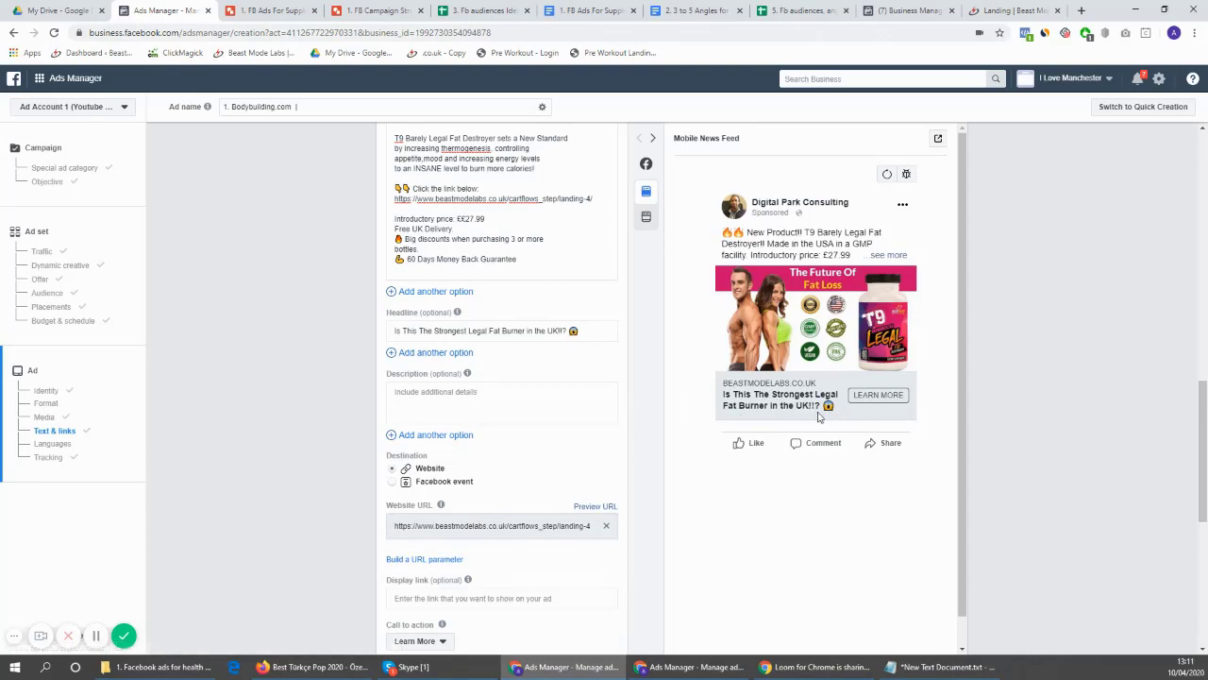
{"action": "mouse_move", "coordinate": [644, 220]}
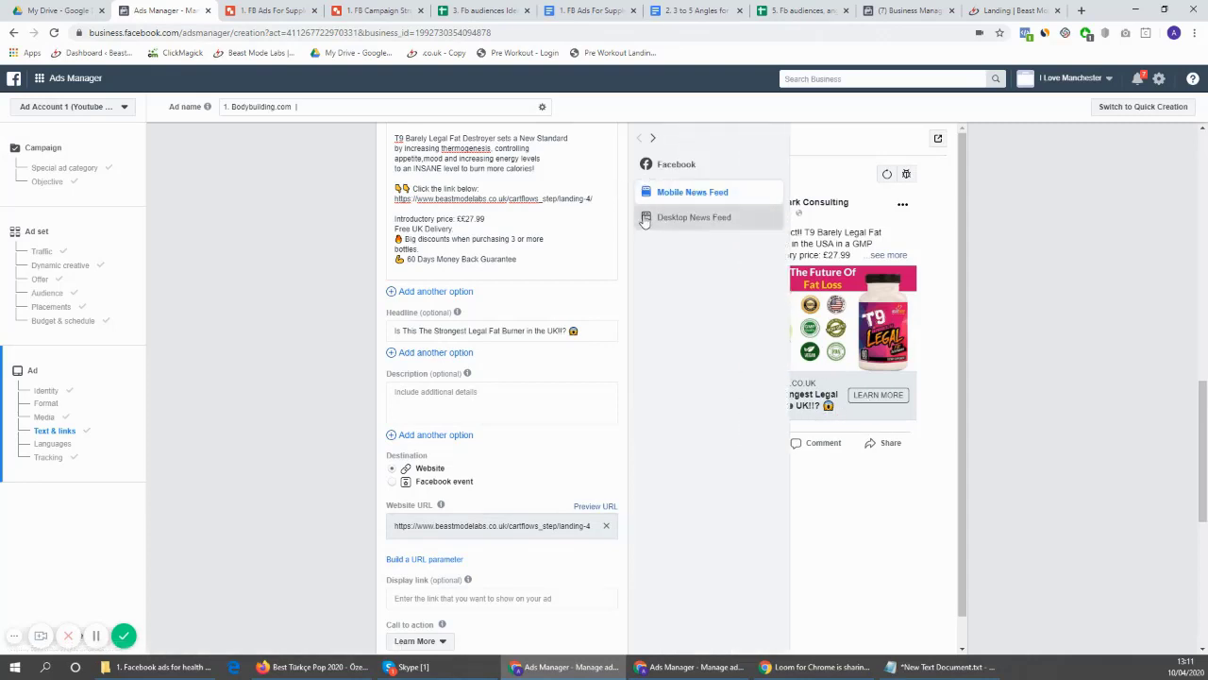
{"action": "left_click", "coordinate": [693, 219]}
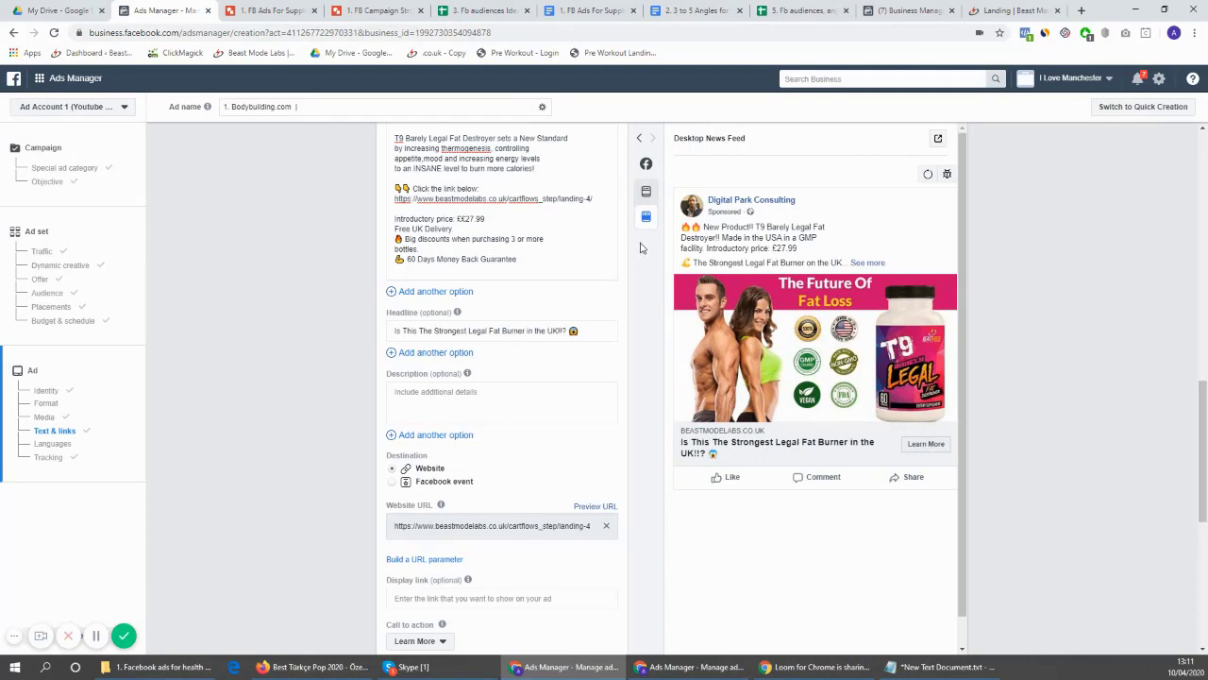
{"action": "mouse_move", "coordinate": [646, 193]}
{"action": "left_click", "coordinate": [692, 192]}
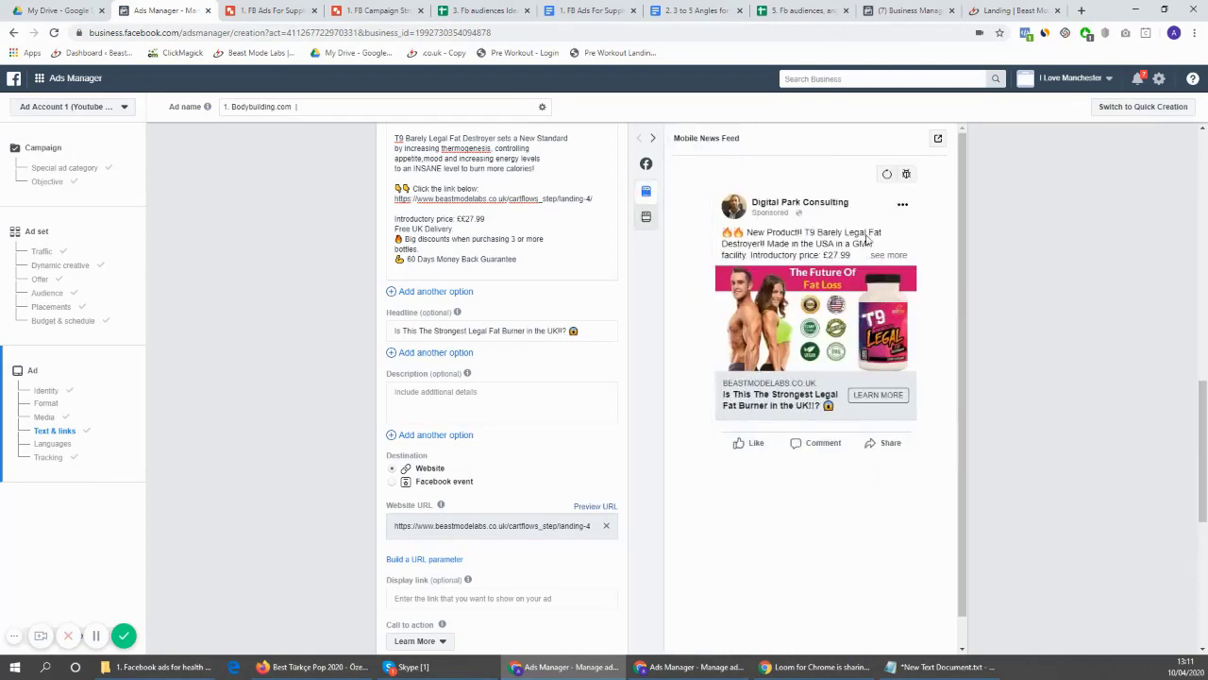
Look through the call-to-action options and set the ad's call to action to No button
{"action": "scroll", "coordinate": [619, 507], "scroll_direction": "down", "scroll_amount": 2}
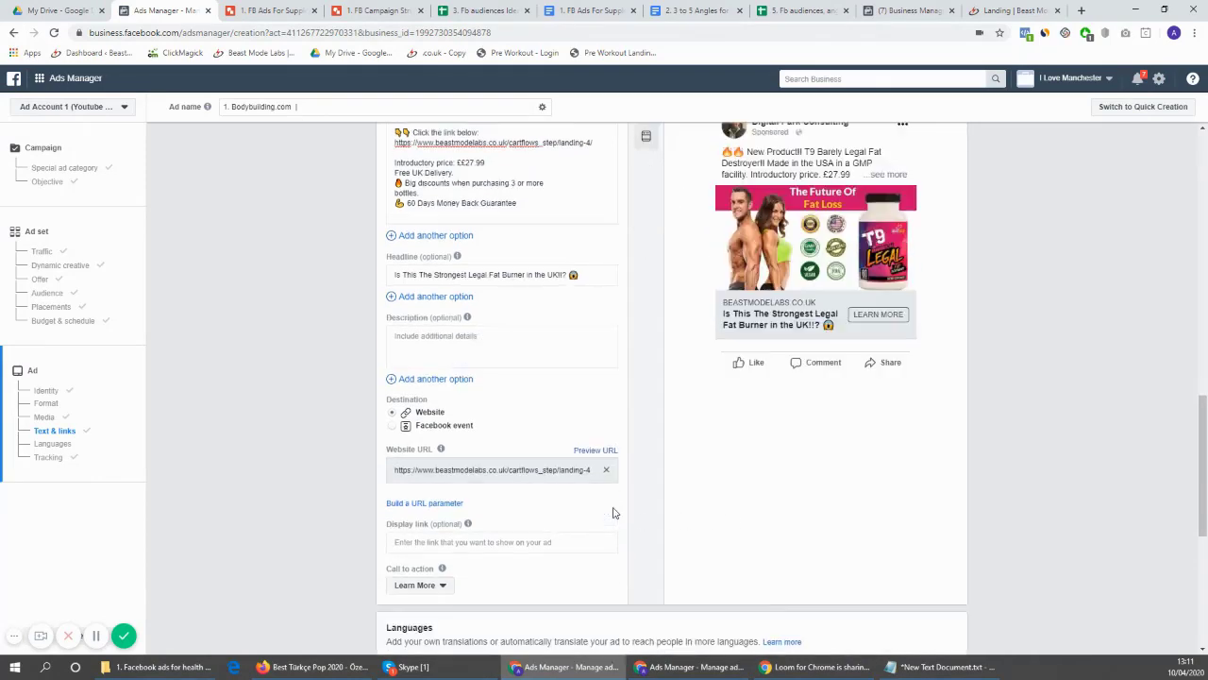
{"action": "left_click", "coordinate": [442, 537]}
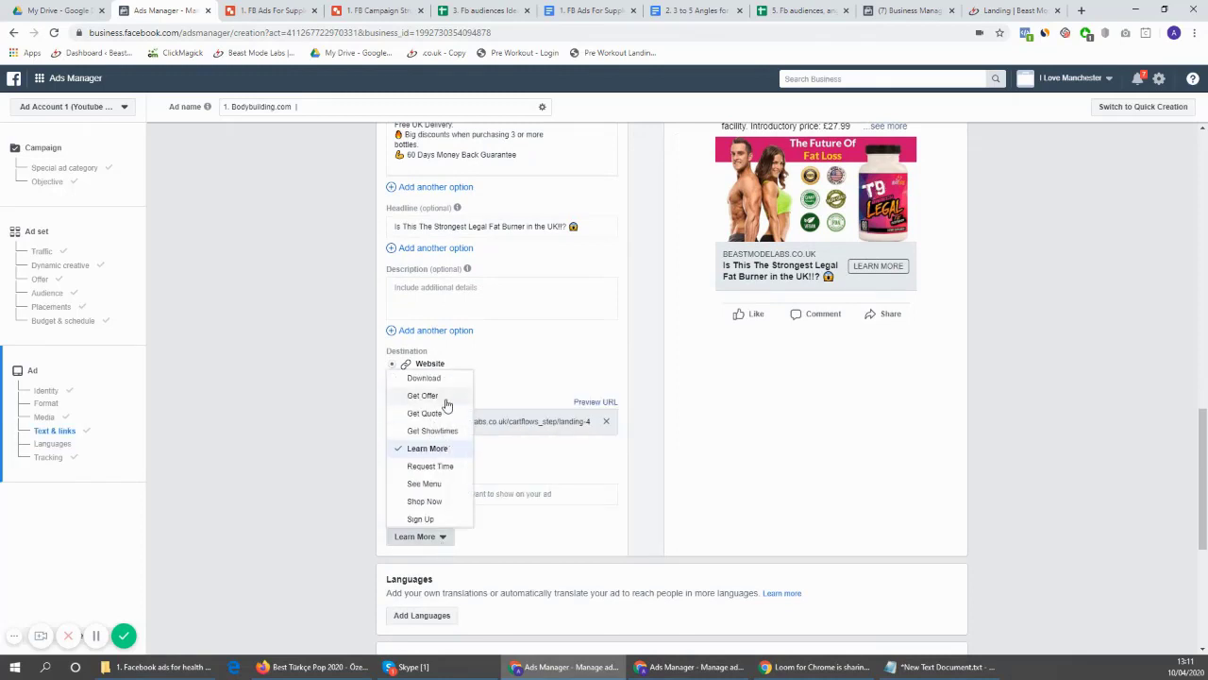
{"action": "scroll", "coordinate": [447, 401], "scroll_direction": "down", "scroll_amount": 1}
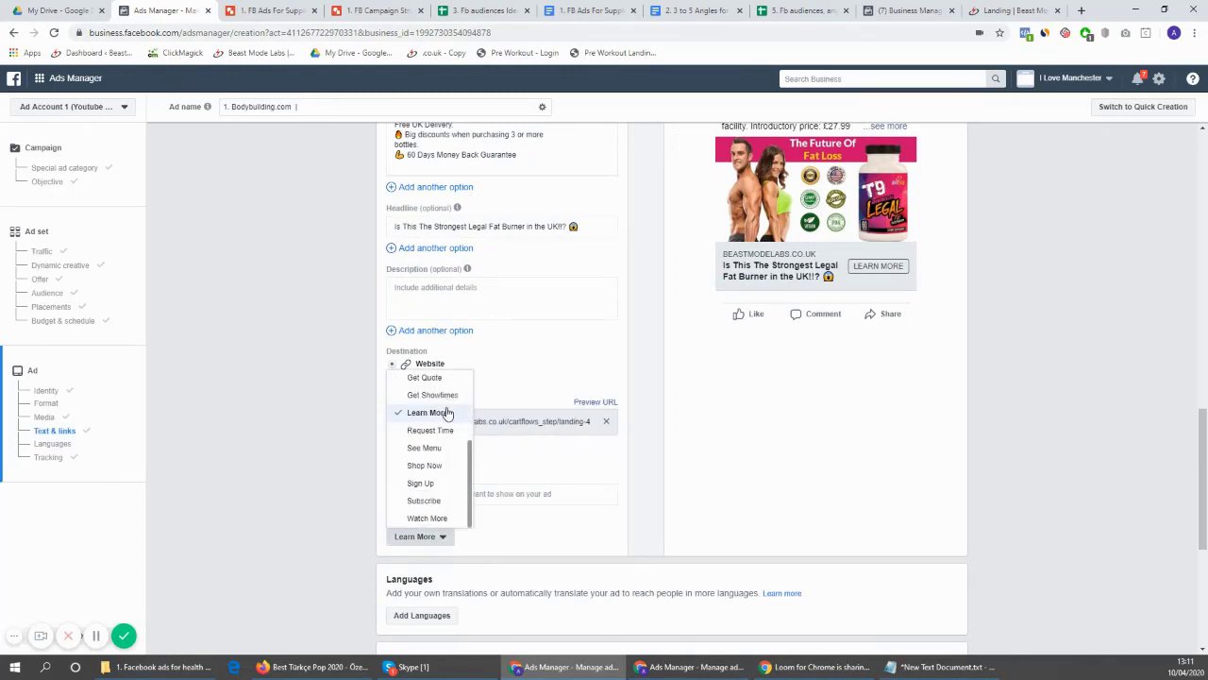
{"action": "scroll", "coordinate": [450, 394], "scroll_direction": "up", "scroll_amount": 3}
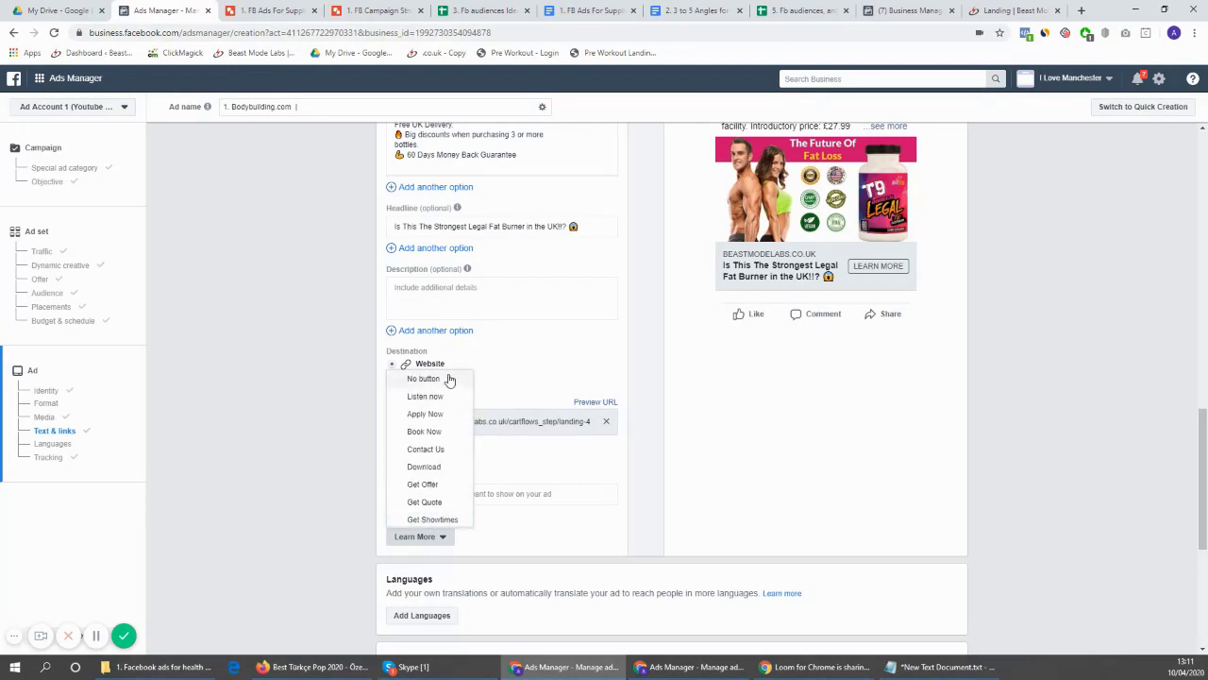
{"action": "left_click", "coordinate": [450, 379]}
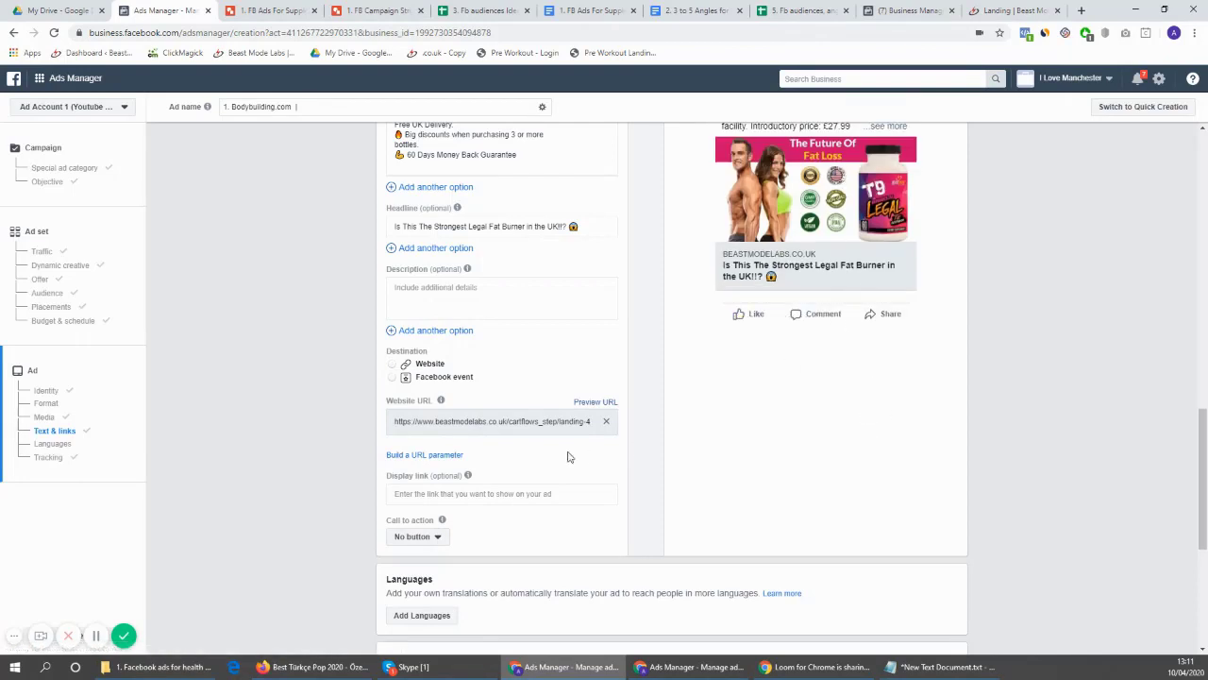
Set the ad's call to action back to Learn More
{"action": "left_click", "coordinate": [426, 544]}
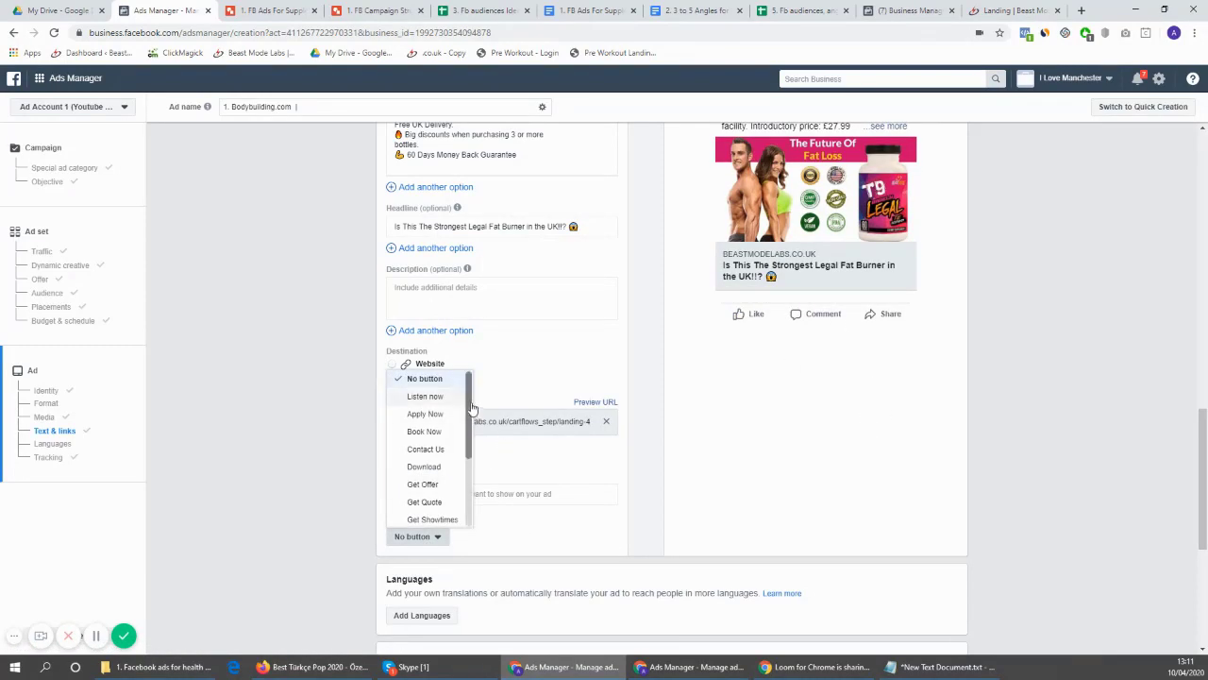
{"action": "scroll", "coordinate": [439, 473], "scroll_direction": "down", "scroll_amount": 3}
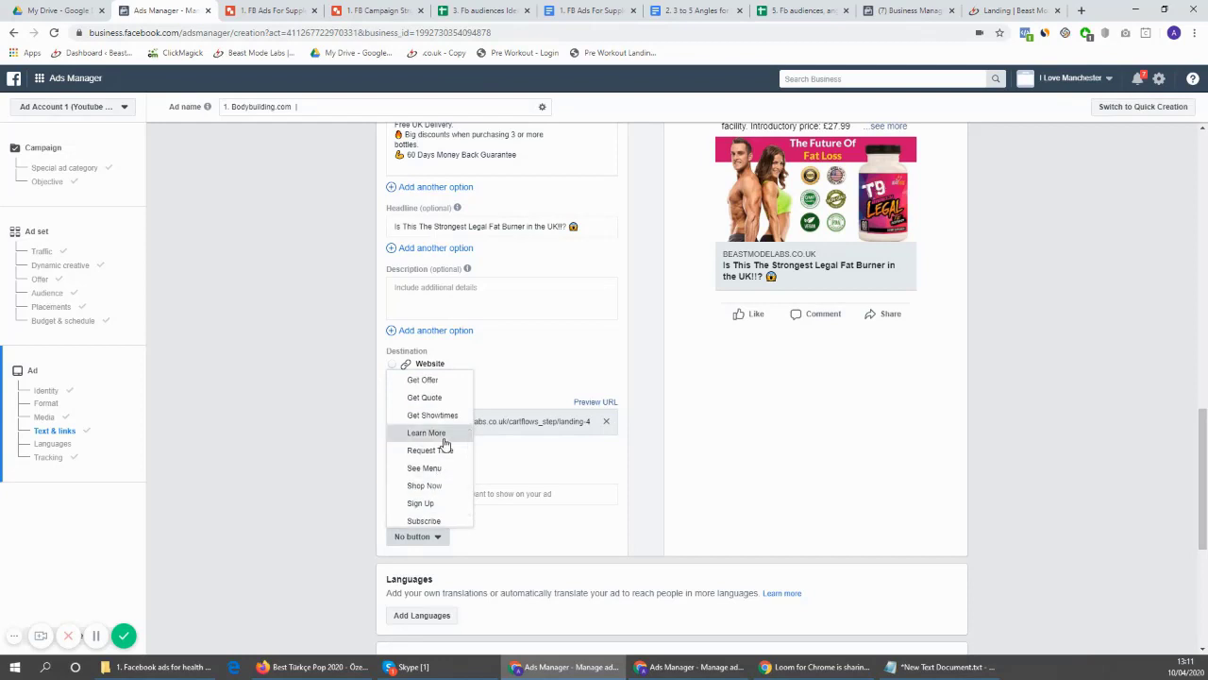
{"action": "left_click", "coordinate": [439, 434]}
{"action": "scroll", "coordinate": [396, 425], "scroll_direction": "down", "scroll_amount": 2}
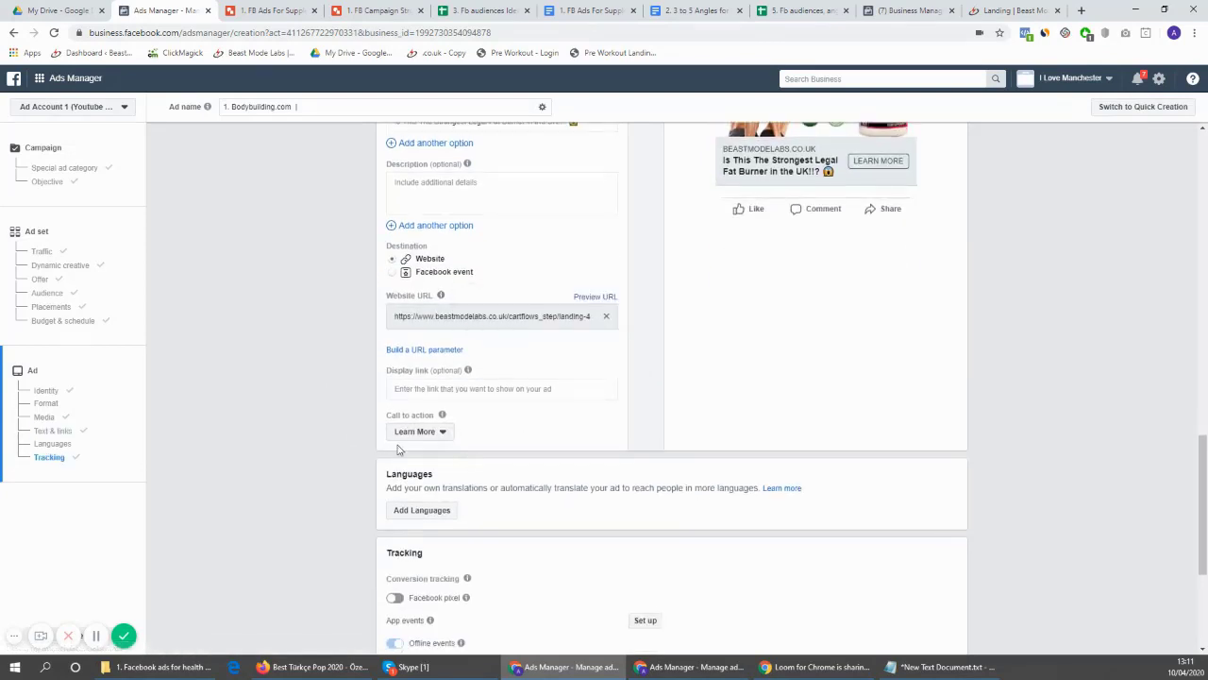
Review the tracking section and the ad name's audience, angle and image parts
{"action": "scroll", "coordinate": [439, 528], "scroll_direction": "down", "scroll_amount": 3}
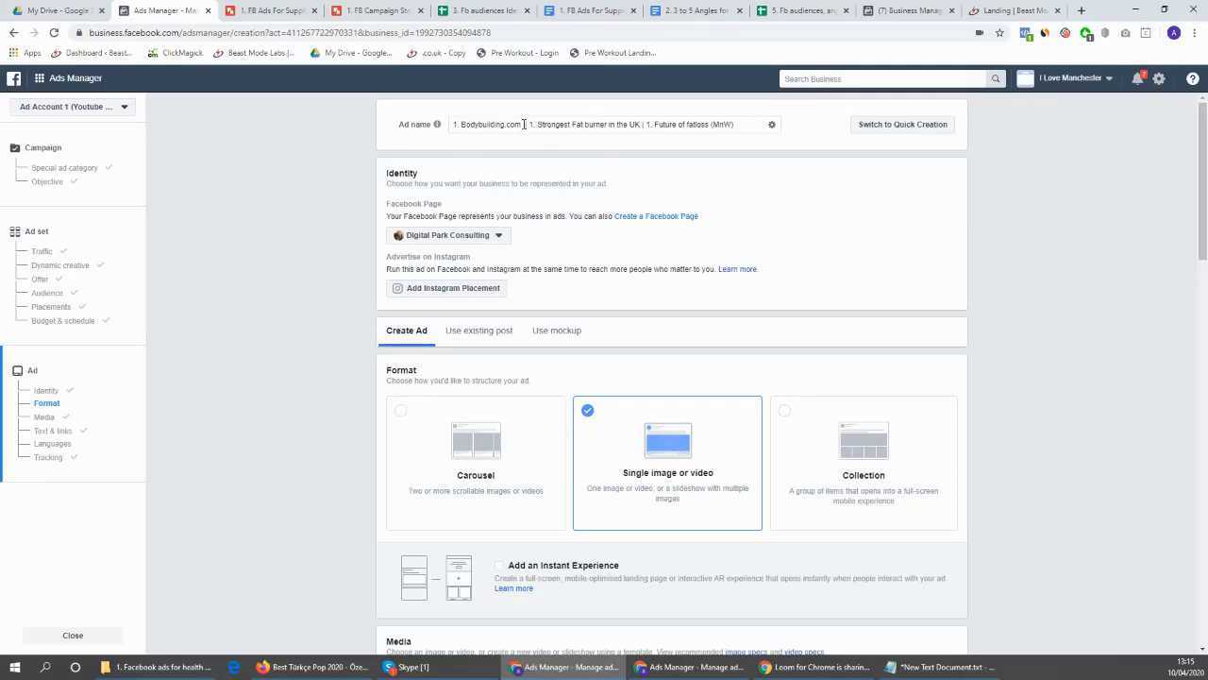
{"action": "left_click_drag", "start_coordinate": [527, 124], "coordinate": [464, 117]}
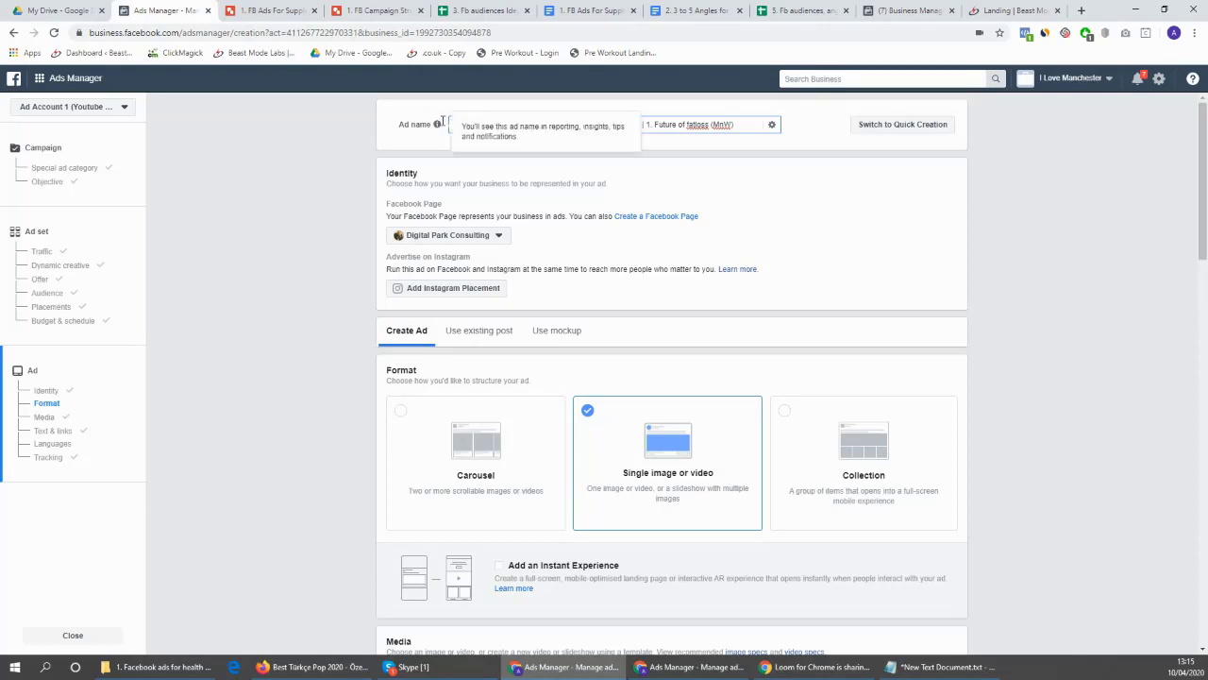
{"action": "left_click", "coordinate": [584, 137]}
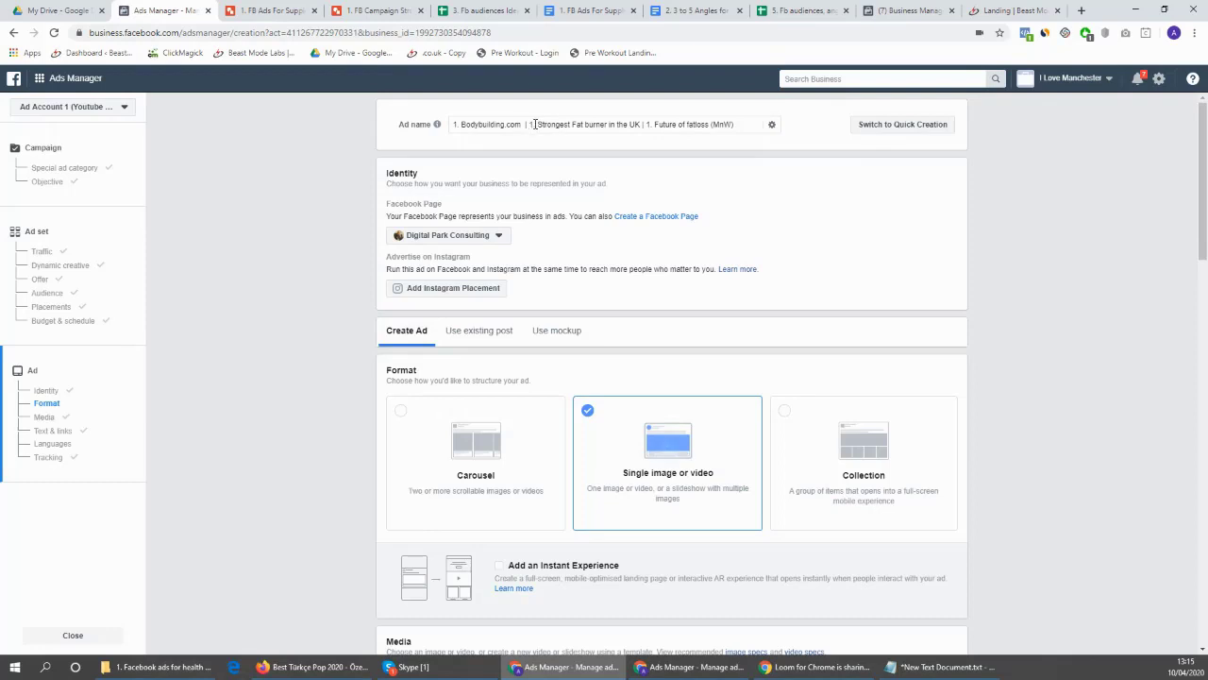
Examine the angle and image parts of the ad name
{"action": "left_click_drag", "start_coordinate": [528, 124], "coordinate": [646, 124]}
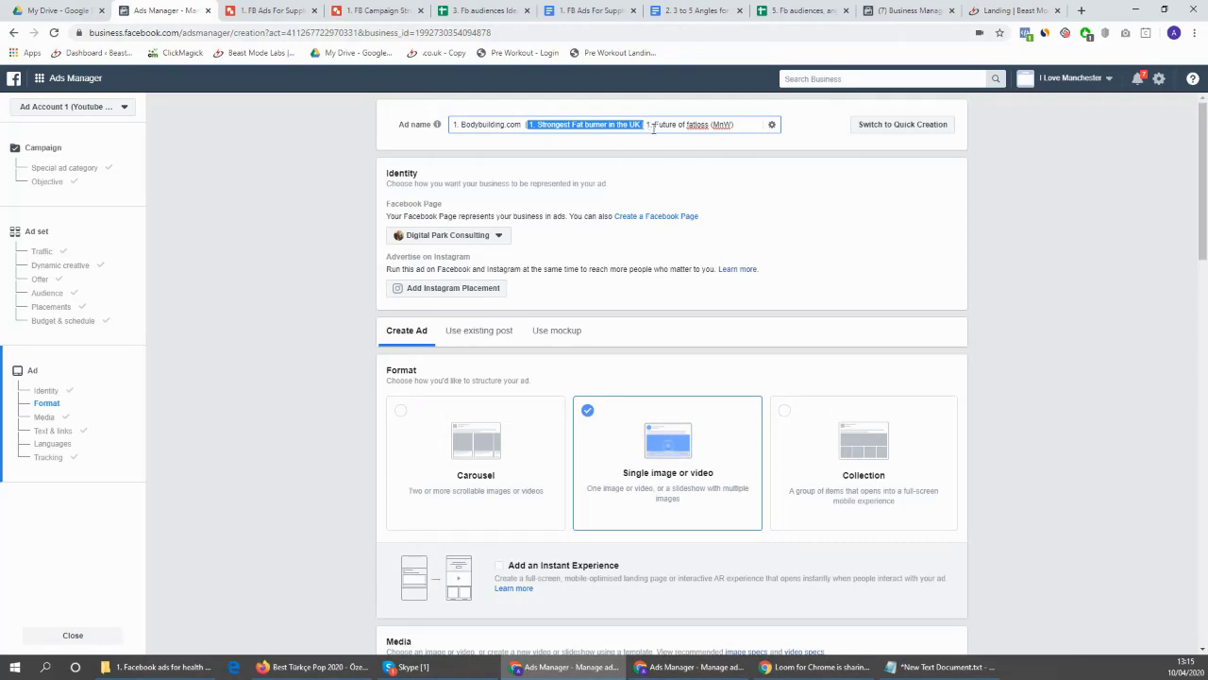
{"action": "left_click_drag", "start_coordinate": [646, 124], "coordinate": [736, 125]}
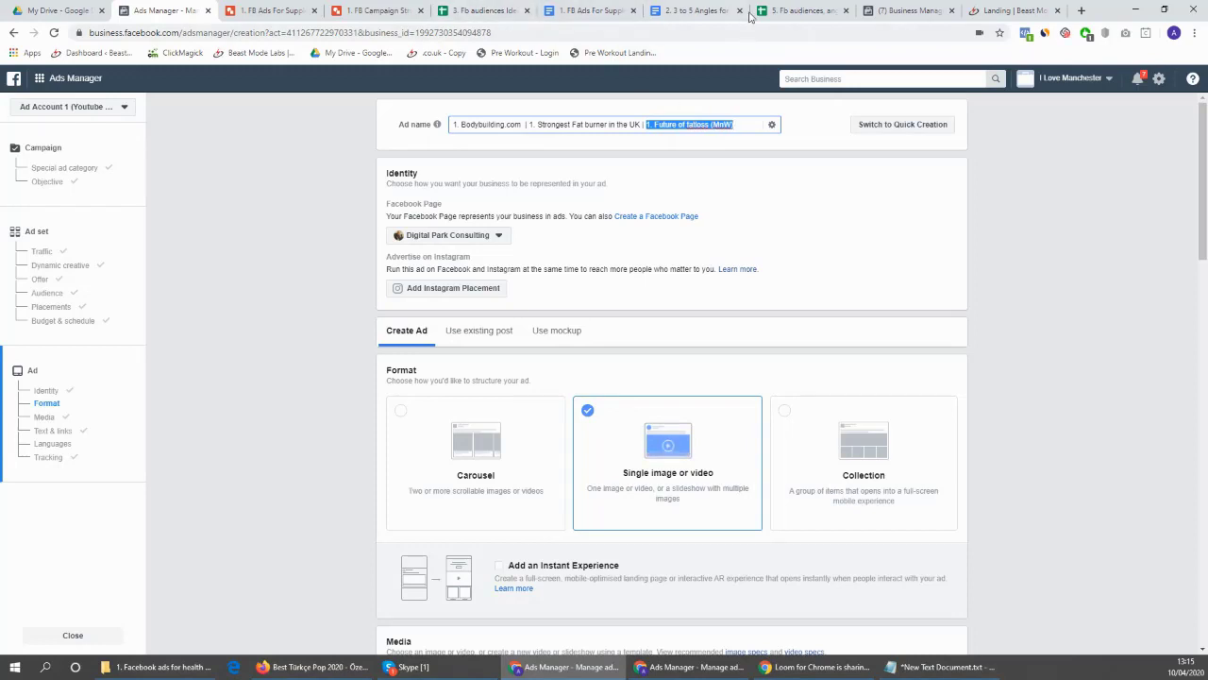
{"action": "left_click", "coordinate": [694, 10]}
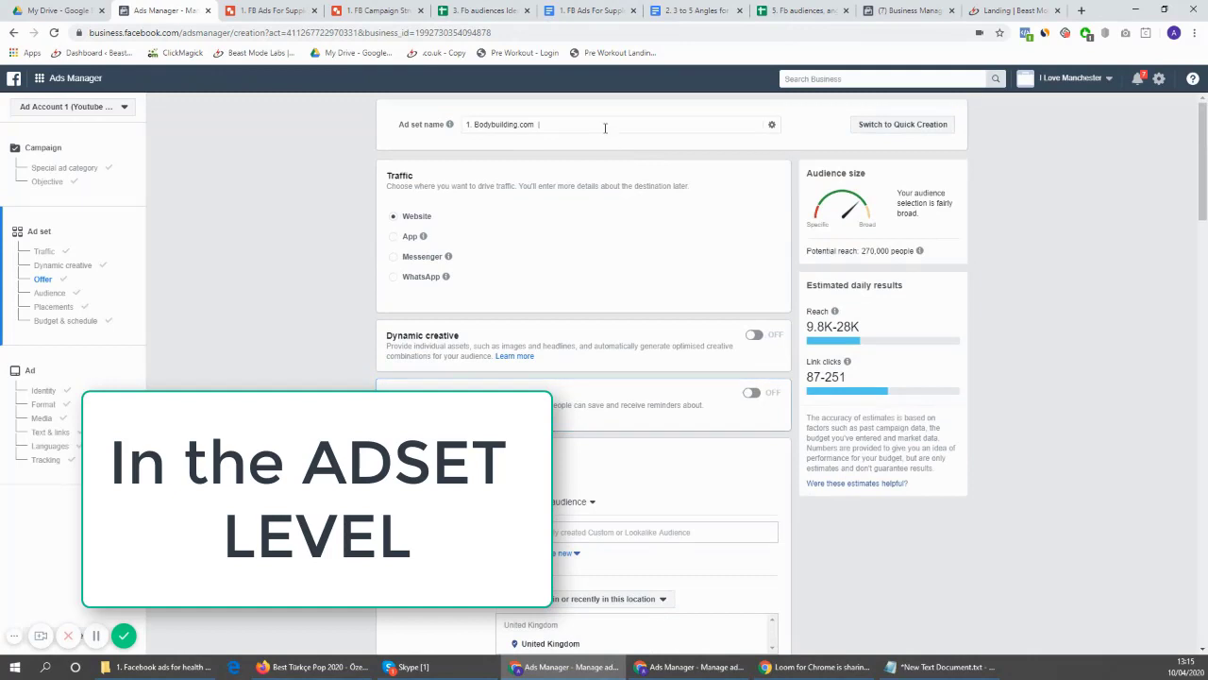
Rename the ad set "1. Bodybuilding.com | 1. Strongest Fat burner in the UK | 1. Future of fatloss (MnW) | 270K |"
{"action": "left_click_drag", "start_coordinate": [605, 128], "coordinate": [387, 131]}
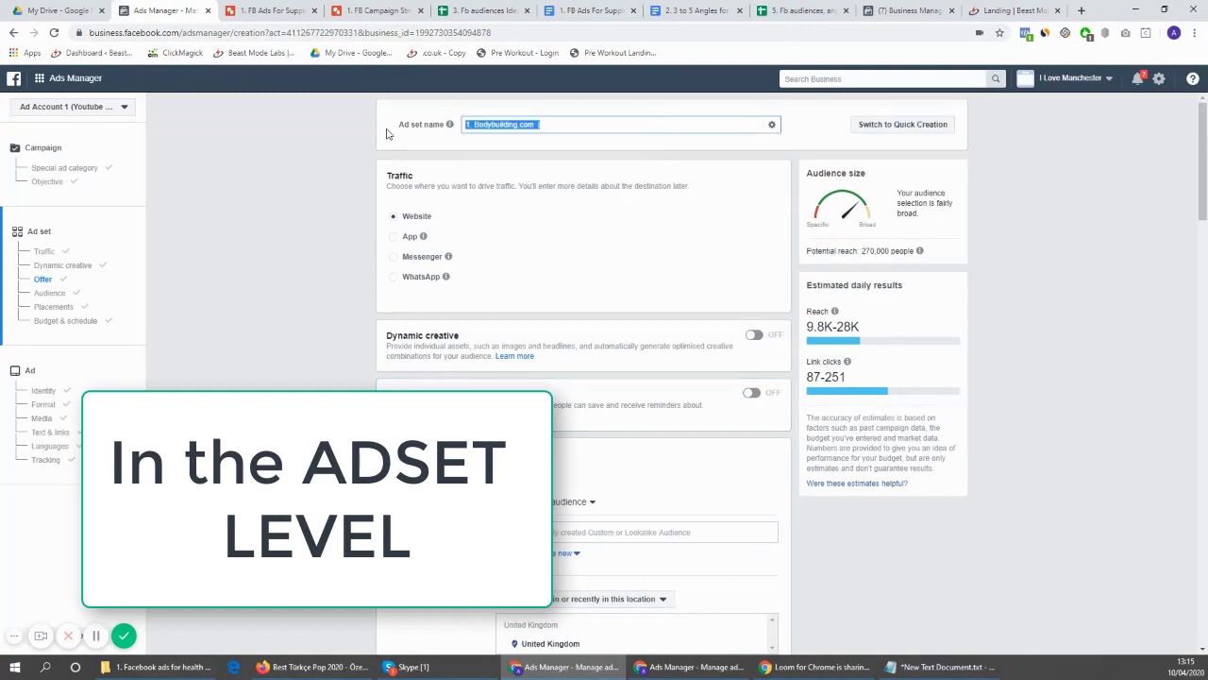
{"action": "type", "text": "1. Bodybuilding.com  | 1. Strongest Fat burner in the UK | 1. Future of fatloss (MnW)"}
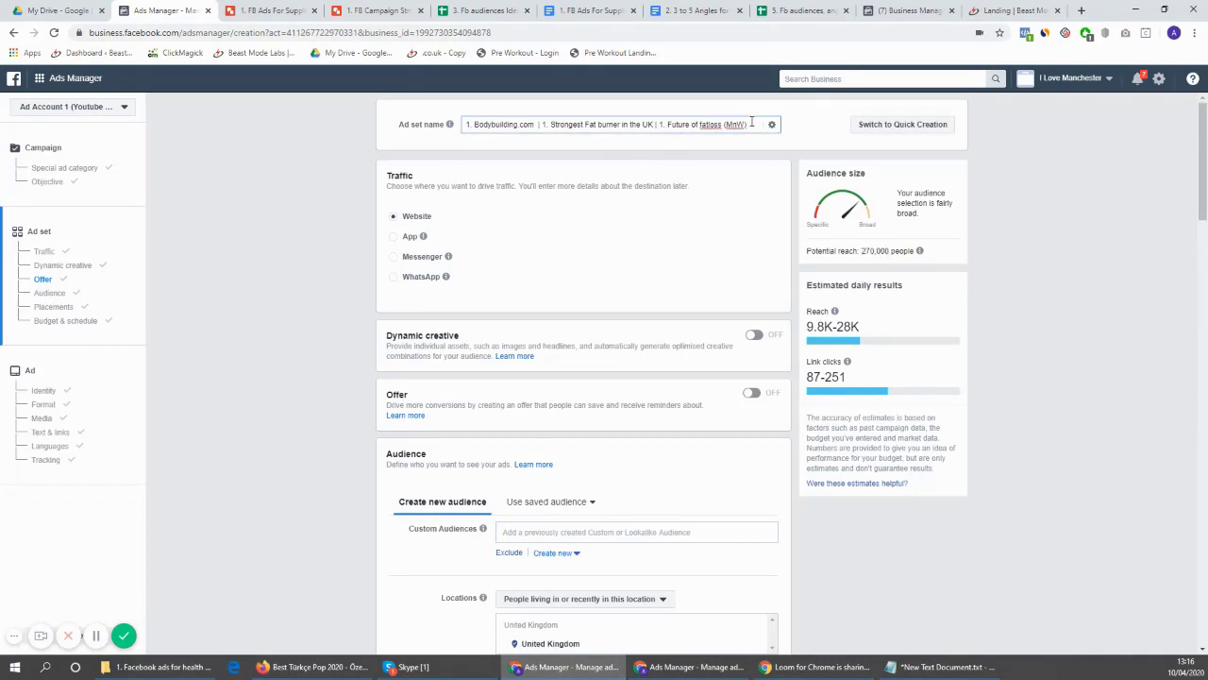
{"action": "type", "text": "| 27"}
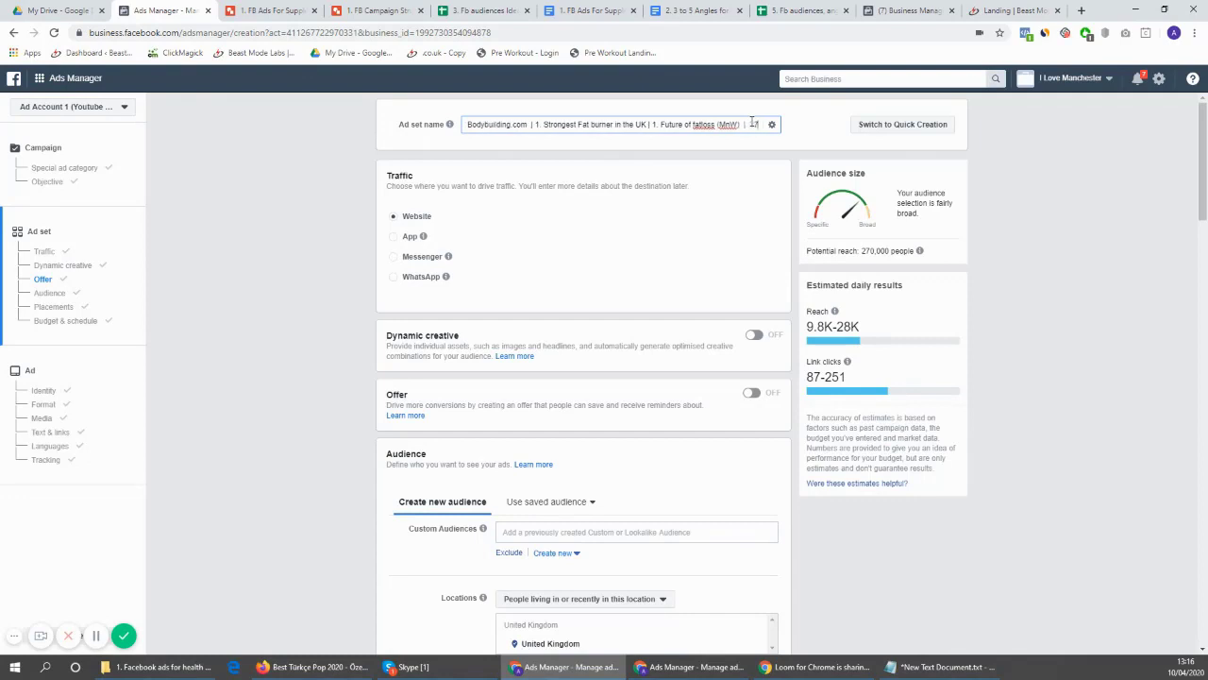
{"action": "type", "text": "0K |"}
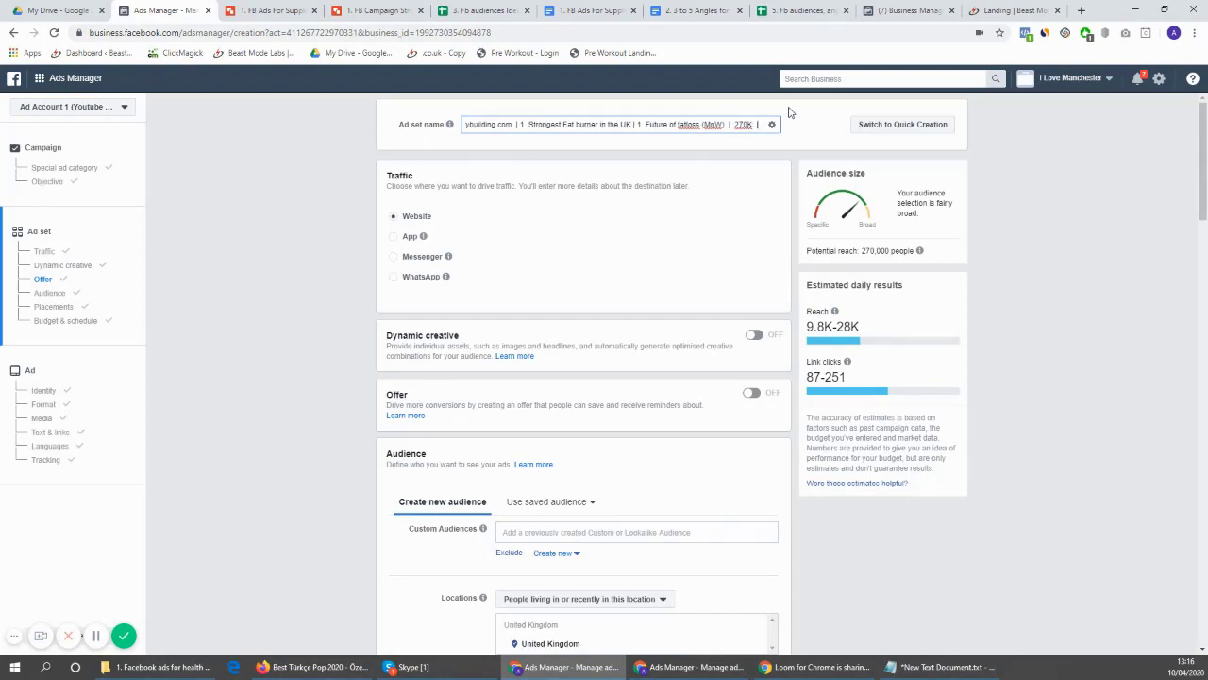
{"action": "left_click_drag", "start_coordinate": [758, 123], "coordinate": [440, 126]}
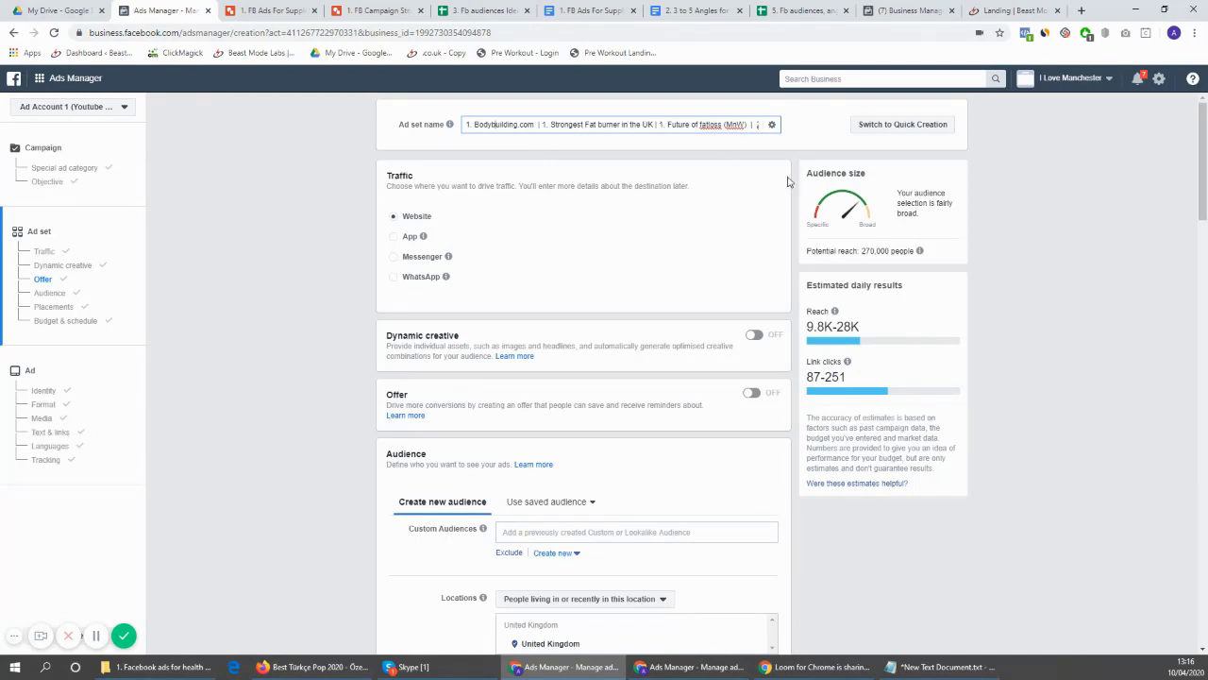
{"action": "left_click", "coordinate": [1019, 178]}
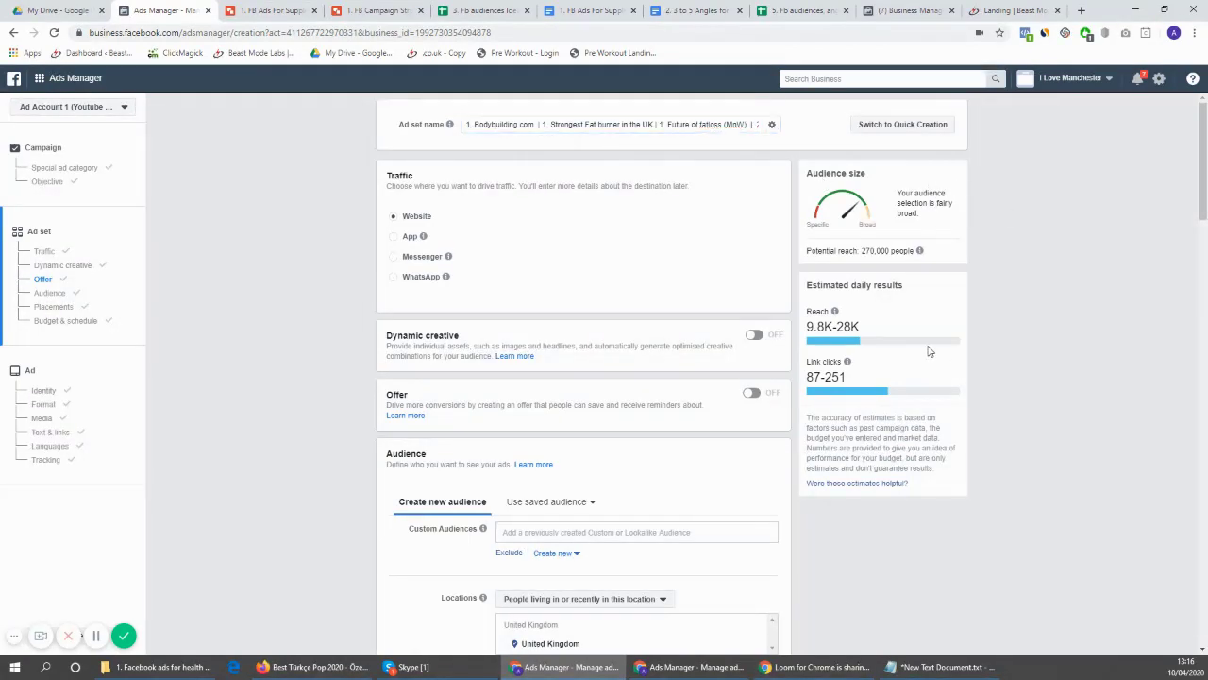
Continue past the ad set's budget and schedule to the ad, and confirm the campaign for publishing
{"action": "scroll", "coordinate": [746, 383], "scroll_direction": "down", "scroll_amount": 9}
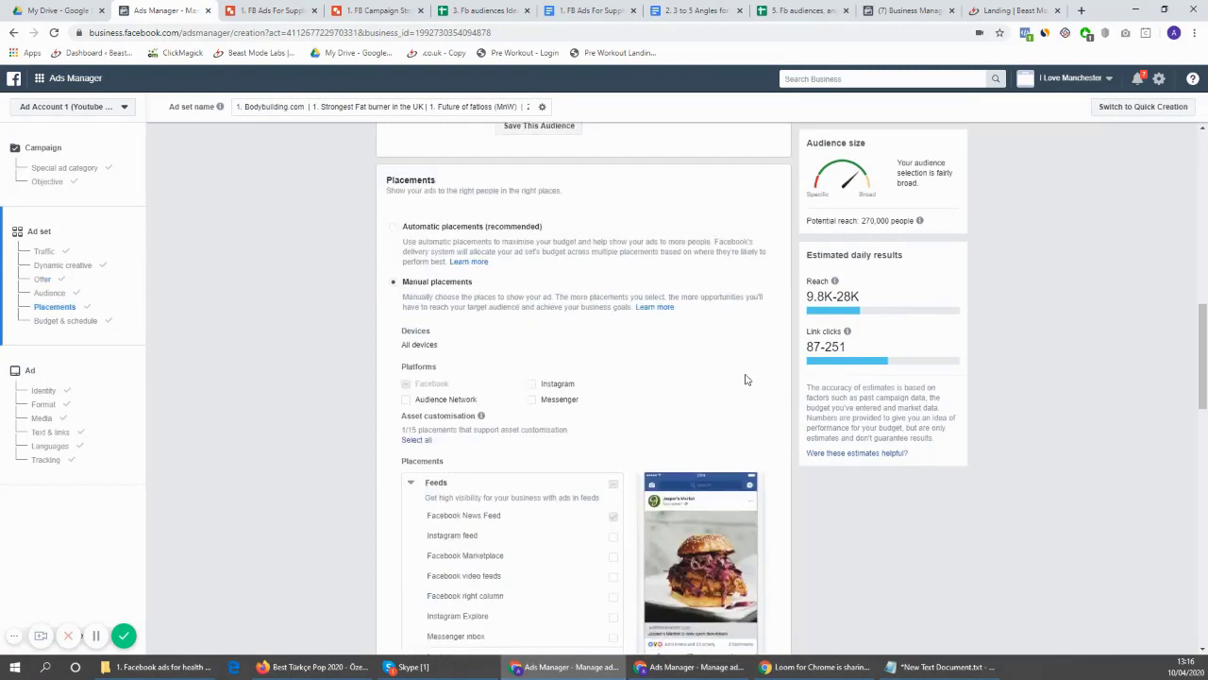
{"action": "scroll", "coordinate": [745, 380], "scroll_direction": "down", "scroll_amount": 10}
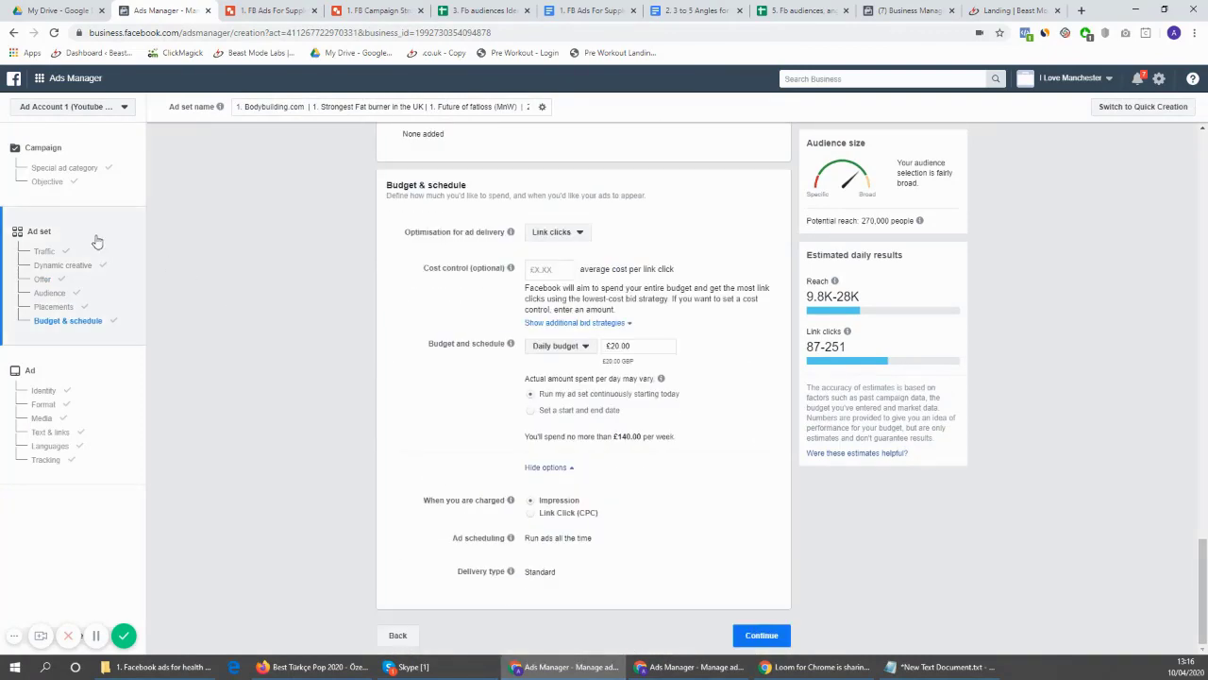
{"action": "left_click", "coordinate": [765, 635]}
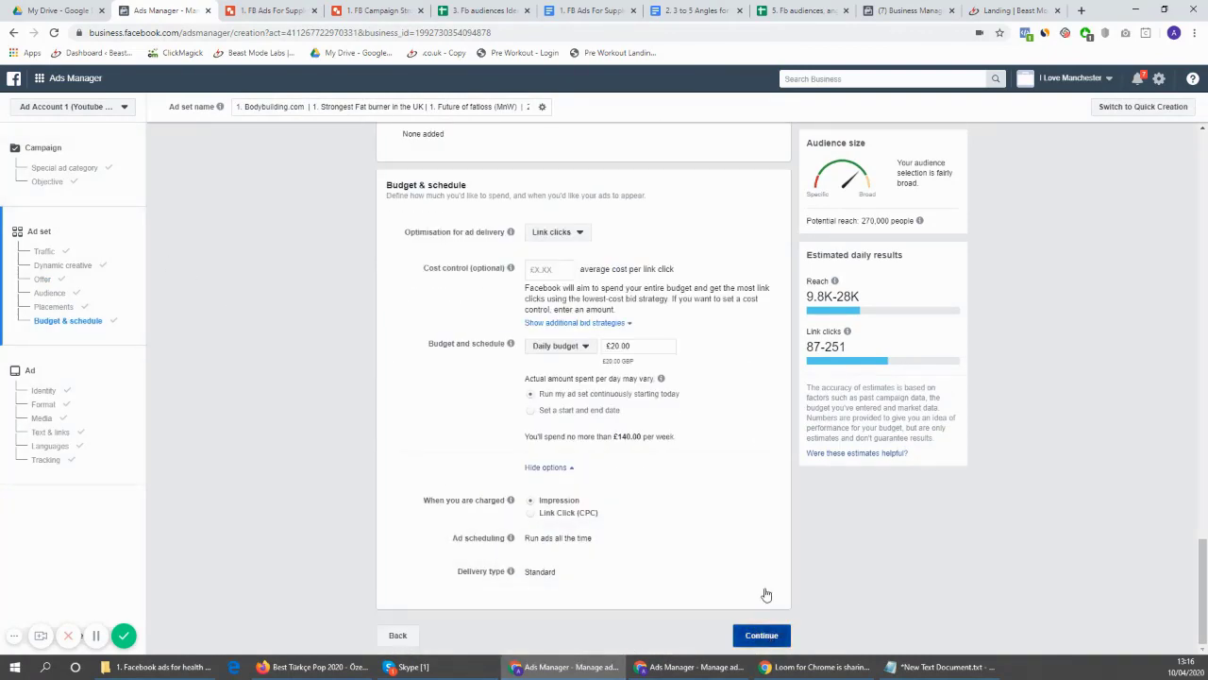
{"action": "scroll", "coordinate": [1039, 387], "scroll_direction": "down", "scroll_amount": 15}
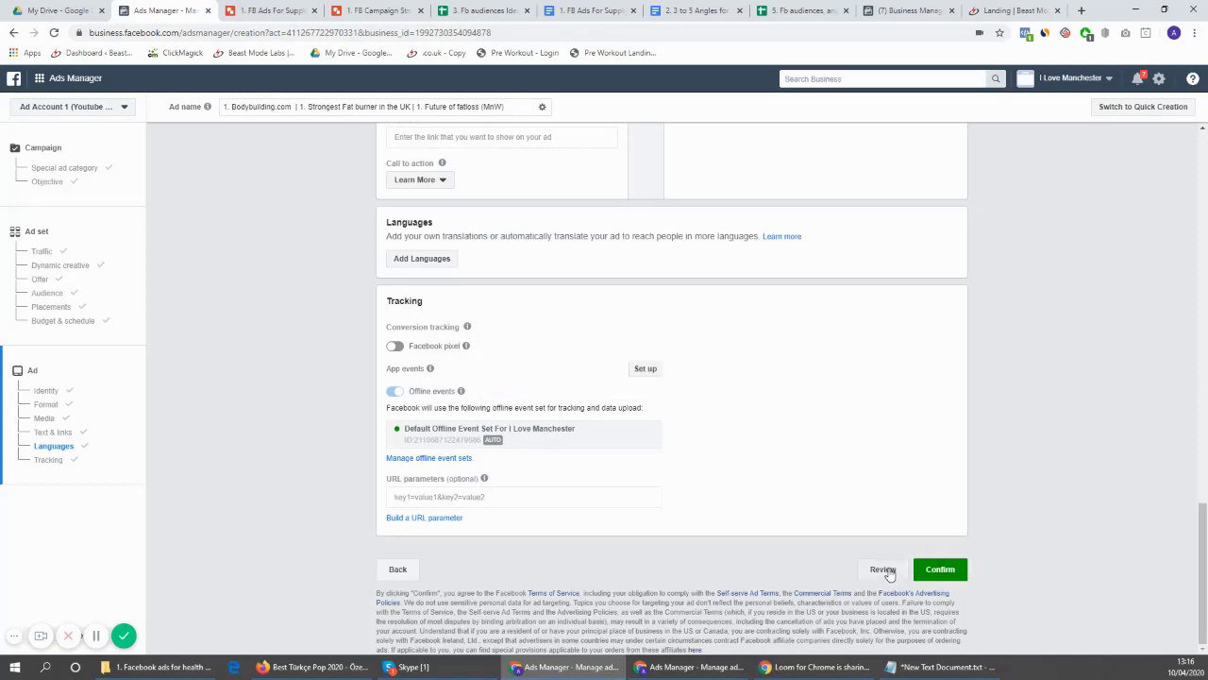
{"action": "left_click", "coordinate": [940, 570]}
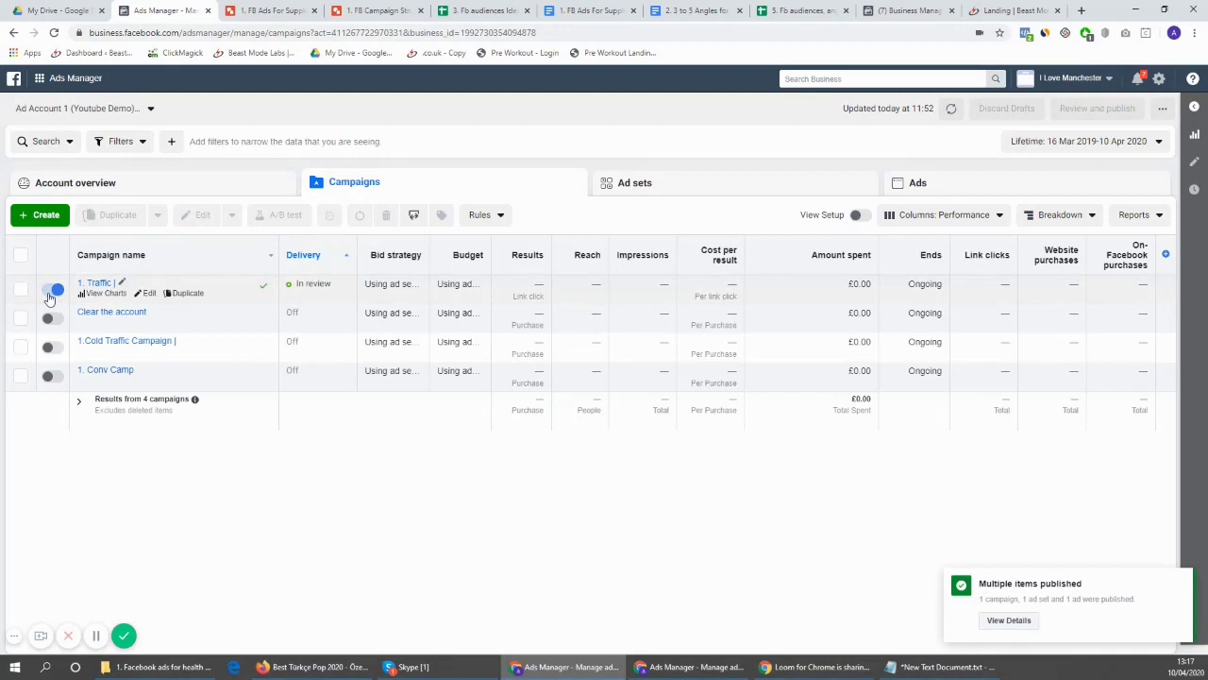
Turn off the "1. Traffic |" campaign together with its ad set and ad, and check the campaign, ad set and ad levels
{"action": "left_click", "coordinate": [49, 295]}
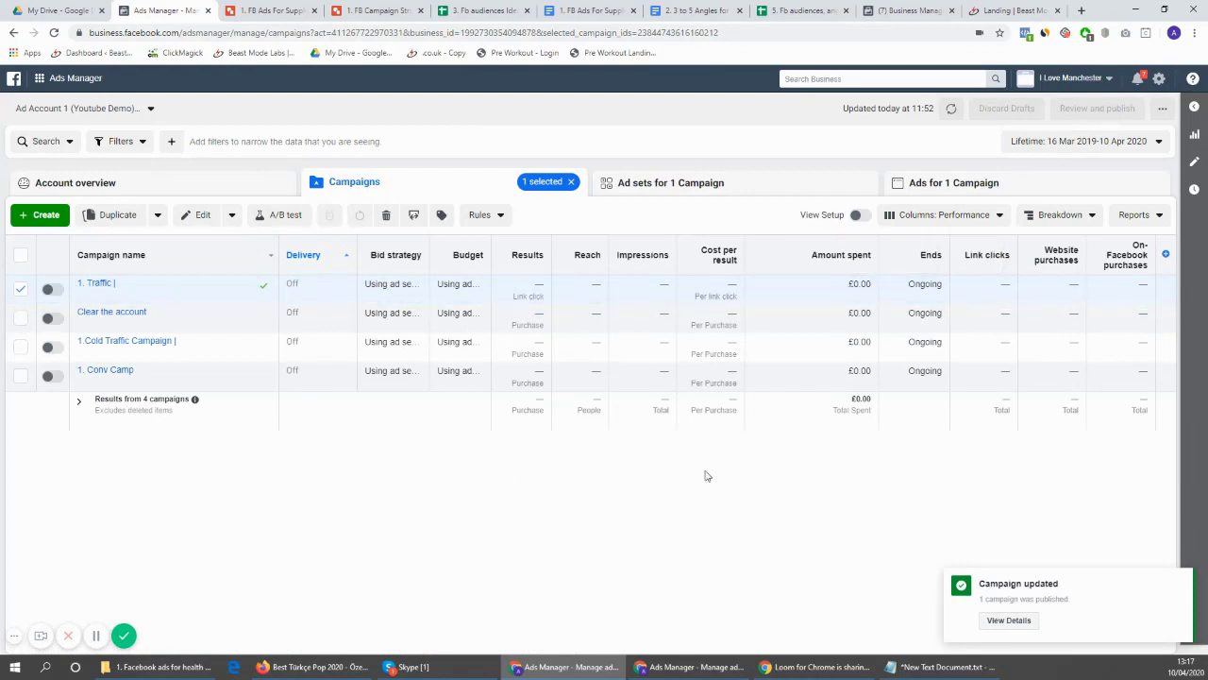
{"action": "left_click", "coordinate": [99, 284]}
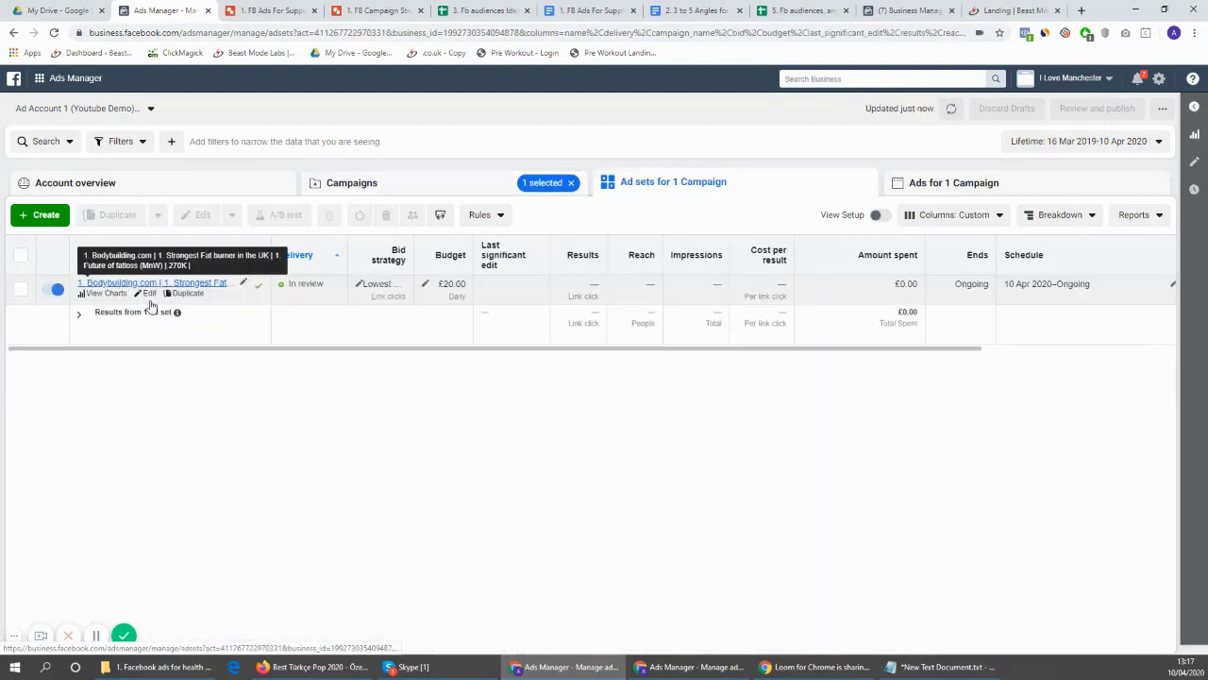
{"action": "left_click", "coordinate": [53, 292]}
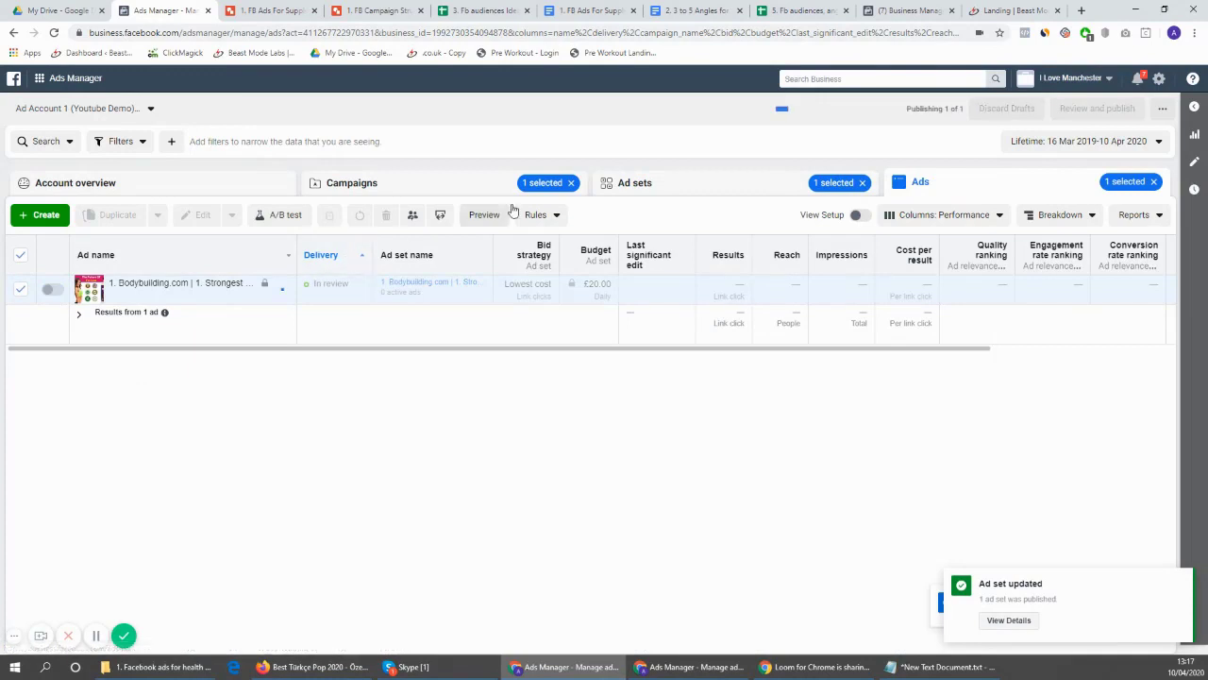
{"action": "left_click", "coordinate": [472, 181]}
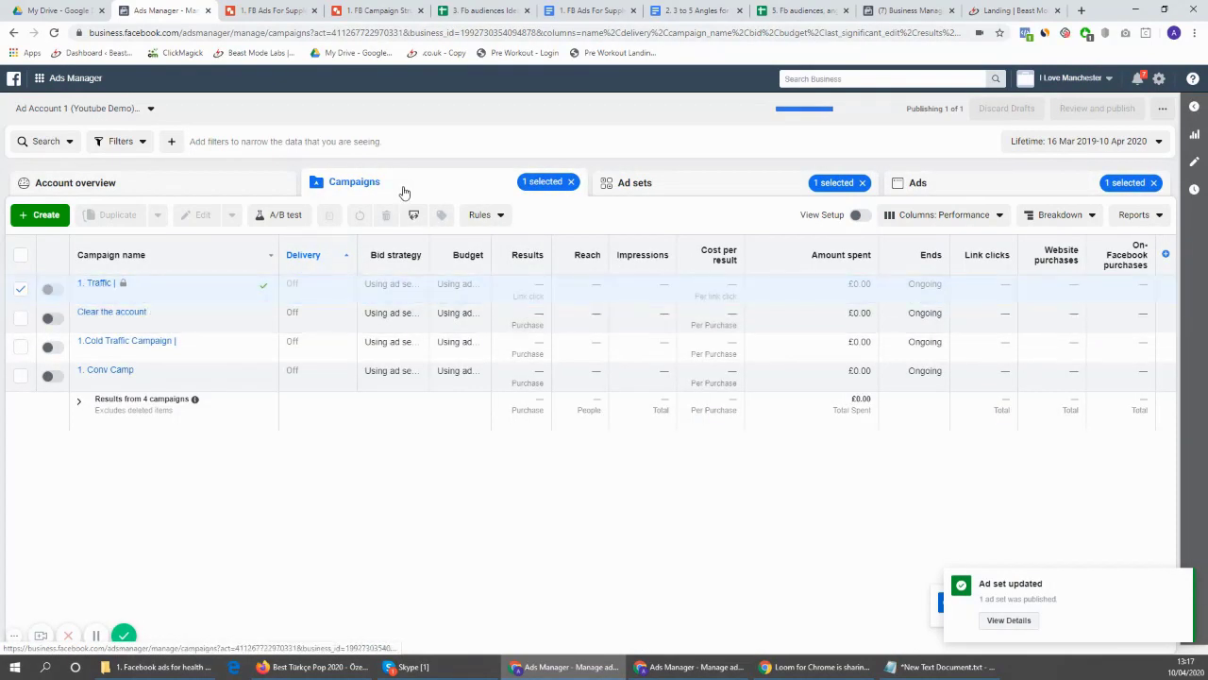
{"action": "left_click", "coordinate": [665, 187]}
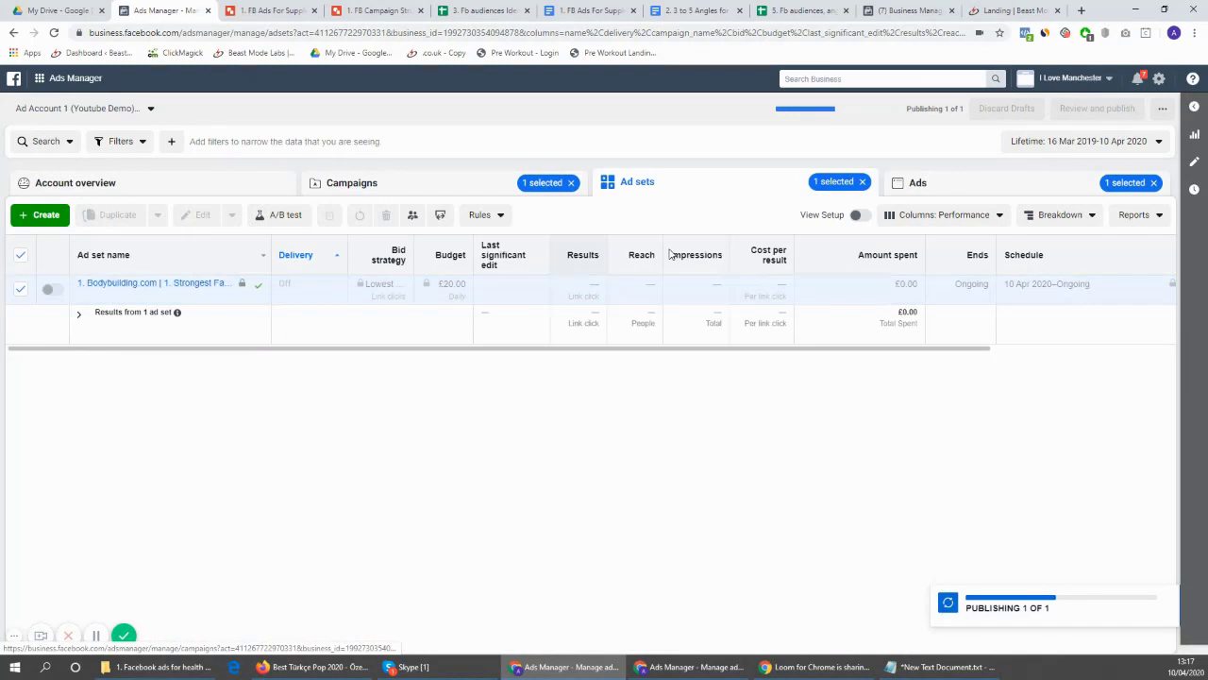
{"action": "left_click", "coordinate": [916, 181]}
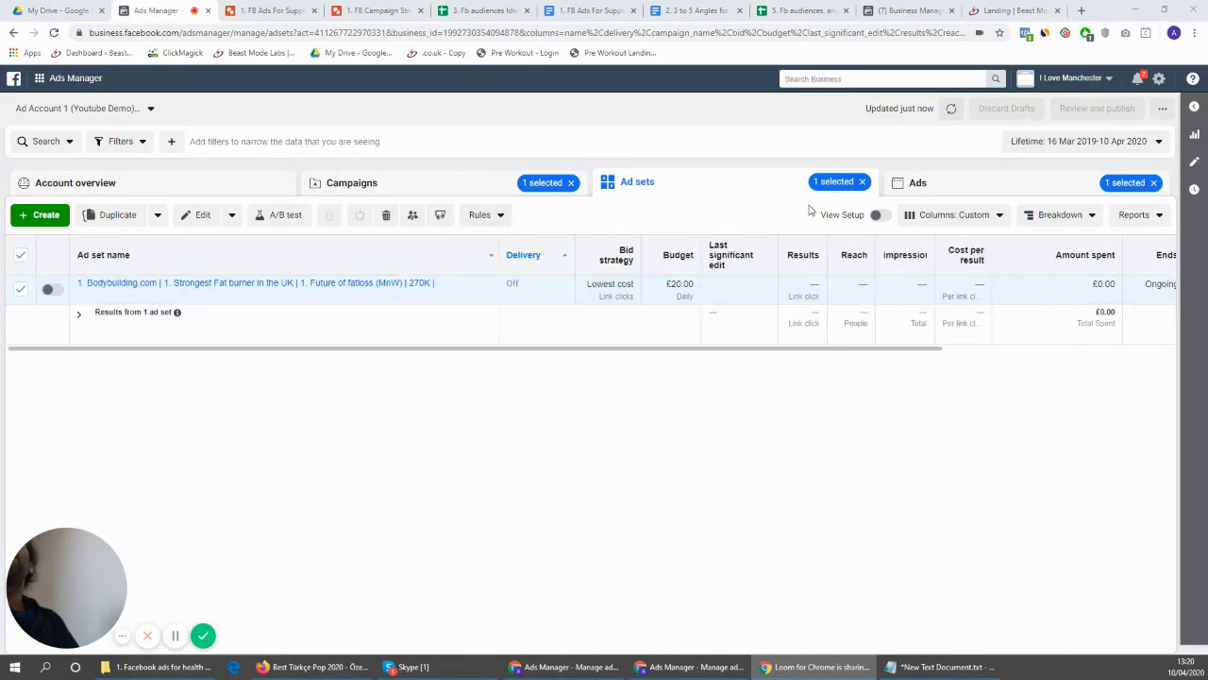
Review the cold traffic campaign, first ad set and first ad angle in the FB Campaign Structure drawing
{"action": "left_click", "coordinate": [378, 183]}
{"action": "left_click", "coordinate": [395, 10]}
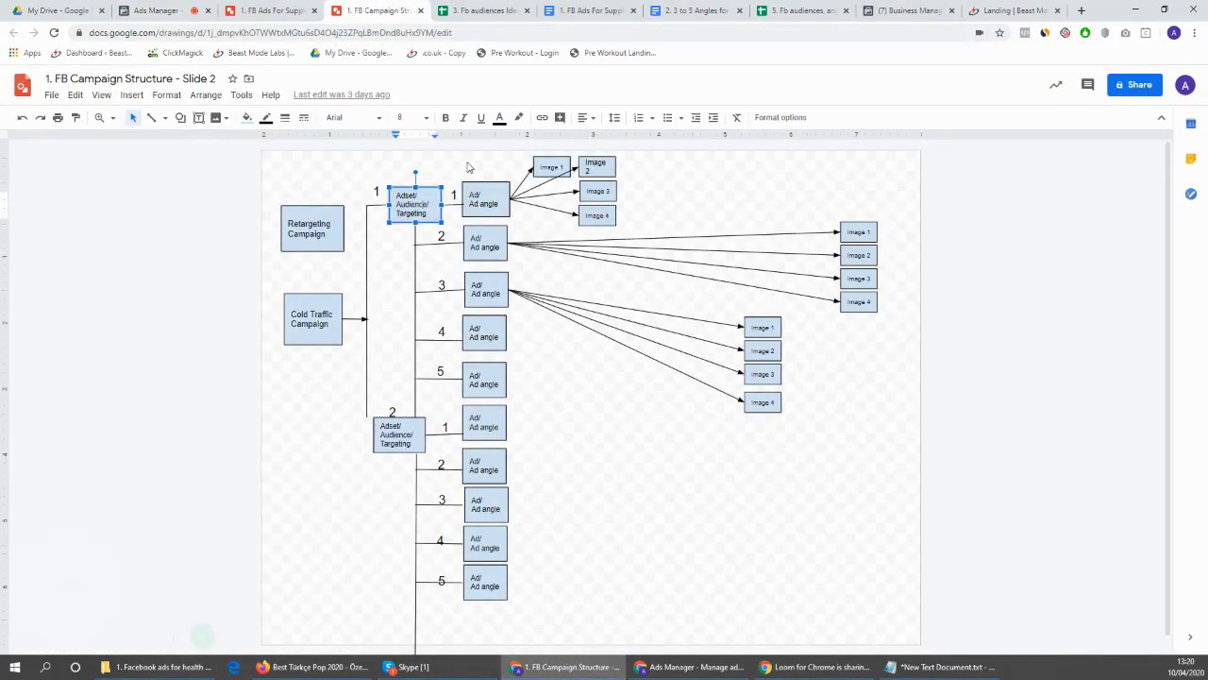
{"action": "left_click", "coordinate": [327, 316]}
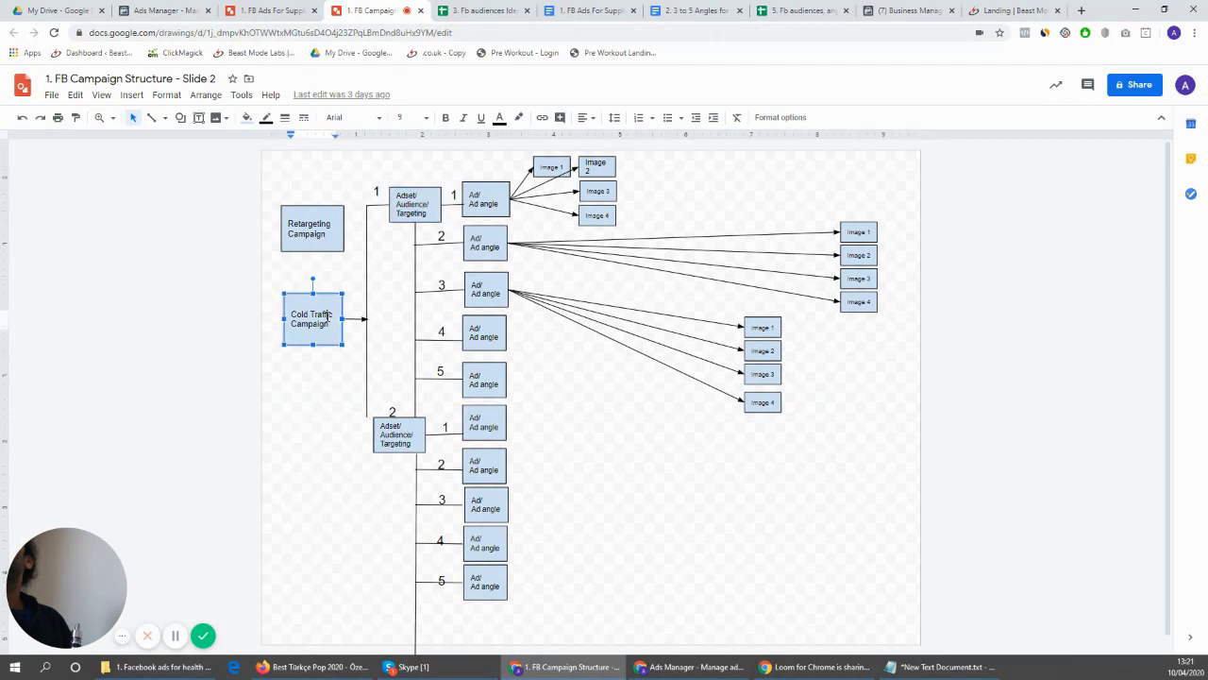
{"action": "left_click", "coordinate": [420, 197]}
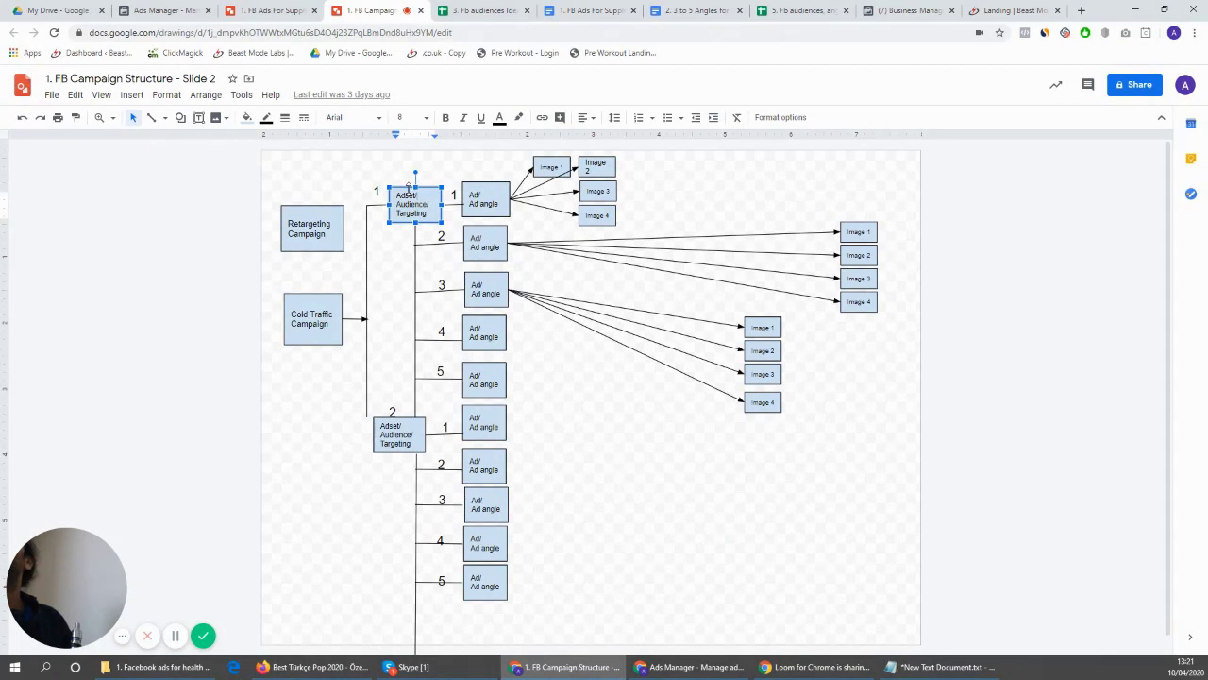
{"action": "left_click", "coordinate": [487, 199]}
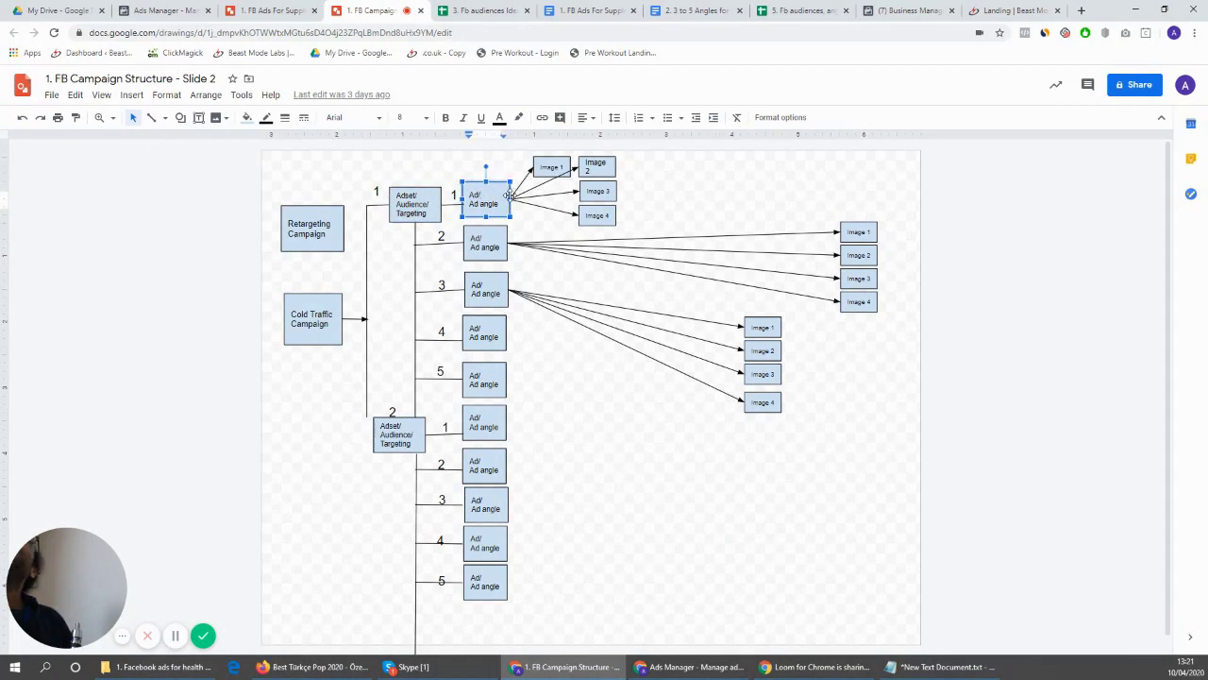
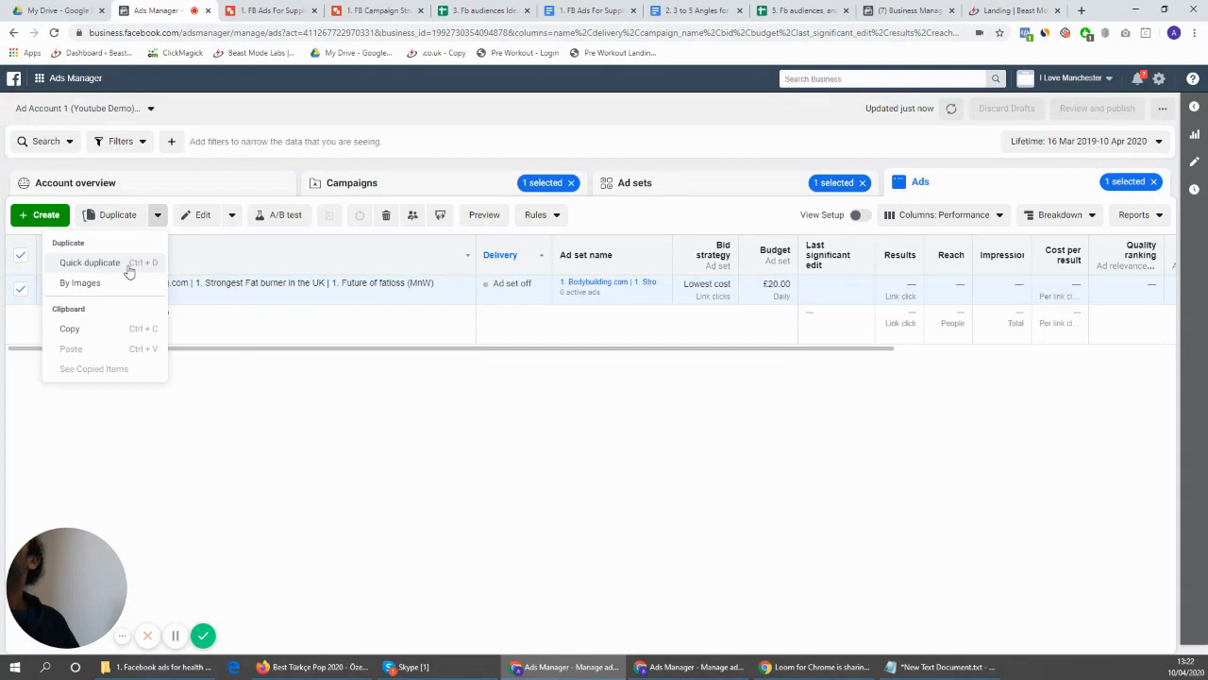
Duplicate the ad once into its original campaign and examine the parts of the copy's name
{"action": "left_click", "coordinate": [142, 214]}
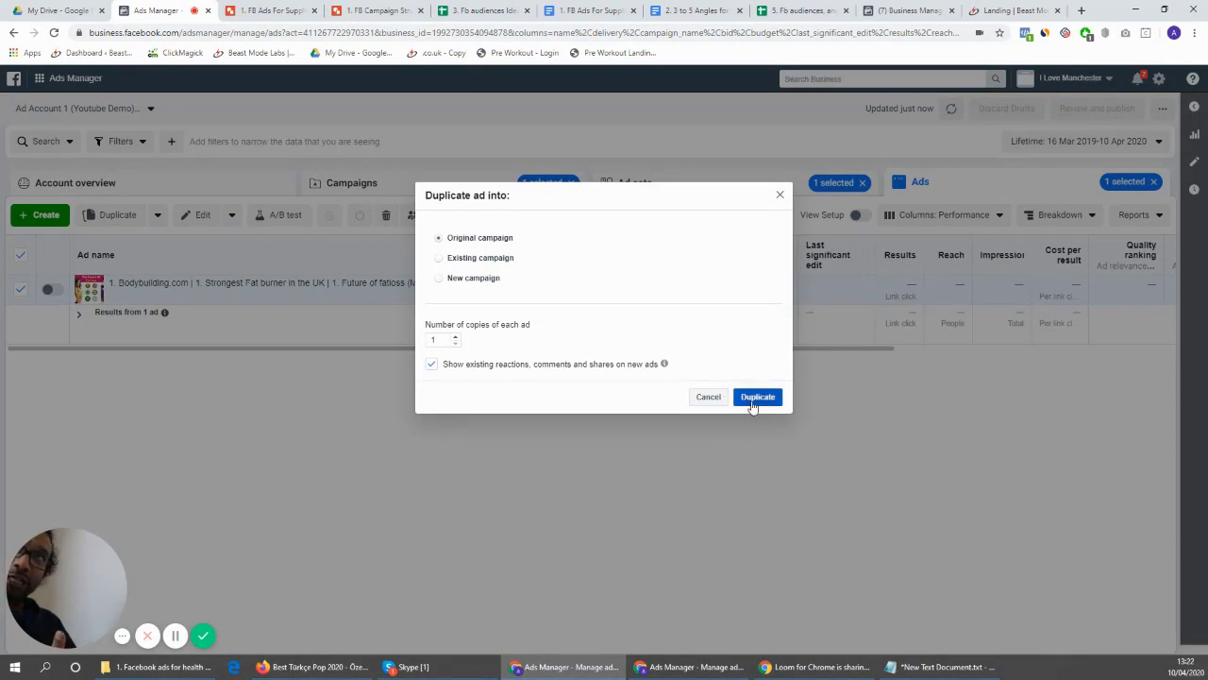
{"action": "left_click", "coordinate": [757, 396]}
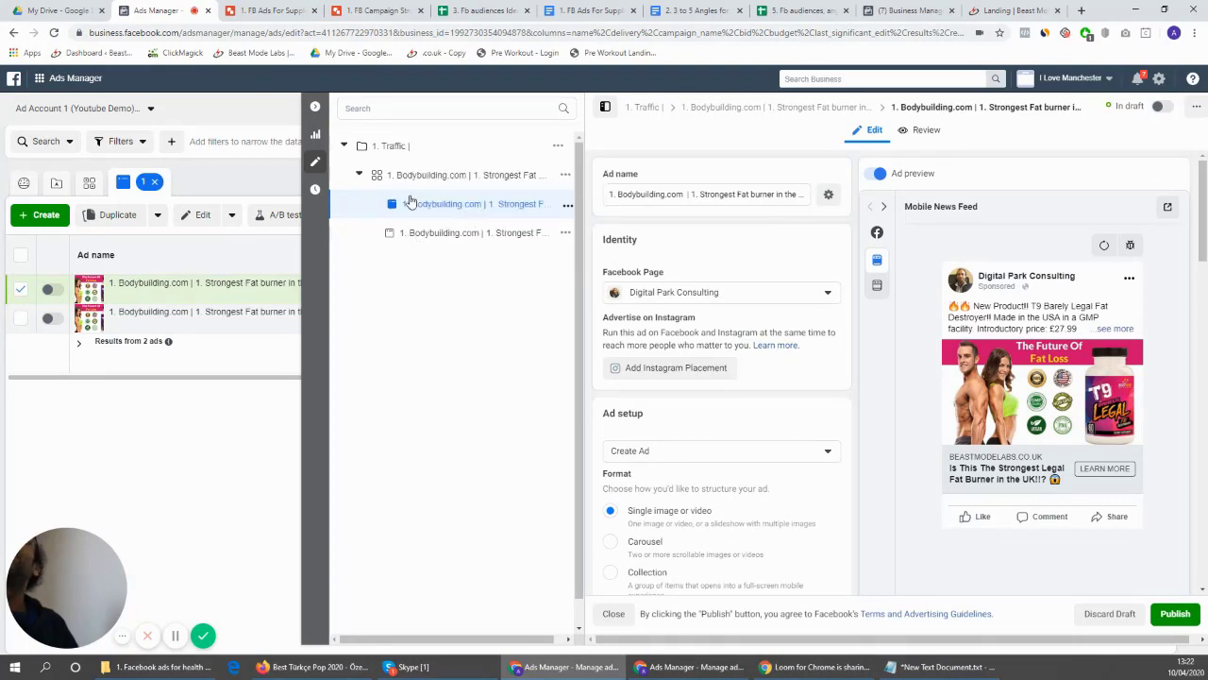
{"action": "left_click_drag", "start_coordinate": [778, 194], "coordinate": [814, 194]}
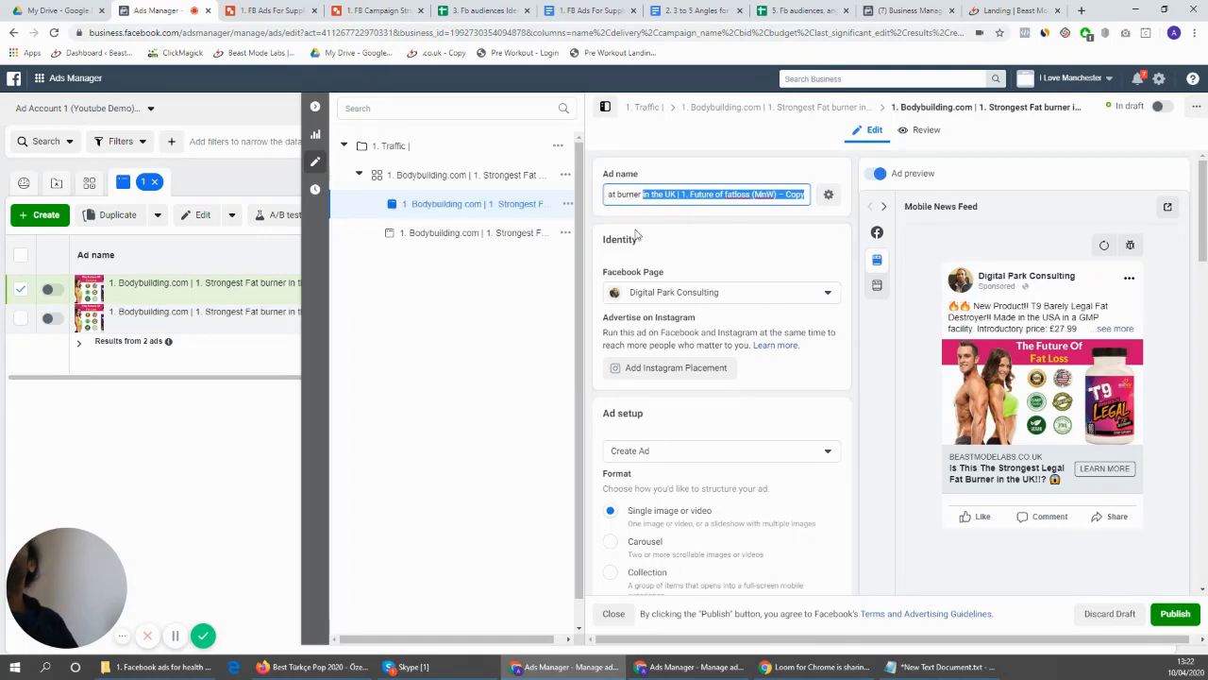
{"action": "left_click", "coordinate": [784, 194]}
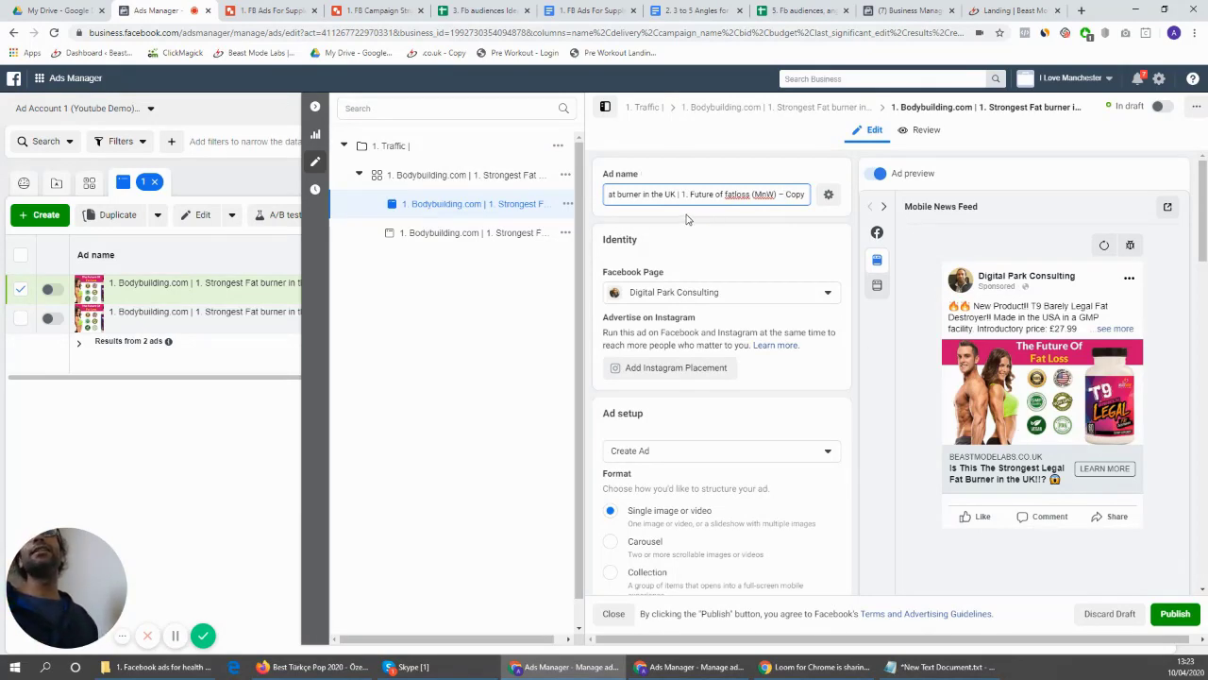
{"action": "mouse_move", "coordinate": [641, 193]}
{"action": "left_mouse_down"}
{"action": "mouse_move", "coordinate": [609, 186]}
{"action": "mouse_move", "coordinate": [627, 185]}
{"action": "left_mouse_up"}
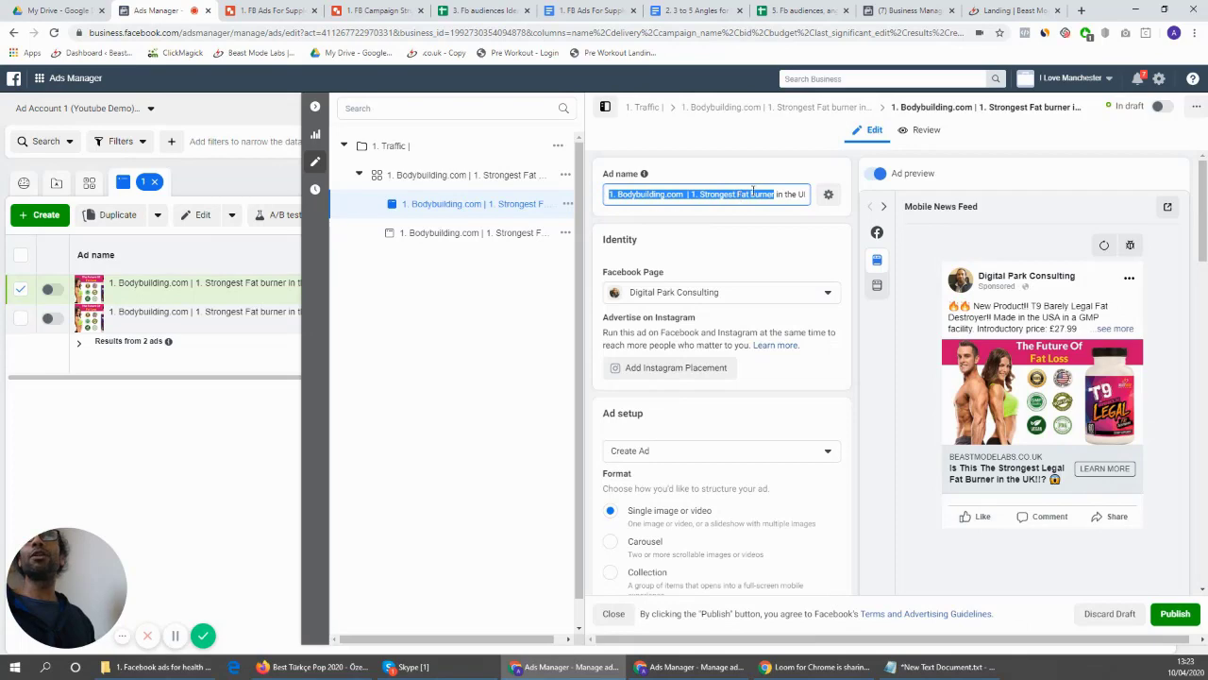
{"action": "left_click_drag", "start_coordinate": [761, 193], "coordinate": [808, 195]}
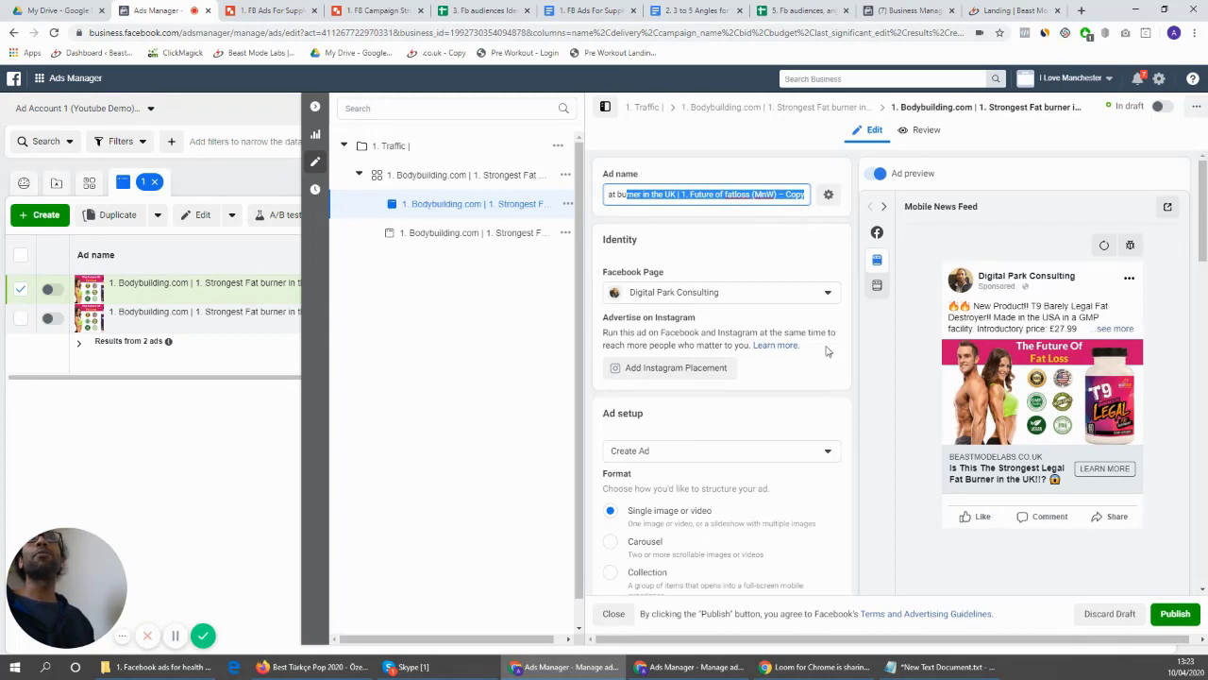
Copy the caption "2. Image and ingre" from the FB Ads For Supplement Products document and return to the duplicated ad in Ads Manager
{"action": "left_click", "coordinate": [583, 11]}
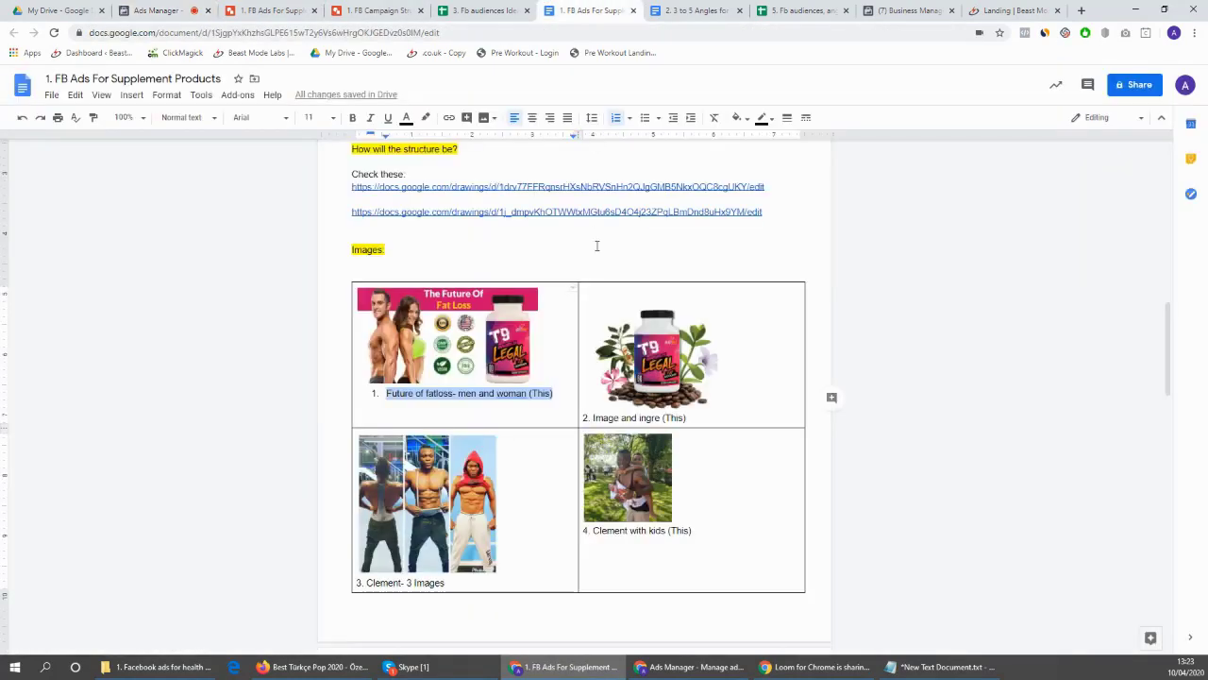
{"action": "left_click", "coordinate": [660, 351]}
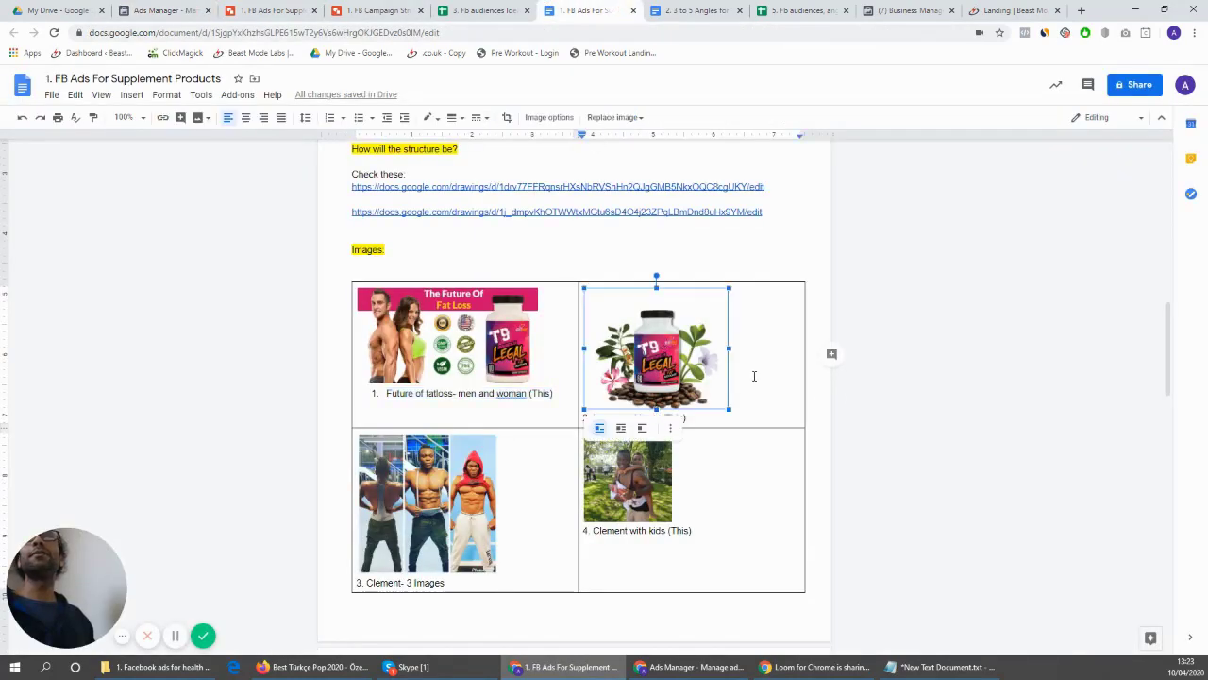
{"action": "left_click", "coordinate": [755, 376]}
{"action": "left_click_drag", "start_coordinate": [583, 418], "coordinate": [660, 417]}
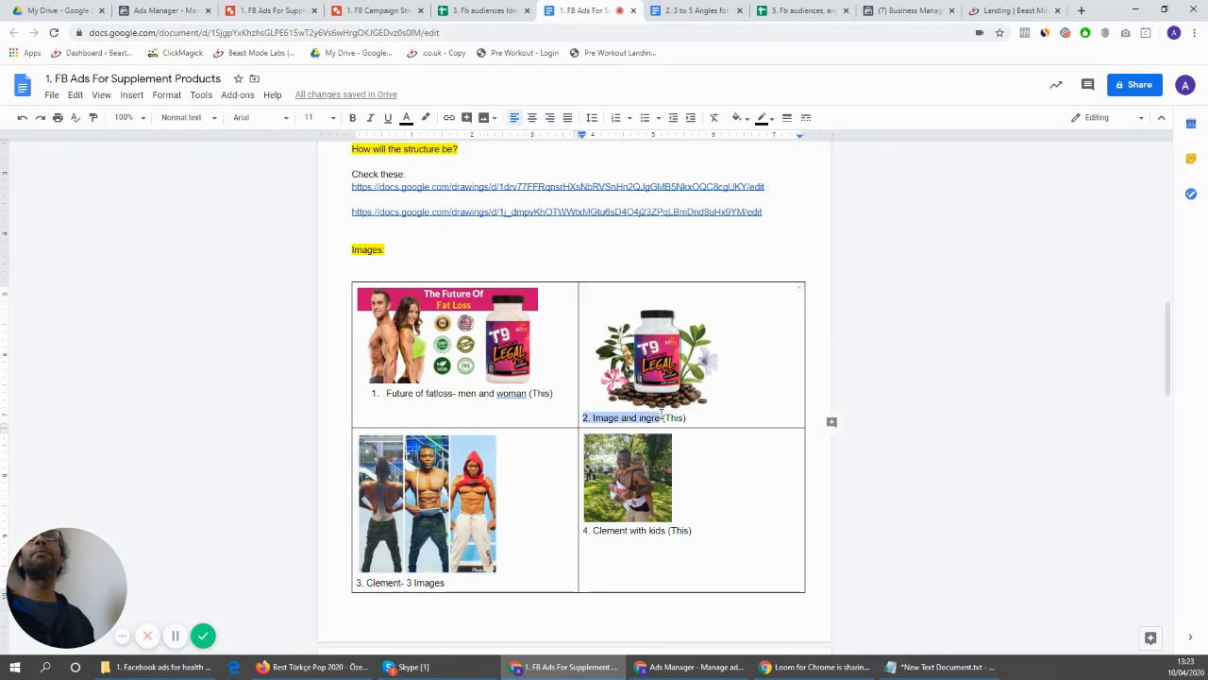
{"action": "left_click", "coordinate": [162, 11]}
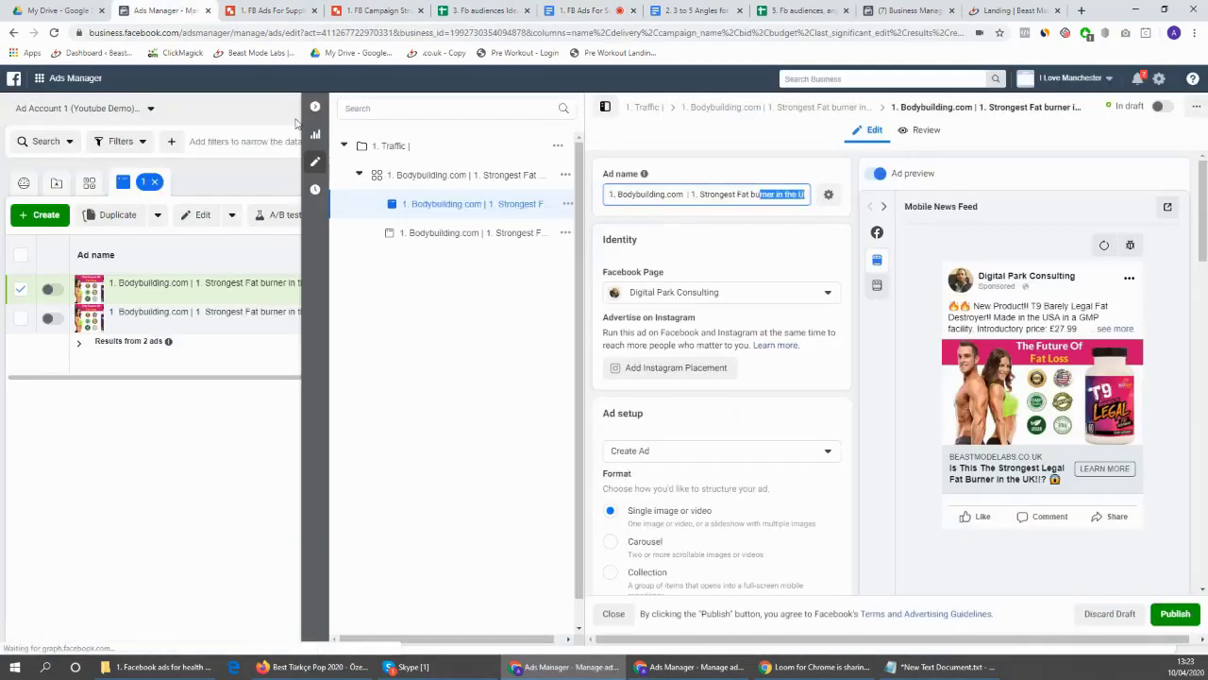
Replace "1. Future of fatloss (MnW) -" in the duplicated ad's name with "2. Image and indg |", keeping "Copy" at the end
{"action": "left_click", "coordinate": [746, 208]}
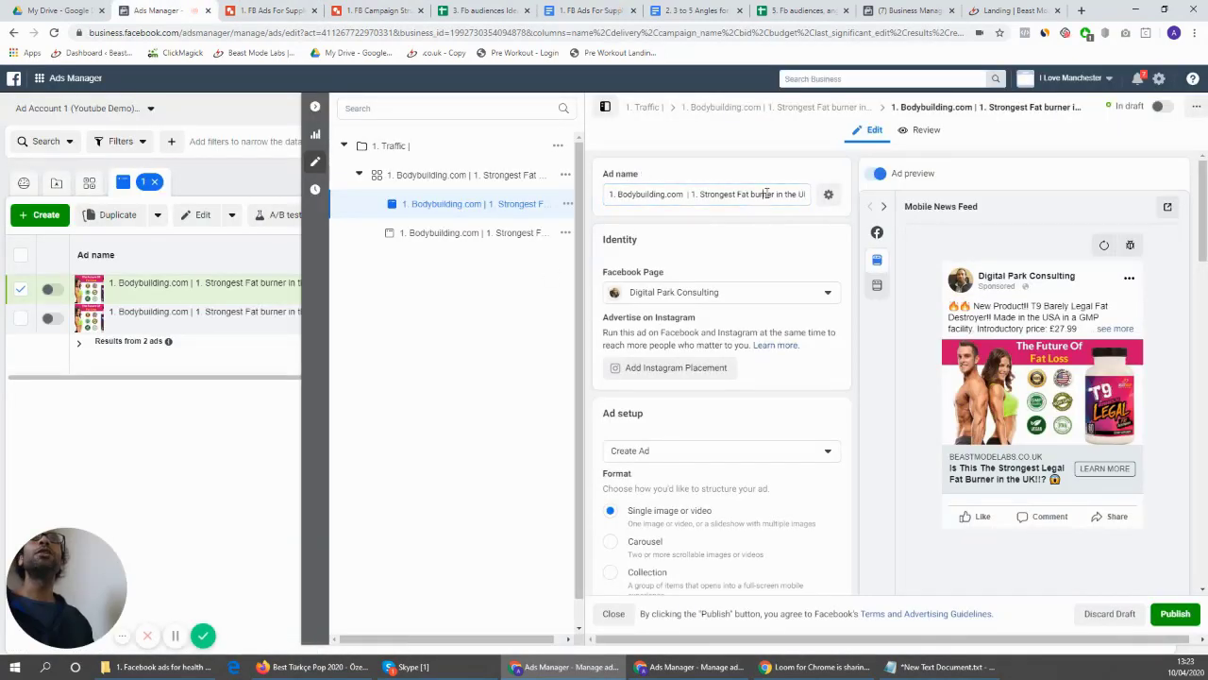
{"action": "left_click_drag", "start_coordinate": [762, 194], "coordinate": [817, 193]}
{"action": "left_click", "coordinate": [699, 193]}
{"action": "left_click_drag", "start_coordinate": [682, 193], "coordinate": [792, 194]}
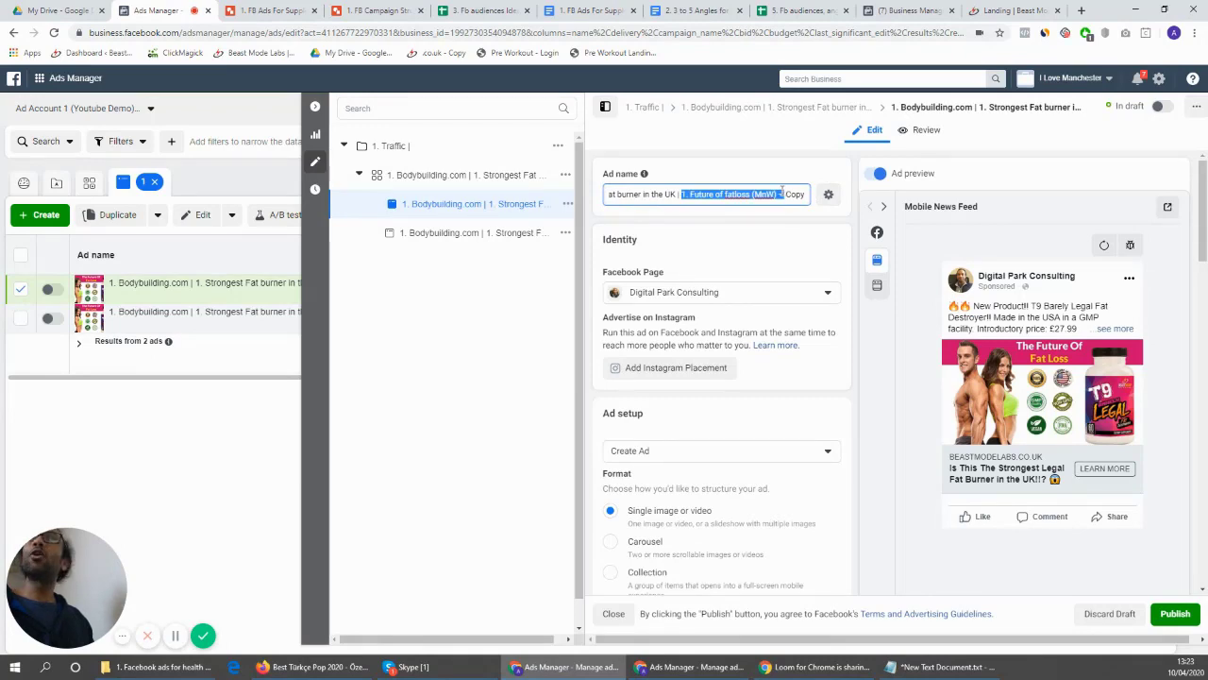
{"action": "type", "text": "2. Image and ingre"}
{"action": "left_click", "coordinate": [715, 196]}
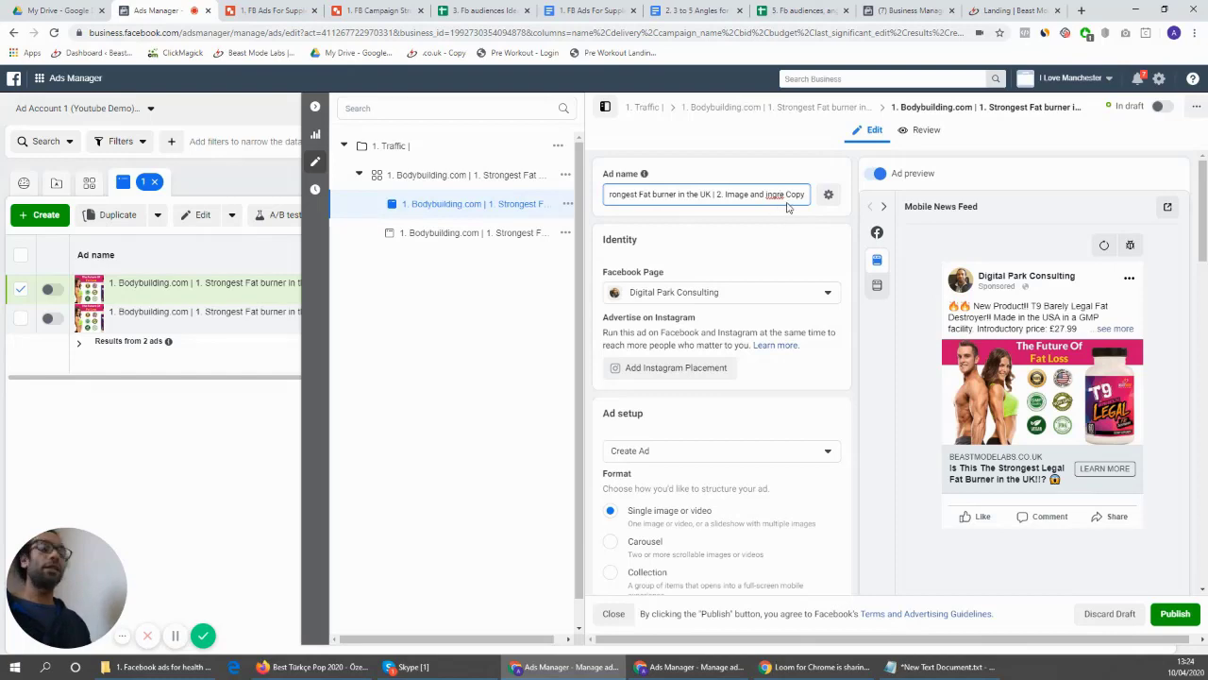
{"action": "key", "text": "BackSpace"}
{"action": "key", "text": "BackSpace"}
{"action": "key", "text": "BackSpace"}
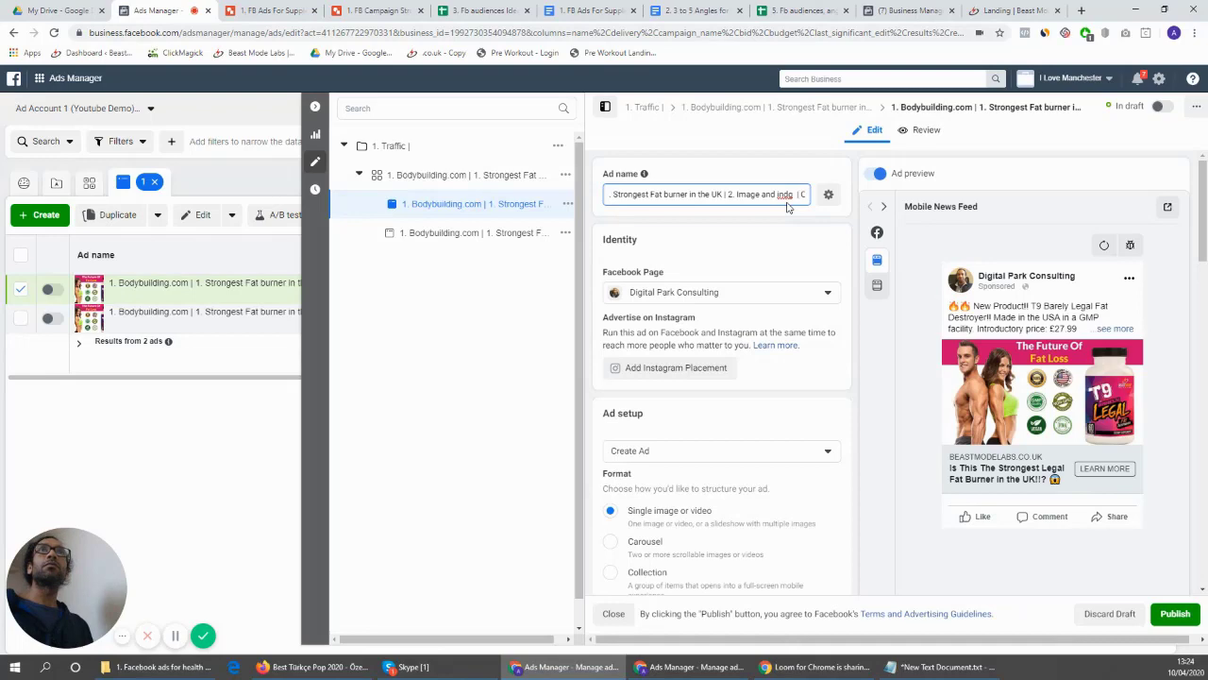
{"action": "type", "text": "Copy"}
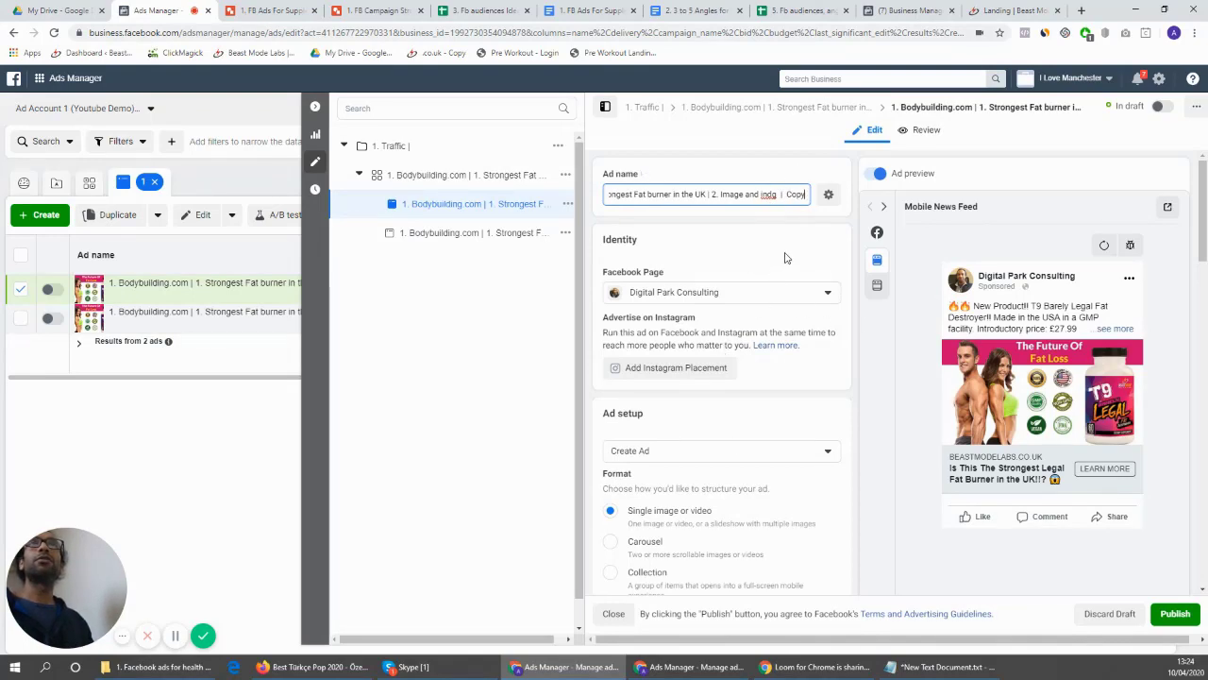
Change the duplicated ad's Facebook News Feed image to "2. Image and ingre" from the account images
{"action": "scroll", "coordinate": [755, 289], "scroll_direction": "down", "scroll_amount": 5}
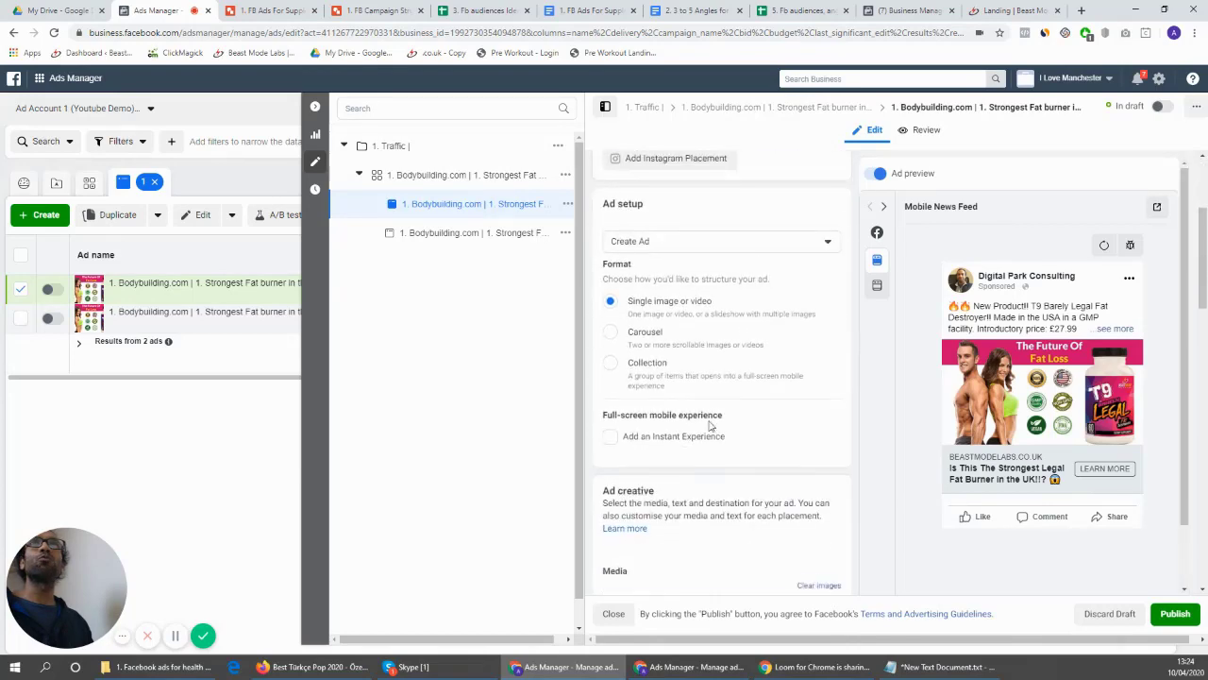
{"action": "scroll", "coordinate": [714, 412], "scroll_direction": "down", "scroll_amount": 3}
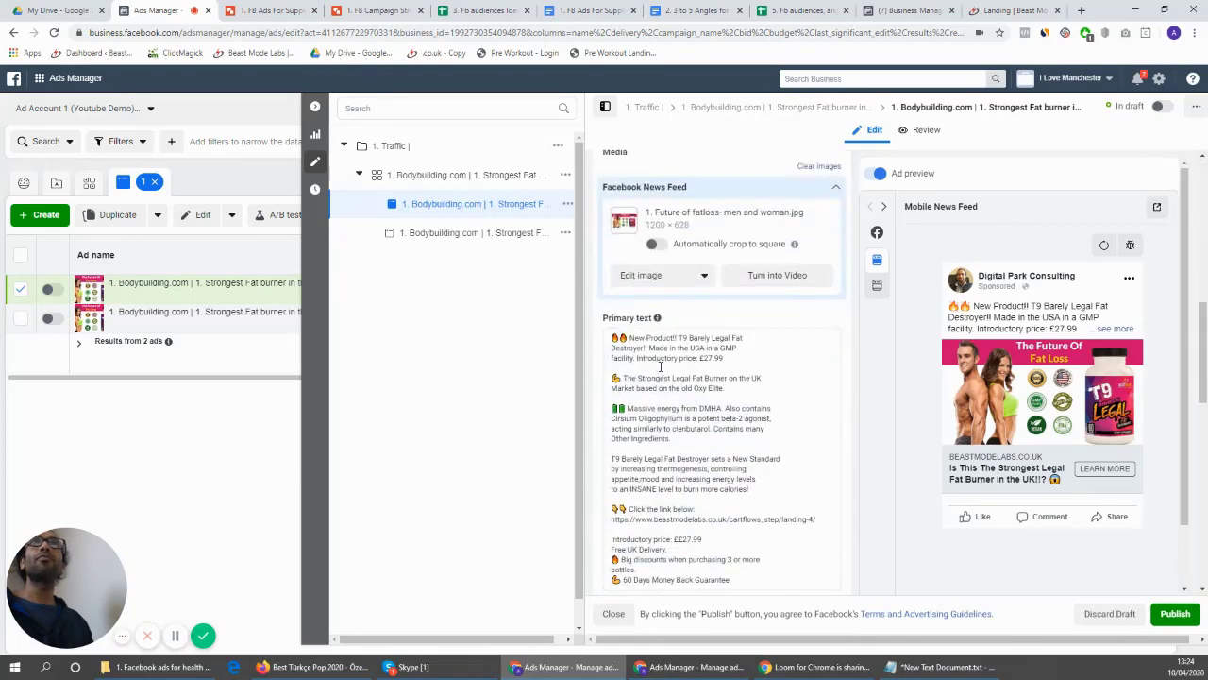
{"action": "scroll", "coordinate": [661, 366], "scroll_direction": "down", "scroll_amount": 10}
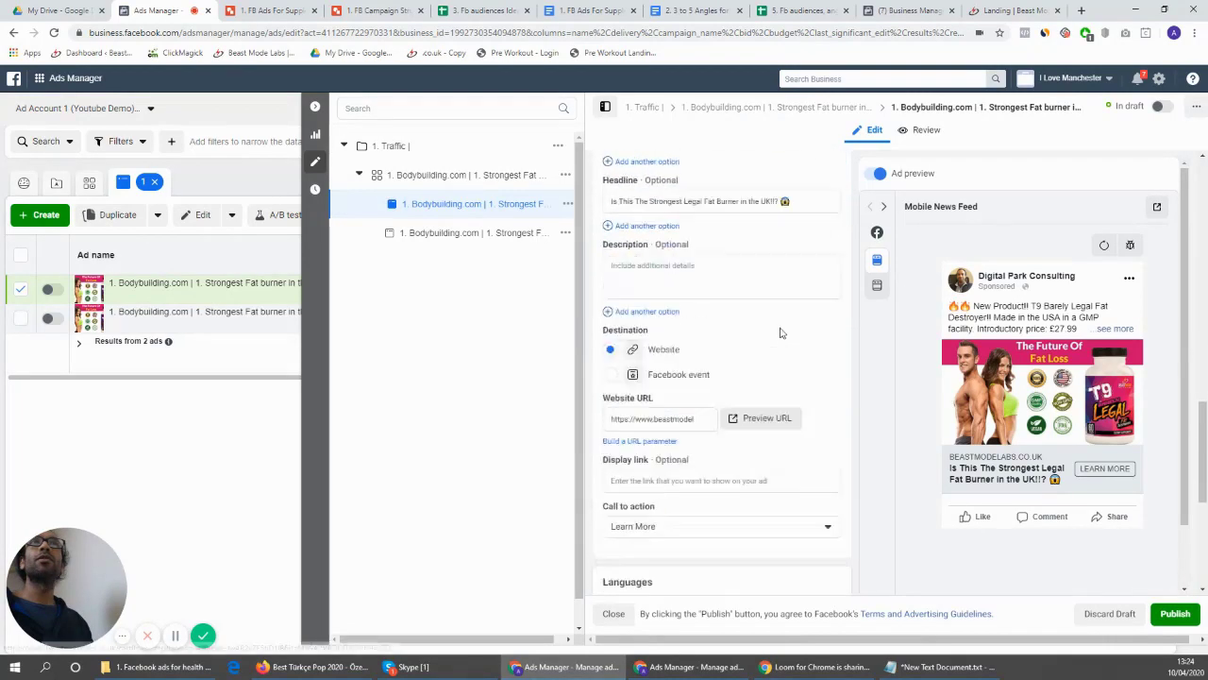
{"action": "scroll", "coordinate": [780, 332], "scroll_direction": "up", "scroll_amount": 15}
{"action": "scroll", "coordinate": [723, 313], "scroll_direction": "down", "scroll_amount": 6}
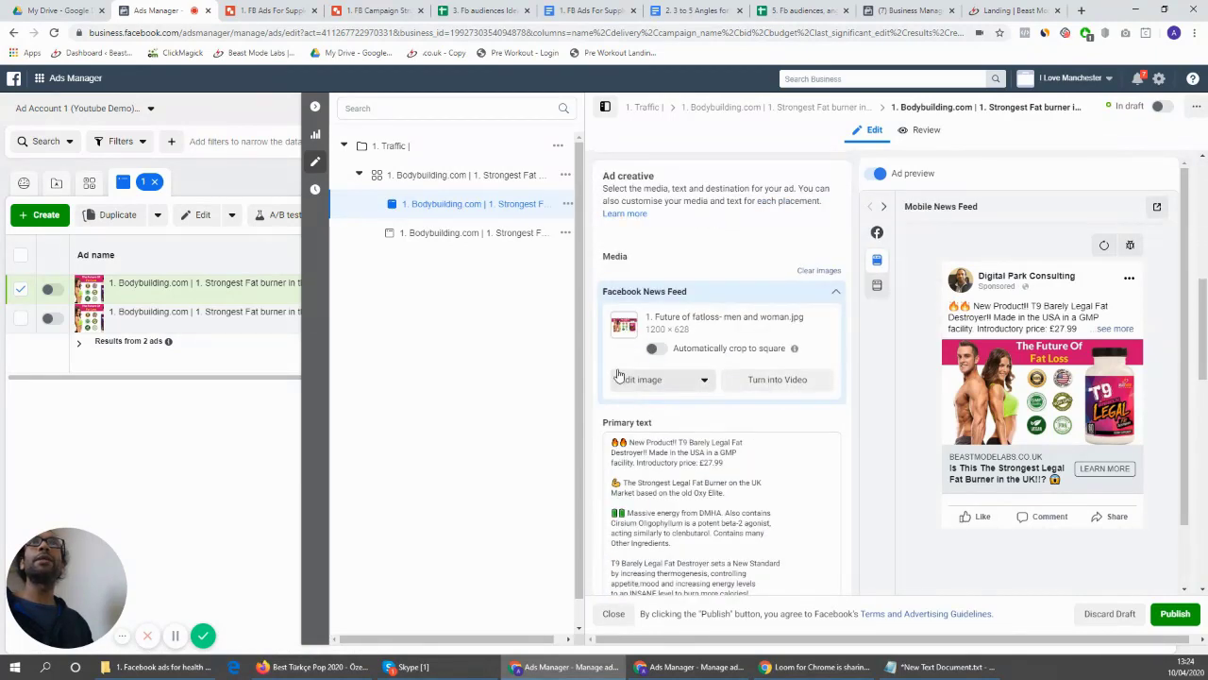
{"action": "left_click", "coordinate": [694, 380]}
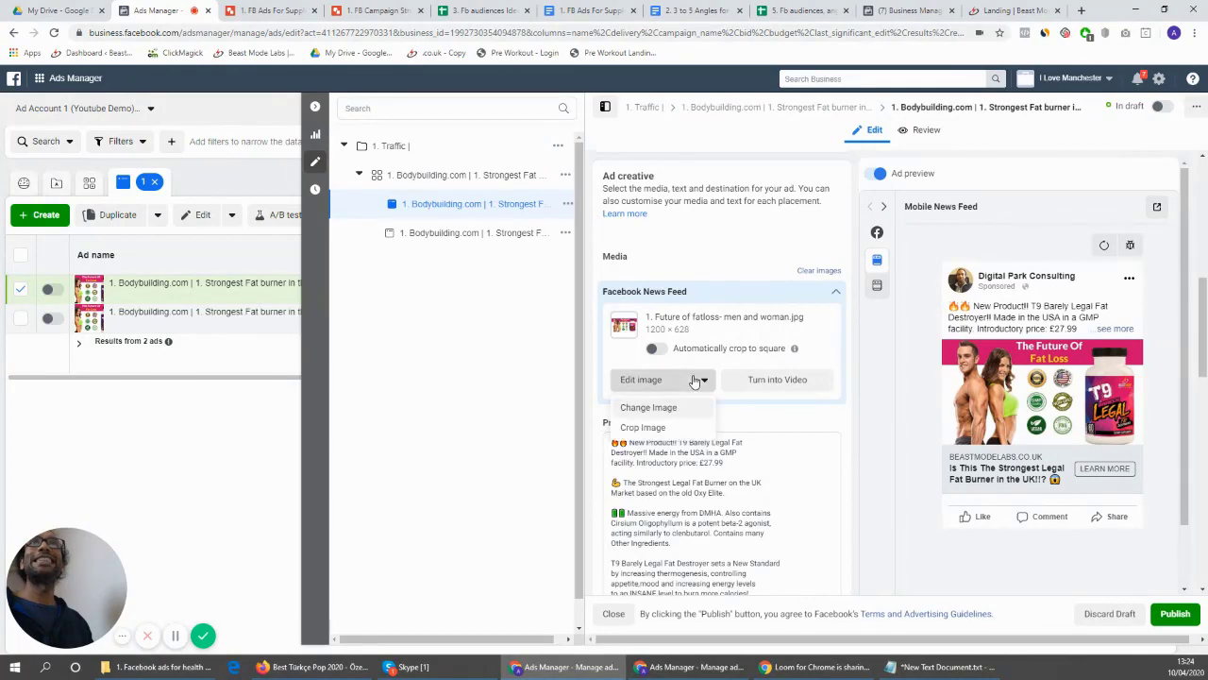
{"action": "left_click", "coordinate": [677, 408]}
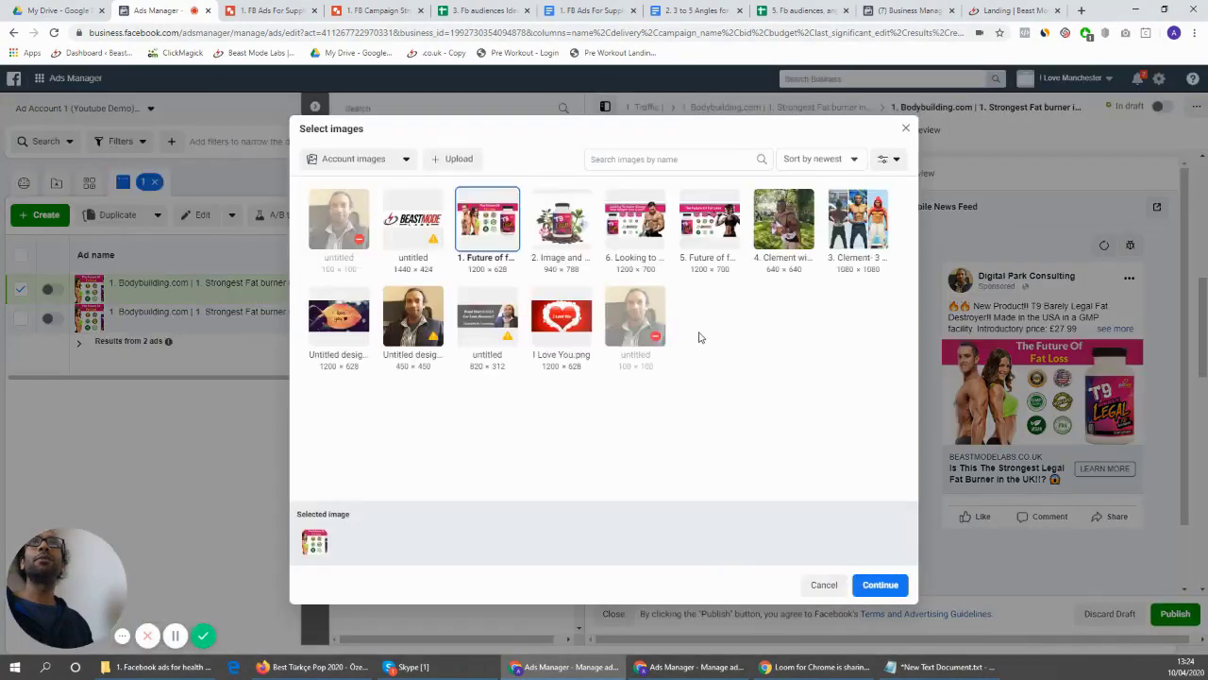
{"action": "left_click", "coordinate": [558, 225]}
{"action": "left_click", "coordinate": [880, 585]}
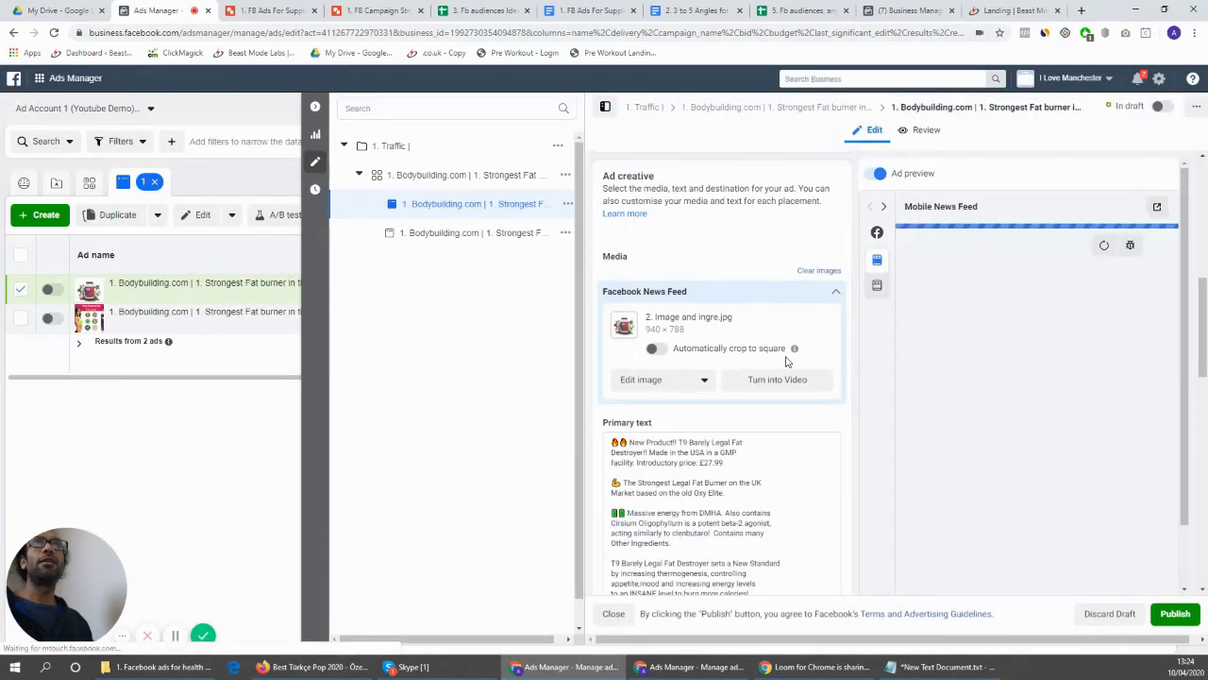
Check the duplicated ad's remaining settings and publish it
{"action": "scroll", "coordinate": [789, 354], "scroll_direction": "down", "scroll_amount": 15}
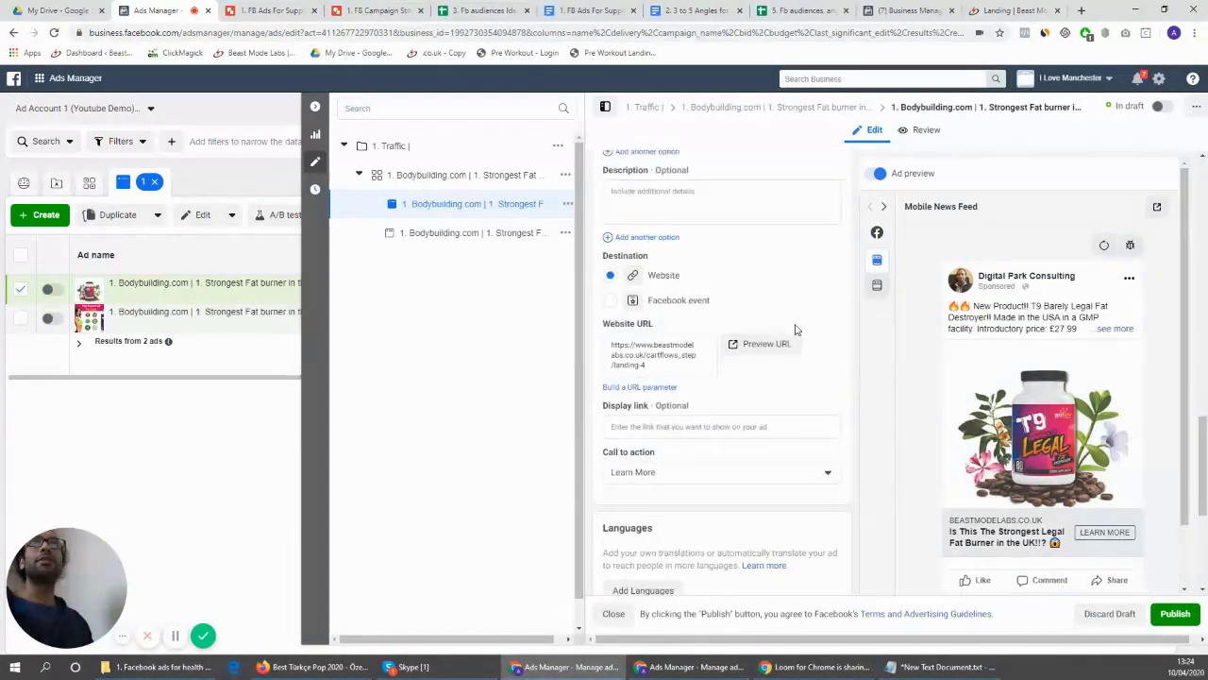
{"action": "scroll", "coordinate": [781, 393], "scroll_direction": "up", "scroll_amount": 15}
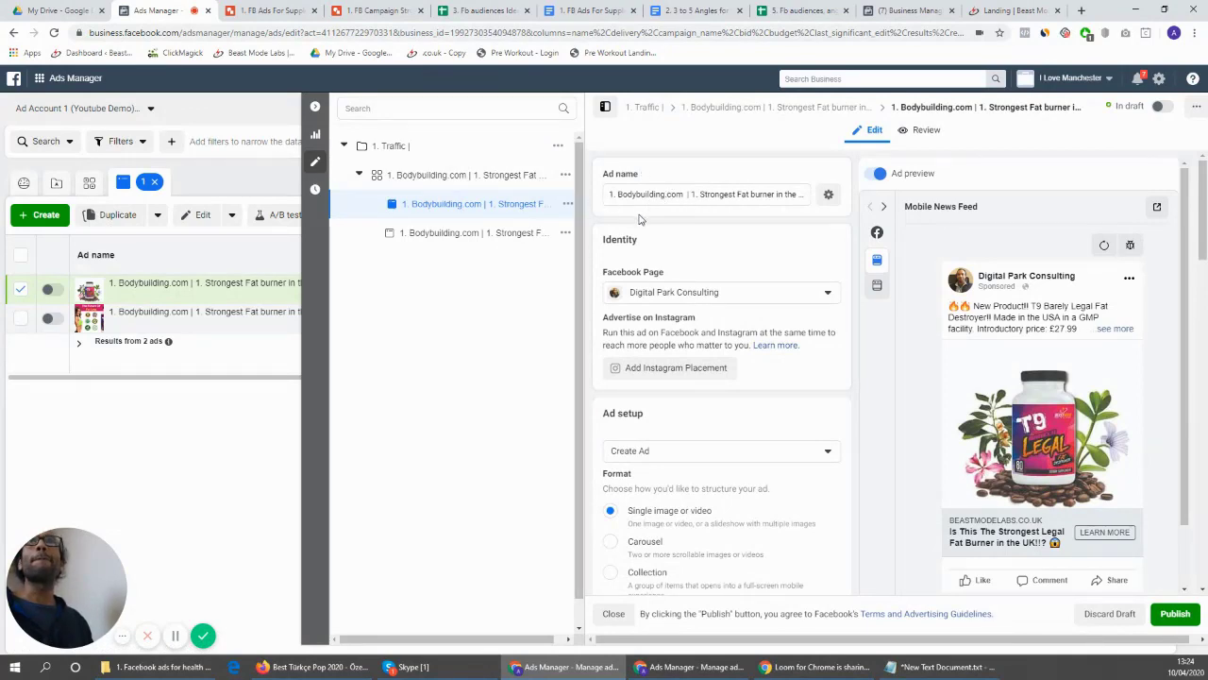
{"action": "left_click", "coordinate": [1175, 615]}
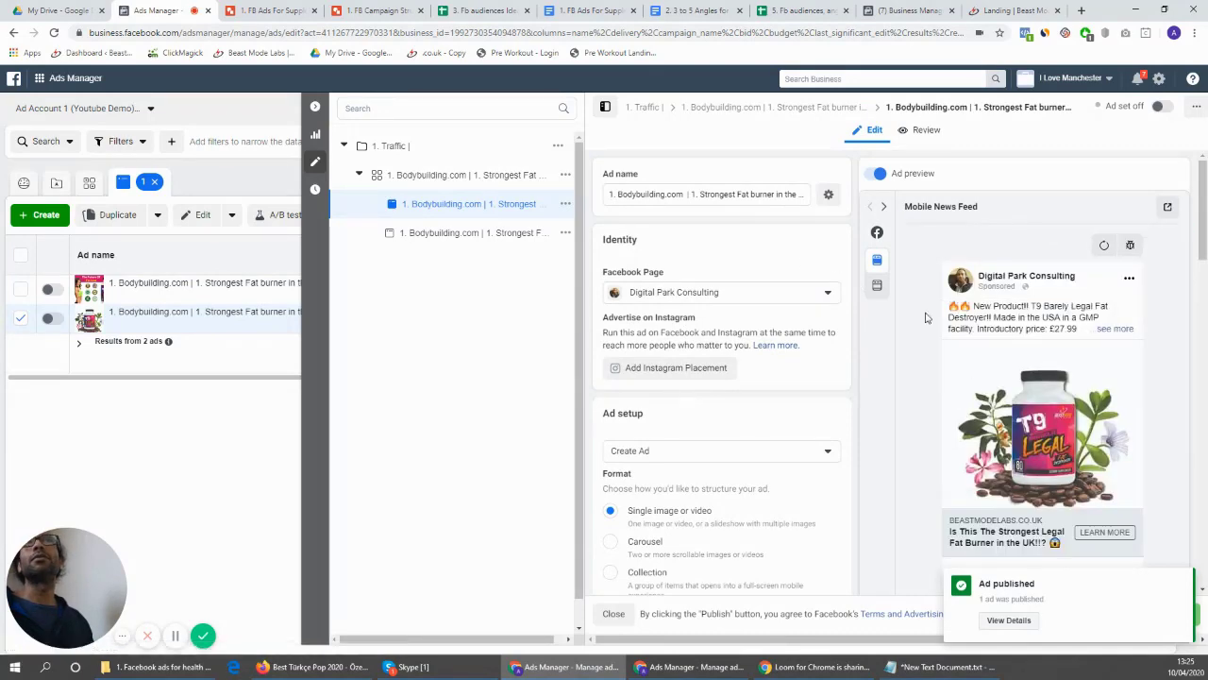
Examine the Bodybuilding.com ad set's name and compare the previews of its two ads
{"action": "left_click", "coordinate": [503, 177]}
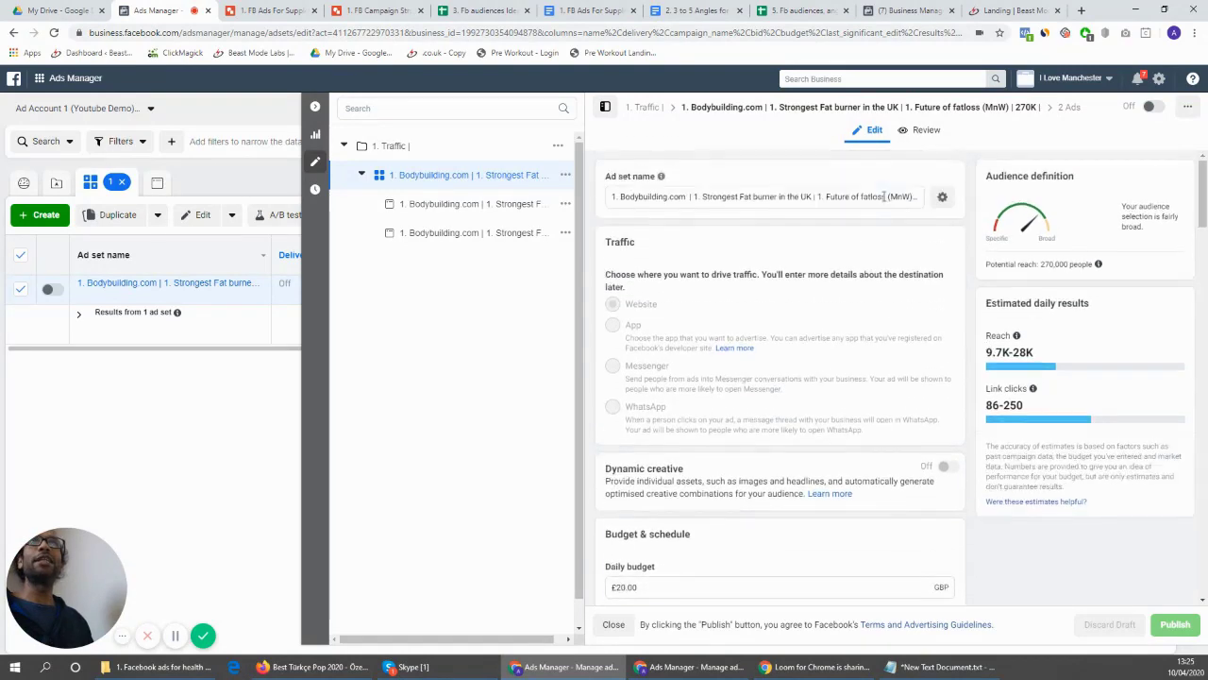
{"action": "left_click_drag", "start_coordinate": [895, 196], "coordinate": [941, 196]}
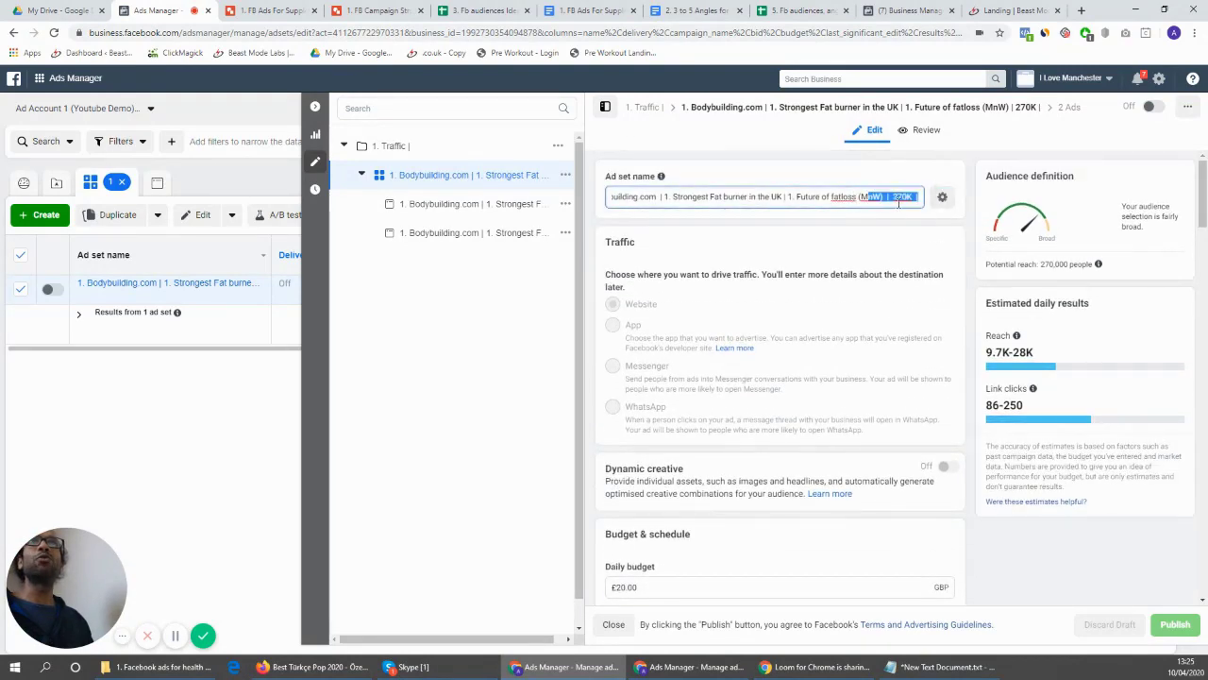
{"action": "left_click", "coordinate": [509, 206]}
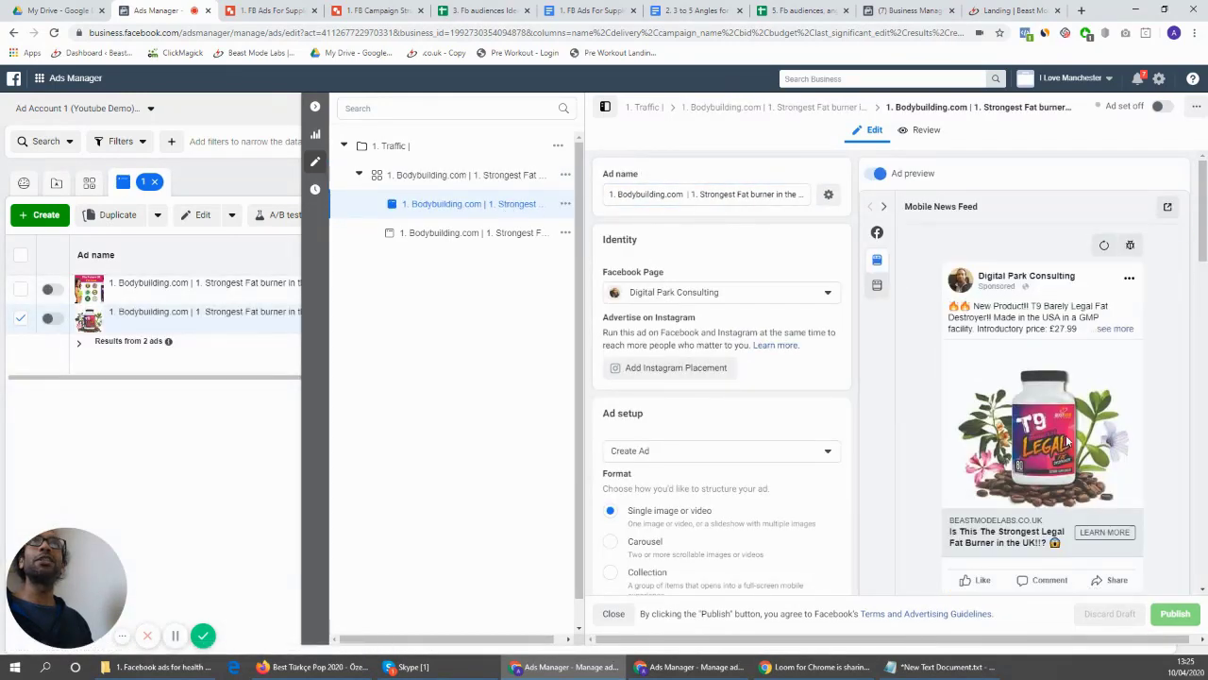
{"action": "left_click", "coordinate": [521, 236]}
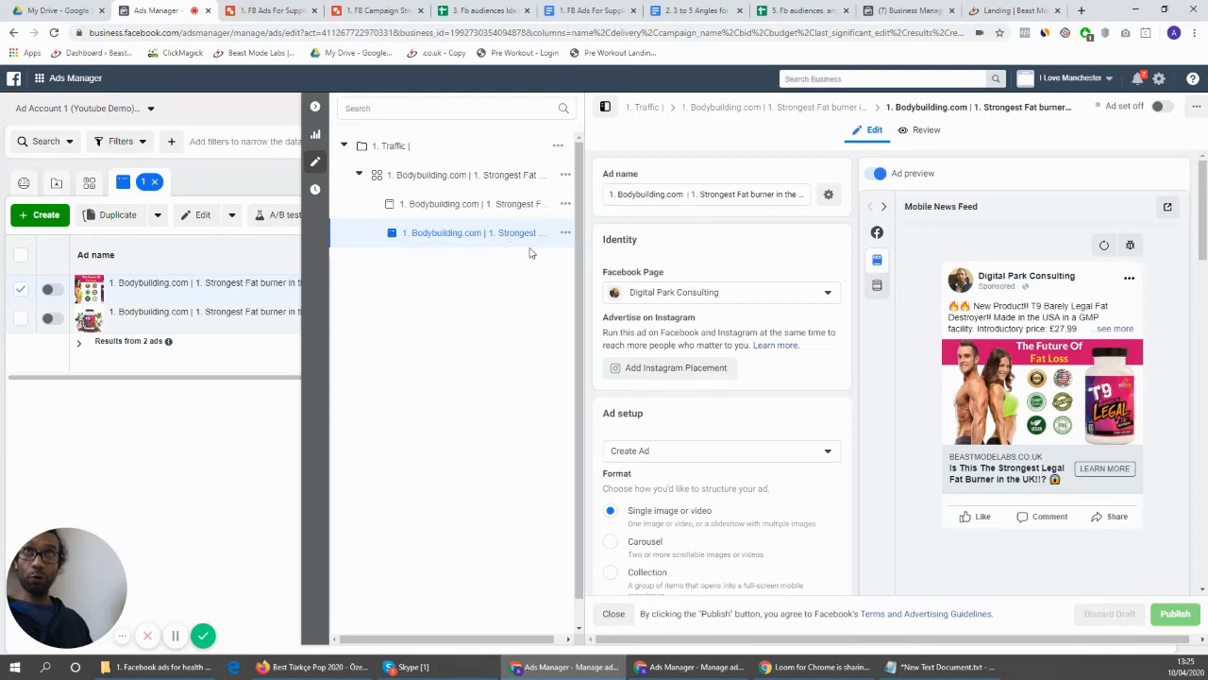
Remove "Copy" from the end of the second ad's name and publish the change
{"action": "left_click", "coordinate": [501, 203]}
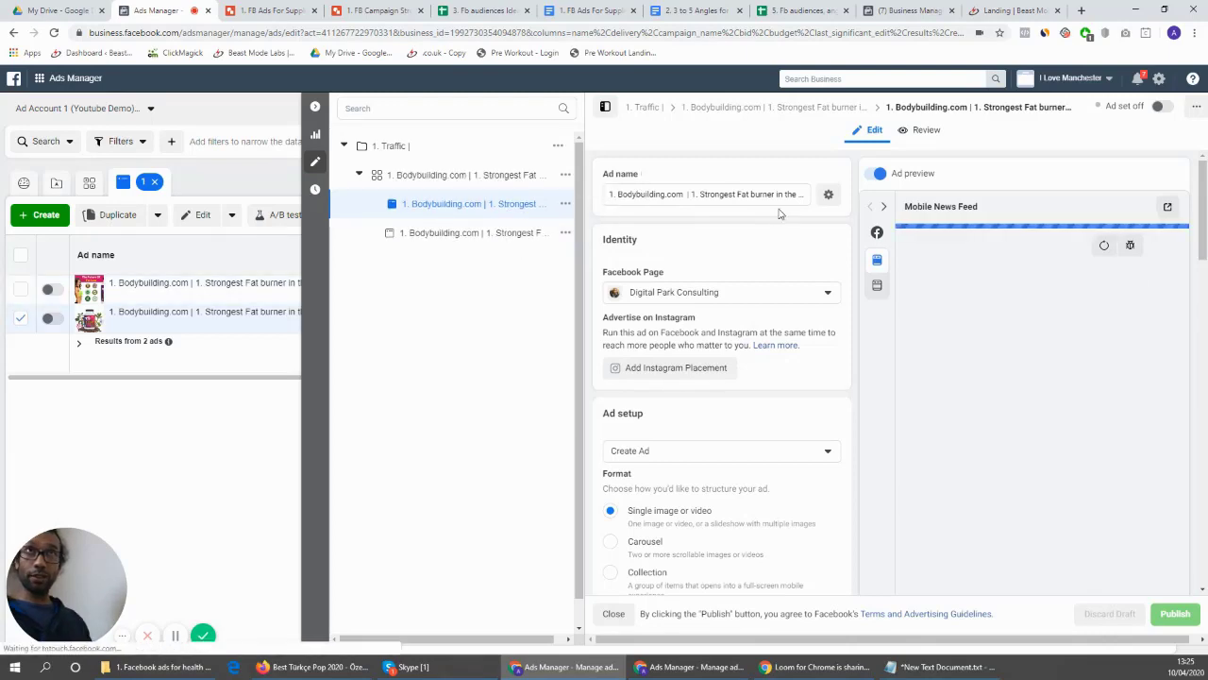
{"action": "left_click_drag", "start_coordinate": [746, 191], "coordinate": [805, 193]}
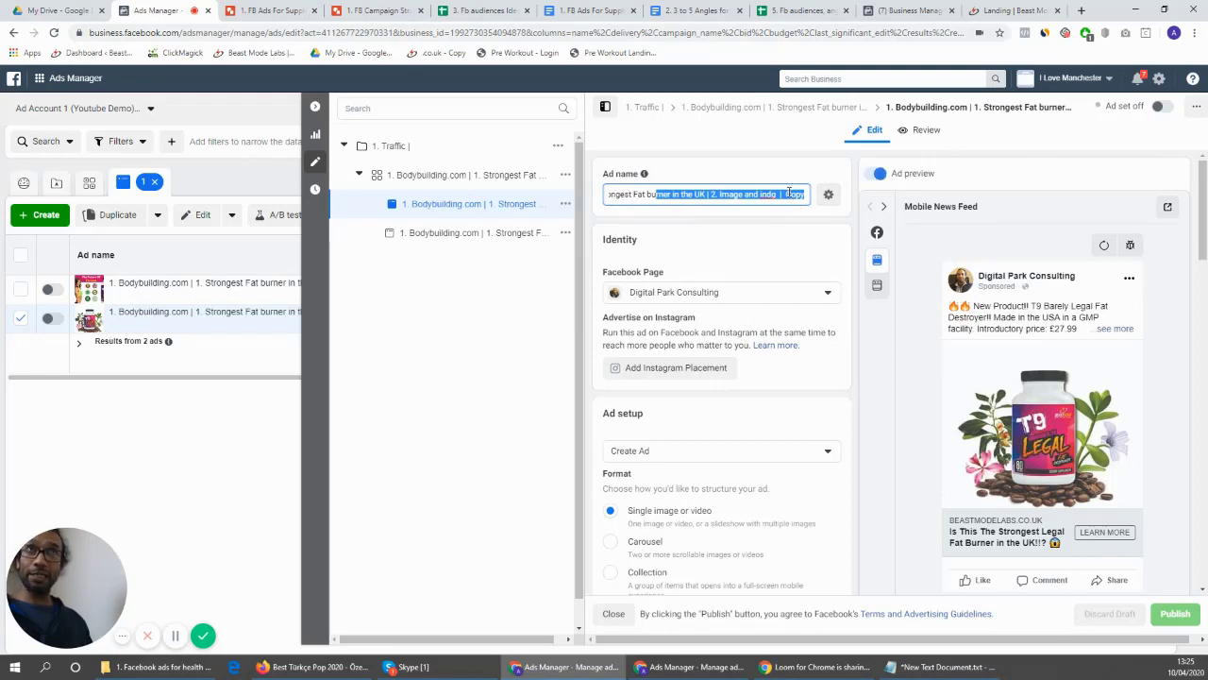
{"action": "left_click", "coordinate": [789, 192]}
{"action": "key", "text": "BackSpace"}
{"action": "key", "text": "BackSpace"}
{"action": "key", "text": "BackSpace"}
{"action": "key", "text": "BackSpace"}
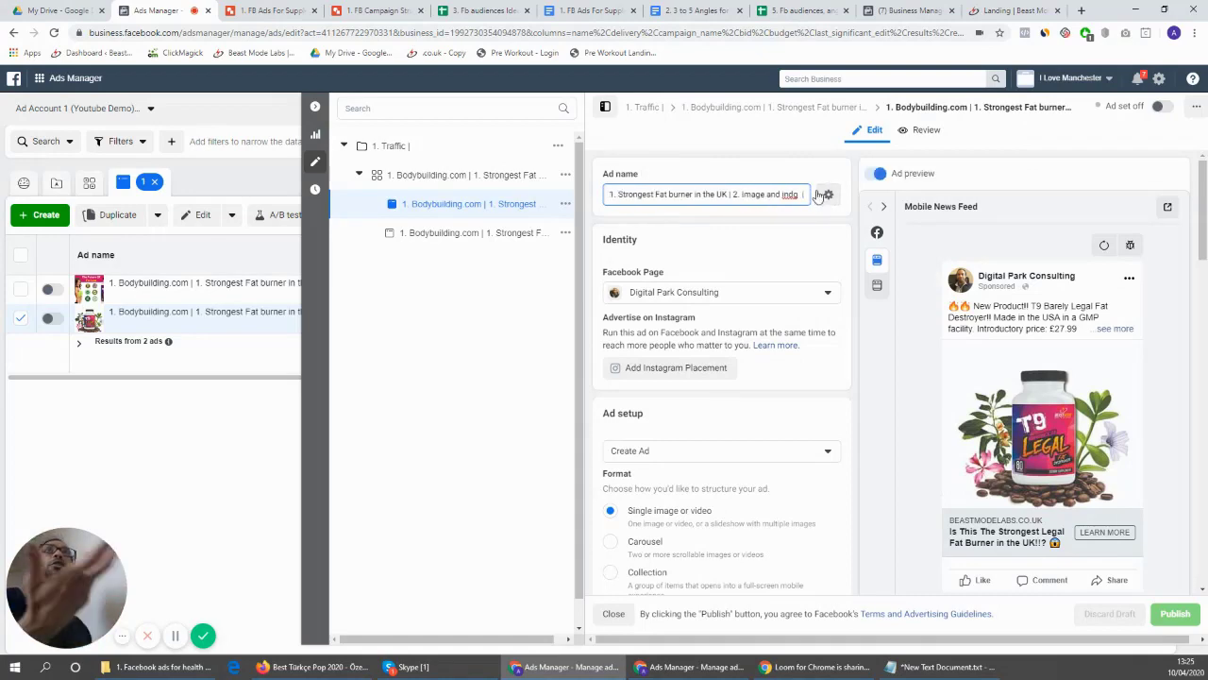
{"action": "left_click", "coordinate": [1034, 457]}
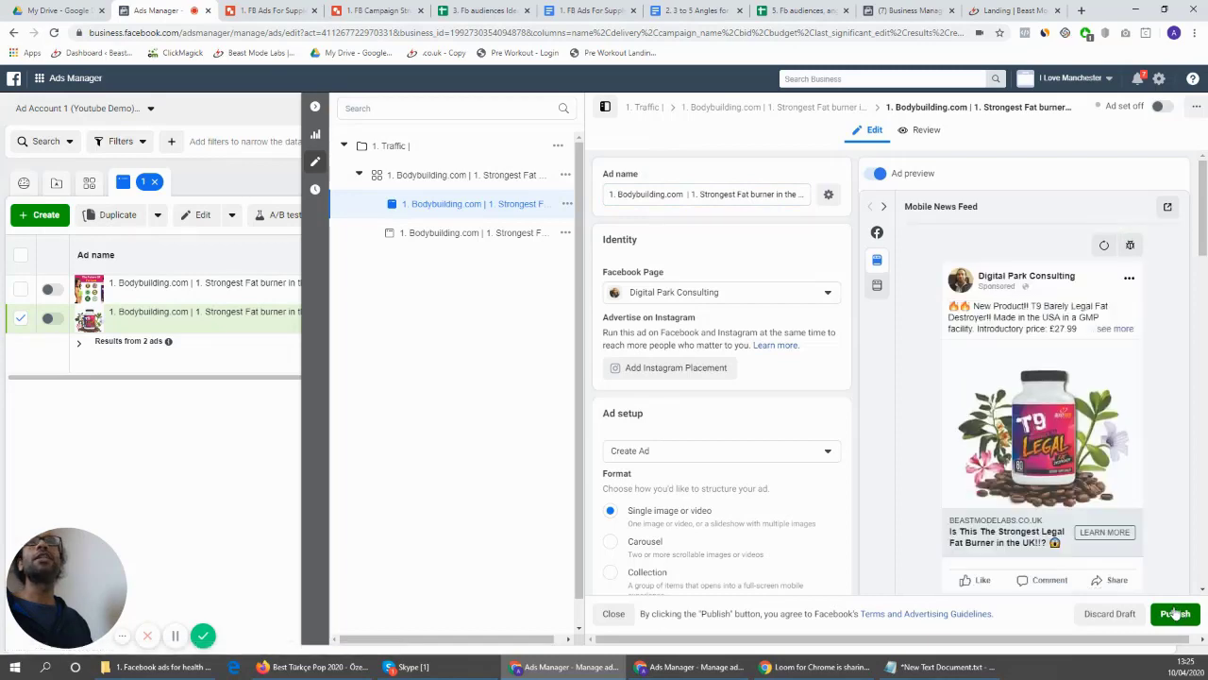
{"action": "left_click", "coordinate": [1174, 614]}
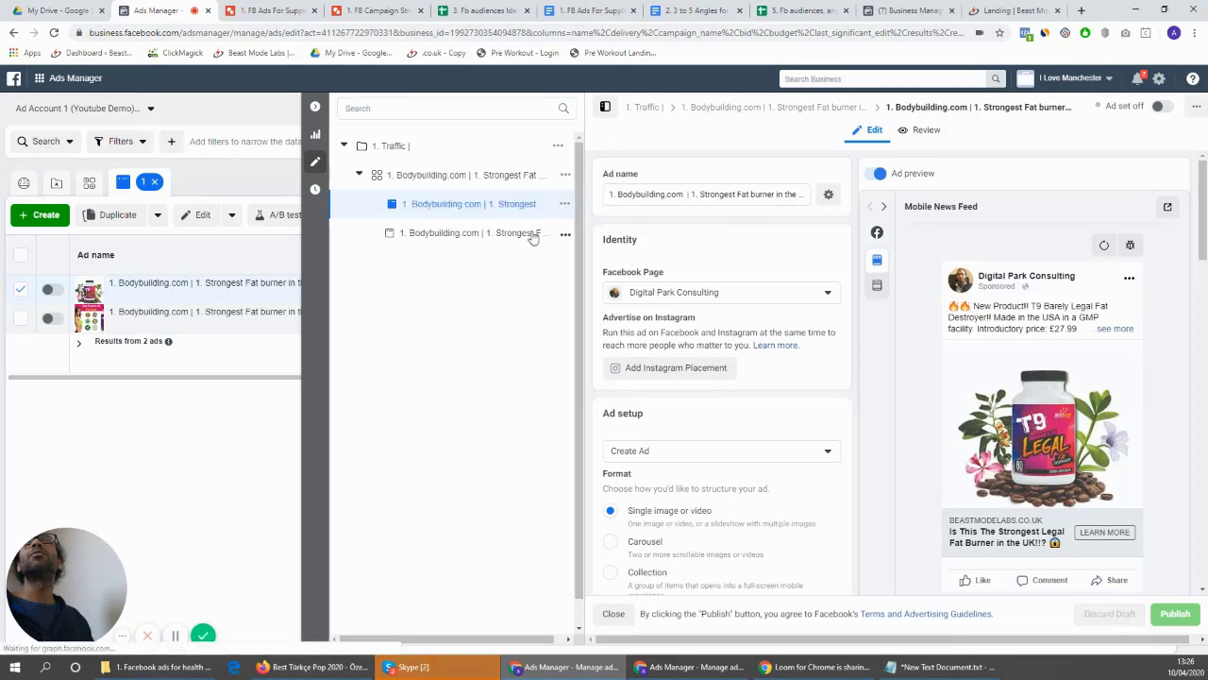
Duplicate the Future of Fat Loss ad once into its original campaign, keeping existing reactions, comments and shares
{"action": "left_click", "coordinate": [533, 235]}
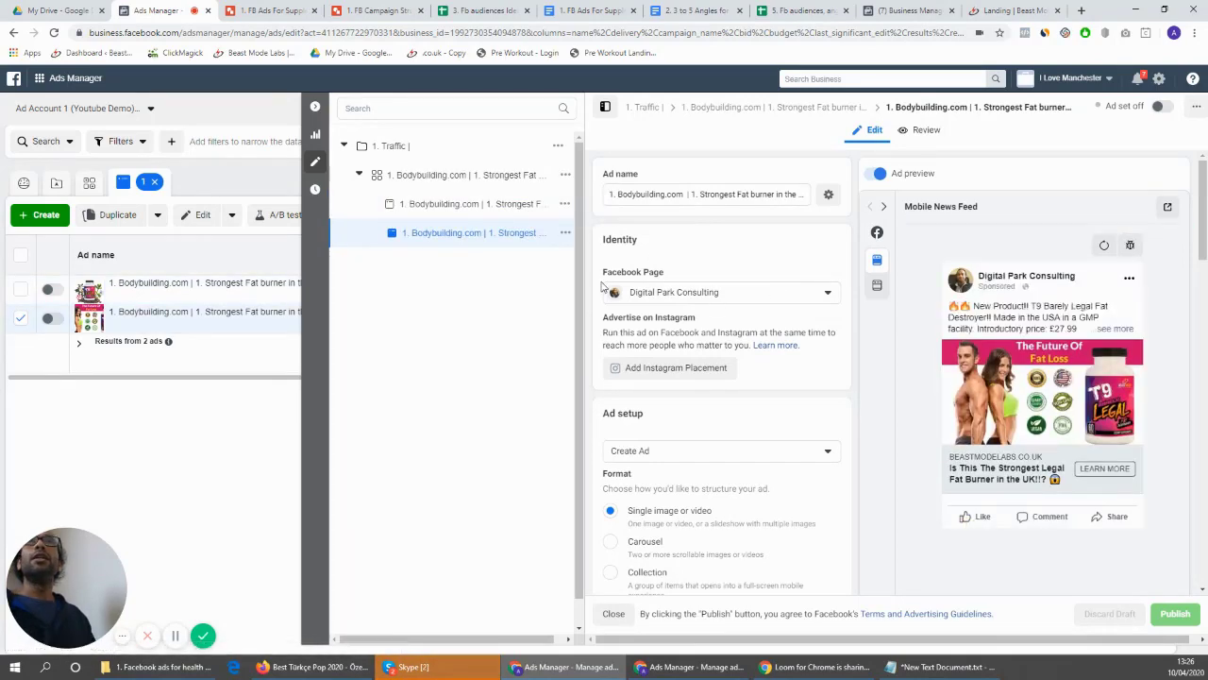
{"action": "left_click", "coordinate": [1197, 109]}
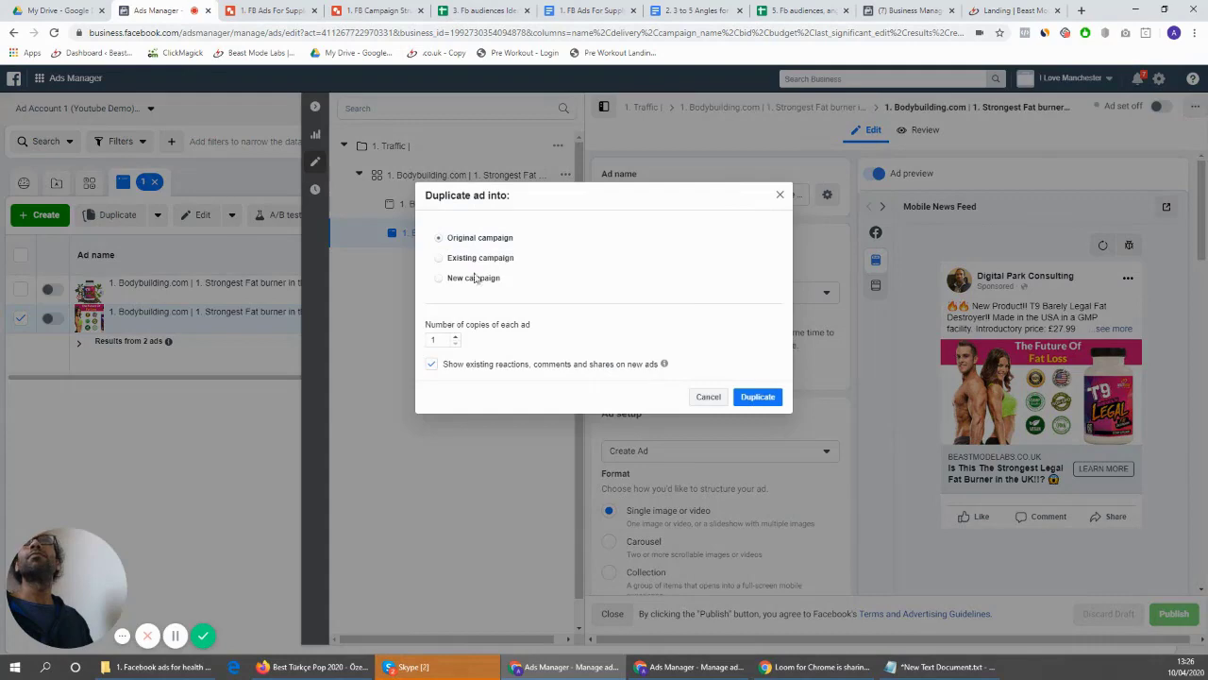
{"action": "left_click", "coordinate": [758, 402]}
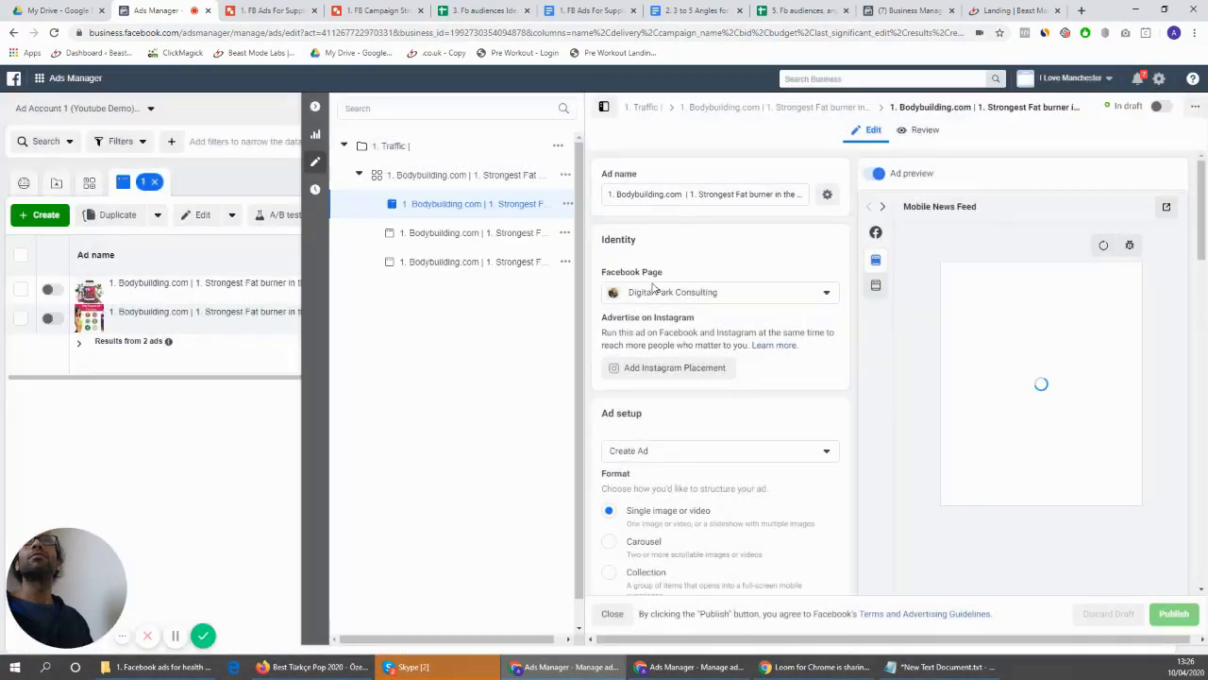
{"action": "mouse_move", "coordinate": [671, 279]}
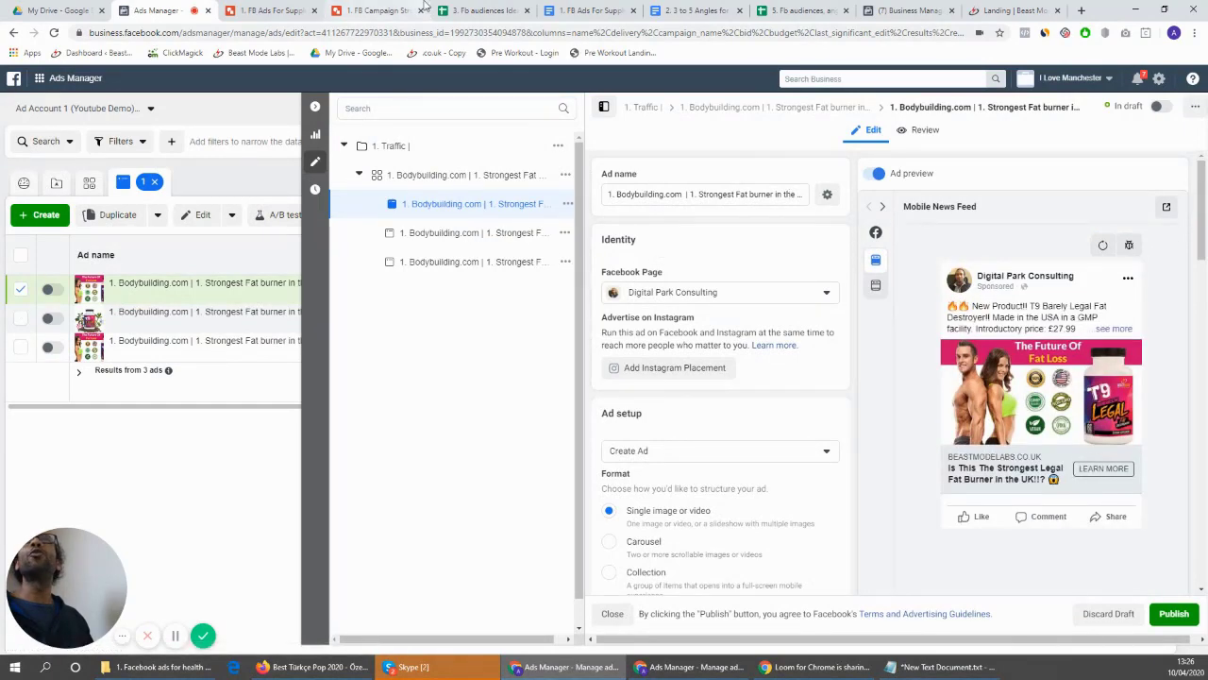
Copy the full caption of image 3 from the FB Ads For Supplement Products document
{"action": "left_click", "coordinate": [482, 11]}
{"action": "left_click", "coordinate": [584, 10]}
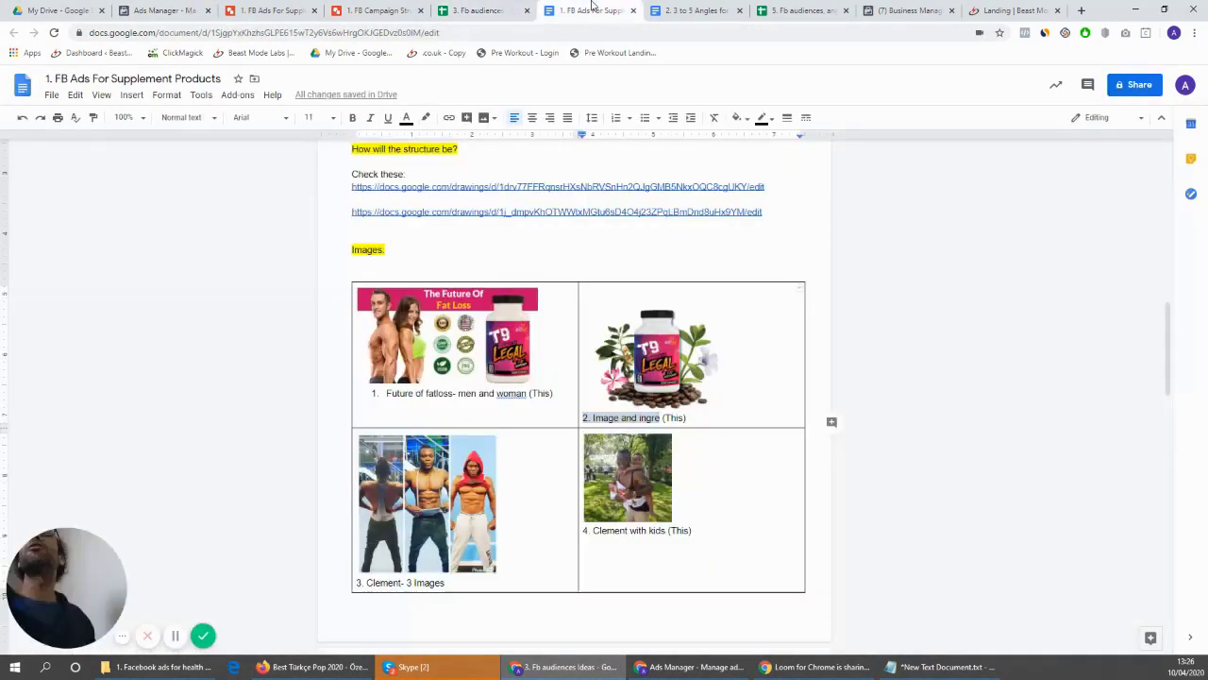
{"action": "left_click_drag", "start_coordinate": [446, 582], "coordinate": [354, 583]}
{"action": "key", "text": "ctrl+c"}
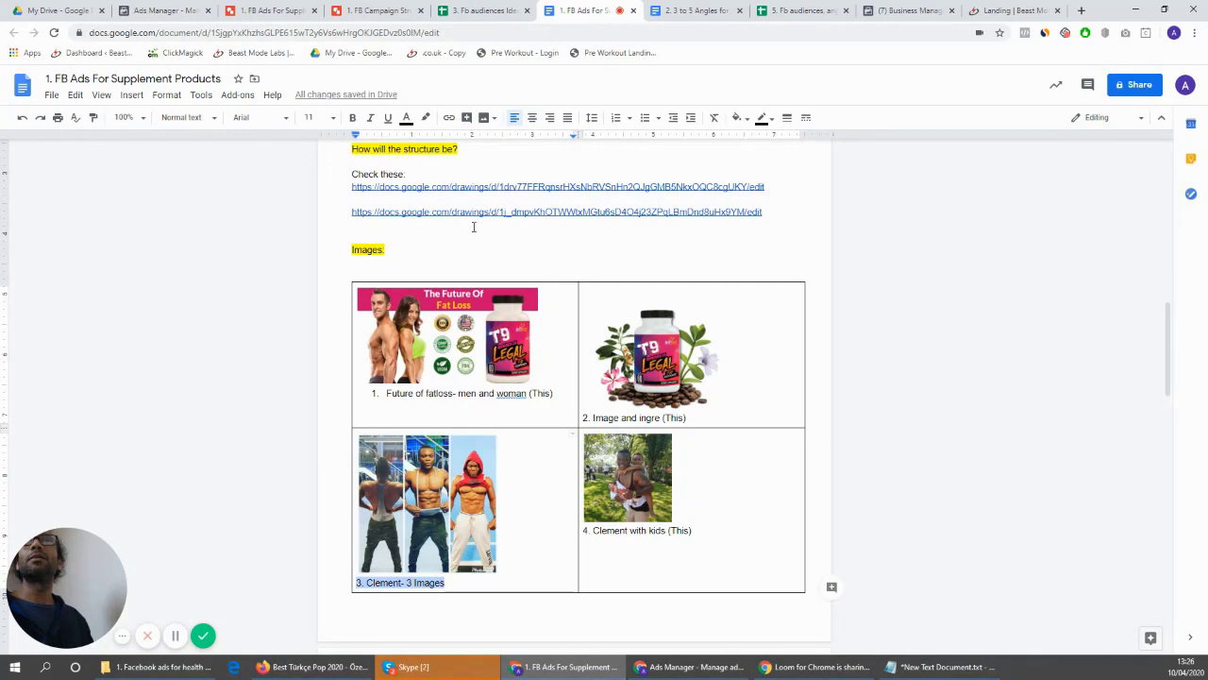
Switch to Ads Manager and replace "1. Future of fatloss (MnW)" in the ad name with "3. Cle- 3 Images"
{"action": "left_click", "coordinate": [165, 10]}
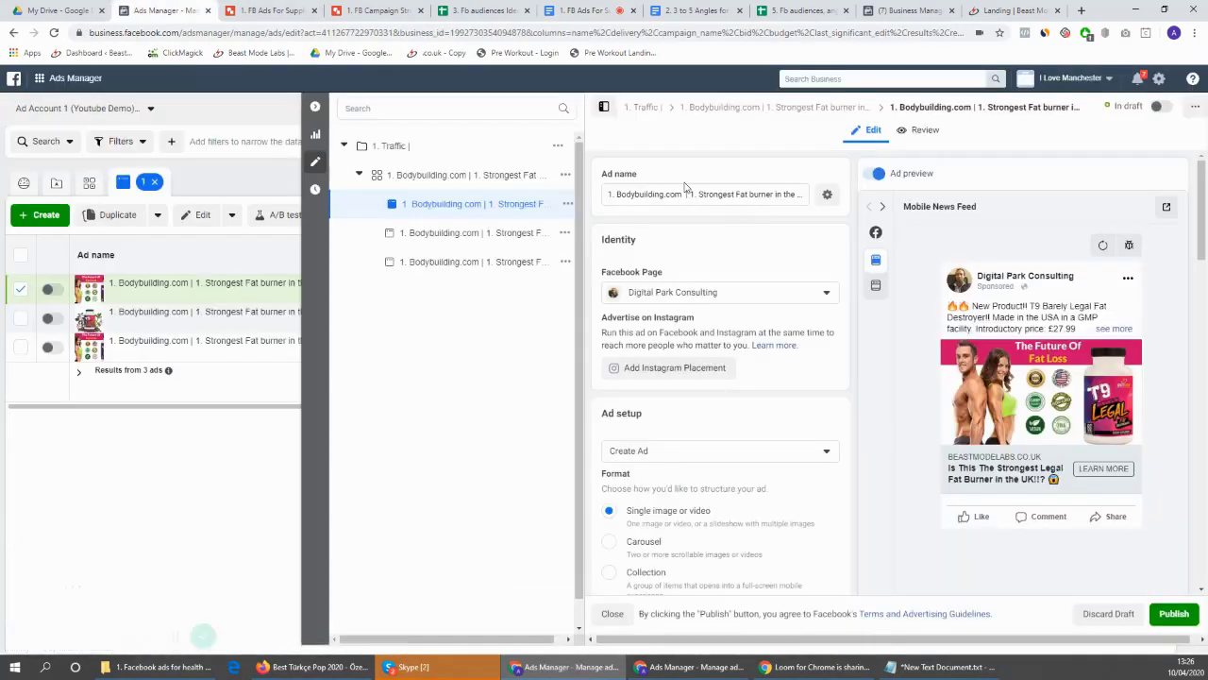
{"action": "left_click_drag", "start_coordinate": [764, 194], "coordinate": [686, 199]}
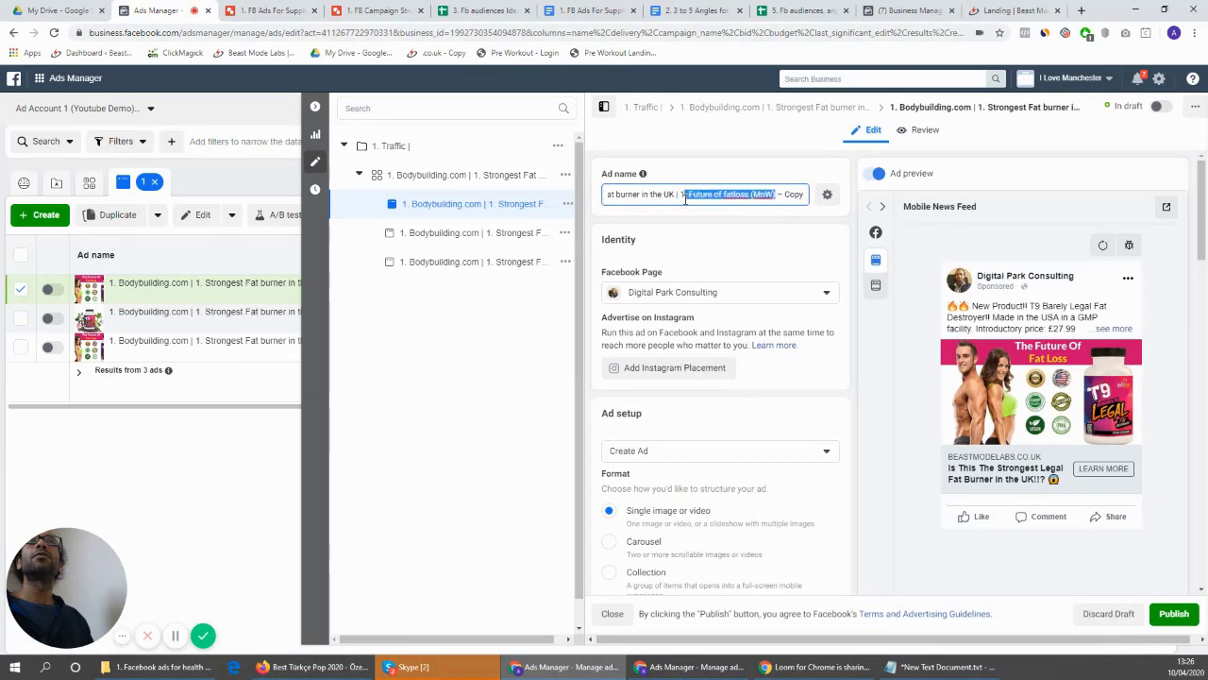
{"action": "key", "text": "ctrl+v"}
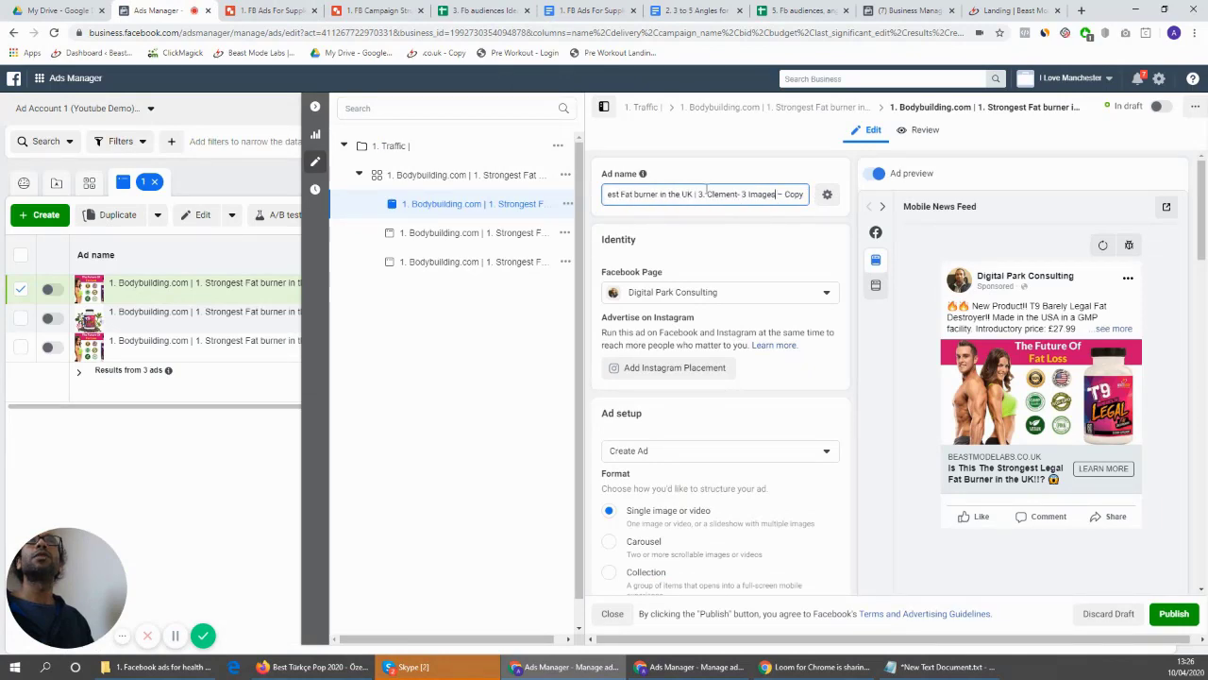
{"action": "left_click", "coordinate": [736, 193]}
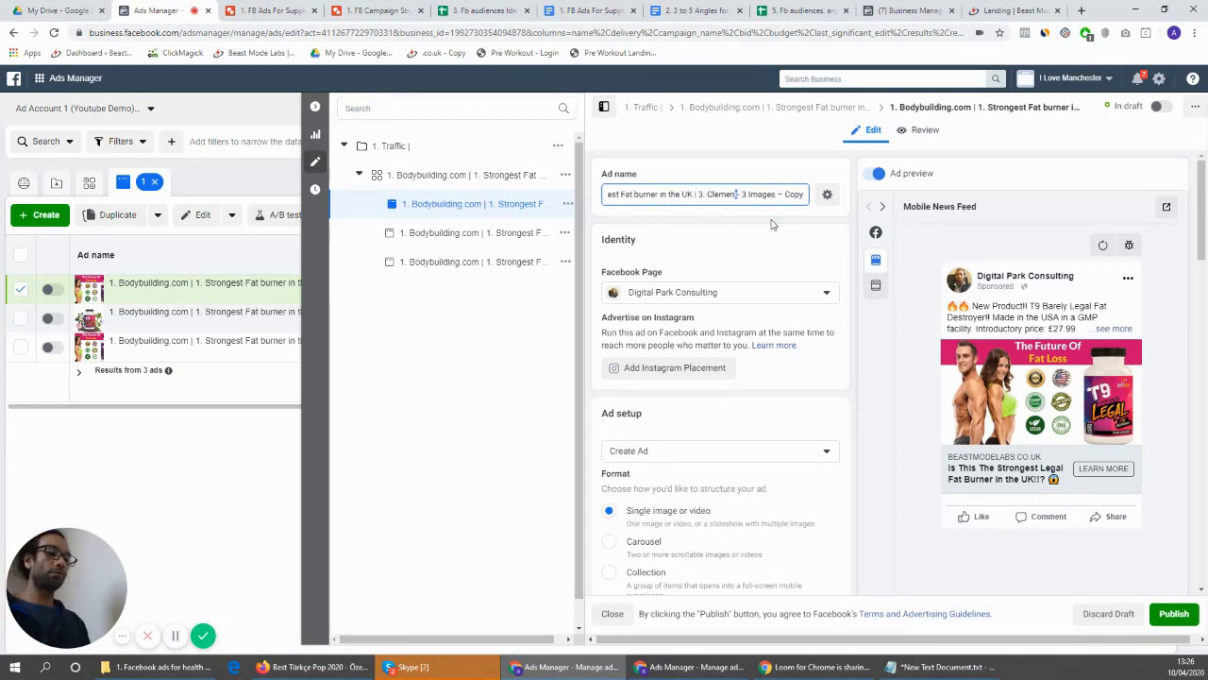
{"action": "key", "text": "BackSpace"}
{"action": "key", "text": "BackSpace"}
{"action": "key", "text": "BackSpace"}
{"action": "key", "text": "BackSpace"}
{"action": "key", "text": "BackSpace"}
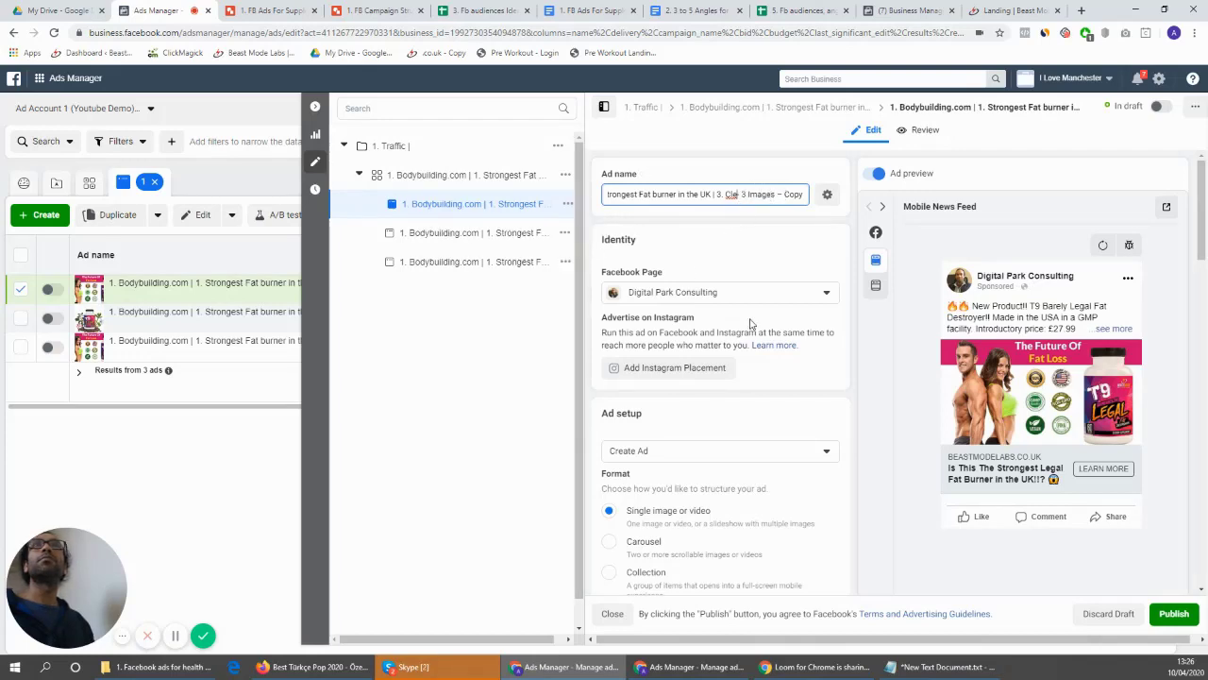
Replace the ad's Facebook News Feed image with the 1080 × 1080 account image numbered 3, showing three bodybuilder photos
{"action": "scroll", "coordinate": [780, 431], "scroll_direction": "down", "scroll_amount": 6}
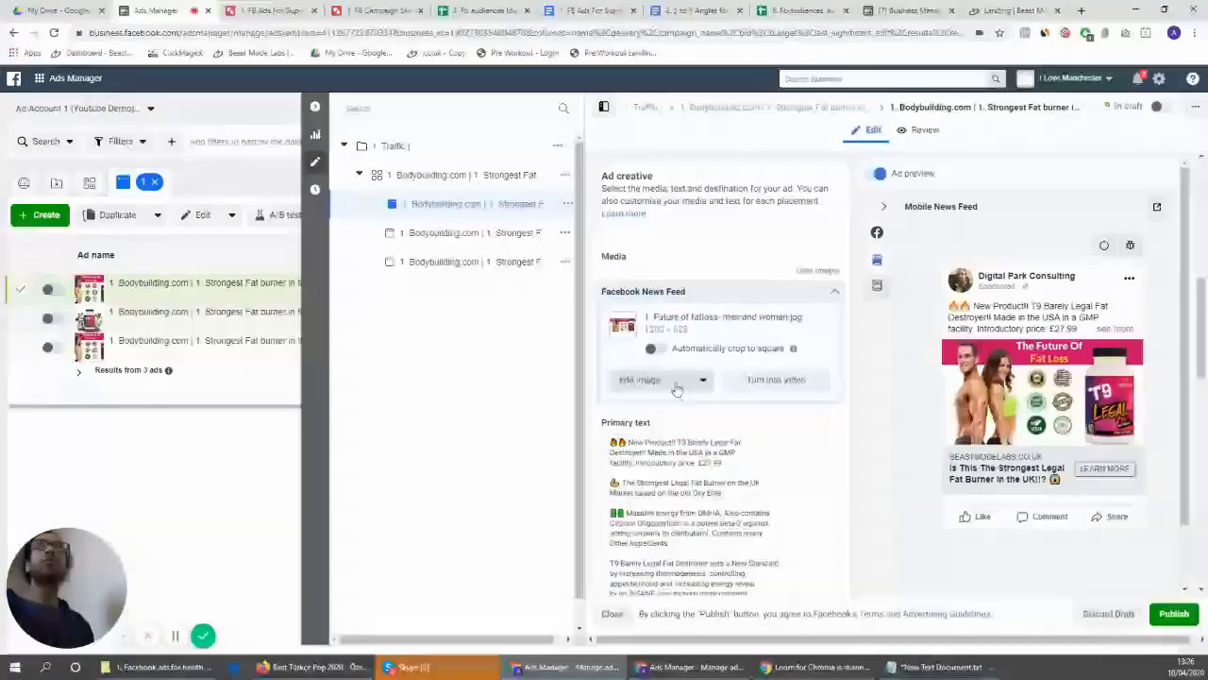
{"action": "left_click", "coordinate": [676, 387]}
{"action": "left_click", "coordinate": [676, 408]}
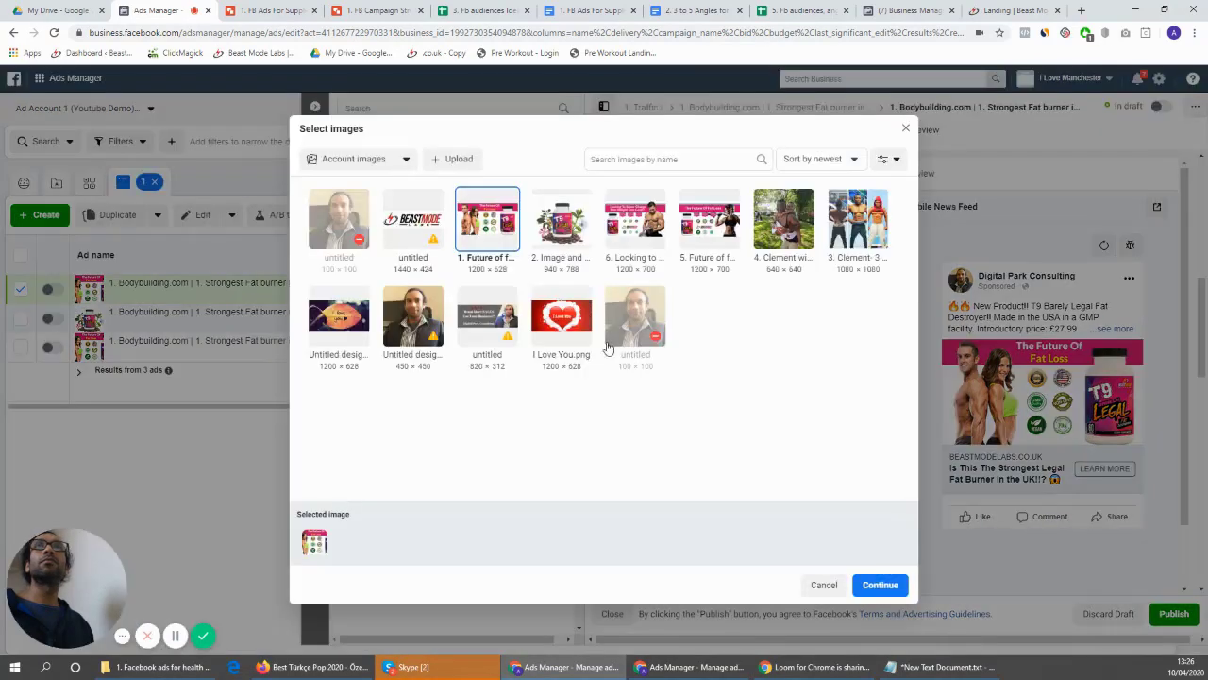
{"action": "left_click", "coordinate": [857, 219]}
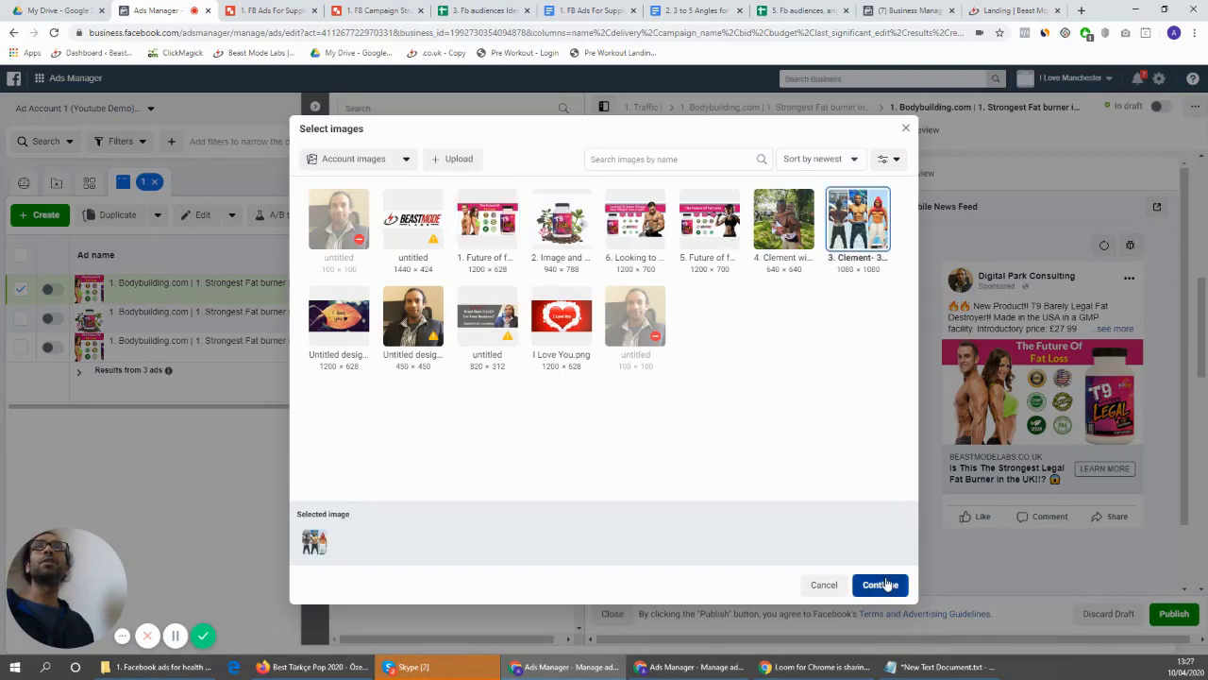
{"action": "left_click", "coordinate": [880, 584]}
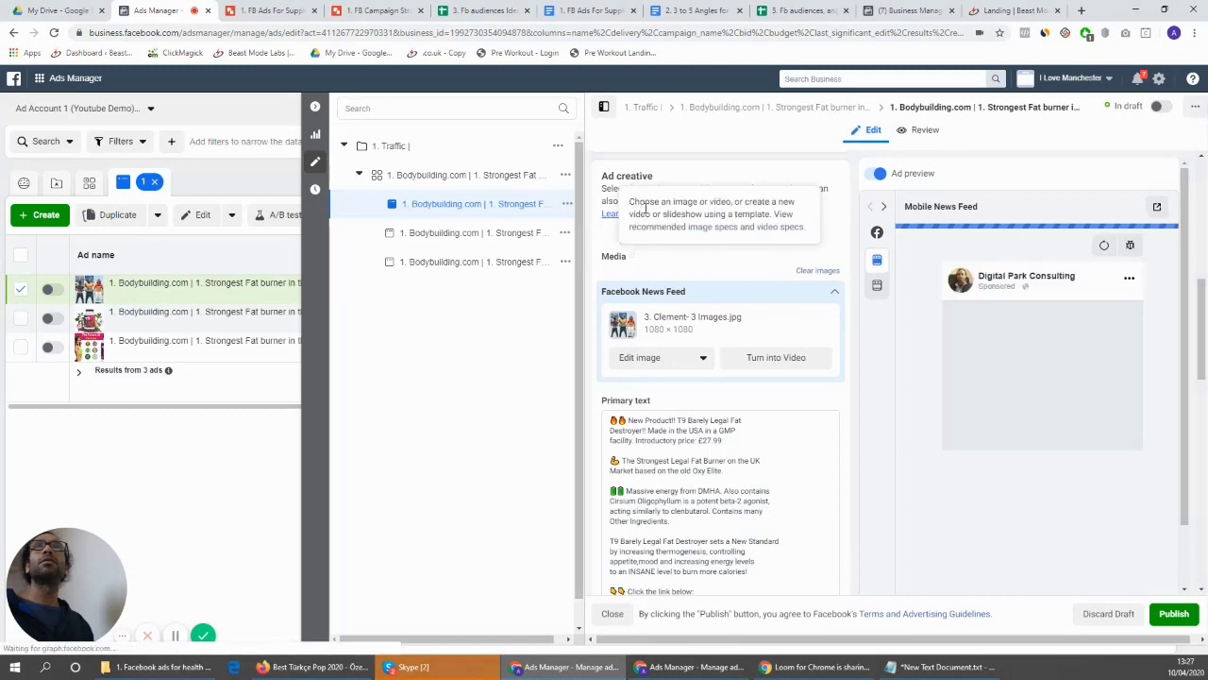
Set the ad's call to action to Shop Now
{"action": "scroll", "coordinate": [803, 378], "scroll_direction": "down", "scroll_amount": 10}
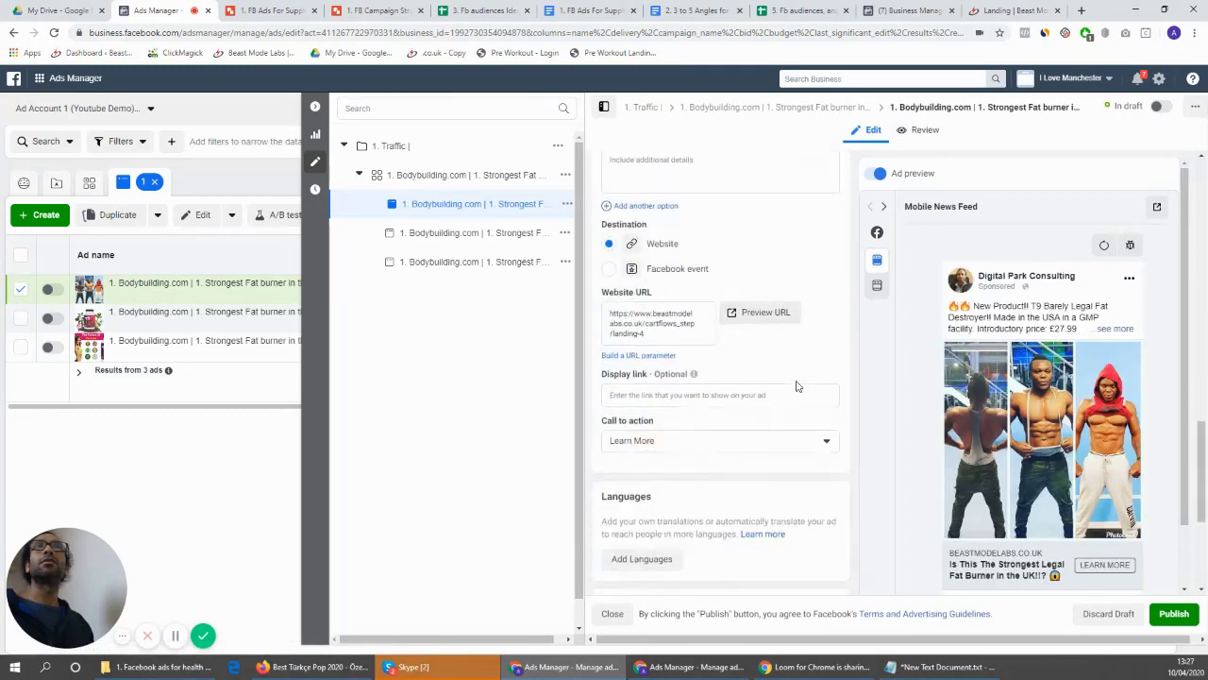
{"action": "scroll", "coordinate": [795, 386], "scroll_direction": "down", "scroll_amount": 3}
{"action": "scroll", "coordinate": [796, 386], "scroll_direction": "up", "scroll_amount": 6}
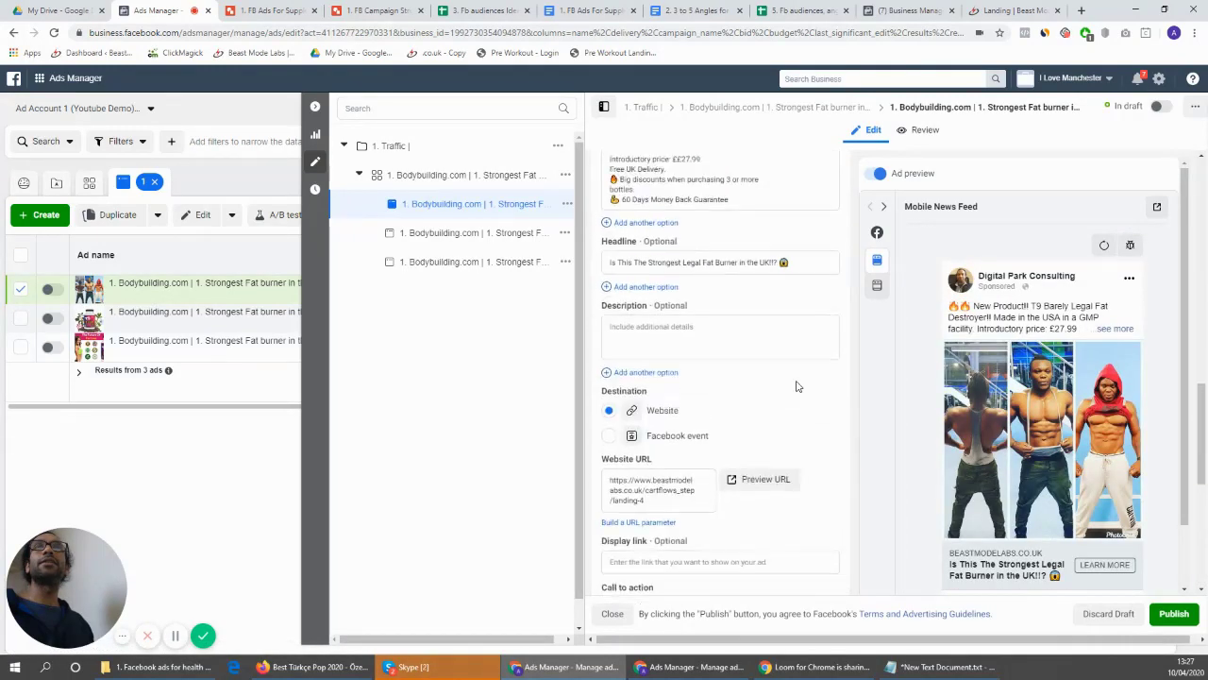
{"action": "scroll", "coordinate": [796, 386], "scroll_direction": "down", "scroll_amount": 3}
{"action": "left_click", "coordinate": [798, 382]}
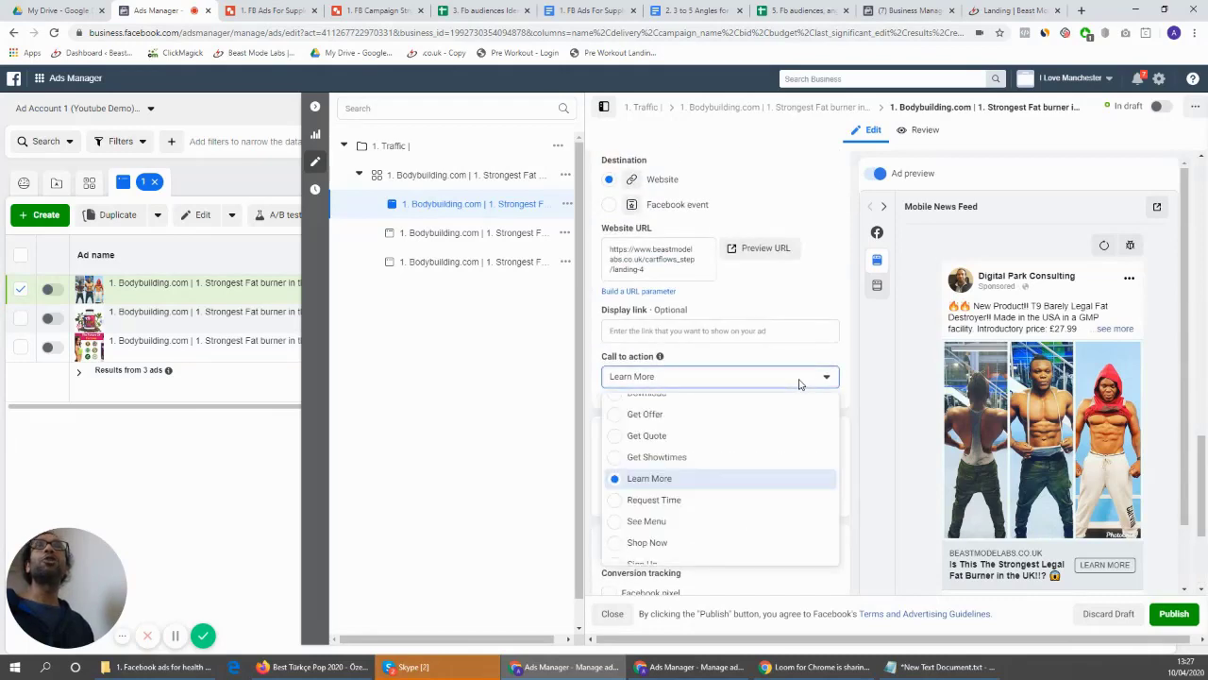
{"action": "scroll", "coordinate": [758, 520], "scroll_direction": "down", "scroll_amount": 2}
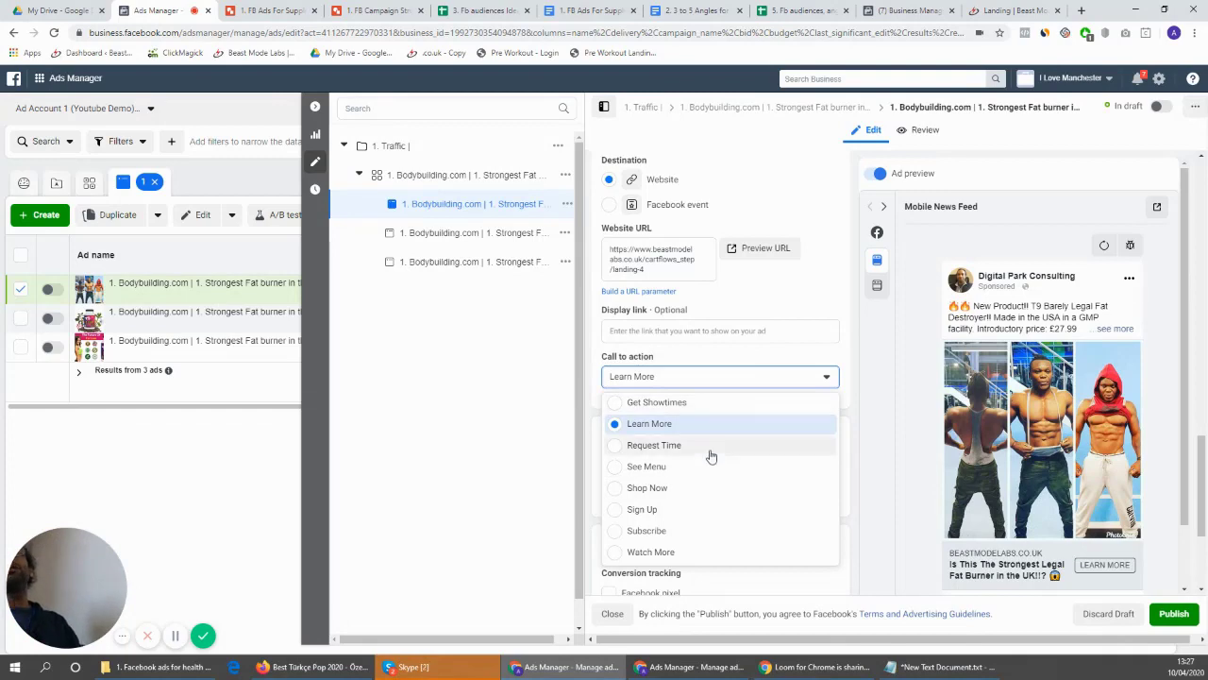
{"action": "left_click", "coordinate": [789, 488]}
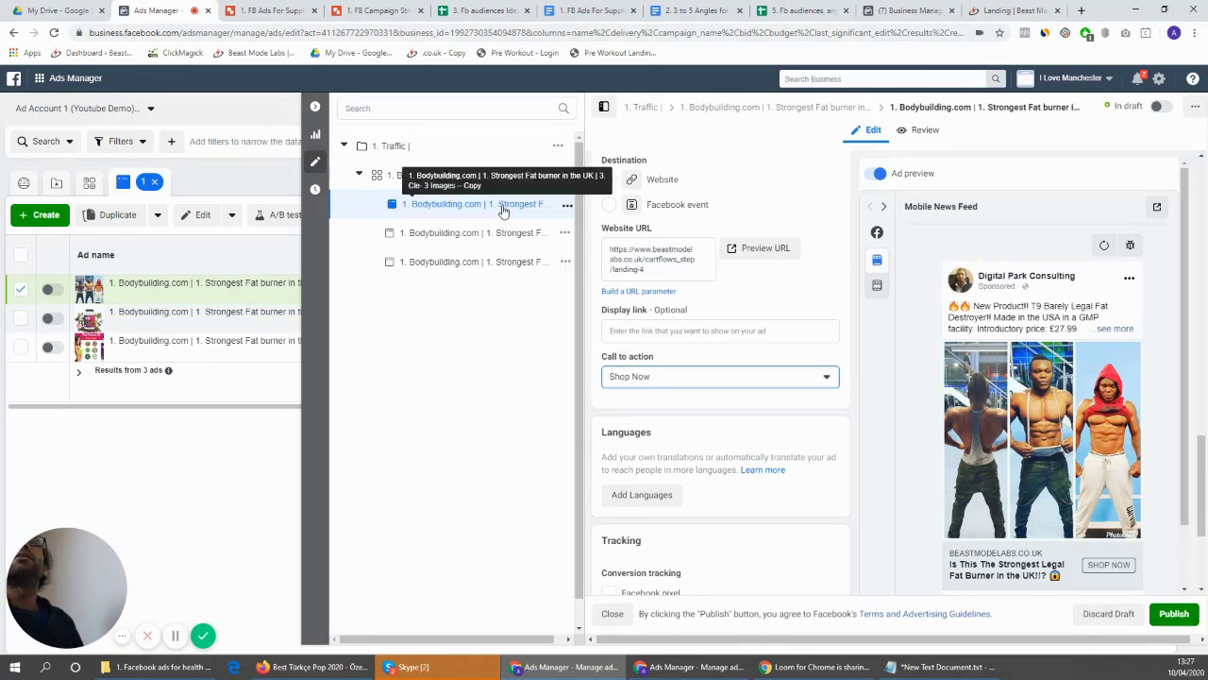
Set the ad's call to action back to Learn More
{"action": "scroll", "coordinate": [719, 207], "scroll_direction": "up", "scroll_amount": 2}
{"action": "scroll", "coordinate": [720, 207], "scroll_direction": "up", "scroll_amount": 10}
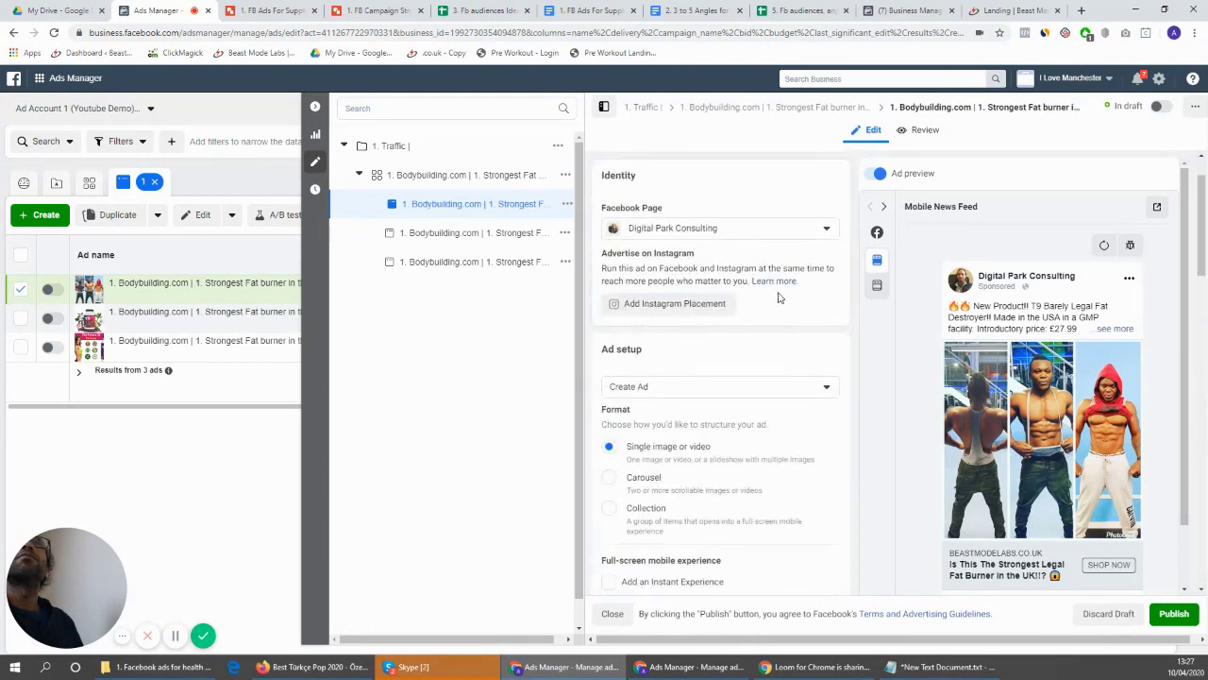
{"action": "scroll", "coordinate": [783, 193], "scroll_direction": "down", "scroll_amount": 12}
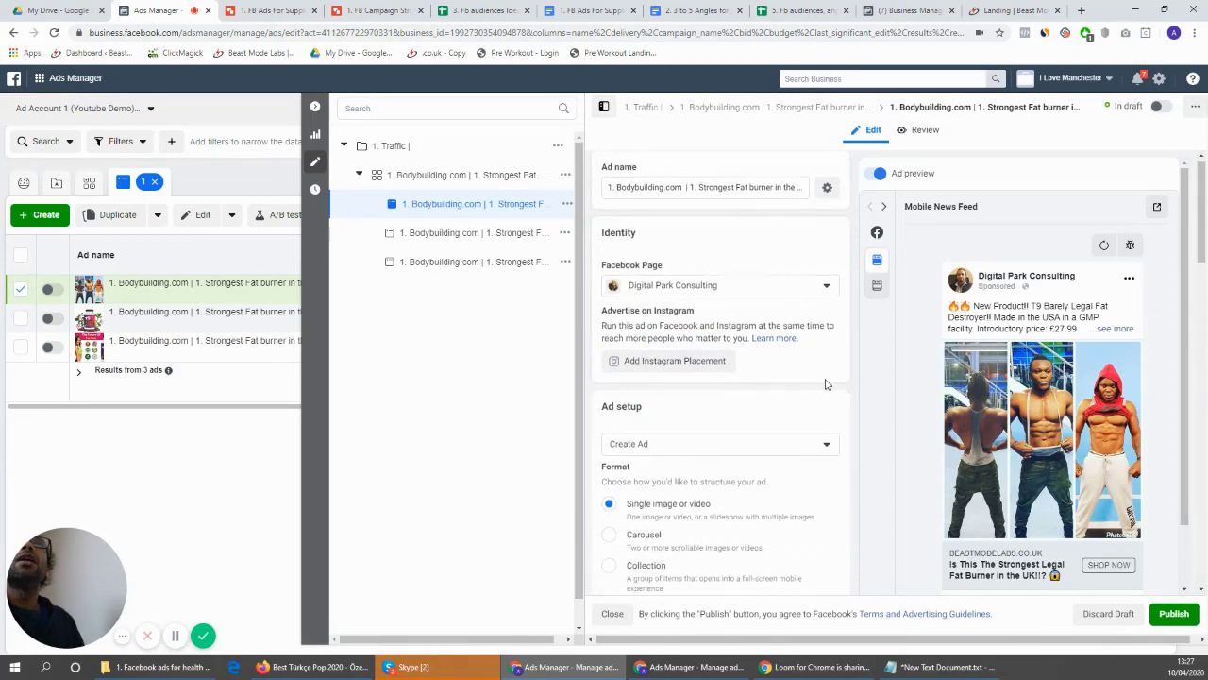
{"action": "scroll", "coordinate": [795, 461], "scroll_direction": "down", "scroll_amount": 3}
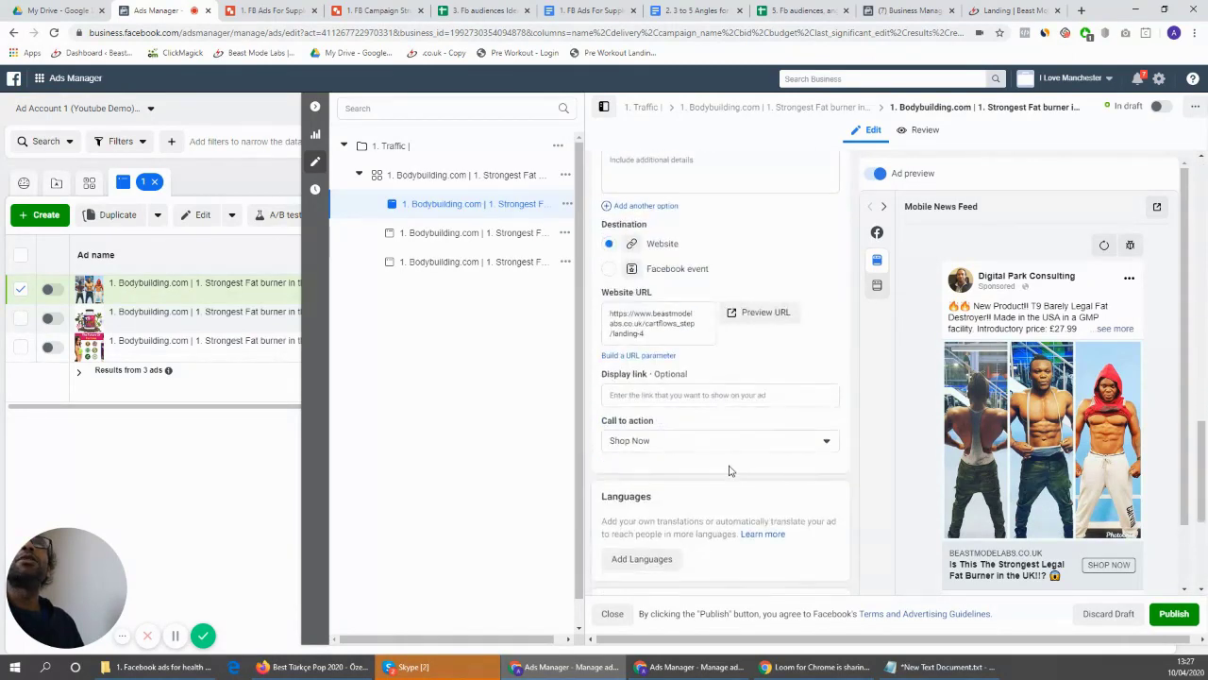
{"action": "left_click", "coordinate": [774, 440]}
{"action": "left_click", "coordinate": [758, 488]}
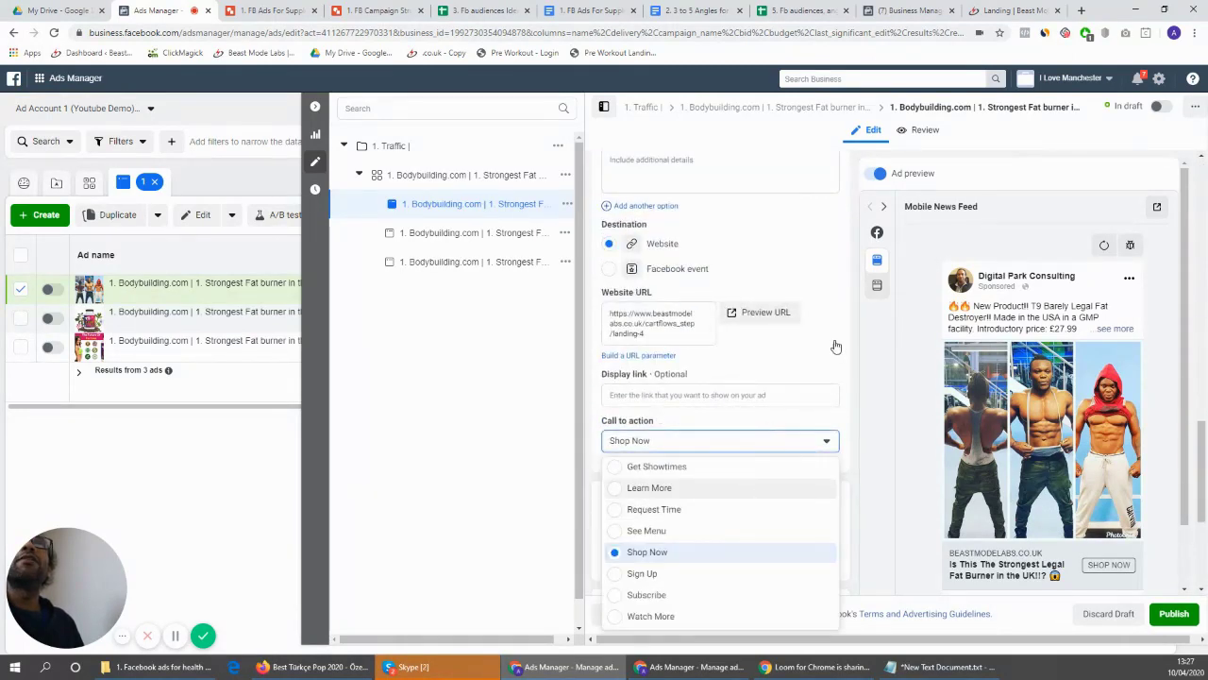
Check the ad name, publish the three-photo ad and dismiss the publishing notification
{"action": "scroll", "coordinate": [849, 378], "scroll_direction": "up", "scroll_amount": 12}
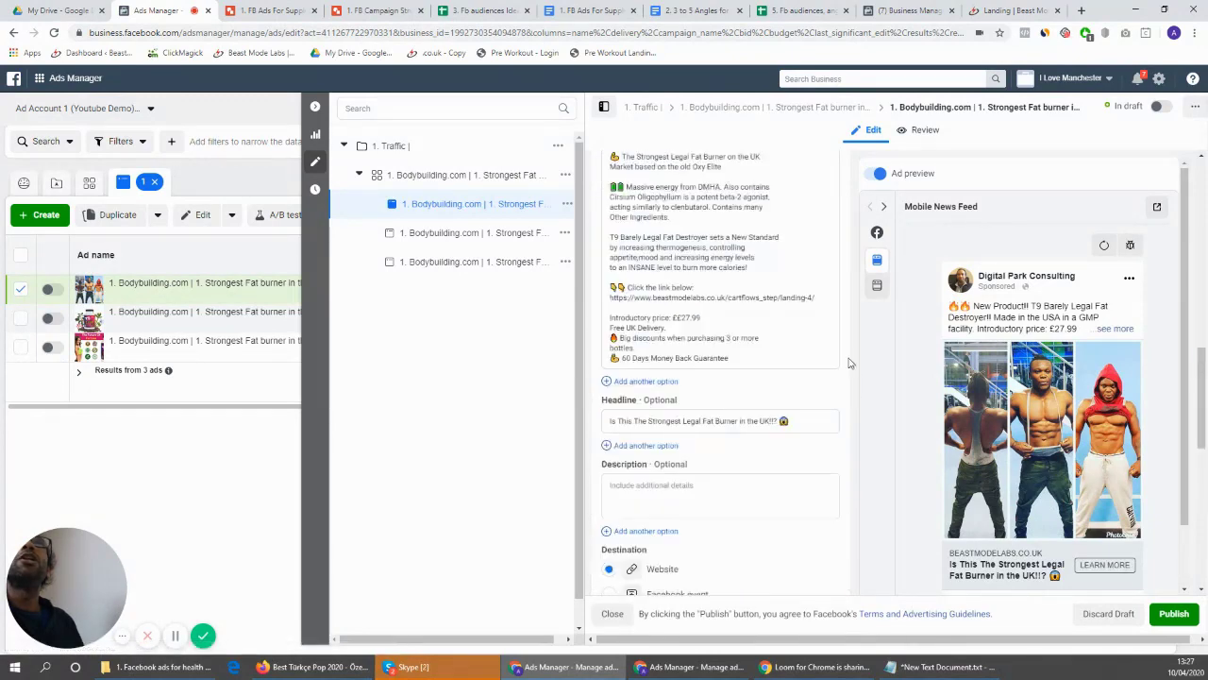
{"action": "scroll", "coordinate": [718, 199], "scroll_direction": "up", "scroll_amount": 2}
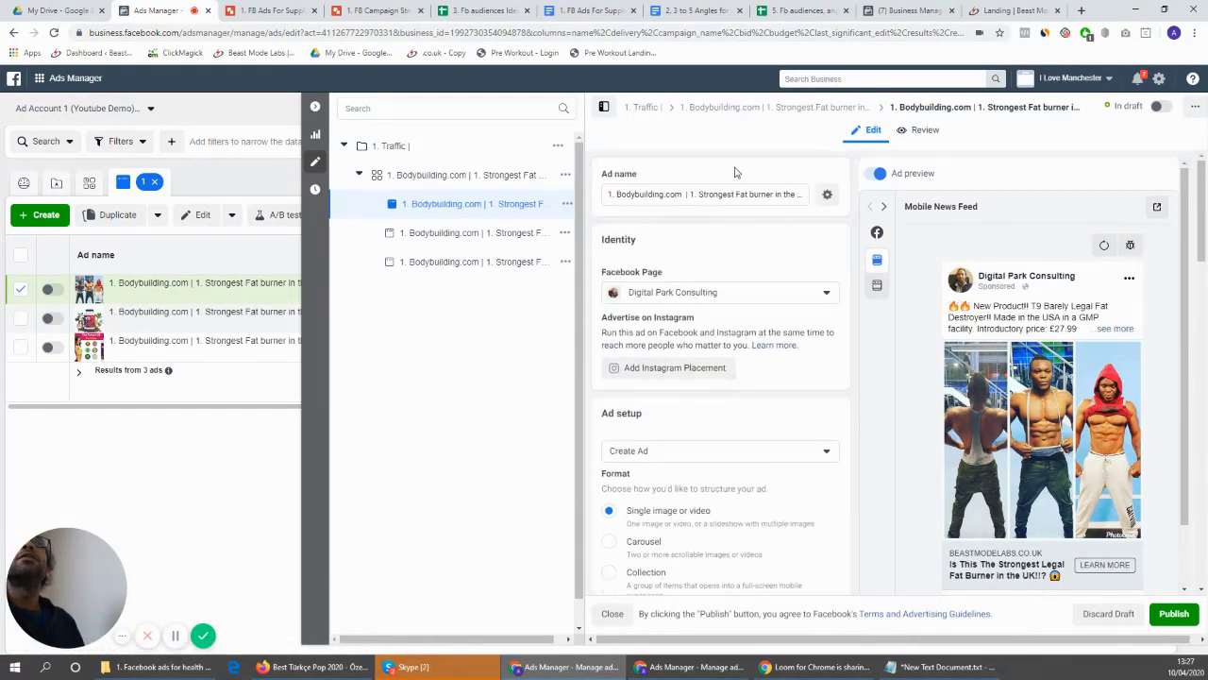
{"action": "left_click_drag", "start_coordinate": [755, 194], "coordinate": [809, 193]}
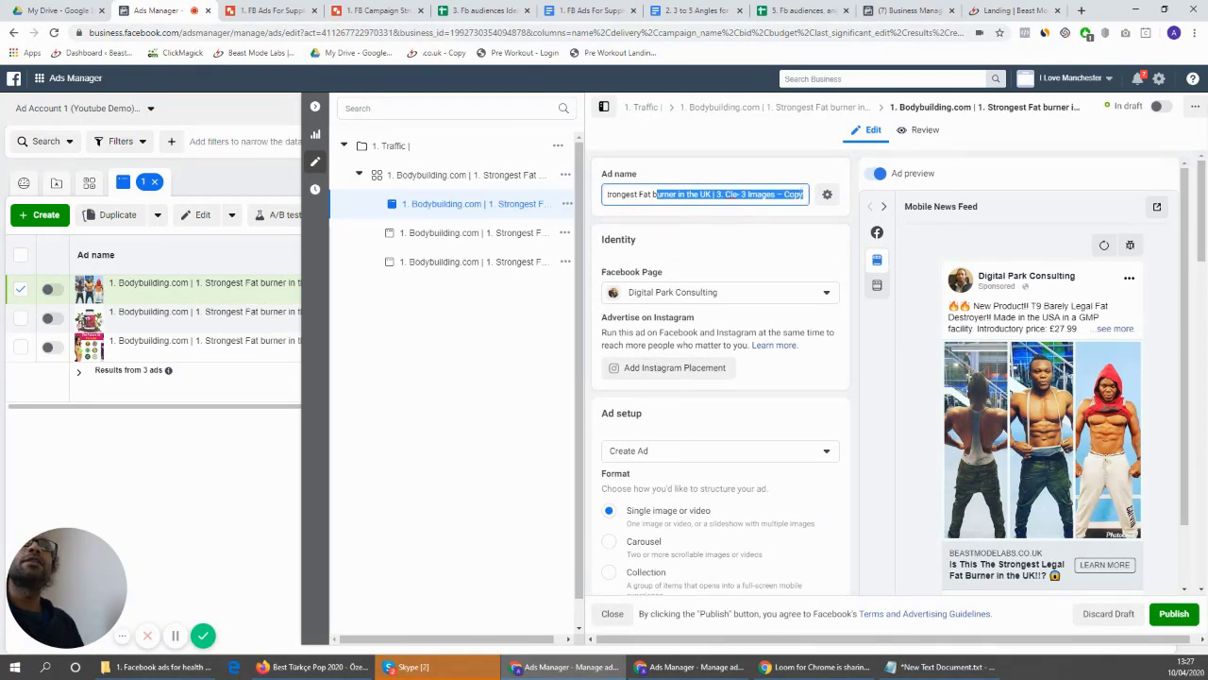
{"action": "left_click", "coordinate": [1182, 614]}
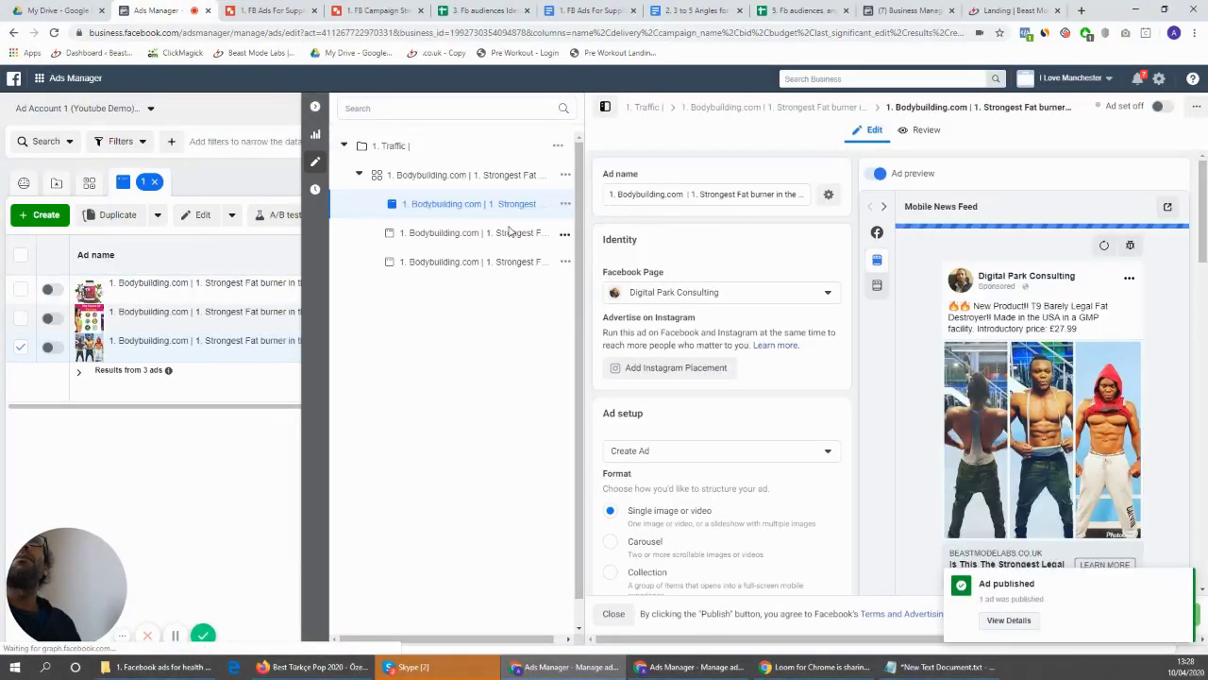
{"action": "left_click", "coordinate": [1183, 580]}
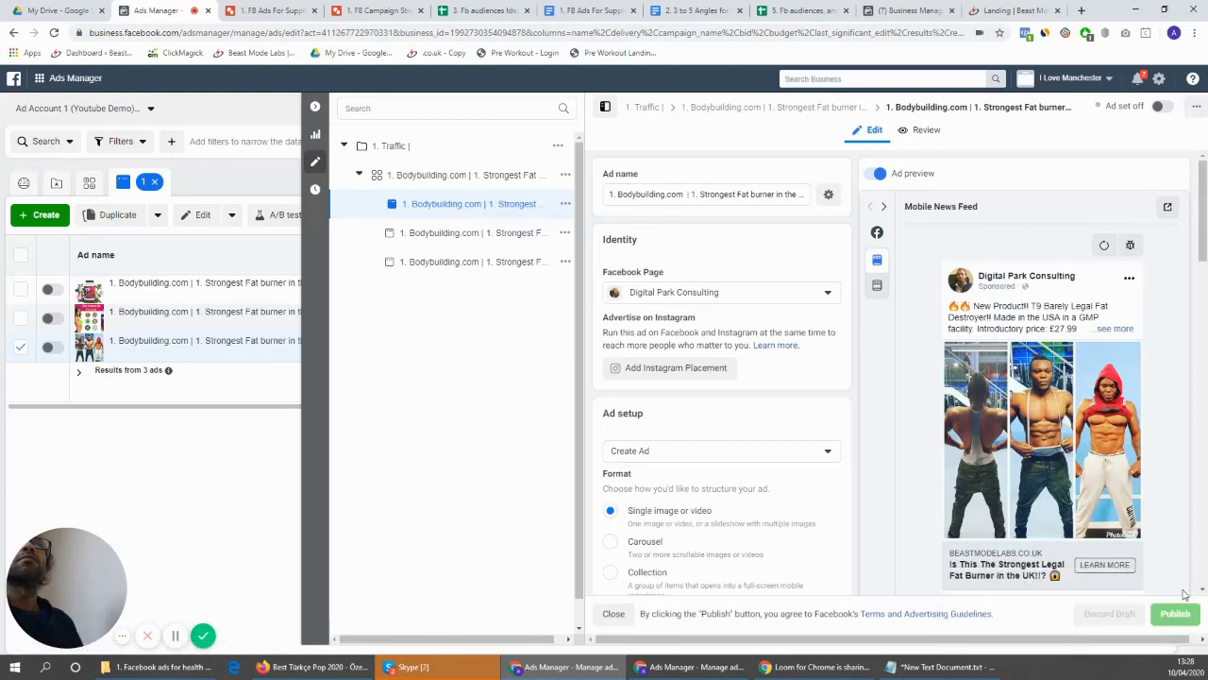
Close the editing pane and go through the "1. Traffic |" campaign and its ad set to the list of ads
{"action": "left_click", "coordinate": [462, 176]}
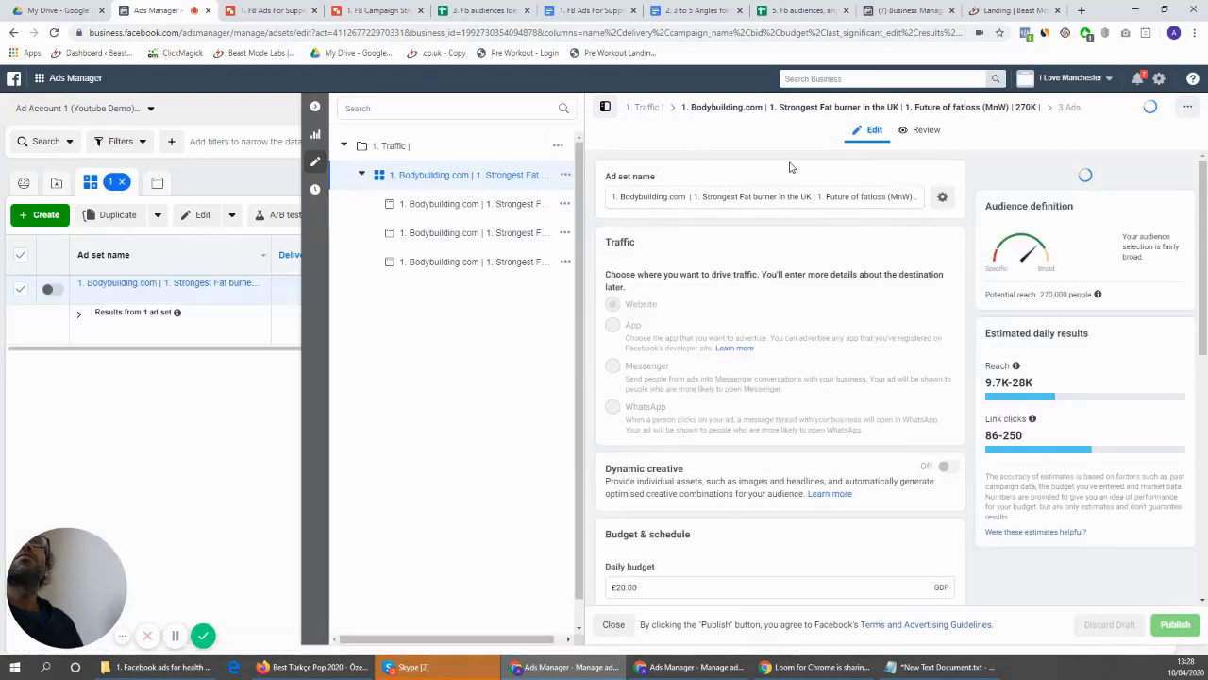
{"action": "left_click", "coordinate": [315, 106]}
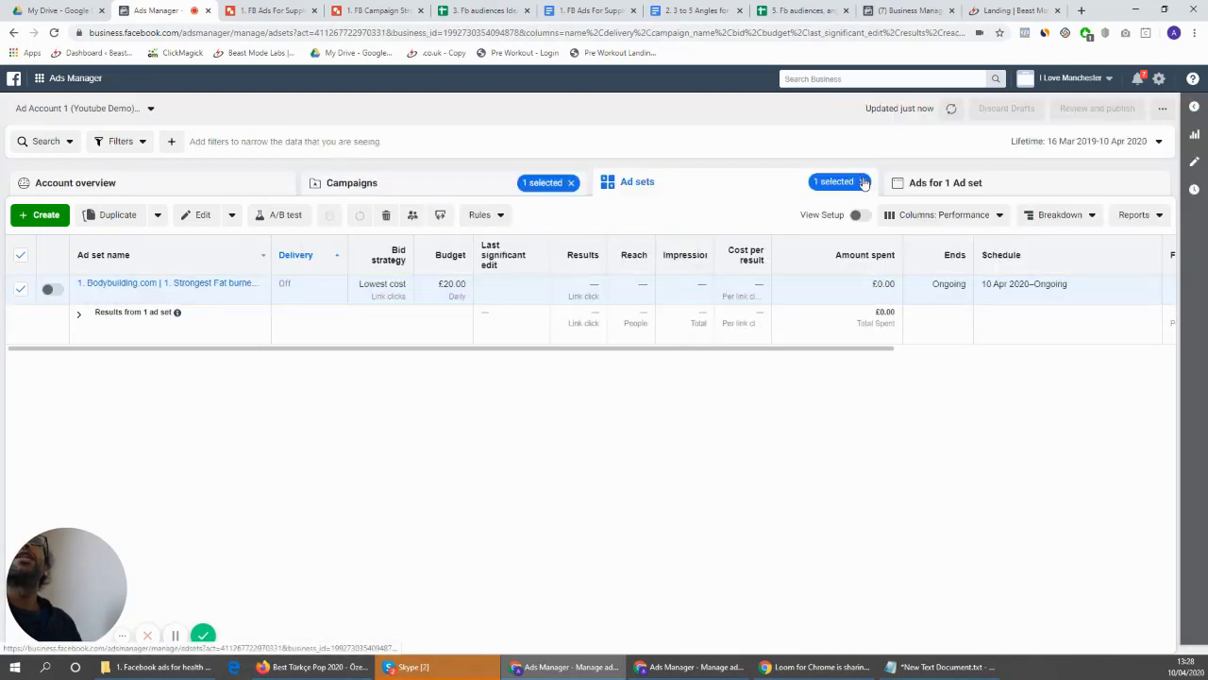
{"action": "left_click", "coordinate": [478, 180]}
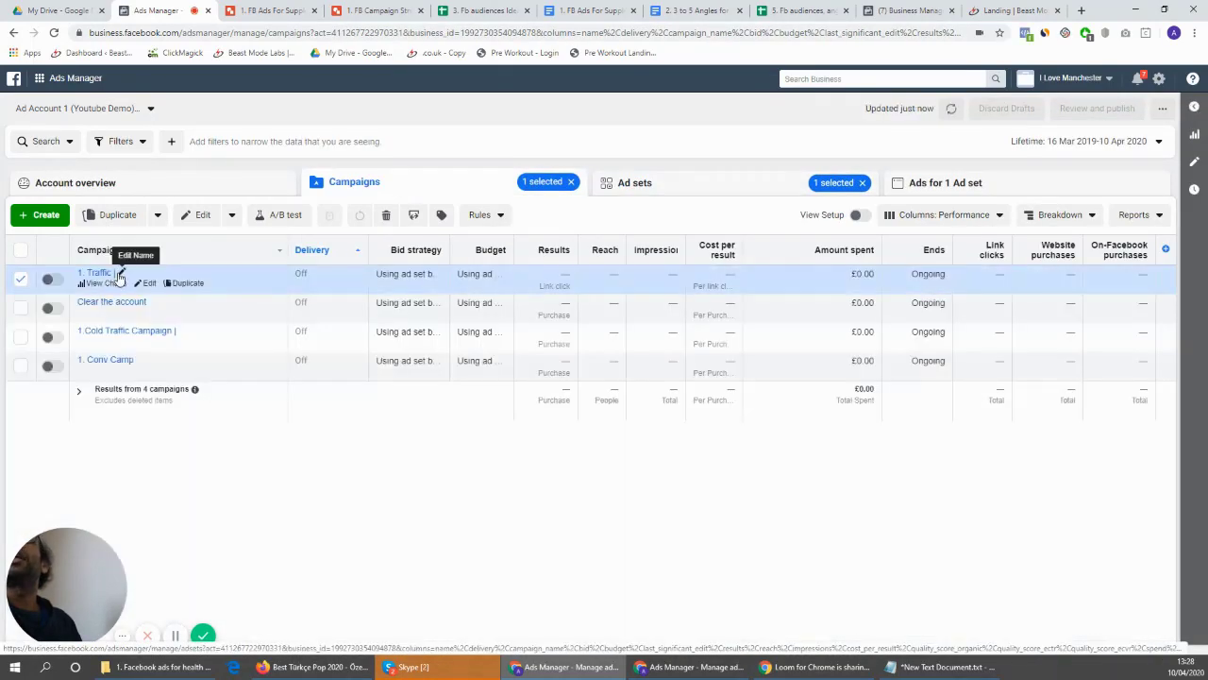
{"action": "left_click", "coordinate": [104, 274]}
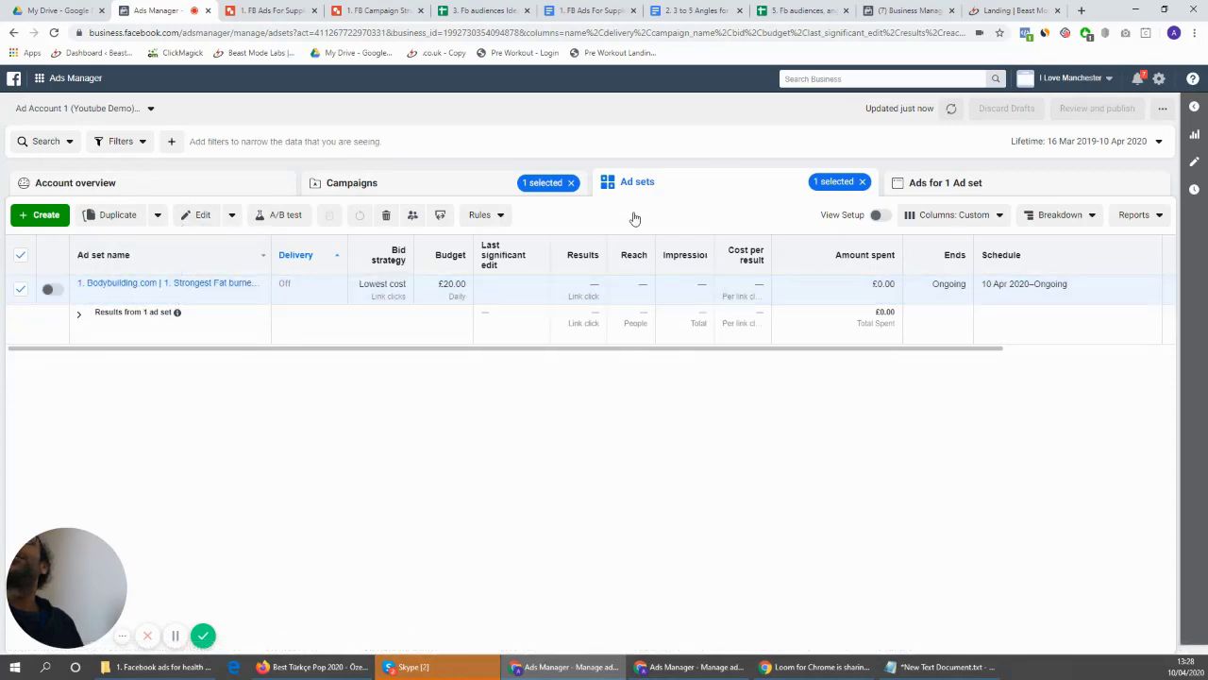
{"action": "left_click", "coordinate": [971, 189]}
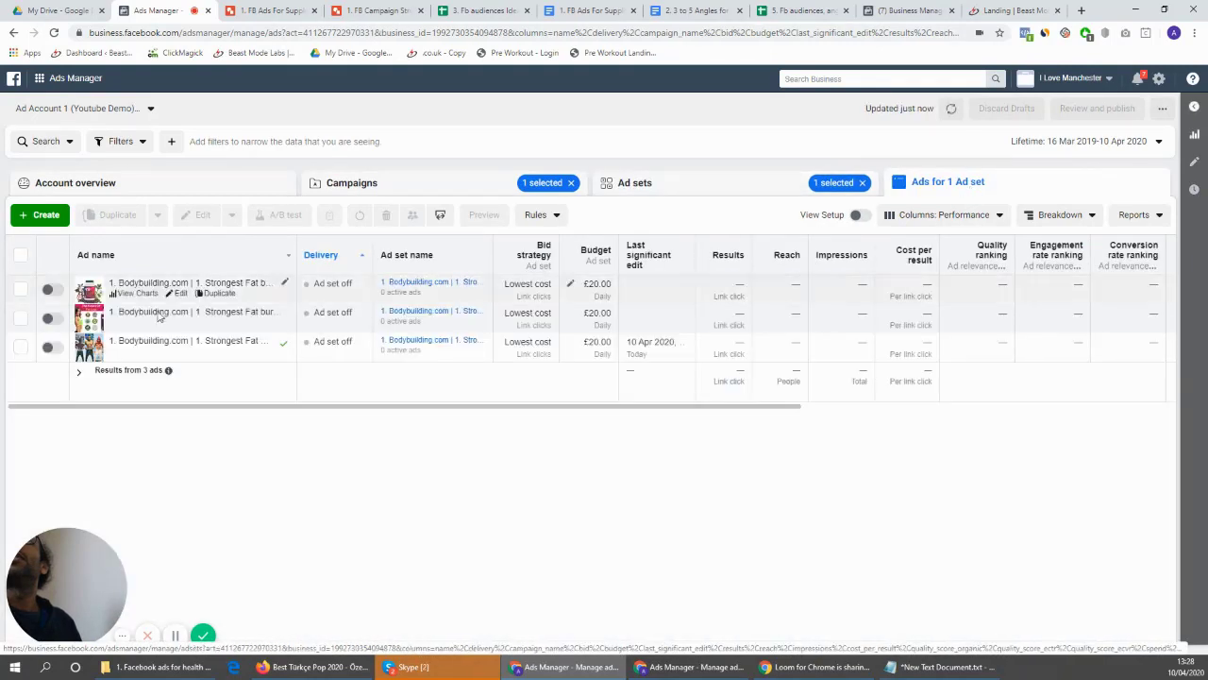
Duplicate the three-photo ad once into the original campaign, keeping existing reactions, comments and shares
{"action": "left_click", "coordinate": [20, 347]}
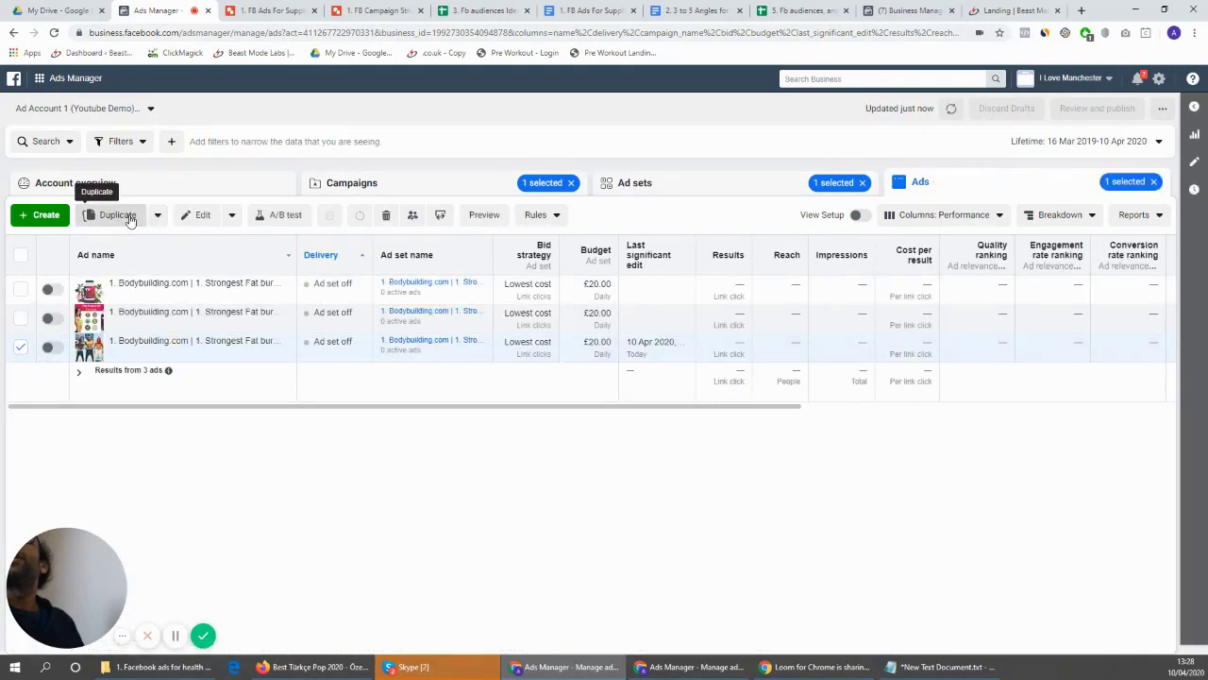
{"action": "left_click", "coordinate": [117, 216]}
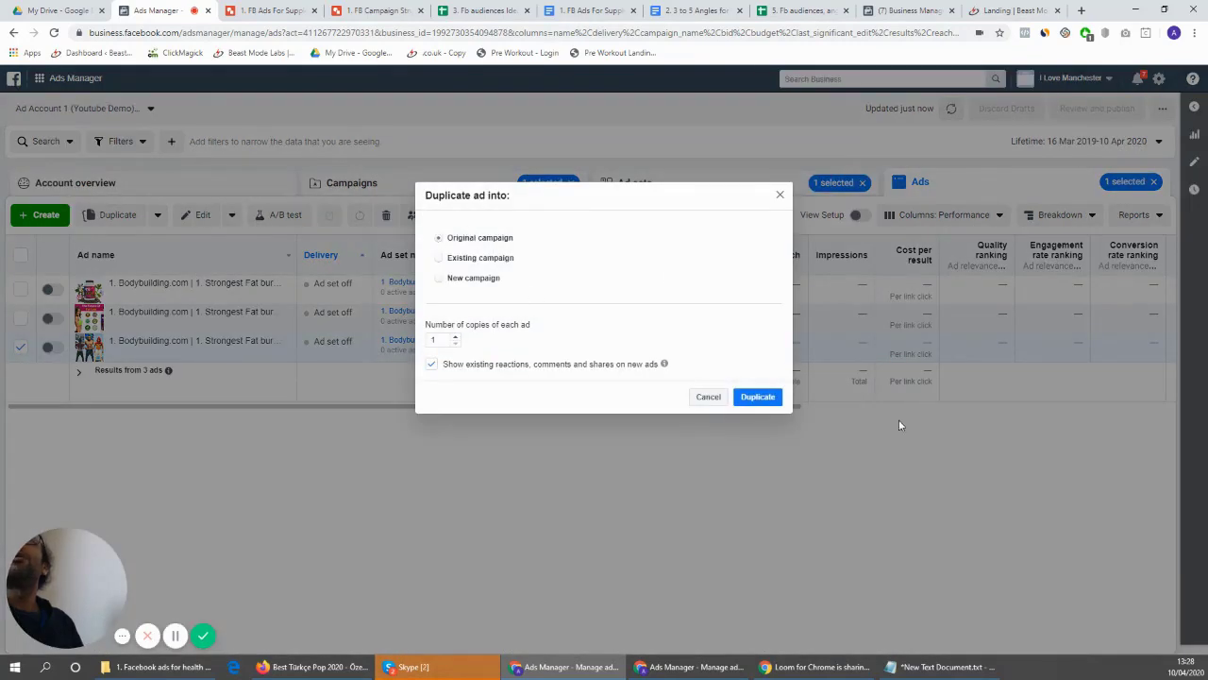
{"action": "left_click", "coordinate": [766, 402]}
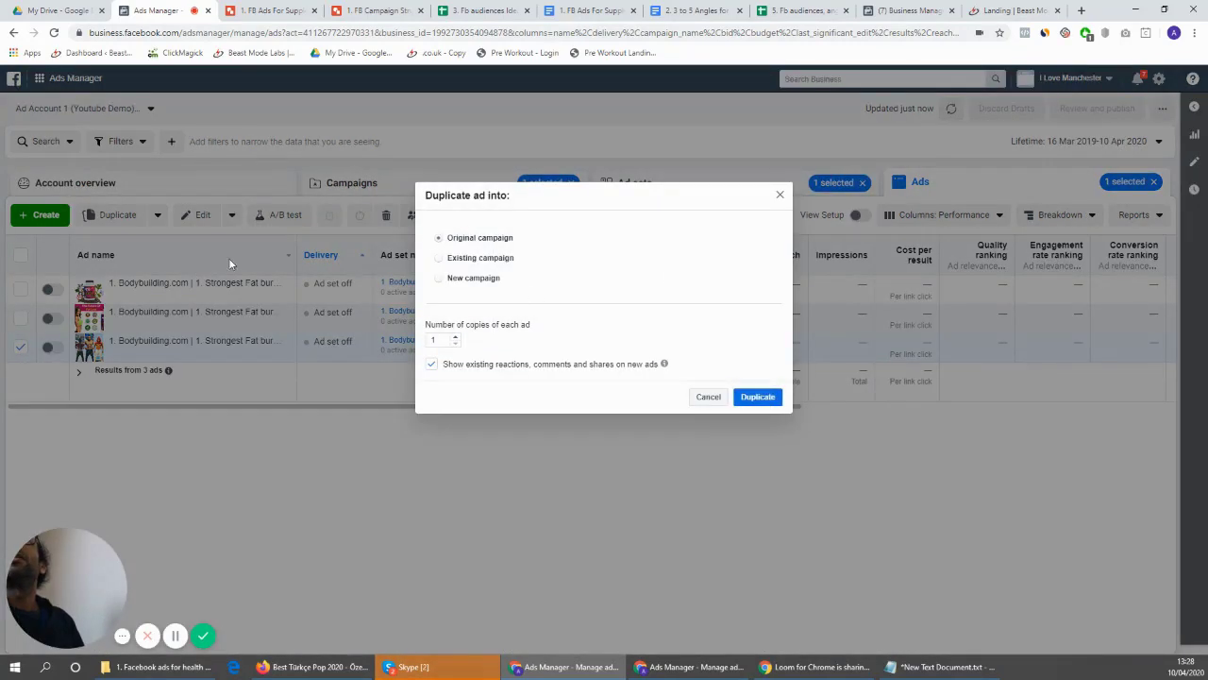
{"action": "left_click", "coordinate": [757, 396]}
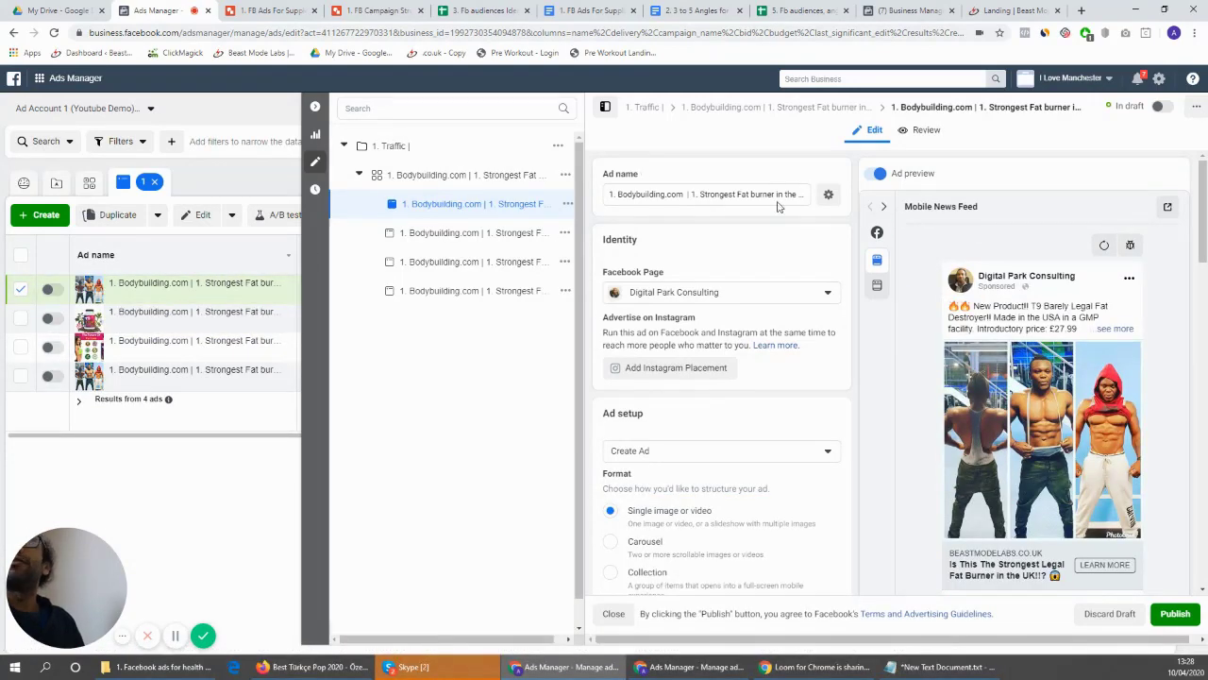
Look up the caption of the fourth image in the "1. FB Ads For Supplement Products" document
{"action": "left_click", "coordinate": [503, 7]}
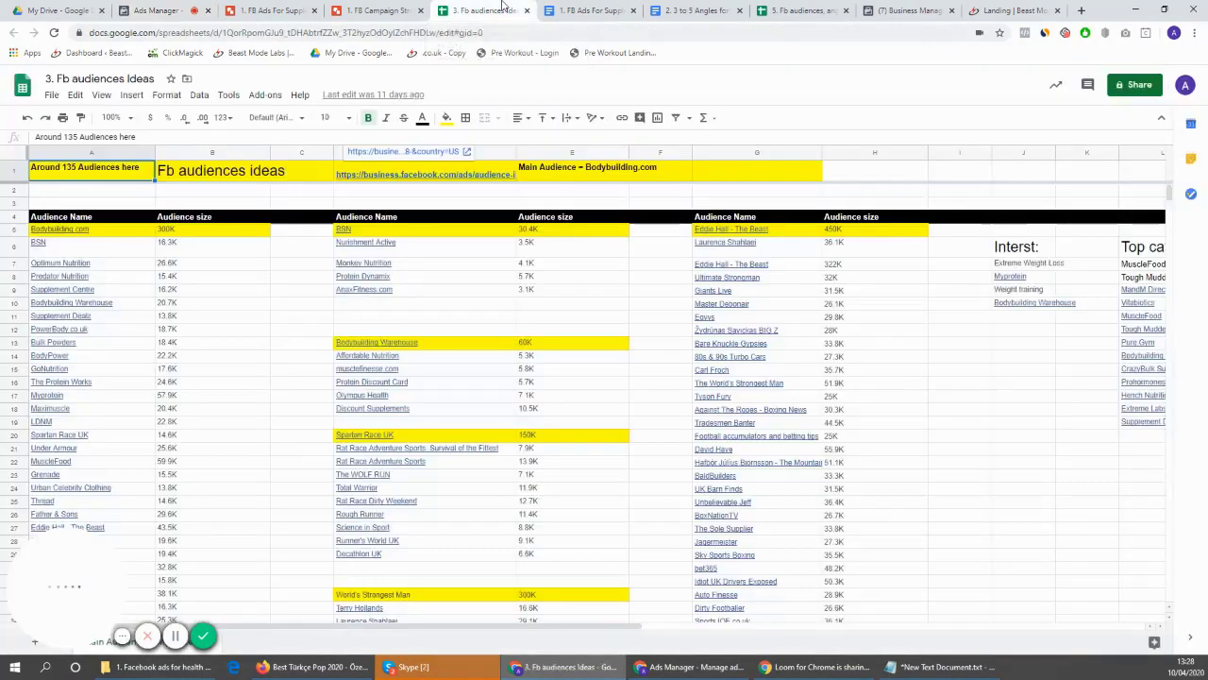
{"action": "left_click", "coordinate": [595, 10]}
{"action": "left_click", "coordinate": [656, 497]}
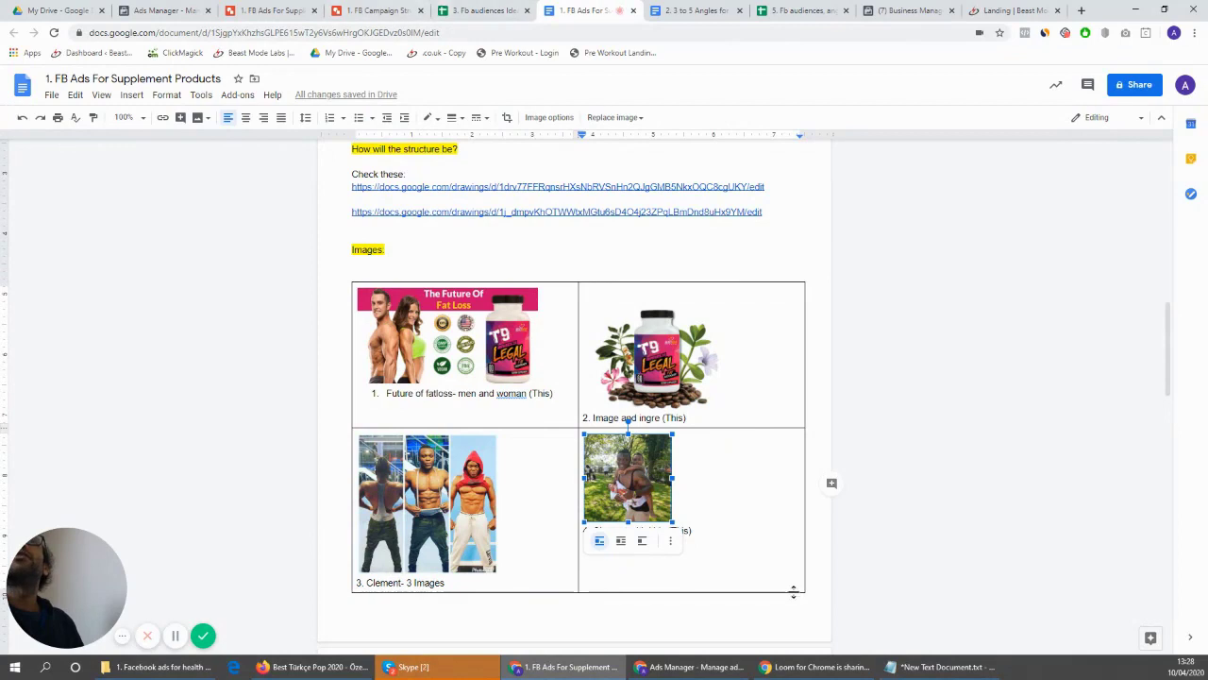
{"action": "left_click", "coordinate": [738, 522]}
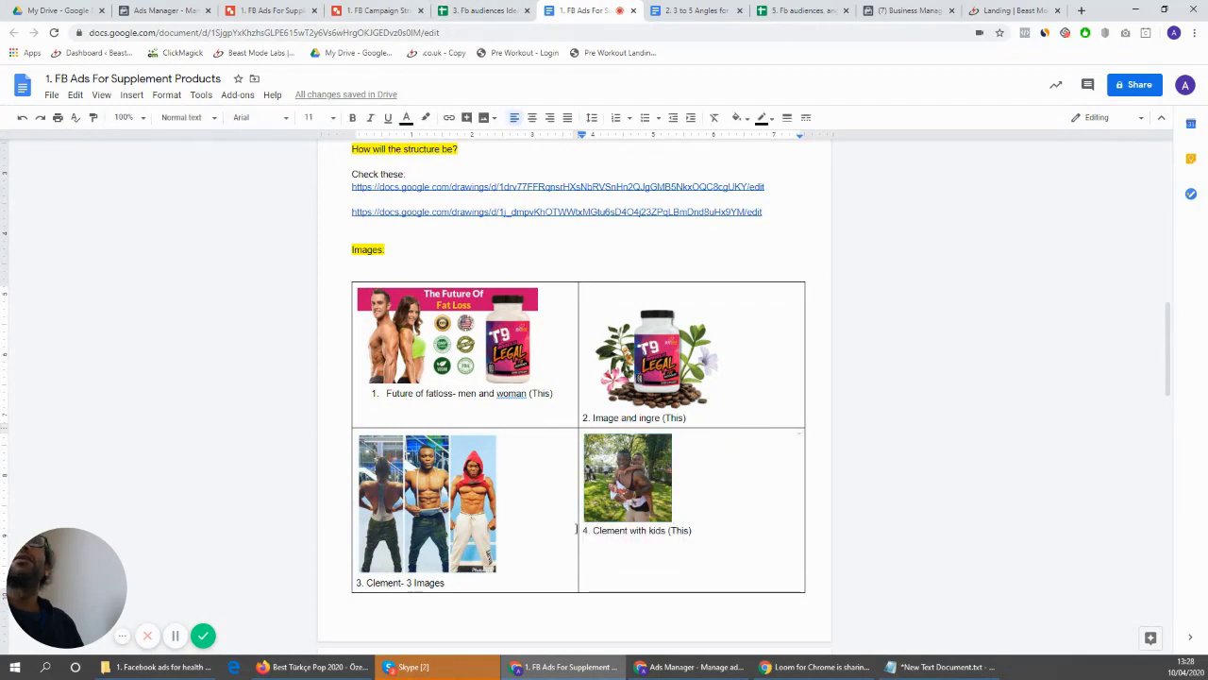
{"action": "left_click_drag", "start_coordinate": [583, 530], "coordinate": [658, 536]}
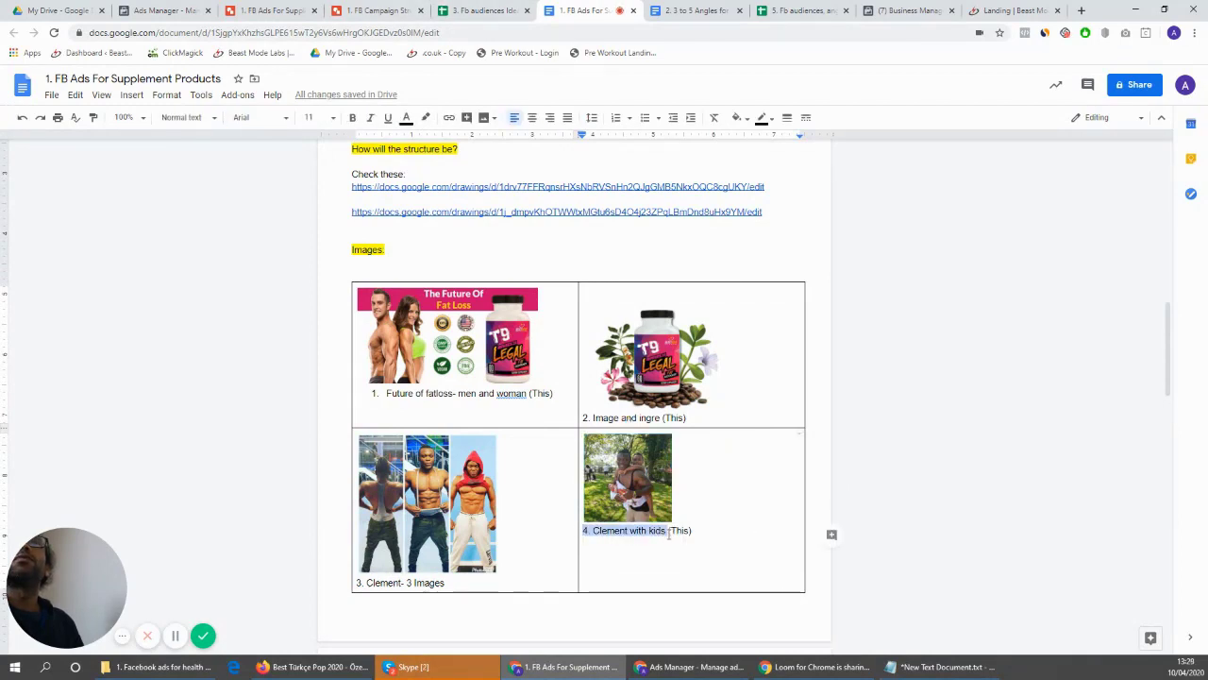
Back in Ads Manager, replace the image part of the duplicated ad's name with "4. Cle with kids"
{"action": "left_click", "coordinate": [163, 11]}
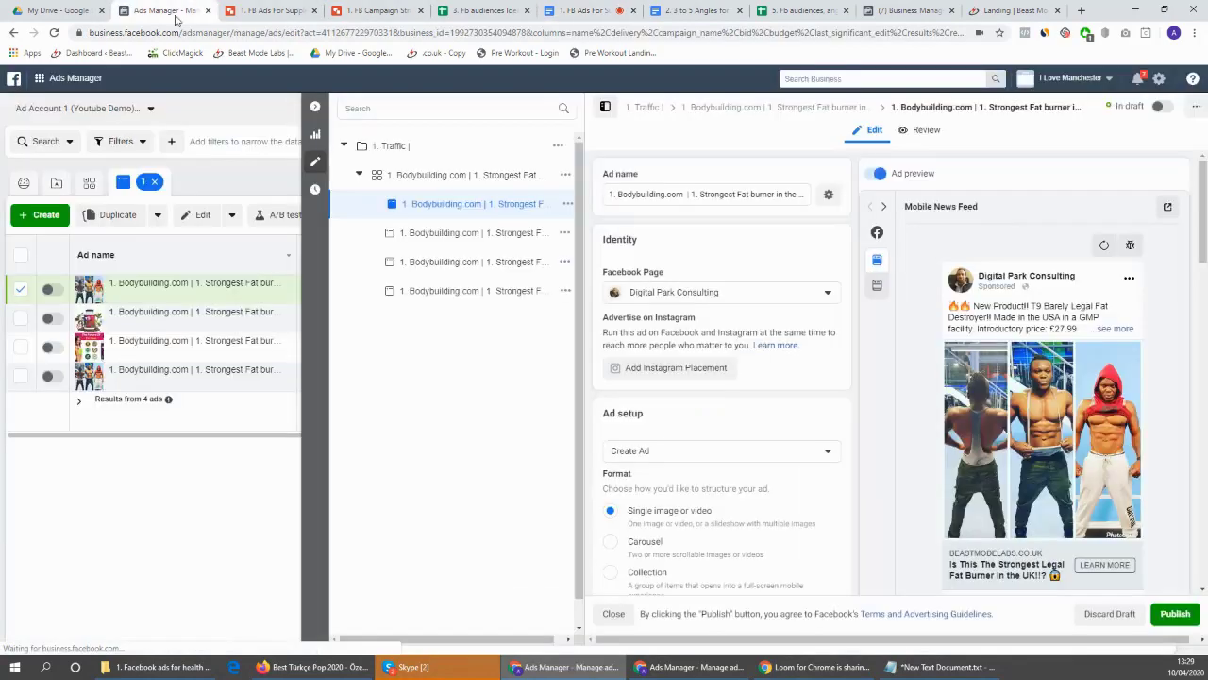
{"action": "left_click_drag", "start_coordinate": [776, 196], "coordinate": [807, 199]}
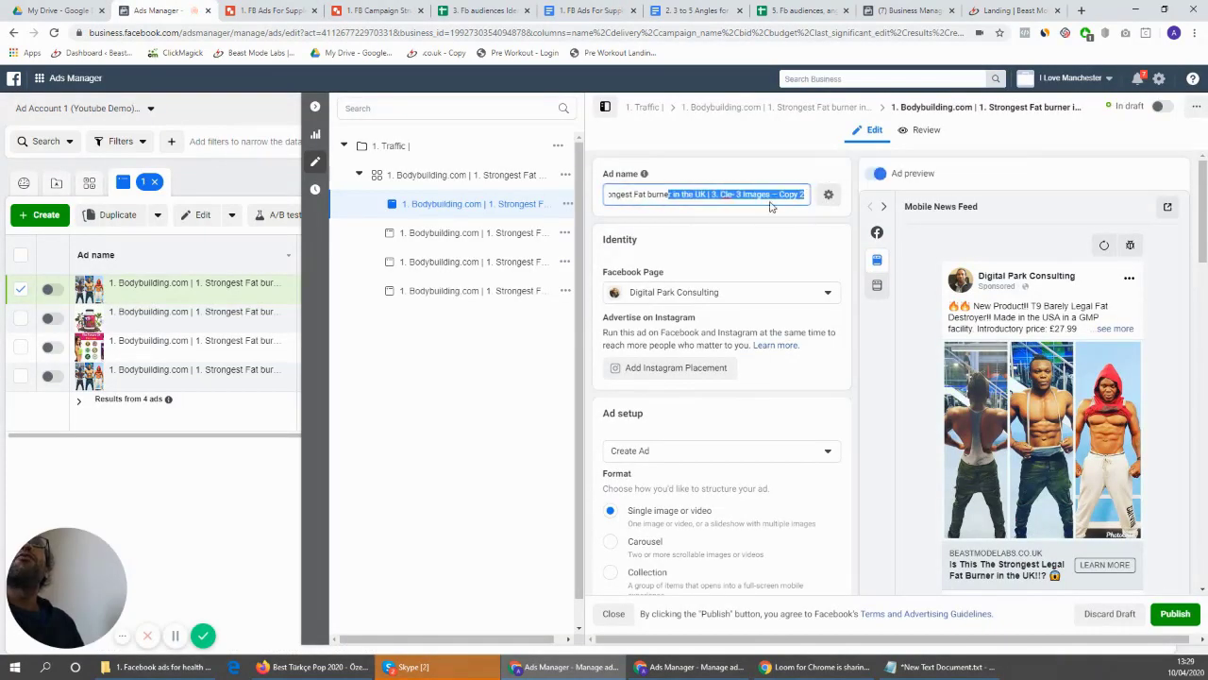
{"action": "left_click_drag", "start_coordinate": [713, 193], "coordinate": [763, 193]}
{"action": "type", "text": "4. Clement with Abs"}
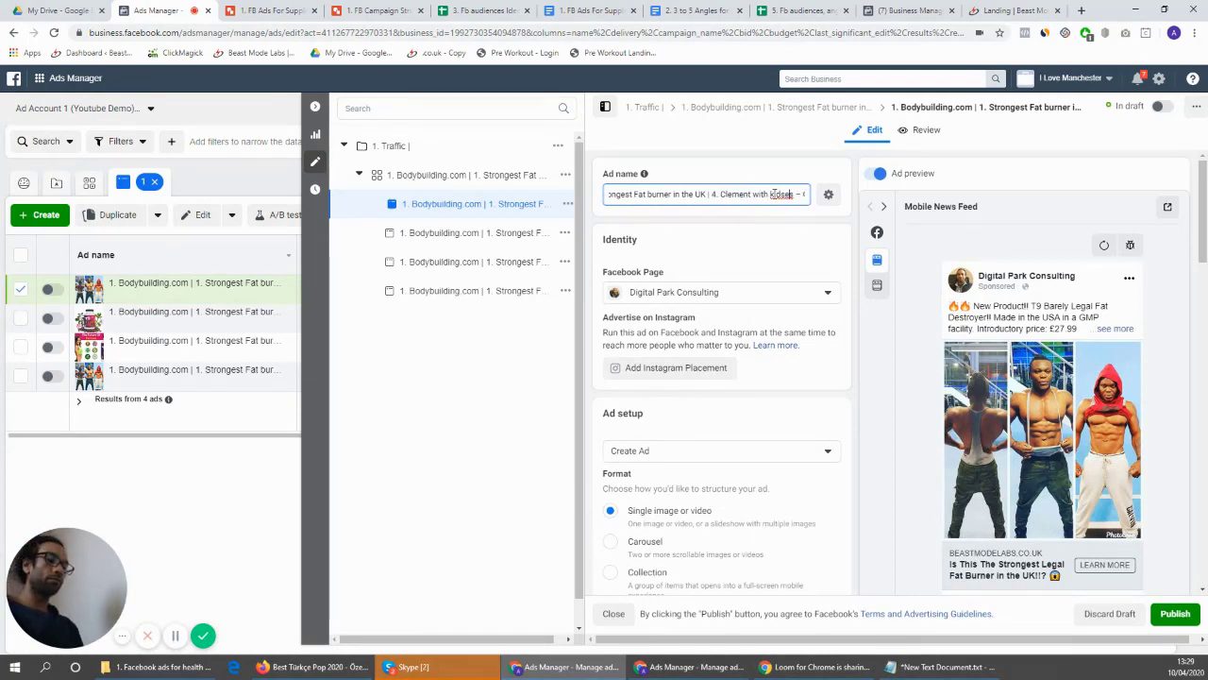
{"action": "type", "text": "Ad"}
{"action": "key", "text": "BackSpace"}
{"action": "key", "text": "BackSpace"}
{"action": "key", "text": "BackSpace"}
{"action": "key", "text": "BackSpace"}
{"action": "key", "text": "BackSpace"}
{"action": "key", "text": "BackSpace"}
{"action": "key", "text": "BackSpace"}
{"action": "key", "text": "BackSpace"}
{"action": "key", "text": "BackSpace"}
{"action": "key", "text": "BackSpace"}
{"action": "key", "text": "BackSpace"}
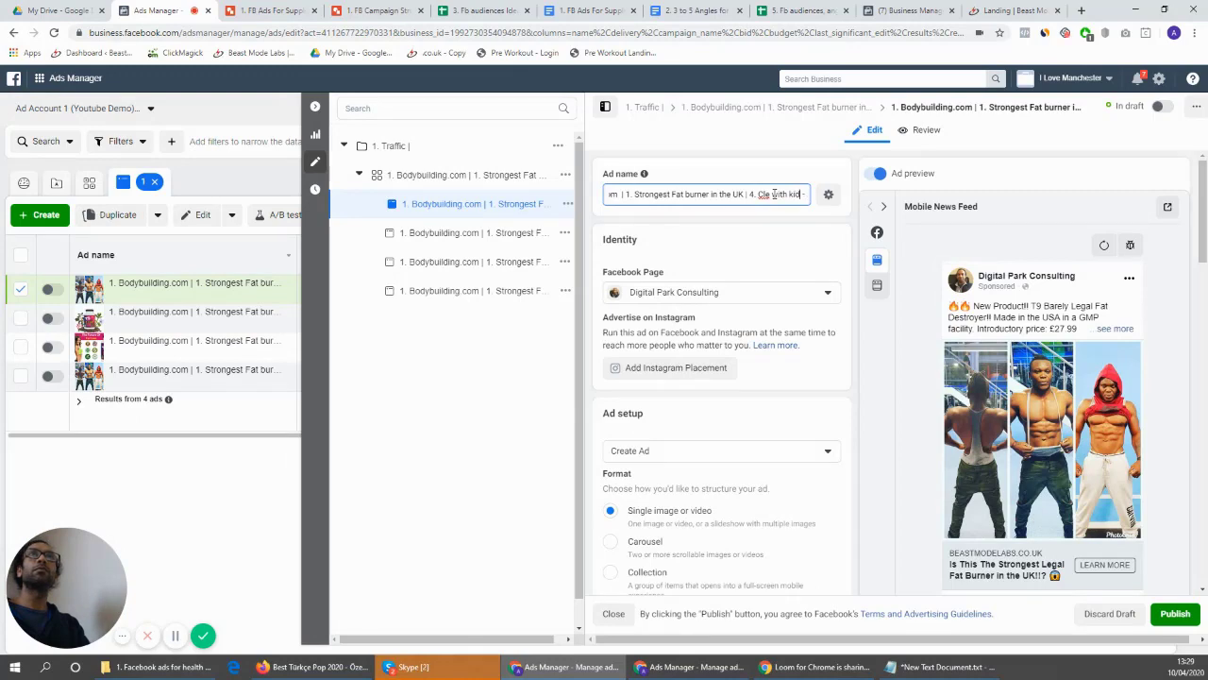
Replace the dash before "Copy 2" in the ad name with a "|" separator
{"action": "key", "text": "Right"}
{"action": "key", "text": "Right"}
{"action": "key", "text": "Right"}
{"action": "key", "text": "Right"}
{"action": "key", "text": "Right"}
{"action": "key", "text": "Right"}
{"action": "key", "text": "Right"}
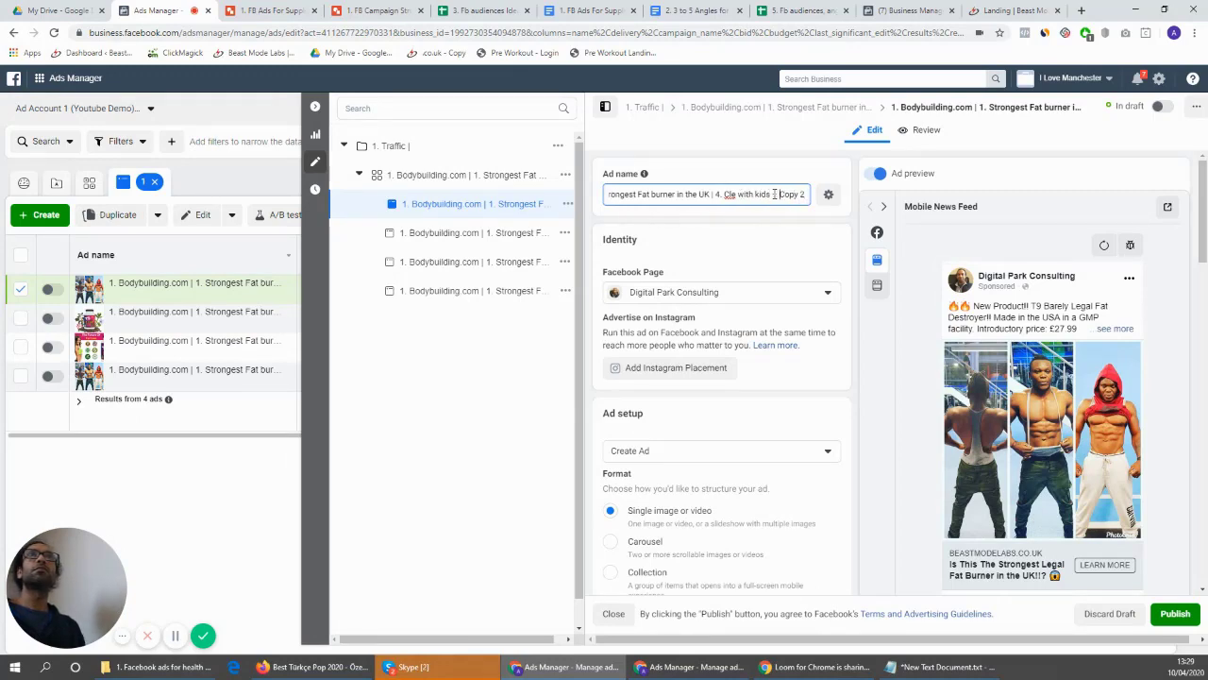
{"action": "key", "text": "BackSpace"}
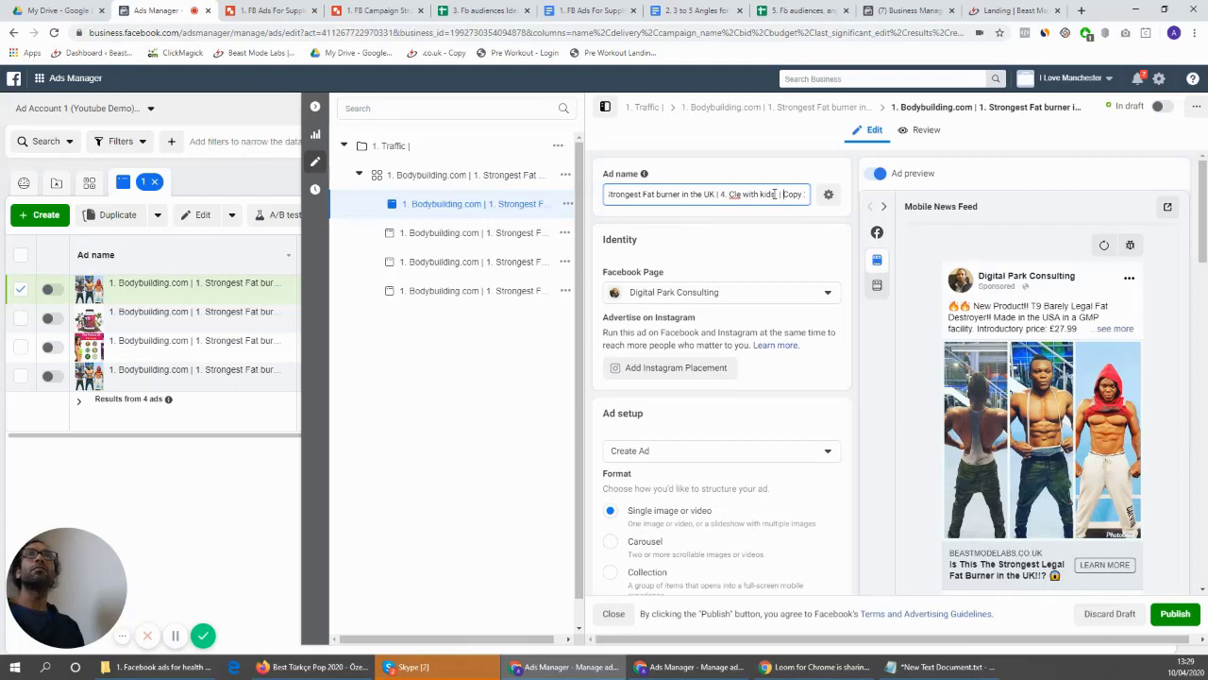
{"action": "key", "text": "End"}
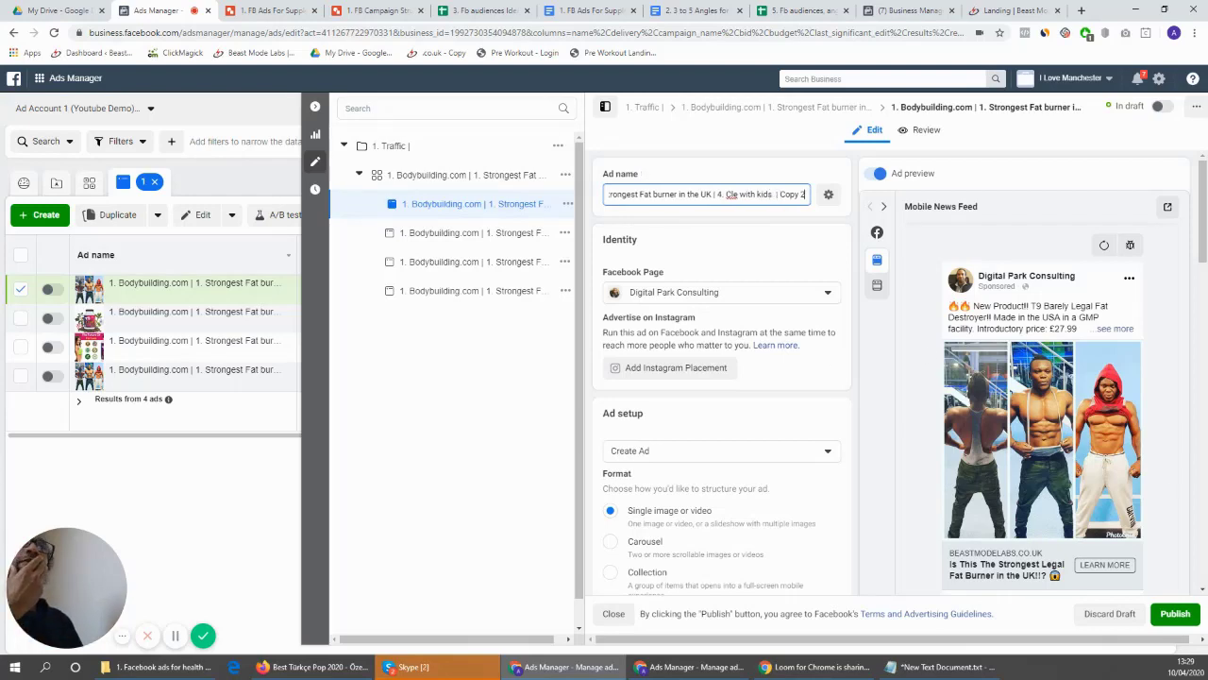
Publish the renamed duplicate ad and check the end of its name
{"action": "left_click", "coordinate": [1167, 615]}
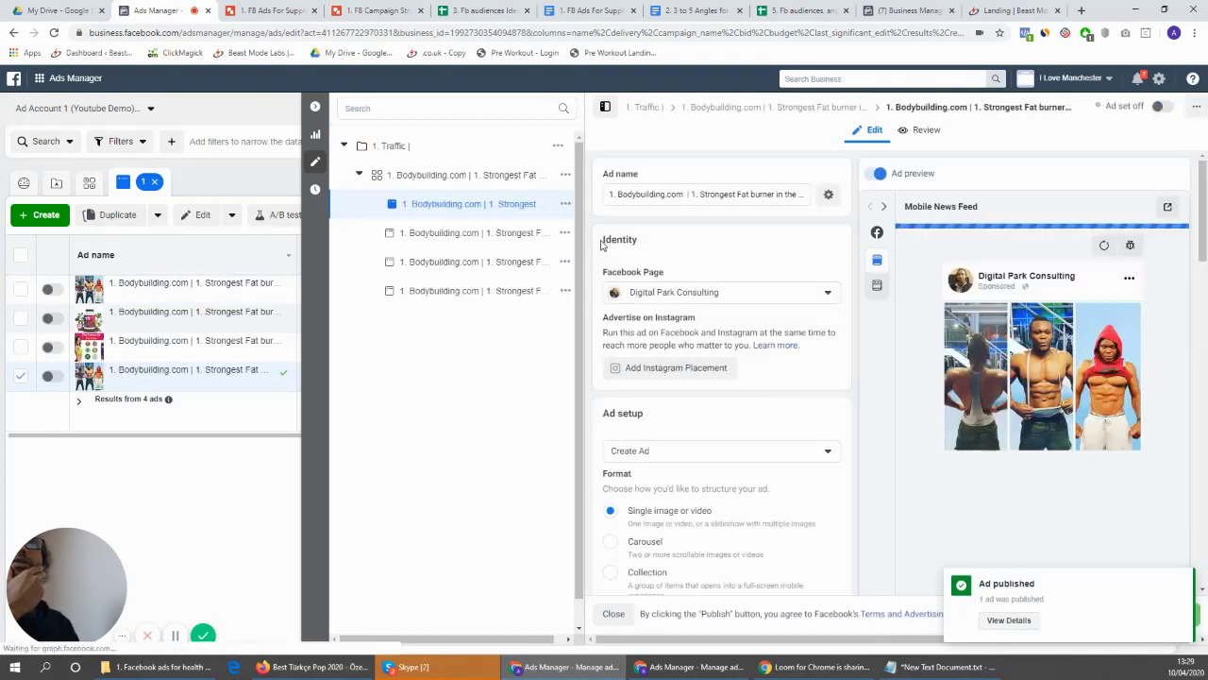
{"action": "left_click_drag", "start_coordinate": [774, 195], "coordinate": [807, 195]}
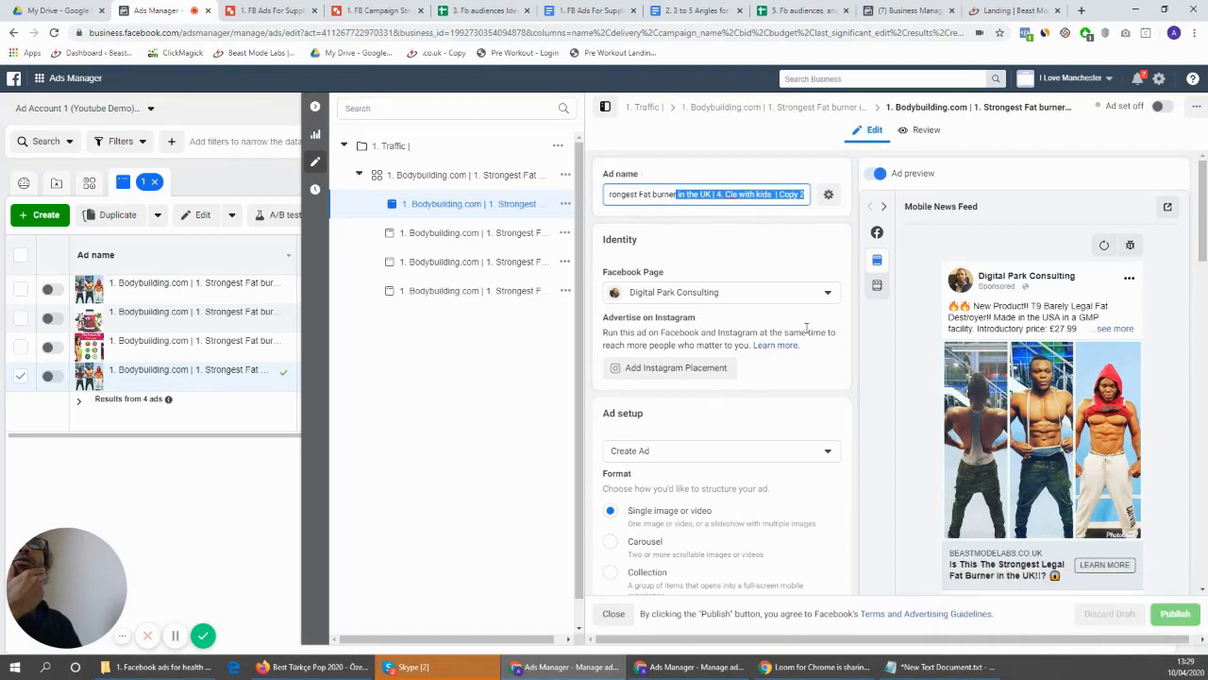
{"action": "left_click", "coordinate": [821, 265]}
Change the ad's image to the fourth account photo, the 640 × 640 one with kids, and publish the update
{"action": "scroll", "coordinate": [817, 279], "scroll_direction": "down", "scroll_amount": 6}
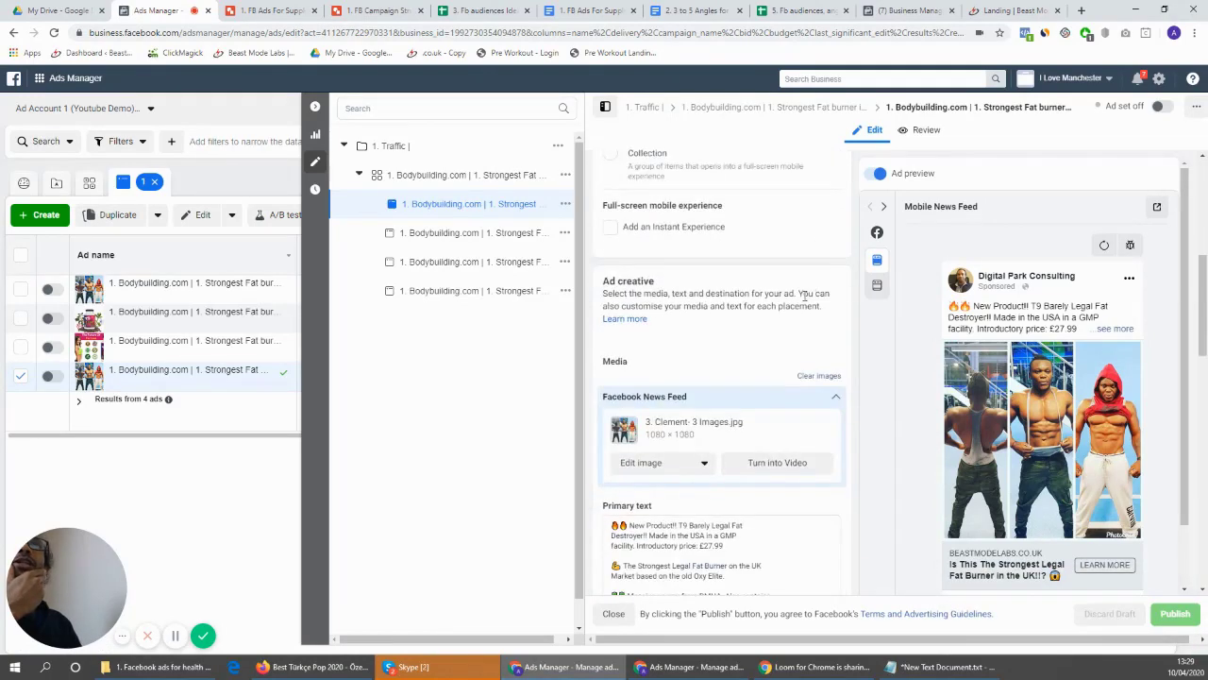
{"action": "left_click", "coordinate": [703, 254]}
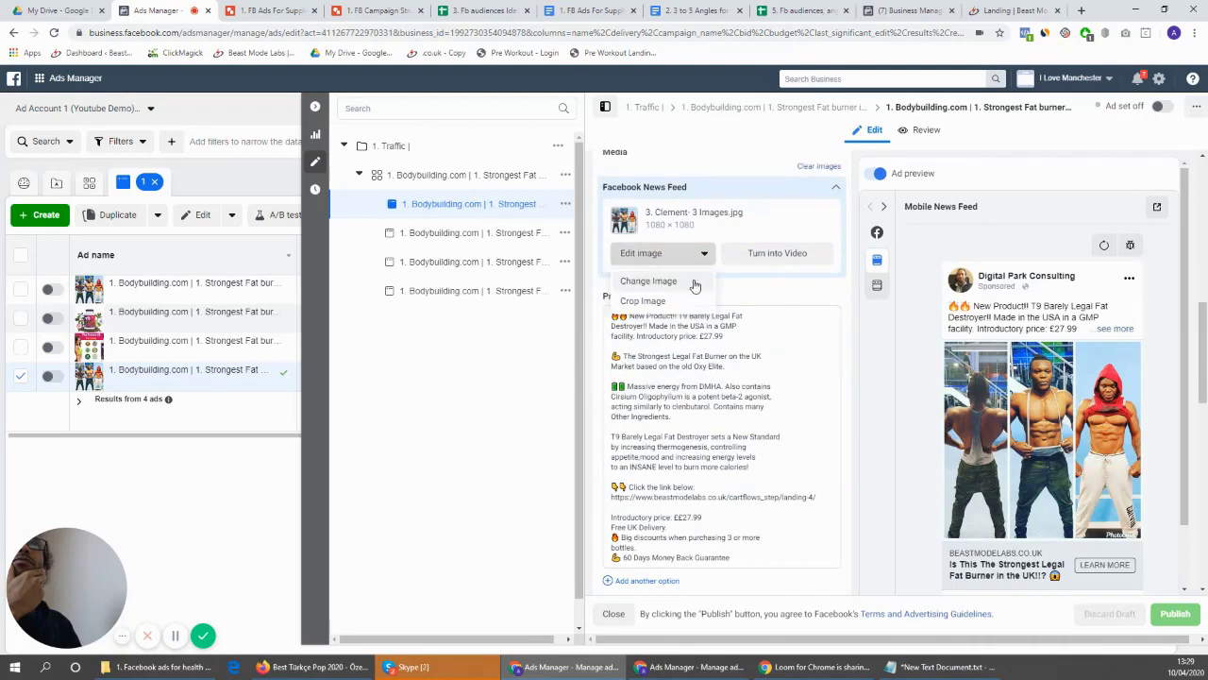
{"action": "left_click", "coordinate": [648, 281]}
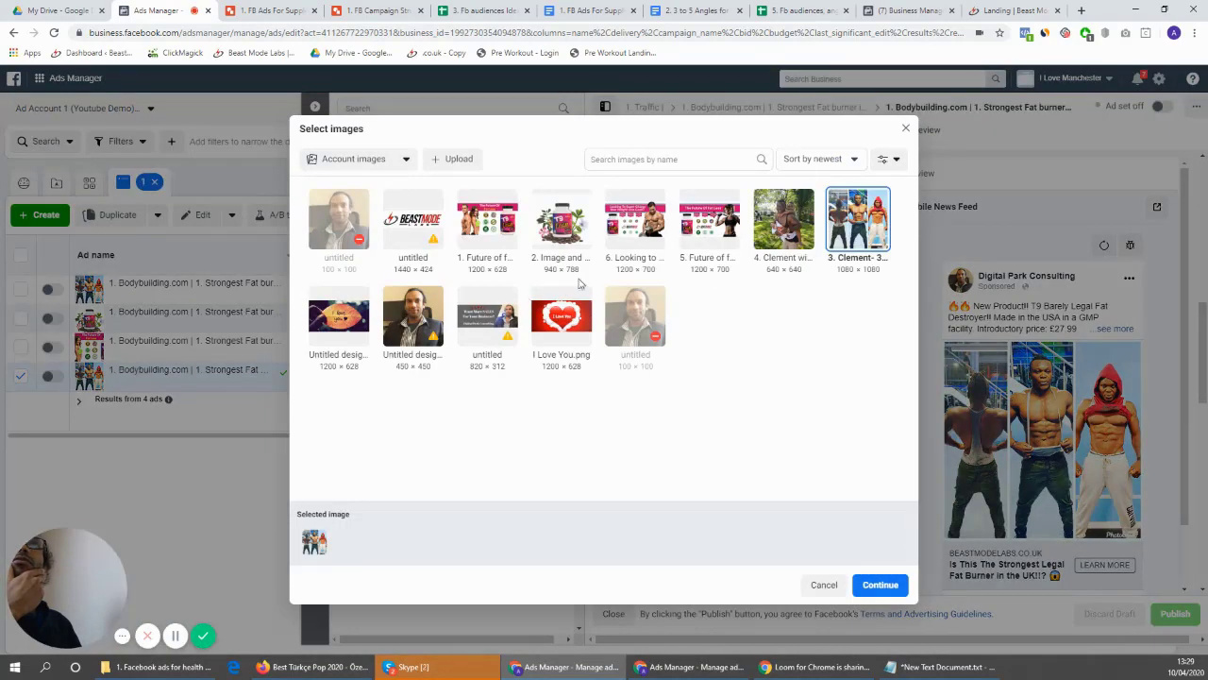
{"action": "left_click", "coordinate": [793, 215]}
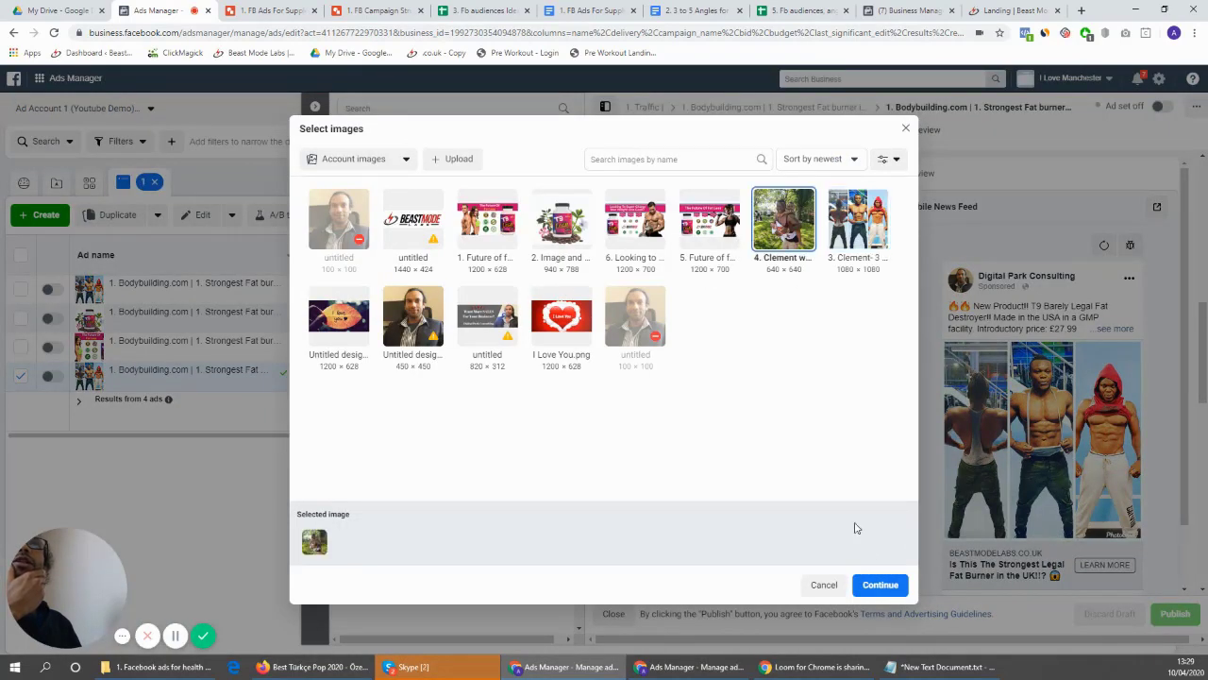
{"action": "left_click", "coordinate": [878, 584]}
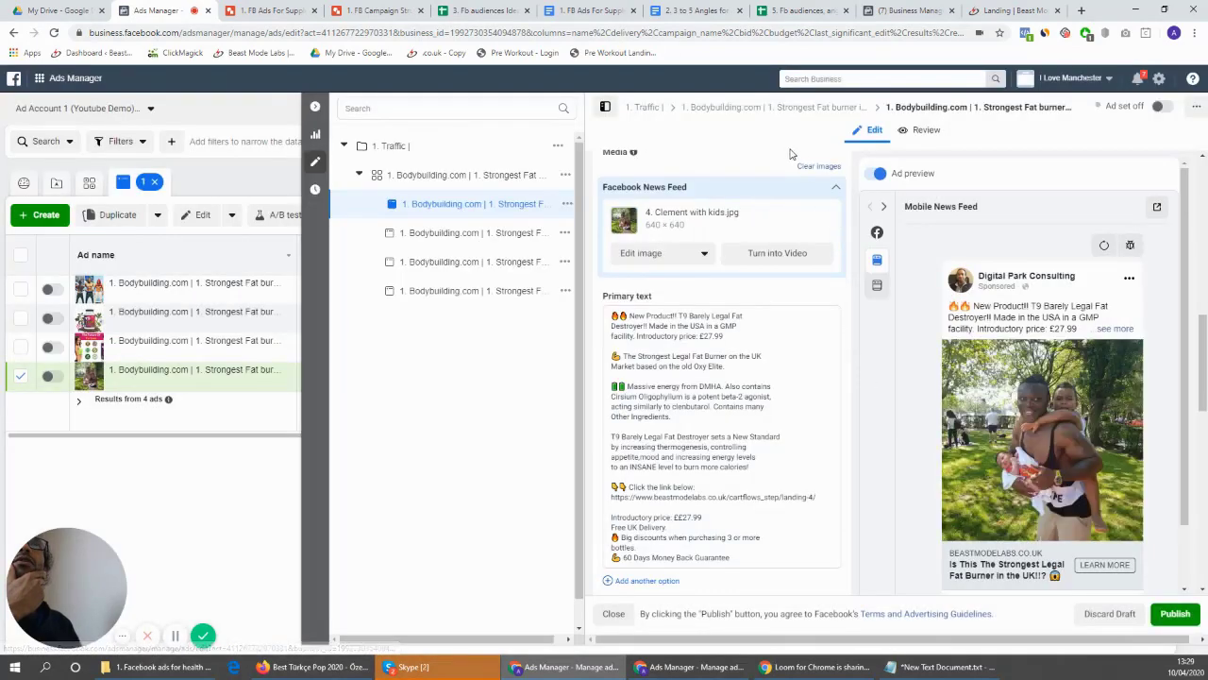
{"action": "left_click", "coordinate": [1162, 615]}
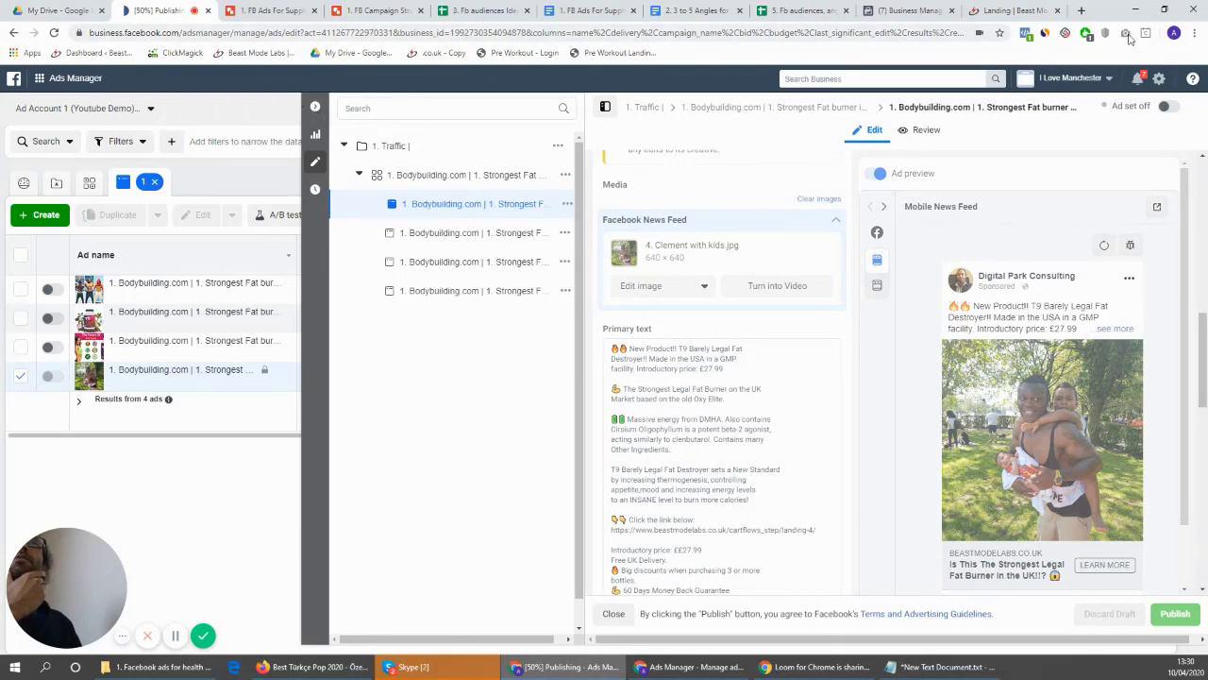
Close the editing pane, return to the traffic campaign's ad sets and widen the ad set name column to fit the full name
{"action": "left_click", "coordinate": [315, 107]}
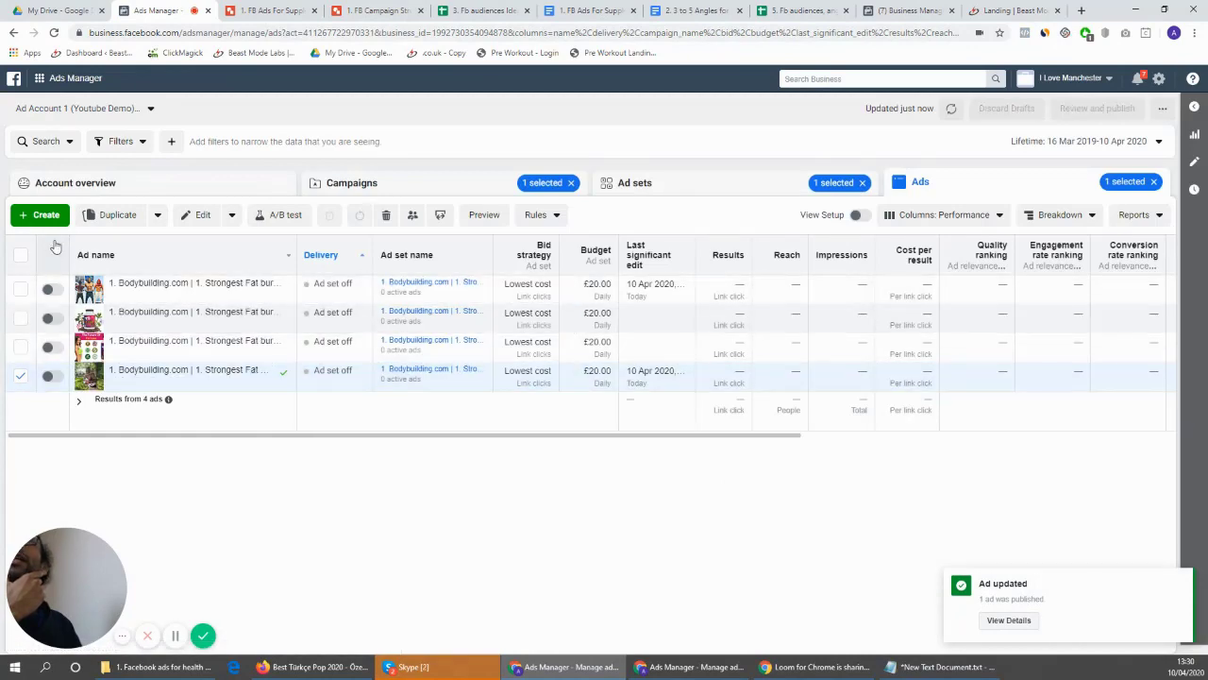
{"action": "left_click", "coordinate": [413, 182]}
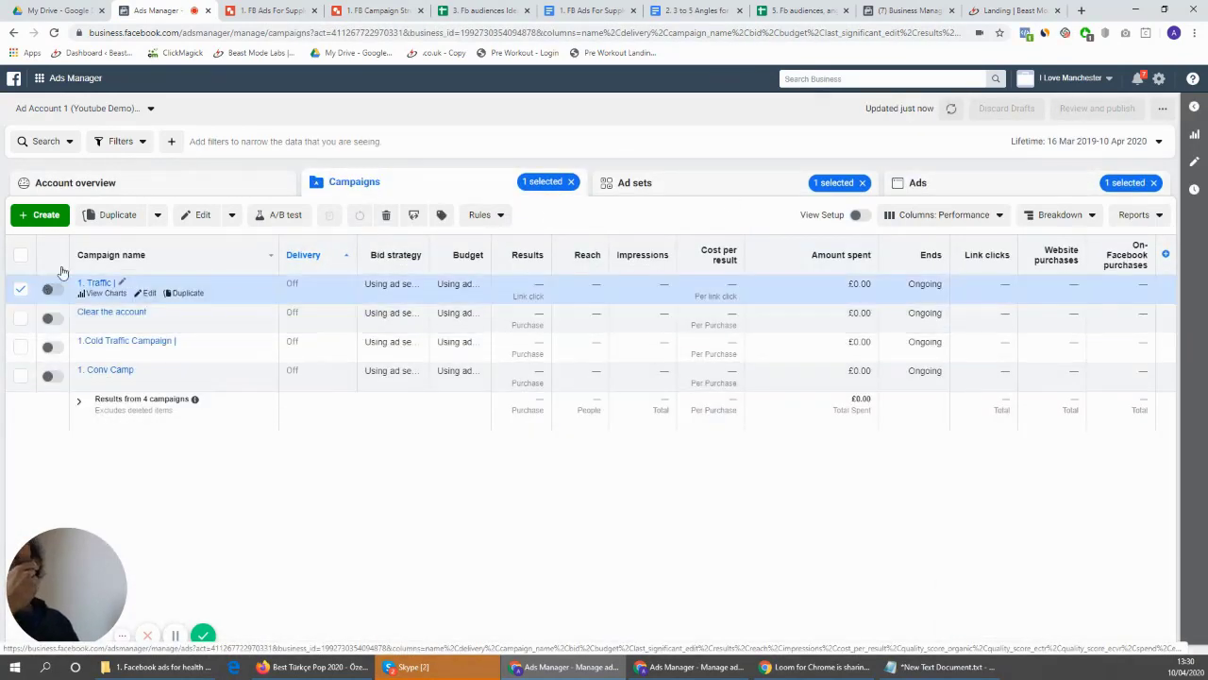
{"action": "left_click", "coordinate": [707, 181]}
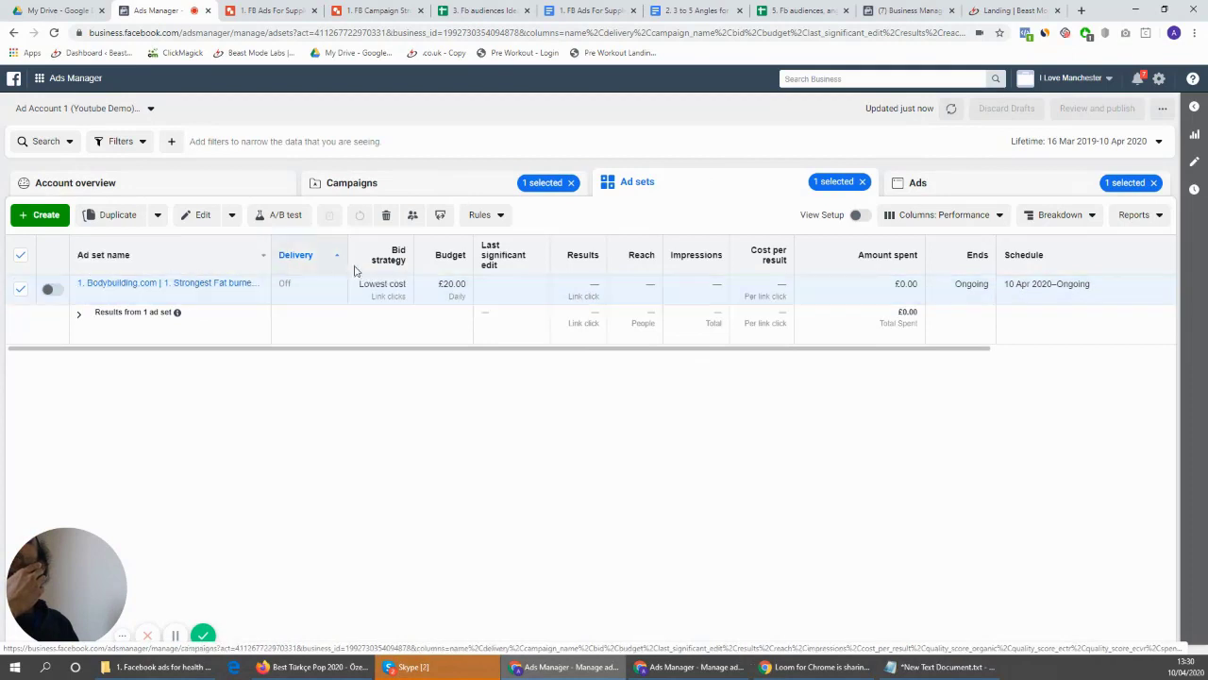
{"action": "double_click", "coordinate": [271, 250]}
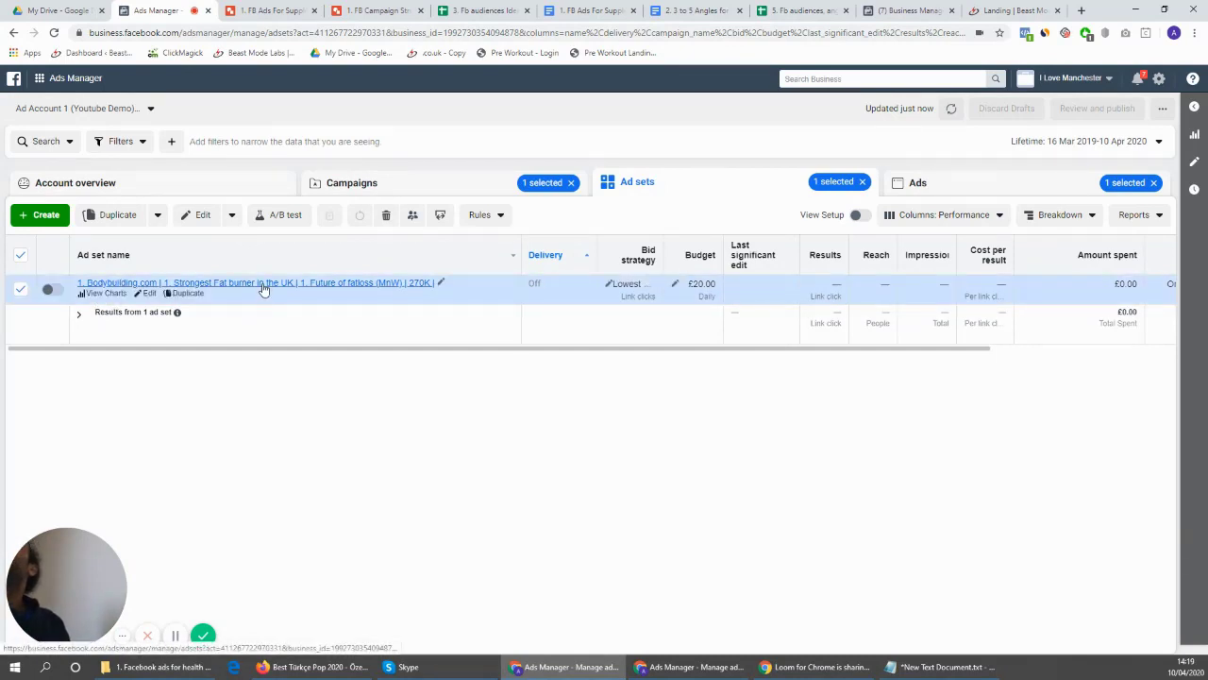
Rename the ad set to "1. Bodybuilding.com | 1. Strongest Fat burner in the UK | 270K" and publish the change
{"action": "left_click", "coordinate": [440, 283]}
{"action": "left_click_drag", "start_coordinate": [444, 307], "coordinate": [303, 312]}
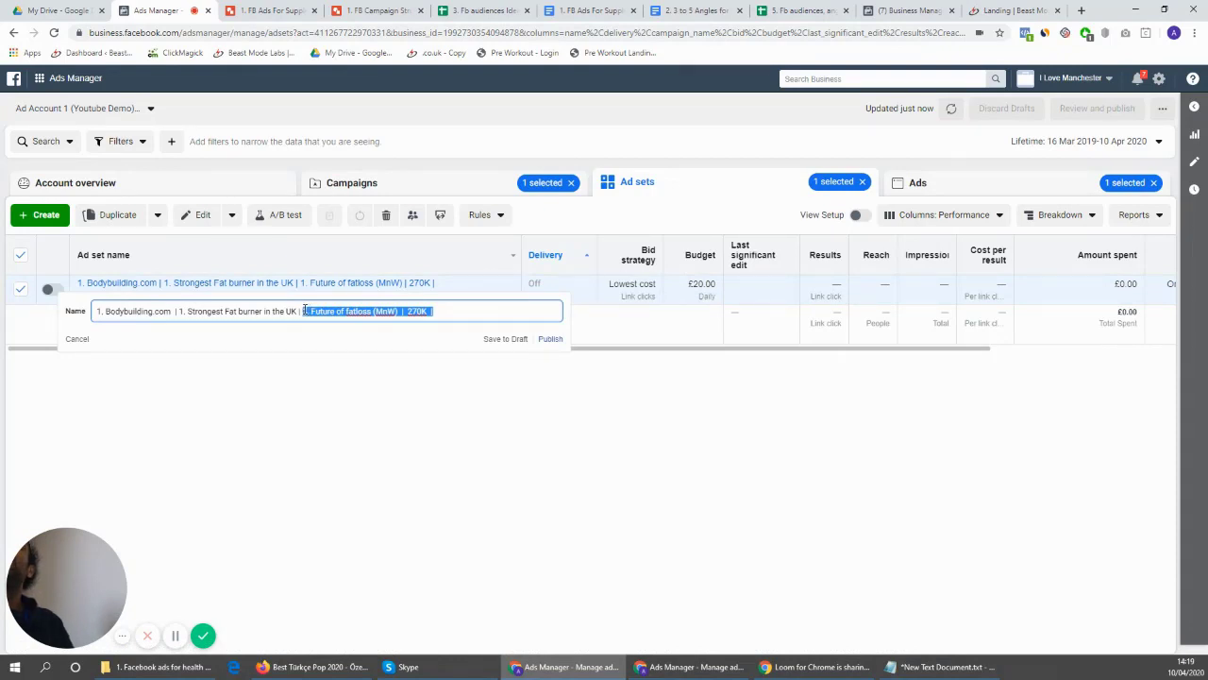
{"action": "key", "text": "BackSpace"}
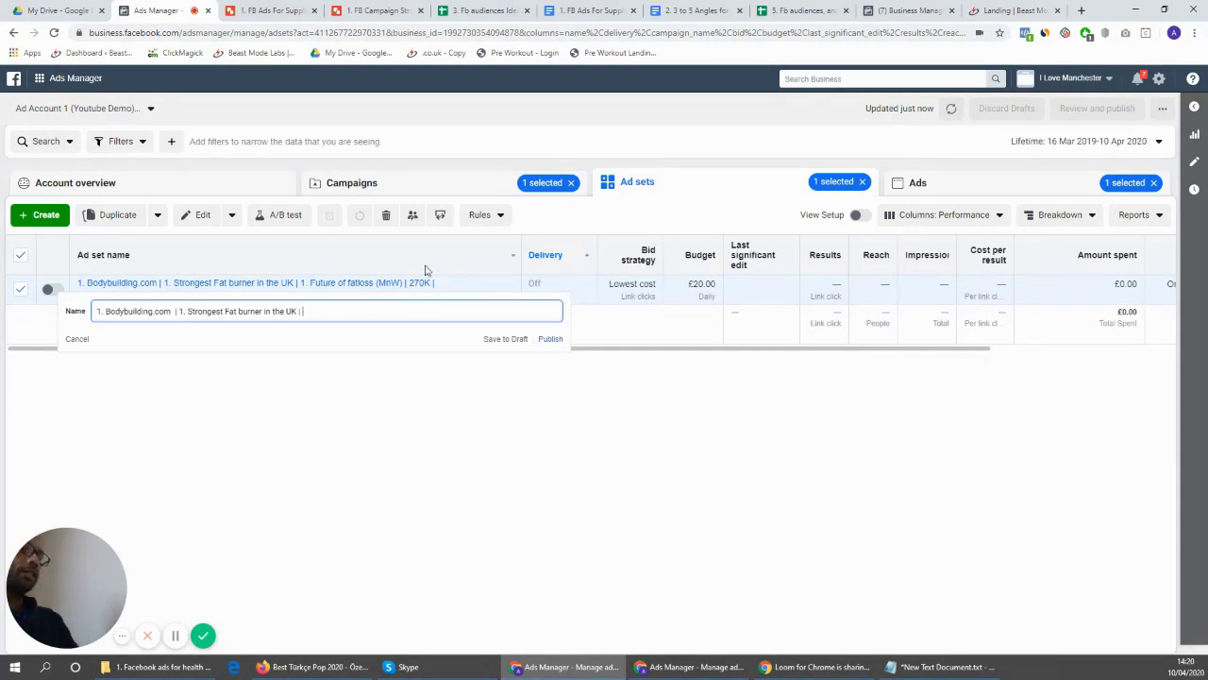
{"action": "type", "text": "270K"}
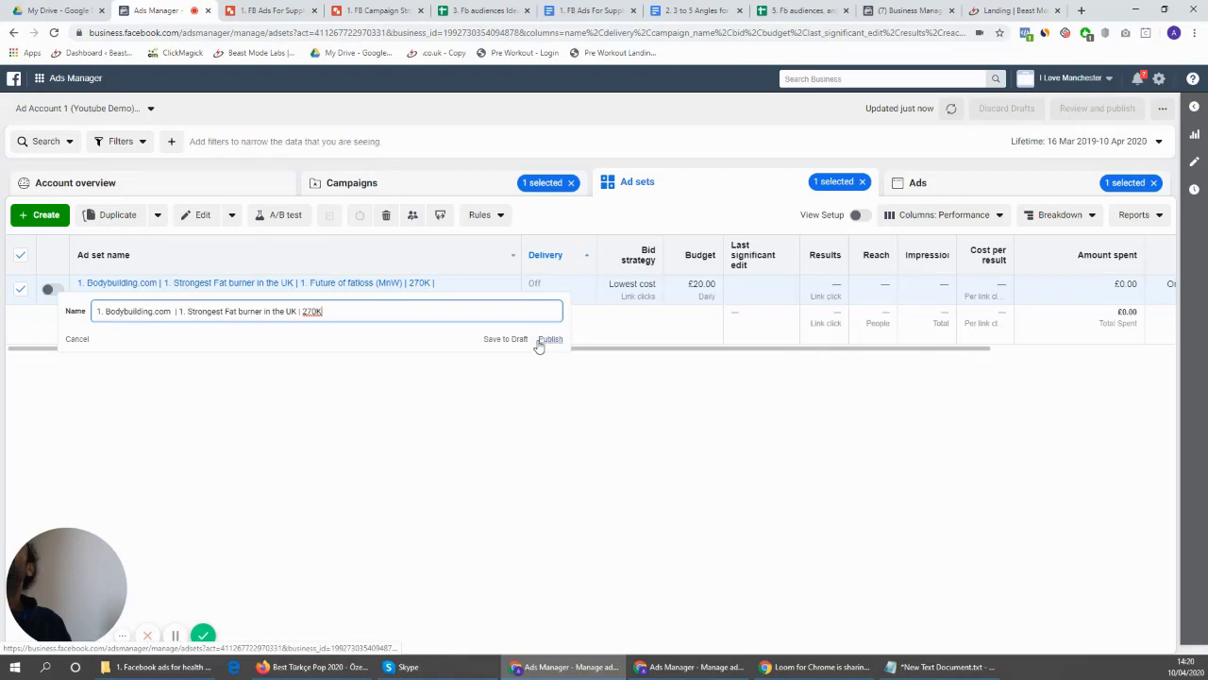
{"action": "left_click_drag", "start_coordinate": [342, 308], "coordinate": [93, 325]}
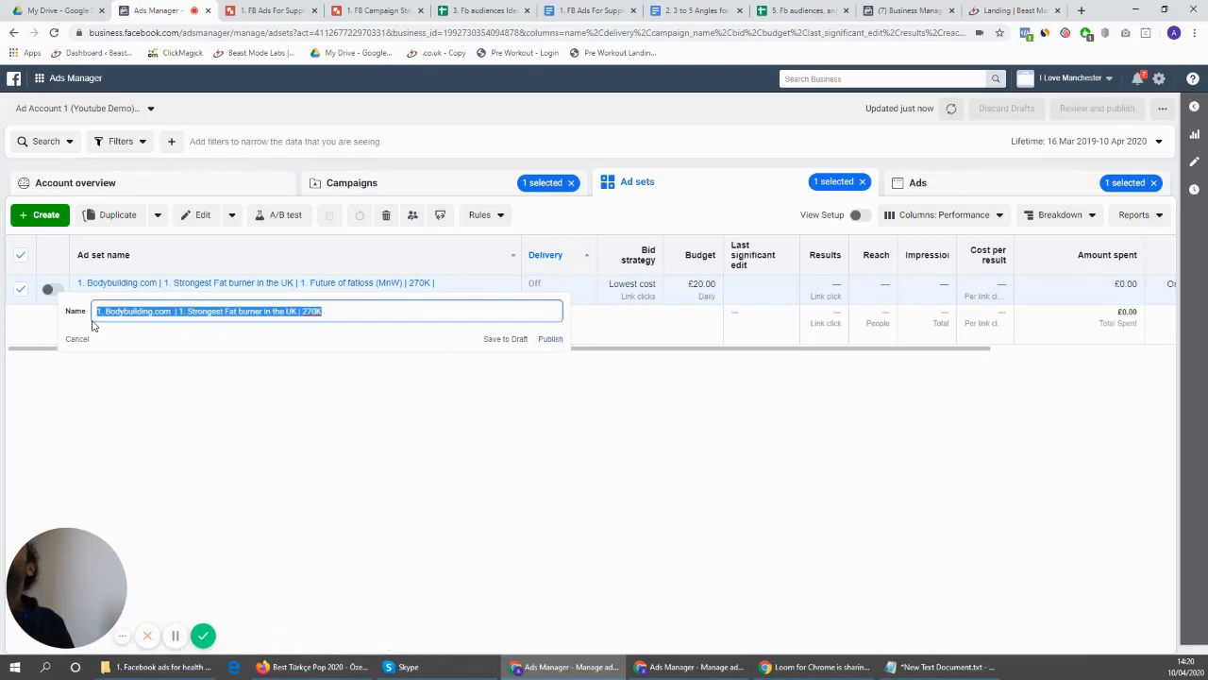
{"action": "left_click", "coordinate": [552, 341]}
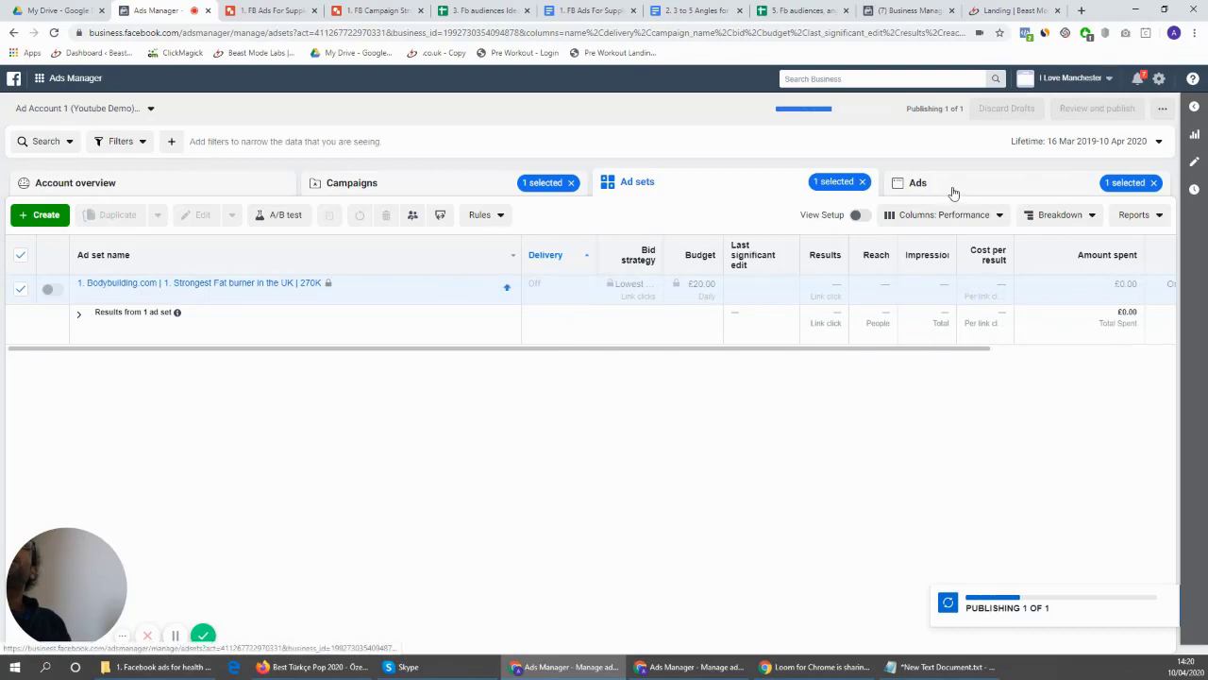
Go from the ad set to its list of ads and widen the ad name column to show the full names
{"action": "mouse_move", "coordinate": [150, 297]}
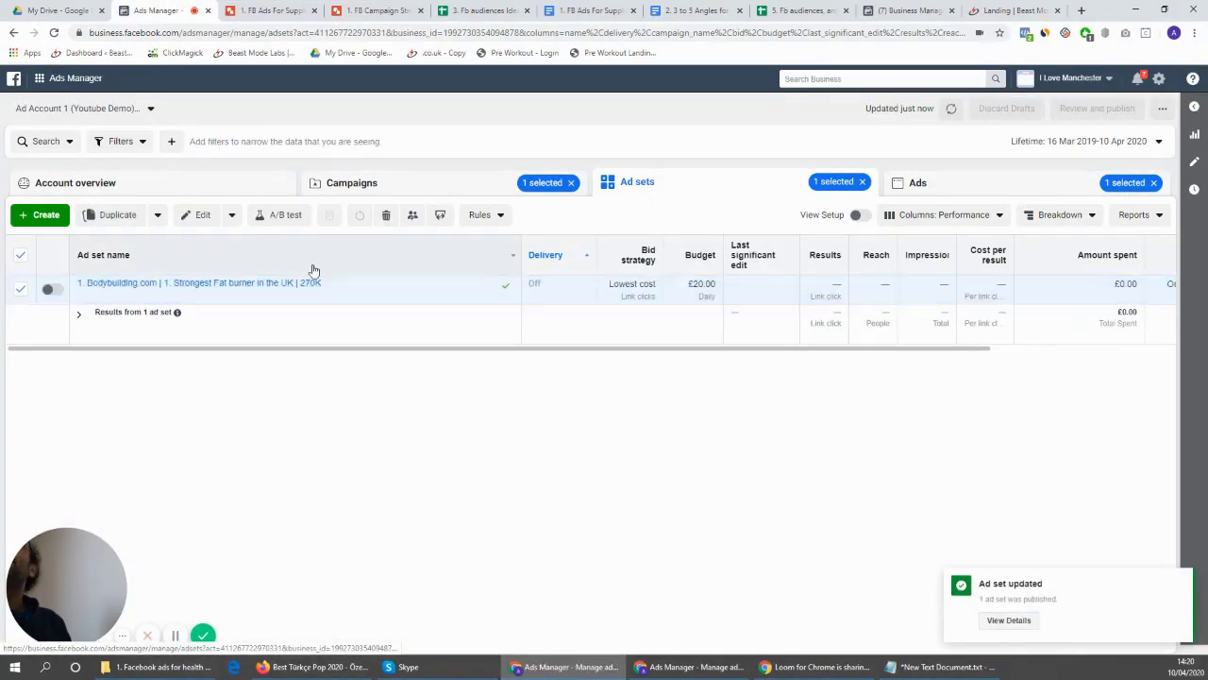
{"action": "left_click", "coordinate": [148, 296]}
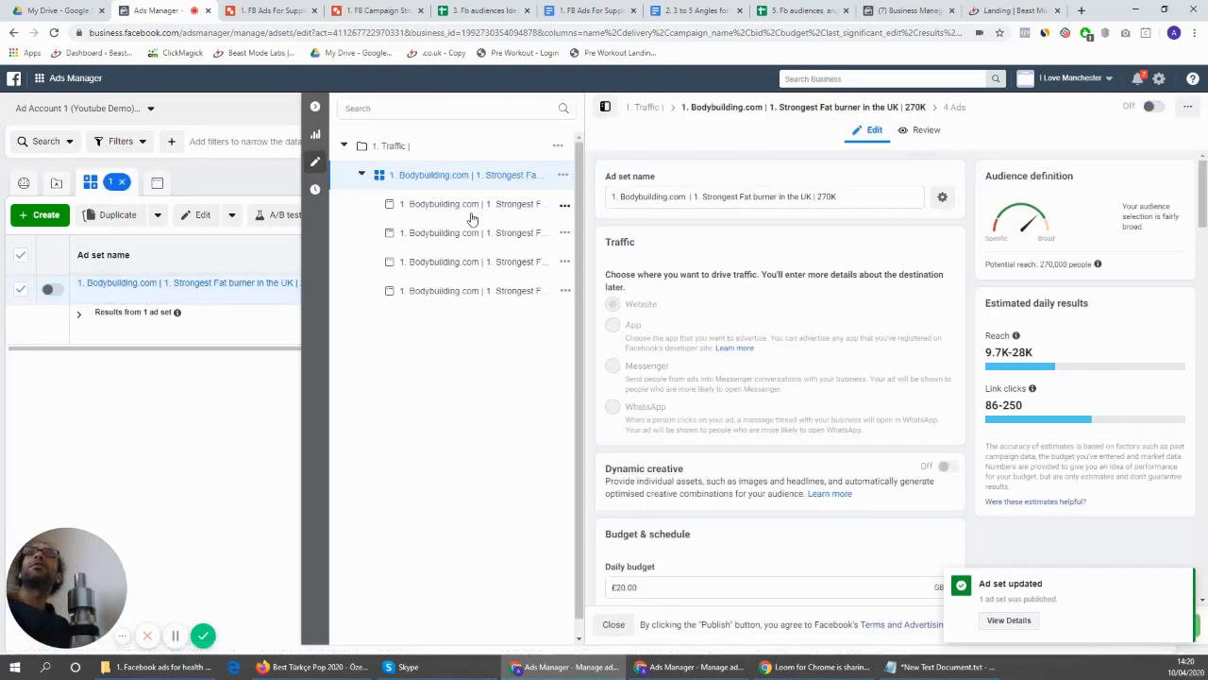
{"action": "left_click", "coordinate": [485, 204]}
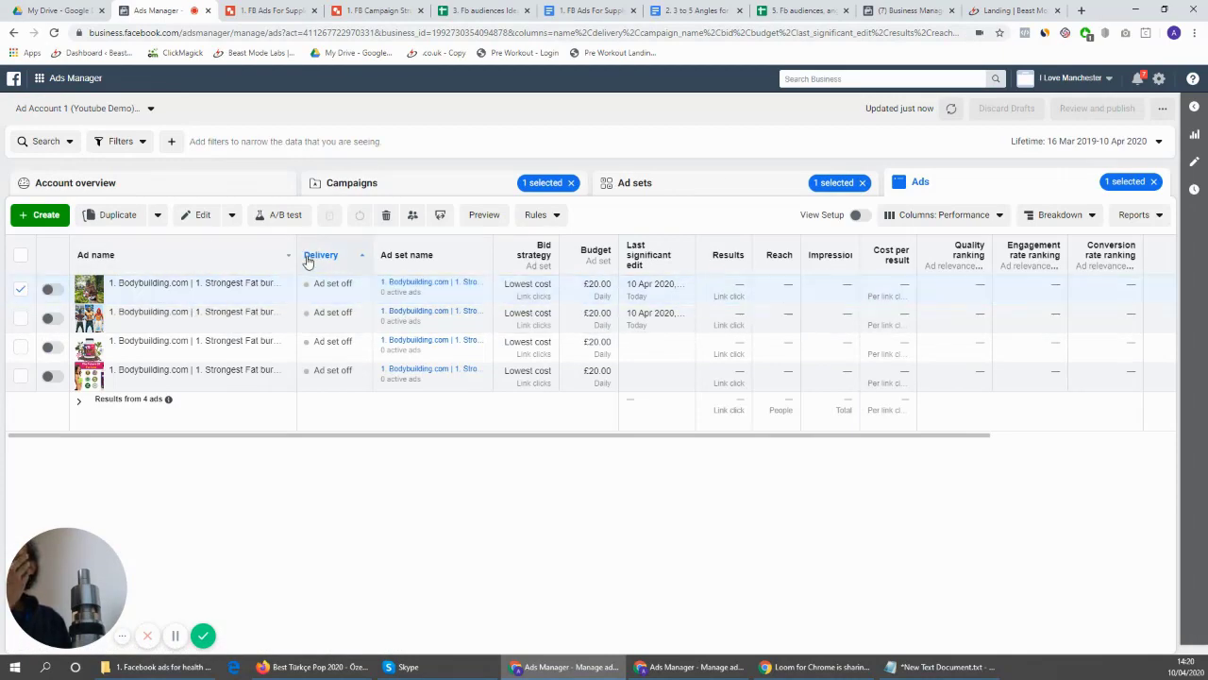
{"action": "left_click_drag", "start_coordinate": [301, 248], "coordinate": [518, 248]}
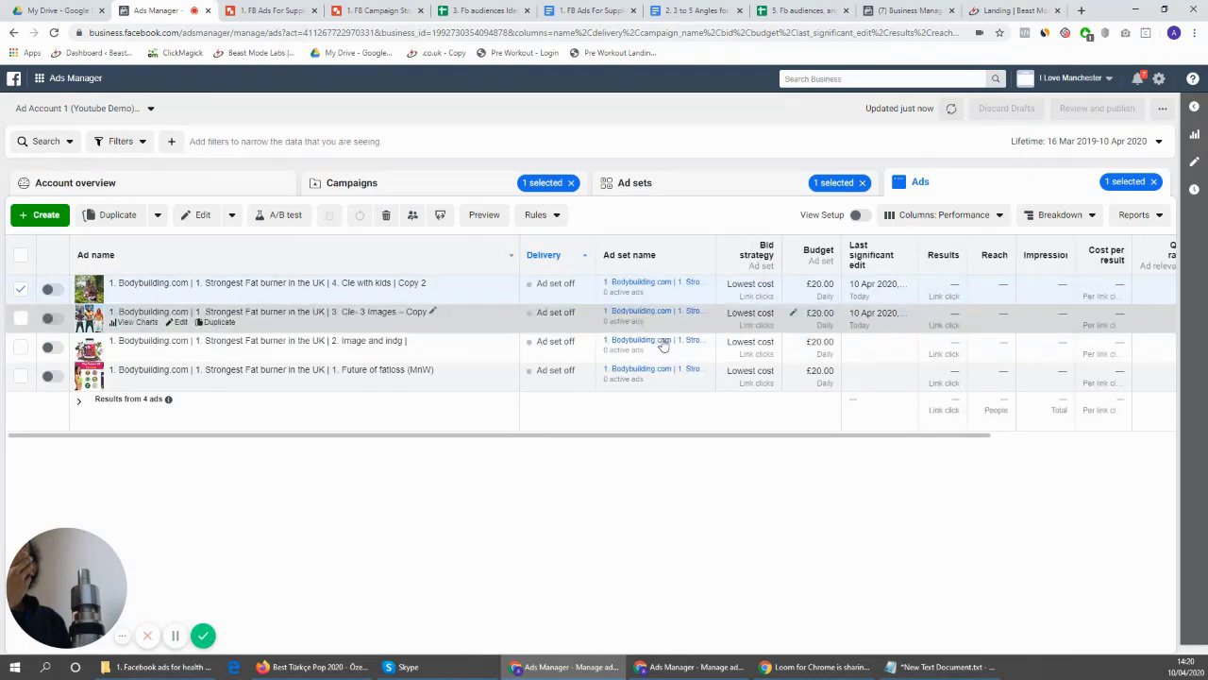
Select all four ads in the ad set and open them together for editing
{"action": "left_click", "coordinate": [21, 317]}
{"action": "left_click", "coordinate": [21, 346]}
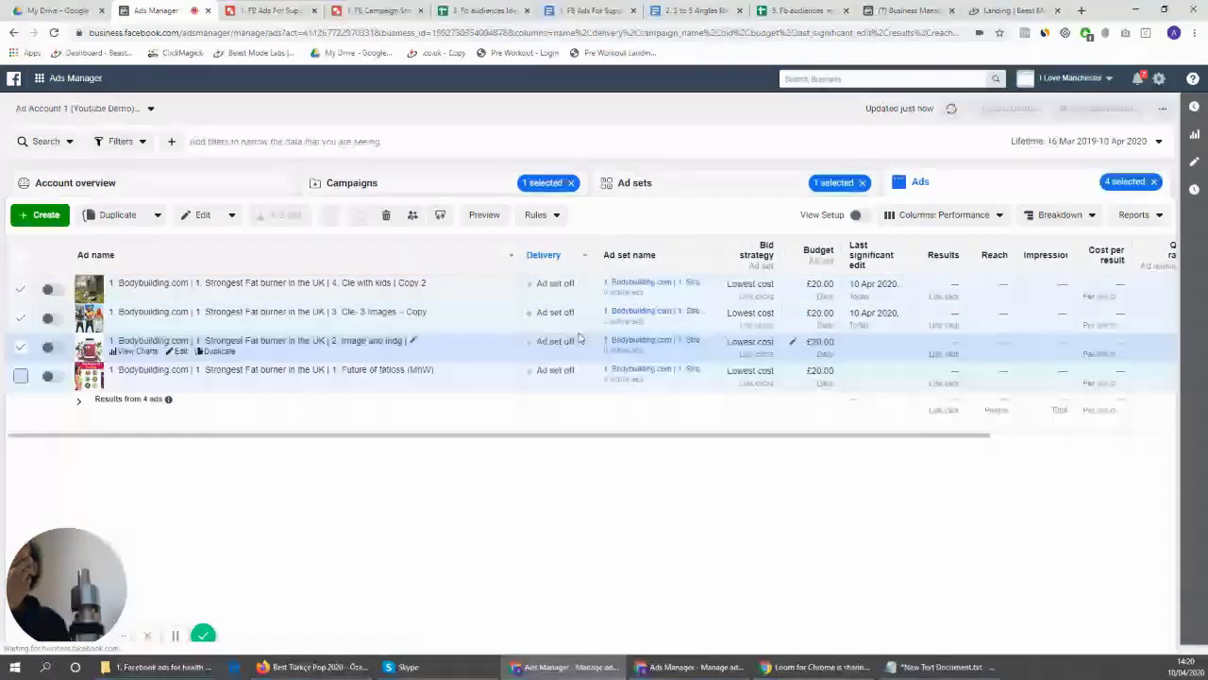
{"action": "left_click", "coordinate": [339, 377]}
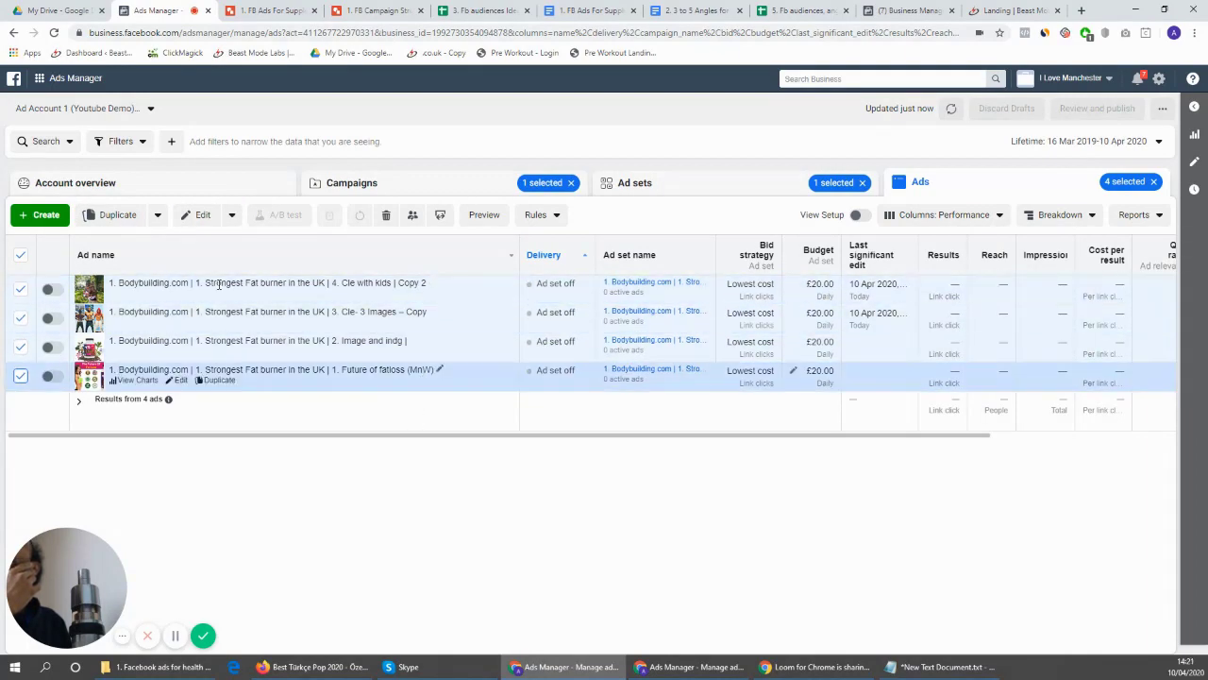
{"action": "left_click", "coordinate": [202, 215]}
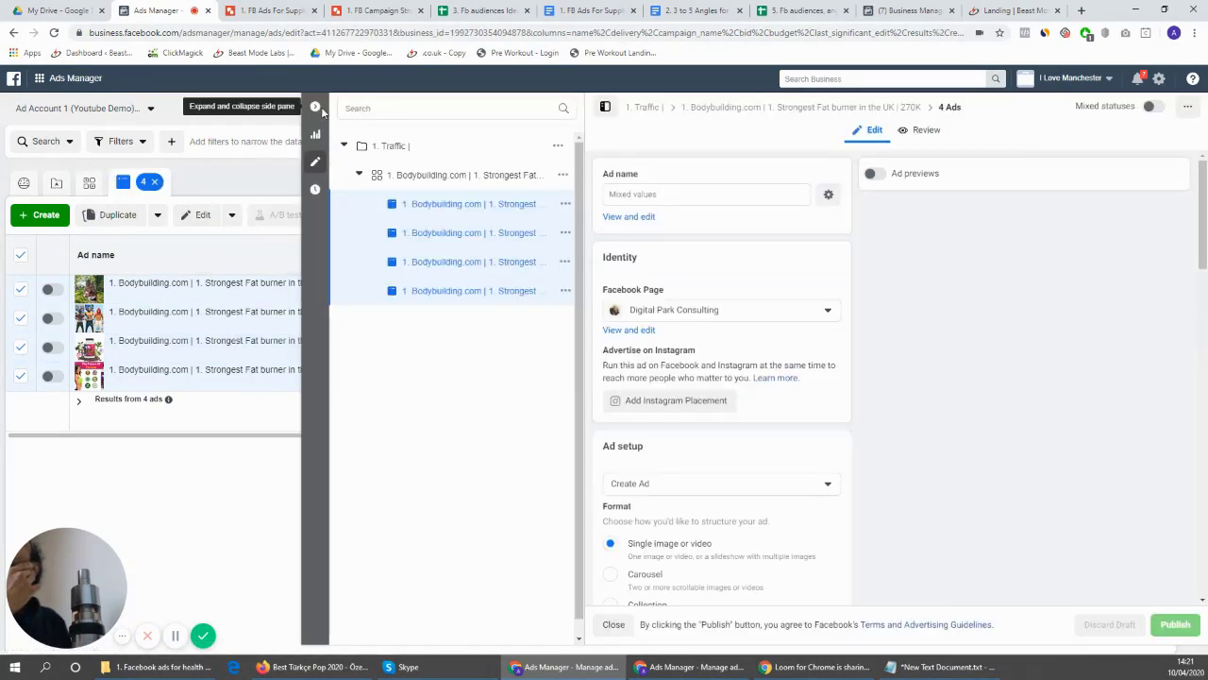
Edit the names of the four selected ads in bulk, removing the "– Copy" and "Copy 2" suffixes from ads 3 and 4
{"action": "left_click", "coordinate": [231, 214]}
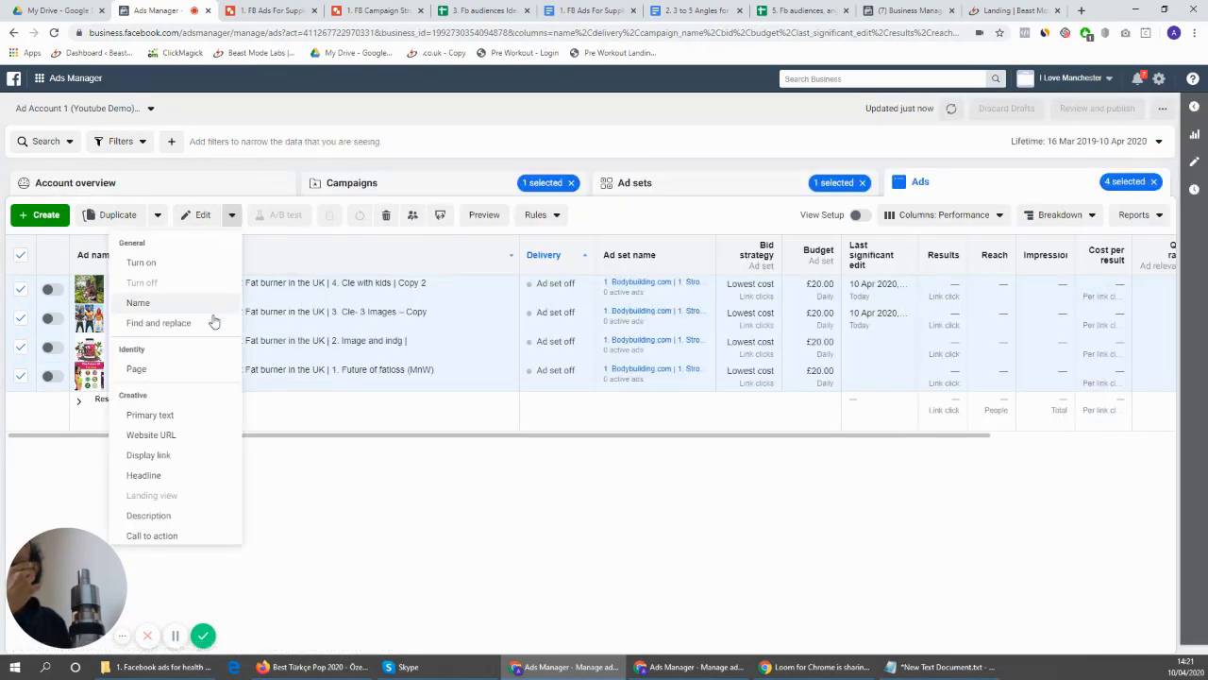
{"action": "left_click", "coordinate": [196, 300]}
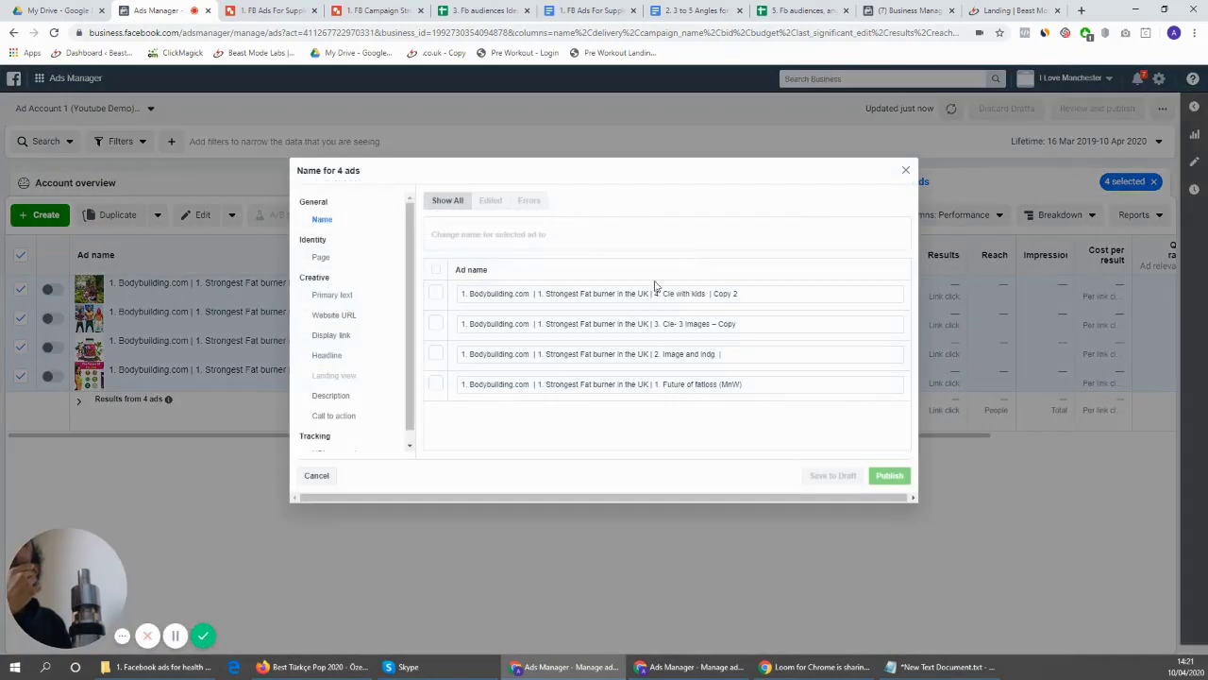
{"action": "left_click_drag", "start_coordinate": [737, 324], "coordinate": [729, 324]}
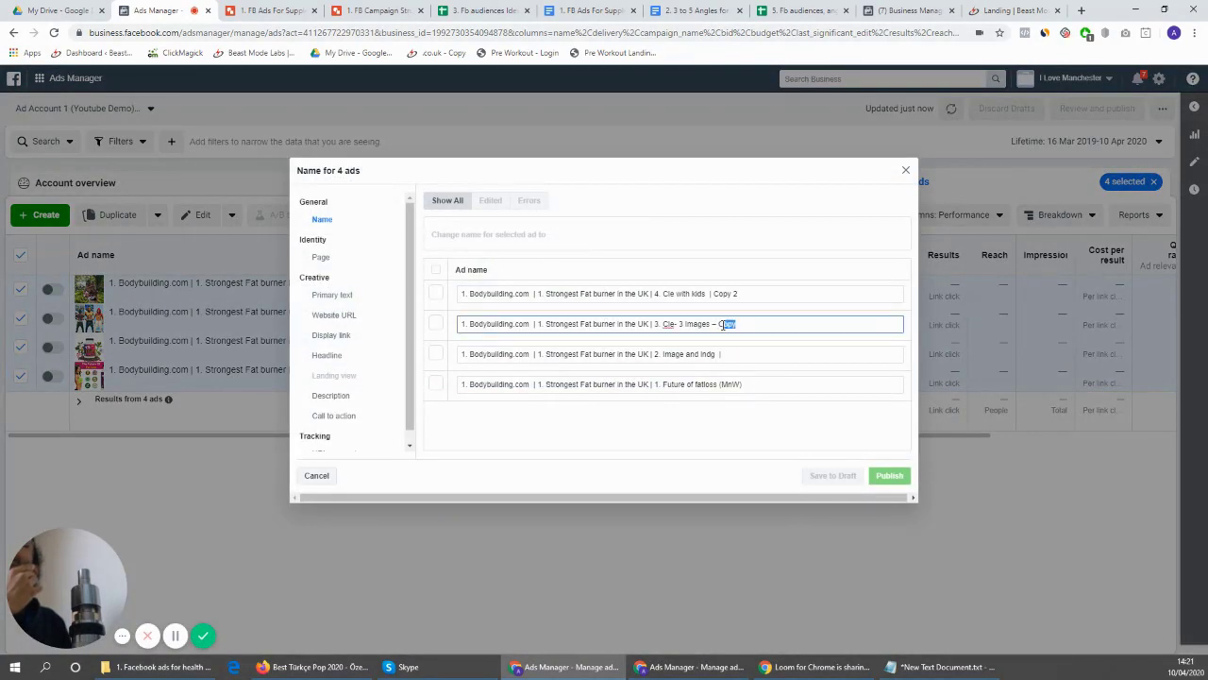
{"action": "key", "text": "BackSpace"}
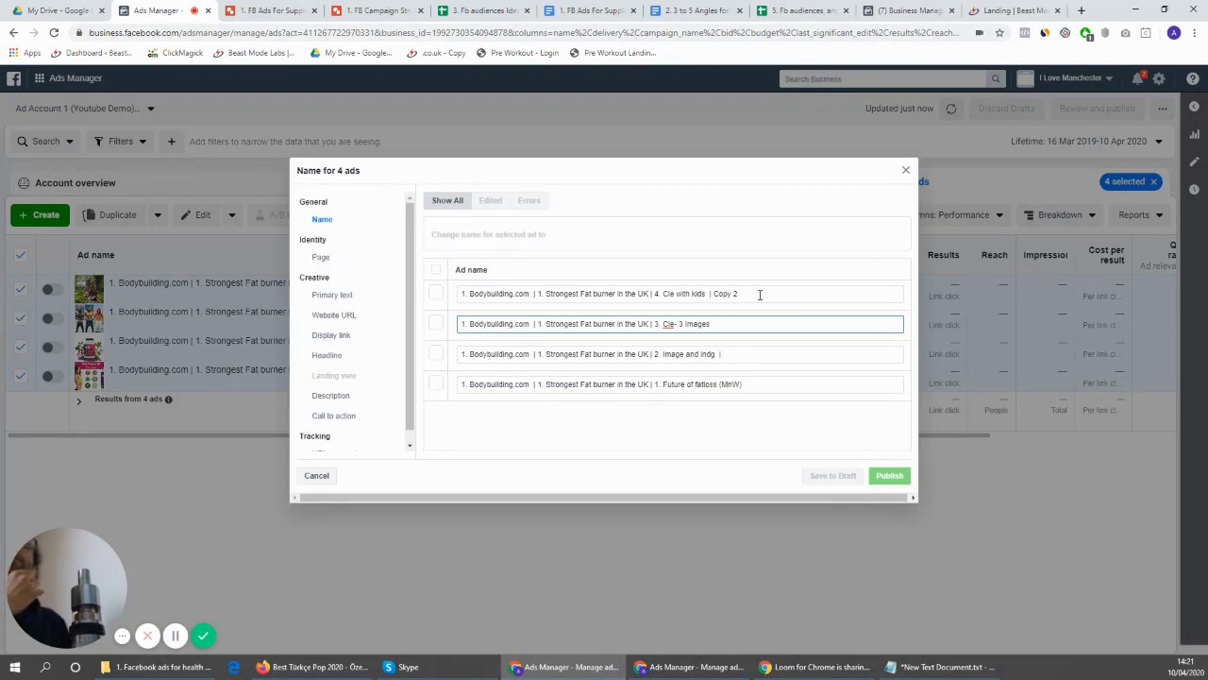
{"action": "left_click_drag", "start_coordinate": [760, 293], "coordinate": [723, 294]}
{"action": "key", "text": "BackSpace"}
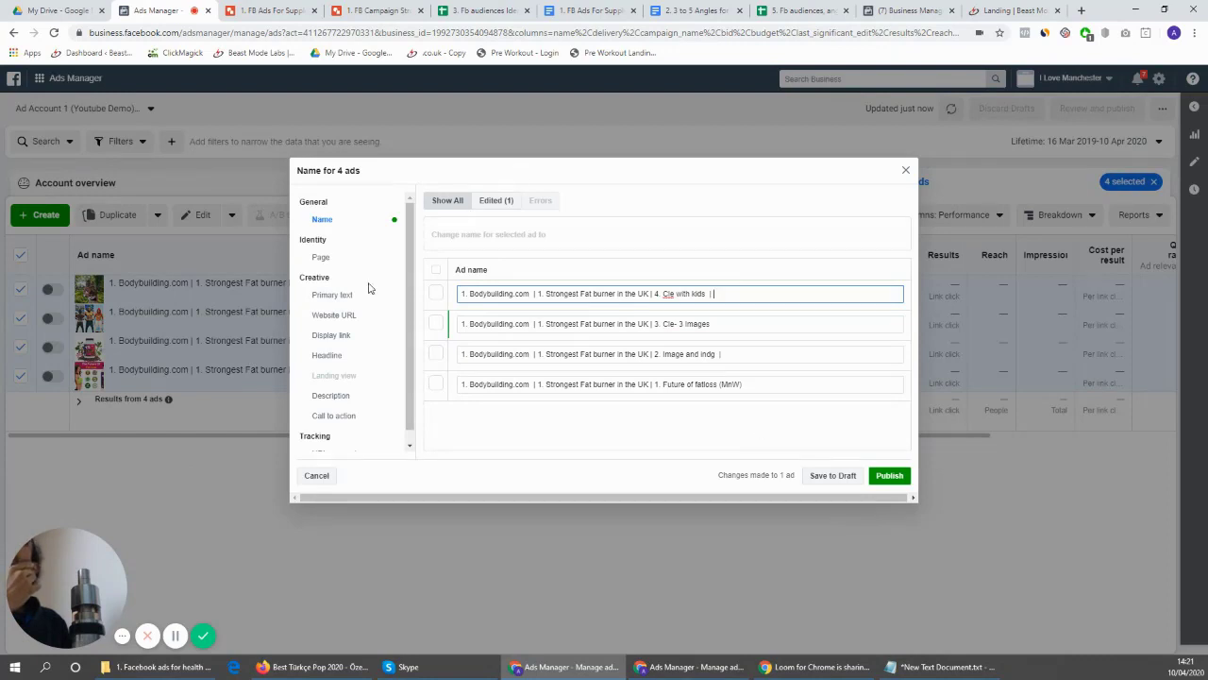
Check the four ads' primary text, website URL, display link and headline, and publish the name changes
{"action": "left_click", "coordinate": [333, 295]}
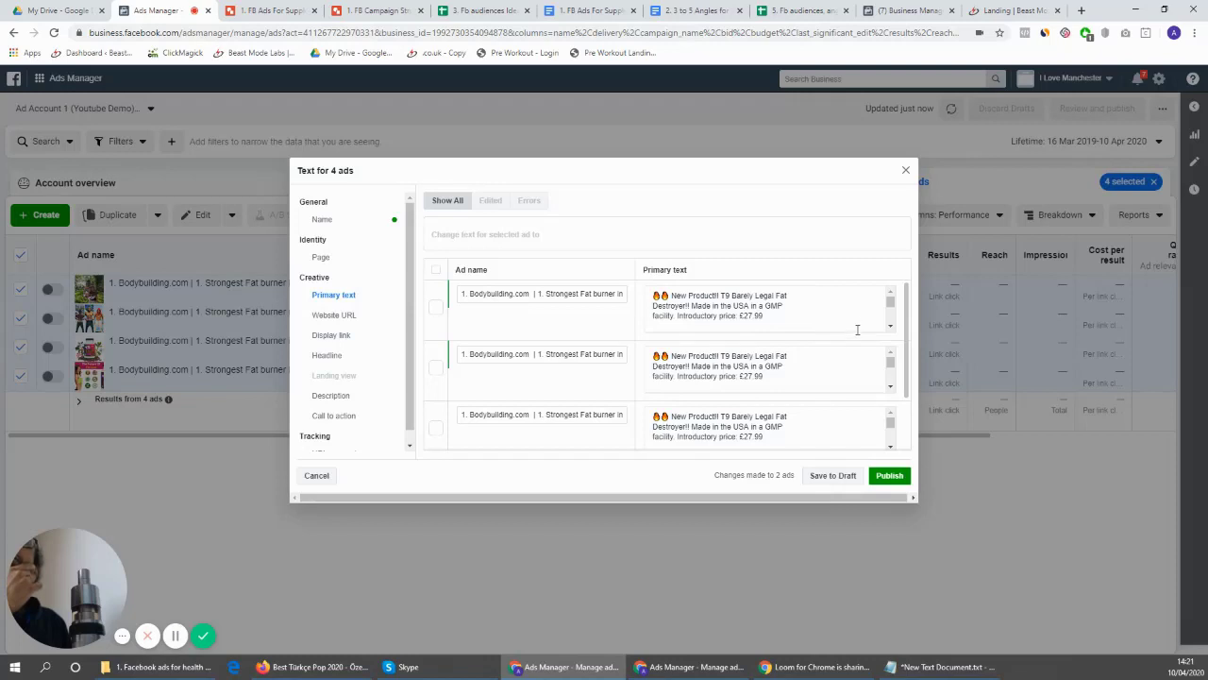
{"action": "left_click", "coordinate": [339, 316]}
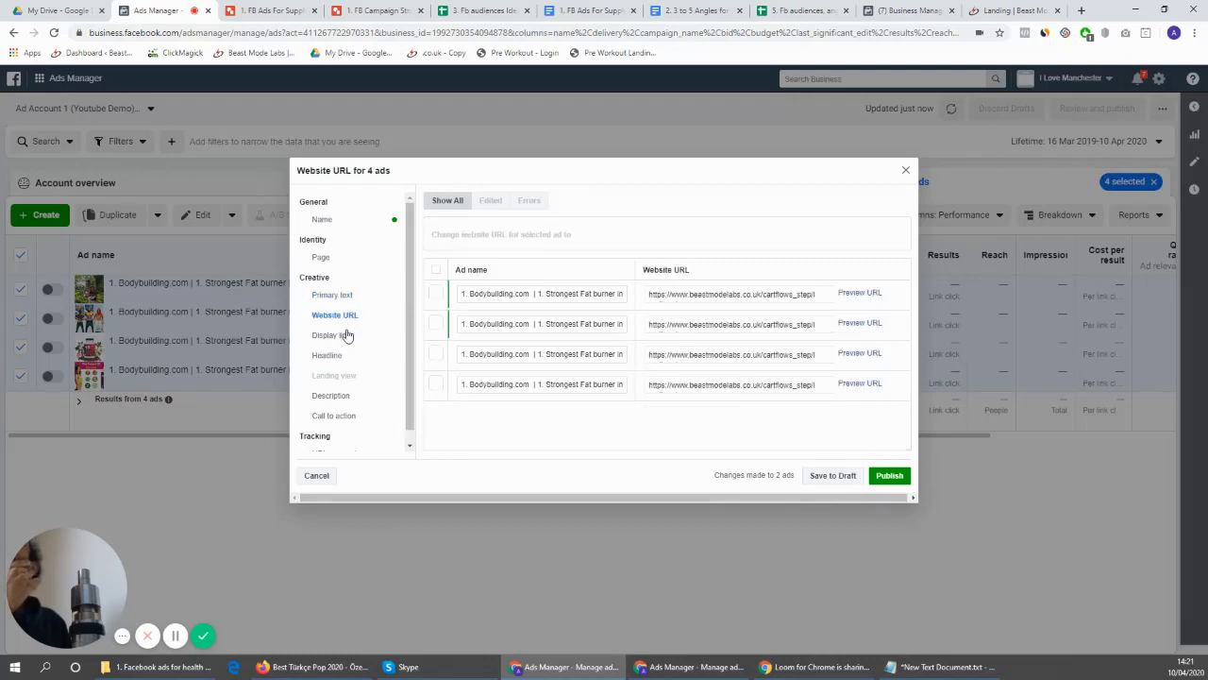
{"action": "left_click", "coordinate": [346, 336]}
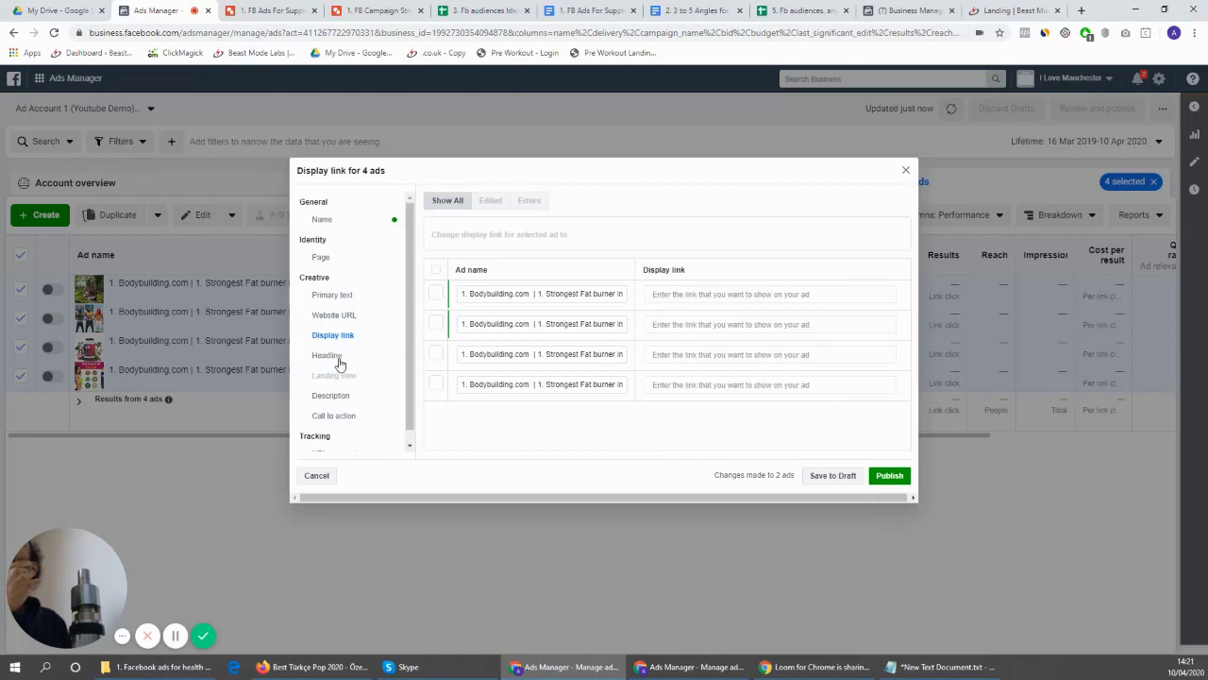
{"action": "left_click", "coordinate": [328, 356]}
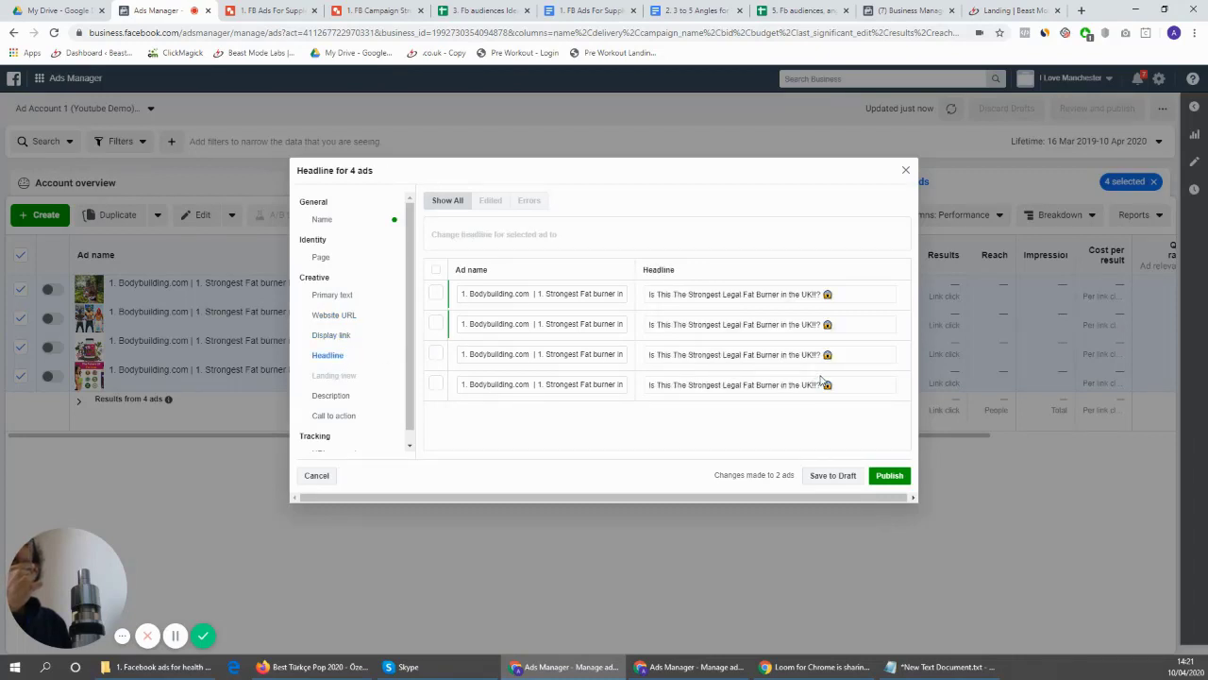
{"action": "scroll", "coordinate": [391, 361], "scroll_direction": "down", "scroll_amount": 1}
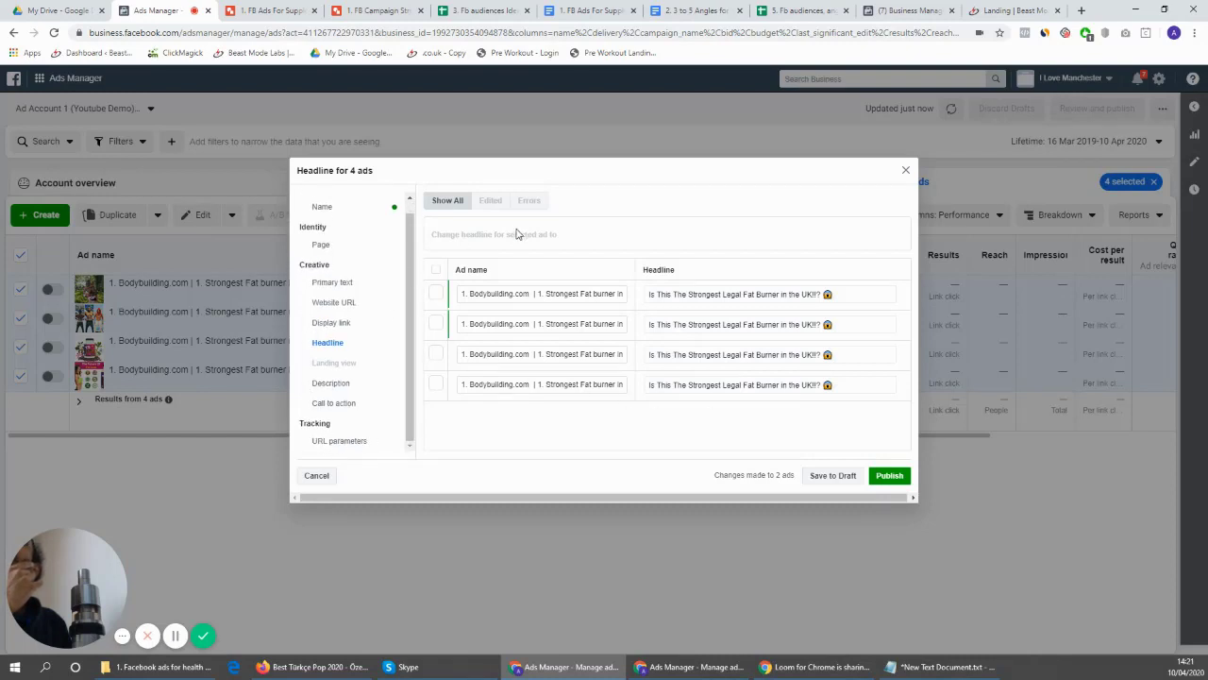
{"action": "left_click", "coordinate": [878, 480]}
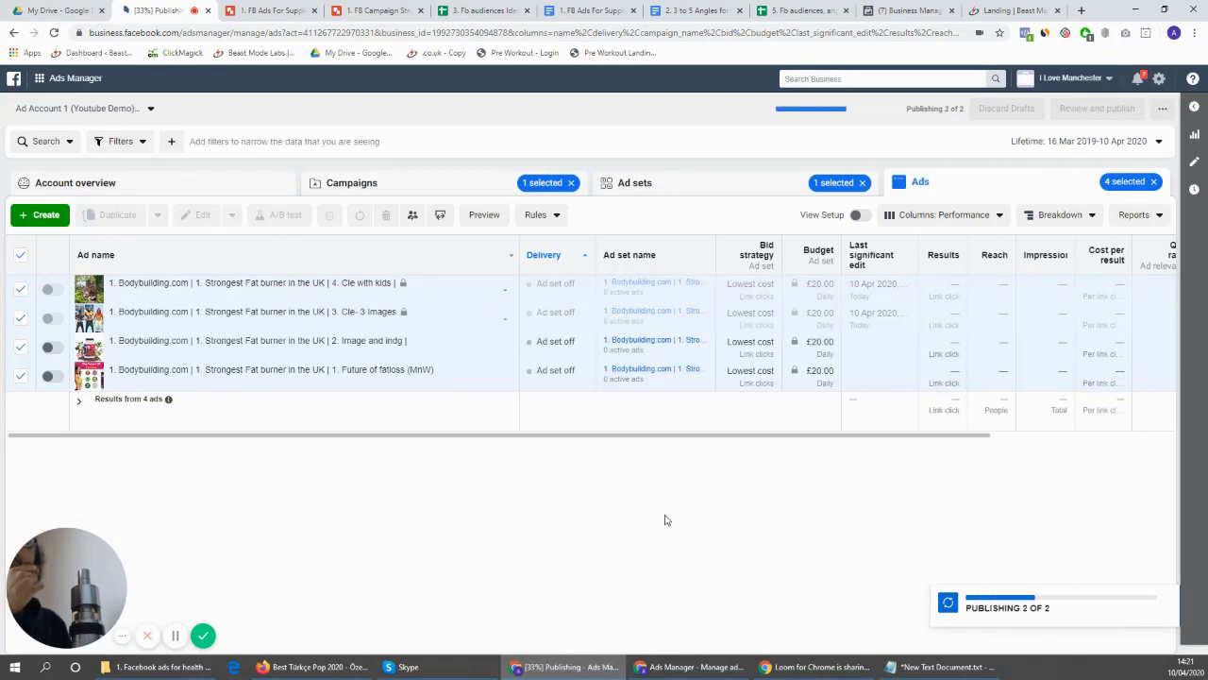
Switch to the "1. FB Campaign Structure - Slide 2" drawing to examine how ad sets, angles and images are organised
{"action": "left_click", "coordinate": [265, 10]}
{"action": "left_click", "coordinate": [373, 8]}
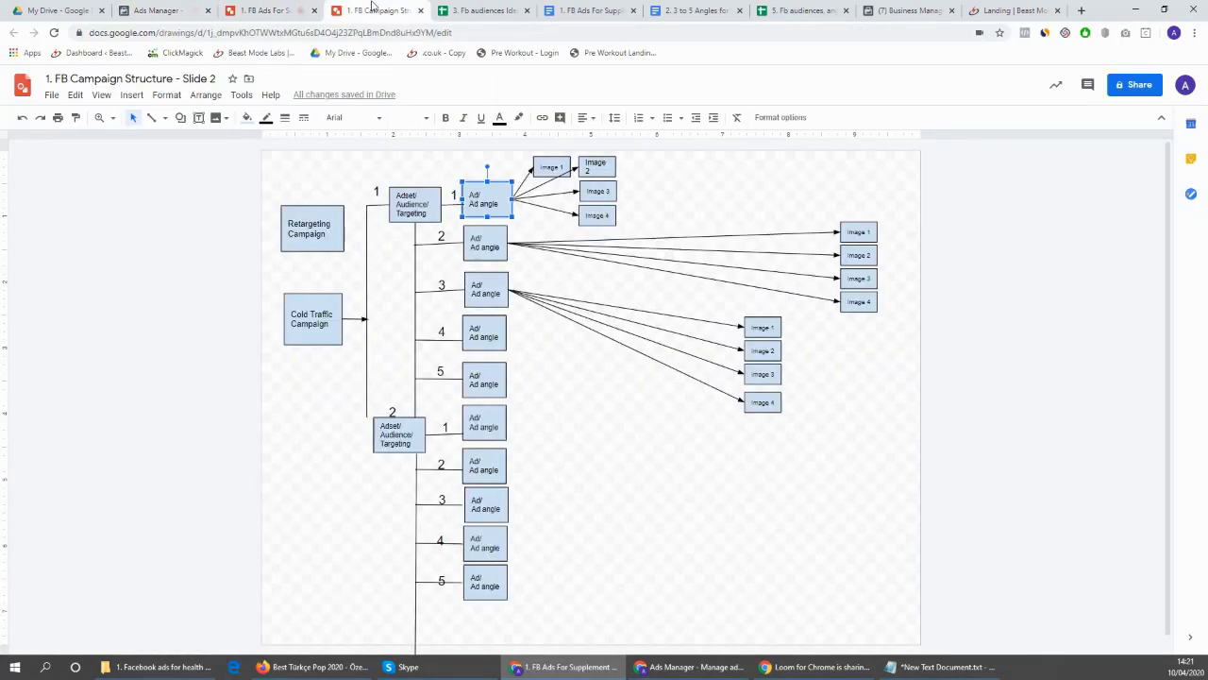
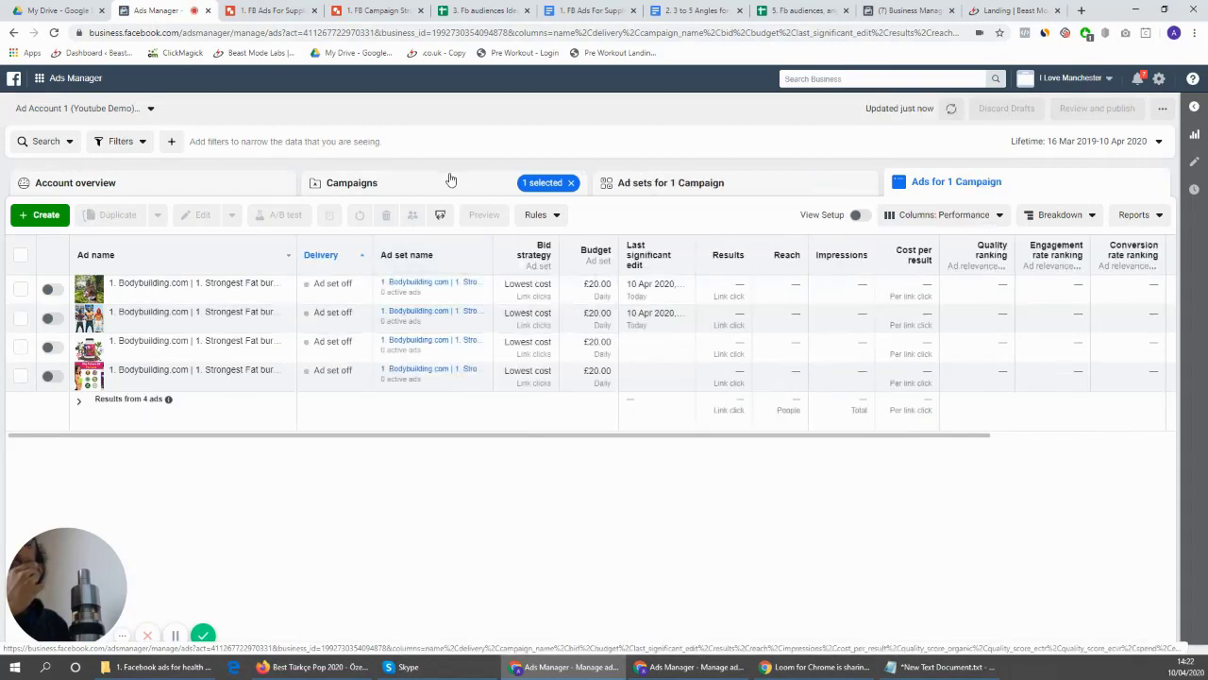
Return to the "1. Traffic |" campaign's ad sets and widen the ad set name column to fit the full name
{"action": "left_click", "coordinate": [451, 179]}
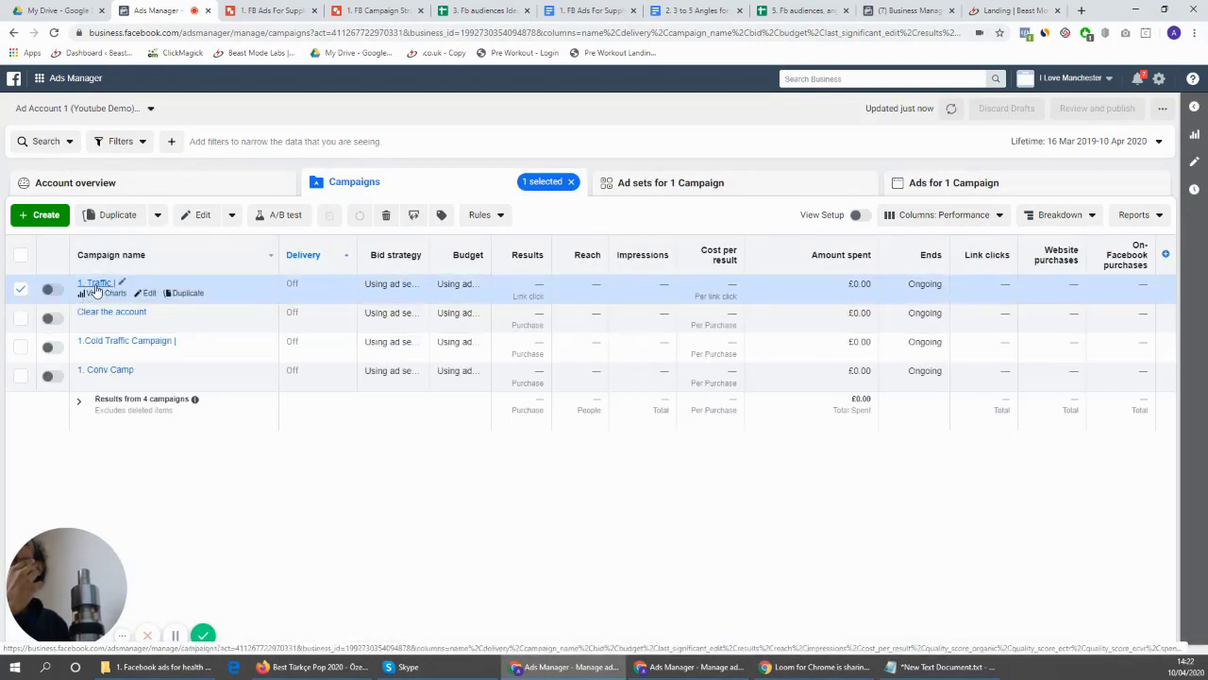
{"action": "left_click", "coordinate": [95, 285]}
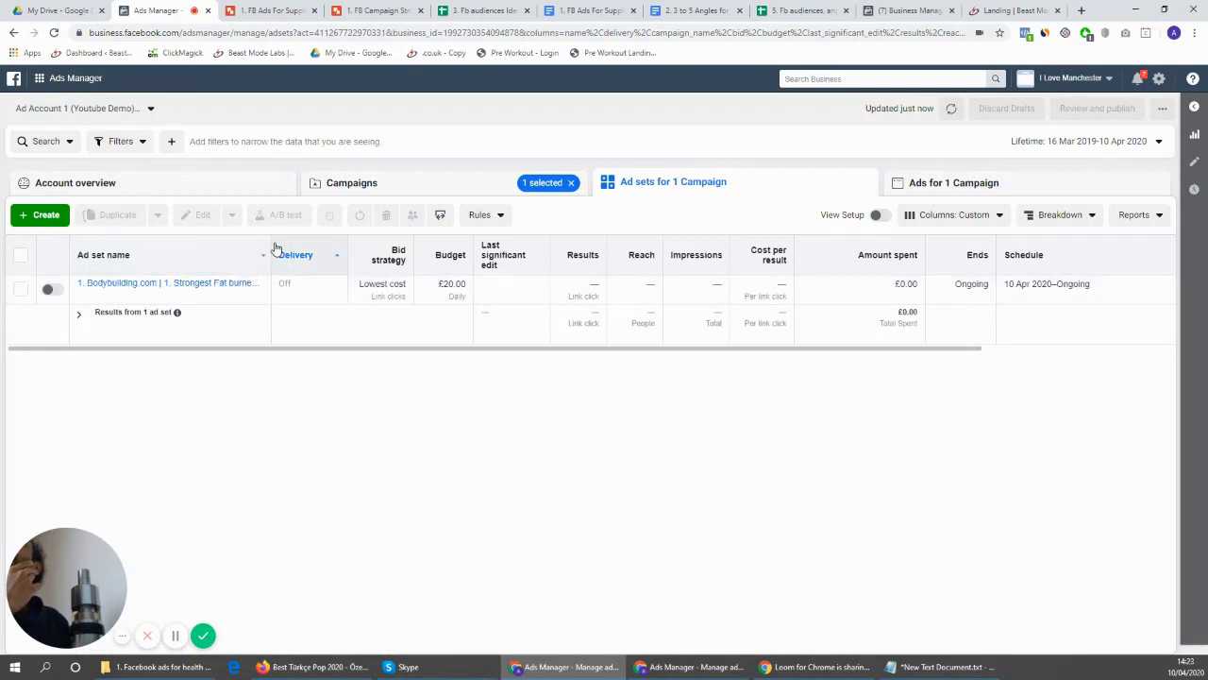
{"action": "left_click_drag", "start_coordinate": [272, 246], "coordinate": [345, 247]}
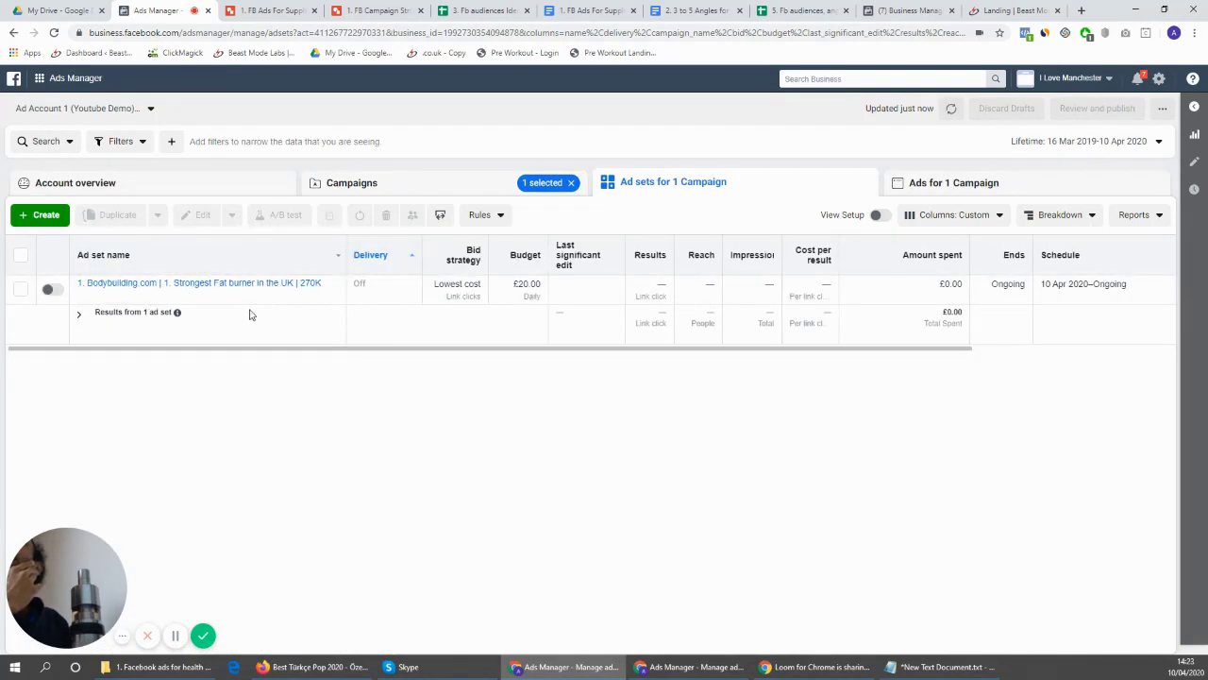
Duplicate the Bodybuilding.com ad set into the original campaign as one copy, keeping existing reactions, comments and shares on the new ads
{"action": "left_click", "coordinate": [20, 290]}
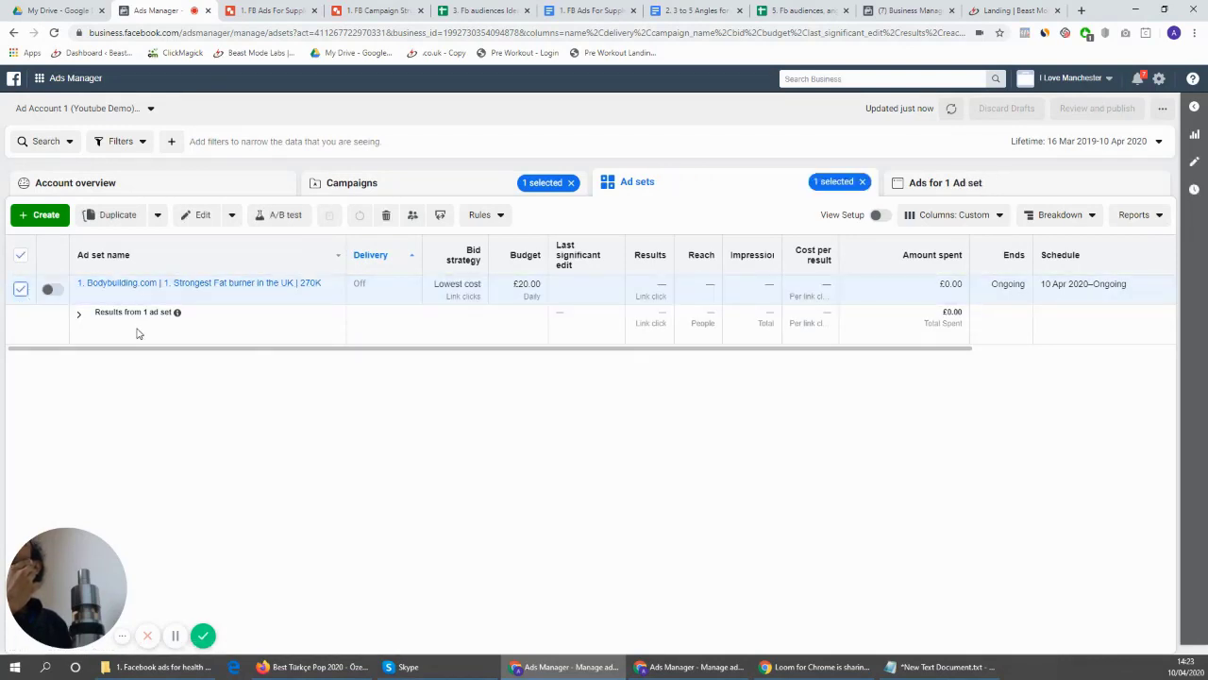
{"action": "left_click", "coordinate": [121, 217]}
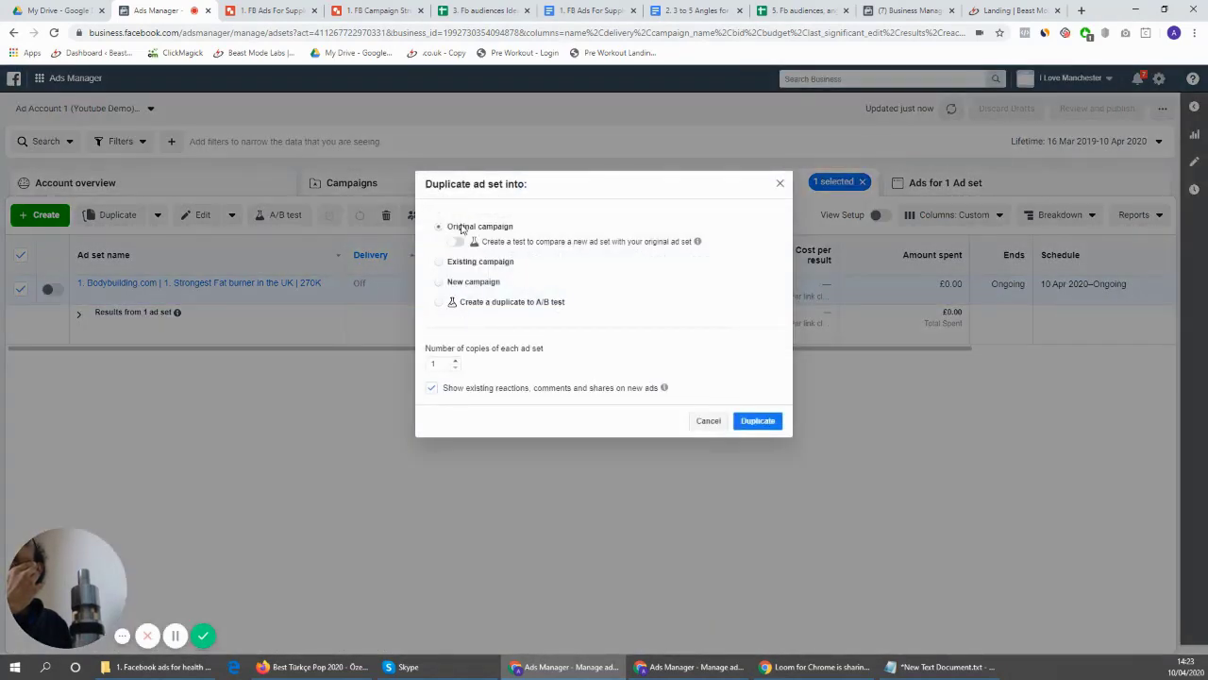
{"action": "left_click", "coordinate": [751, 425]}
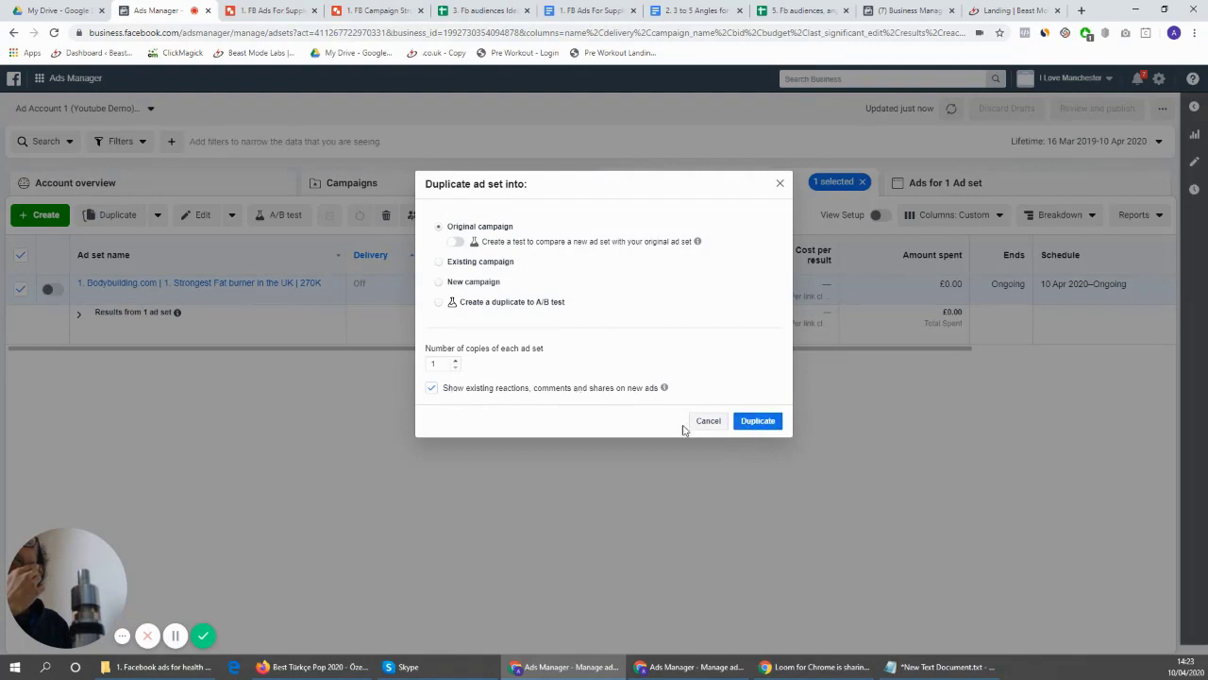
{"action": "left_click", "coordinate": [752, 423]}
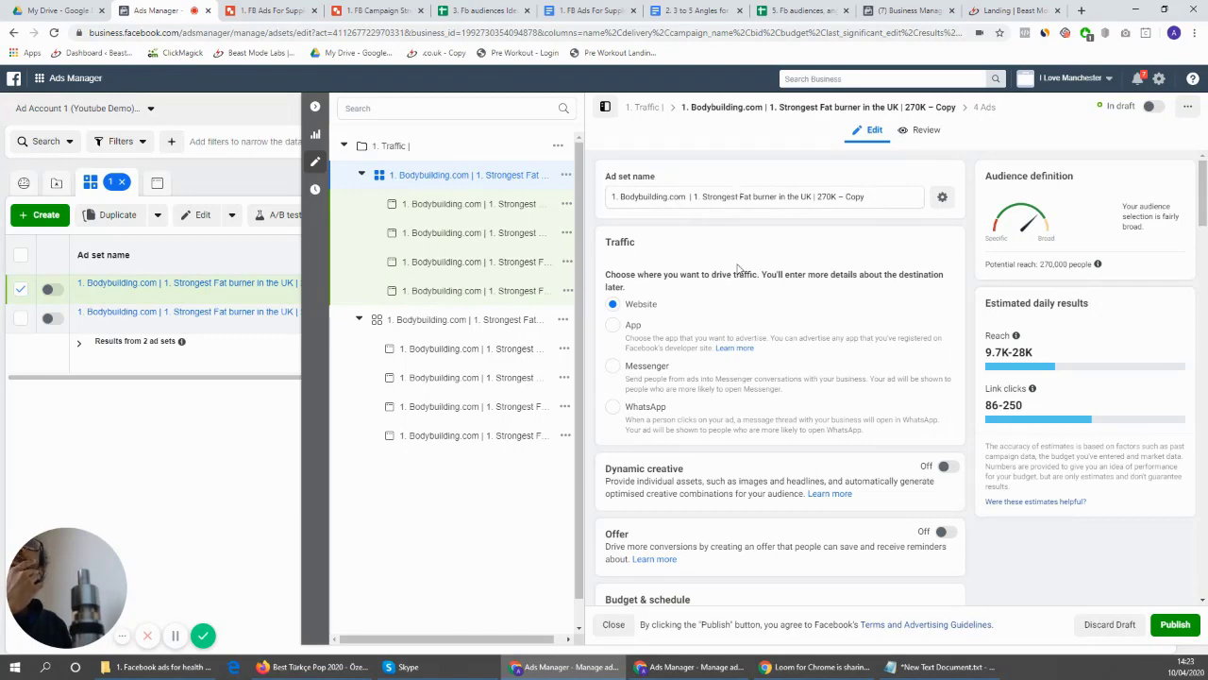
Examine the duplicated ad set's name, budget and schedule, audience targeting, placements and delivery settings
{"action": "scroll", "coordinate": [739, 269], "scroll_direction": "down", "scroll_amount": 1}
{"action": "scroll", "coordinate": [743, 226], "scroll_direction": "up", "scroll_amount": 1}
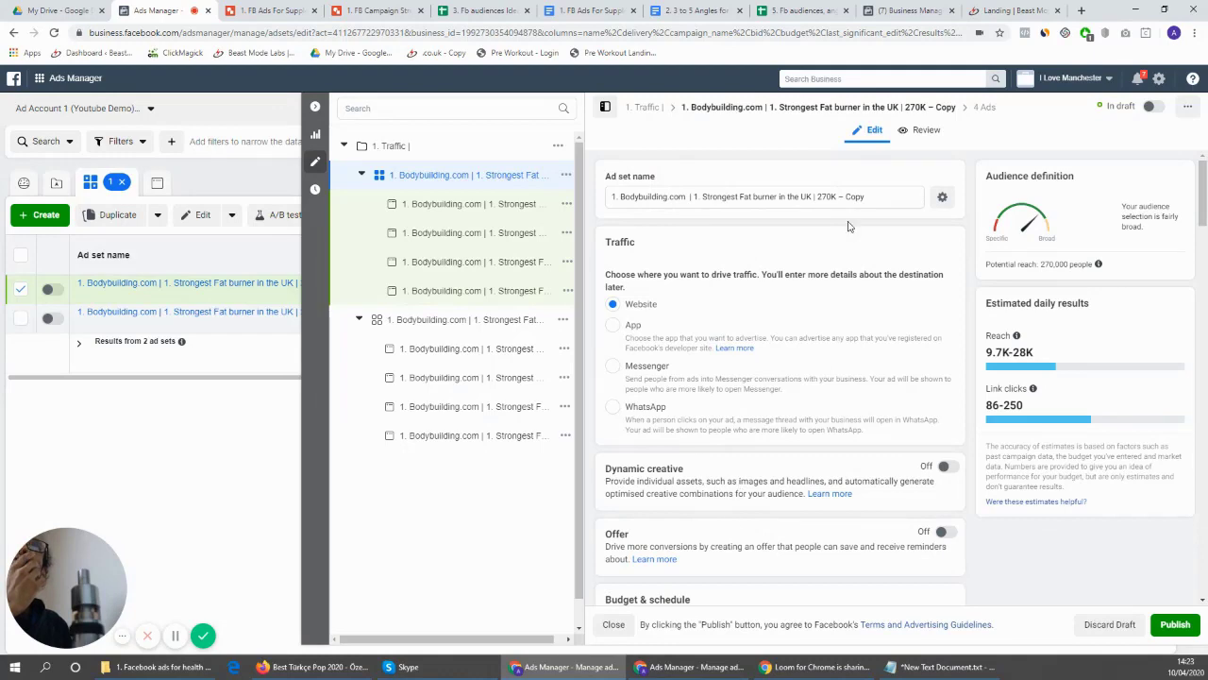
{"action": "left_click_drag", "start_coordinate": [870, 196], "coordinate": [846, 197]}
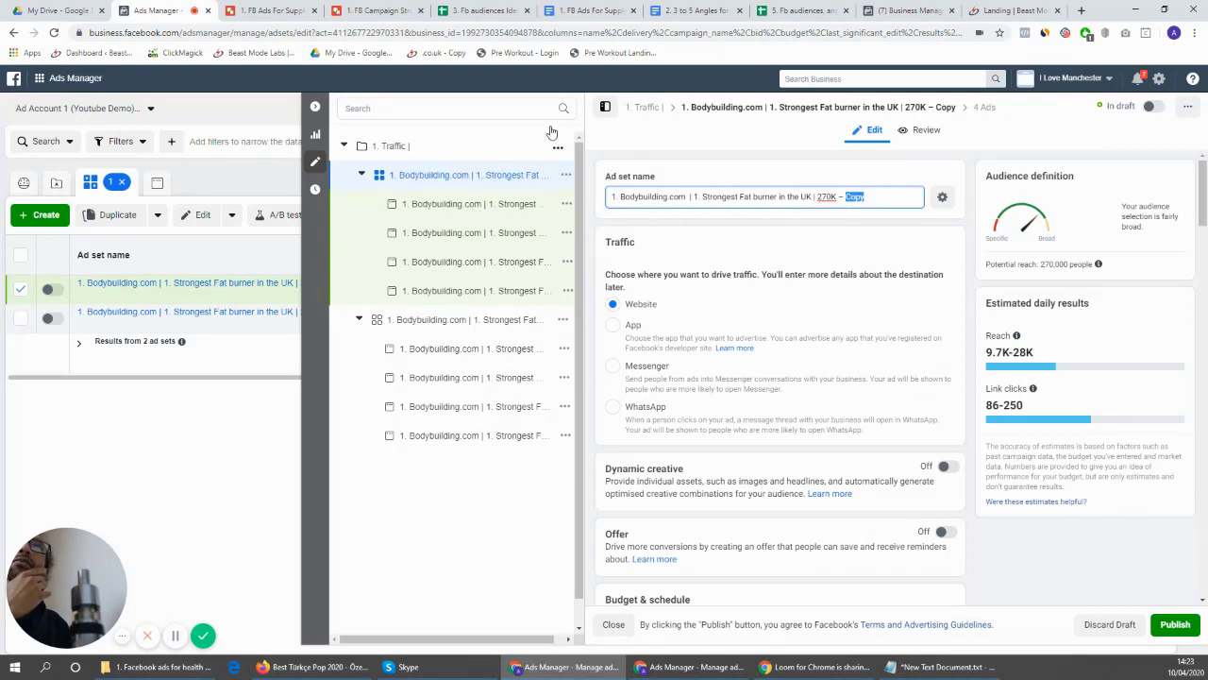
{"action": "scroll", "coordinate": [730, 252], "scroll_direction": "down", "scroll_amount": 15}
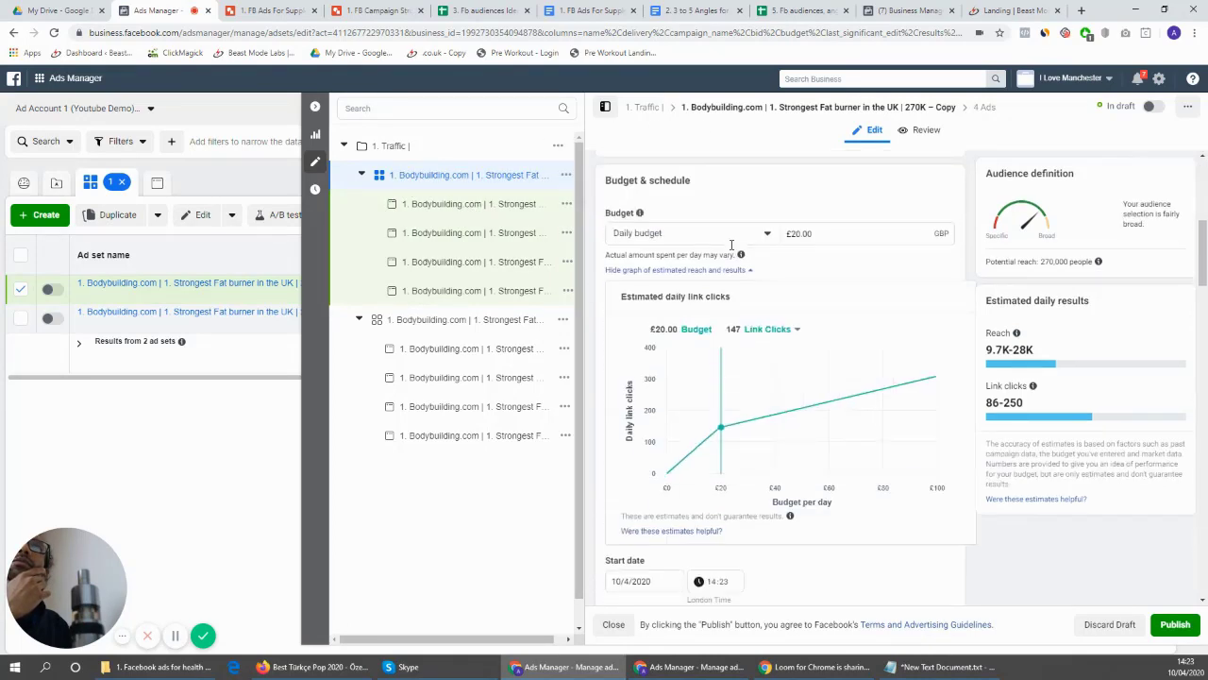
{"action": "scroll", "coordinate": [735, 247], "scroll_direction": "up", "scroll_amount": 15}
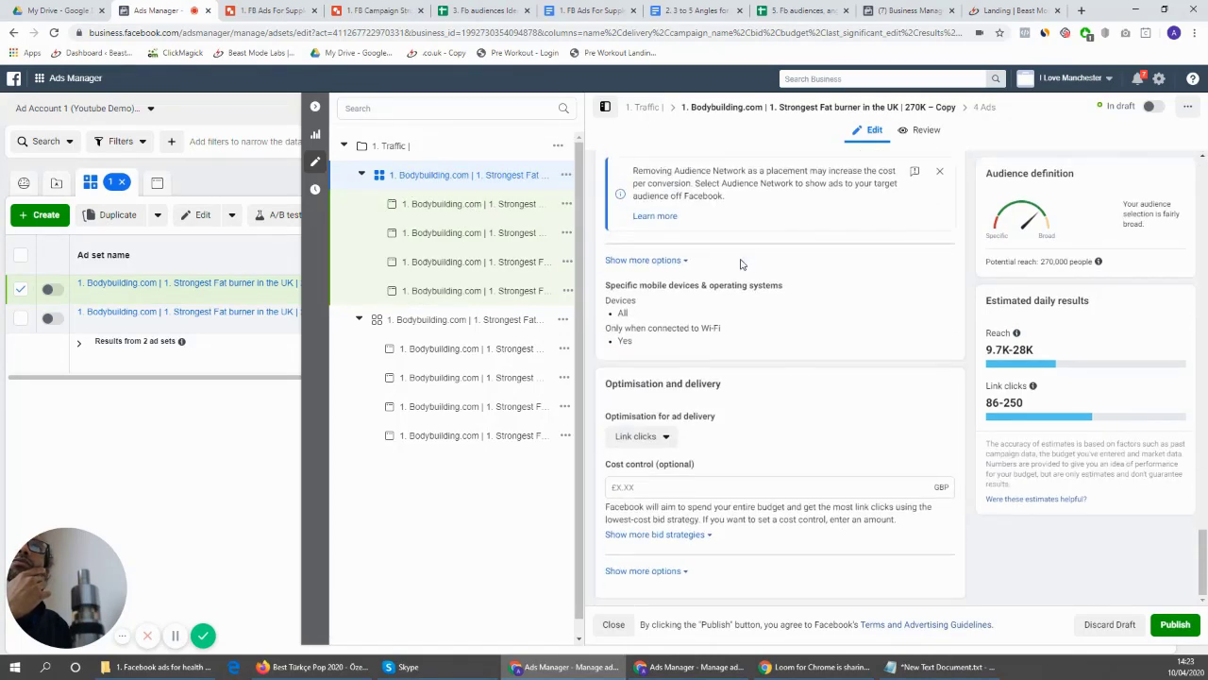
{"action": "scroll", "coordinate": [750, 230], "scroll_direction": "down", "scroll_amount": 1}
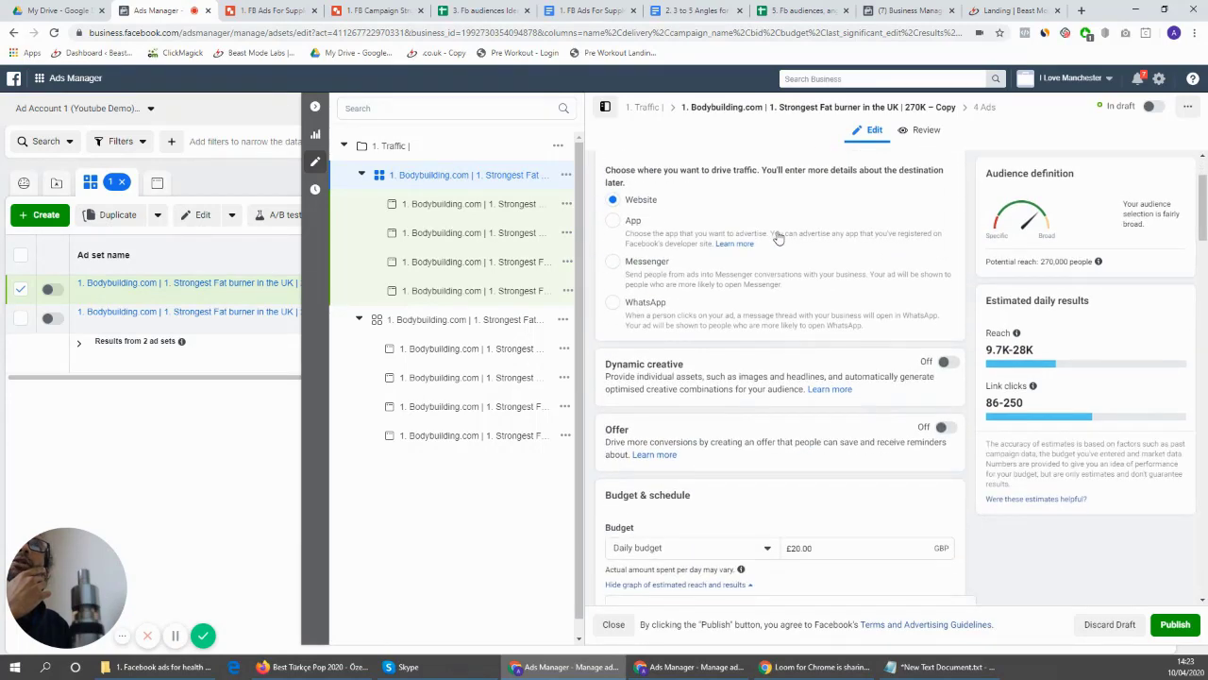
{"action": "scroll", "coordinate": [778, 238], "scroll_direction": "down", "scroll_amount": 3}
{"action": "scroll", "coordinate": [818, 283], "scroll_direction": "down", "scroll_amount": 2}
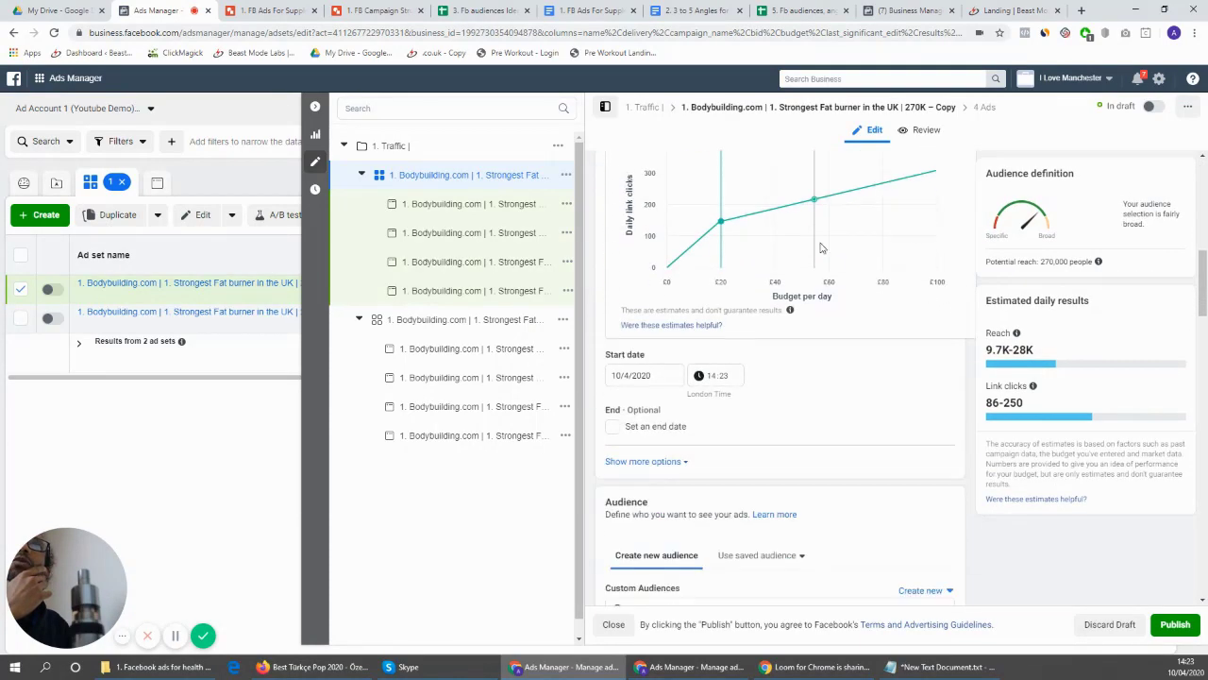
{"action": "scroll", "coordinate": [821, 273], "scroll_direction": "down", "scroll_amount": 5}
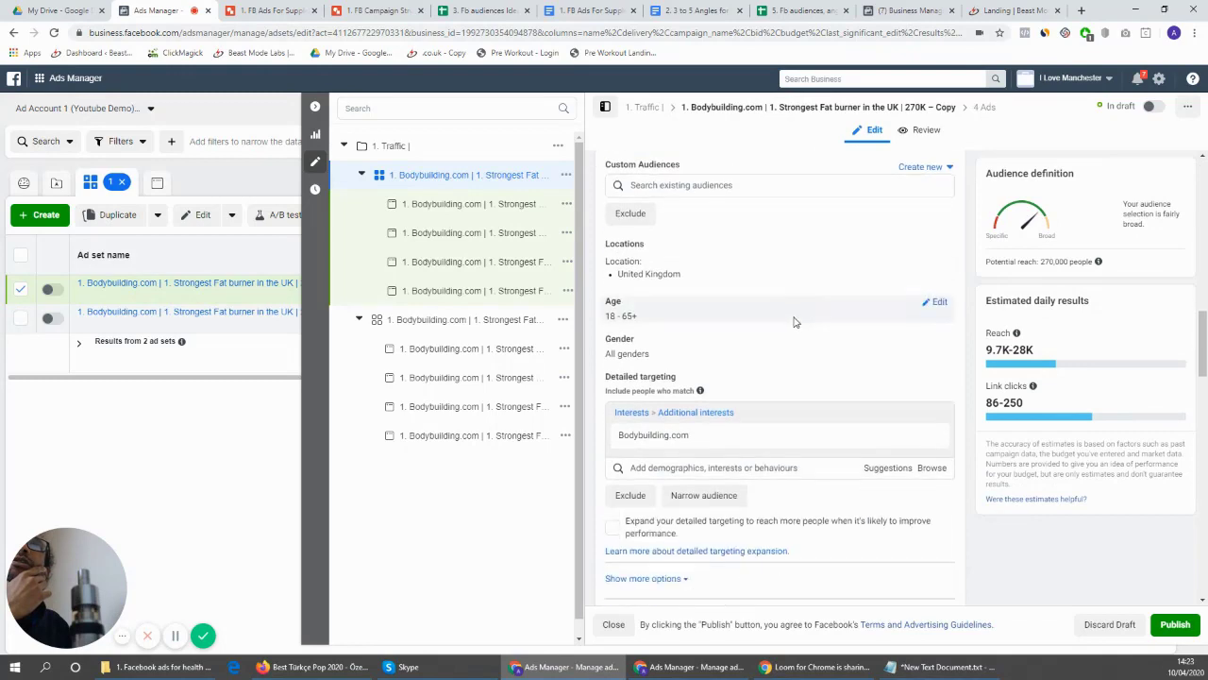
{"action": "scroll", "coordinate": [793, 322], "scroll_direction": "down", "scroll_amount": 4}
{"action": "scroll", "coordinate": [784, 299], "scroll_direction": "up", "scroll_amount": 3}
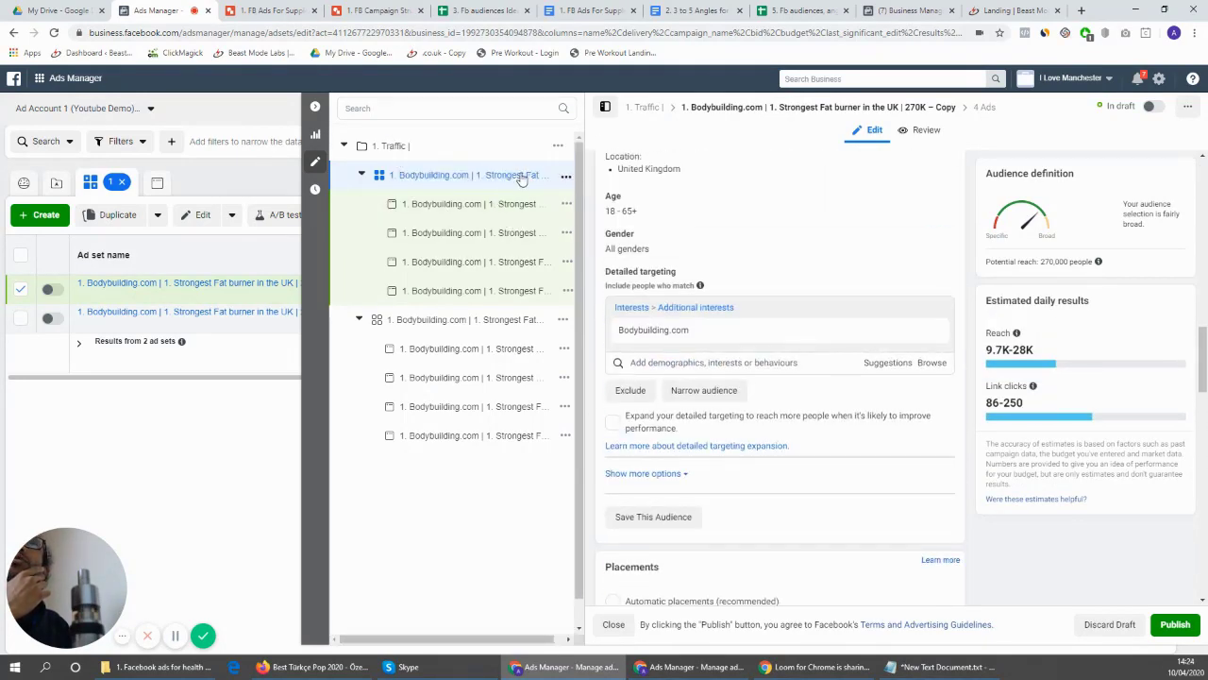
{"action": "scroll", "coordinate": [817, 182], "scroll_direction": "up", "scroll_amount": 10}
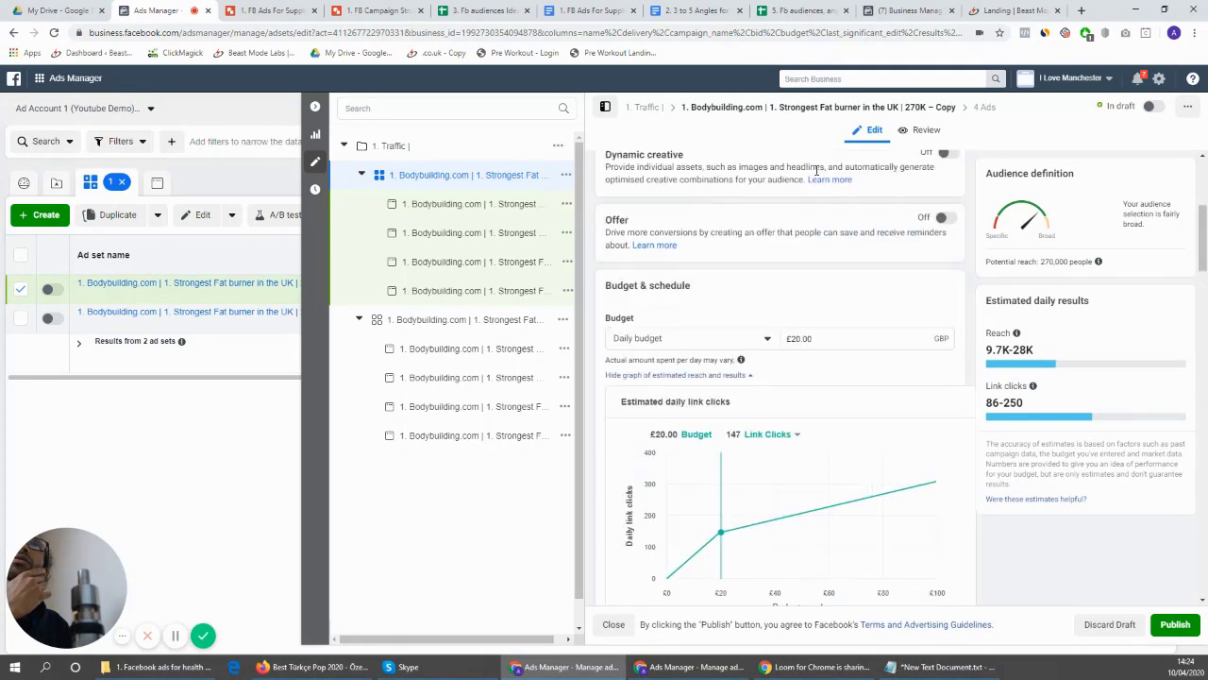
Open the first ad in the duplicated ad set and select its entire primary text
{"action": "left_click", "coordinate": [520, 205]}
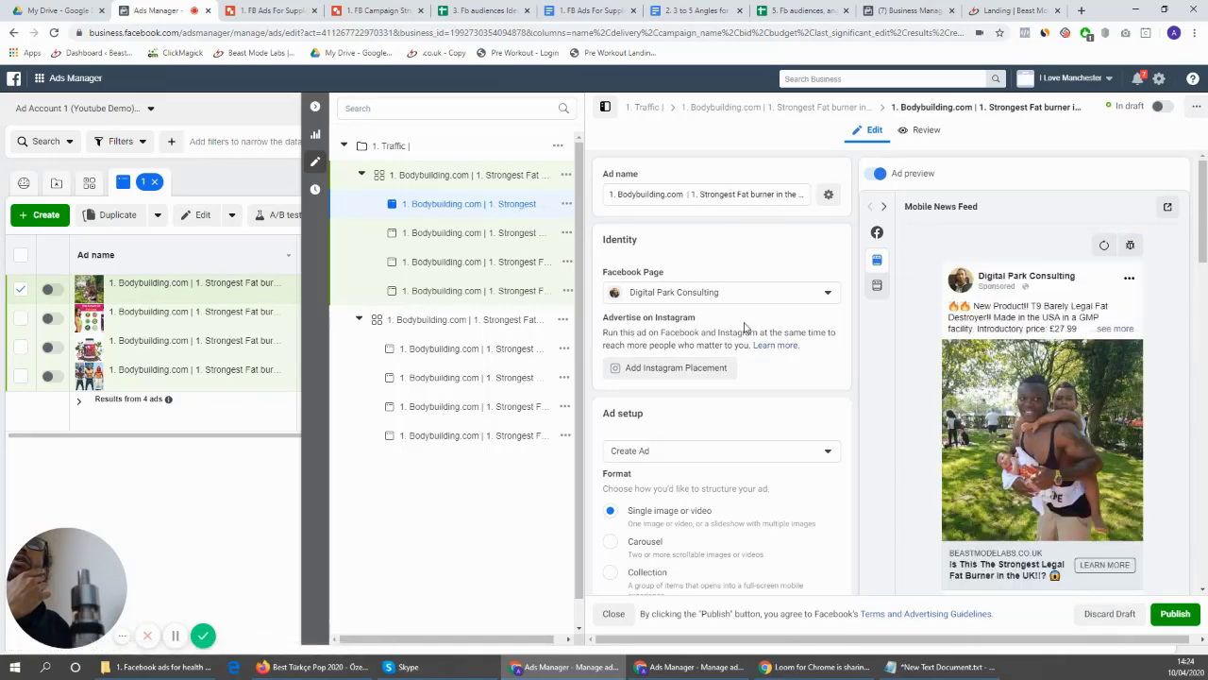
{"action": "scroll", "coordinate": [769, 307], "scroll_direction": "down", "scroll_amount": 1}
{"action": "scroll", "coordinate": [809, 330], "scroll_direction": "down", "scroll_amount": 5}
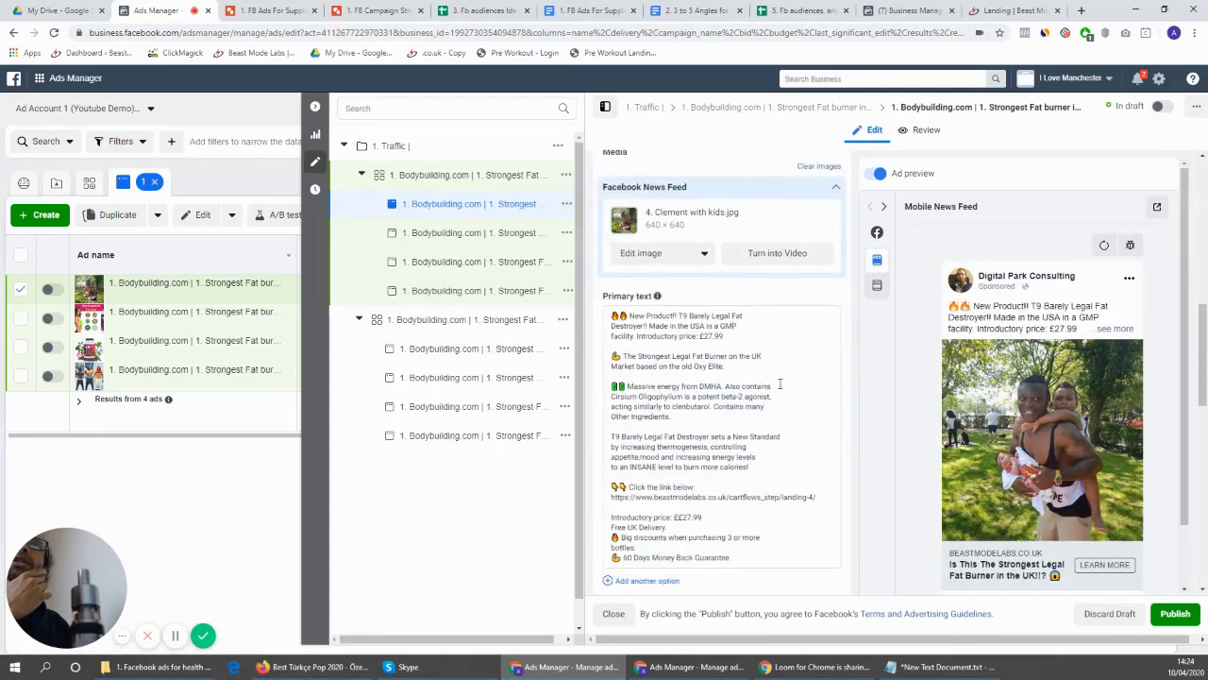
{"action": "mouse_move", "coordinate": [638, 548]}
{"action": "left_mouse_down"}
{"action": "mouse_move", "coordinate": [623, 534]}
{"action": "mouse_move", "coordinate": [676, 467]}
{"action": "left_mouse_up"}
{"action": "key", "text": "ctrl+a"}
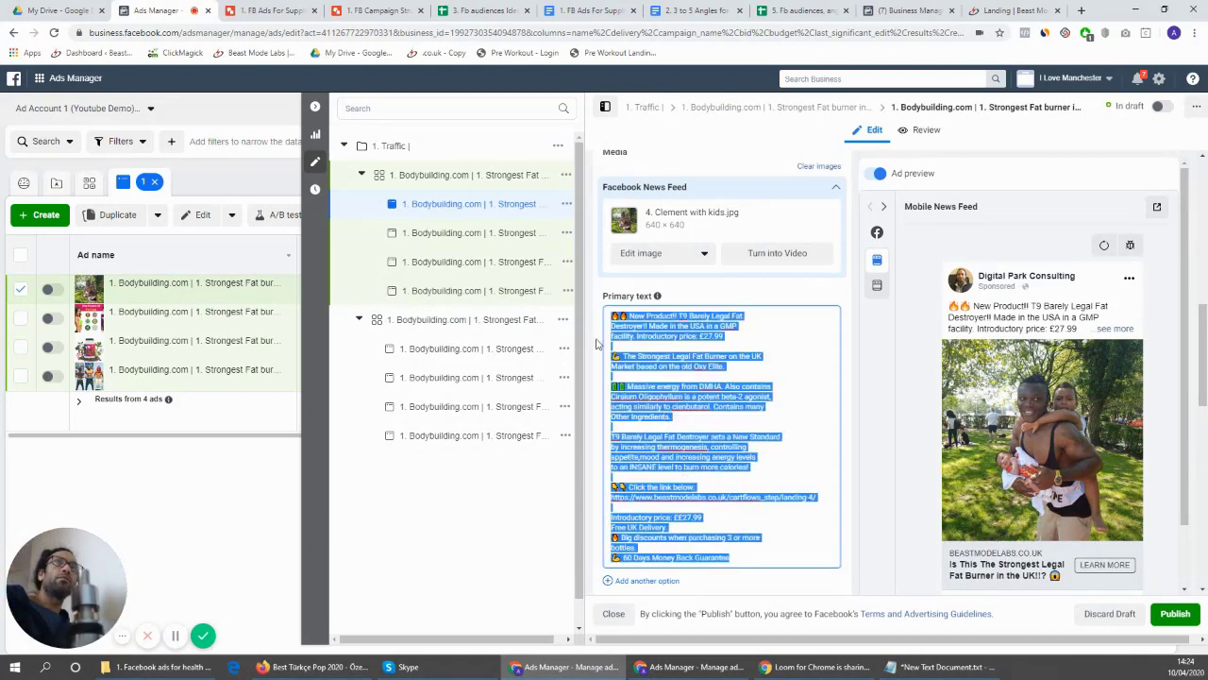
Copy the Angle 2 Testimonials ad copy from the "2. 3 to 5 Angles for Ads" document and replace the first ad's primary text with it
{"action": "left_click", "coordinate": [510, 9]}
{"action": "left_click", "coordinate": [590, 11]}
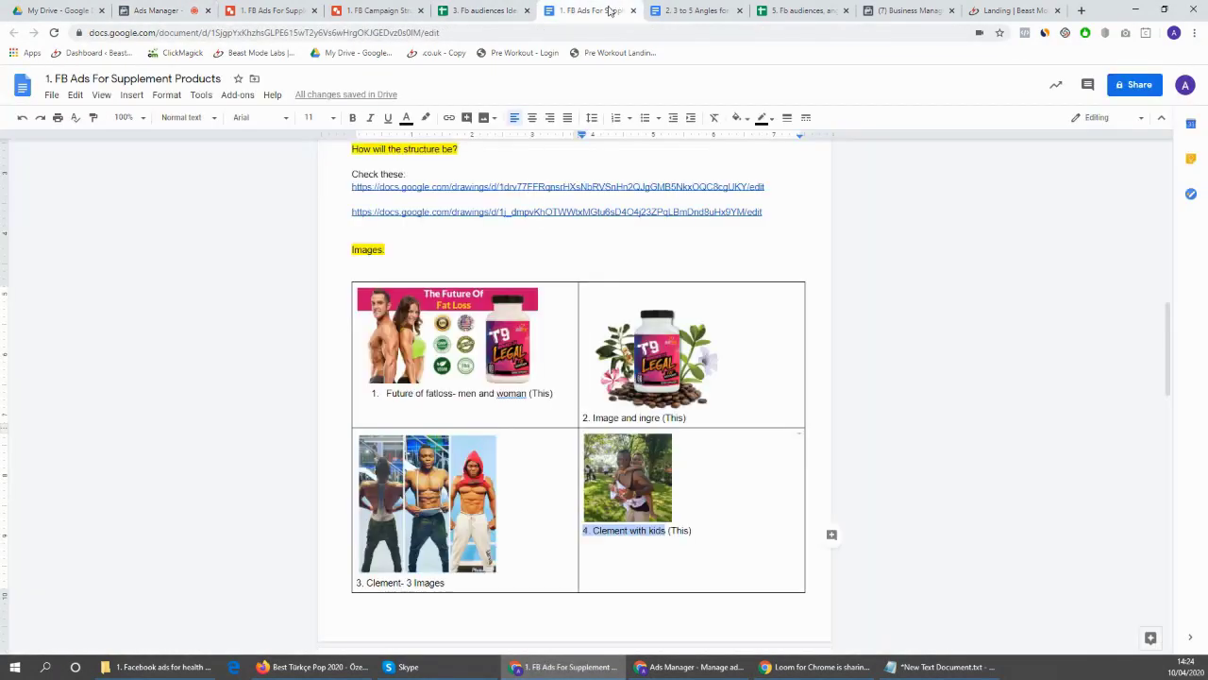
{"action": "left_click", "coordinate": [679, 9]}
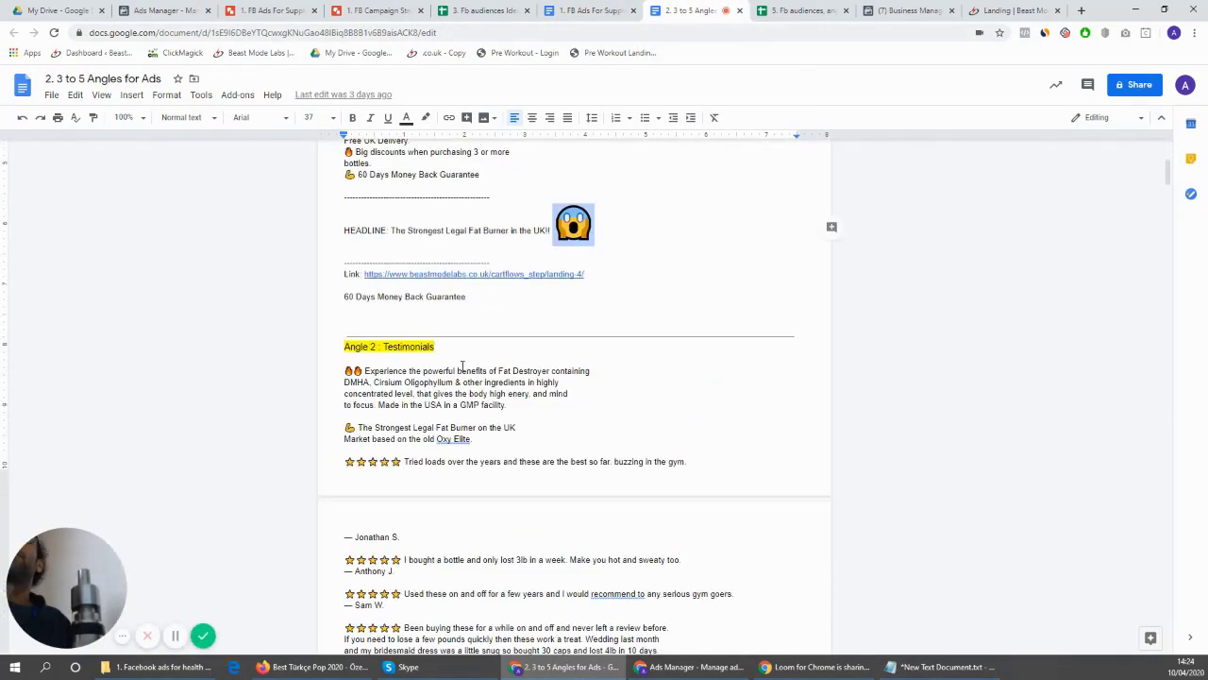
{"action": "scroll", "coordinate": [465, 359], "scroll_direction": "down", "scroll_amount": 2}
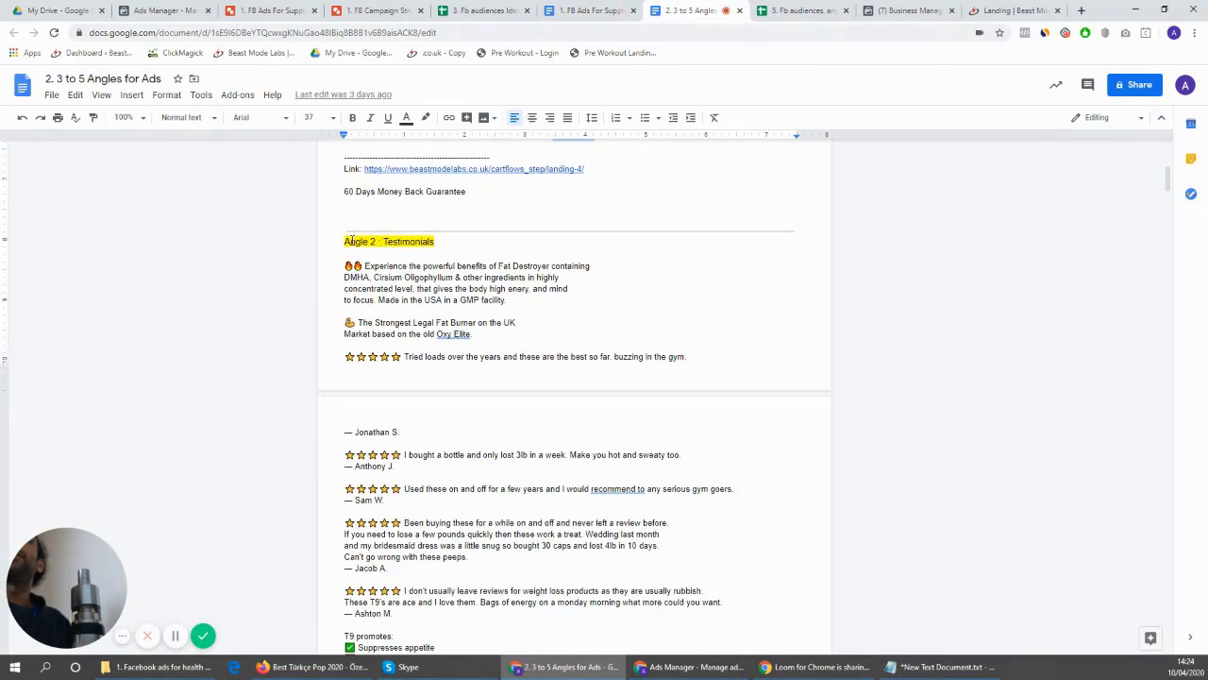
{"action": "left_click_drag", "start_coordinate": [342, 241], "coordinate": [503, 280]}
{"action": "key", "text": "ctrl+2"}
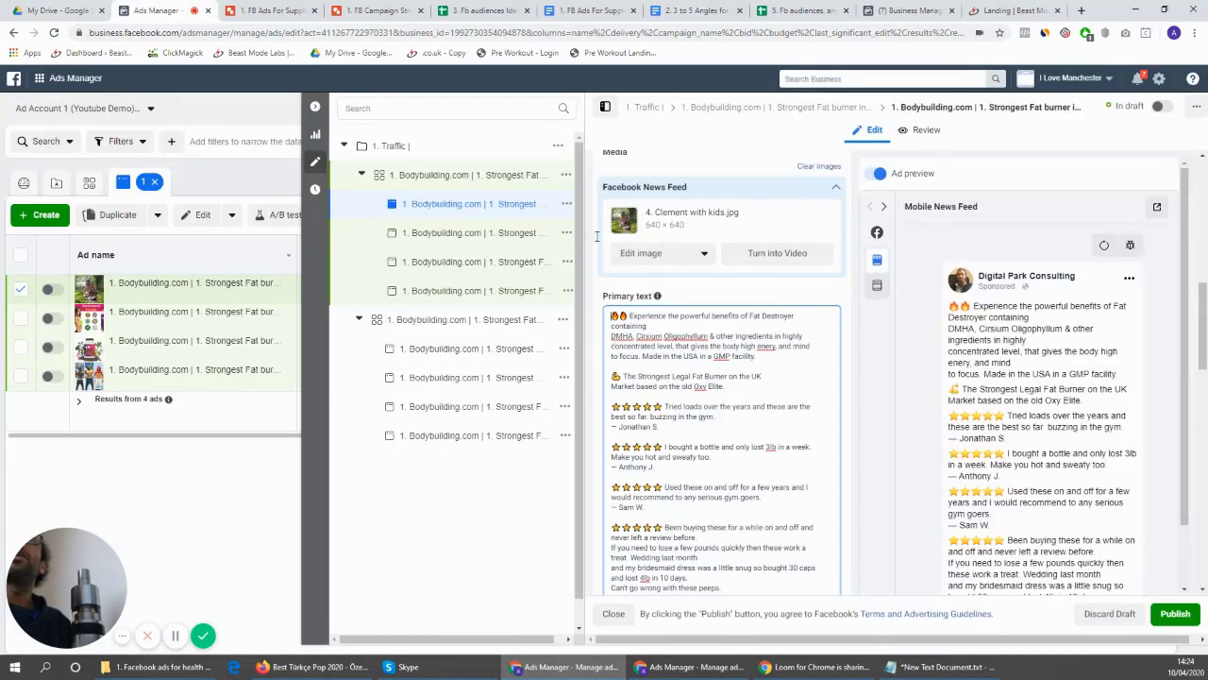
Clear the first ad's headline and check its destination, call to action and tracking settings
{"action": "scroll", "coordinate": [694, 364], "scroll_direction": "down", "scroll_amount": 3}
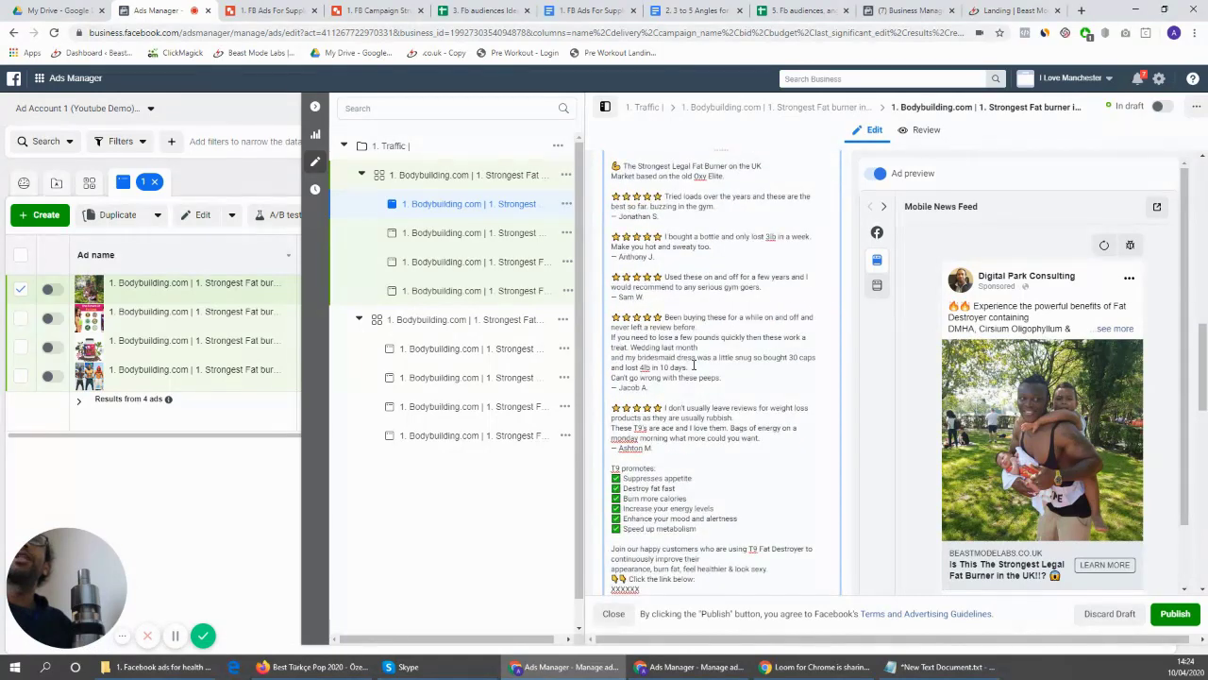
{"action": "scroll", "coordinate": [694, 364], "scroll_direction": "down", "scroll_amount": 2}
{"action": "scroll", "coordinate": [743, 424], "scroll_direction": "down", "scroll_amount": 1}
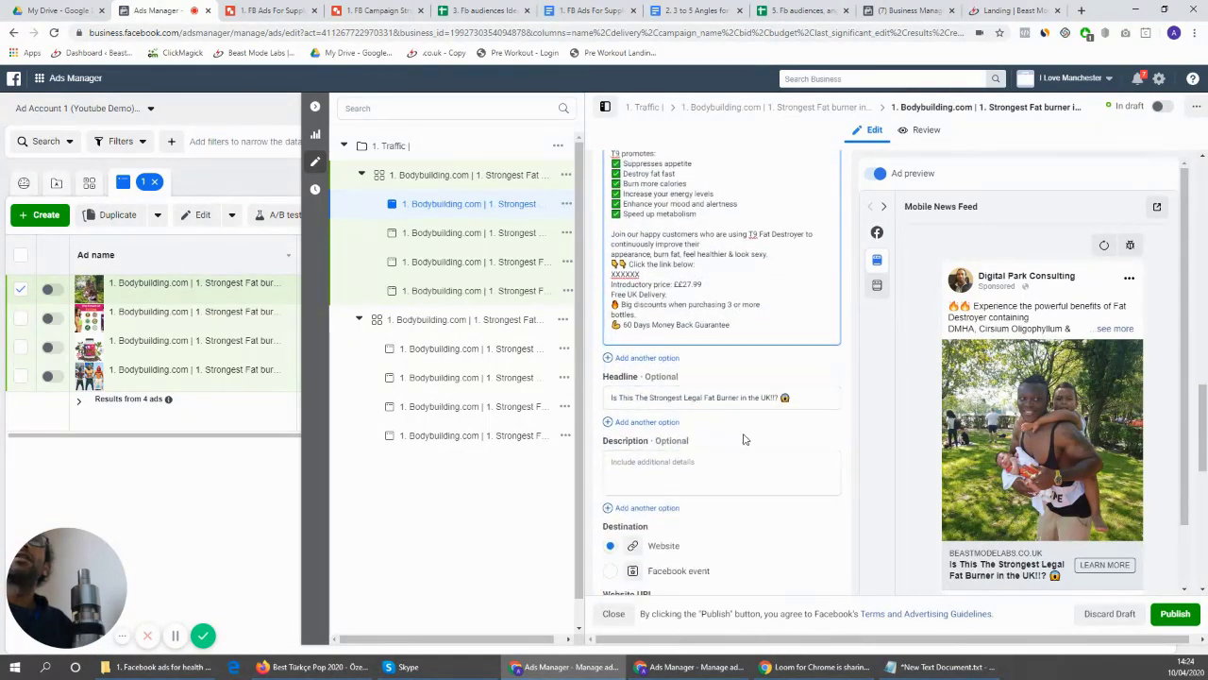
{"action": "left_click_drag", "start_coordinate": [798, 397], "coordinate": [558, 399]}
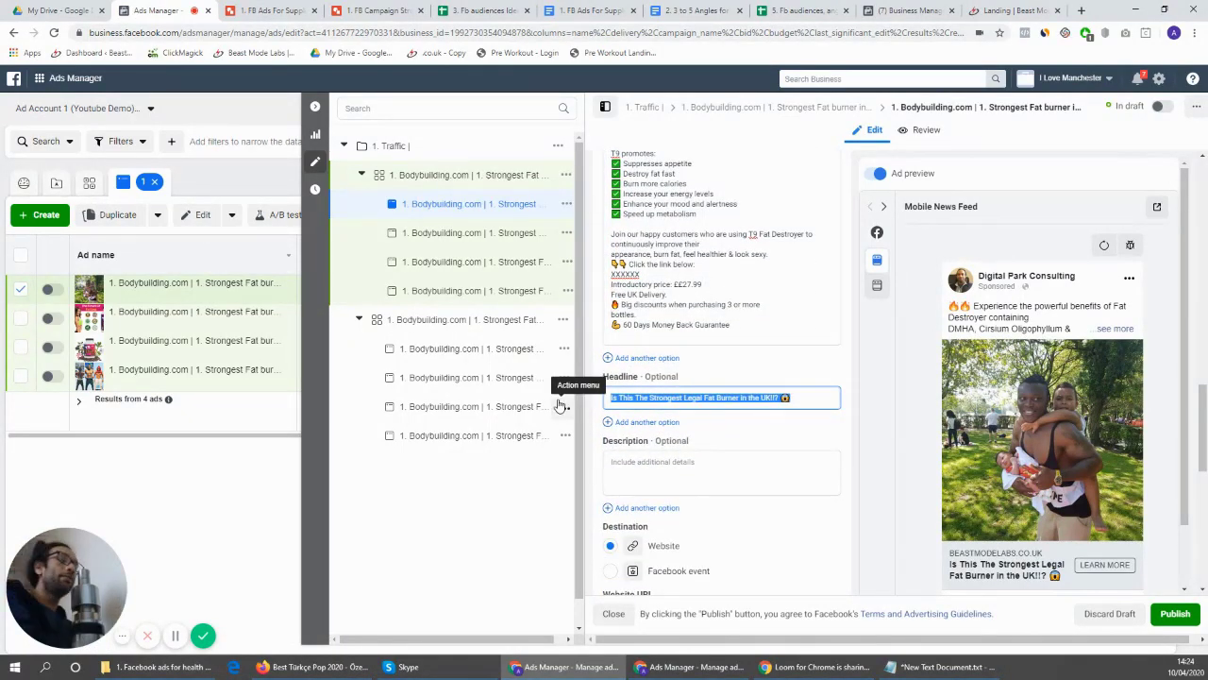
{"action": "key", "text": "BackSpace"}
{"action": "scroll", "coordinate": [694, 417], "scroll_direction": "down", "scroll_amount": 2}
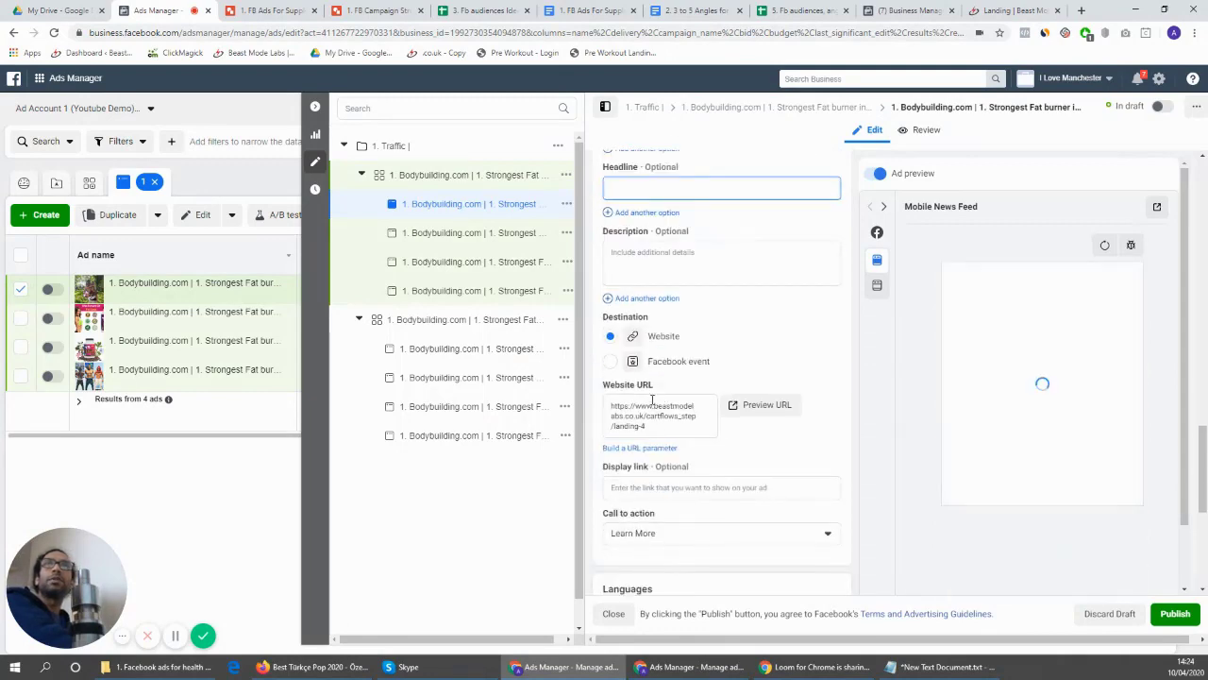
{"action": "scroll", "coordinate": [690, 499], "scroll_direction": "down", "scroll_amount": 3}
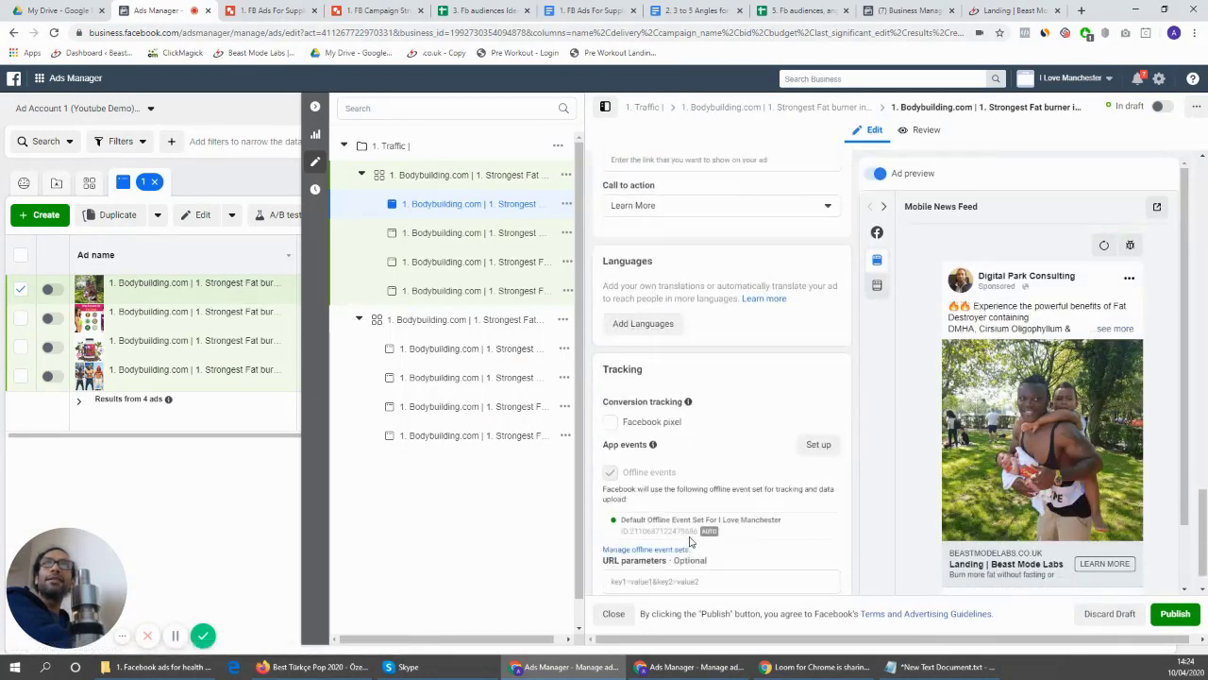
Change the angle part of the first ad's name to "2. Testimonial" and publish the ad
{"action": "scroll", "coordinate": [688, 472], "scroll_direction": "up", "scroll_amount": 10}
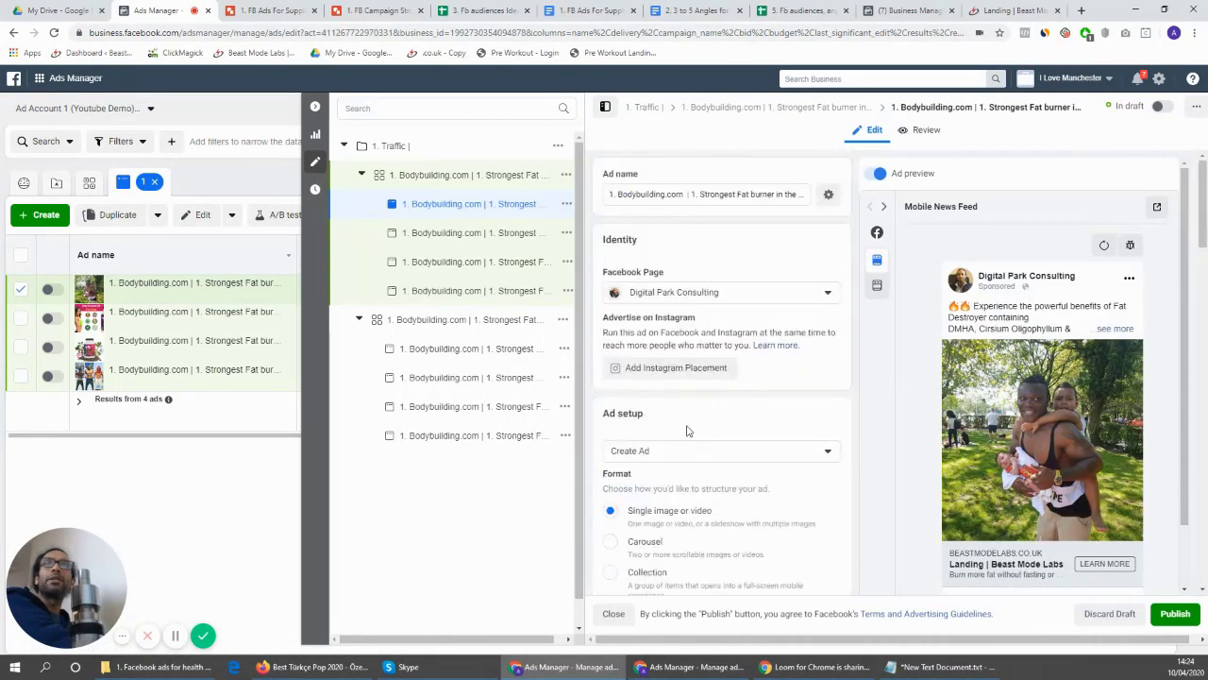
{"action": "scroll", "coordinate": [687, 430], "scroll_direction": "down", "scroll_amount": 3}
{"action": "scroll", "coordinate": [688, 431], "scroll_direction": "up", "scroll_amount": 3}
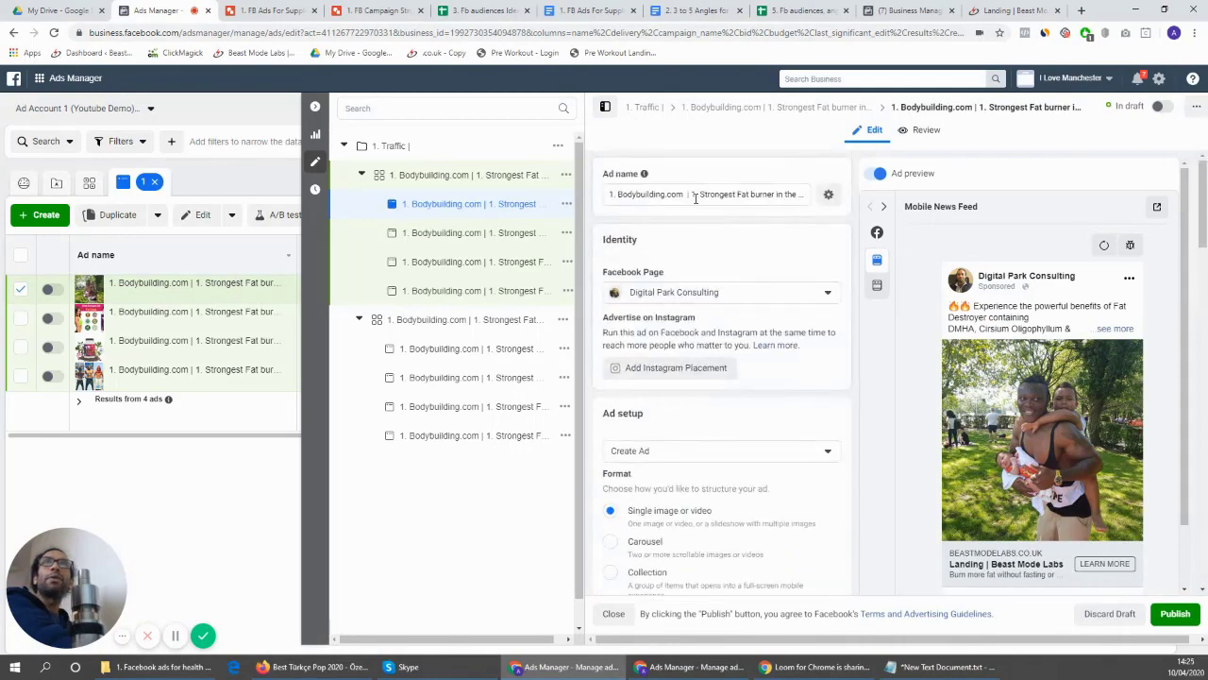
{"action": "mouse_move", "coordinate": [692, 194]}
{"action": "left_mouse_down"}
{"action": "mouse_move", "coordinate": [808, 196]}
{"action": "mouse_move", "coordinate": [647, 198]}
{"action": "mouse_move", "coordinate": [697, 192]}
{"action": "left_mouse_up"}
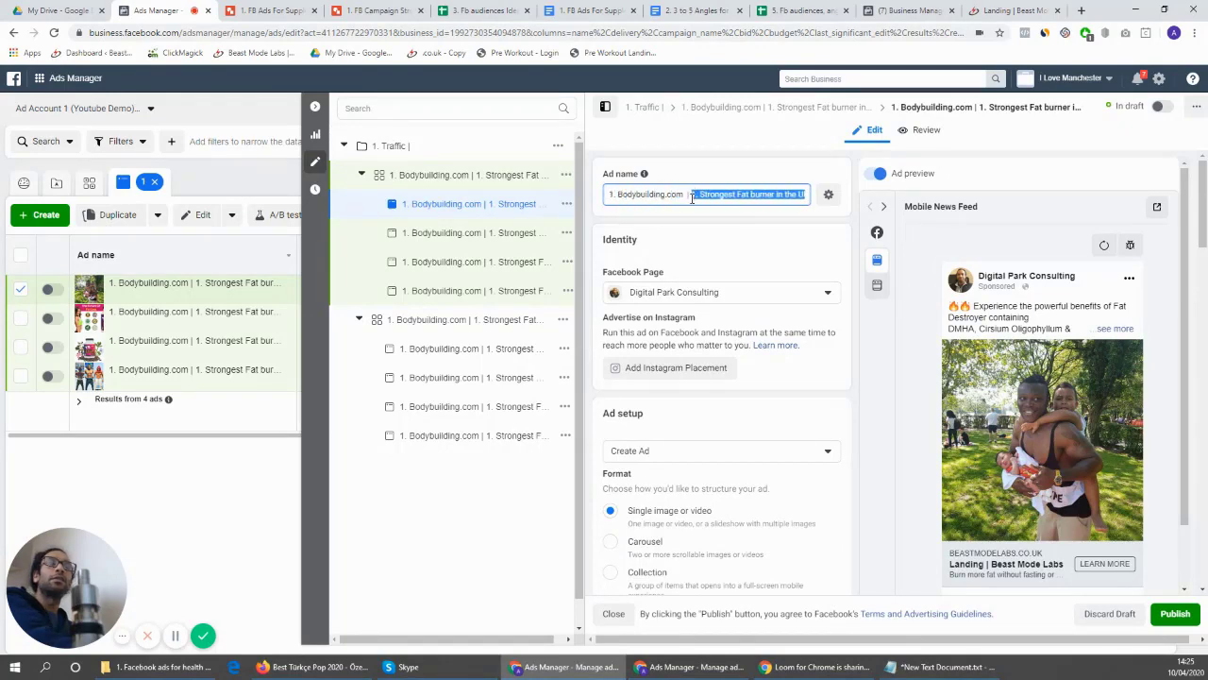
{"action": "type", "text": "4. Cle with kids"}
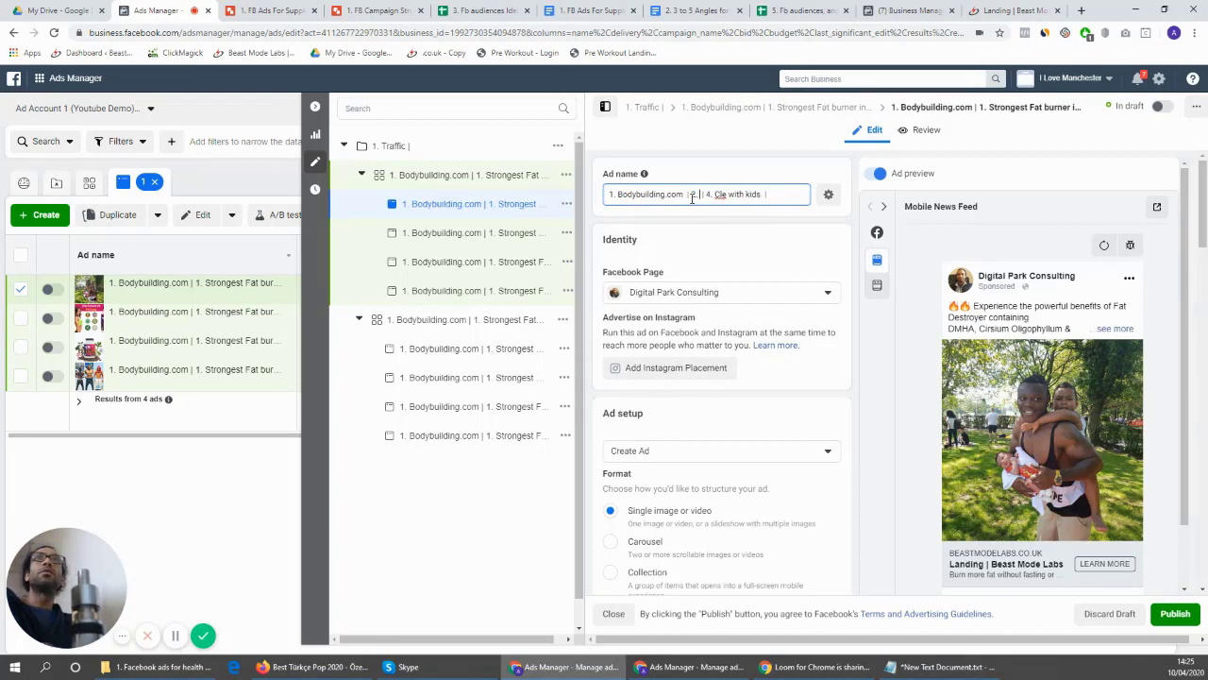
{"action": "type", "text": "Testim"}
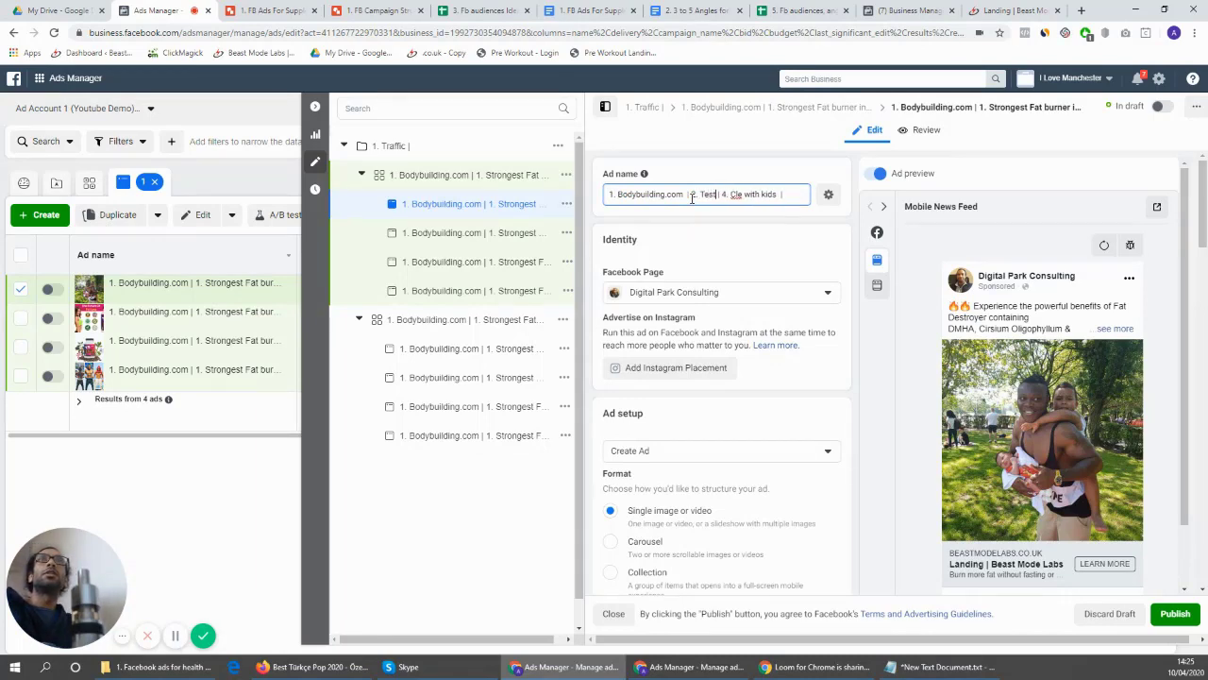
{"action": "type", "text": "onial"}
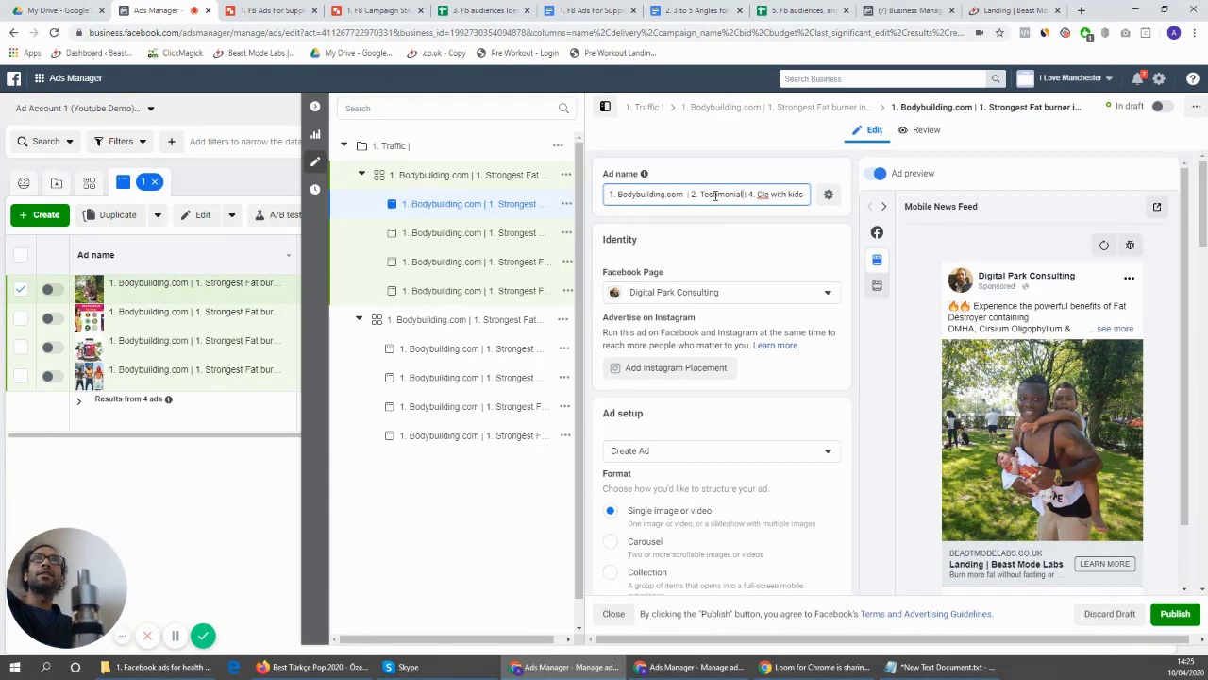
{"action": "left_click_drag", "start_coordinate": [715, 195], "coordinate": [827, 190]}
{"action": "left_click", "coordinate": [782, 193]}
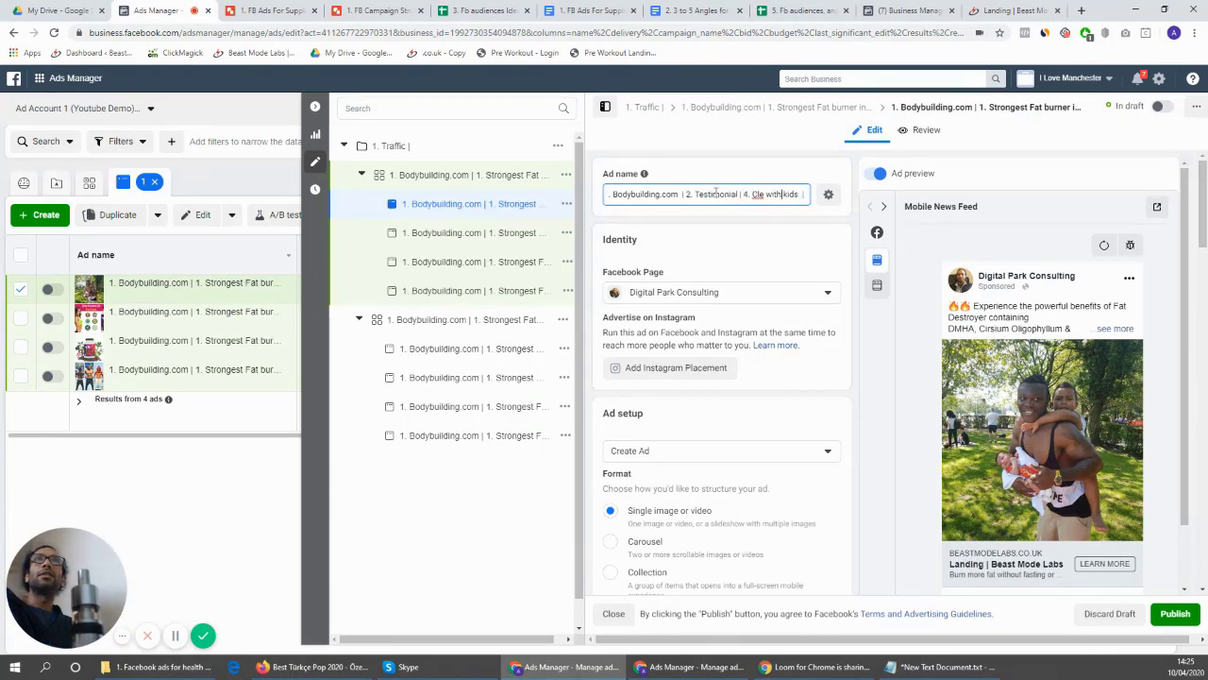
{"action": "left_click", "coordinate": [734, 241]}
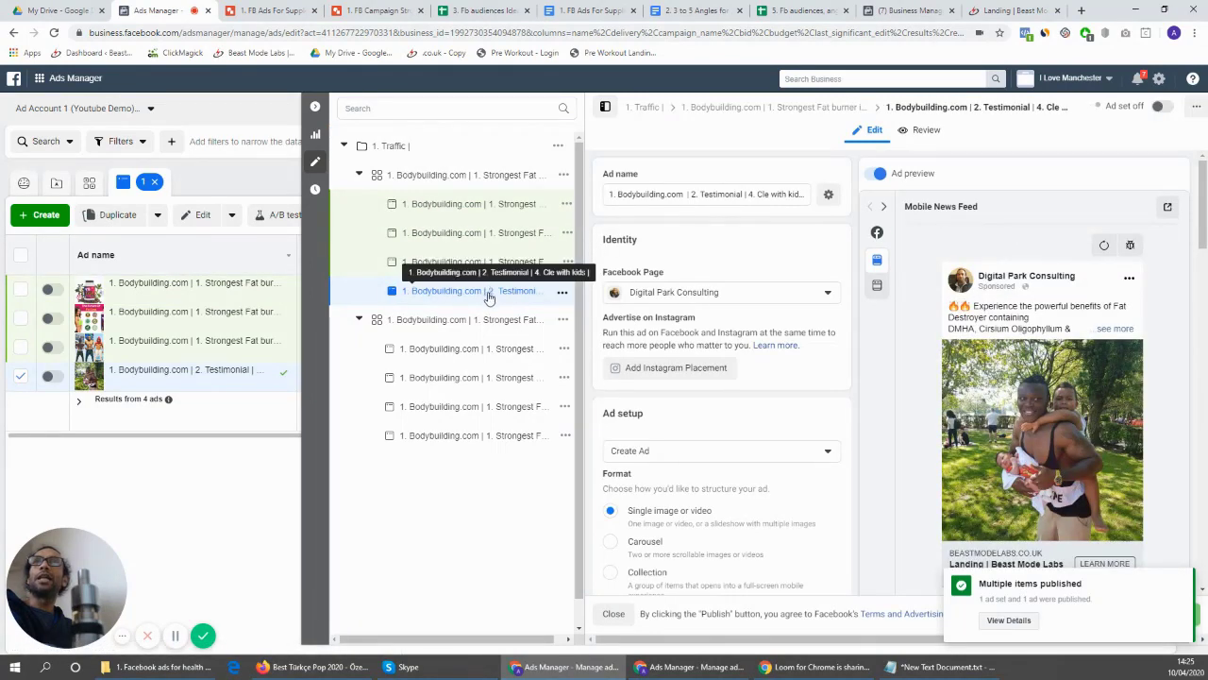
Open the three-images ad in the duplicated ad set and change the angle part of its name to "2. Testimonial"
{"action": "left_click", "coordinate": [510, 205]}
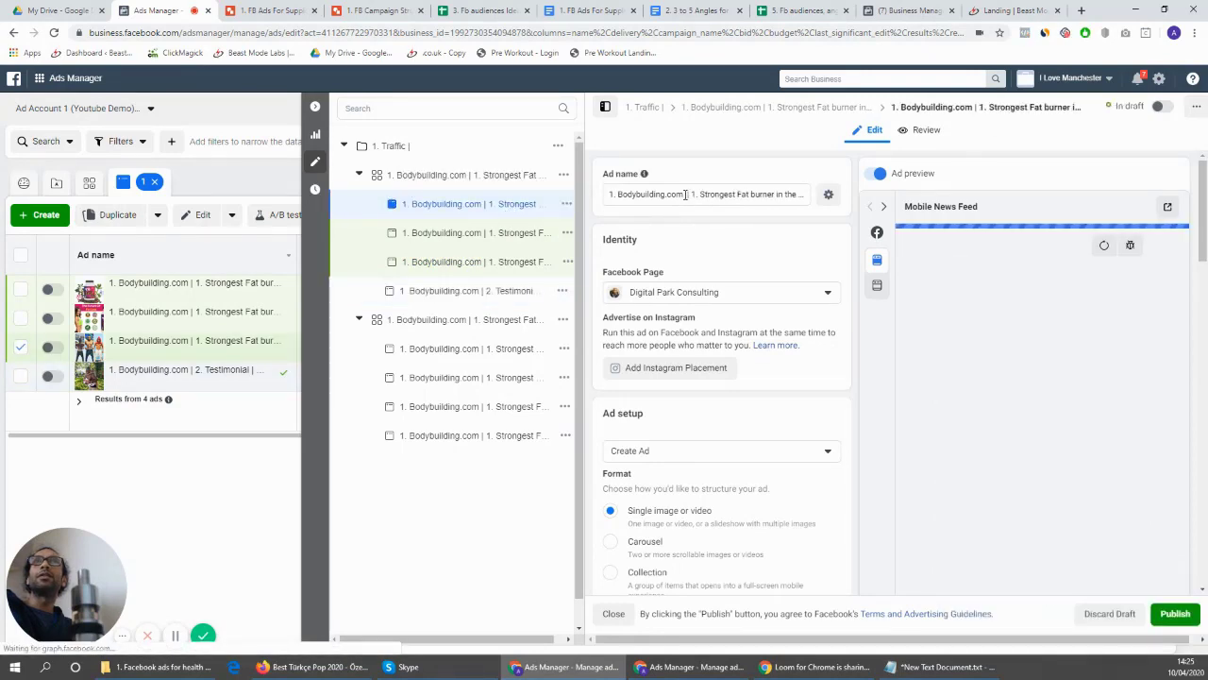
{"action": "left_click_drag", "start_coordinate": [686, 194], "coordinate": [729, 227]}
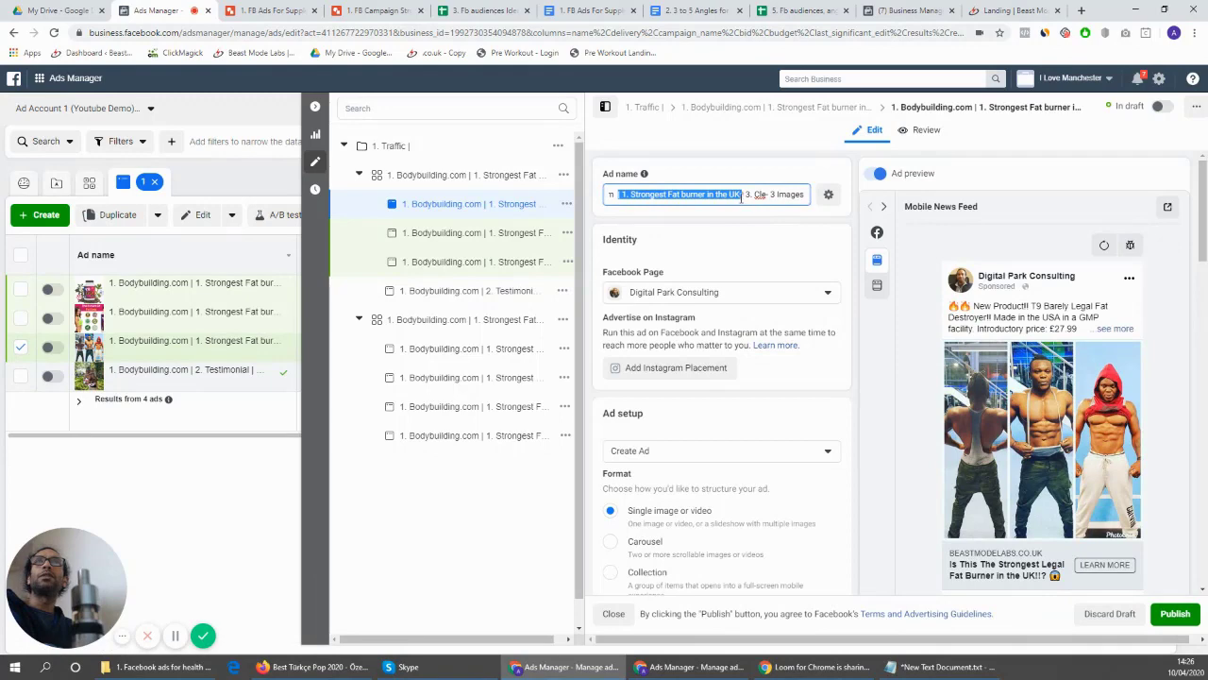
{"action": "type", "text": "2. Testimonial"}
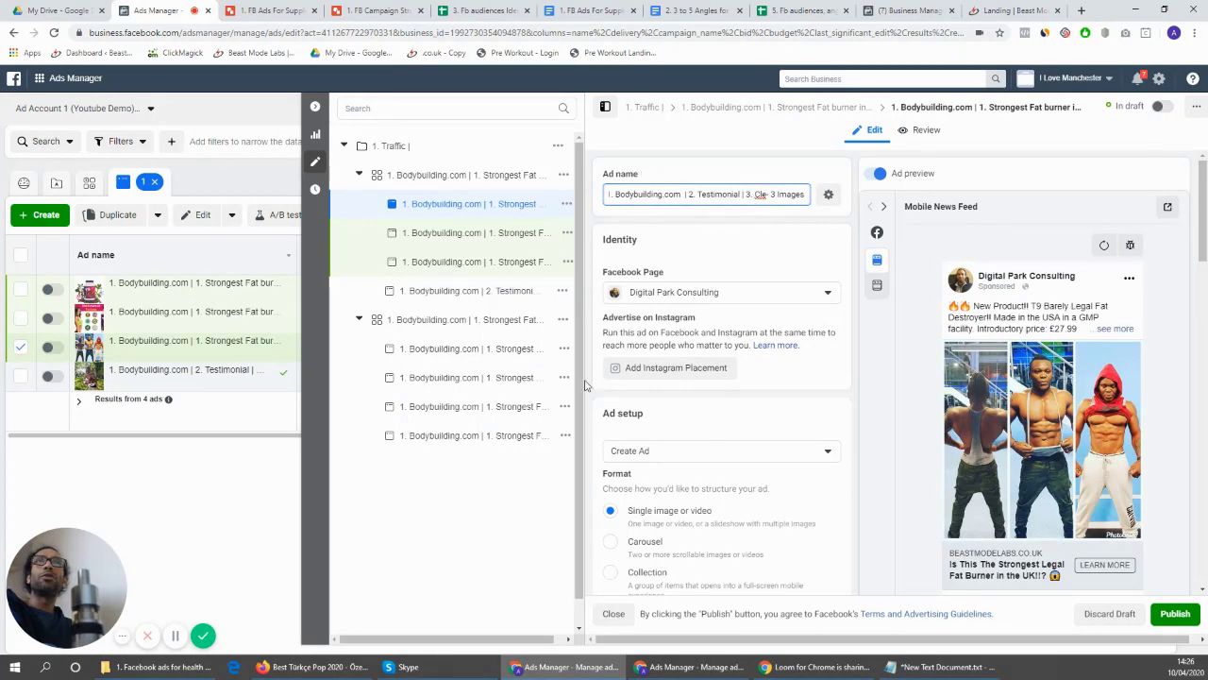
Replace the three-images ad's entire primary text with the testimonials copy, leaving out the angle heading
{"action": "scroll", "coordinate": [755, 315], "scroll_direction": "down", "scroll_amount": 7}
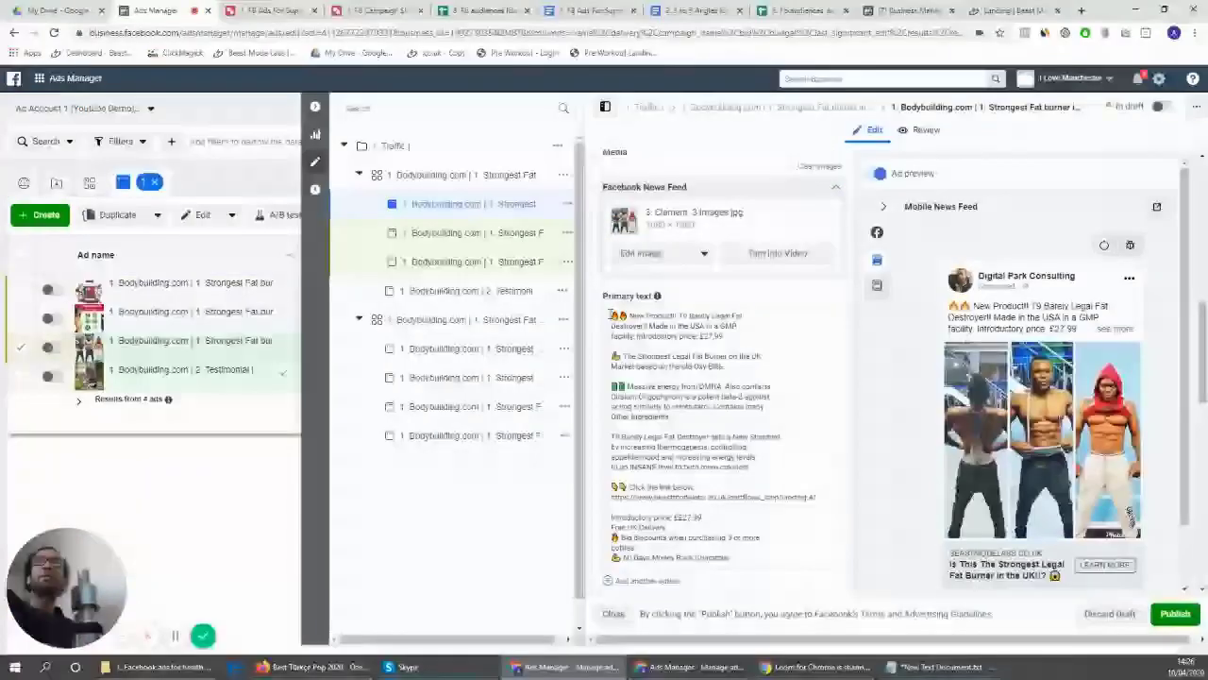
{"action": "key", "text": "ctrl+a"}
{"action": "key", "text": "ctrl+v"}
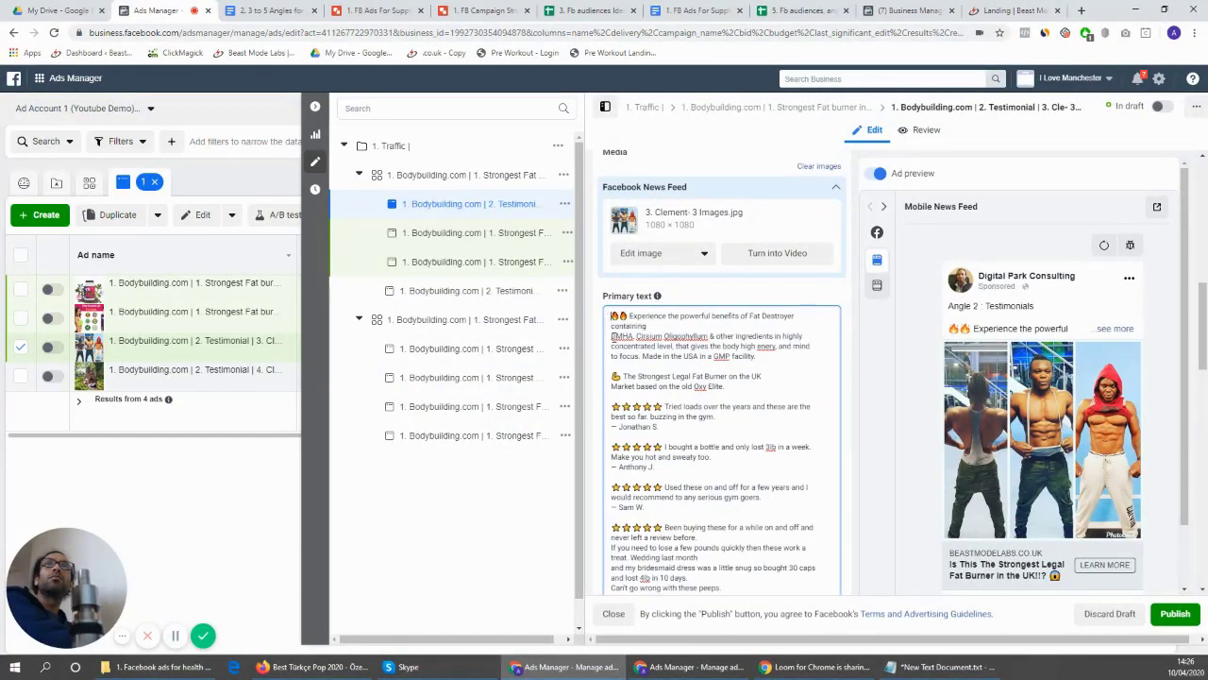
{"action": "scroll", "coordinate": [700, 392], "scroll_direction": "down", "scroll_amount": 1}
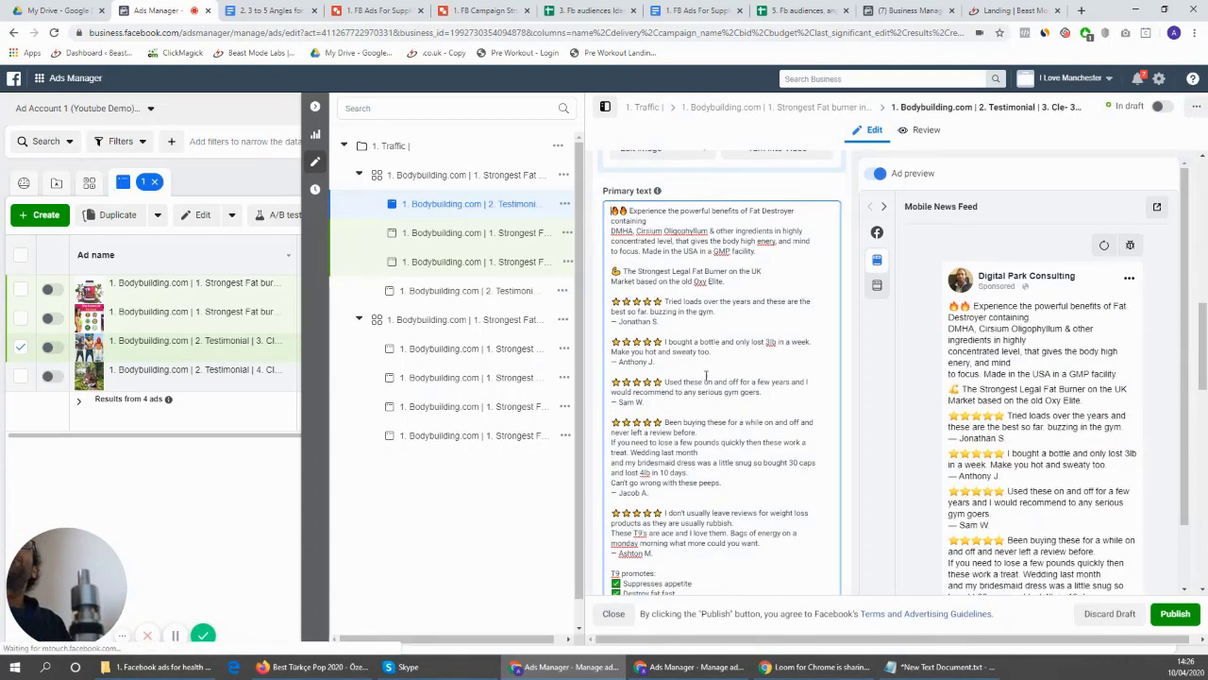
Copy the "| 2. Testimonial" segment of the ad name into the Notepad text document for reuse and return to Ads Manager
{"action": "scroll", "coordinate": [708, 283], "scroll_direction": "up", "scroll_amount": 5}
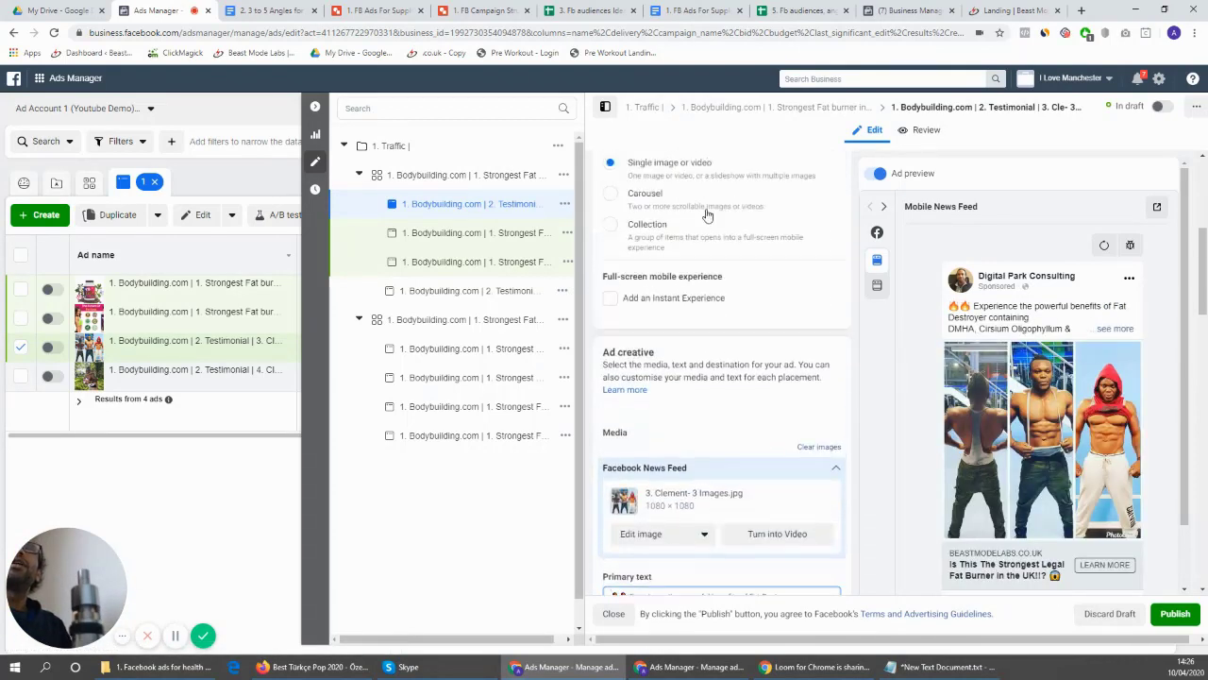
{"action": "scroll", "coordinate": [707, 215], "scroll_direction": "up", "scroll_amount": 4}
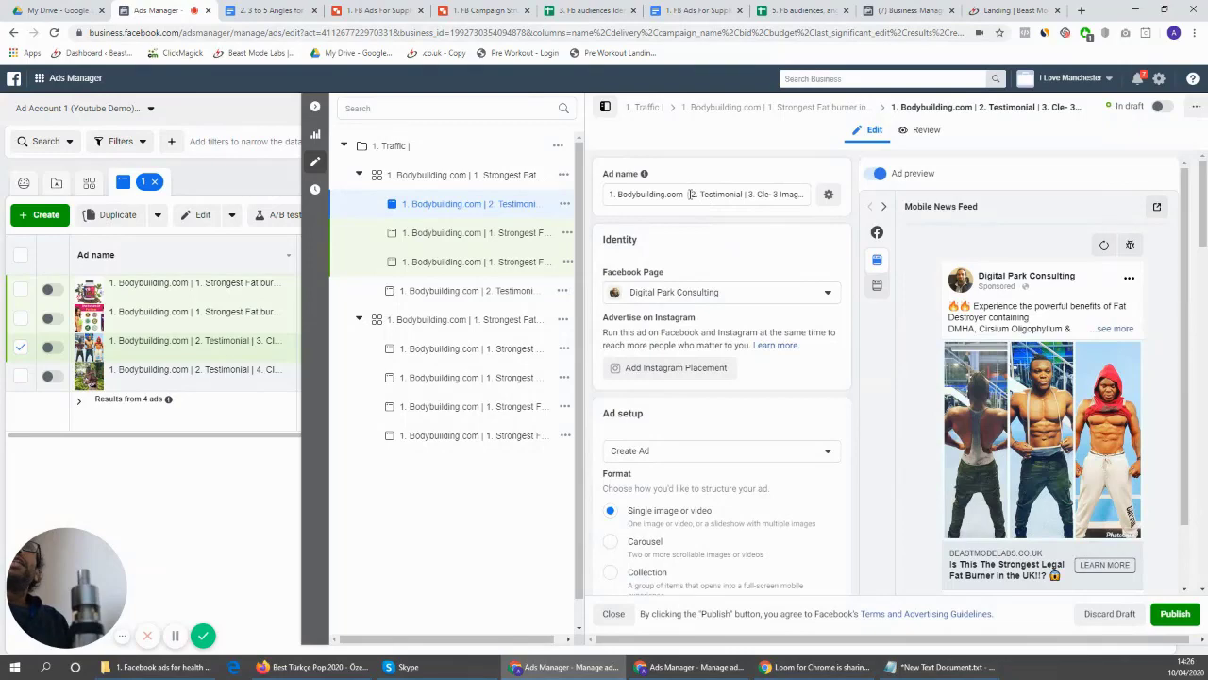
{"action": "left_click_drag", "start_coordinate": [688, 193], "coordinate": [743, 193]}
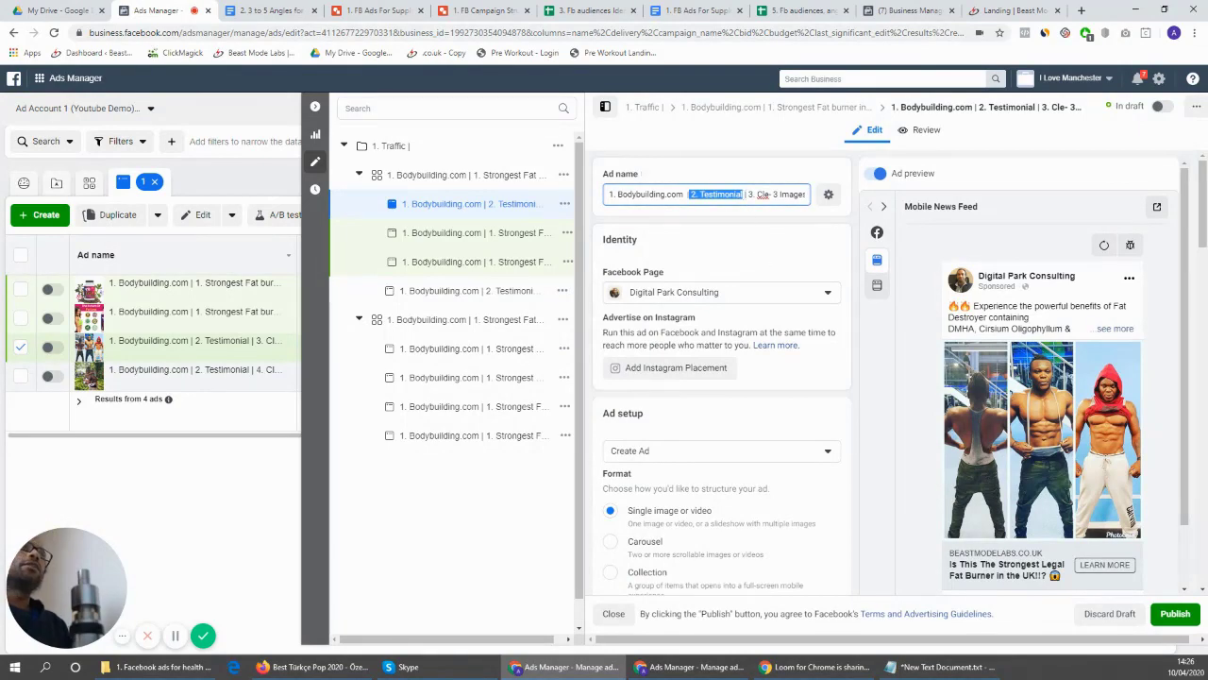
{"action": "left_click", "coordinate": [977, 667]}
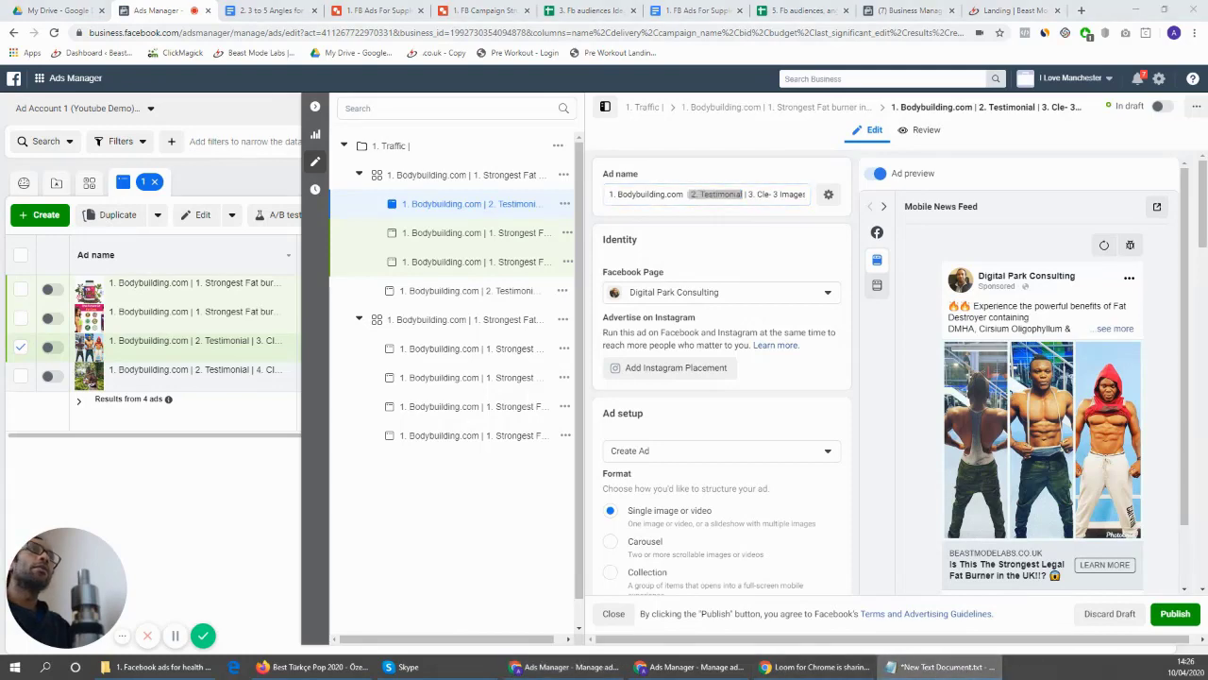
{"action": "left_click_drag", "start_coordinate": [1207, 132], "coordinate": [806, 114]}
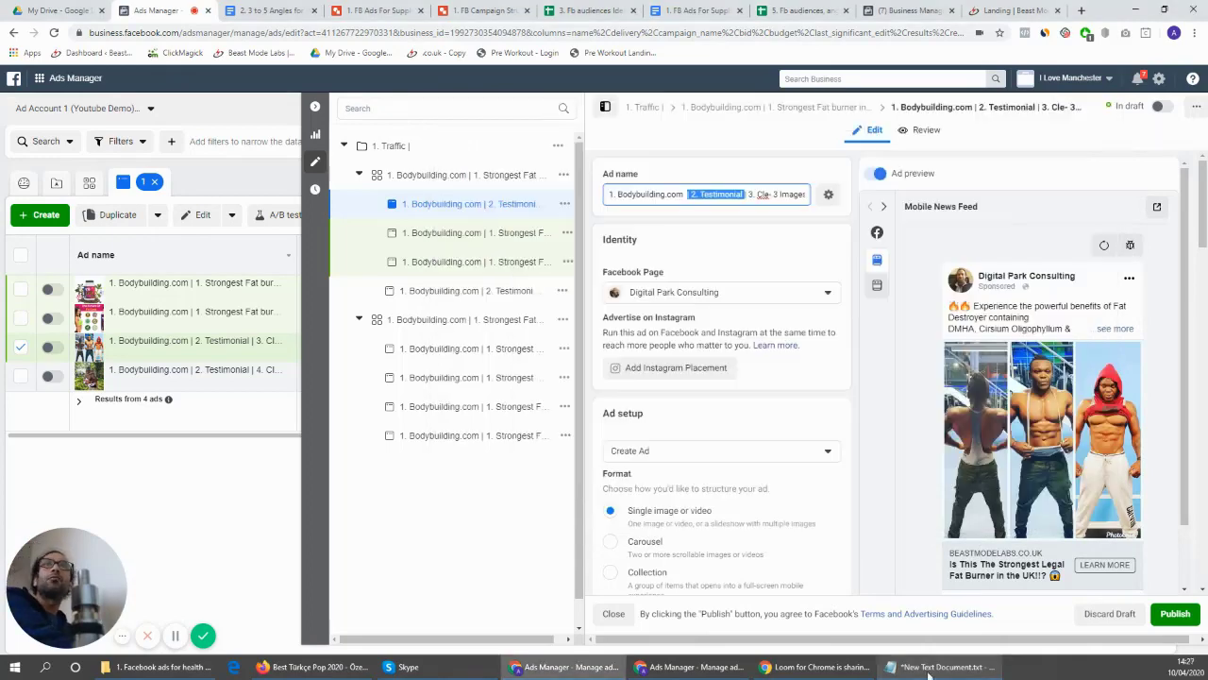
{"action": "left_click", "coordinate": [930, 673]}
{"action": "type", "text": "| 2. Testimonial"}
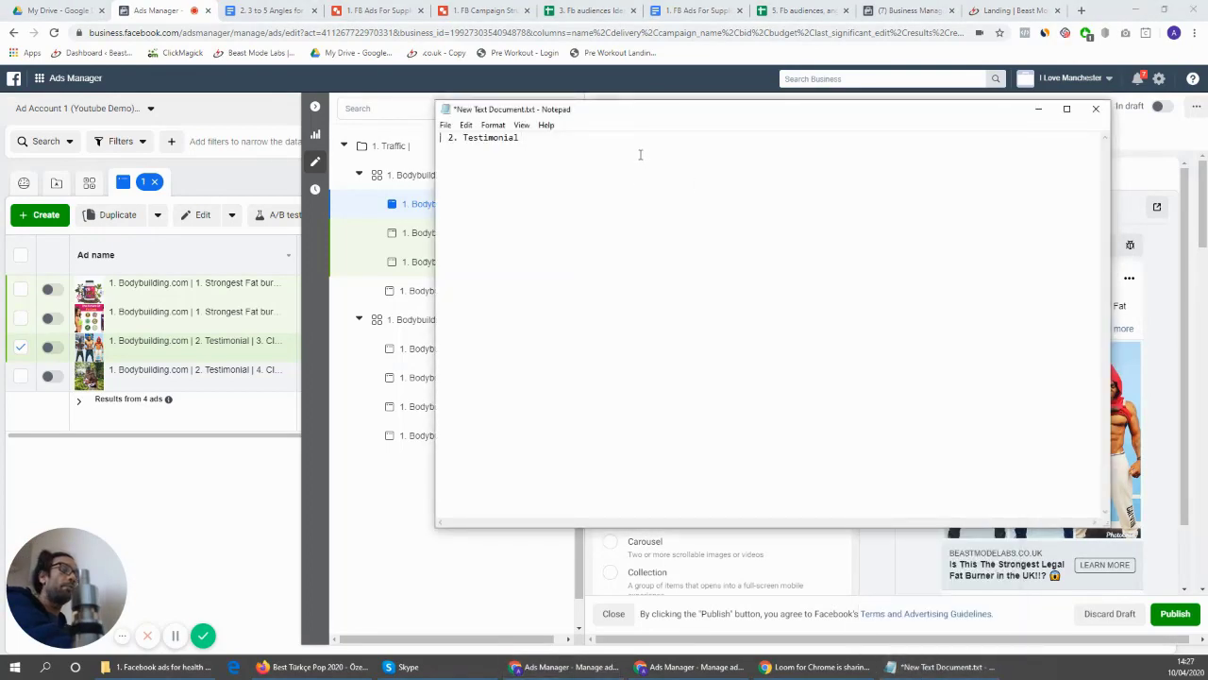
{"action": "key", "text": "Return"}
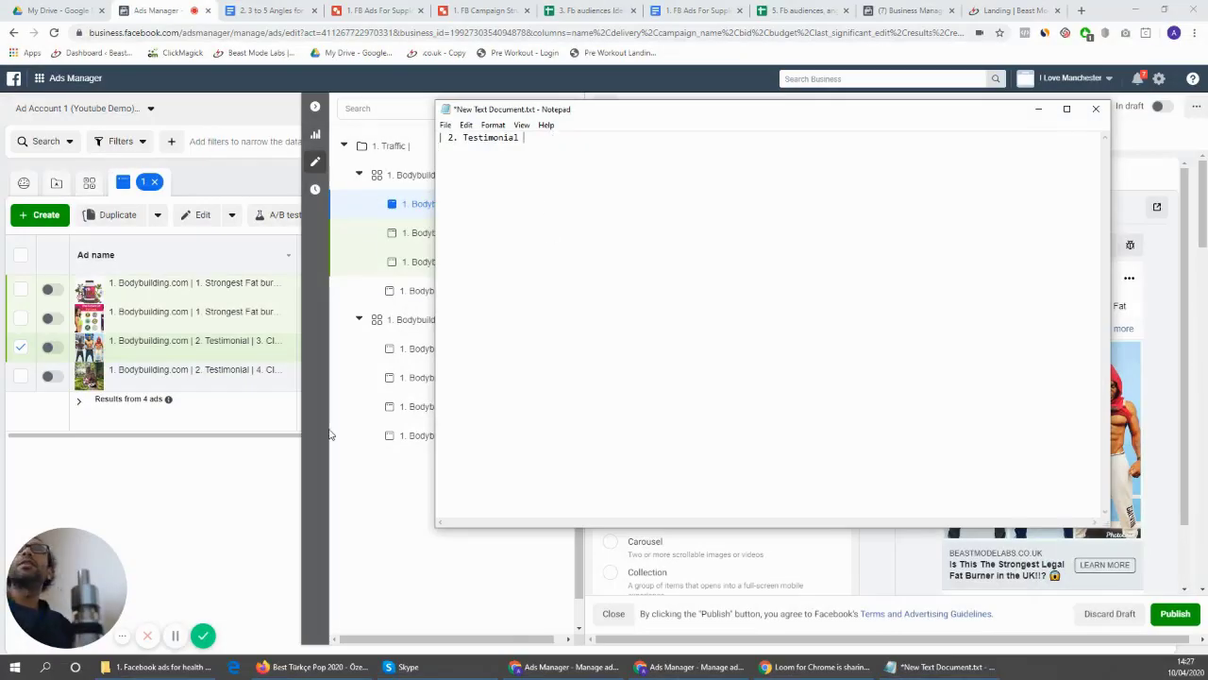
{"action": "left_click", "coordinate": [316, 573]}
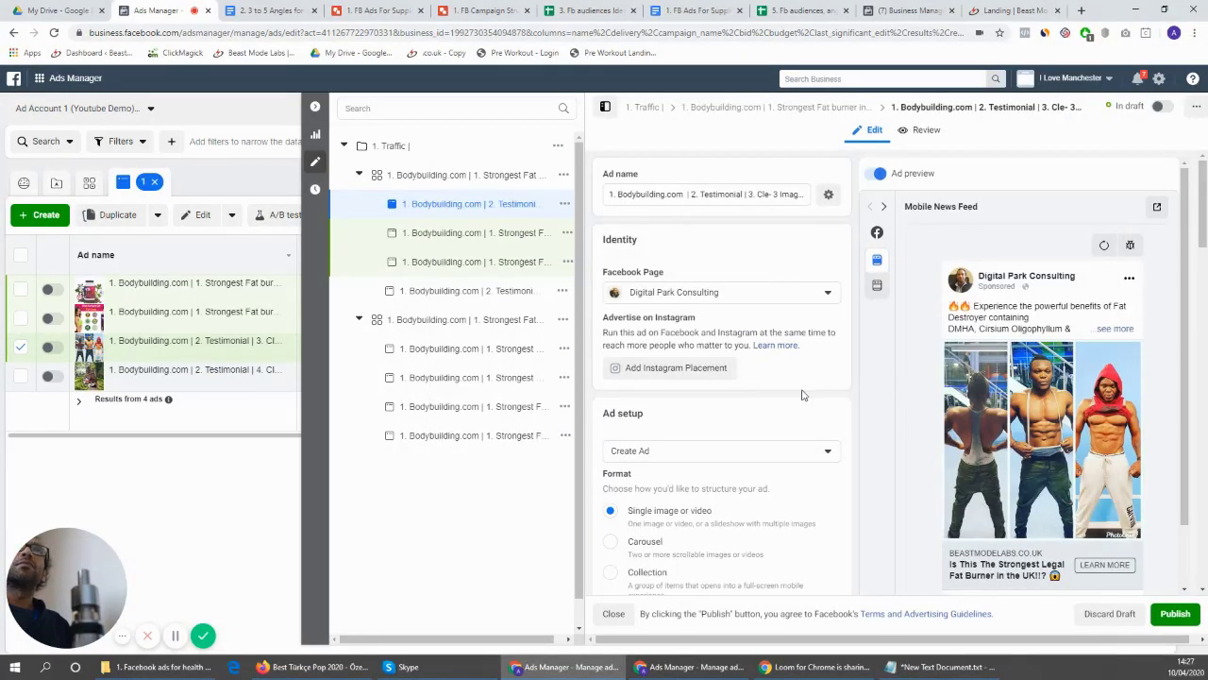
Copy the complete testimonials primary text from the three-images ad and publish the ad
{"action": "scroll", "coordinate": [802, 395], "scroll_direction": "down", "scroll_amount": 9}
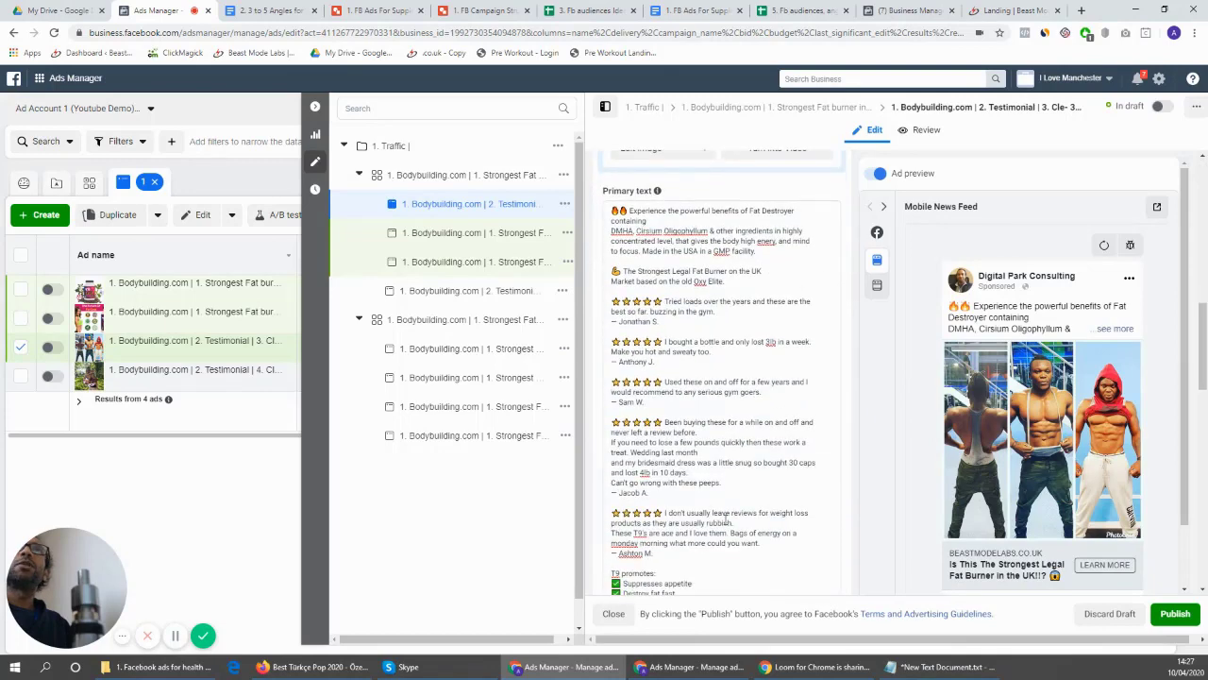
{"action": "scroll", "coordinate": [725, 518], "scroll_direction": "down", "scroll_amount": 3}
{"action": "left_click", "coordinate": [722, 522]}
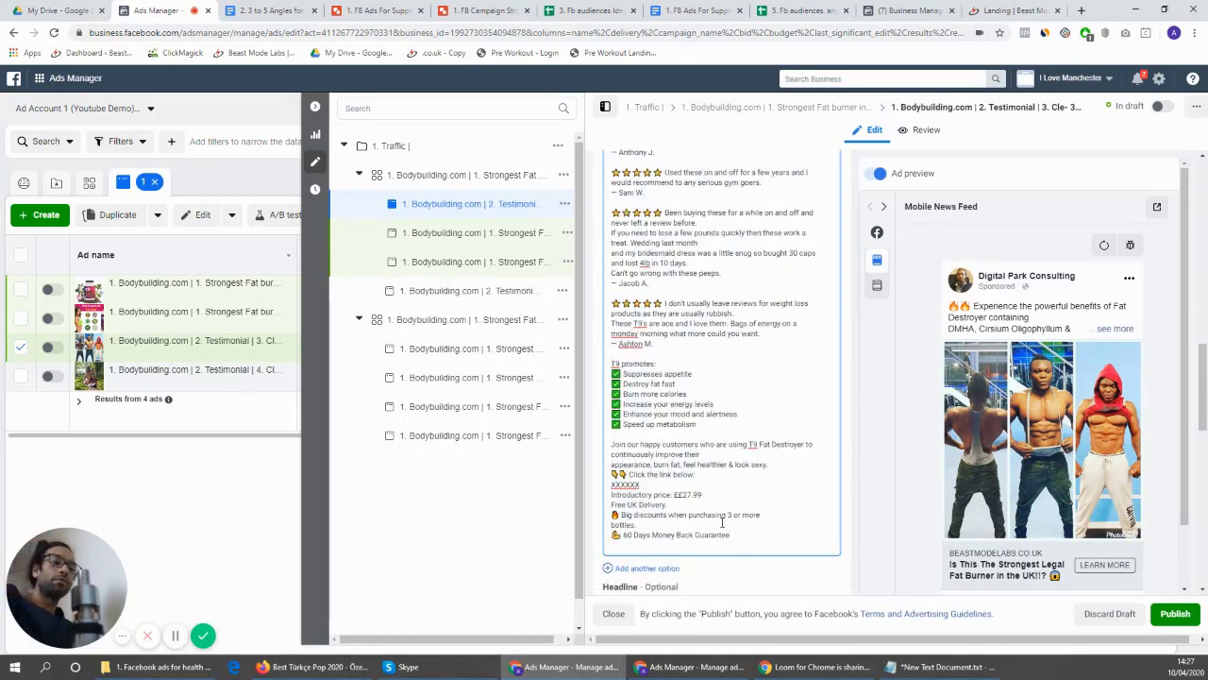
{"action": "key", "text": "ctrl+a"}
{"action": "left_click", "coordinate": [797, 361]}
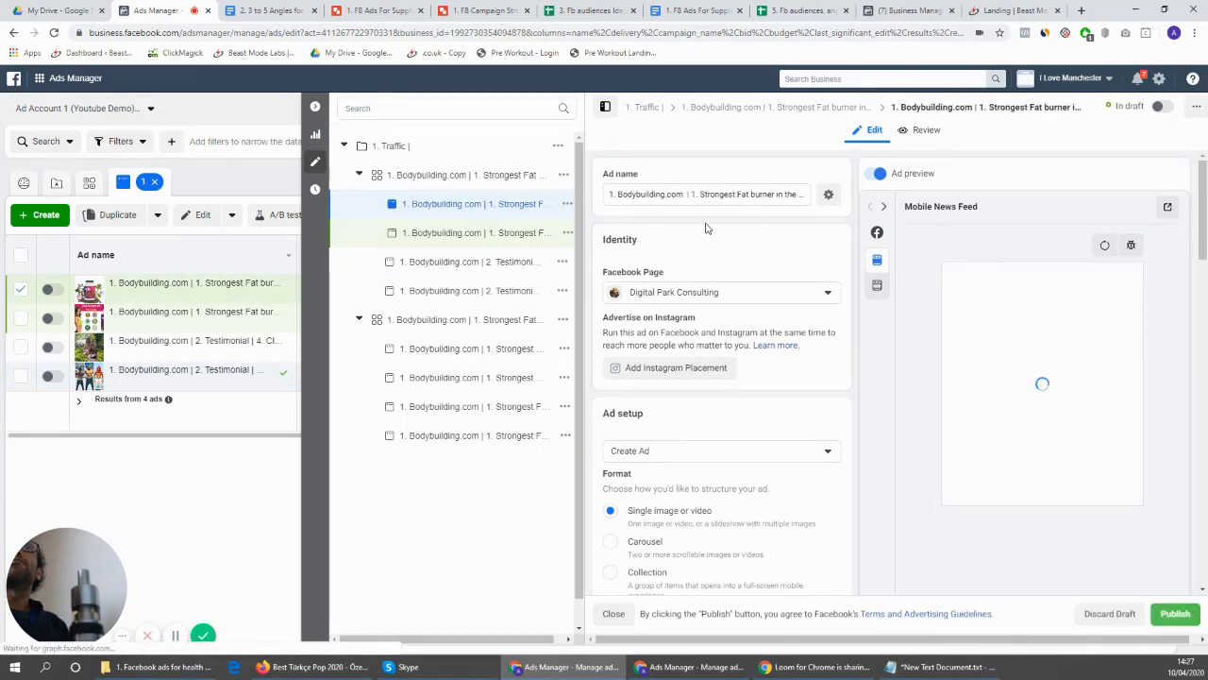
Replace the entire primary text of the "2. Image and ingre.jpg" ad with the copied testimonials text
{"action": "scroll", "coordinate": [746, 406], "scroll_direction": "down", "scroll_amount": 7}
{"action": "left_click", "coordinate": [745, 403]}
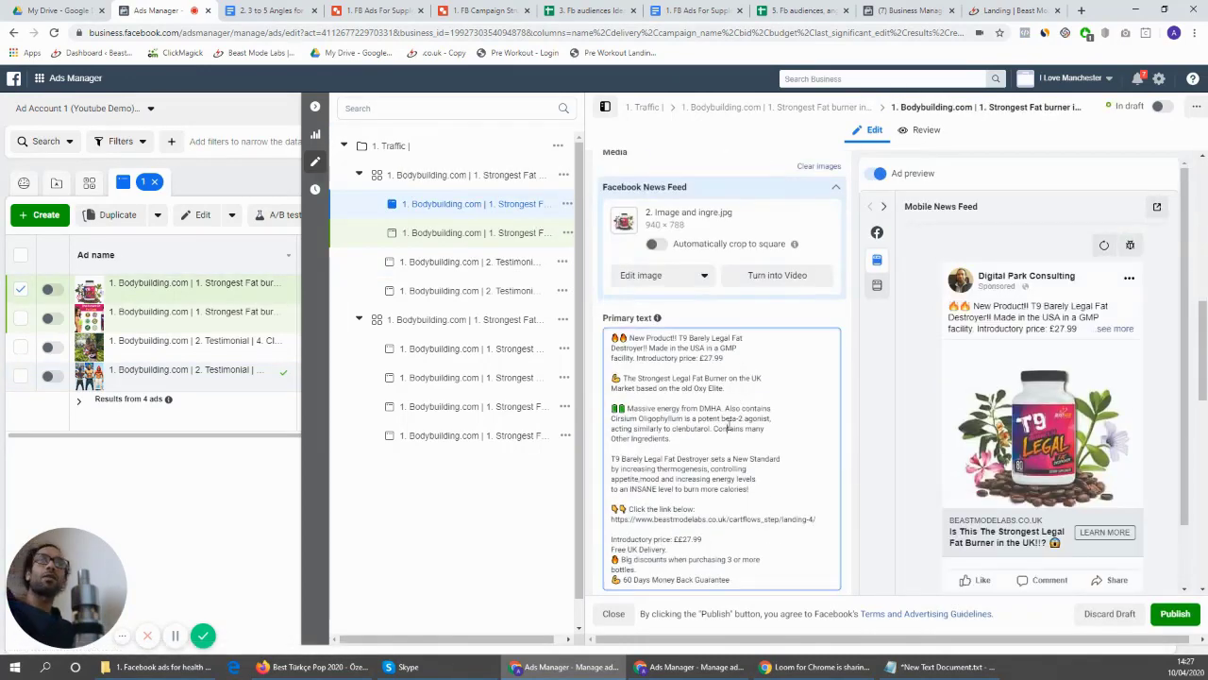
{"action": "key", "text": "ctrl+a"}
{"action": "key", "text": "BackSpace"}
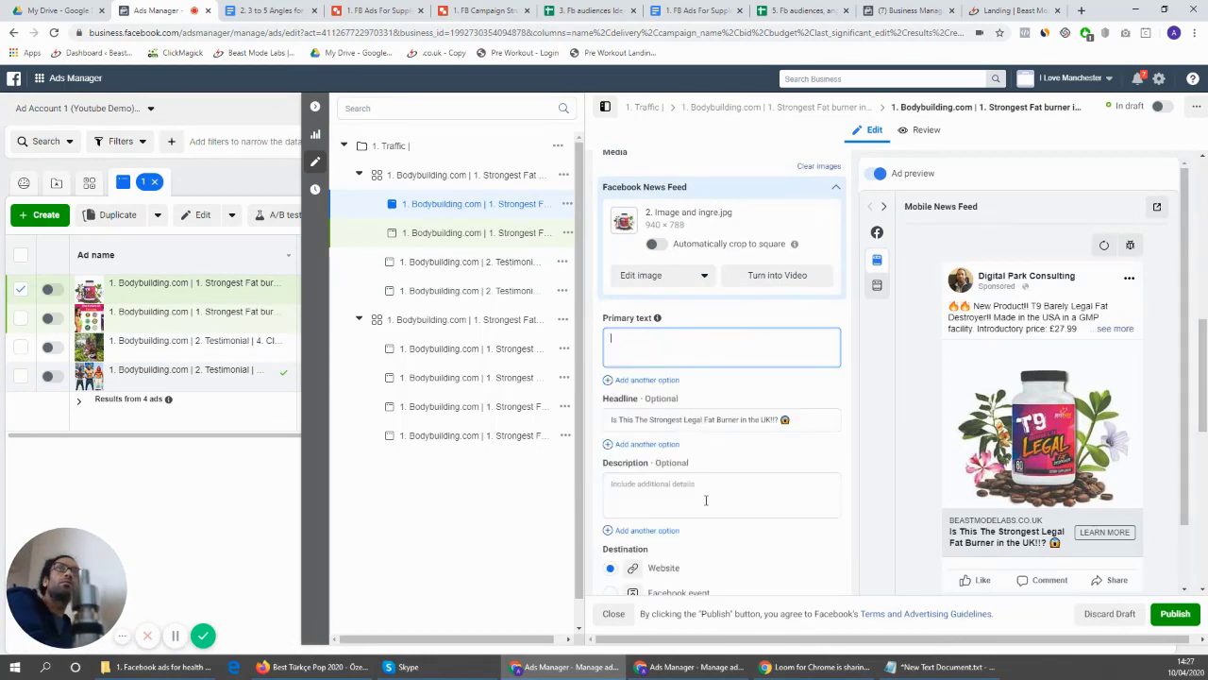
{"action": "key", "text": "ctrl+v"}
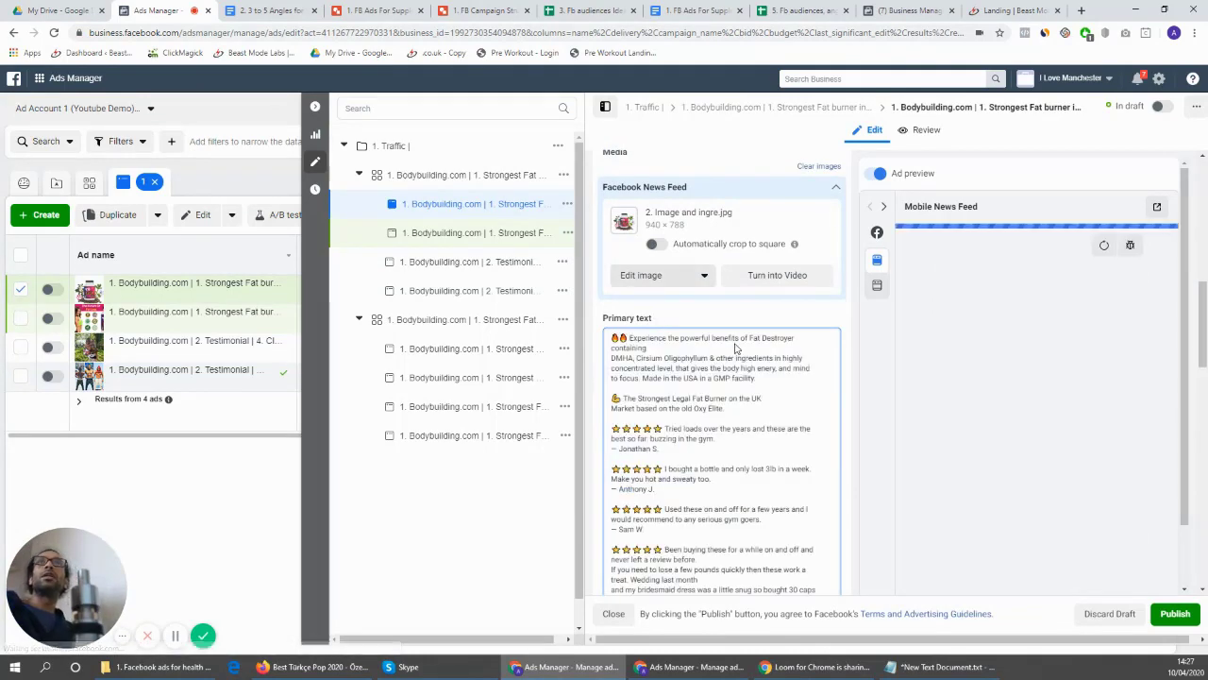
Copy the "| 2. Testimonial" segment from the Notepad text document and return to Ads Manager
{"action": "scroll", "coordinate": [769, 279], "scroll_direction": "up", "scroll_amount": 4}
{"action": "scroll", "coordinate": [755, 273], "scroll_direction": "up", "scroll_amount": 5}
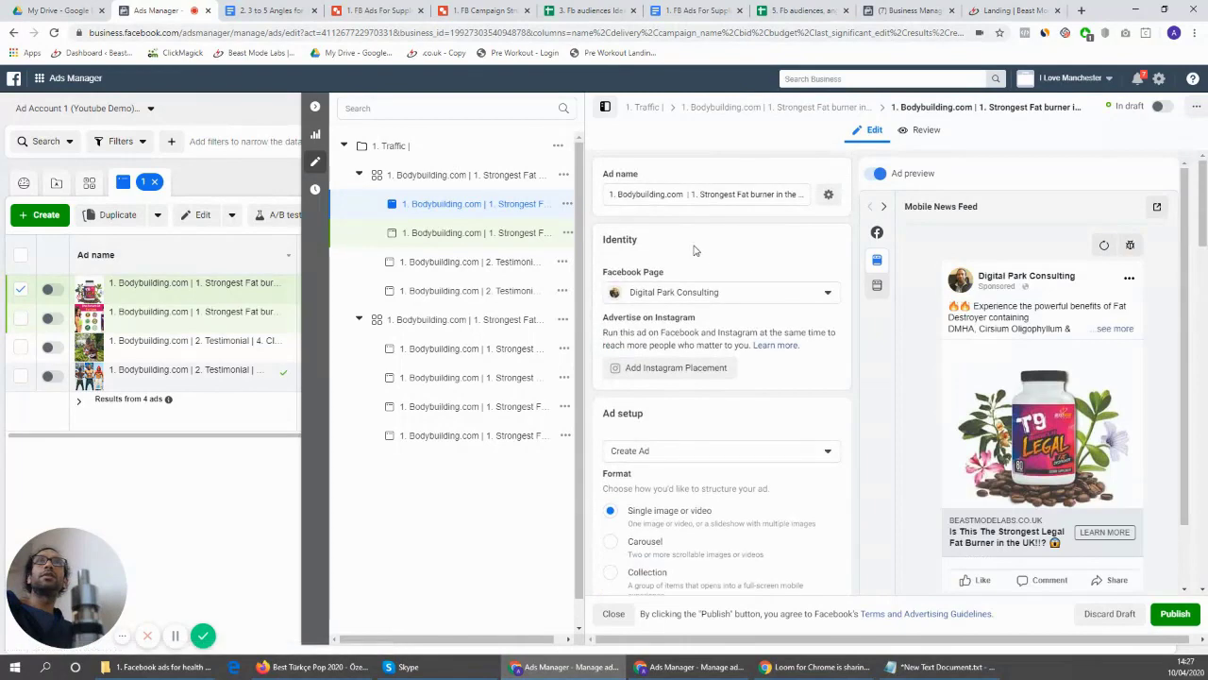
{"action": "left_click", "coordinate": [930, 667]}
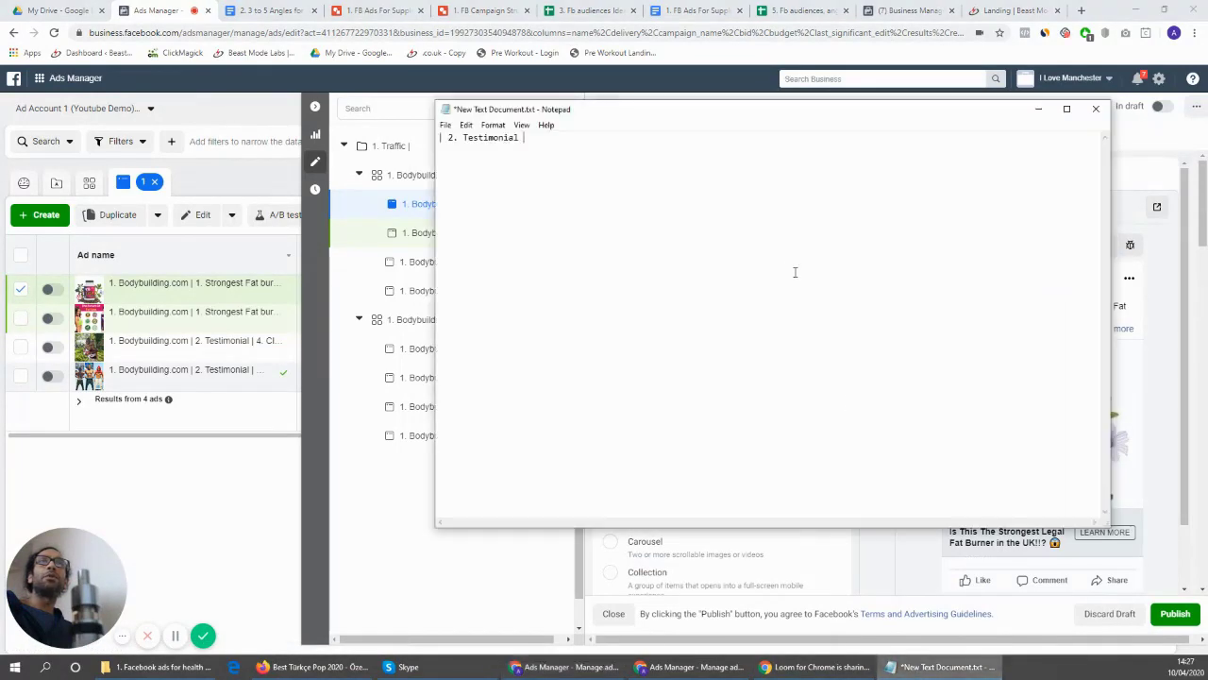
{"action": "key", "text": "ctrl+a"}
{"action": "key", "text": "ctrl+c"}
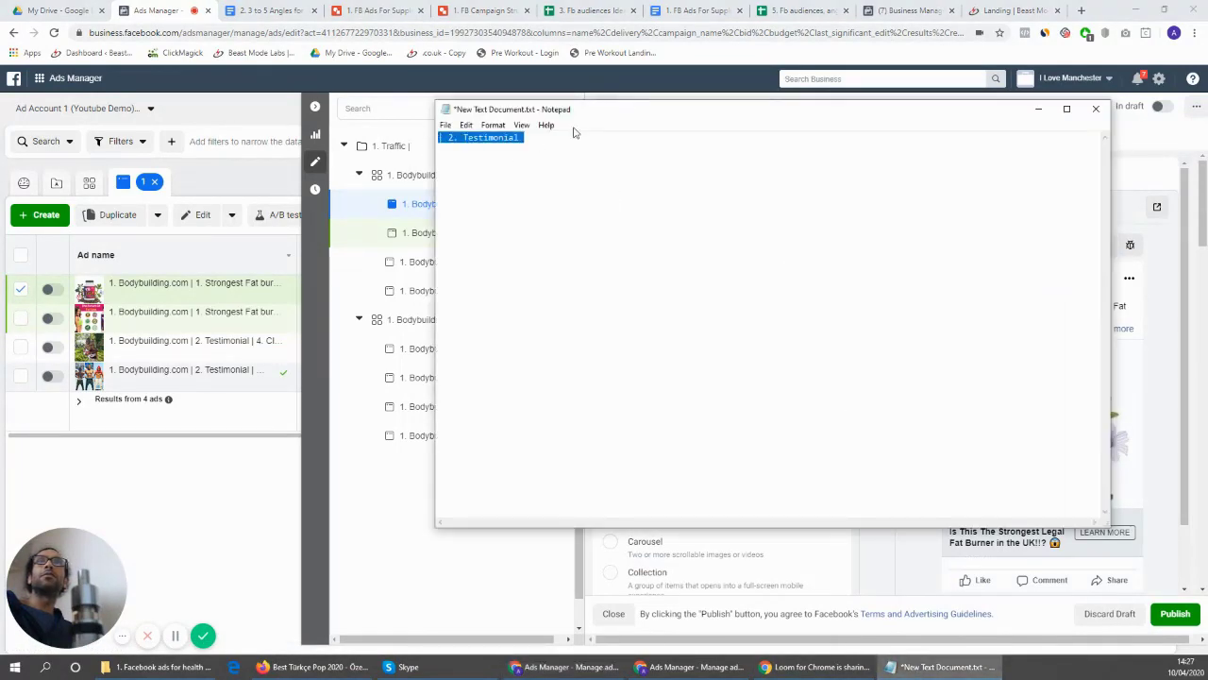
{"action": "left_click", "coordinate": [731, 71]}
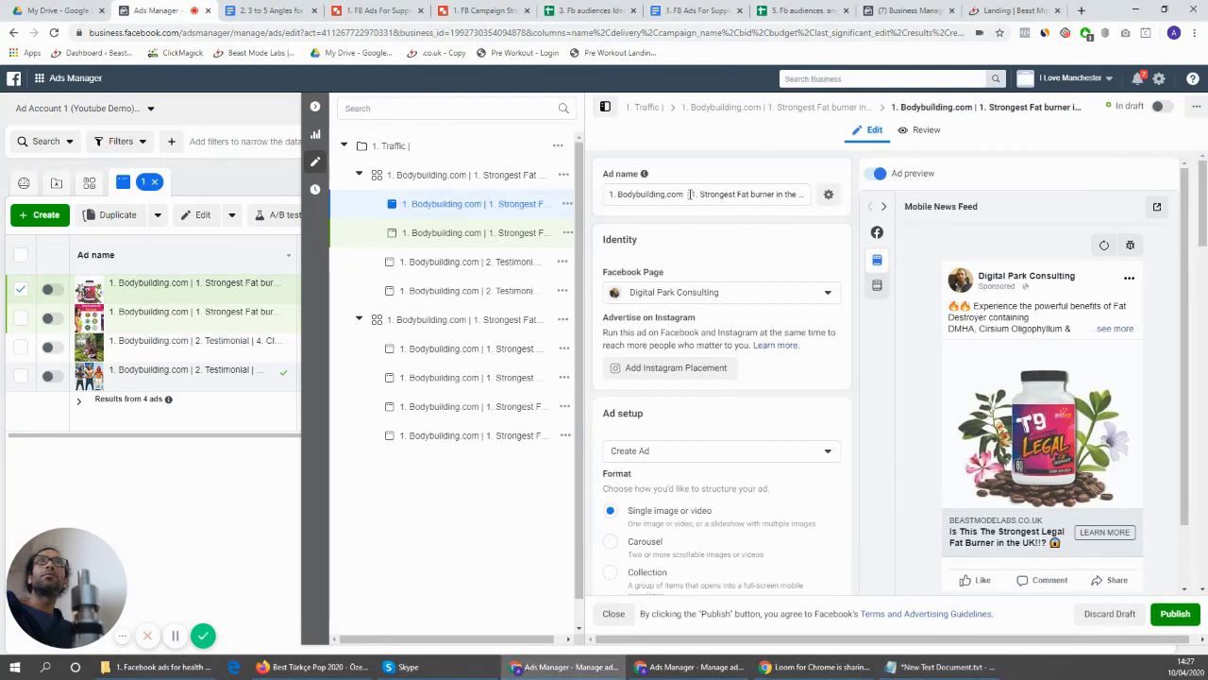
Replace the "1. Strongest Fat burner in the UK" part of the ad name with "2. Testimonial" and publish the ad
{"action": "left_click_drag", "start_coordinate": [689, 194], "coordinate": [708, 213]}
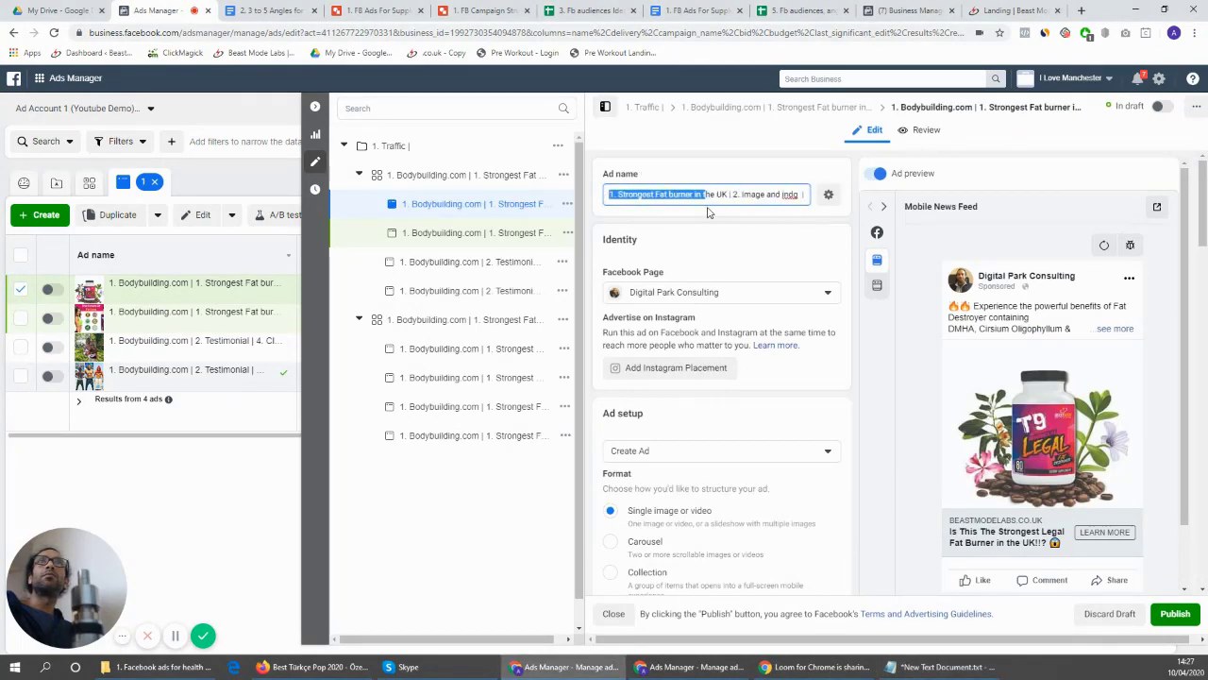
{"action": "key", "text": "ctrl+v"}
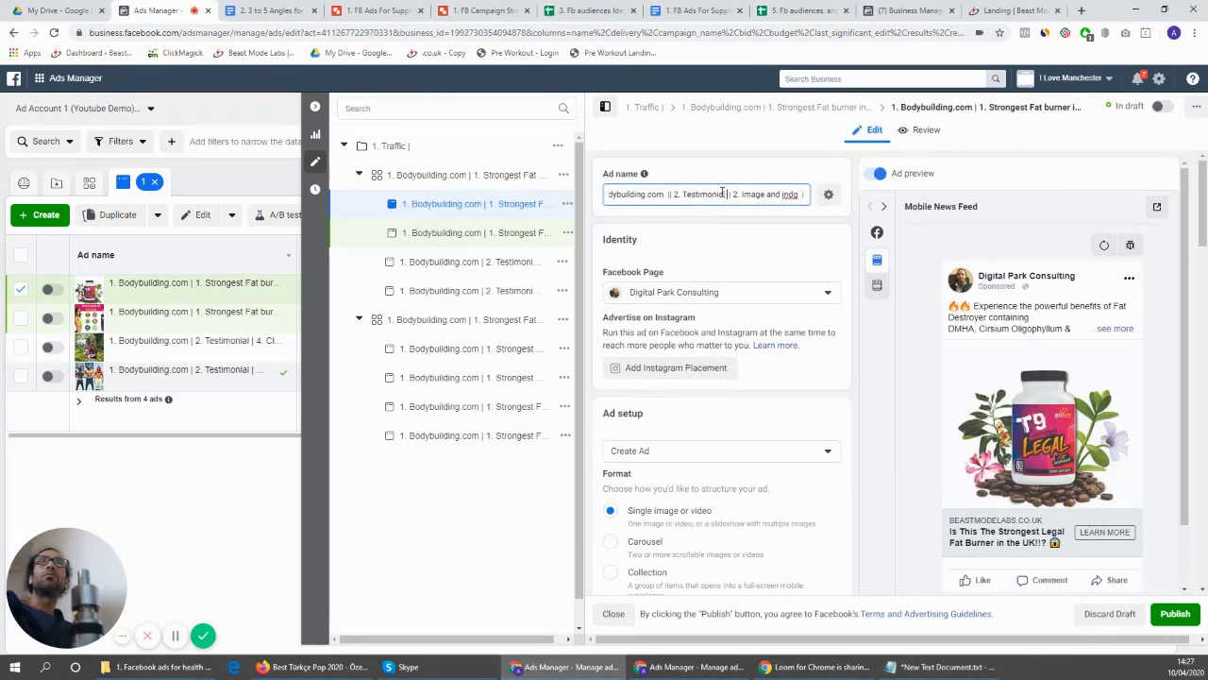
{"action": "left_click", "coordinate": [673, 195]}
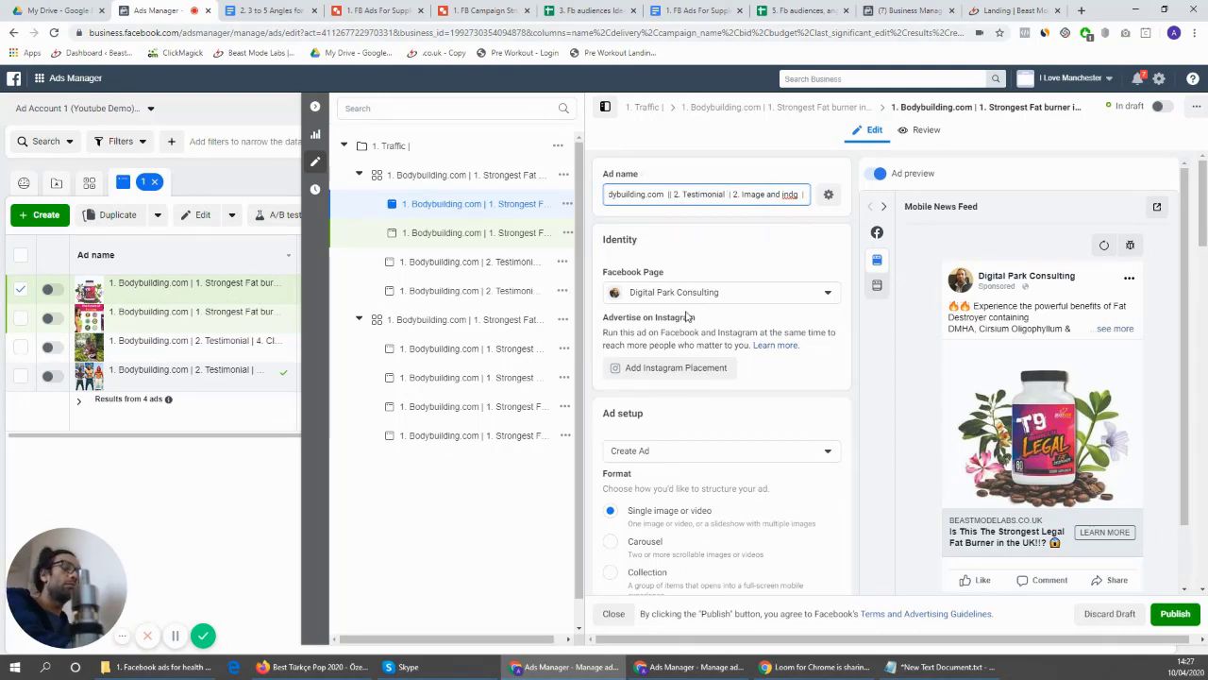
{"action": "scroll", "coordinate": [686, 436], "scroll_direction": "down", "scroll_amount": 3}
{"action": "scroll", "coordinate": [686, 436], "scroll_direction": "down", "scroll_amount": 3}
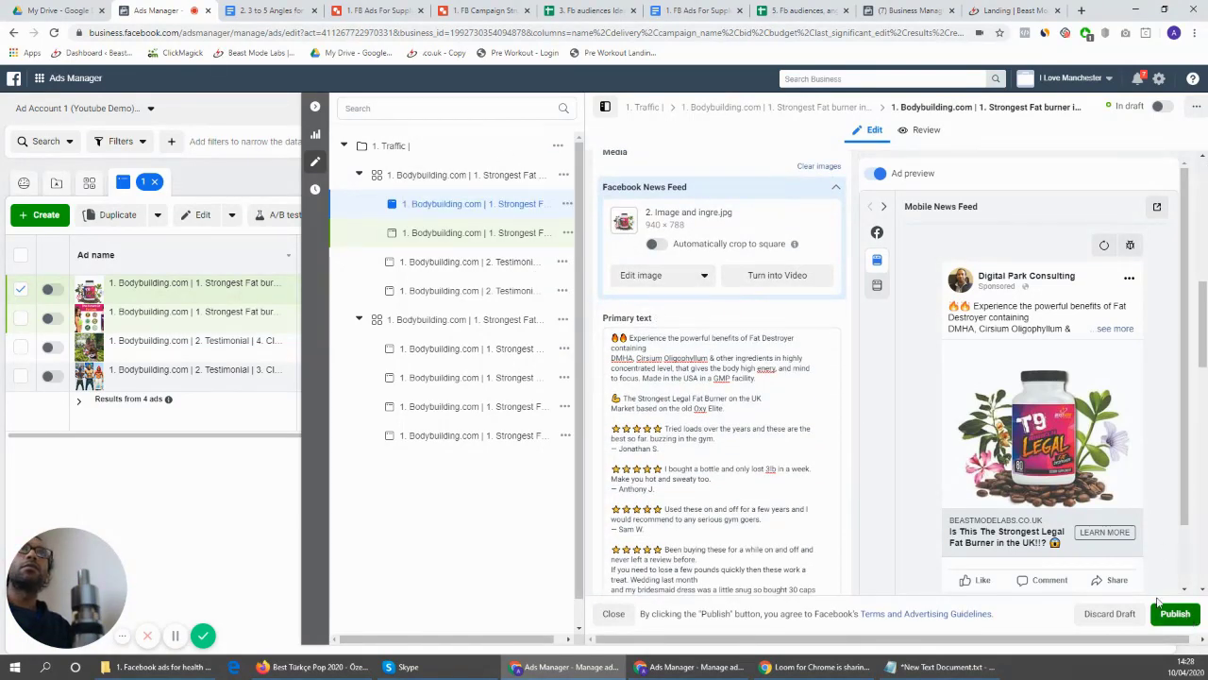
{"action": "left_click", "coordinate": [1074, 613]}
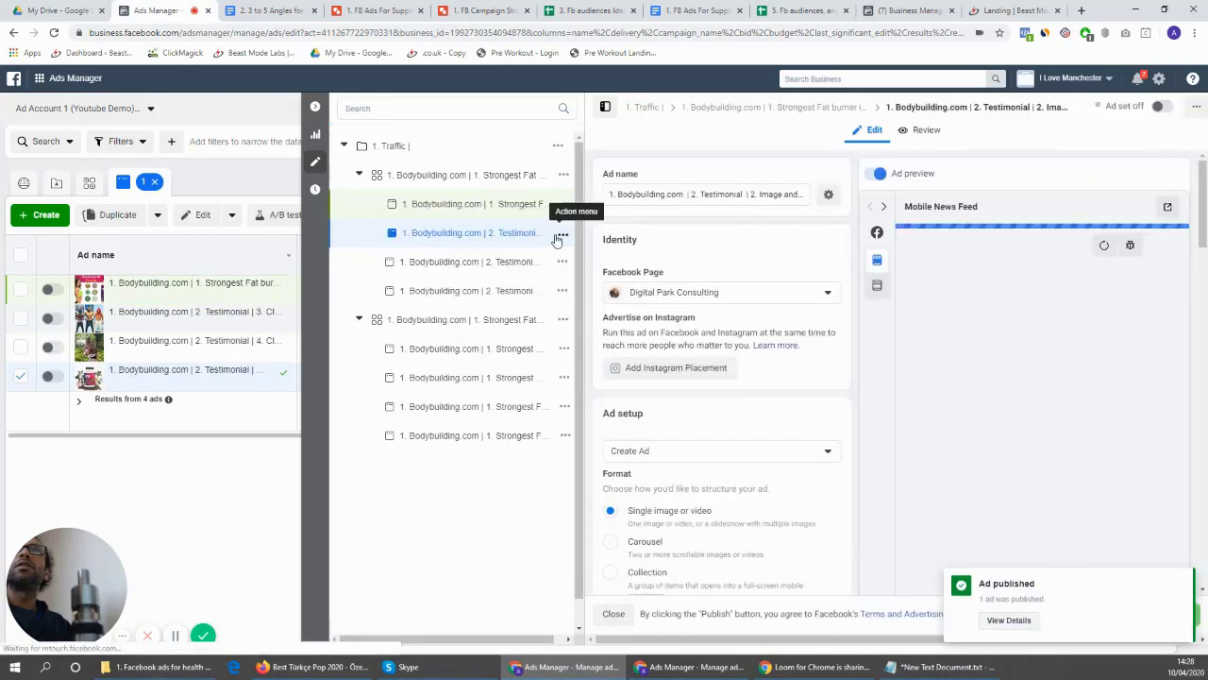
Open the remaining Strongest Fat burner ad in the duplicated ad set and change the angle part of its name to "2. Testimonial"
{"action": "left_click", "coordinate": [516, 206]}
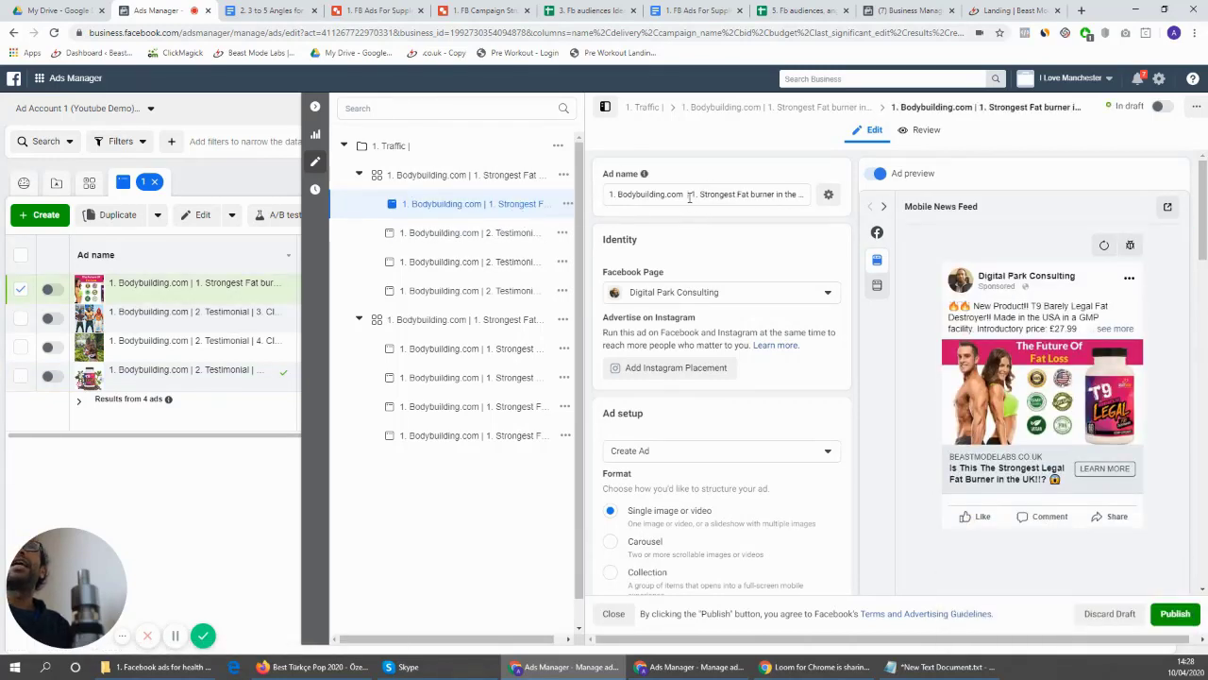
{"action": "mouse_move", "coordinate": [689, 197]}
{"action": "left_mouse_down"}
{"action": "mouse_move", "coordinate": [802, 195]}
{"action": "mouse_move", "coordinate": [668, 192]}
{"action": "left_mouse_up"}
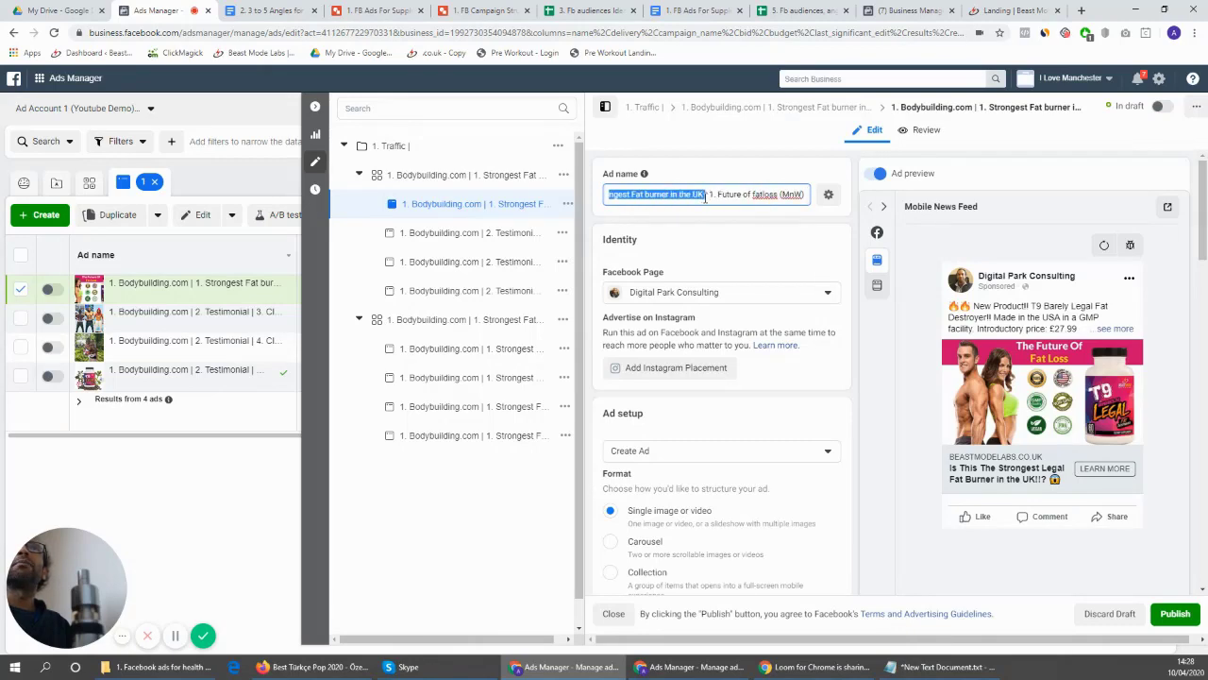
{"action": "key", "text": "ctrl+v"}
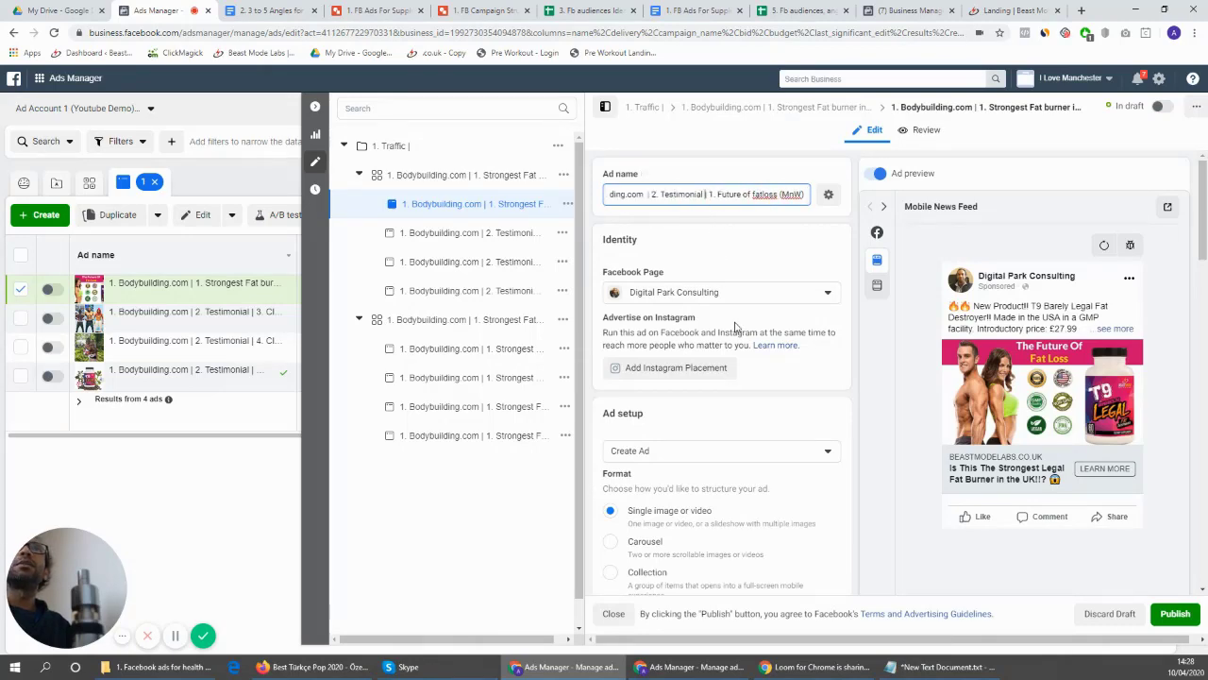
Copy the Angle 2 testimonials text from the "2. 3 to 5 Angles for Ads" document and return to Ads Manager
{"action": "scroll", "coordinate": [735, 326], "scroll_direction": "down", "scroll_amount": 2}
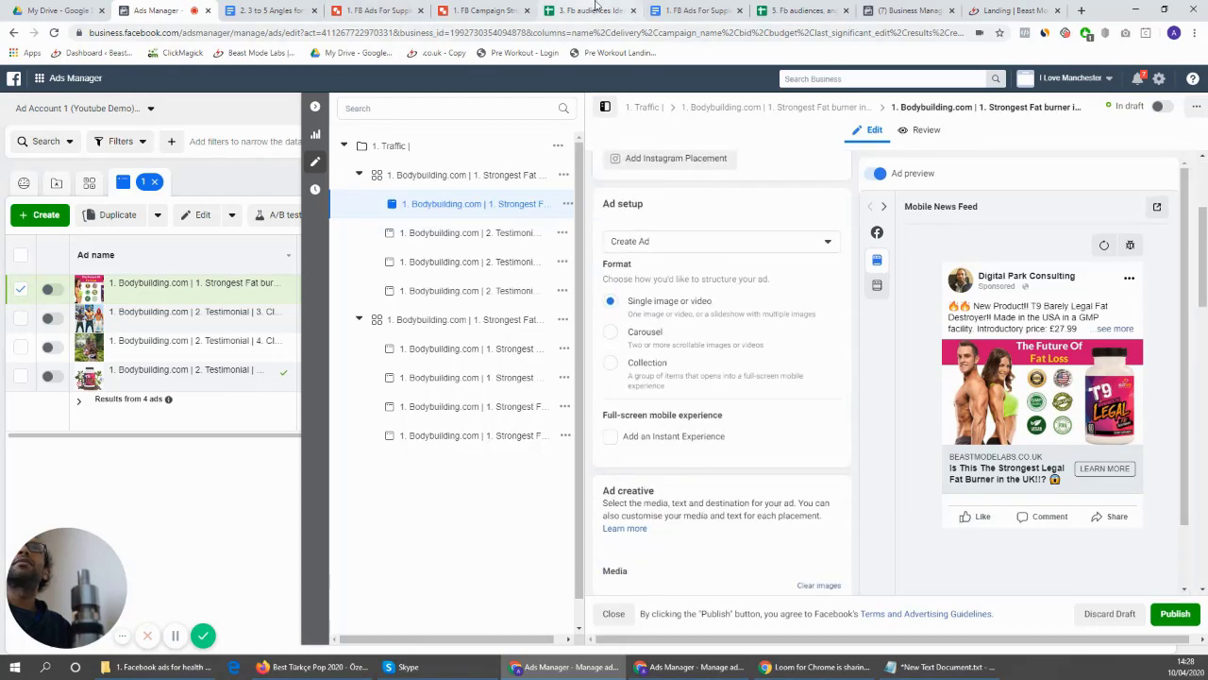
{"action": "left_click", "coordinate": [594, 10]}
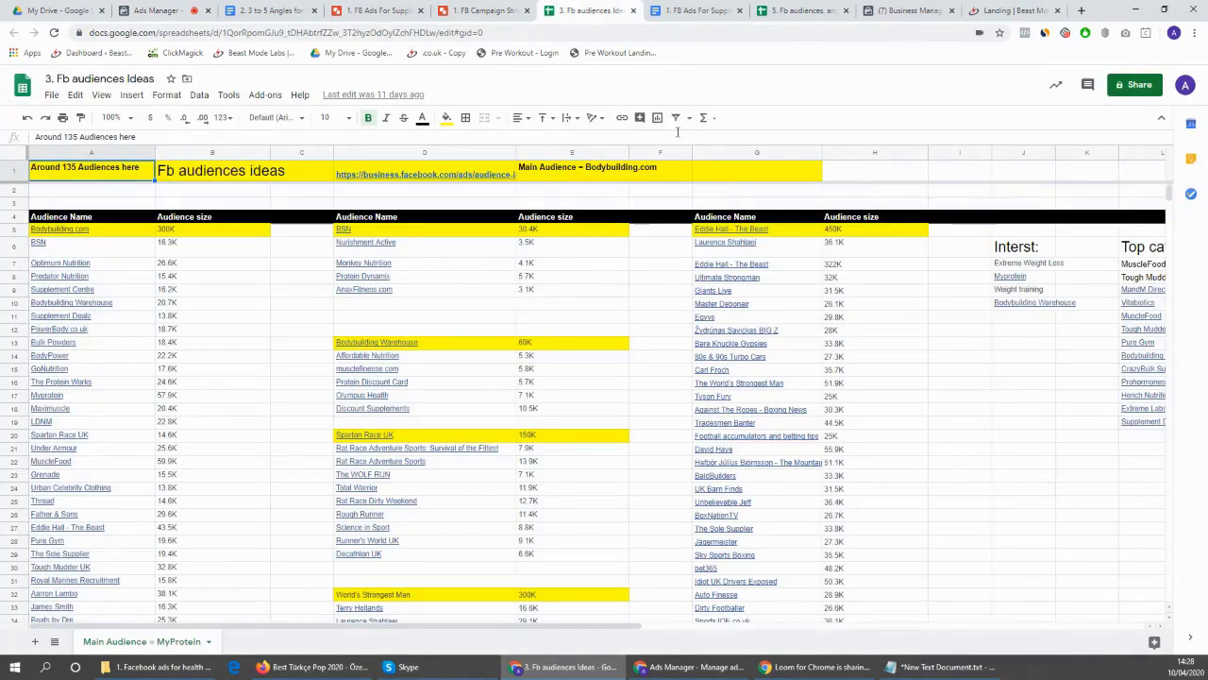
{"action": "left_click", "coordinate": [257, 9]}
{"action": "right_click", "coordinate": [507, 224]}
{"action": "left_click", "coordinate": [547, 257]}
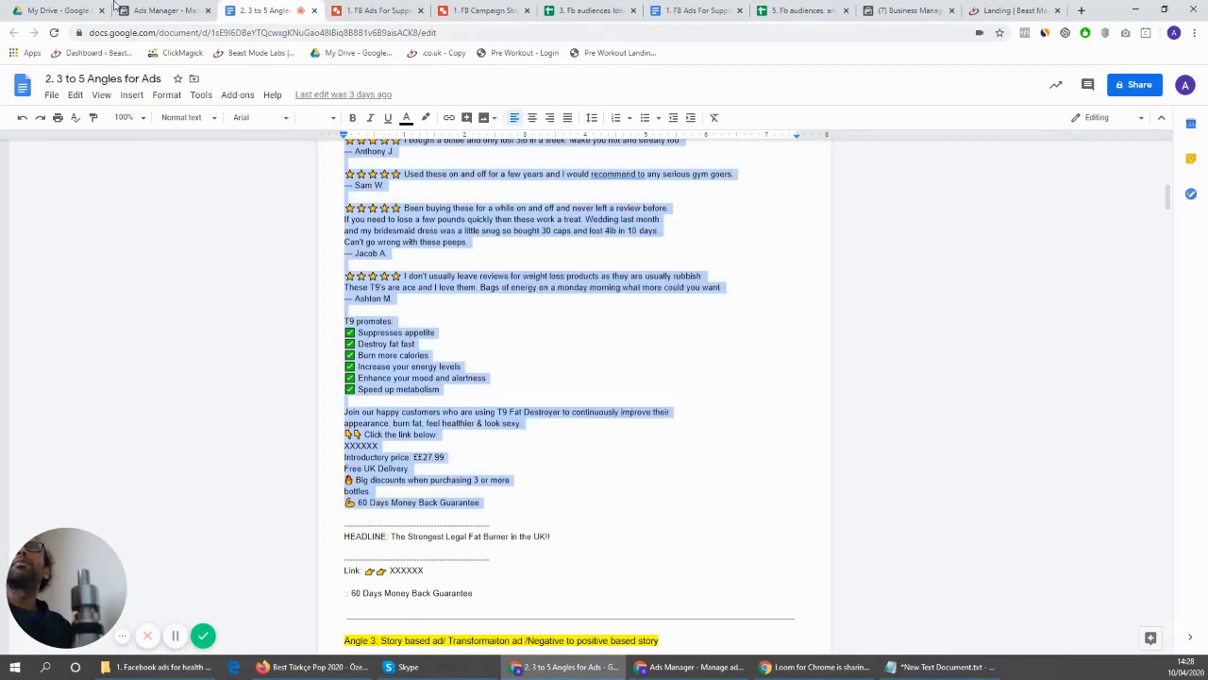
{"action": "left_click", "coordinate": [151, 9]}
Replace the Future of fatloss ad's entire primary text with the testimonials copy, leaving out the "Angle 2 : Testimonials" heading
{"action": "scroll", "coordinate": [661, 326], "scroll_direction": "down", "scroll_amount": 5}
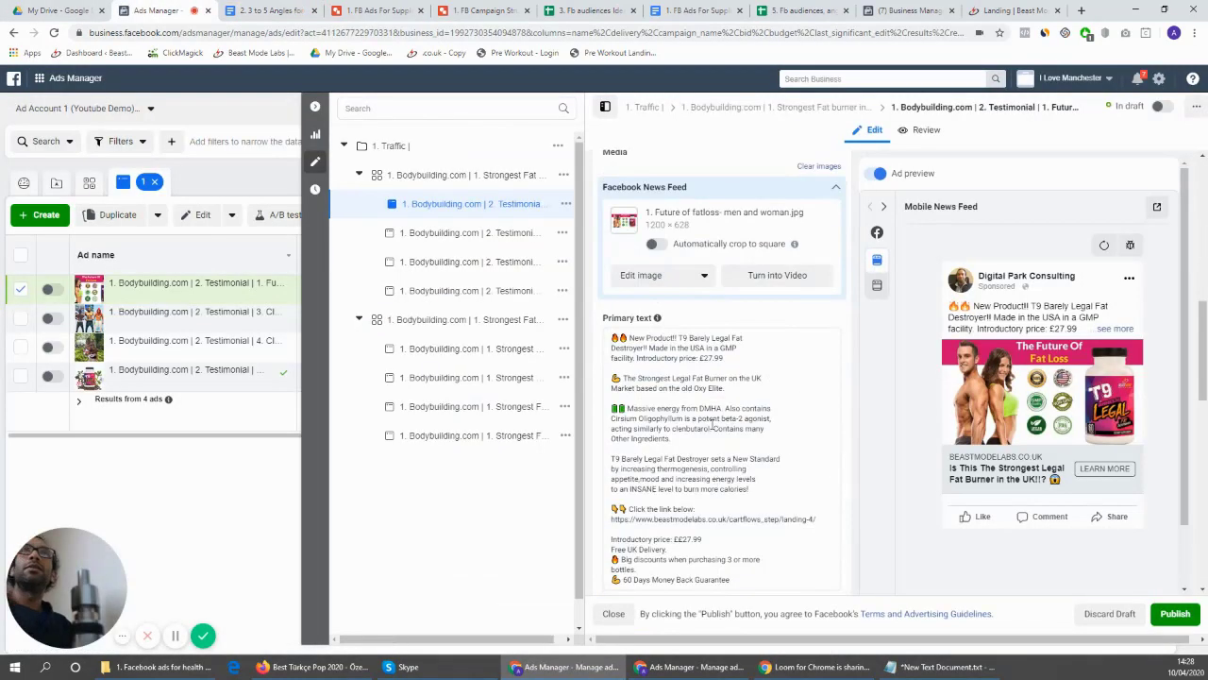
{"action": "left_click", "coordinate": [711, 426]}
{"action": "key", "text": "ctrl+a"}
{"action": "key", "text": "BackSpace"}
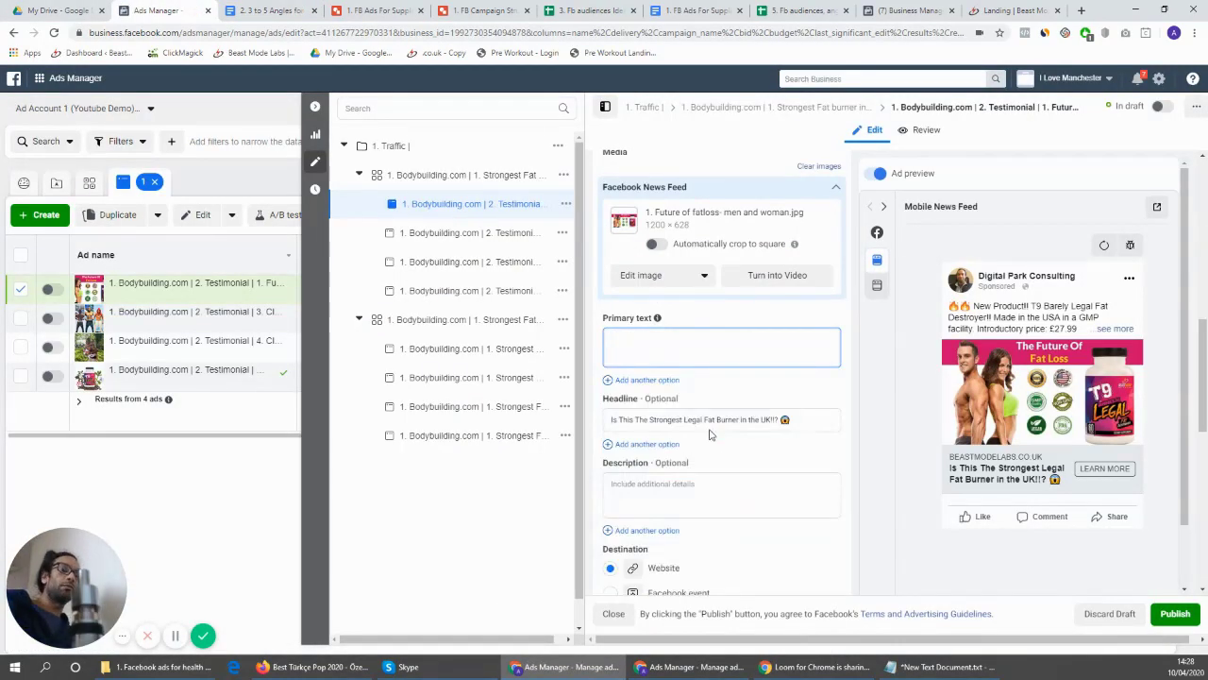
{"action": "key", "text": "ctrl+v"}
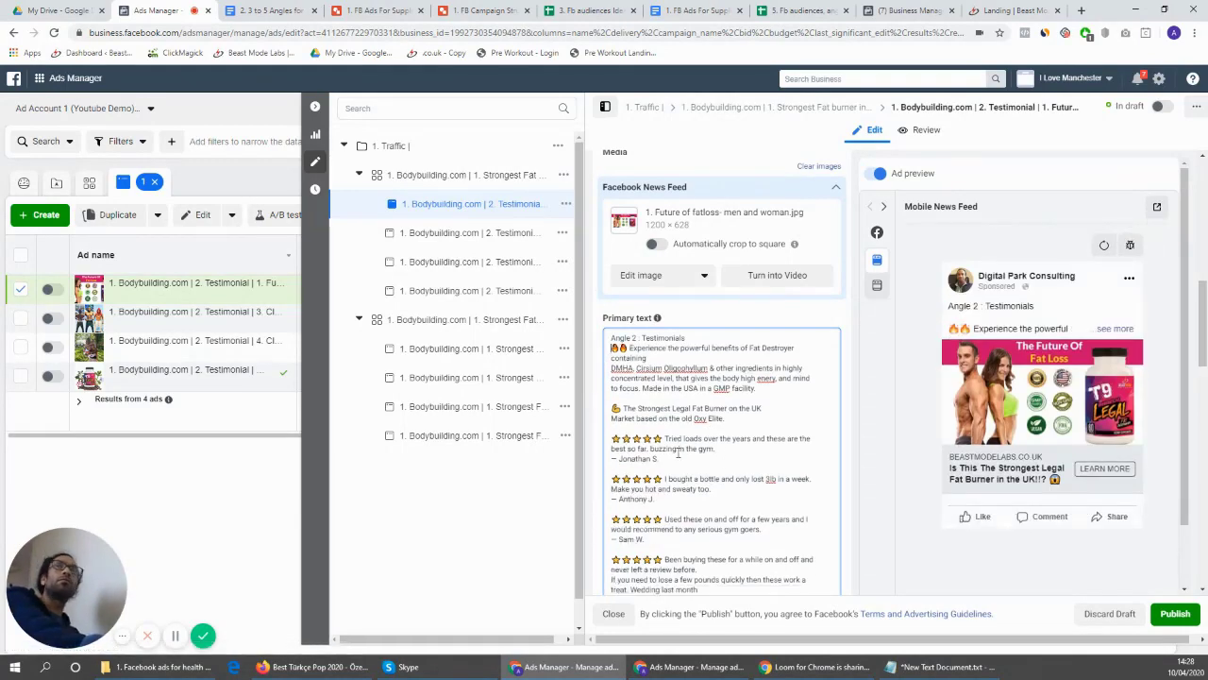
{"action": "scroll", "coordinate": [678, 453], "scroll_direction": "down", "scroll_amount": 1}
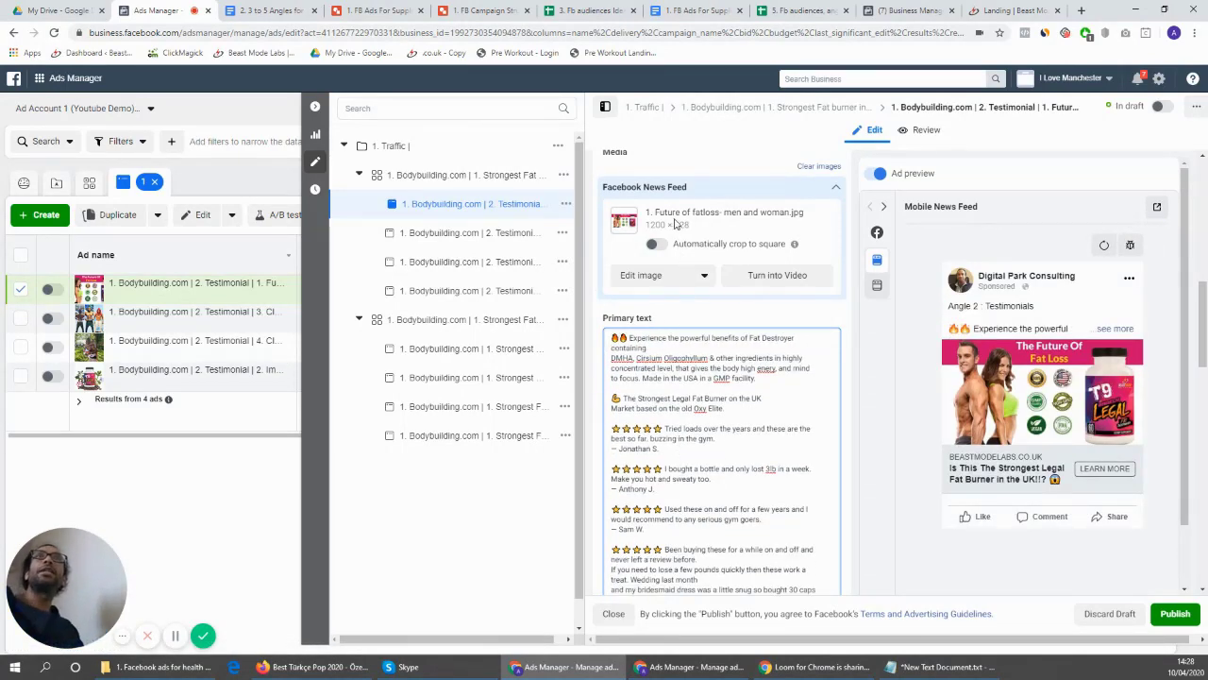
Rename the duplicated ad set as "1. Bodybuilding.com | 2. Testimonial | 270K" and publish the change
{"action": "left_click", "coordinate": [508, 176]}
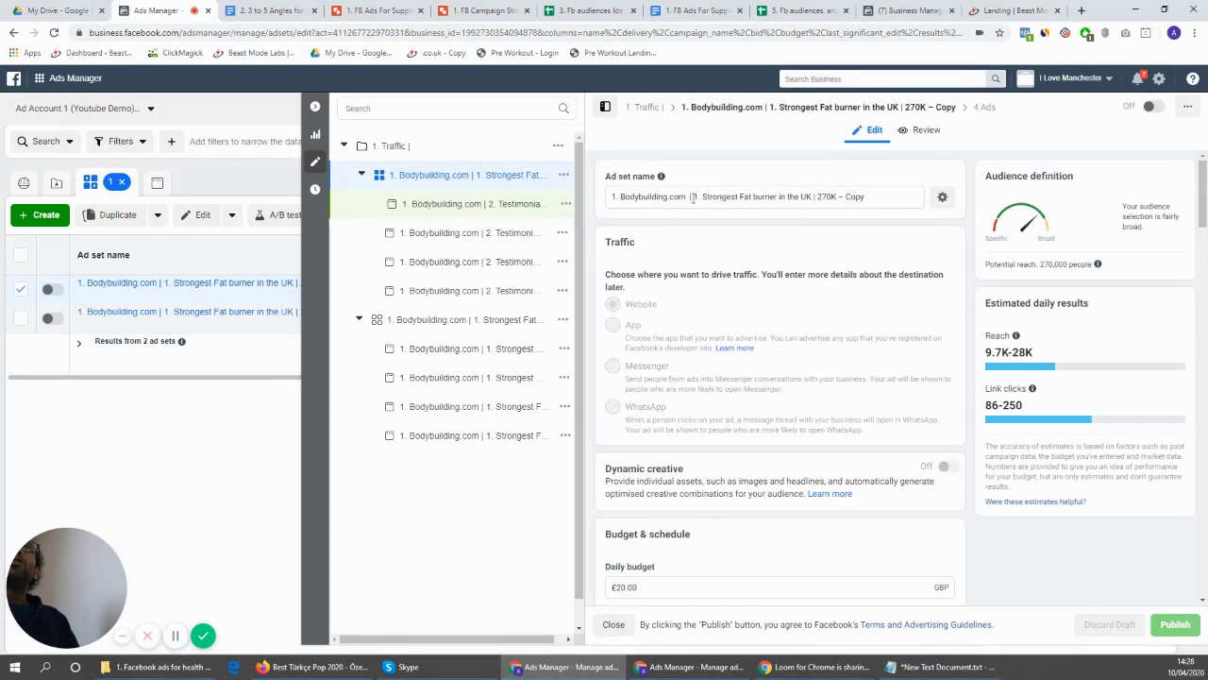
{"action": "left_click_drag", "start_coordinate": [692, 198], "coordinate": [817, 198]}
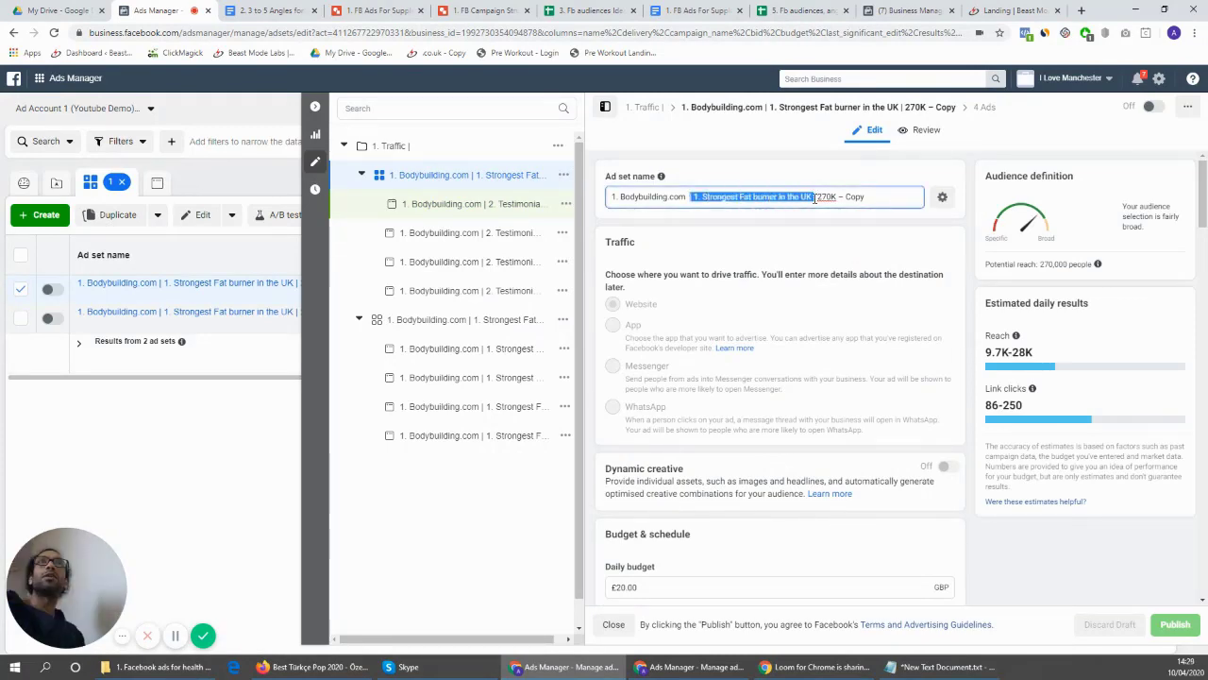
{"action": "key", "text": "ctrl+v"}
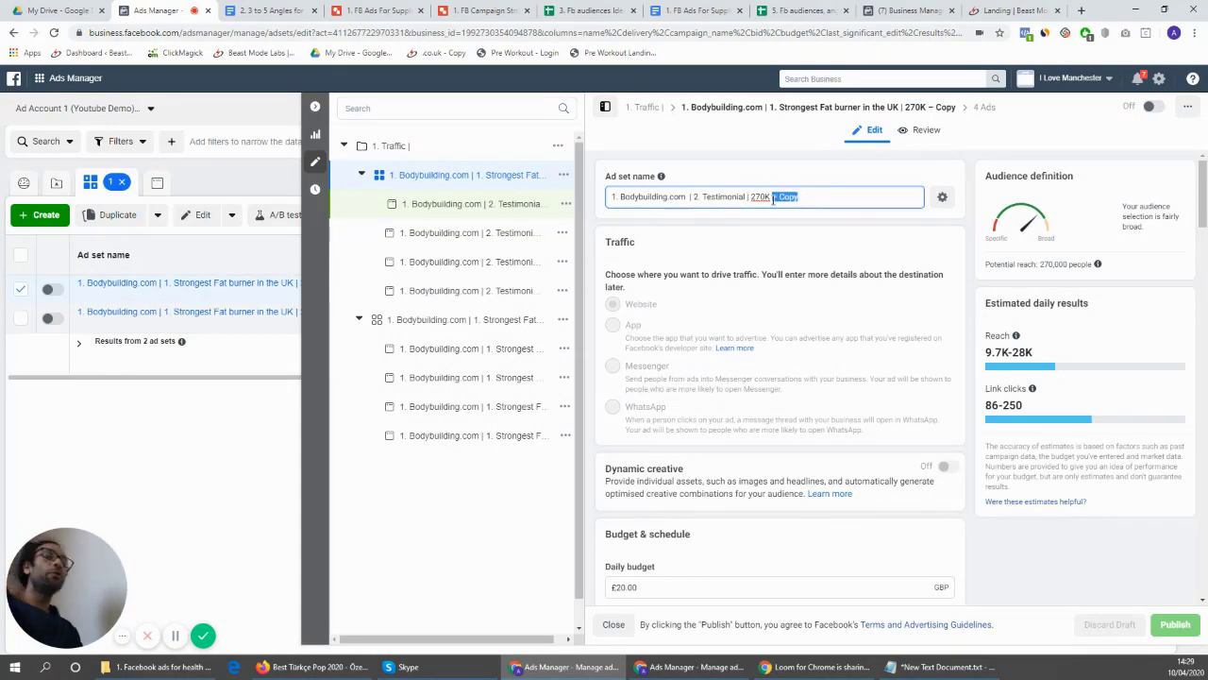
{"action": "key", "text": "BackSpace"}
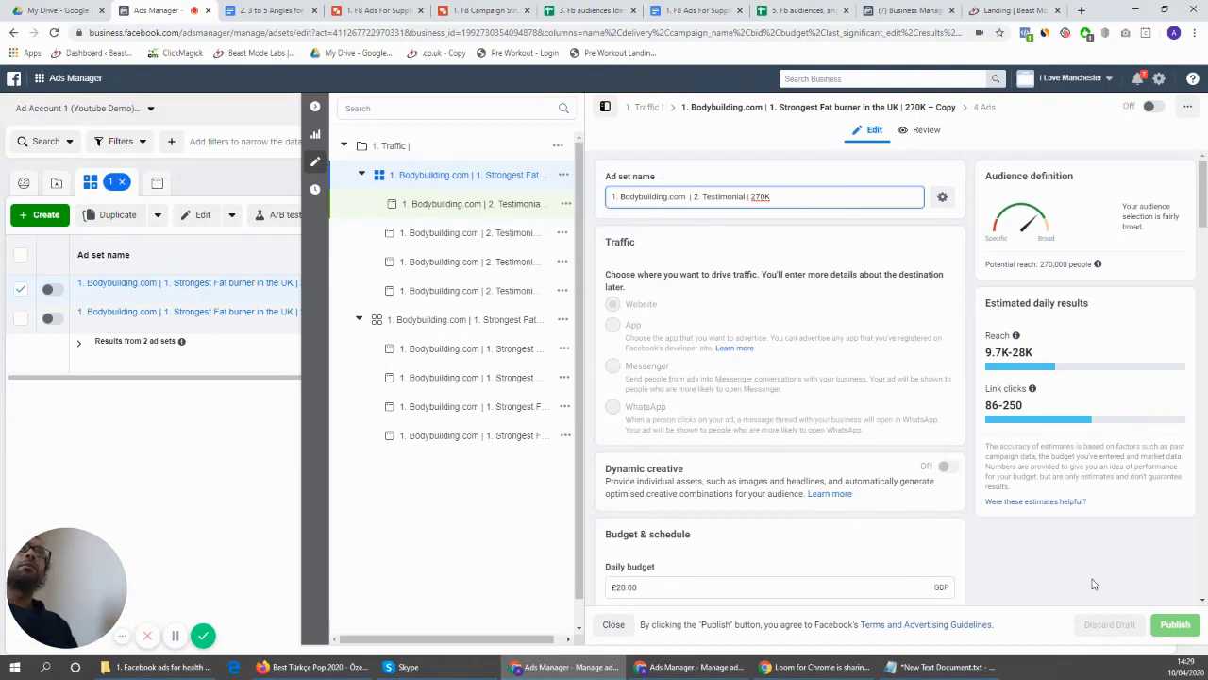
{"action": "left_click", "coordinate": [1057, 196]}
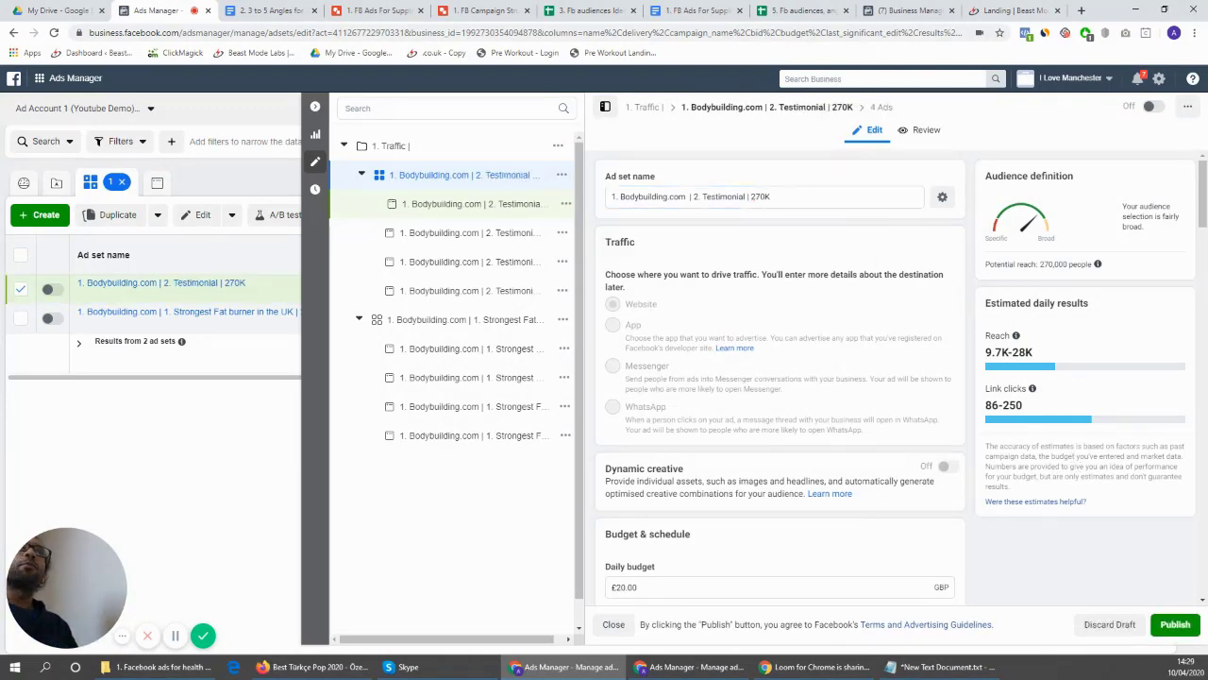
{"action": "left_click", "coordinate": [1179, 626]}
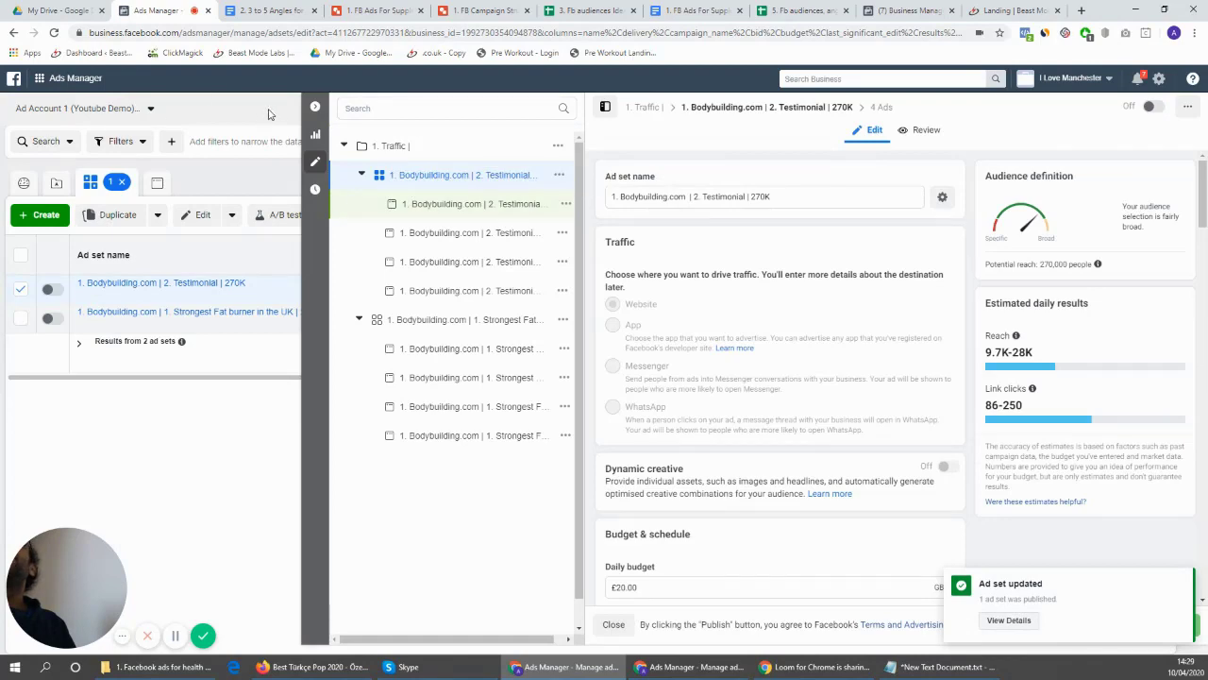
Close the editing pane, review the draft items and publish the remaining Future of fatloss testimonial ad
{"action": "left_click", "coordinate": [316, 108]}
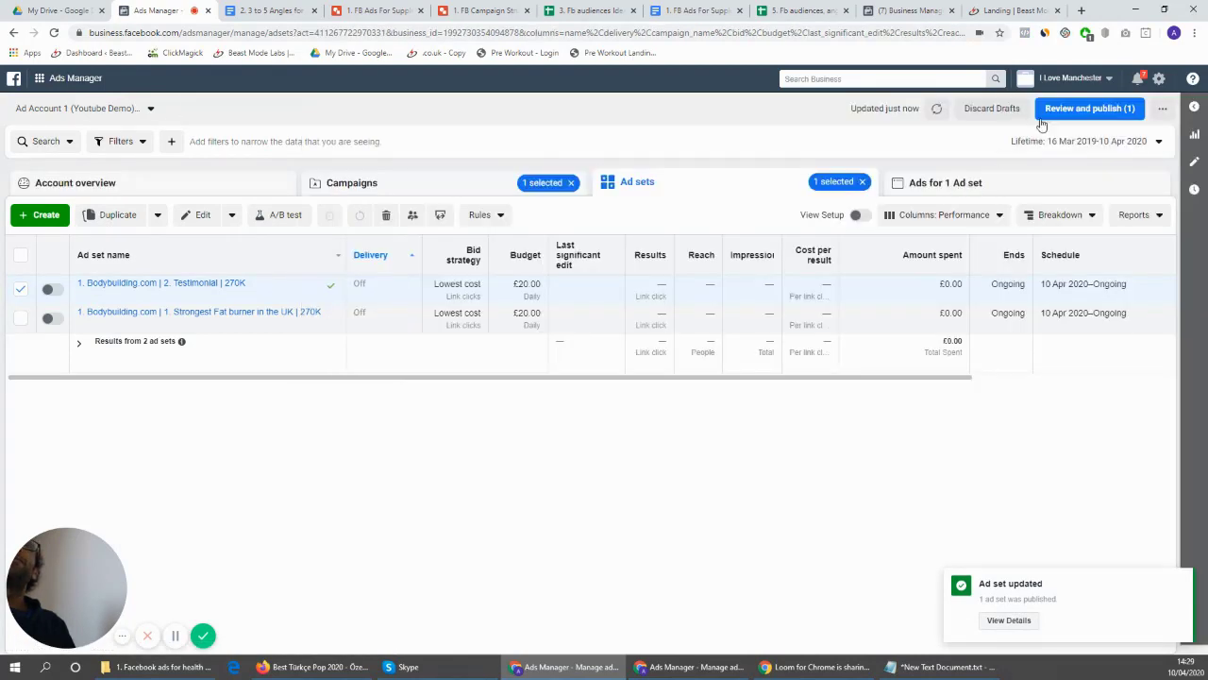
{"action": "left_click", "coordinate": [1112, 110]}
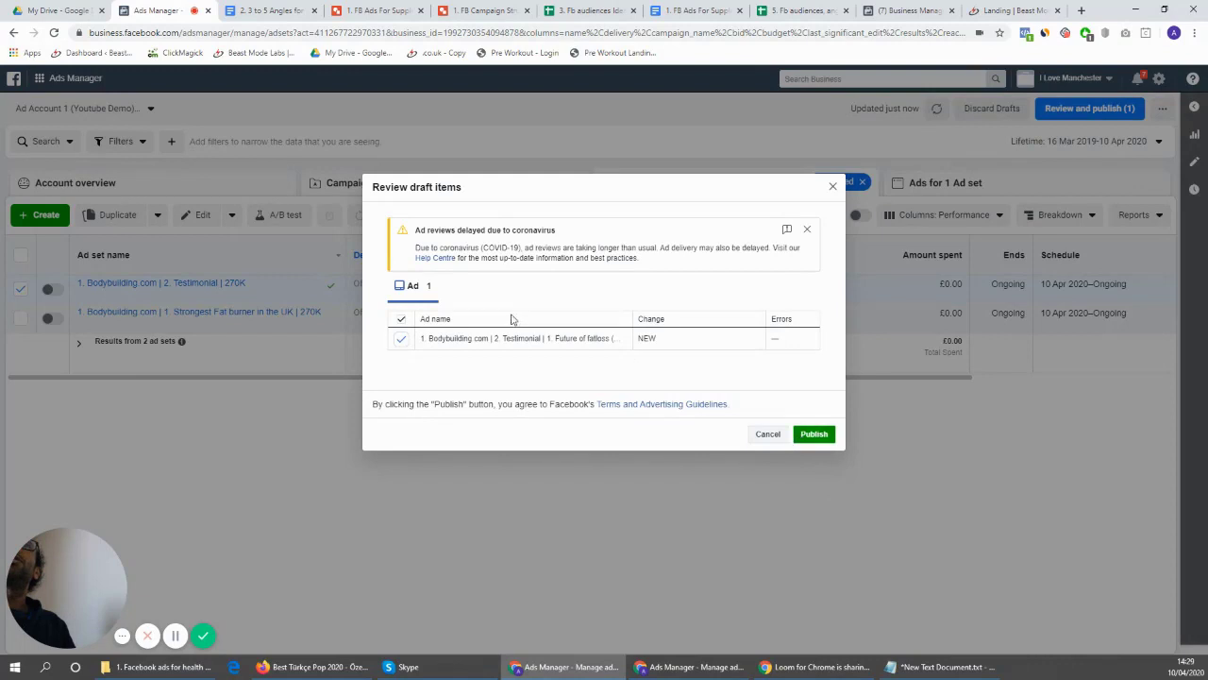
{"action": "left_click", "coordinate": [808, 436]}
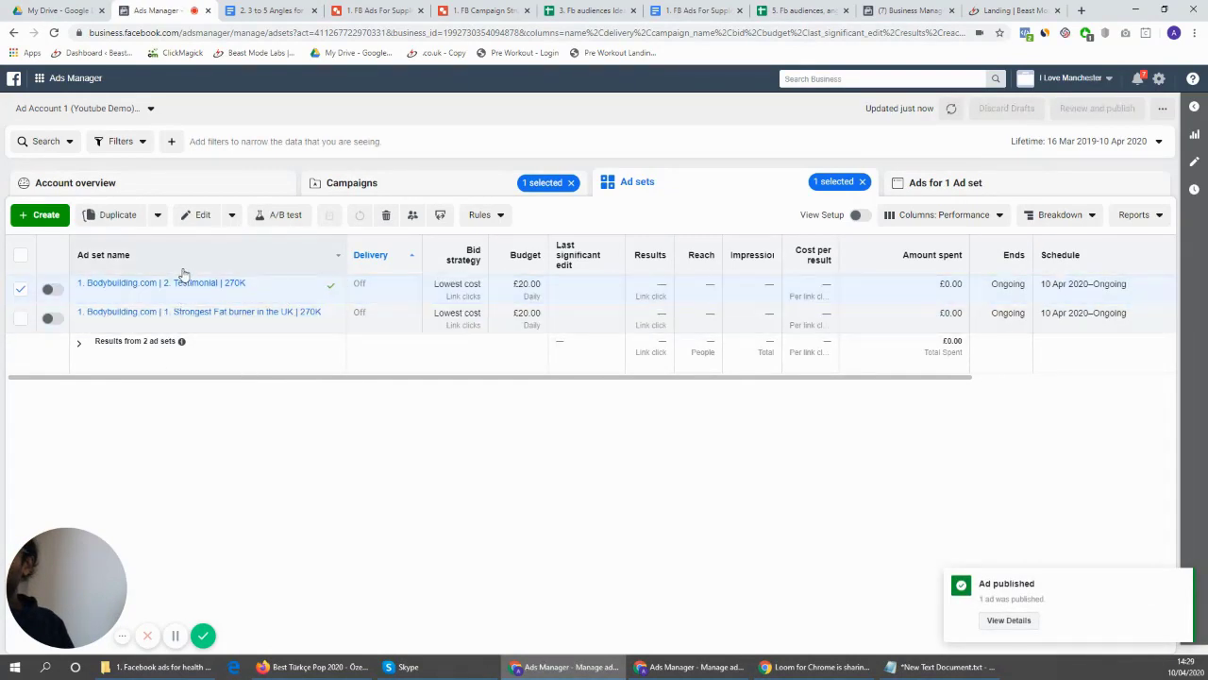
Widen the Ad name column in the Testimonial ad set's ads list and the Ad set name column in the ad sets list
{"action": "left_click", "coordinate": [184, 284]}
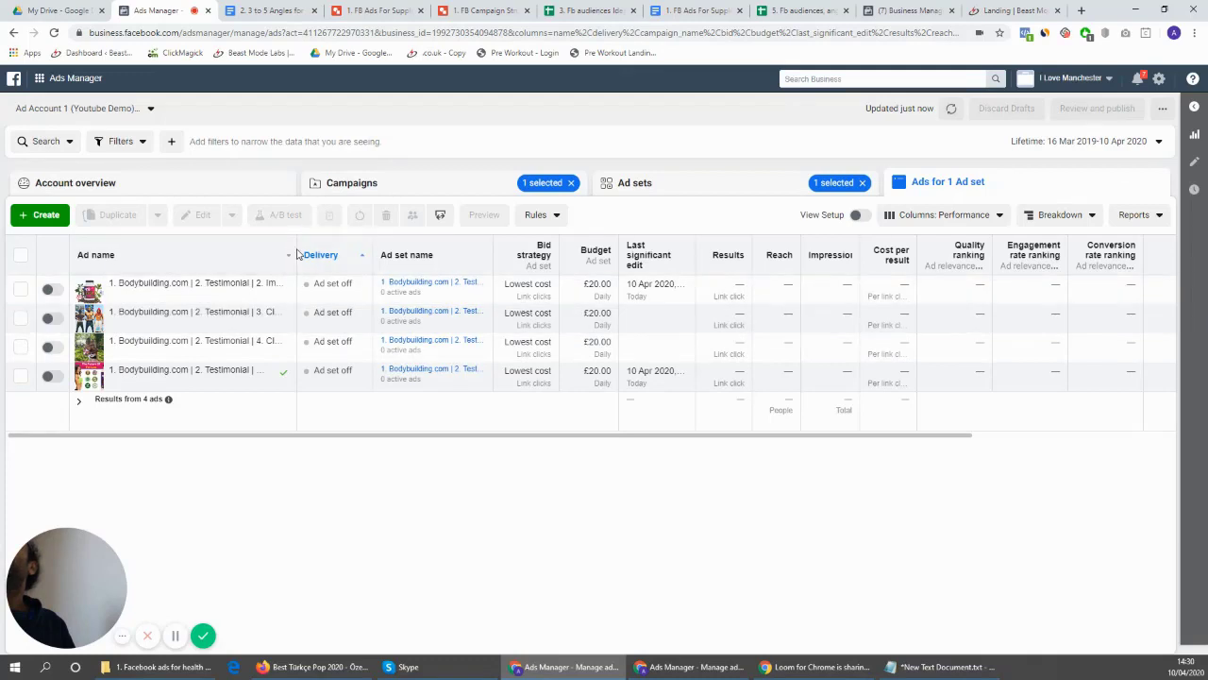
{"action": "left_click_drag", "start_coordinate": [294, 247], "coordinate": [488, 249]}
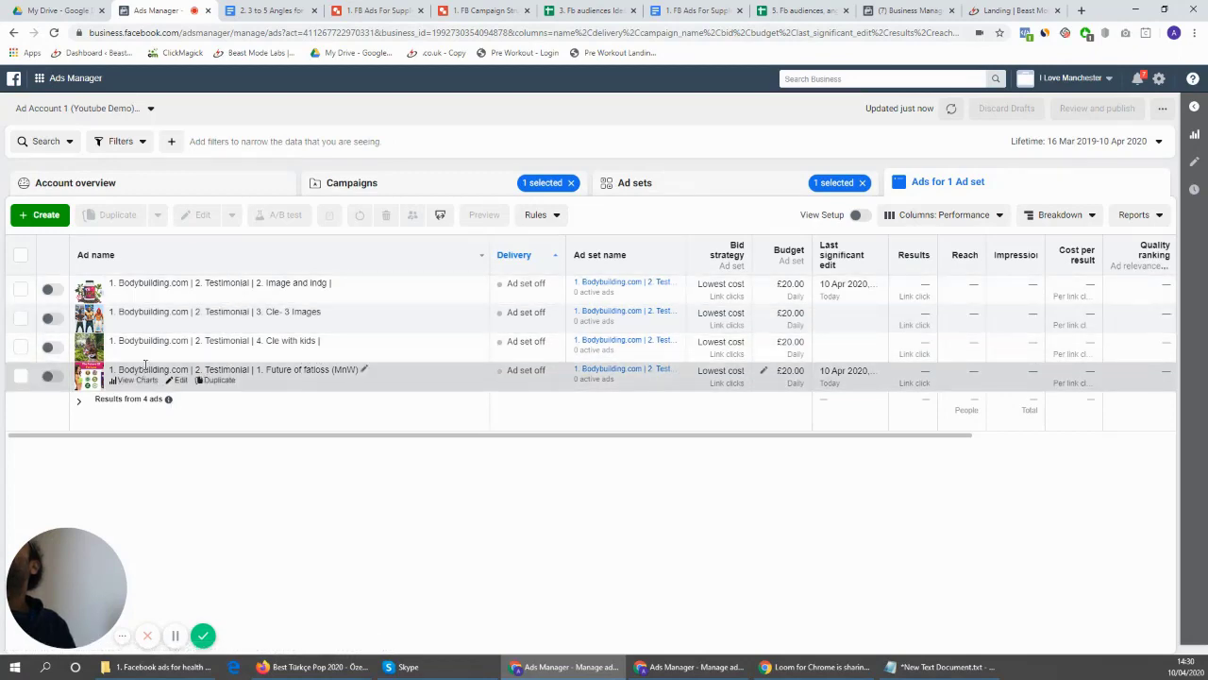
{"action": "left_click", "coordinate": [658, 183]}
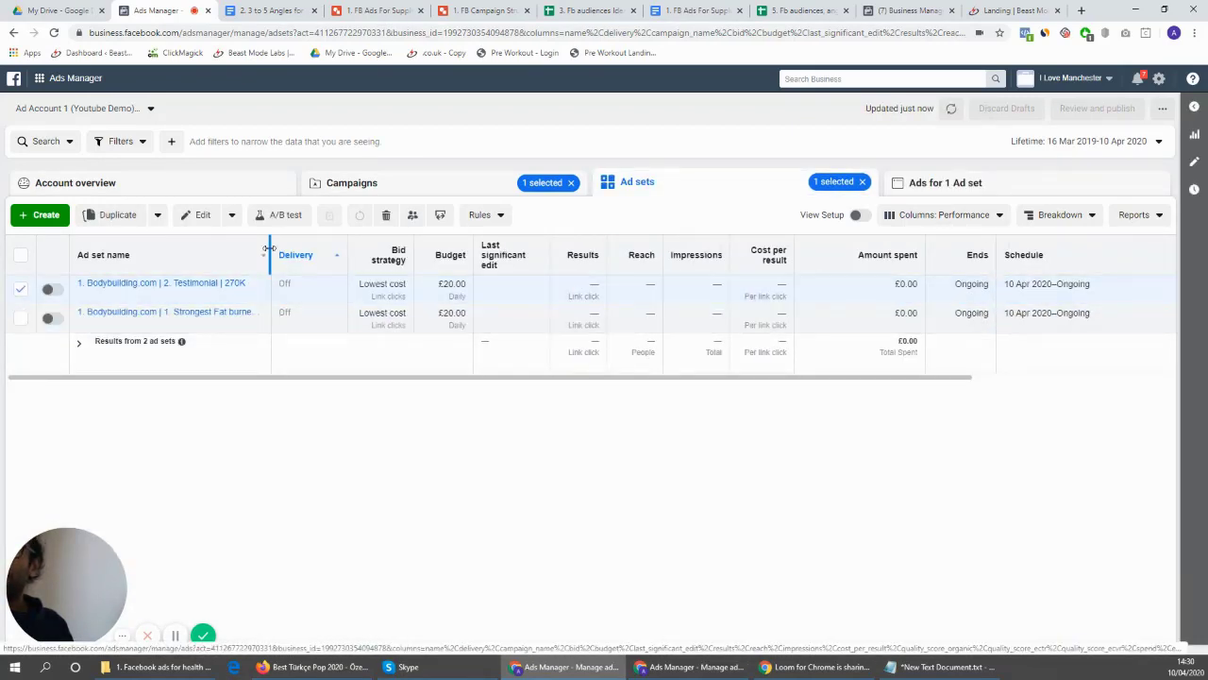
{"action": "left_click_drag", "start_coordinate": [269, 247], "coordinate": [428, 248]}
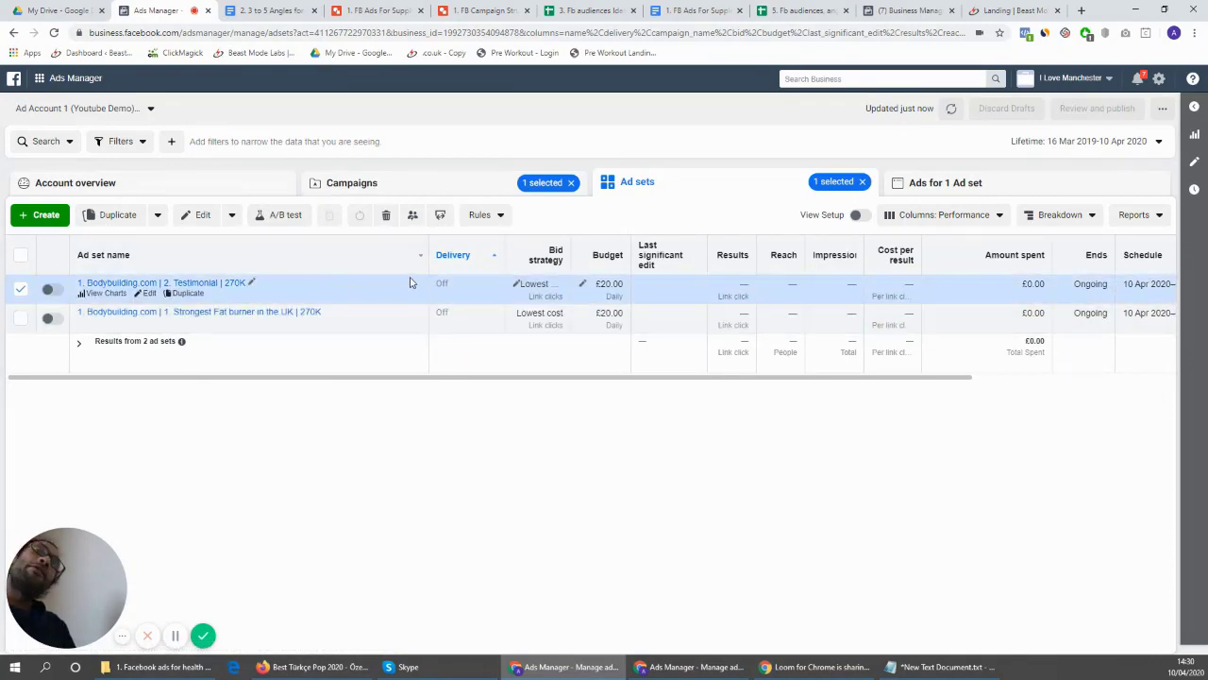
Check the campaign structure drawing and duplicate only the "1. Bodybuilding.com | 1. Strongest Fat burner in the UK | 270K" ad set once within its original campaign
{"action": "left_click", "coordinate": [314, 11]}
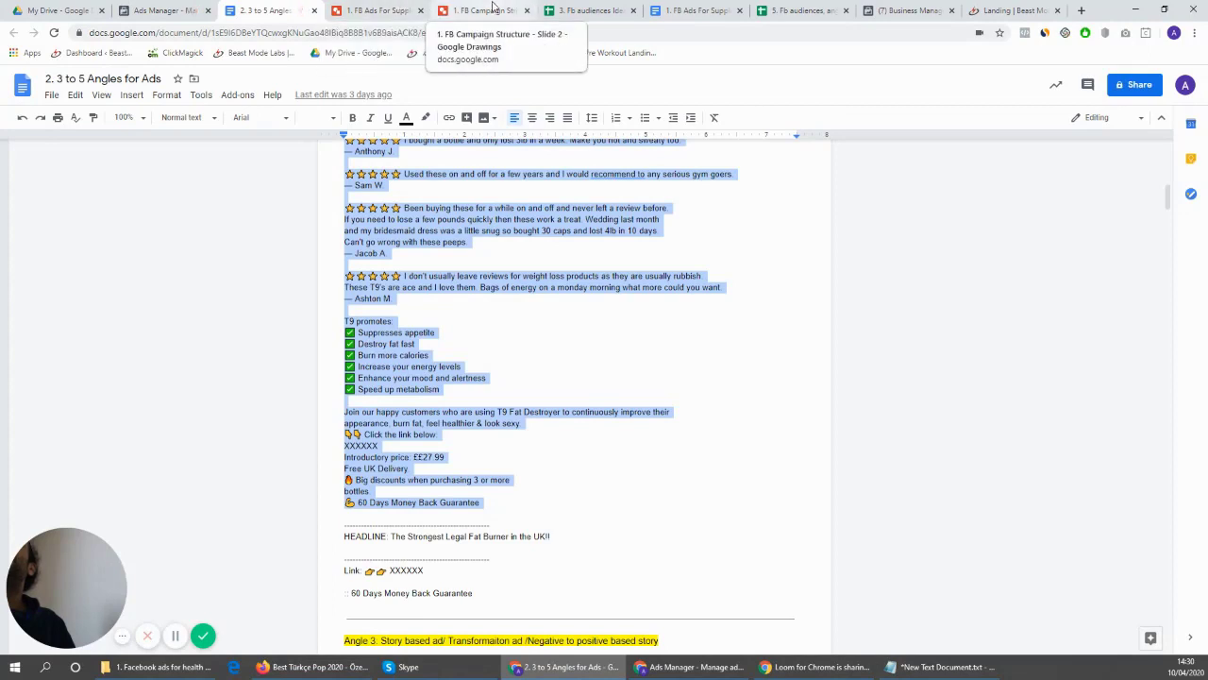
{"action": "left_click", "coordinate": [160, 9]}
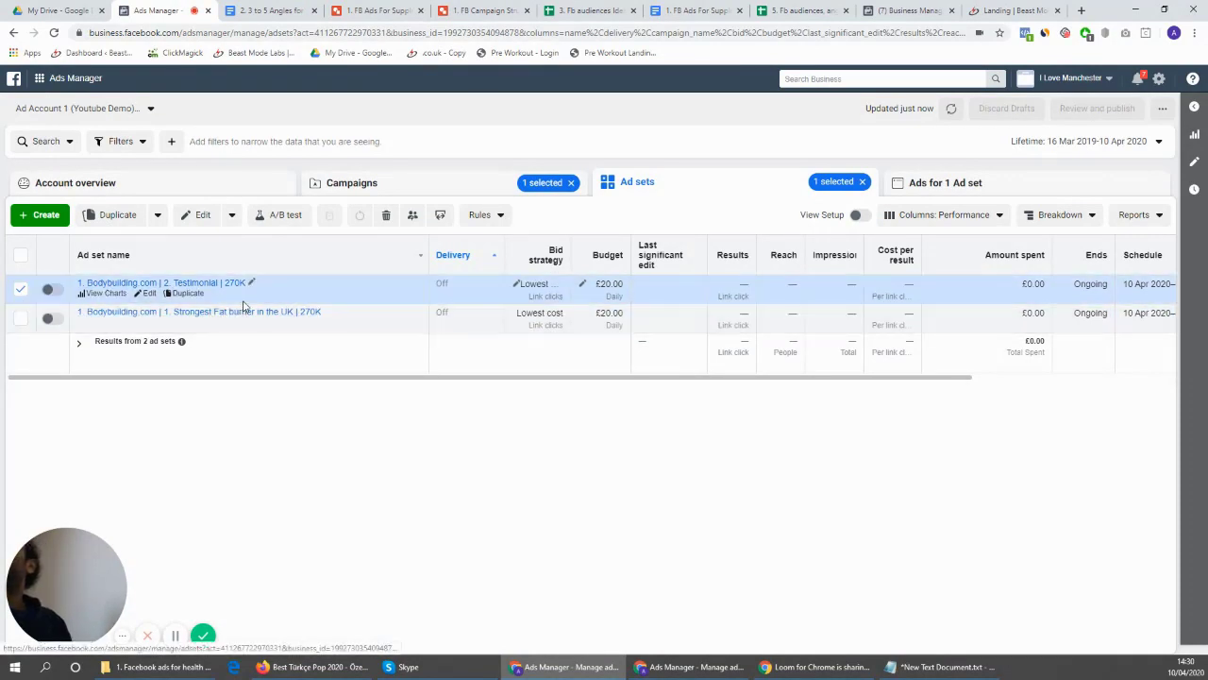
{"action": "left_click", "coordinate": [19, 290]}
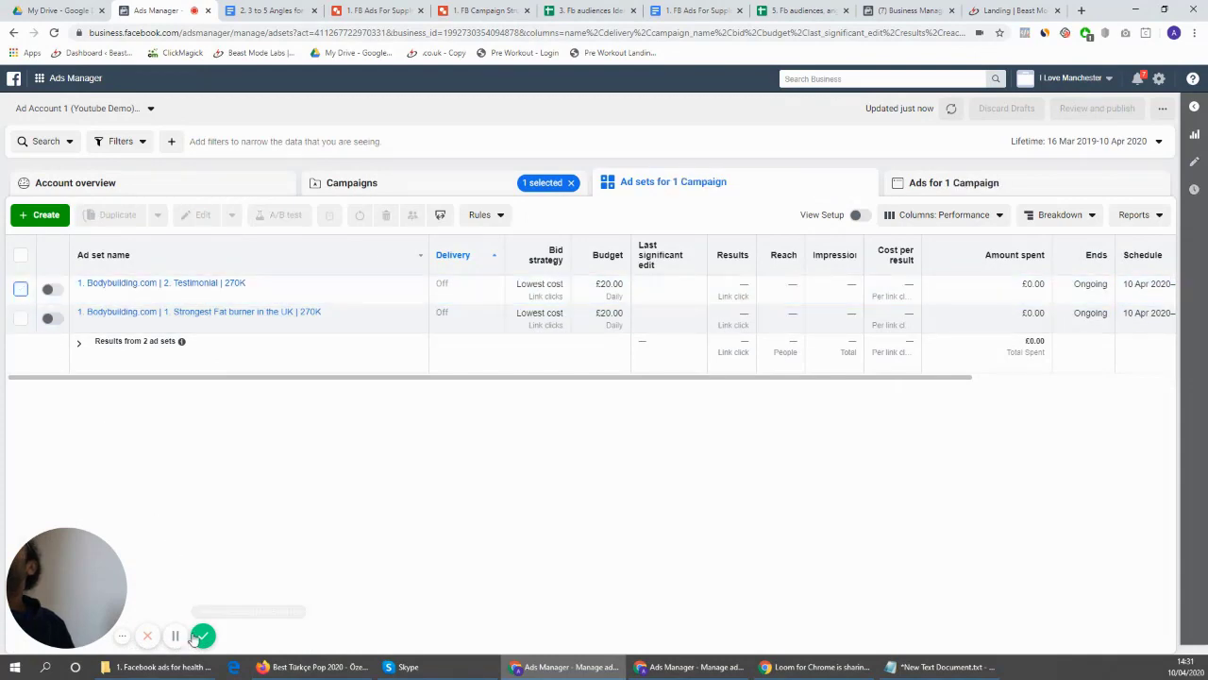
{"action": "left_click", "coordinate": [486, 10]}
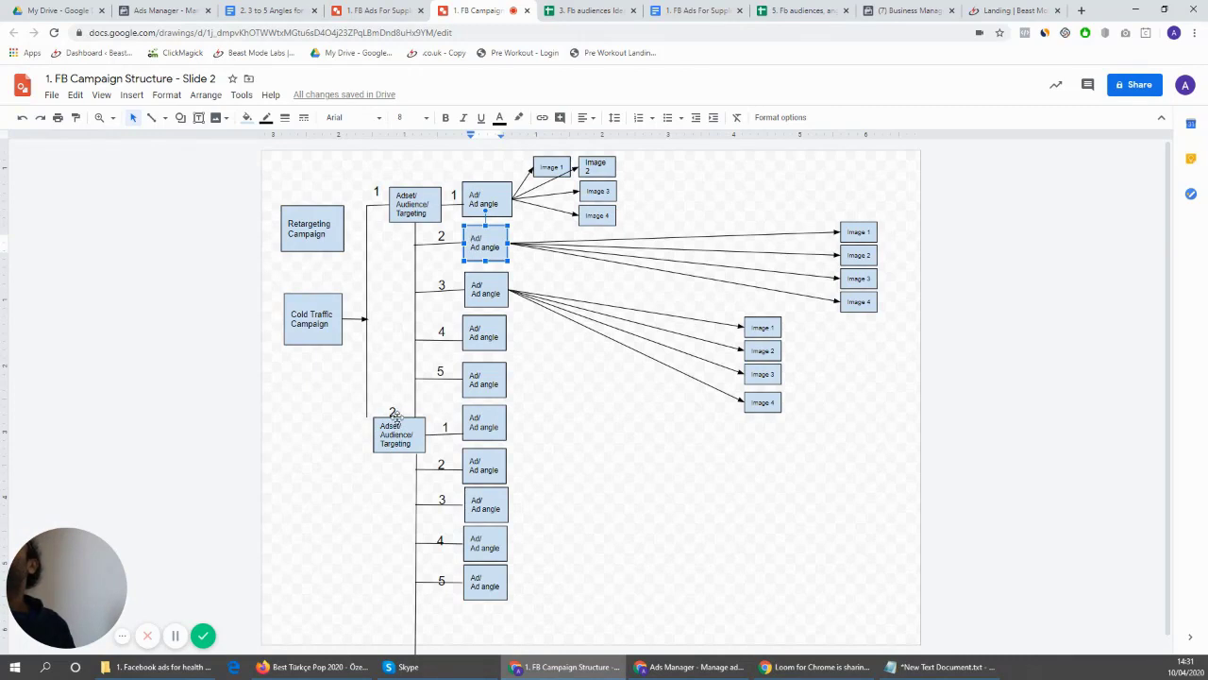
{"action": "left_click", "coordinate": [157, 10]}
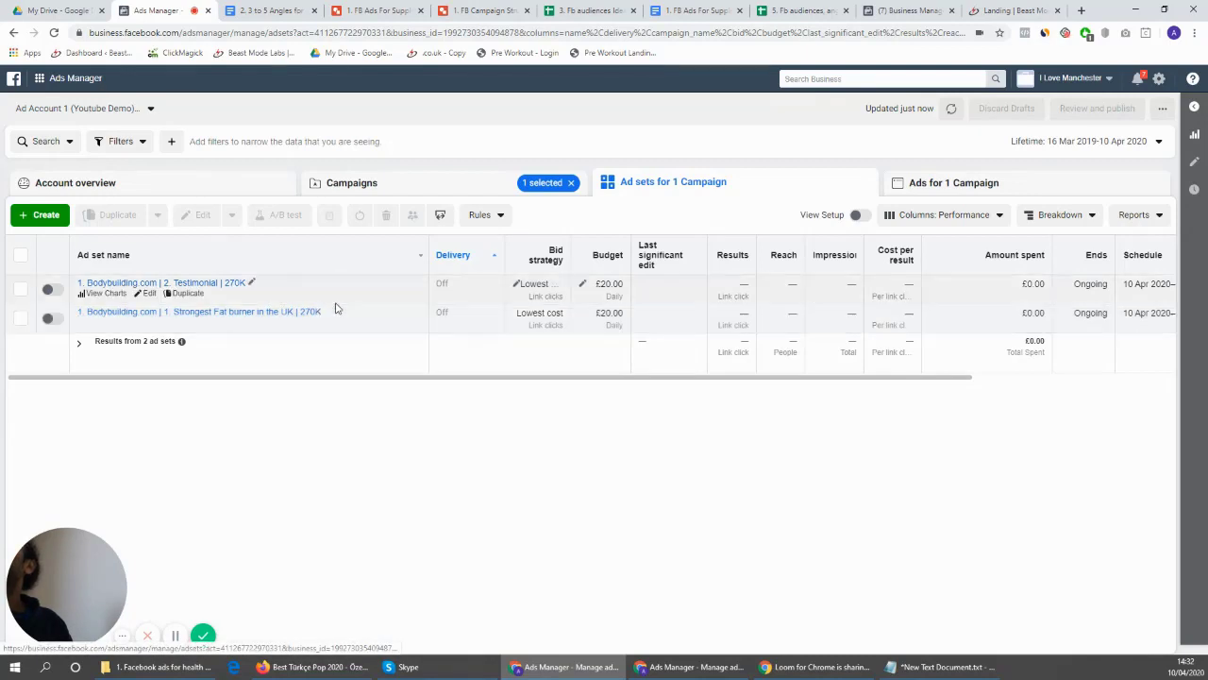
{"action": "left_click", "coordinate": [22, 319]}
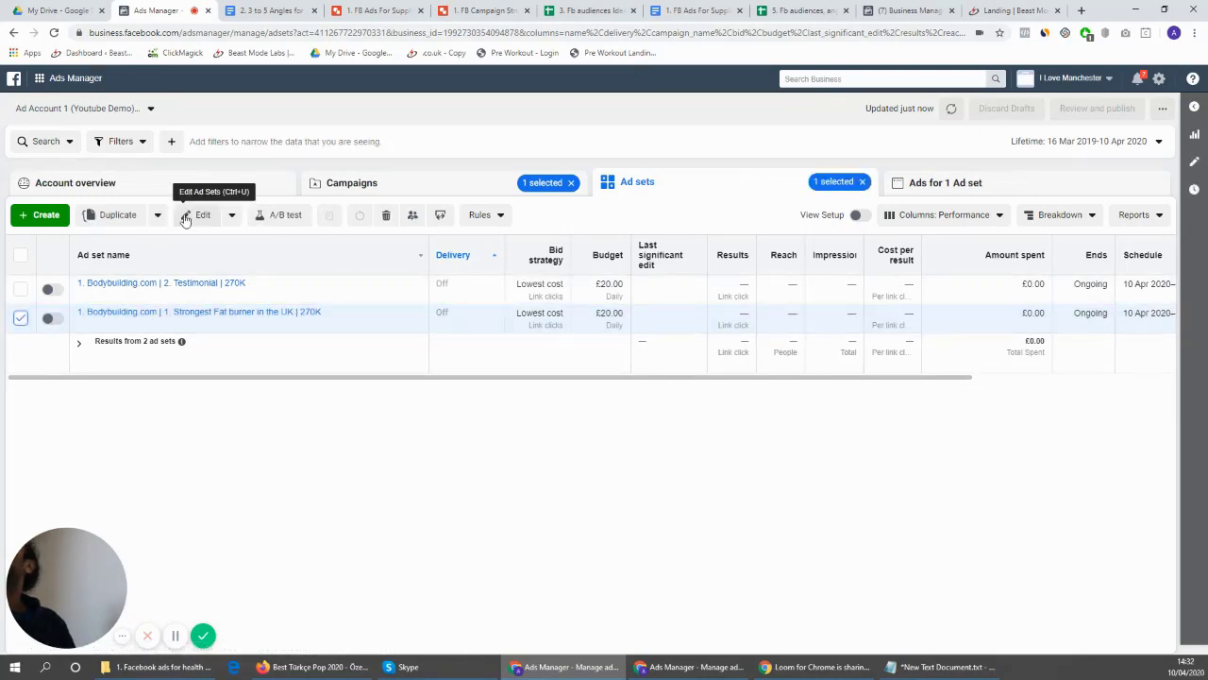
{"action": "left_click", "coordinate": [114, 216]}
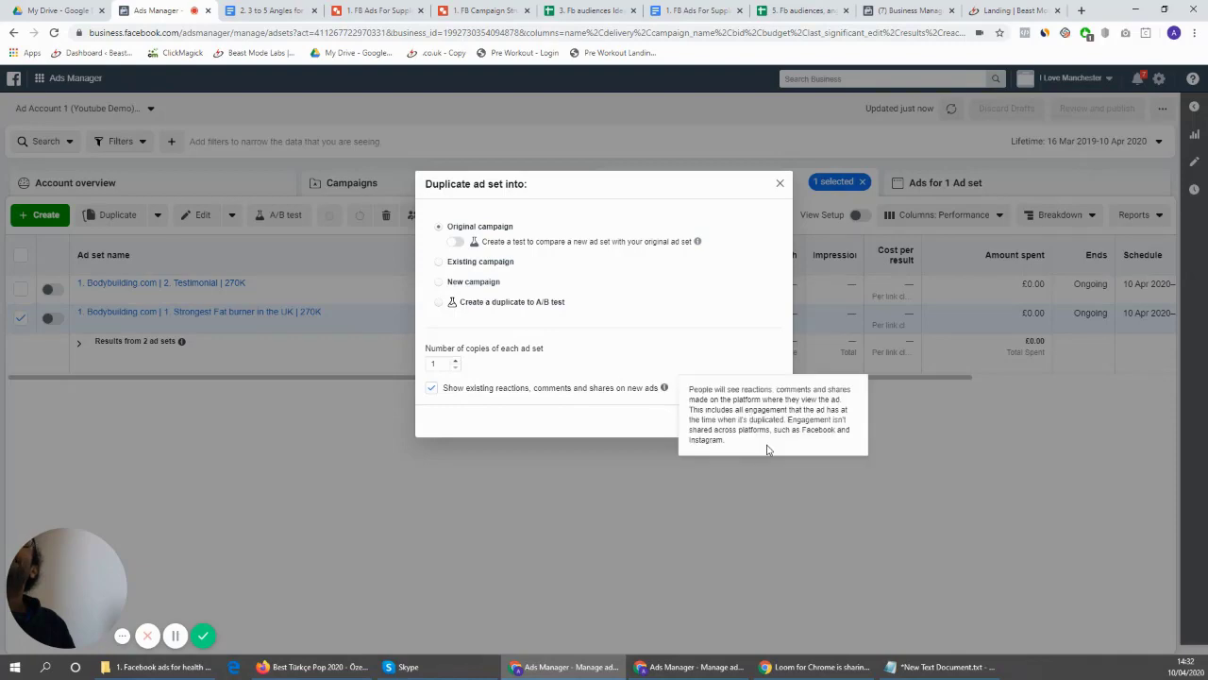
{"action": "left_click", "coordinate": [760, 423]}
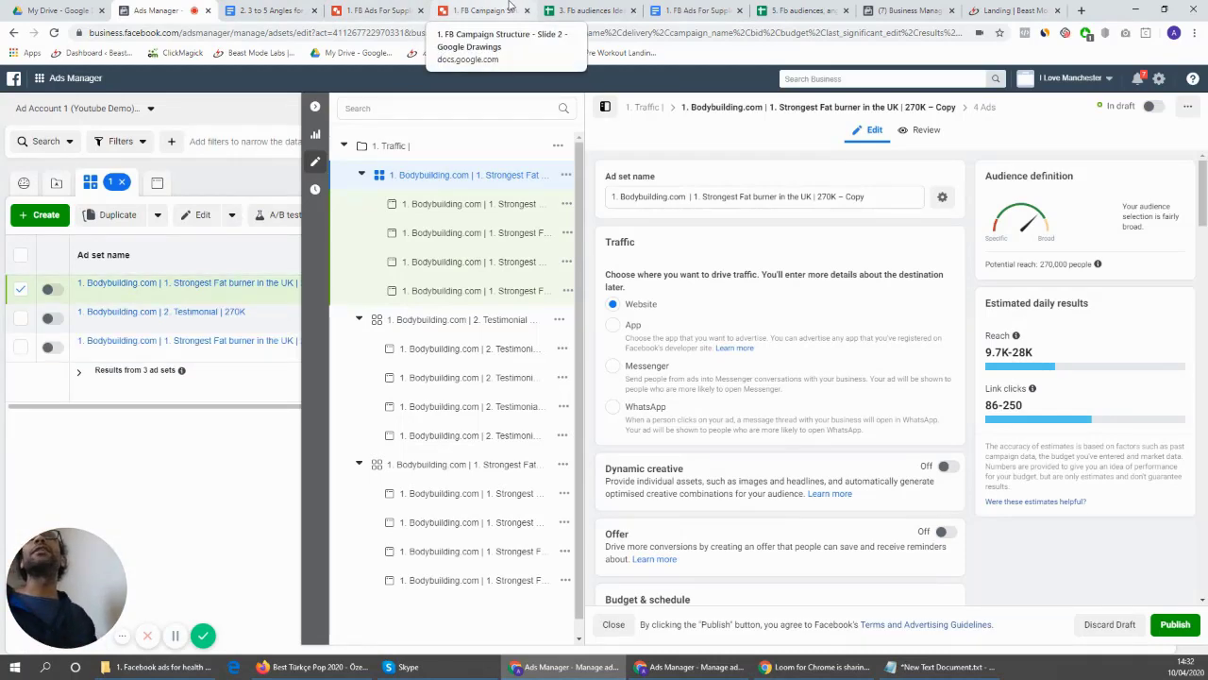
Consult the Fb audiences sheet and replace "1. Bodybuilding.com" in the copied ad set's name with "2. WeightWatchers"
{"action": "left_click", "coordinate": [590, 11]}
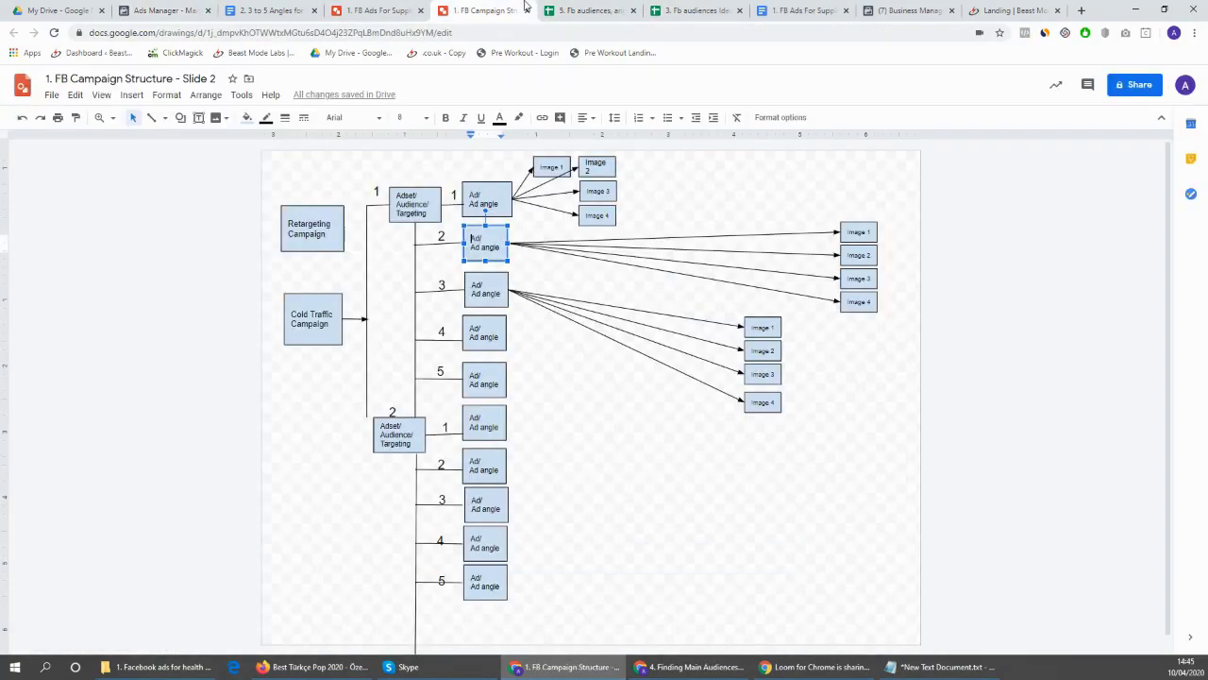
{"action": "left_click", "coordinate": [589, 10]}
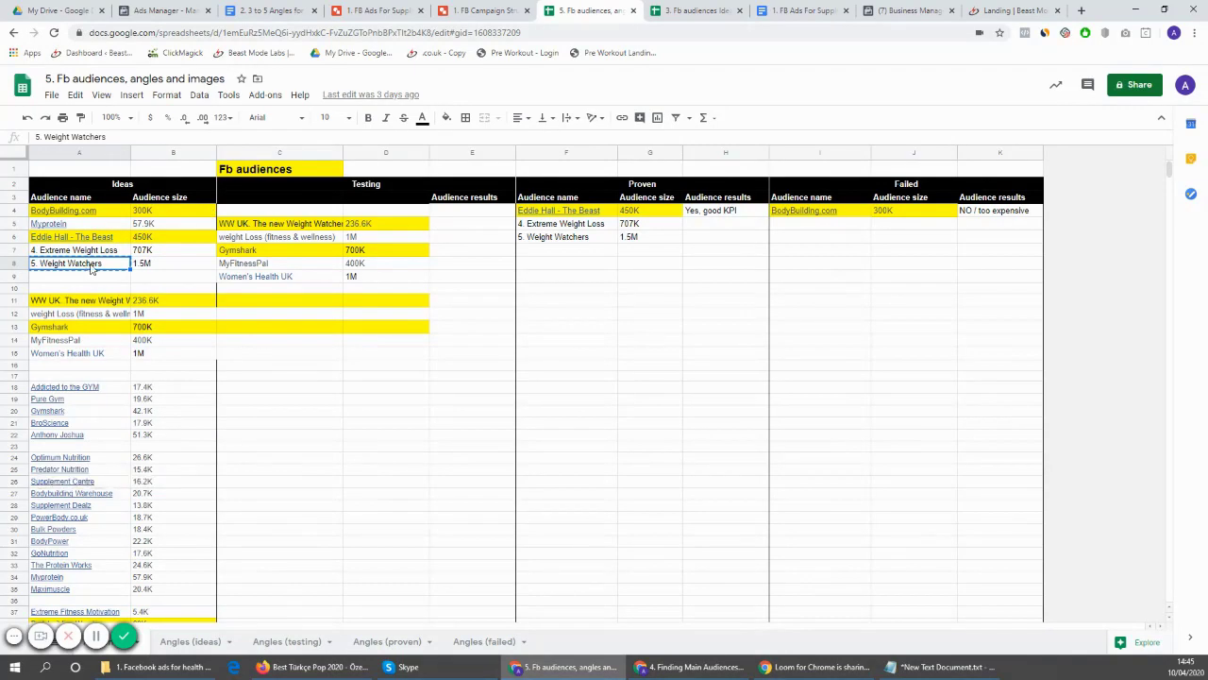
{"action": "left_click", "coordinate": [160, 11]}
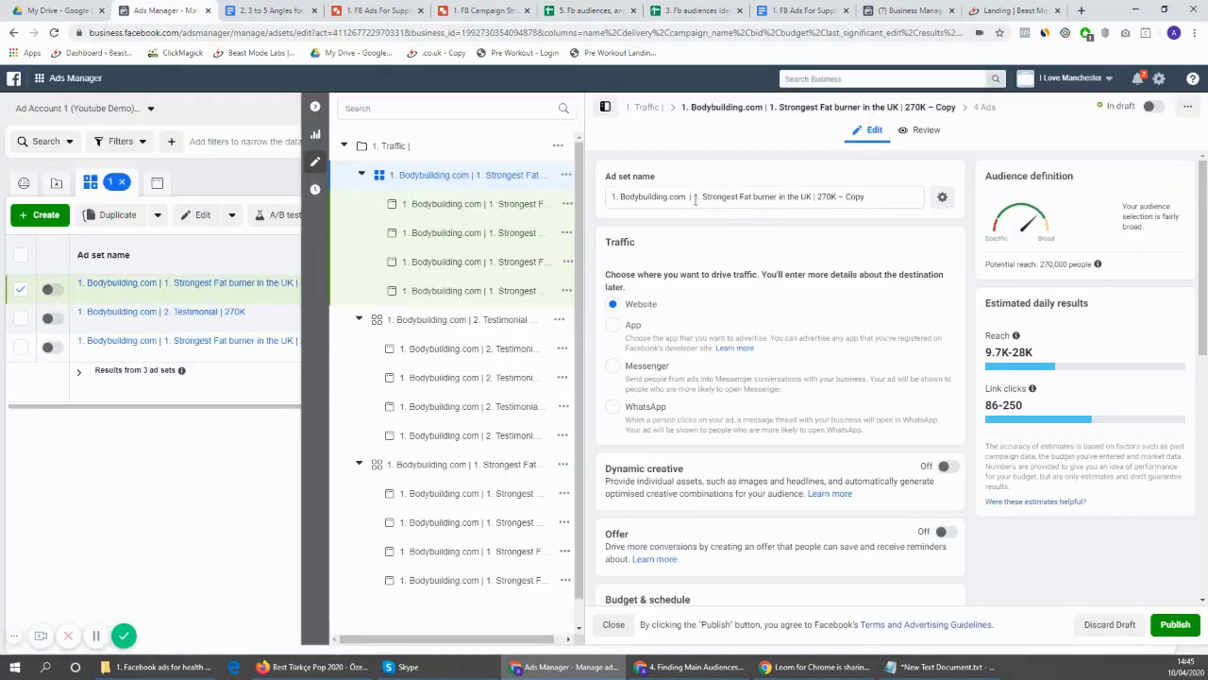
{"action": "left_click_drag", "start_coordinate": [690, 196], "coordinate": [610, 197]}
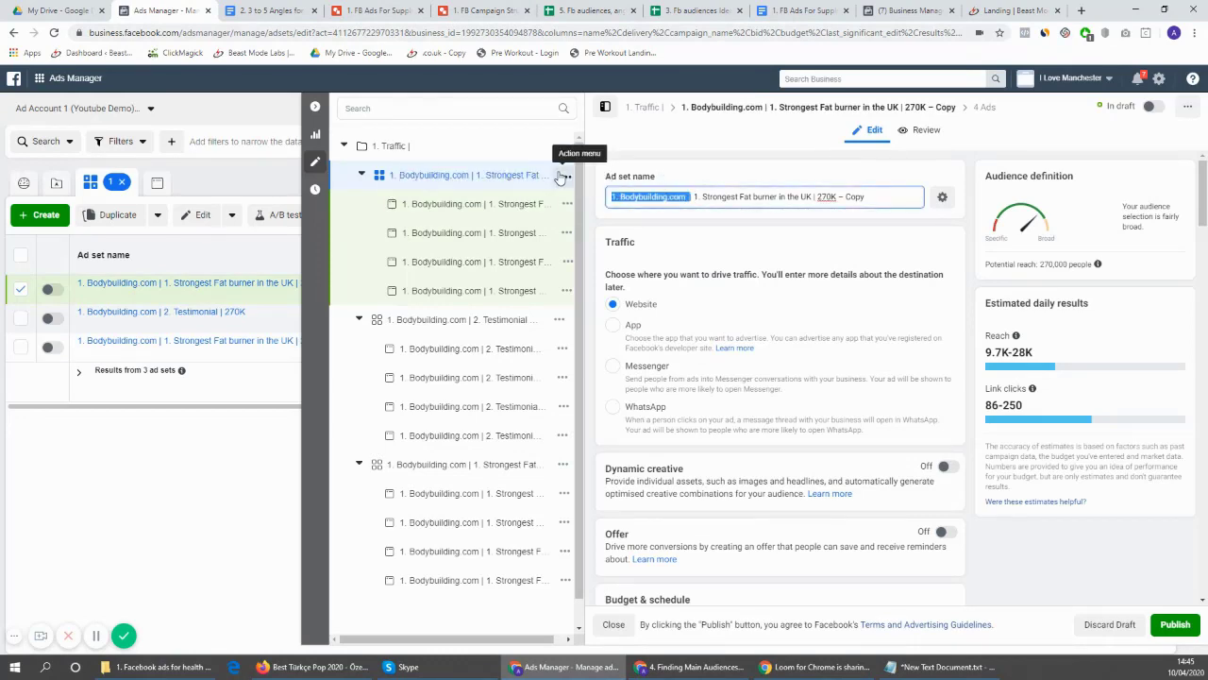
{"action": "type", "text": "2"}
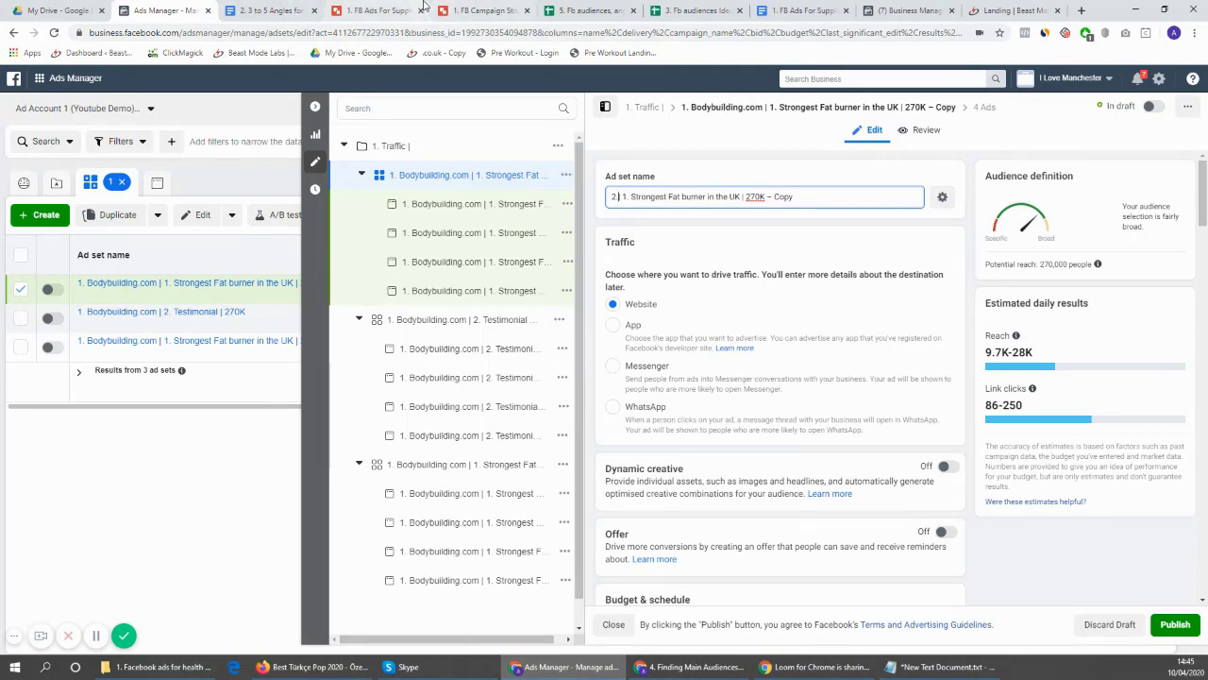
{"action": "left_click", "coordinate": [378, 11]}
{"action": "left_click", "coordinate": [165, 11]}
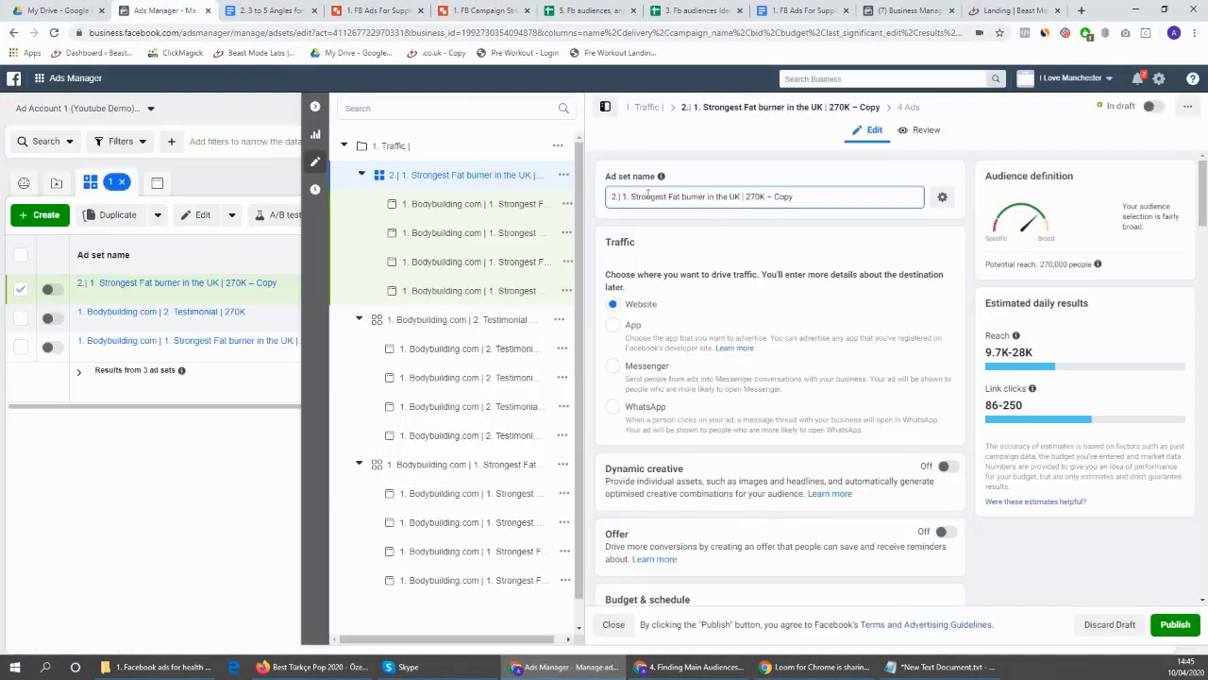
{"action": "mouse_move", "coordinate": [658, 181]}
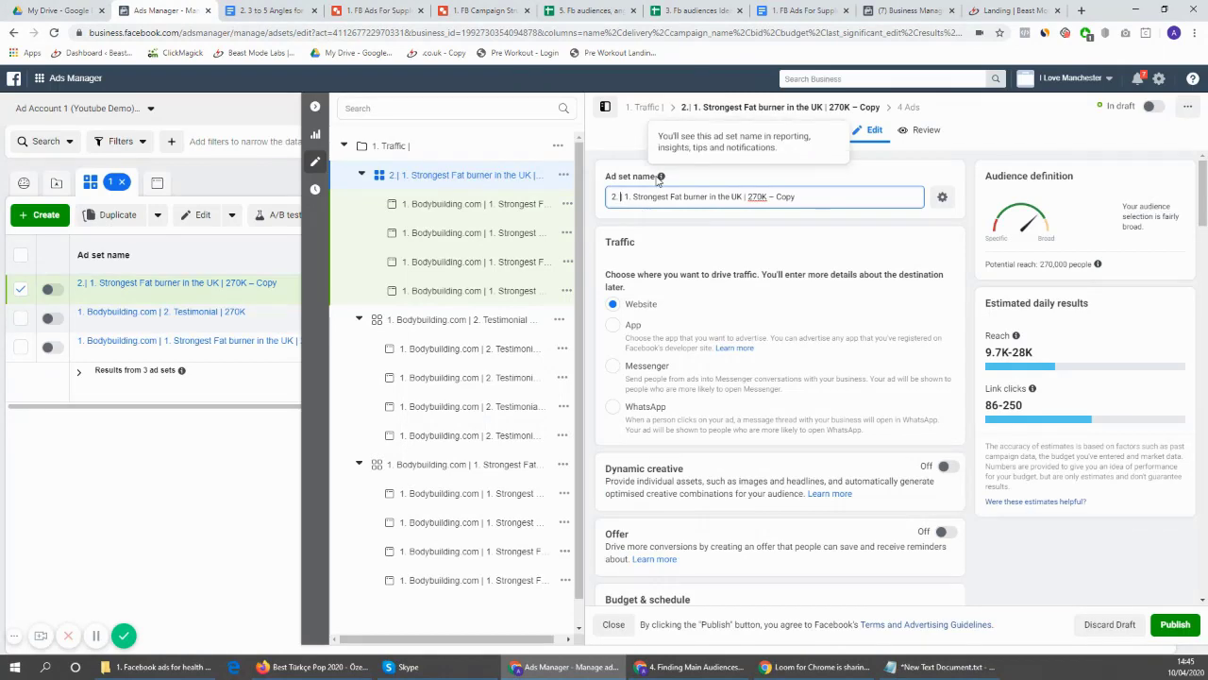
{"action": "type", "text": "WeightWatchers"}
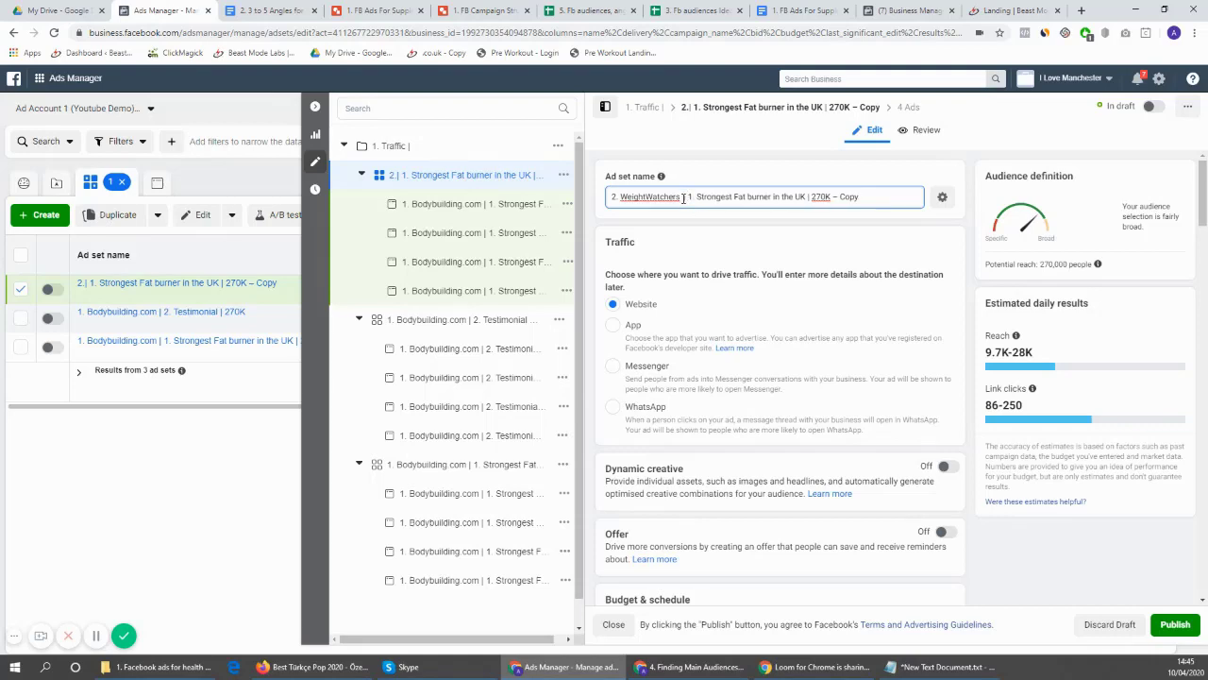
Copy "2. WeightWatchers" from the ad set name into the Notepad notes below "2. MyProtein" and return to Ads Manager
{"action": "left_click_drag", "start_coordinate": [684, 198], "coordinate": [588, 212]}
{"action": "key", "text": "ctrl+c"}
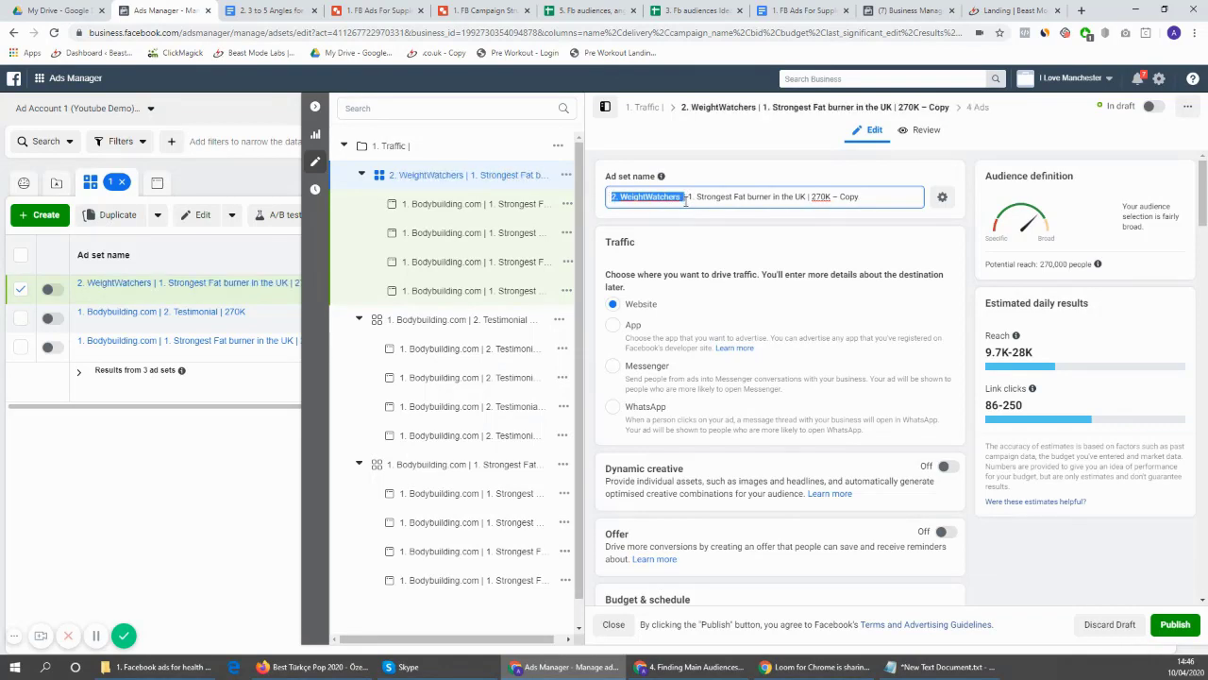
{"action": "left_click", "coordinate": [941, 666]}
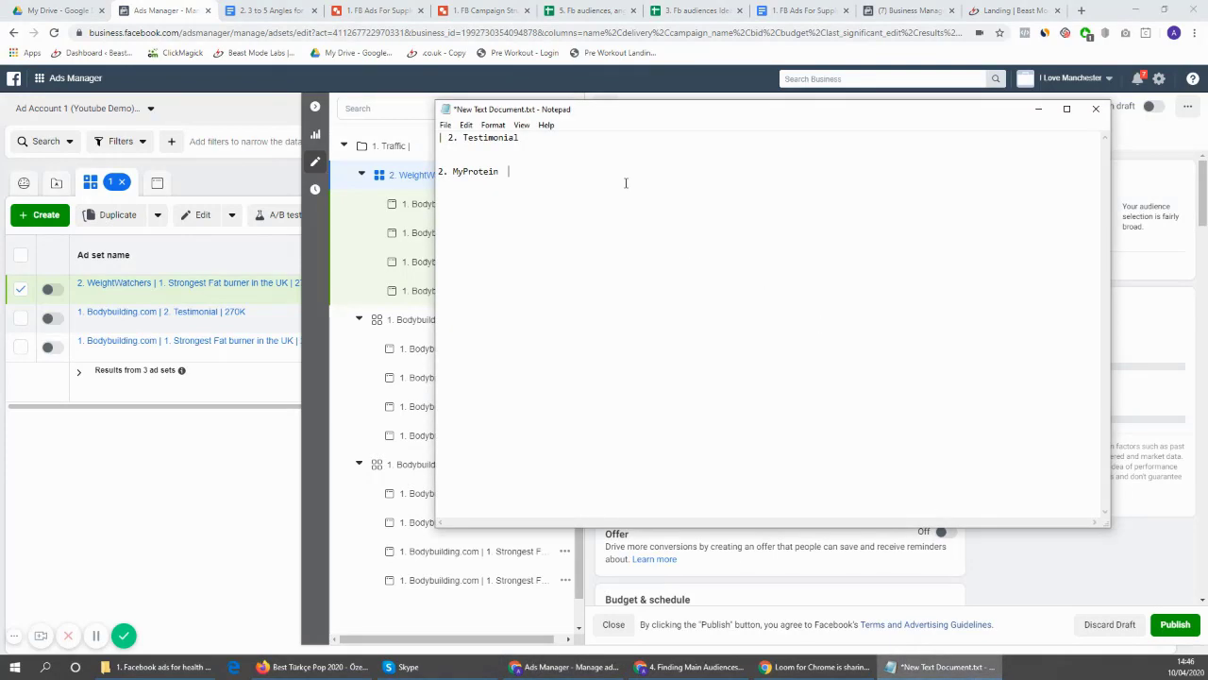
{"action": "key", "text": "ctrl+v"}
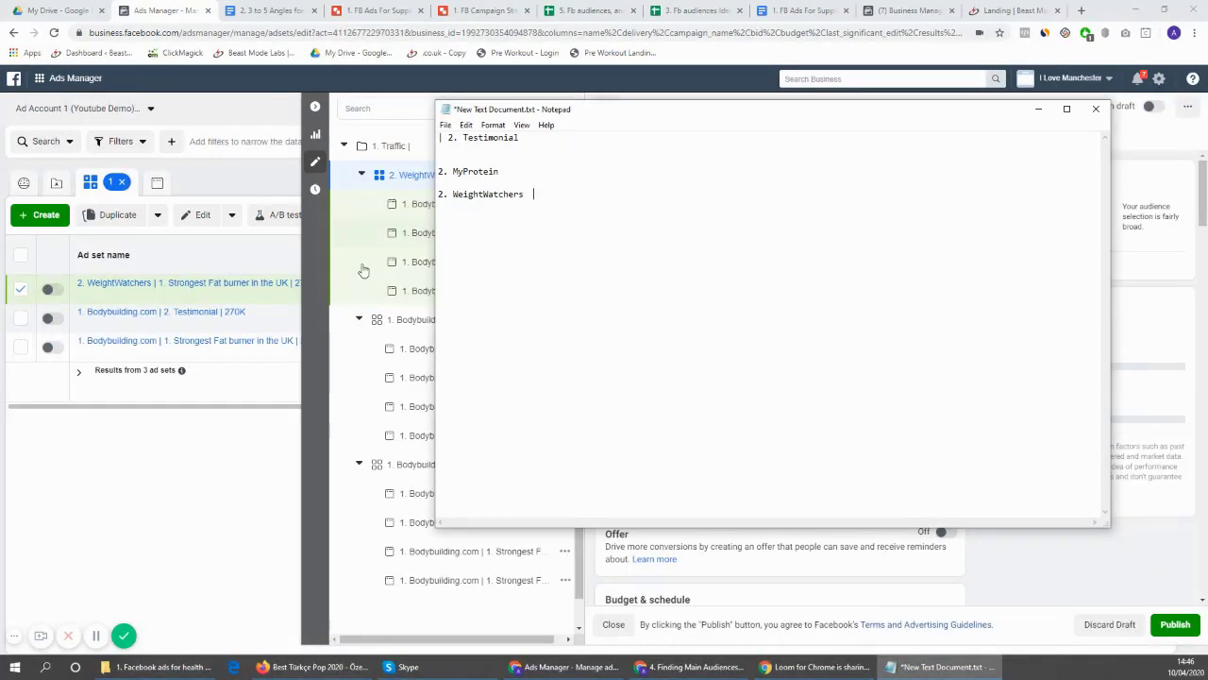
{"action": "left_click", "coordinate": [314, 306]}
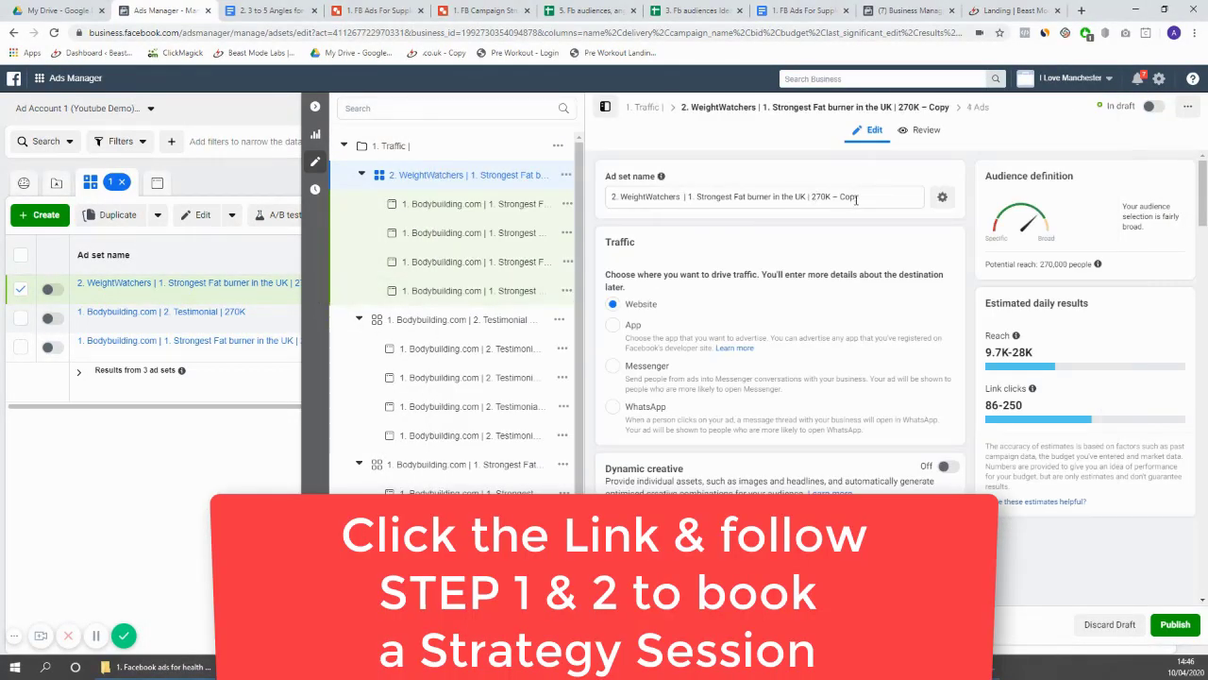
Replace the Bodybuilding.com interest in the WeightWatchers ad set's detailed targeting with the Weight Watchers interest
{"action": "scroll", "coordinate": [836, 291], "scroll_direction": "down", "scroll_amount": 15}
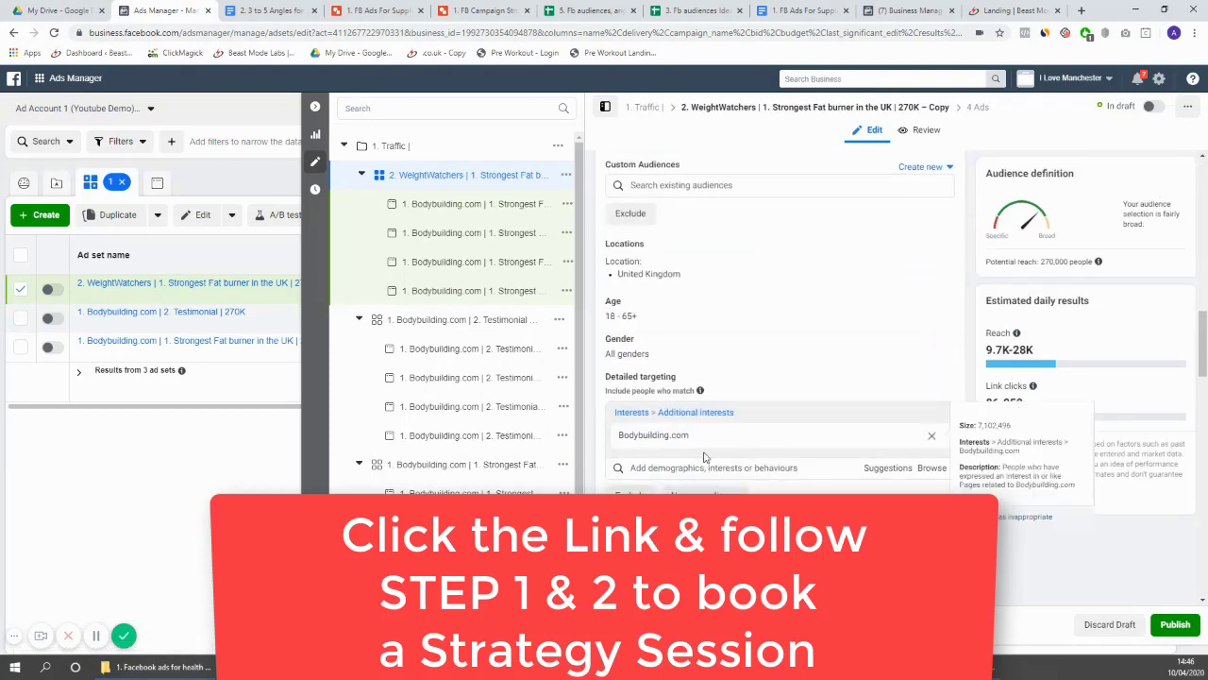
{"action": "left_click", "coordinate": [937, 435]}
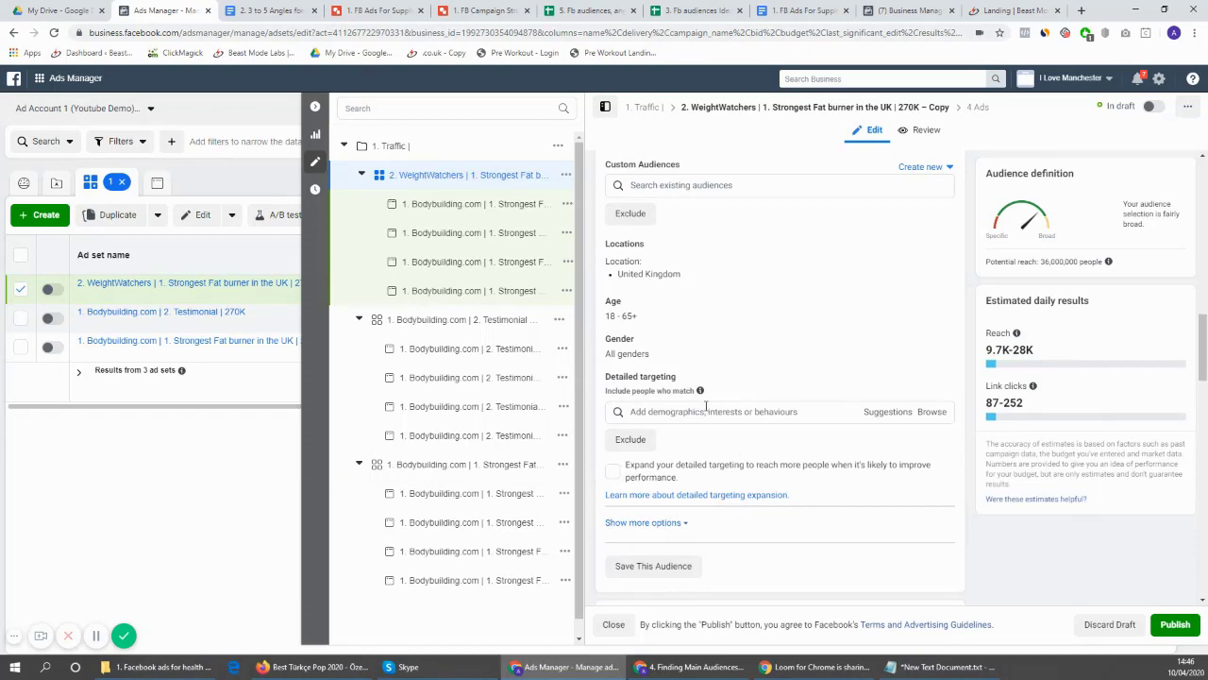
{"action": "left_click", "coordinate": [711, 416]}
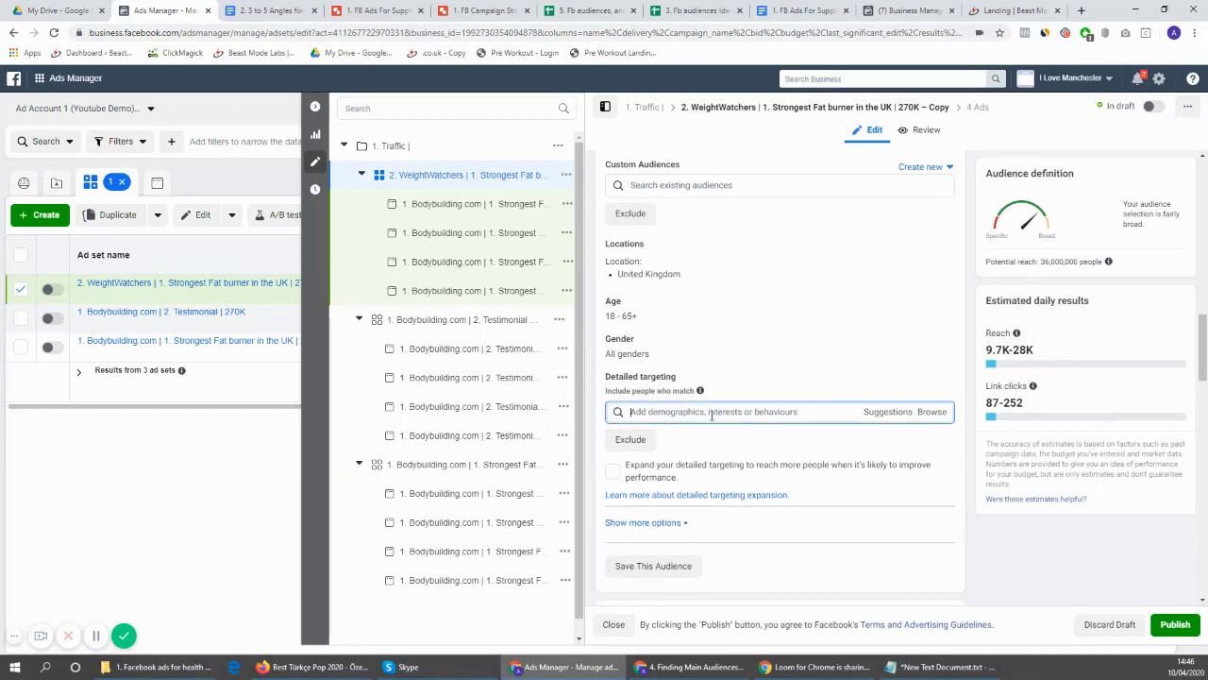
{"action": "key", "text": "ctrl+v"}
{"action": "triple_click", "coordinate": [641, 412]}
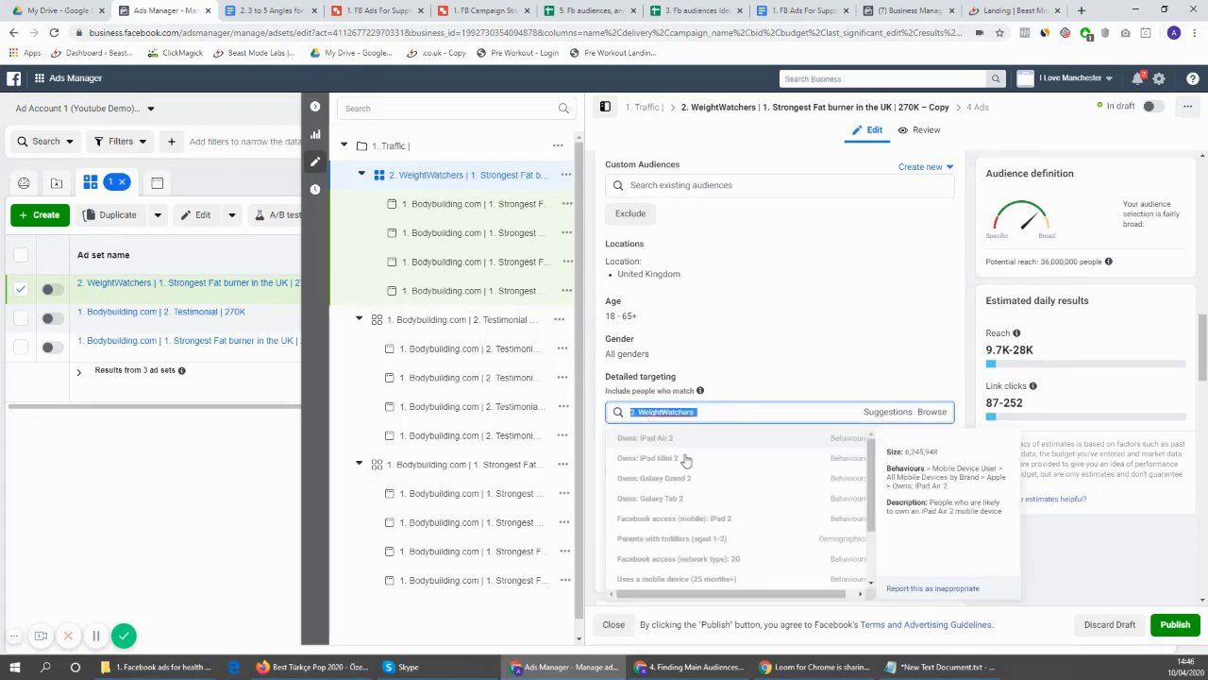
{"action": "key", "text": "Left"}
{"action": "key", "text": "Right"}
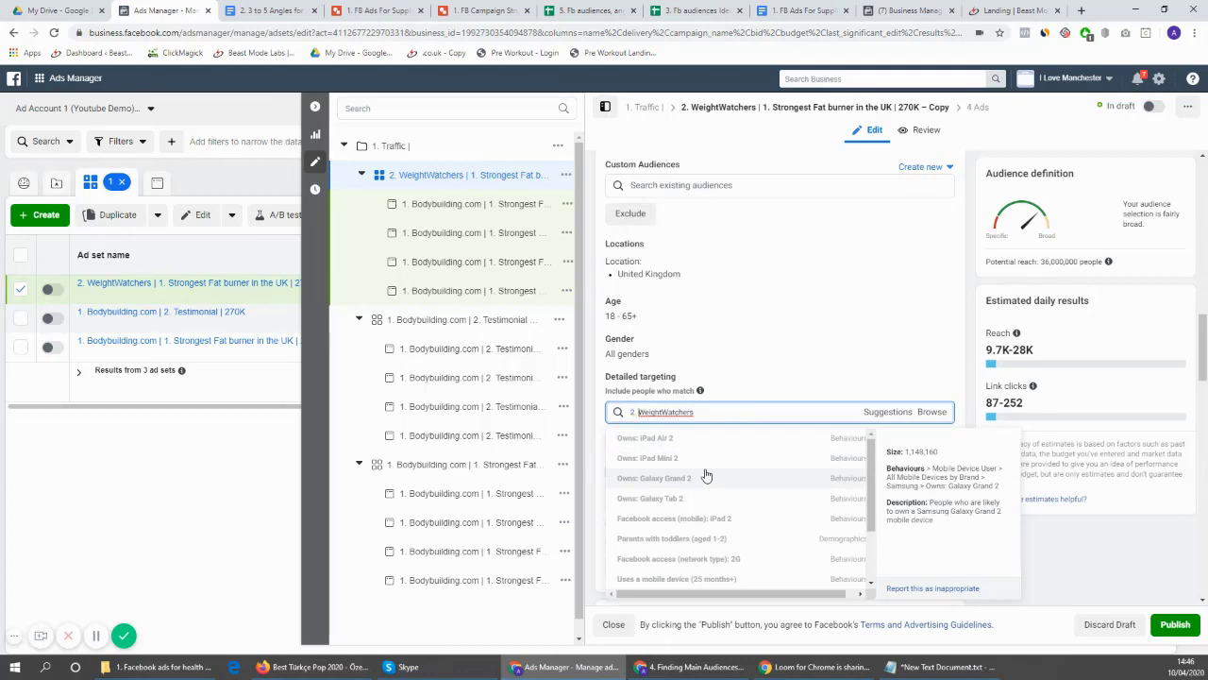
{"action": "key", "text": "BackSpace"}
{"action": "key", "text": "BackSpace"}
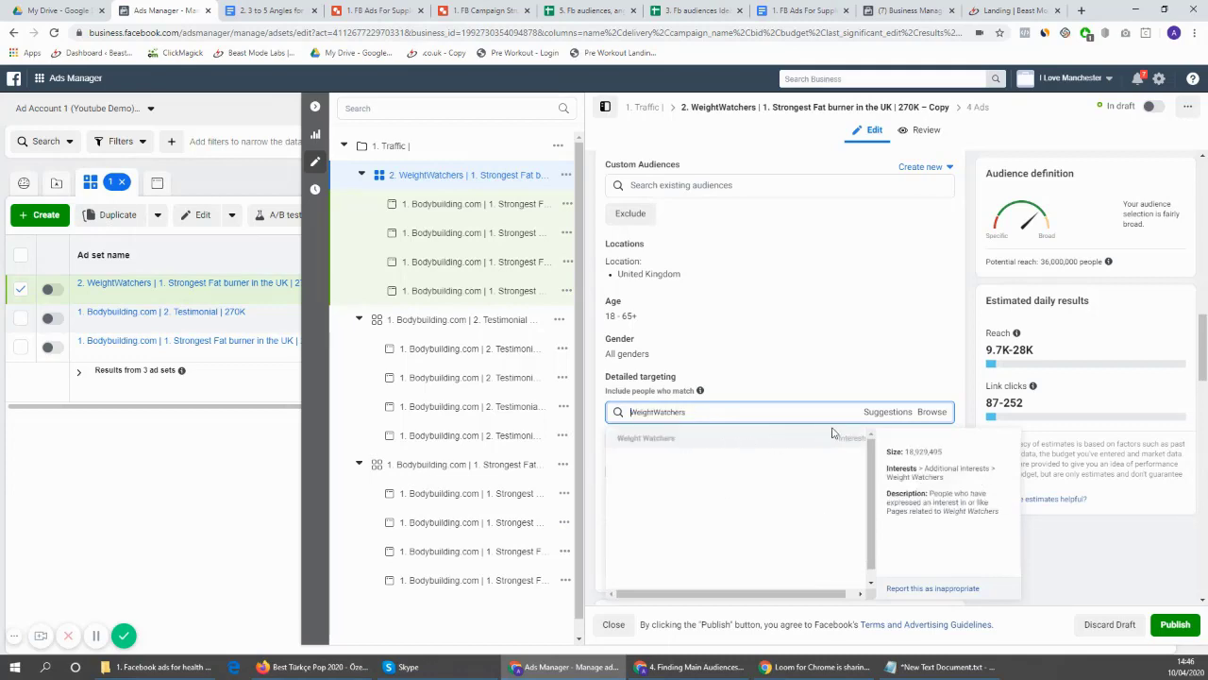
{"action": "left_click", "coordinate": [767, 445]}
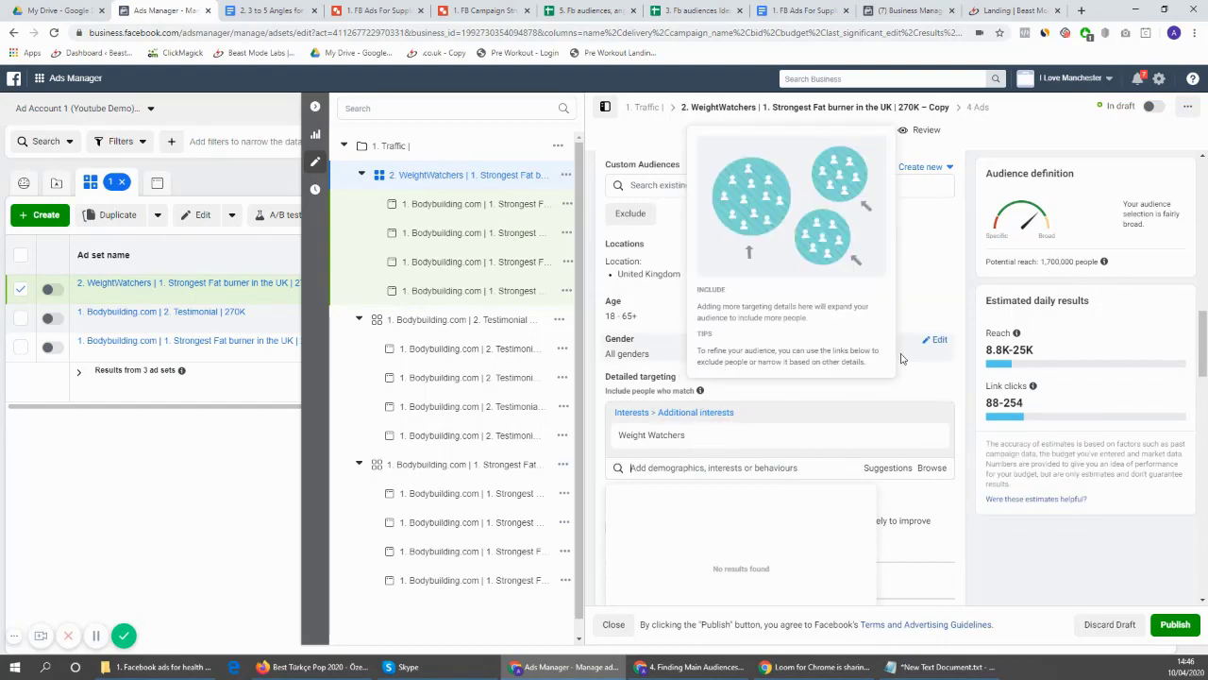
{"action": "scroll", "coordinate": [903, 357], "scroll_direction": "down", "scroll_amount": 1}
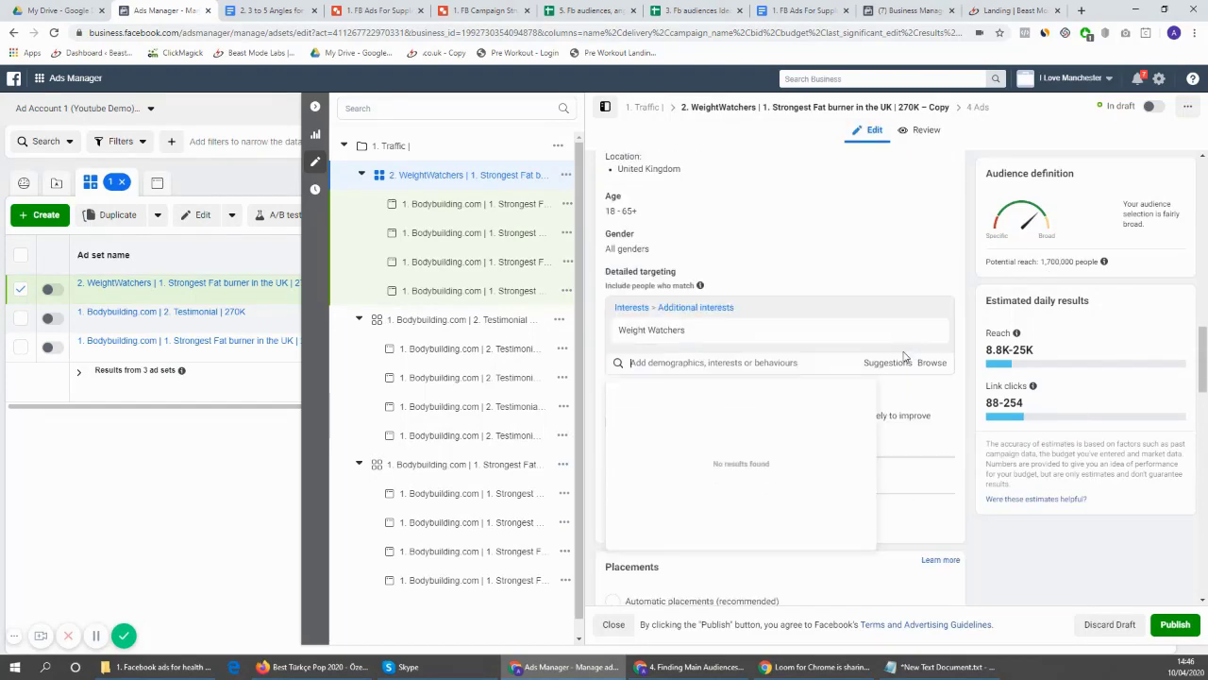
{"action": "left_click", "coordinate": [965, 375]}
Replace "270K – Copy" at the end of the WeightWatchers ad set's name with "1.7M"
{"action": "scroll", "coordinate": [966, 374], "scroll_direction": "down", "scroll_amount": 2}
{"action": "scroll", "coordinate": [966, 372], "scroll_direction": "up", "scroll_amount": 2}
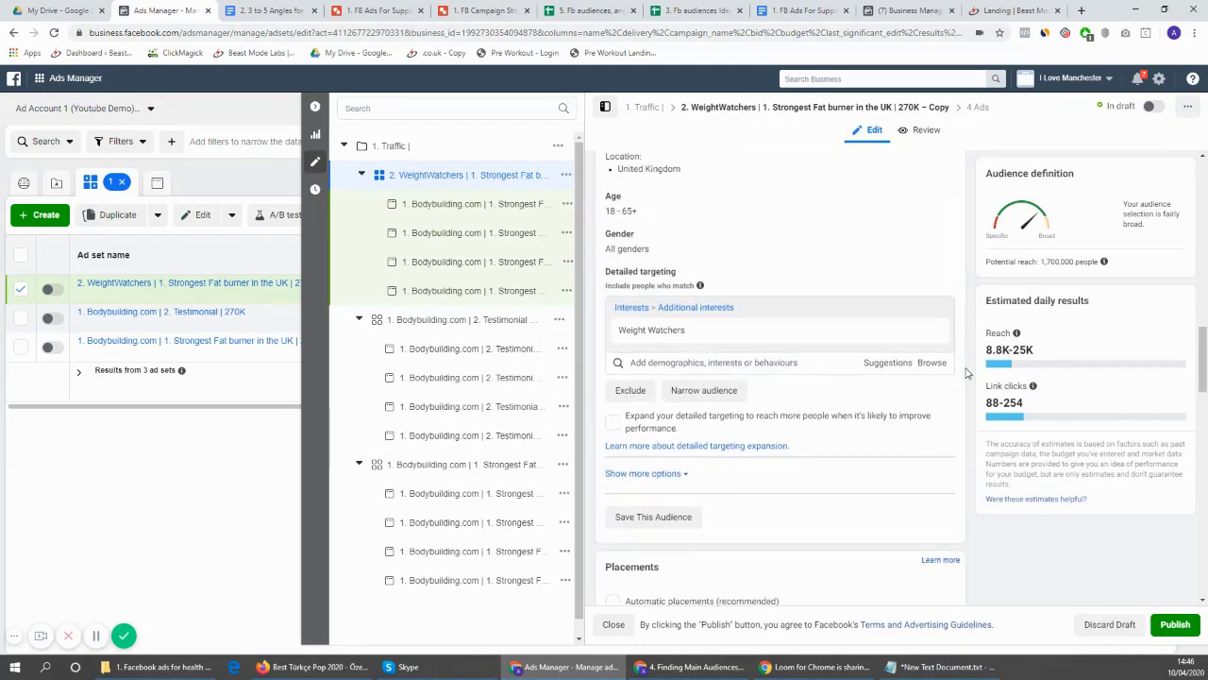
{"action": "scroll", "coordinate": [966, 373], "scroll_direction": "up", "scroll_amount": 1}
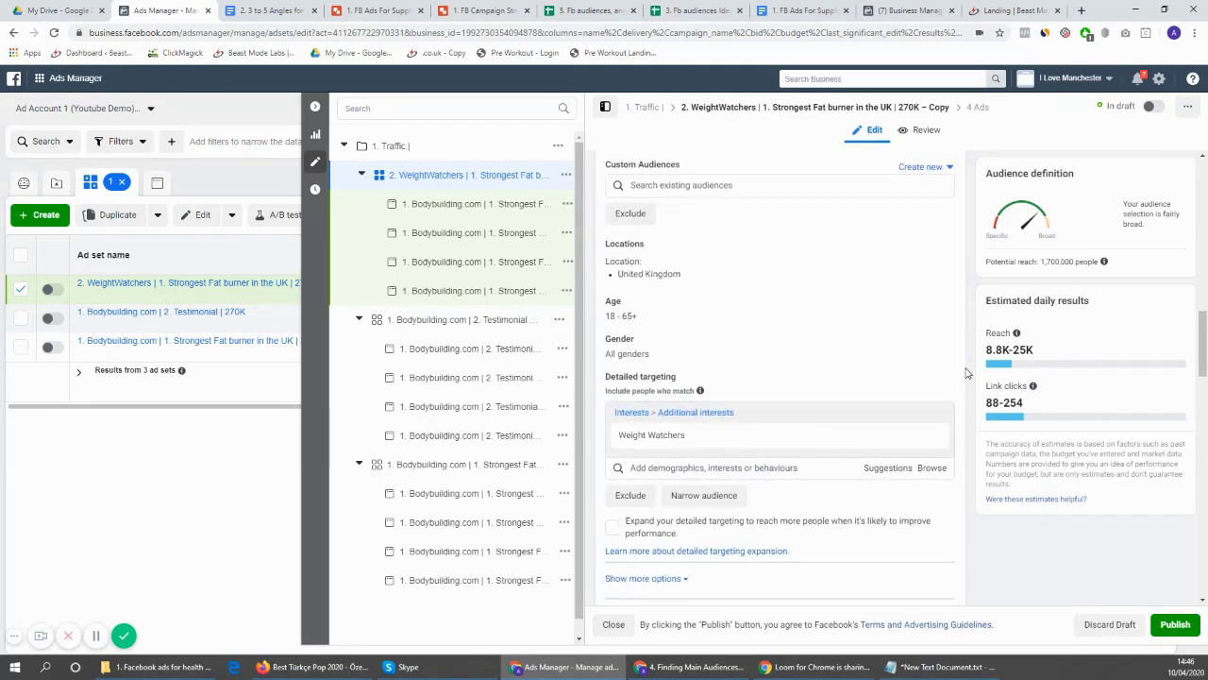
{"action": "scroll", "coordinate": [965, 373], "scroll_direction": "up", "scroll_amount": 3}
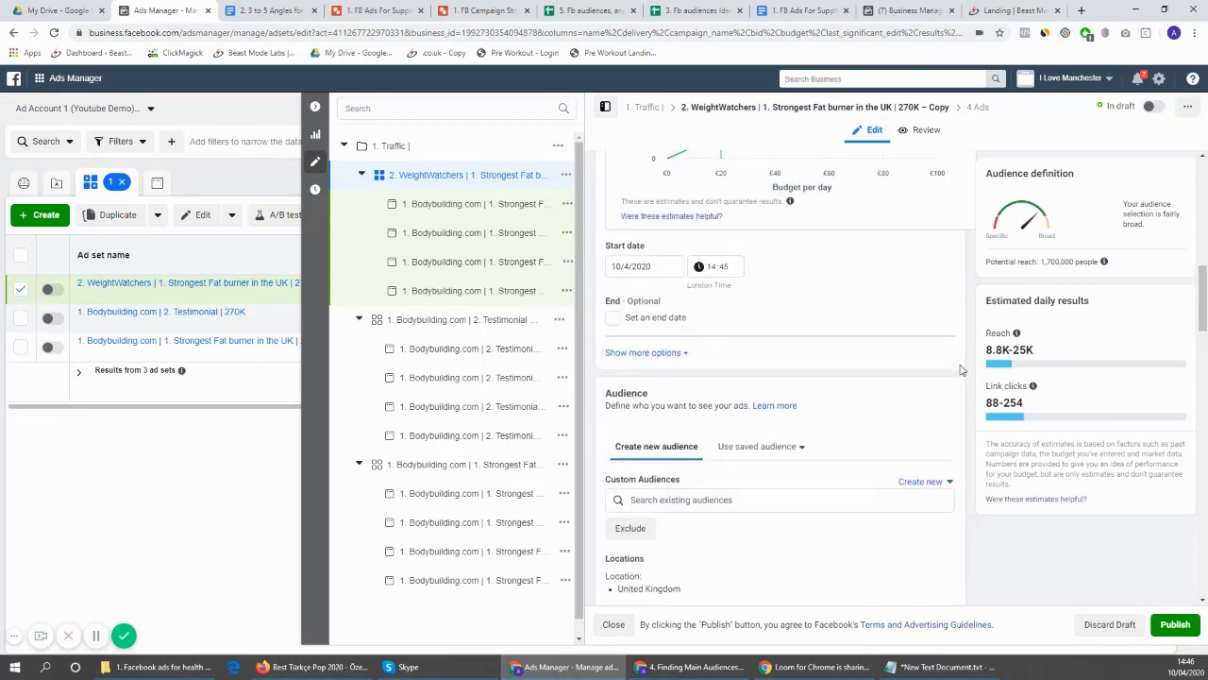
{"action": "scroll", "coordinate": [961, 370], "scroll_direction": "up", "scroll_amount": 5}
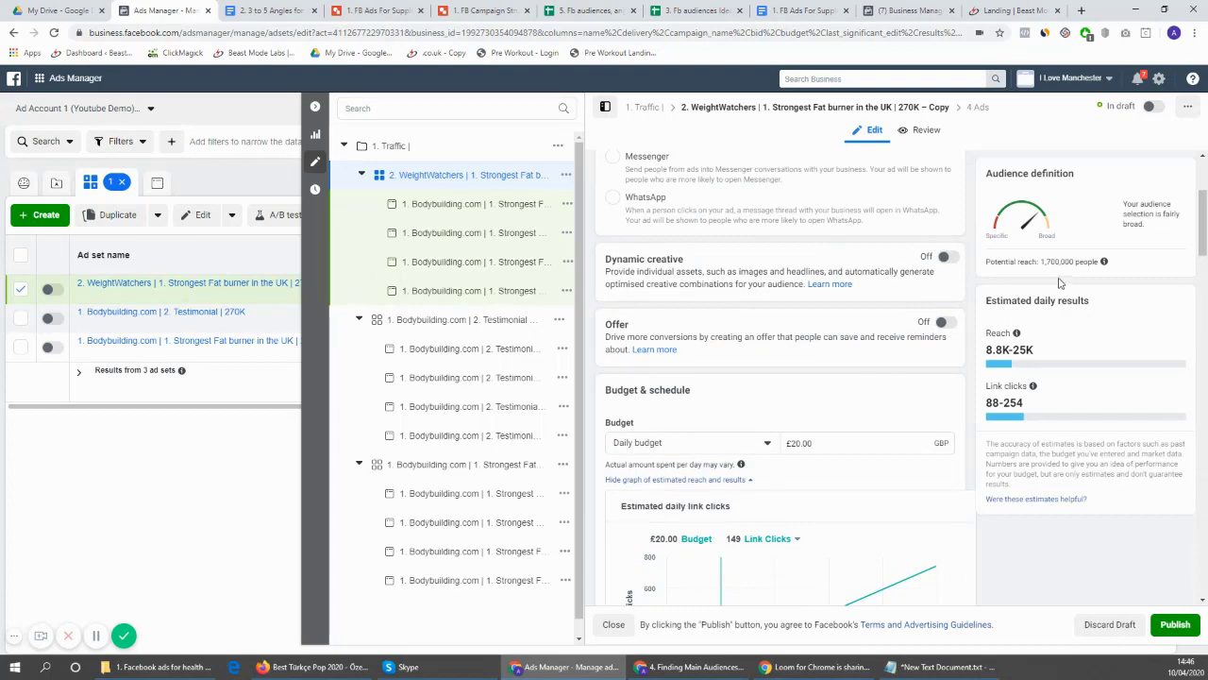
{"action": "scroll", "coordinate": [1059, 282], "scroll_direction": "up", "scroll_amount": 2}
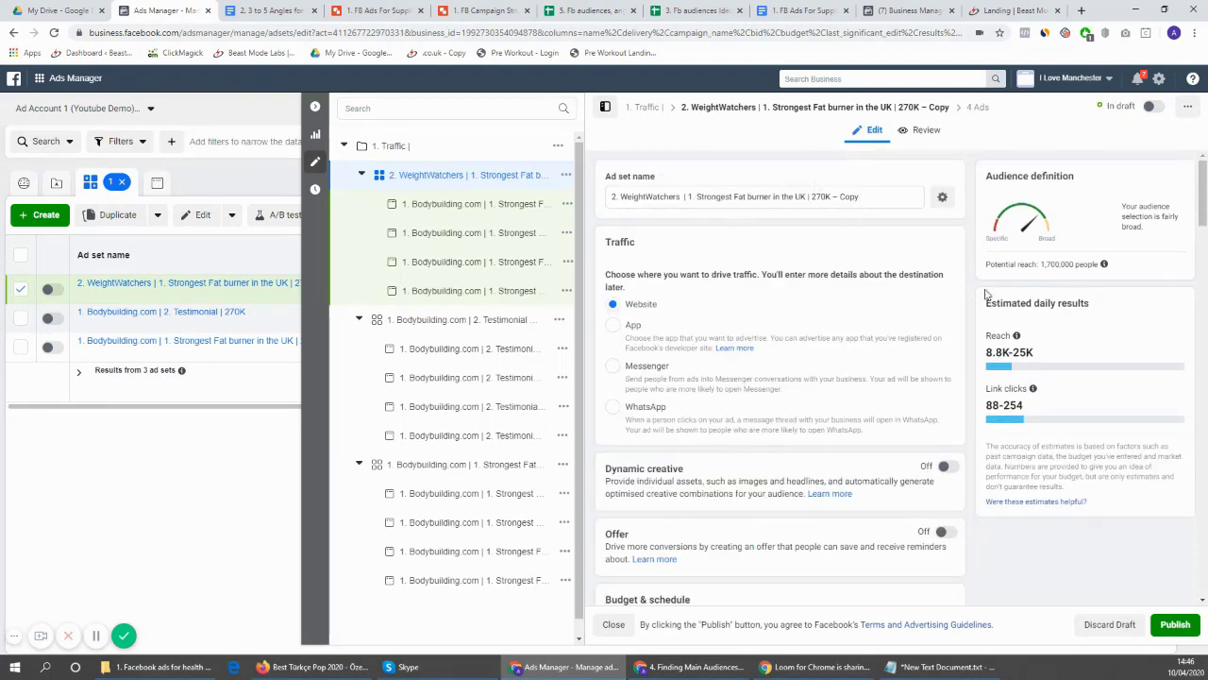
{"action": "left_click_drag", "start_coordinate": [861, 196], "coordinate": [818, 196]}
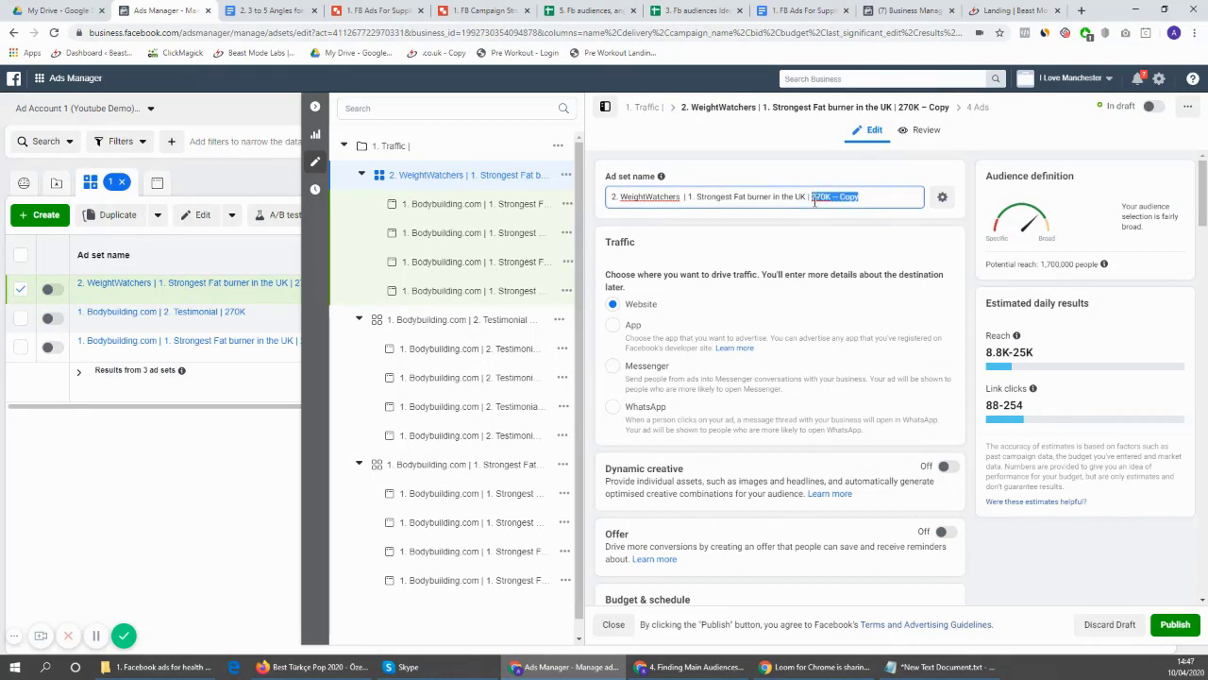
{"action": "type", "text": "1.7M"}
{"action": "scroll", "coordinate": [827, 193], "scroll_direction": "down", "scroll_amount": 1}
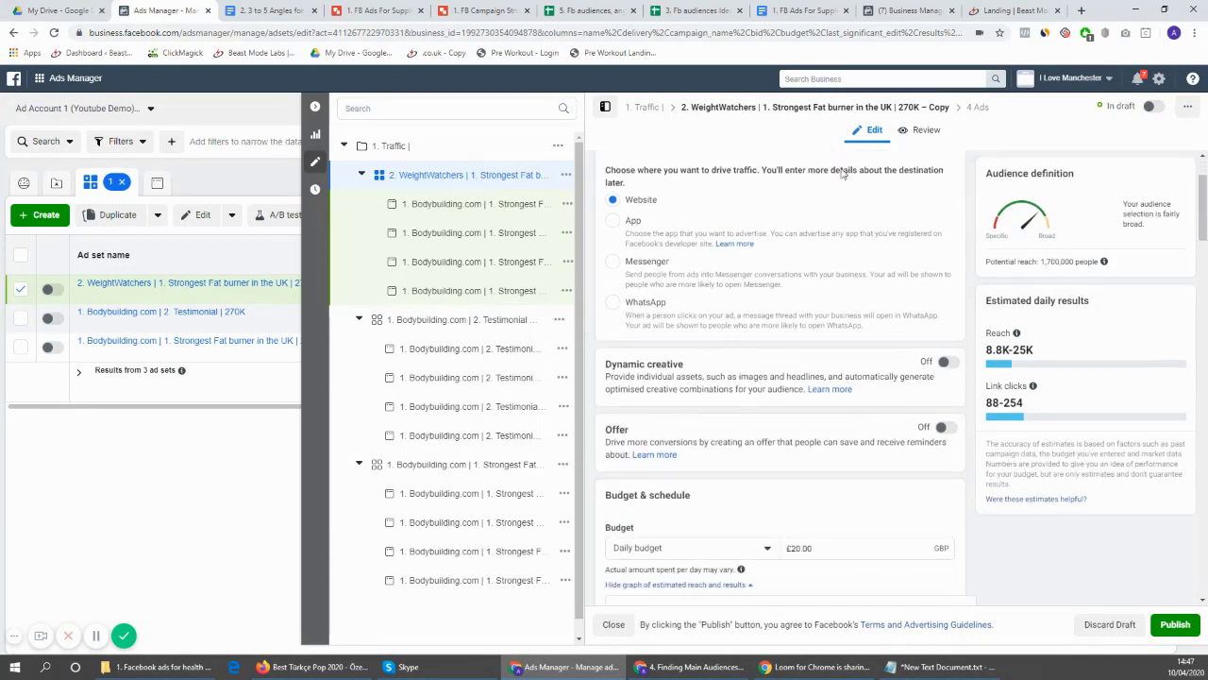
Copy "2. WeightWatchers" from the ad set name and publish the WeightWatchers ad set's changes
{"action": "scroll", "coordinate": [842, 158], "scroll_direction": "up", "scroll_amount": 1}
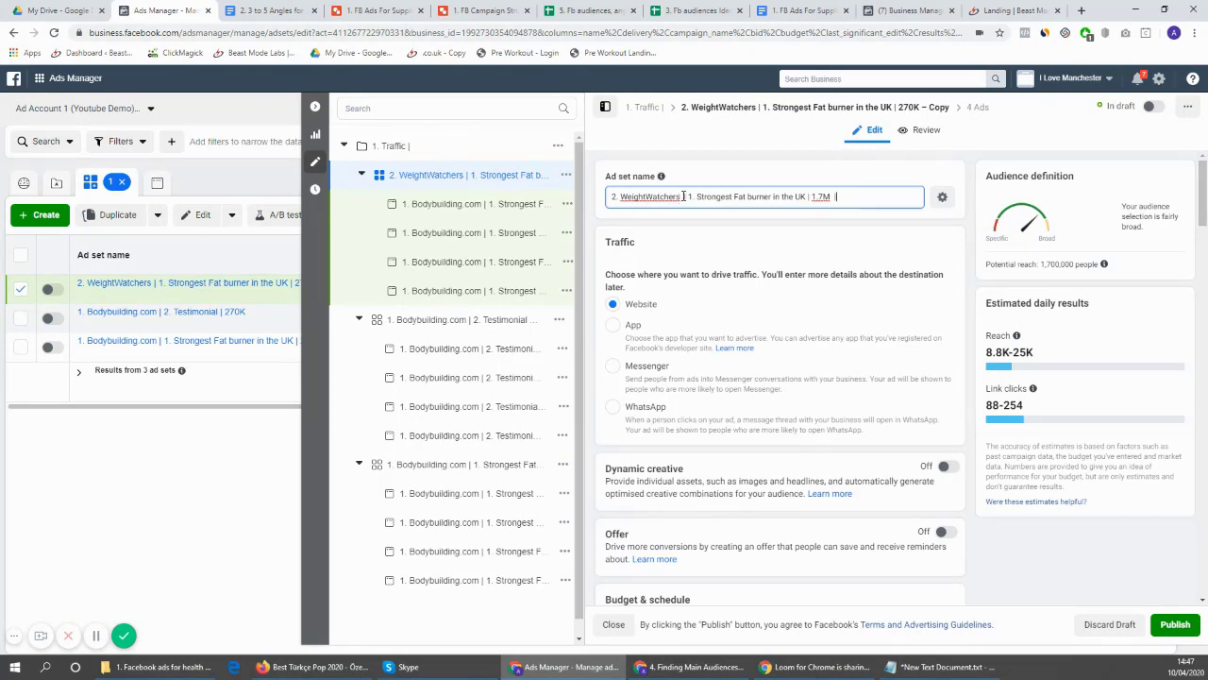
{"action": "left_click_drag", "start_coordinate": [684, 196], "coordinate": [612, 197]}
{"action": "key", "text": "ctrl+c"}
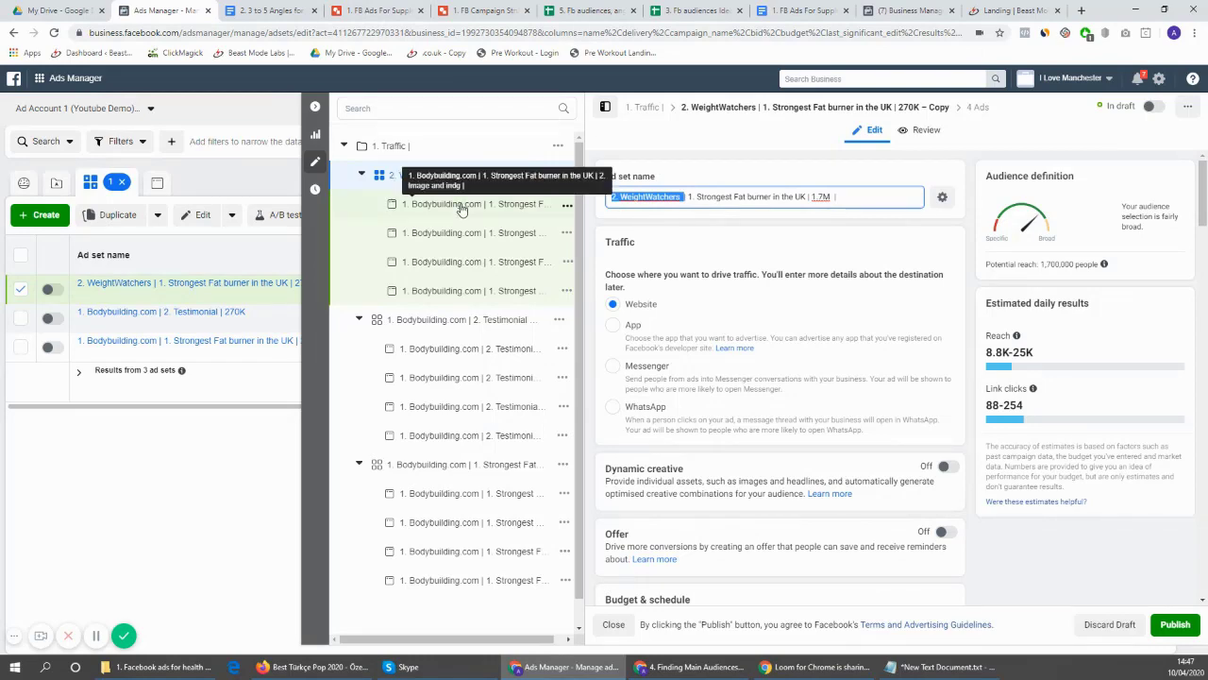
{"action": "left_click", "coordinate": [1176, 624]}
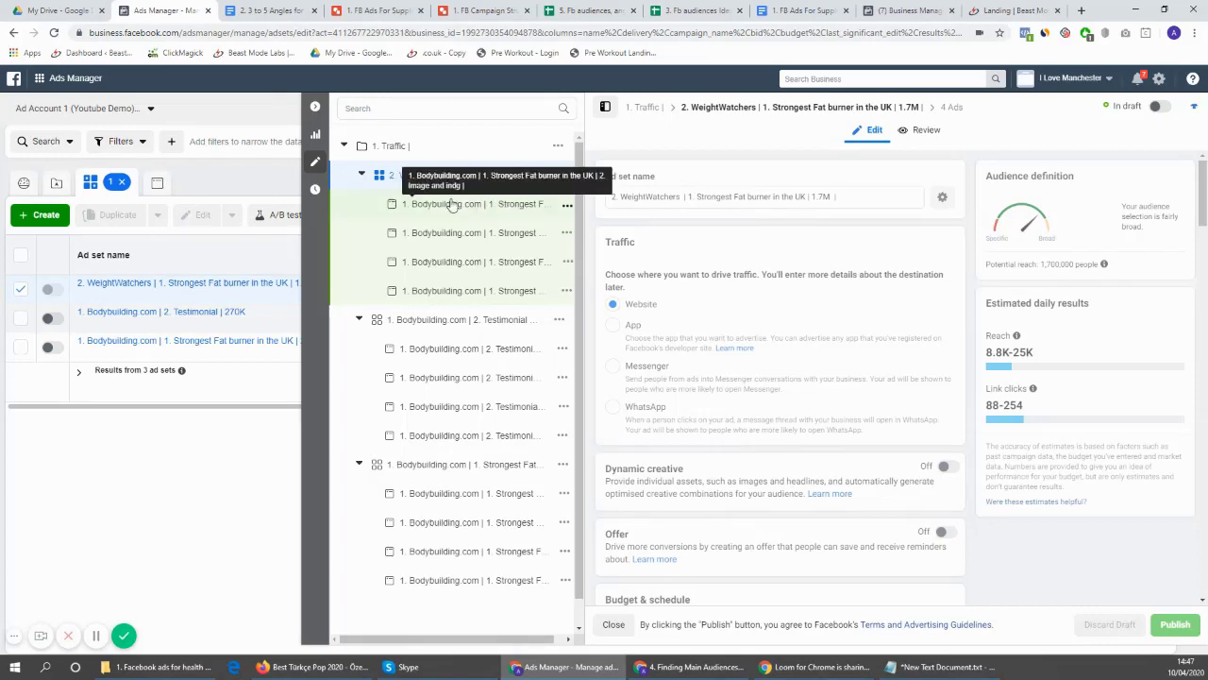
Replace "1. Bodybuilding.com" with "2. WeightWatchers" in the names of the "2. Image and indg" and three-image ads under the WeightWatchers ad set
{"action": "left_click", "coordinate": [501, 203]}
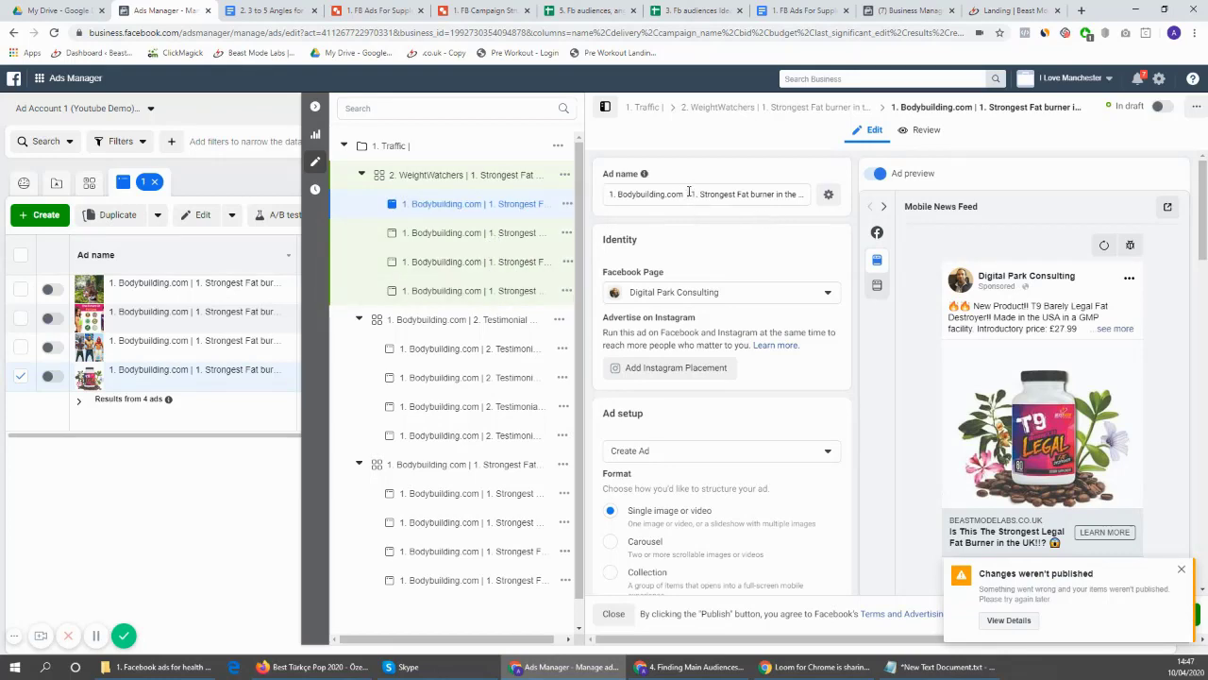
{"action": "left_click_drag", "start_coordinate": [687, 195], "coordinate": [609, 195]}
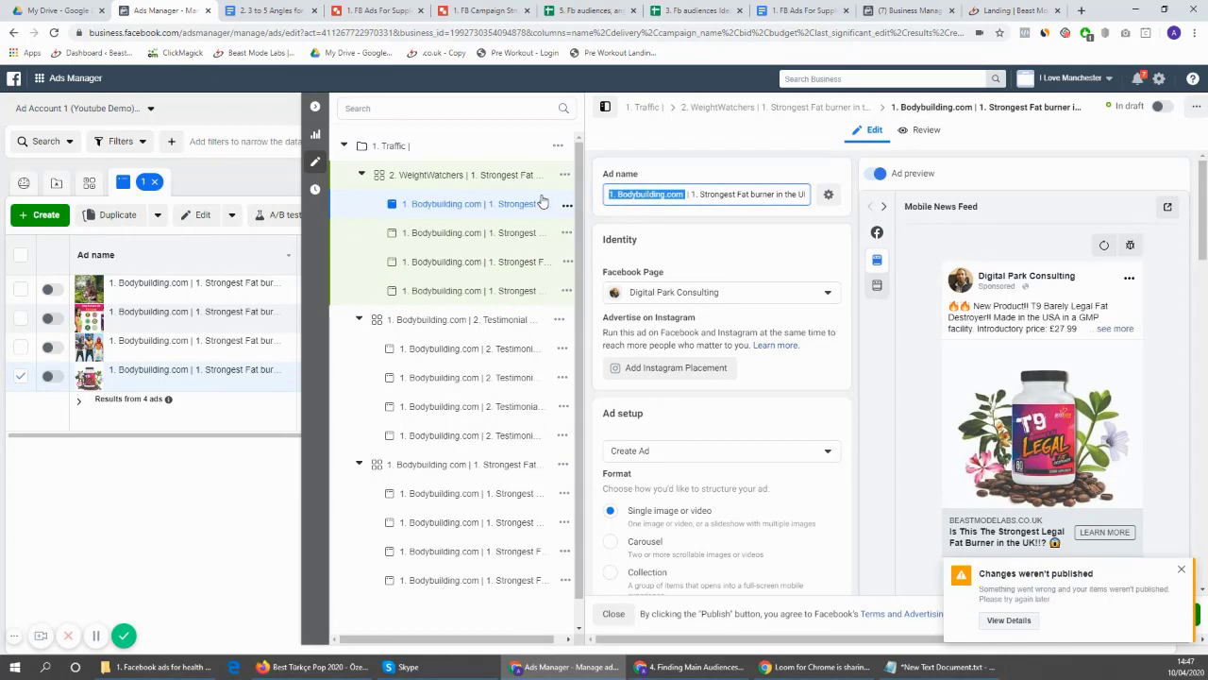
{"action": "key", "text": "ctrl+v"}
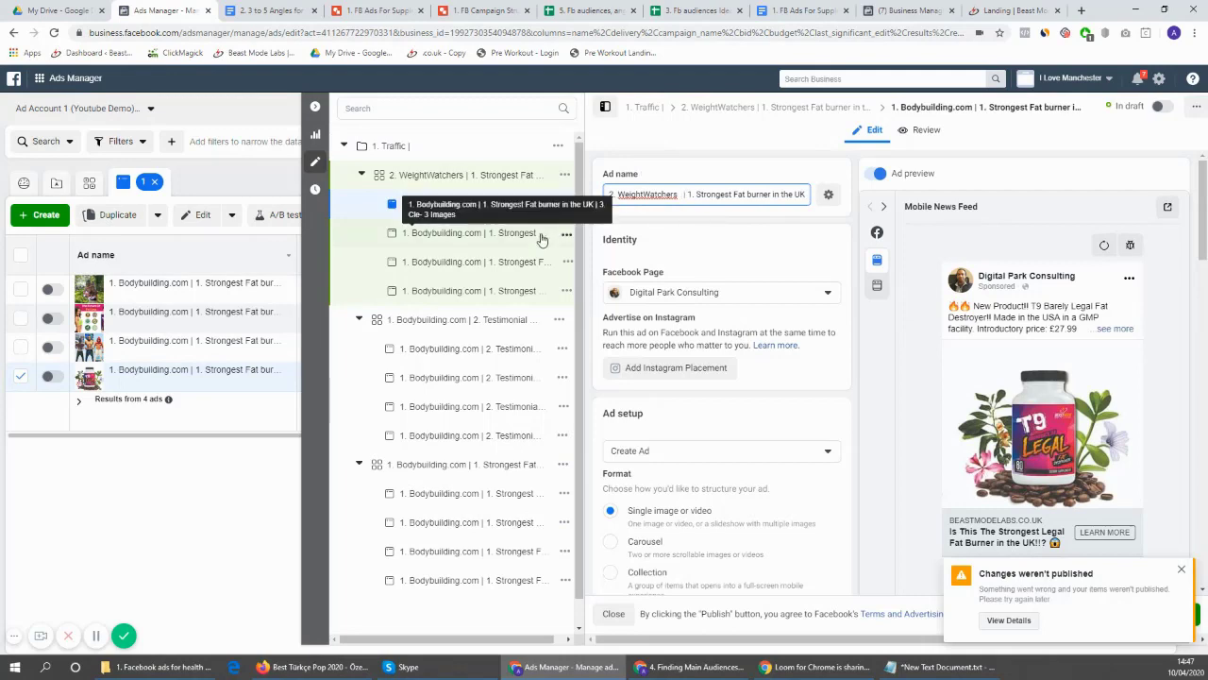
{"action": "left_click", "coordinate": [475, 242]}
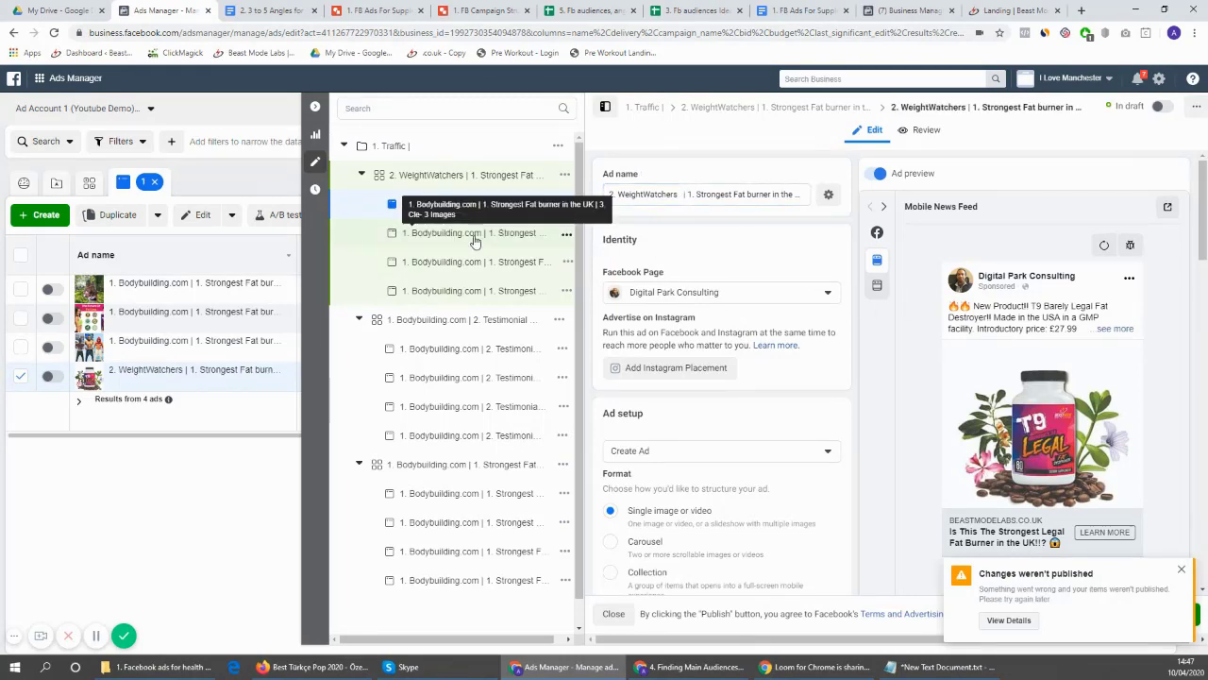
{"action": "left_click", "coordinate": [475, 235]}
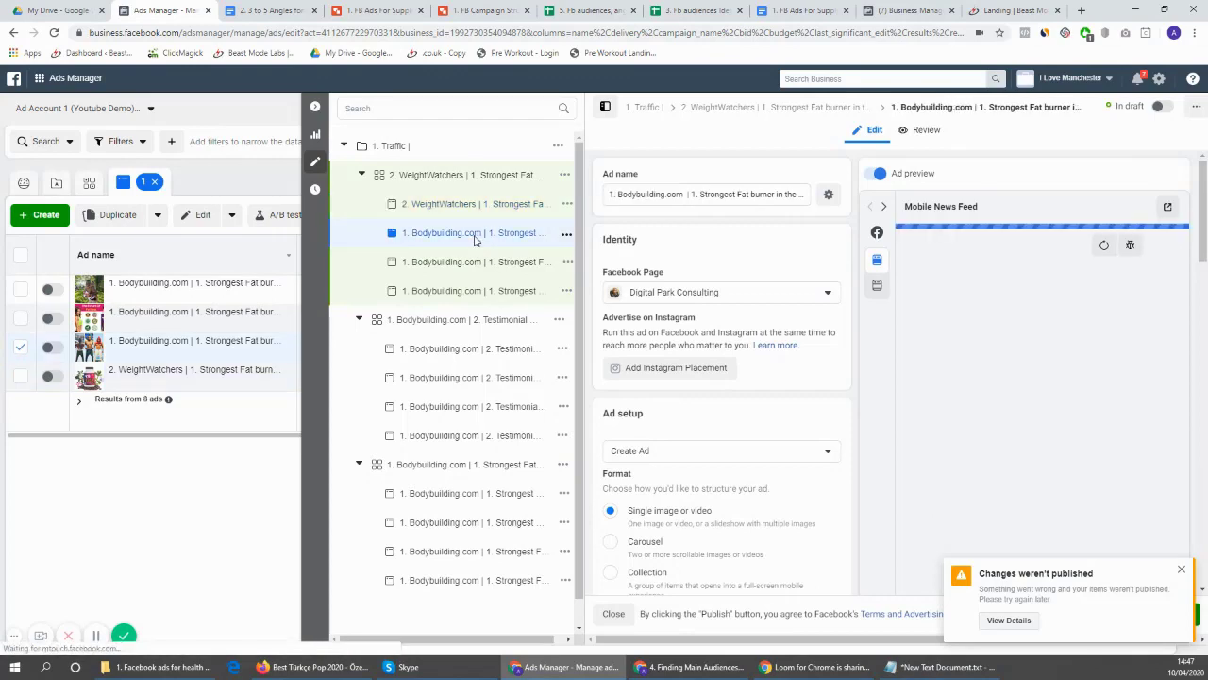
{"action": "left_click_drag", "start_coordinate": [688, 194], "coordinate": [455, 189]}
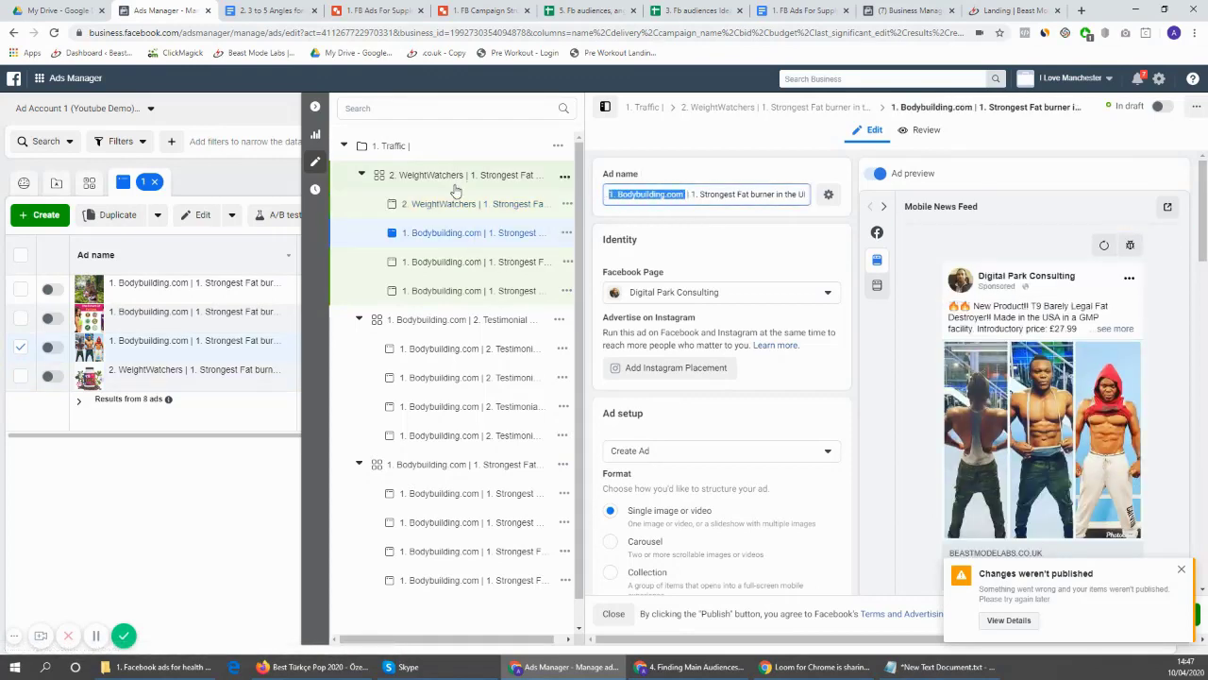
{"action": "key", "text": "ctrl+v"}
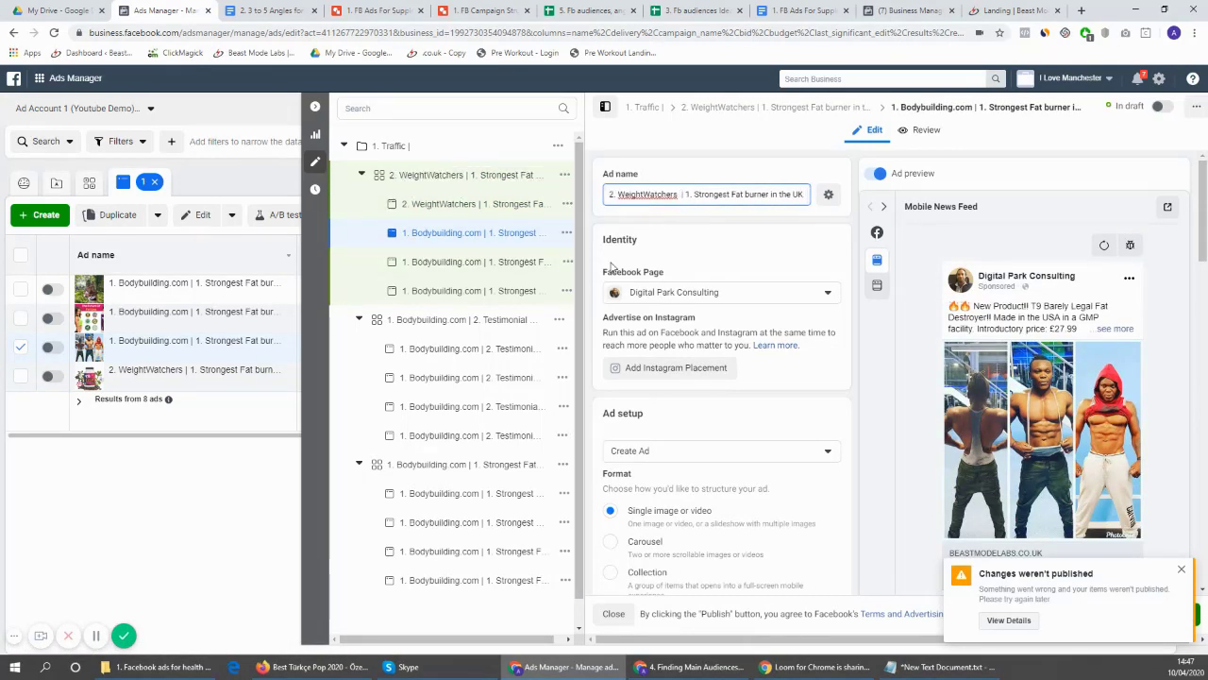
Replace "1. Bodybuilding.com" with "2. WeightWatchers" in the names of the "1. Future of fatloss" and kids-photo ads under the WeightWatchers ad set
{"action": "left_click", "coordinate": [477, 263]}
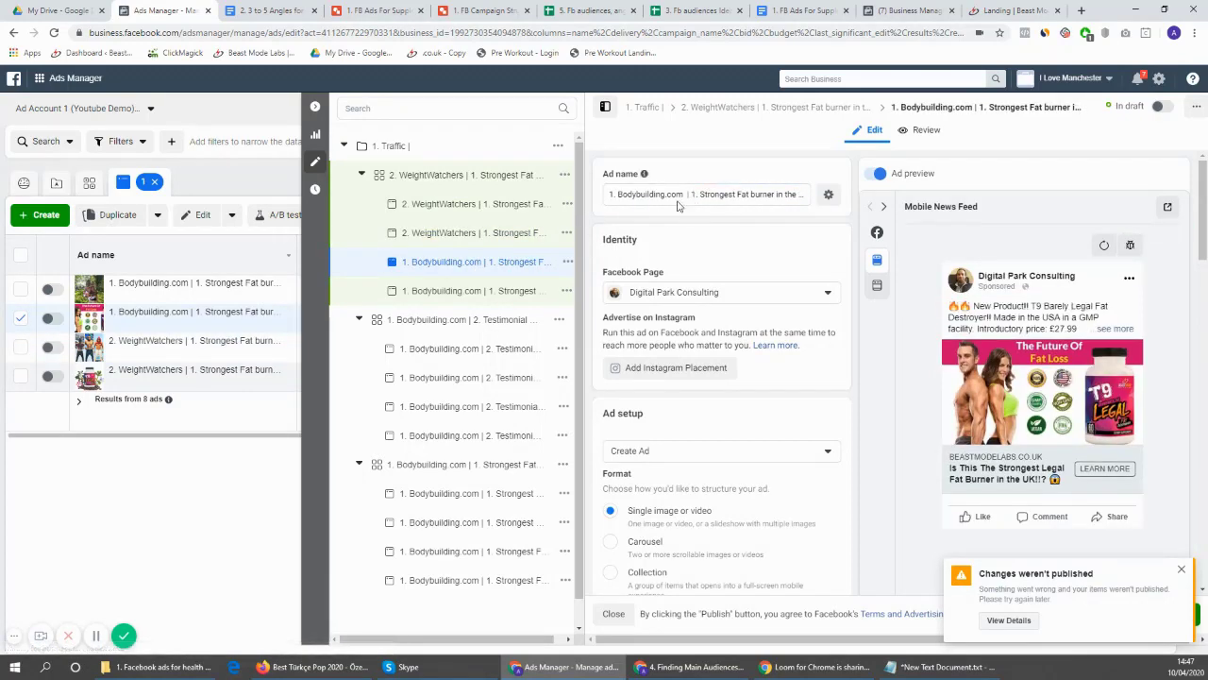
{"action": "left_click_drag", "start_coordinate": [688, 195], "coordinate": [547, 192]}
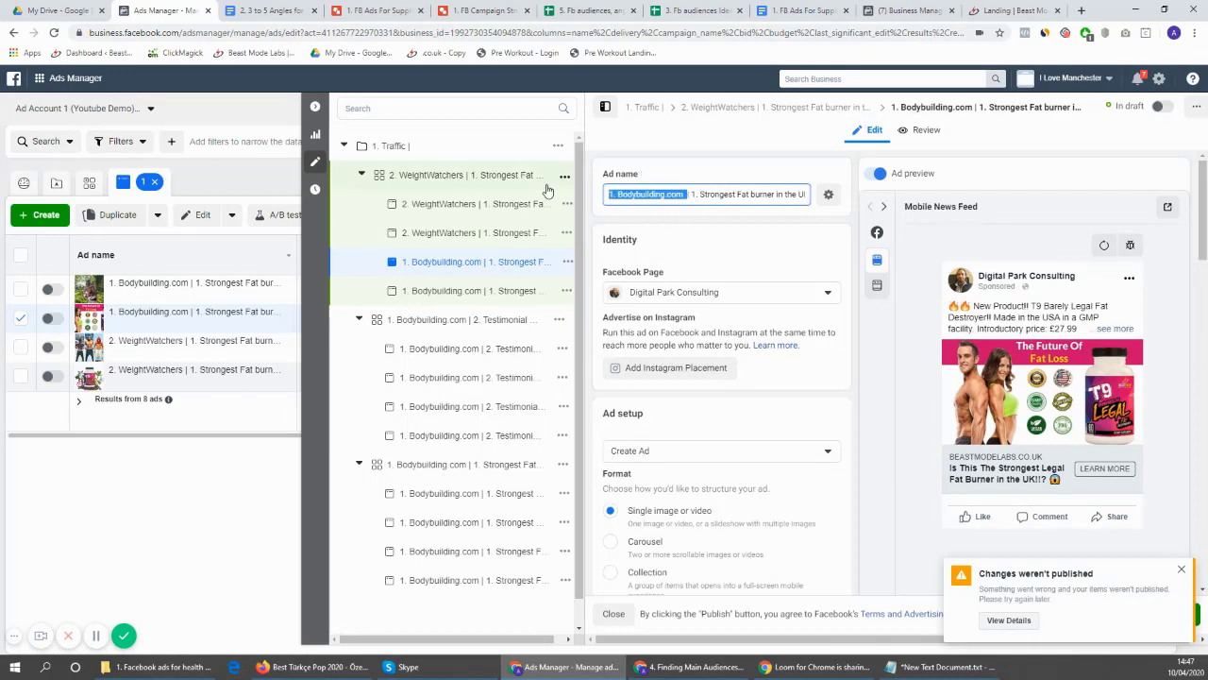
{"action": "key", "text": "ctrl+v"}
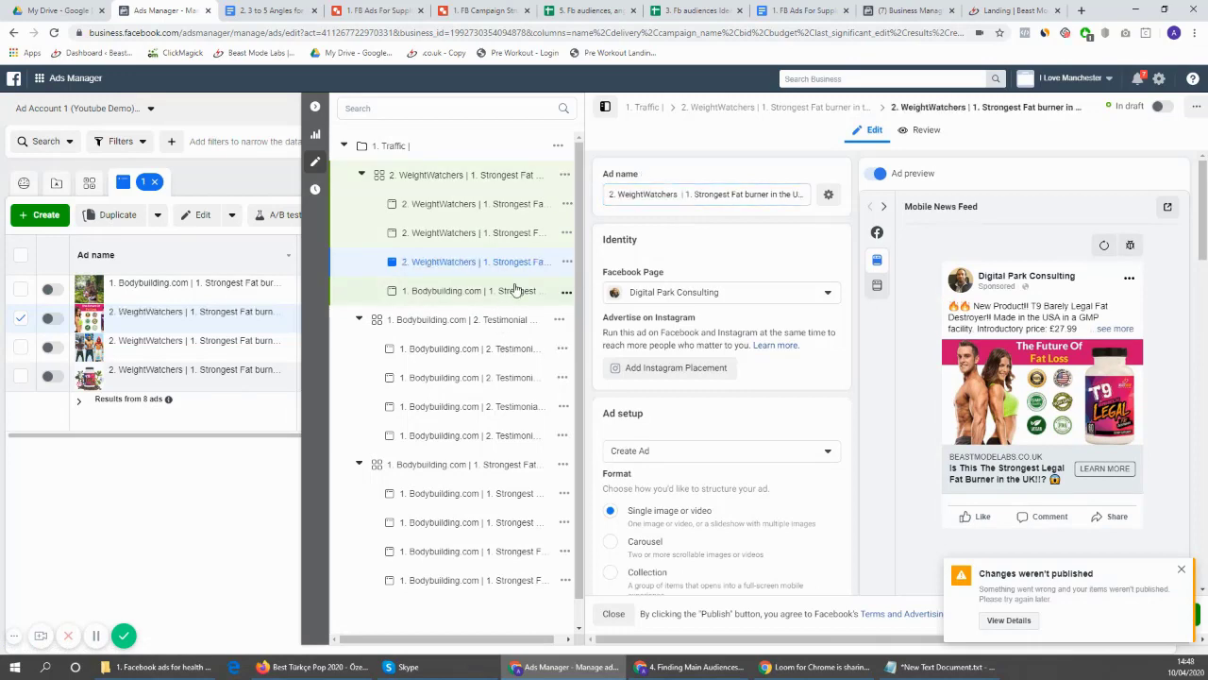
{"action": "left_click", "coordinate": [515, 292]}
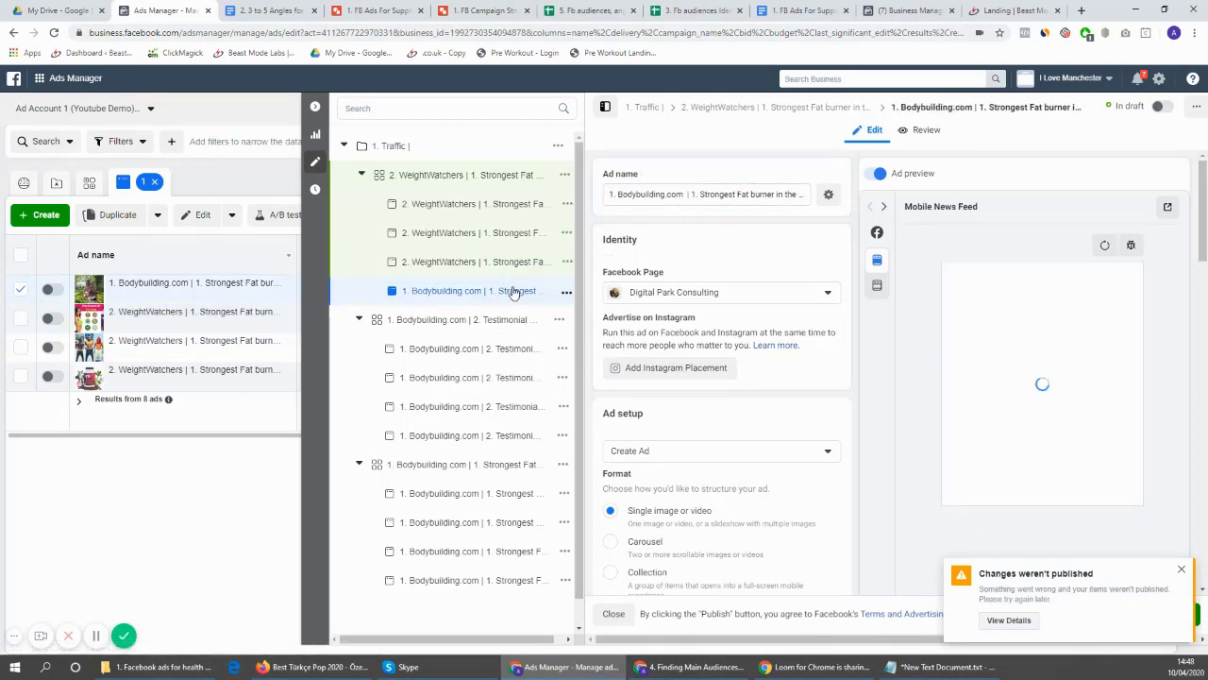
{"action": "left_click_drag", "start_coordinate": [683, 195], "coordinate": [577, 218]}
{"action": "key", "text": "ctrl+v"}
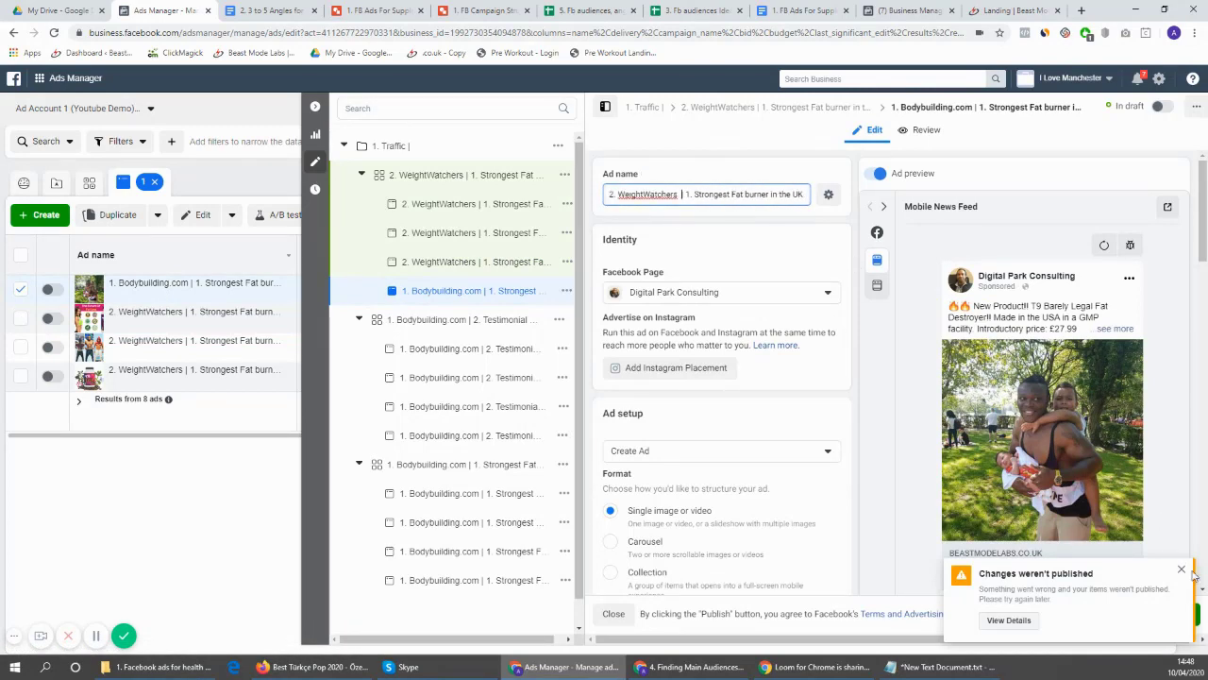
Close the ad editor and publish all draft changes to the WeightWatchers ad set and its ads
{"action": "left_click", "coordinate": [1182, 571]}
{"action": "left_click", "coordinate": [1175, 613]}
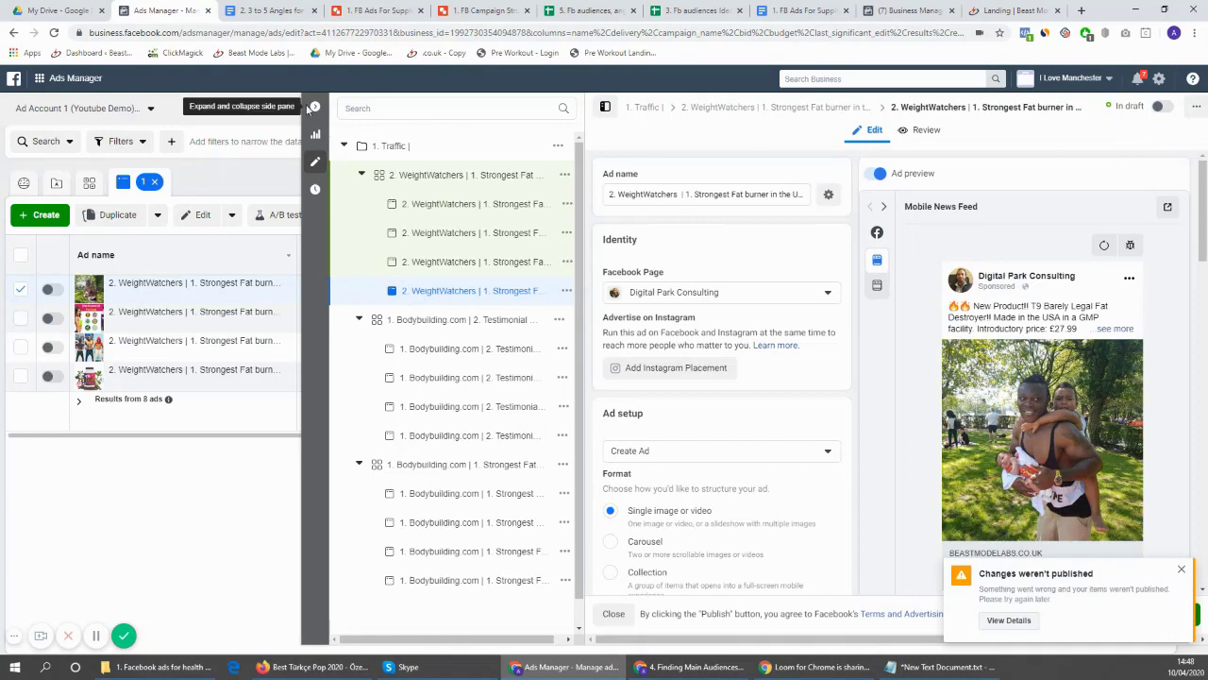
{"action": "left_click", "coordinate": [316, 109]}
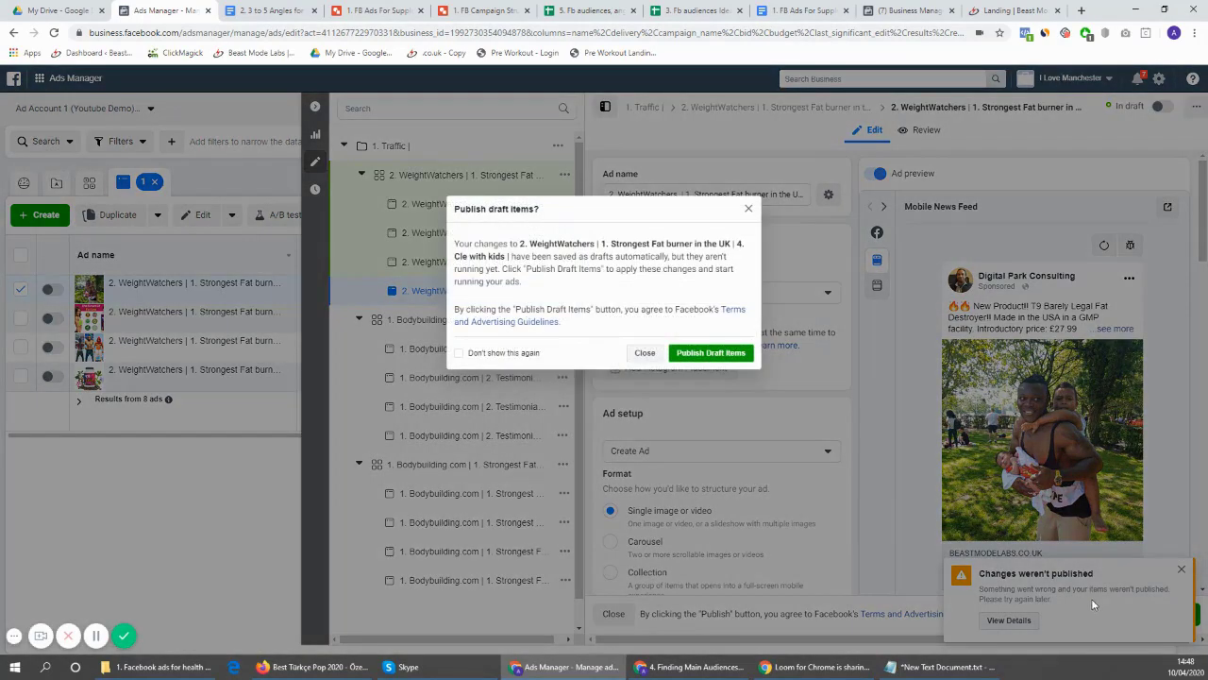
{"action": "left_click", "coordinate": [729, 353]}
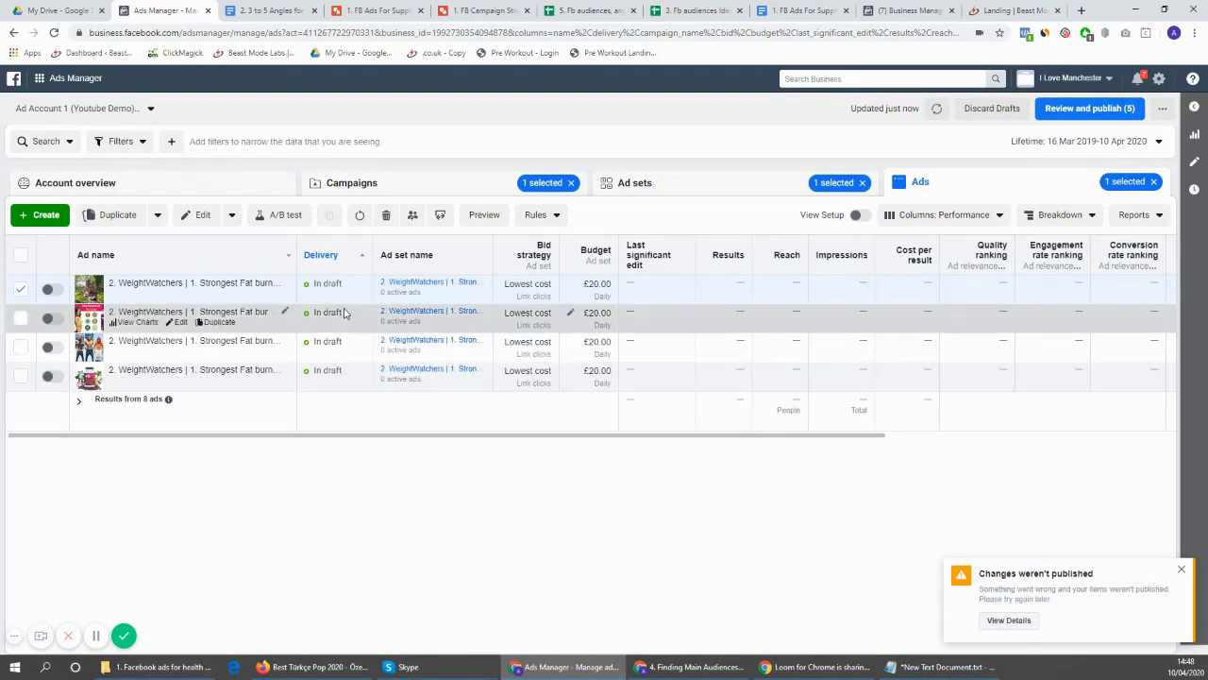
{"action": "left_click", "coordinate": [1085, 107]}
{"action": "left_click", "coordinate": [813, 434]}
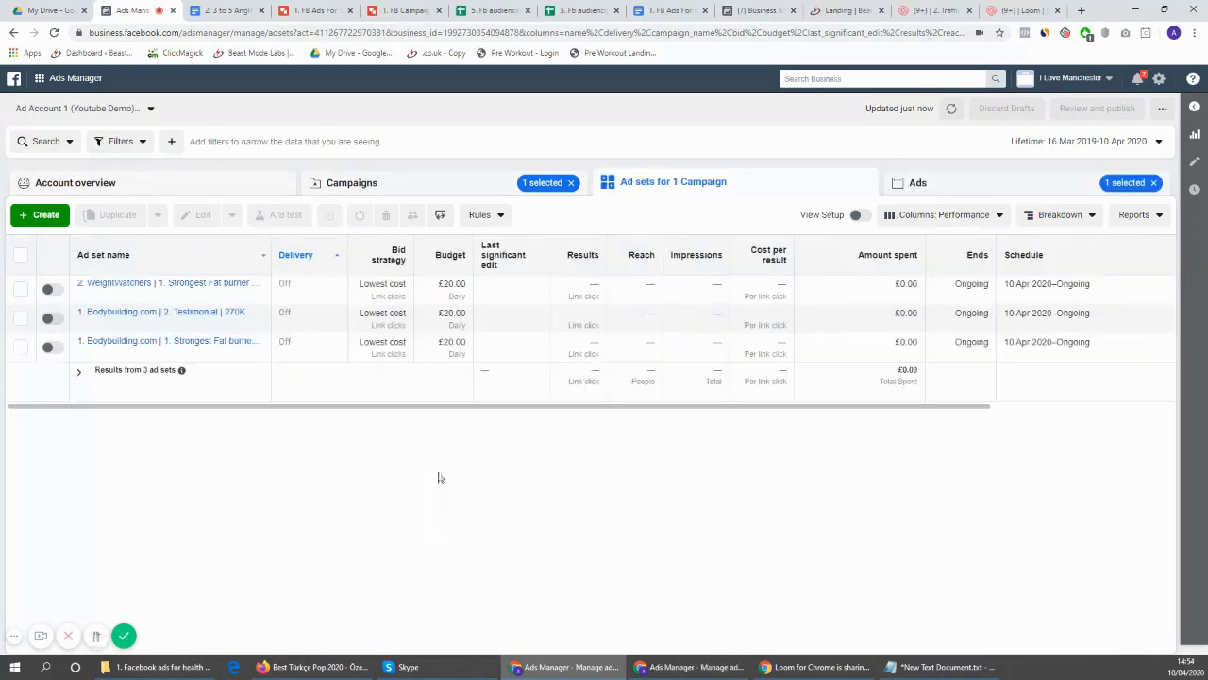
Open the WeightWatchers ad set's ads in the "1. Traffic" campaign, widening the ad set name column to fit the full names
{"action": "left_click", "coordinate": [430, 185]}
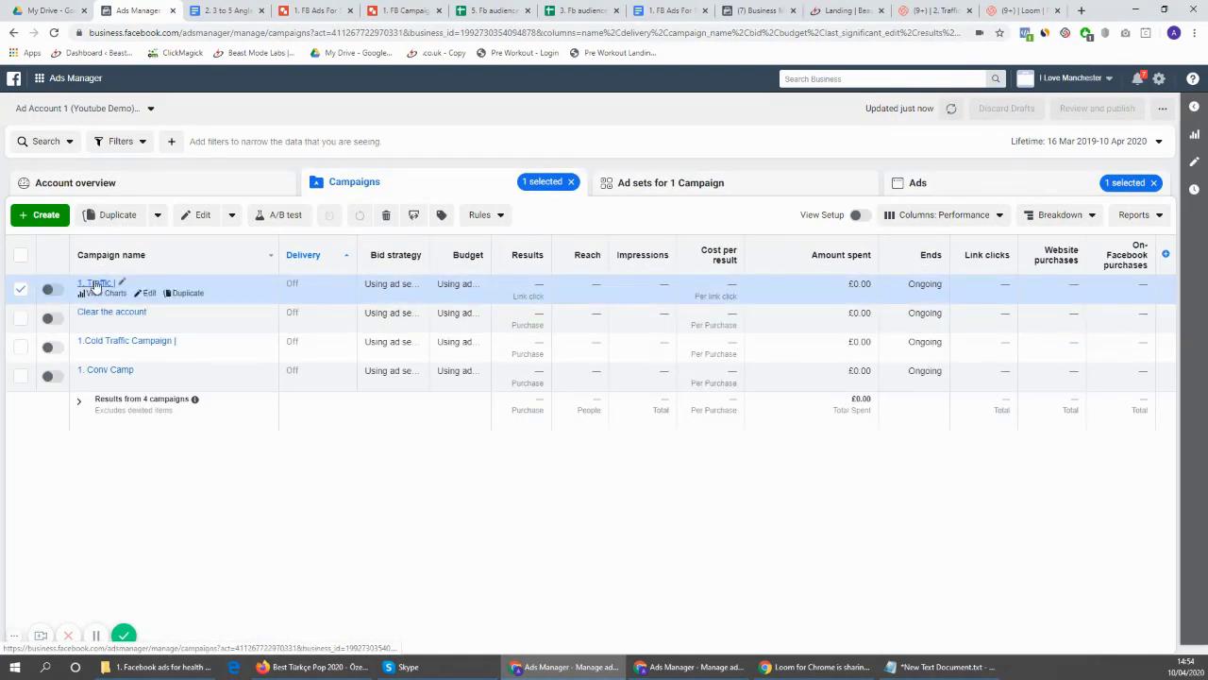
{"action": "left_click", "coordinate": [96, 284]}
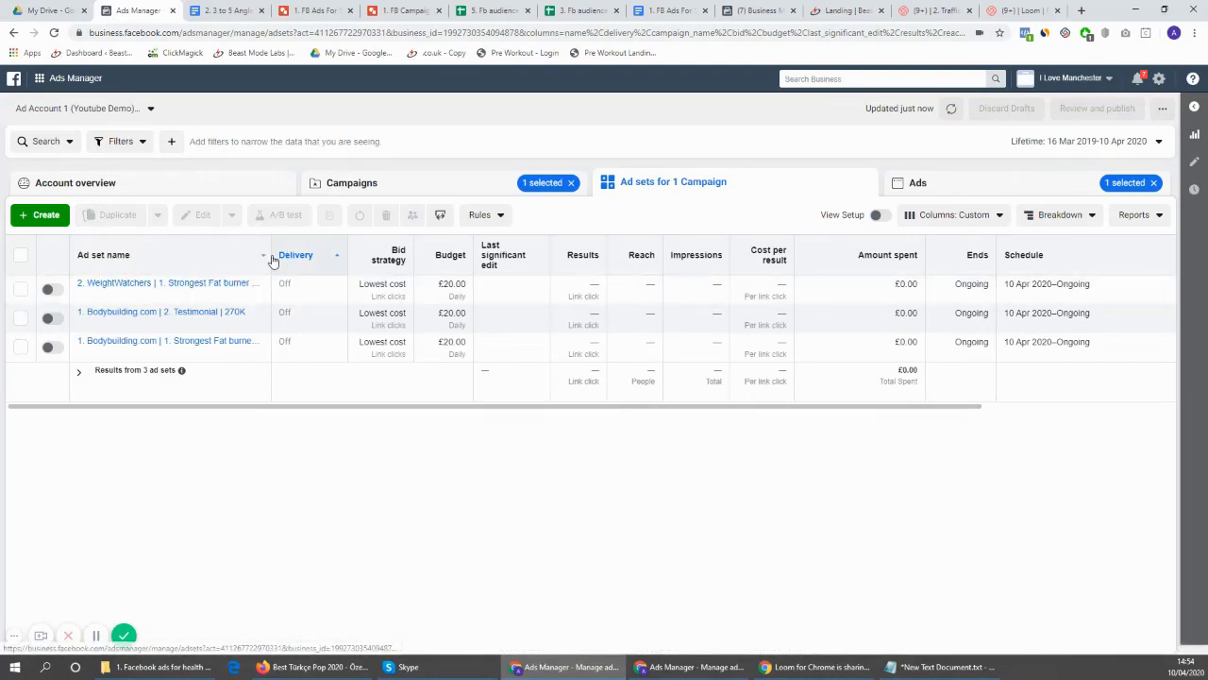
{"action": "left_click_drag", "start_coordinate": [271, 255], "coordinate": [431, 255]}
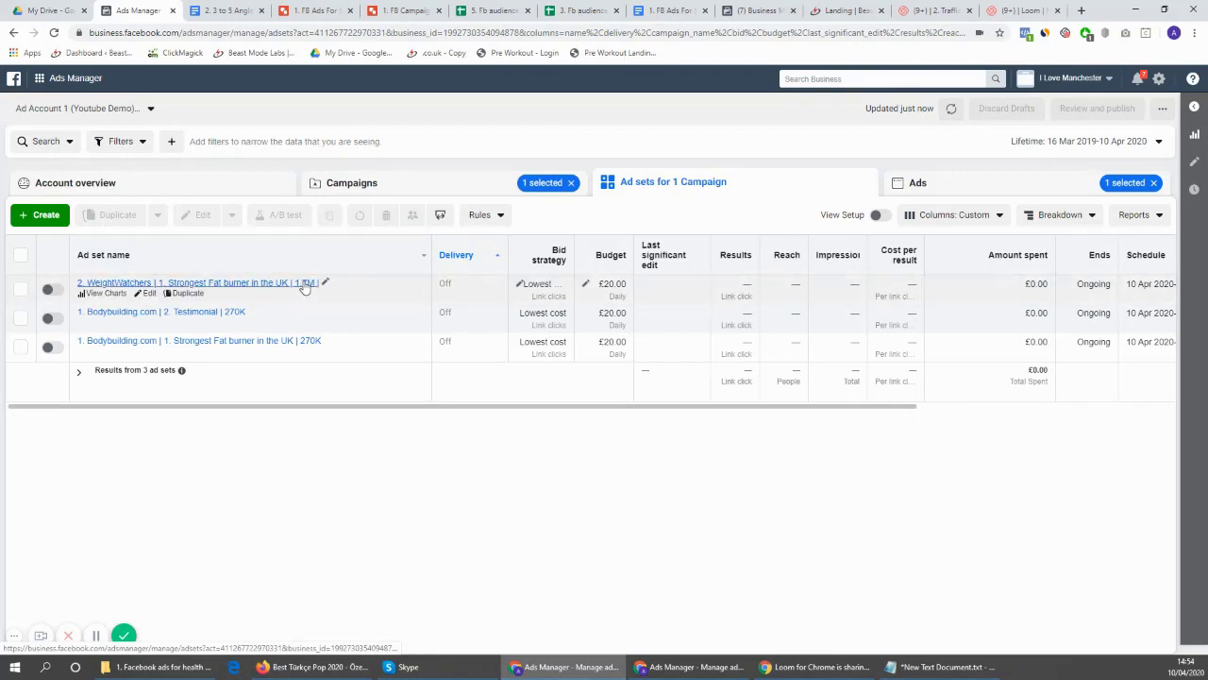
{"action": "left_click", "coordinate": [244, 286]}
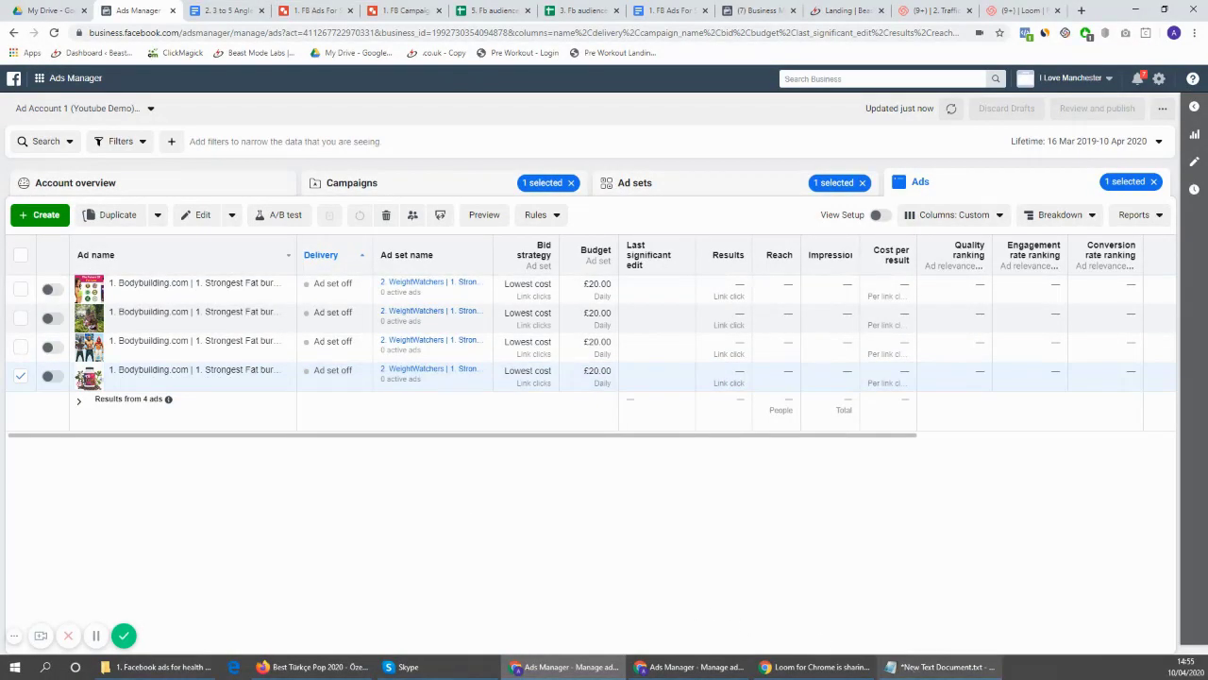
Copy "2. WeightWatchers" from the Notepad notes and open the names of all four ads in Ads Manager for bulk editing
{"action": "left_click", "coordinate": [939, 666]}
{"action": "left_click_drag", "start_coordinate": [546, 193], "coordinate": [419, 203]}
{"action": "key", "text": "ctrl+c"}
{"action": "left_click", "coordinate": [20, 255]}
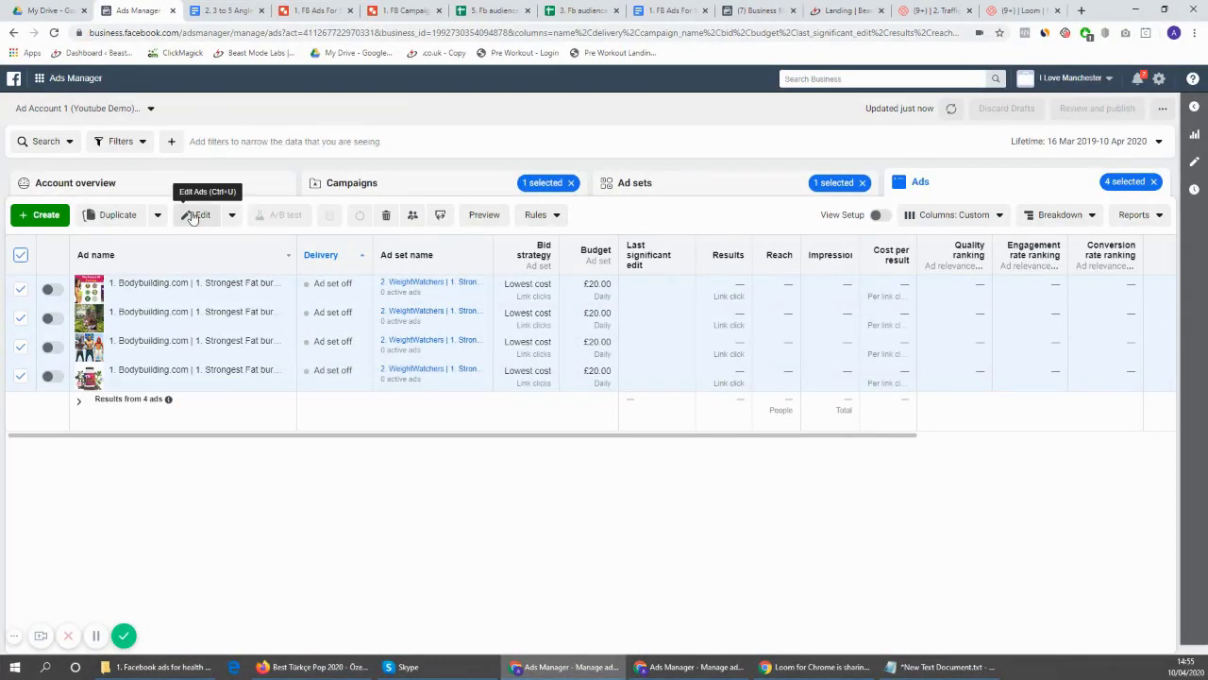
{"action": "left_click", "coordinate": [231, 215]}
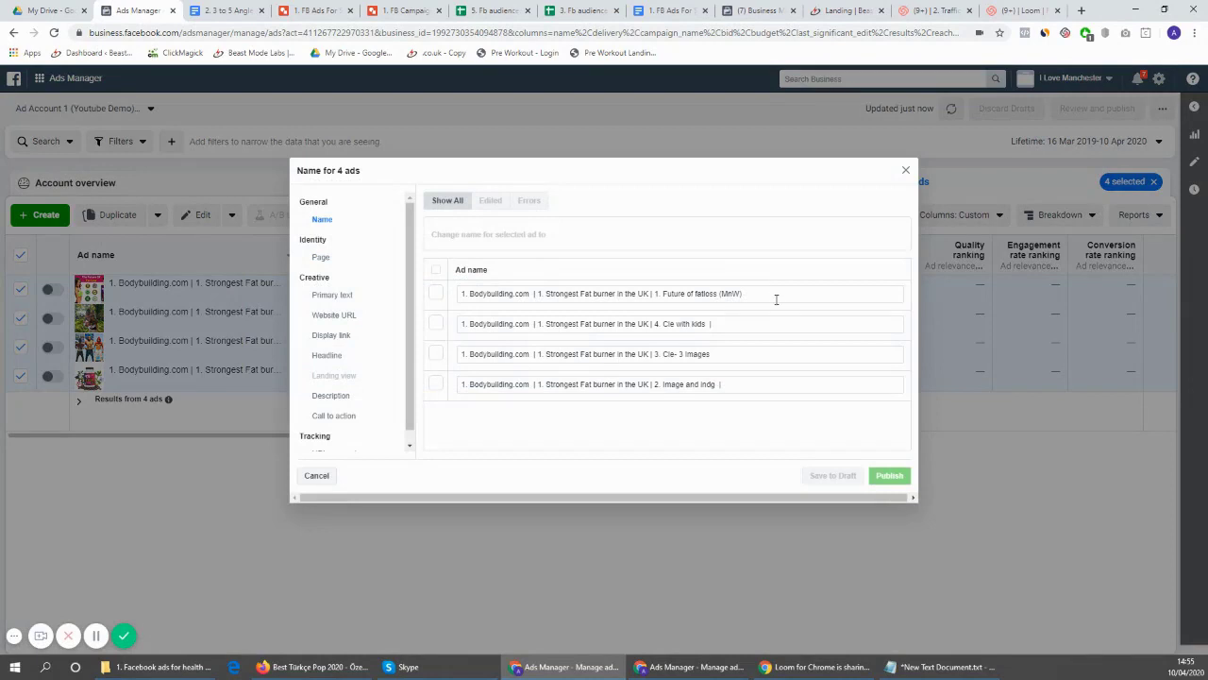
Replace "1. Bodybuilding.com" with "2. WeightWatchers" in the first two ad names, removing the extra space after each pasted name
{"action": "left_click_drag", "start_coordinate": [776, 299], "coordinate": [669, 291]}
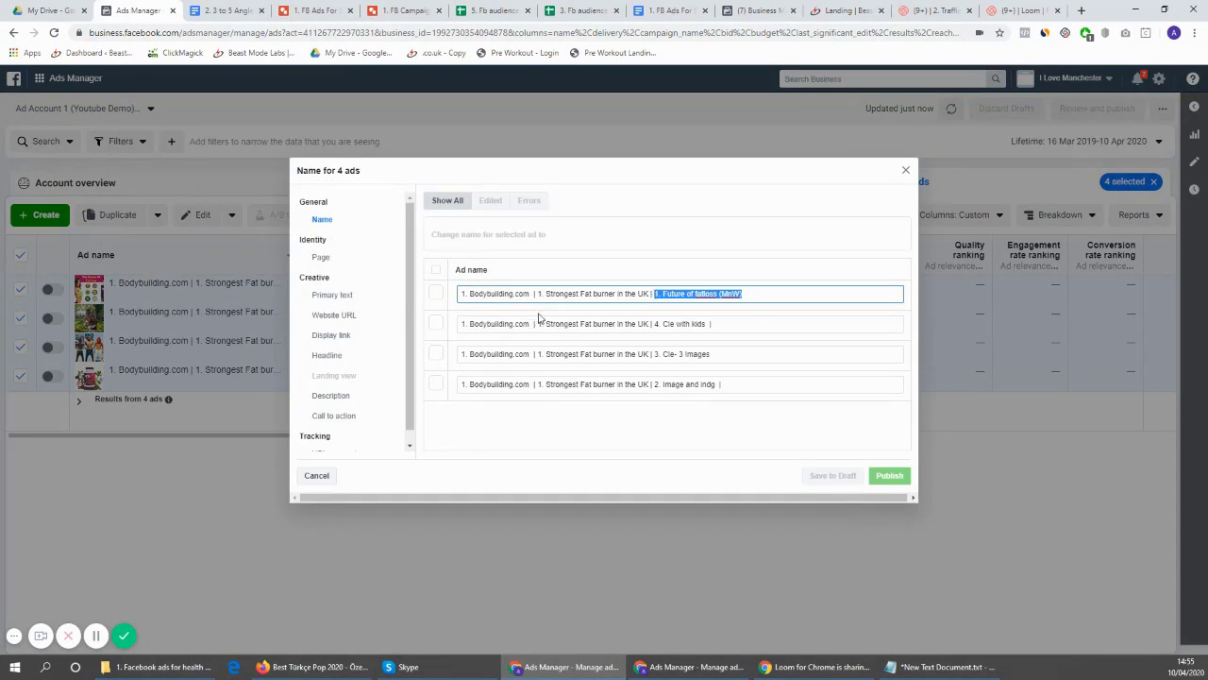
{"action": "left_click_drag", "start_coordinate": [533, 294], "coordinate": [451, 300]}
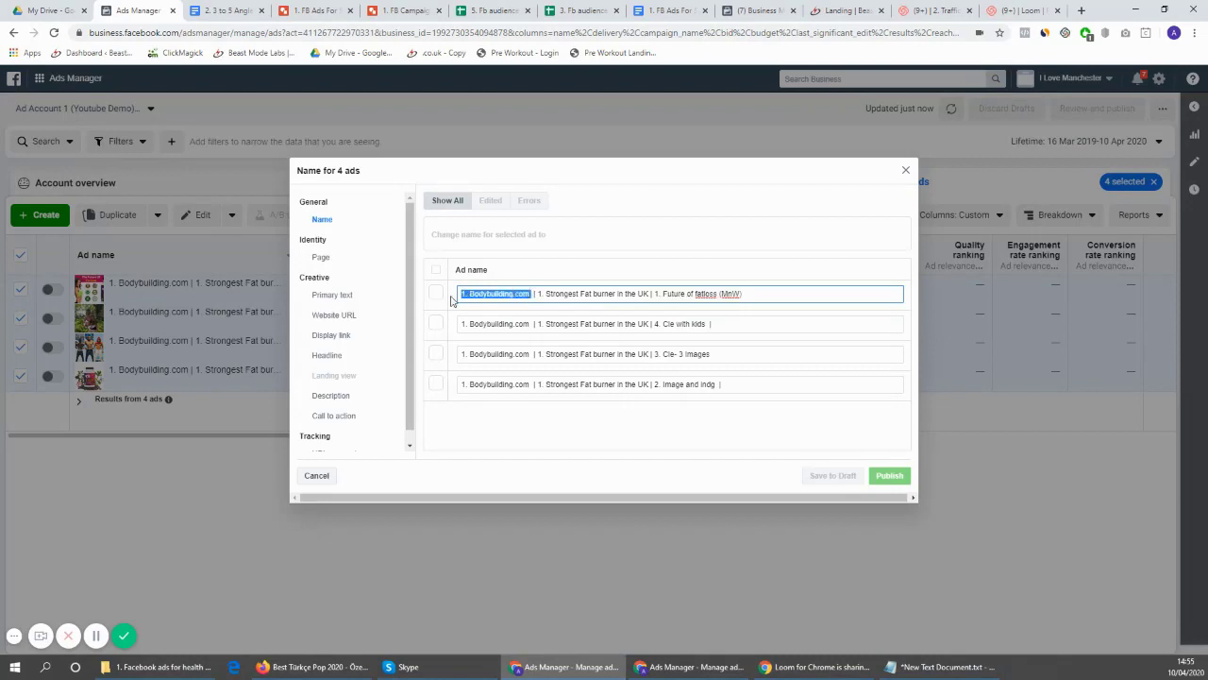
{"action": "key", "text": "ctrl+v"}
{"action": "key", "text": "Delete"}
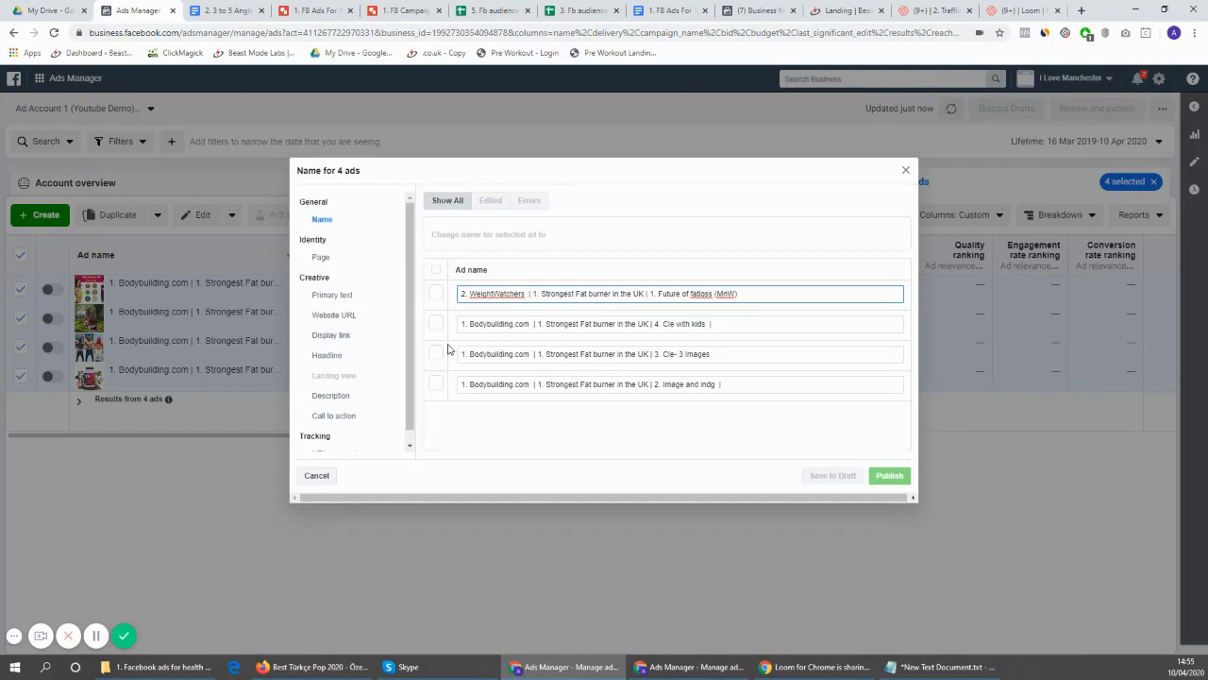
{"action": "left_click_drag", "start_coordinate": [533, 322], "coordinate": [369, 334]}
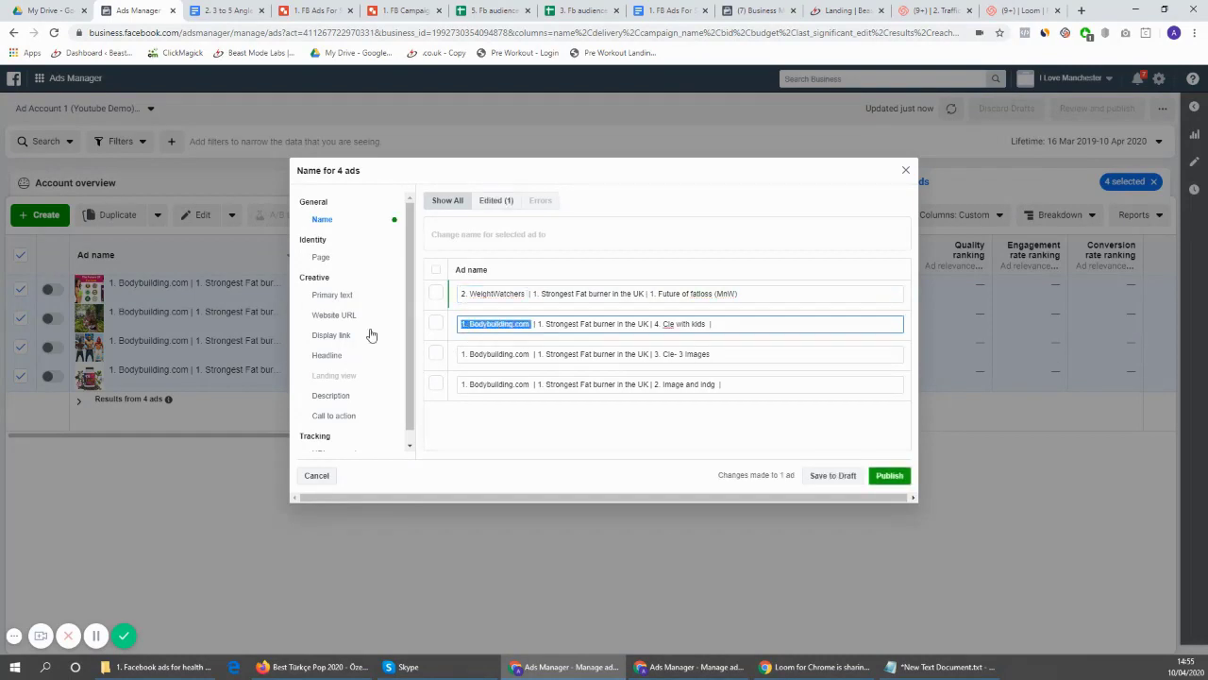
{"action": "key", "text": "ctrl+v"}
{"action": "key", "text": "Delete"}
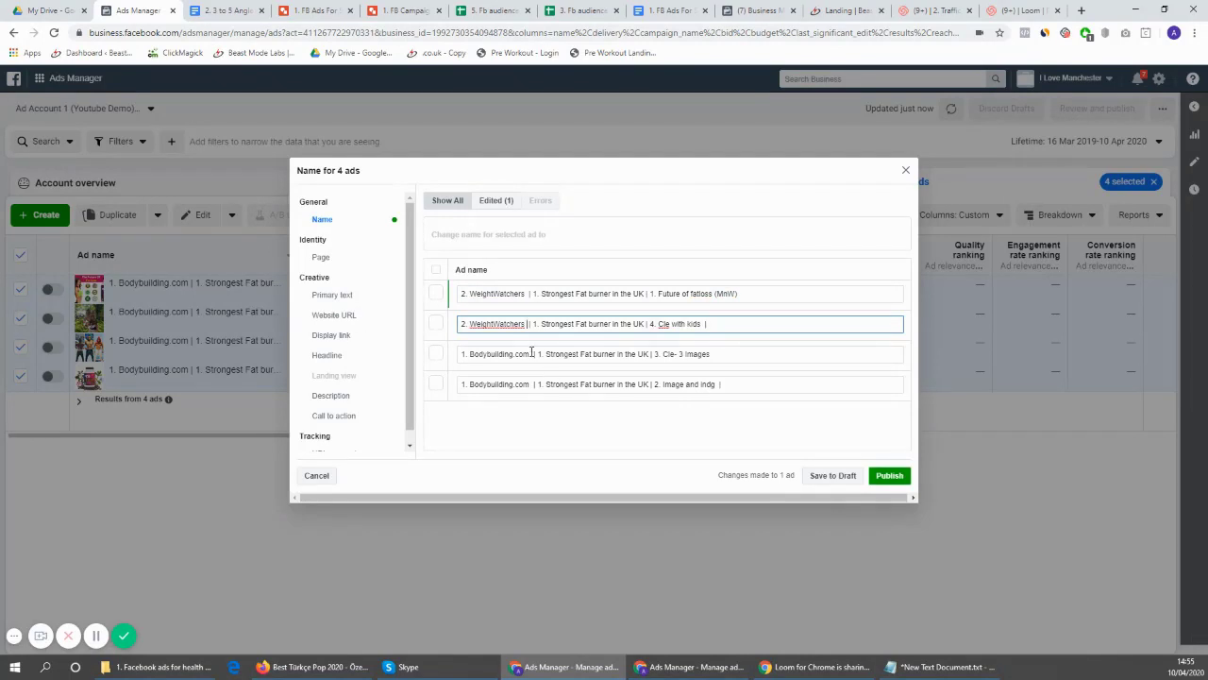
Replace "1. Bodybuilding.com" with "2. WeightWatchers" in the last two ad names and publish the four name edits, returning to the campaigns list
{"action": "left_click_drag", "start_coordinate": [533, 353], "coordinate": [391, 361]}
{"action": "key", "text": "ctrl+v"}
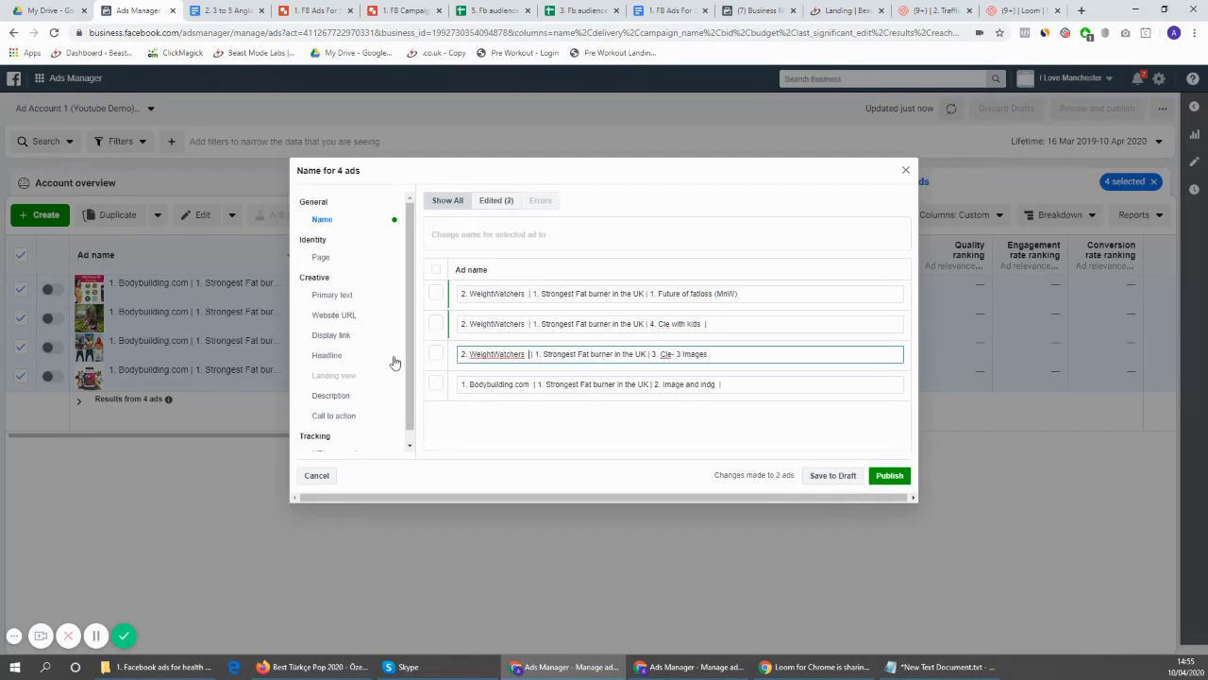
{"action": "key", "text": "Delete"}
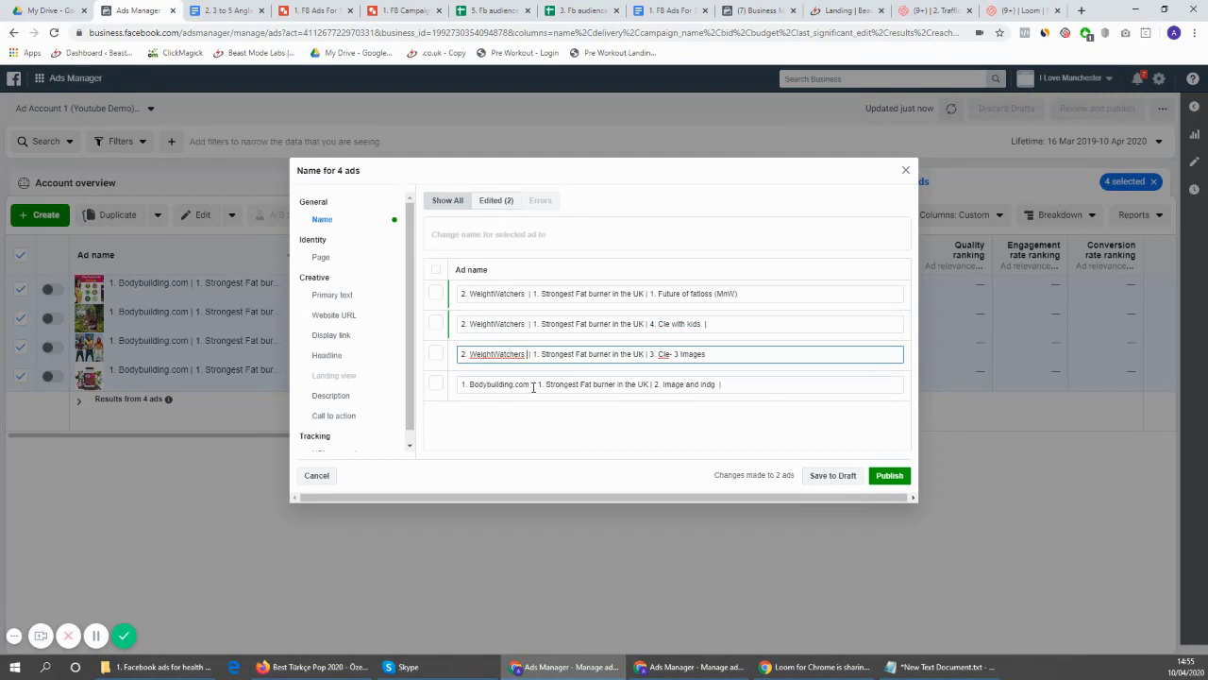
{"action": "left_click_drag", "start_coordinate": [533, 387], "coordinate": [355, 415]}
{"action": "key", "text": "ctrl+v"}
{"action": "key", "text": "Delete"}
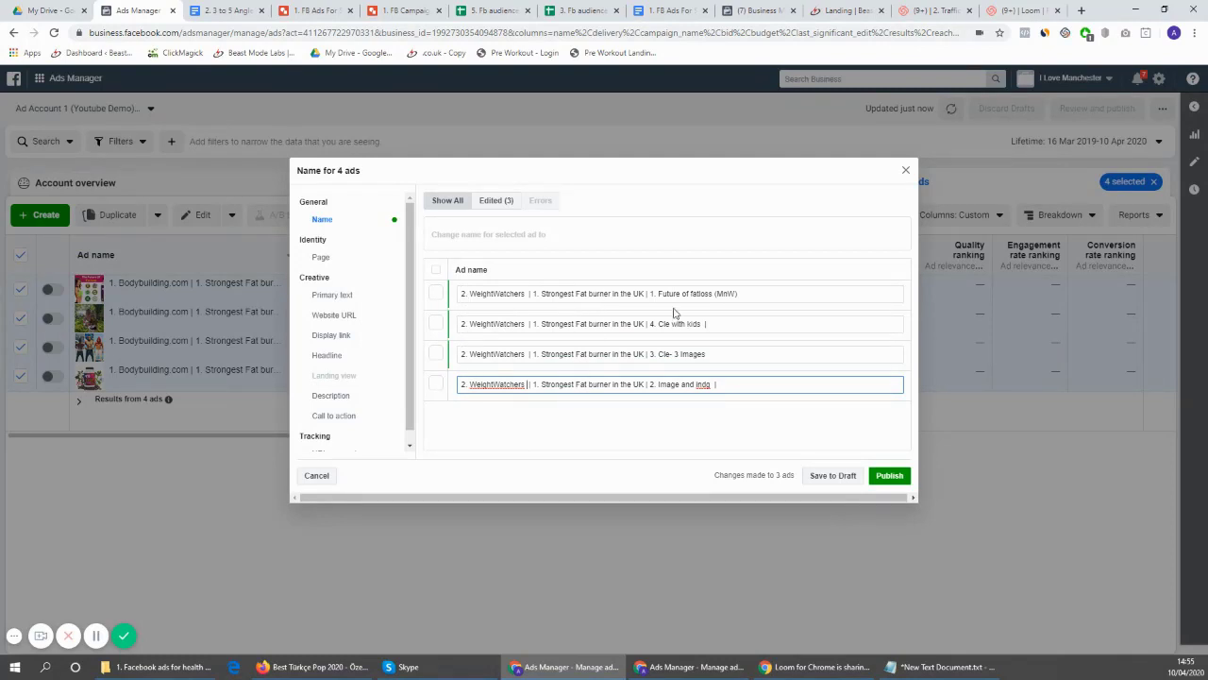
{"action": "left_click", "coordinate": [889, 476]}
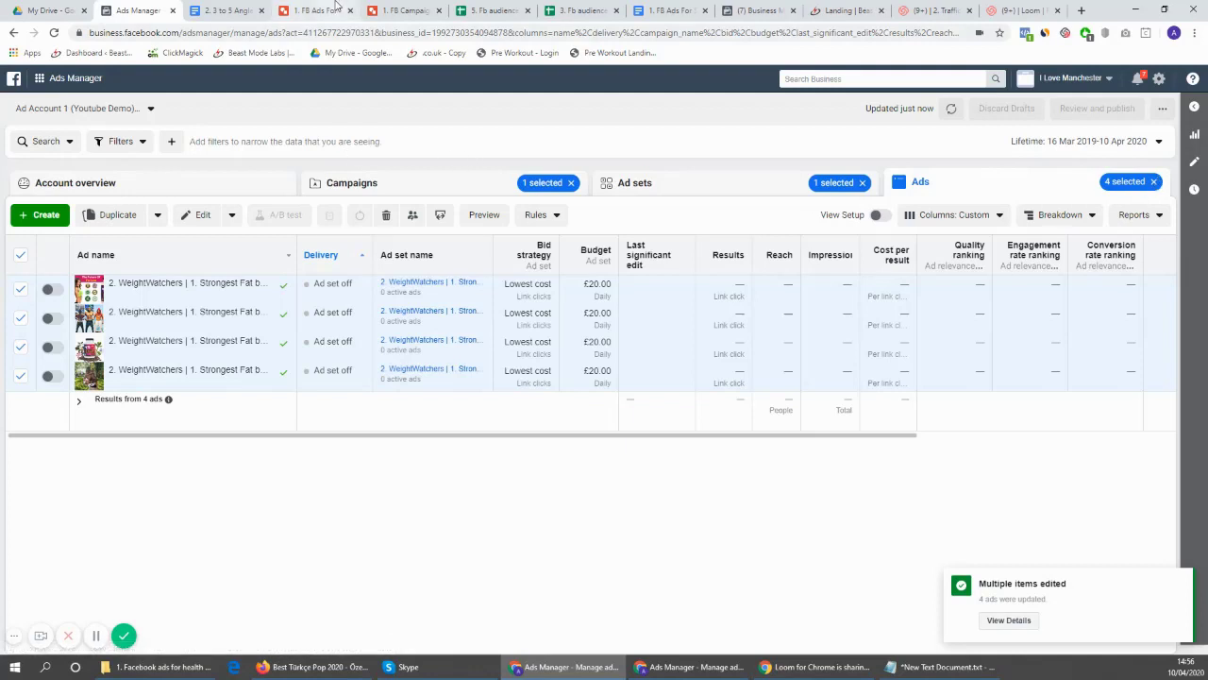
{"action": "left_click", "coordinate": [569, 196]}
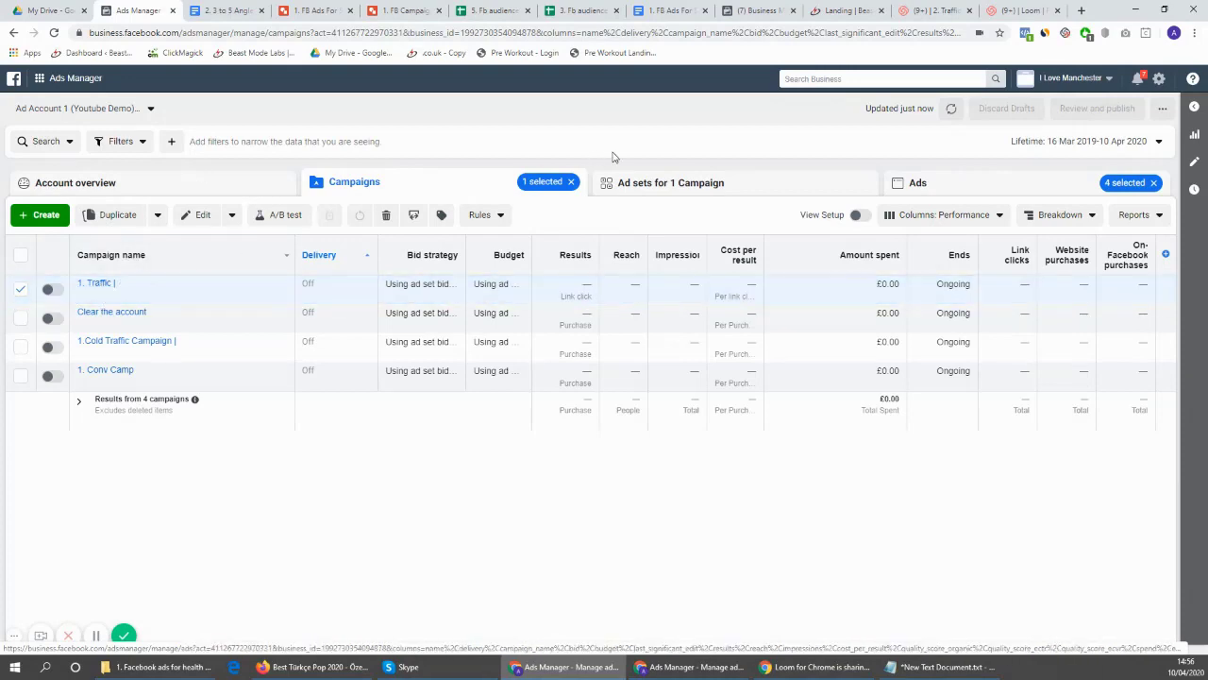
View the ads of the two Bodybuilding.com ad sets in the "1. Traffic" campaign, then return to its ad sets
{"action": "left_click", "coordinate": [98, 283]}
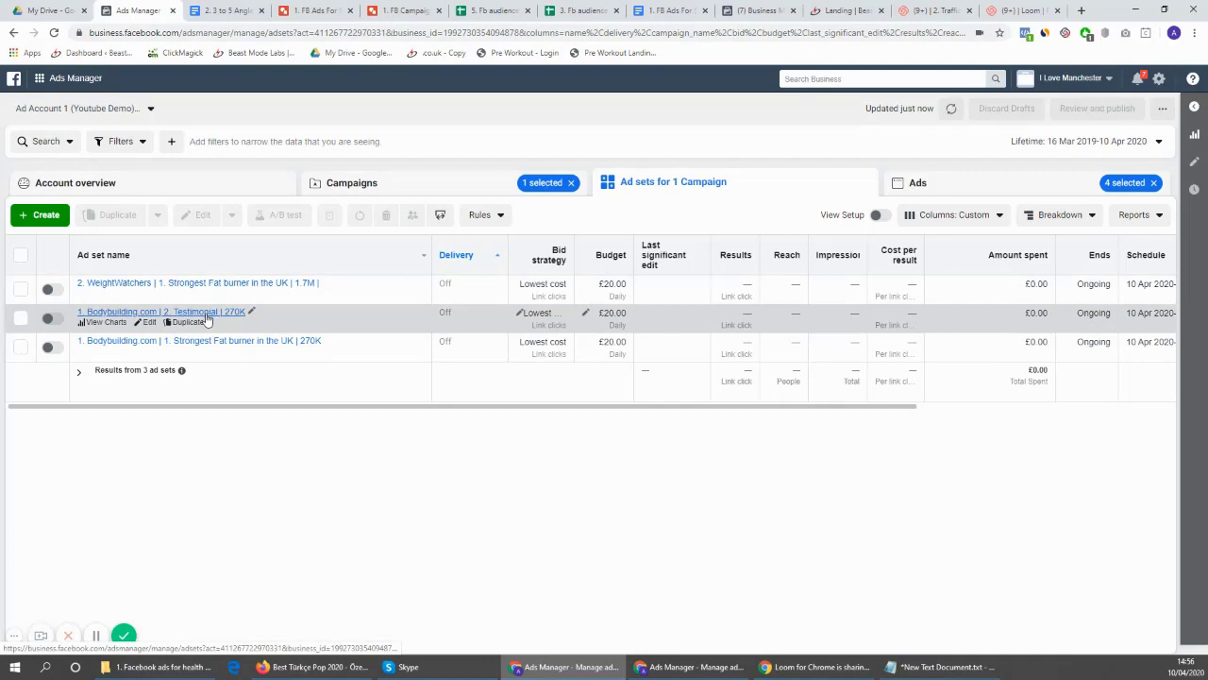
{"action": "left_click", "coordinate": [20, 318]}
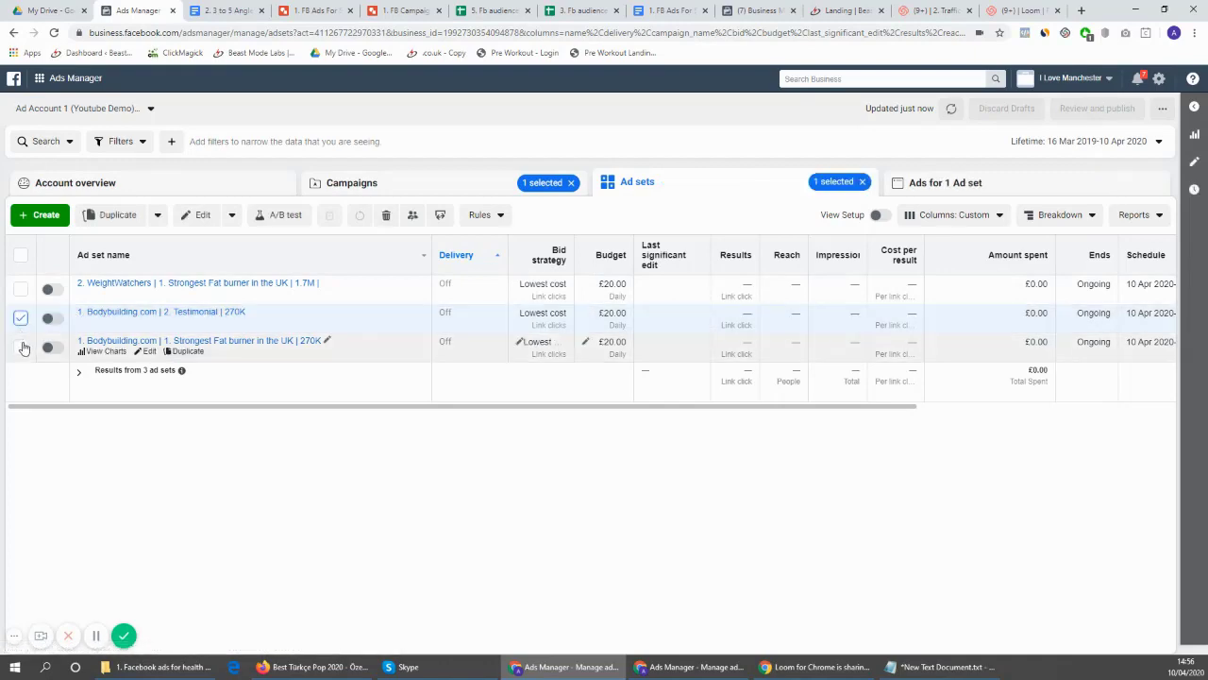
{"action": "left_click", "coordinate": [21, 347]}
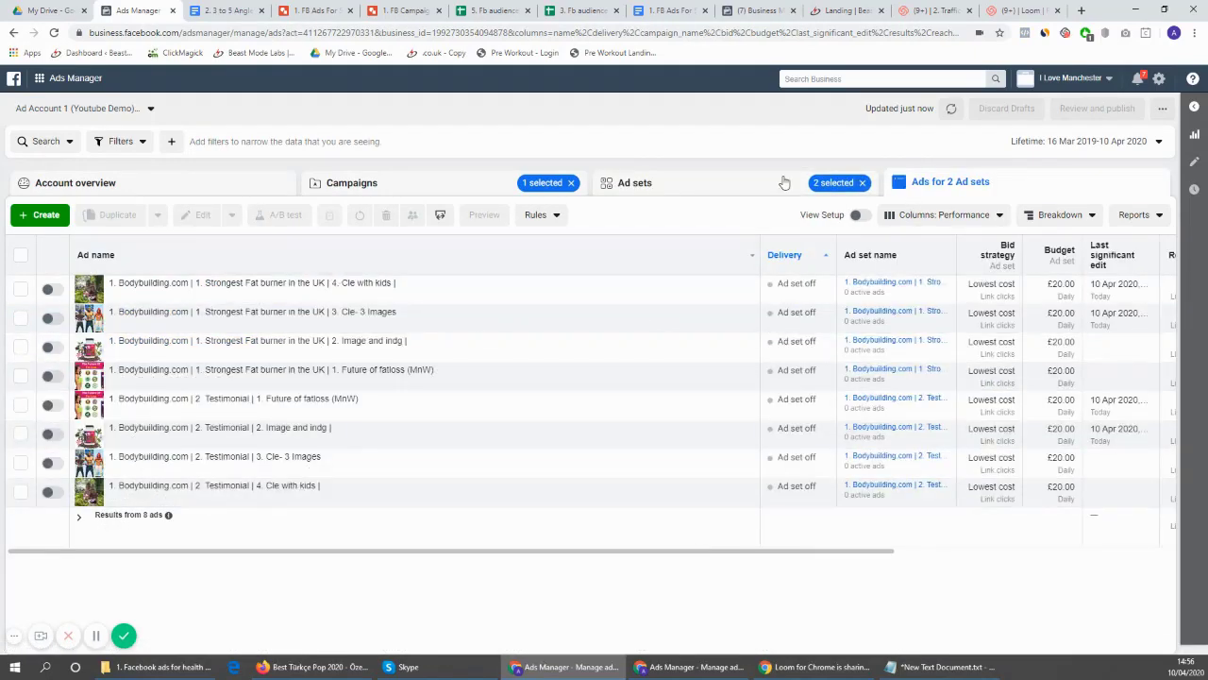
{"action": "left_click", "coordinate": [742, 193]}
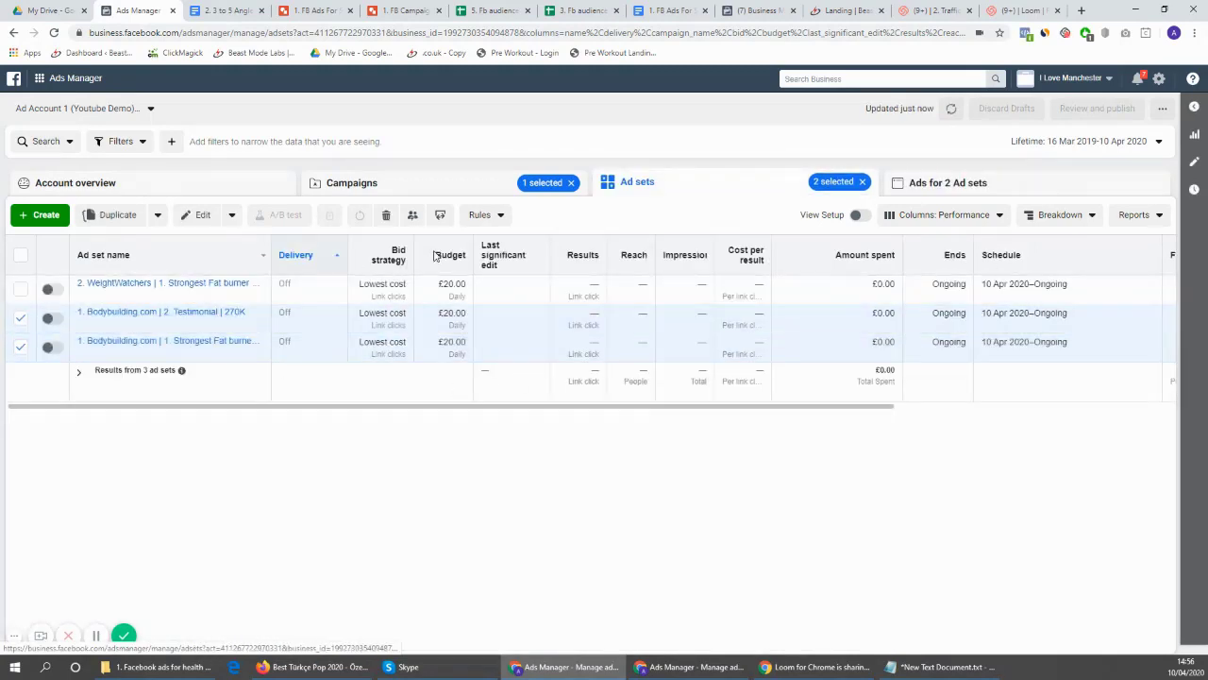
Select only the WeightWatchers ad set and widen the ad set name column to fit the full names
{"action": "left_click", "coordinate": [863, 183]}
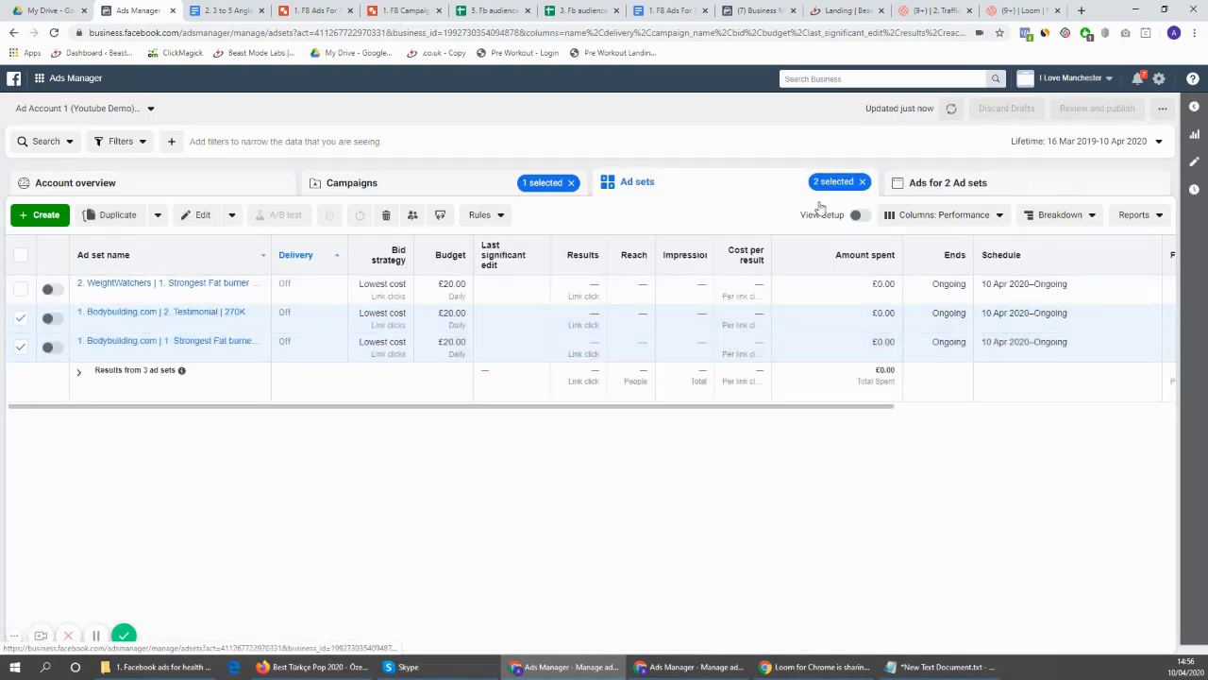
{"action": "left_click", "coordinate": [22, 293]}
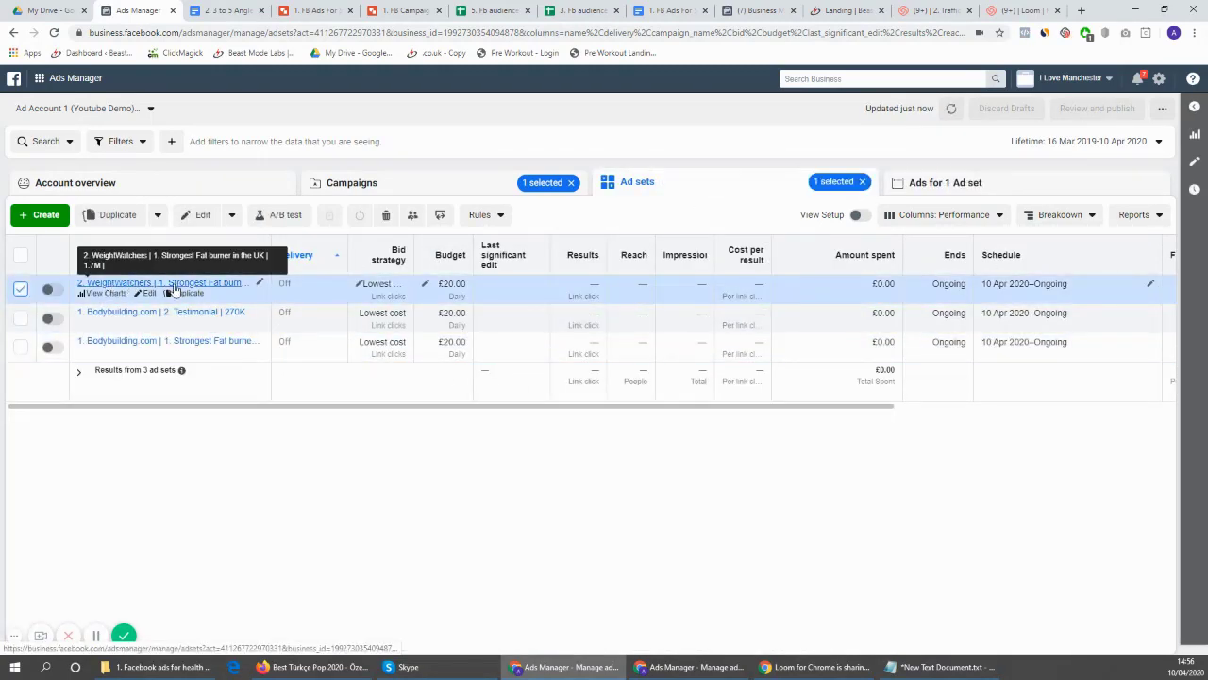
{"action": "left_click_drag", "start_coordinate": [270, 253], "coordinate": [818, 254]}
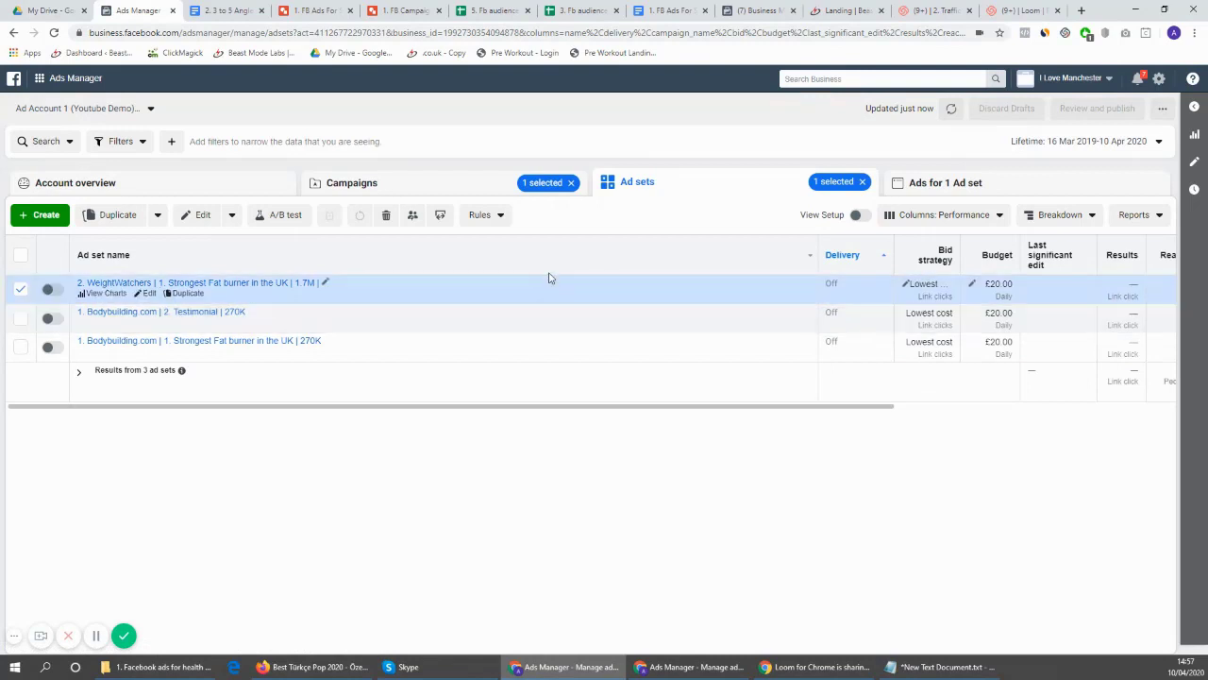
Switch to the "1. FB Campaign Structure - Slide 2" drawing and select the first Adset/Audience/Targeting box
{"action": "left_click", "coordinate": [420, 5]}
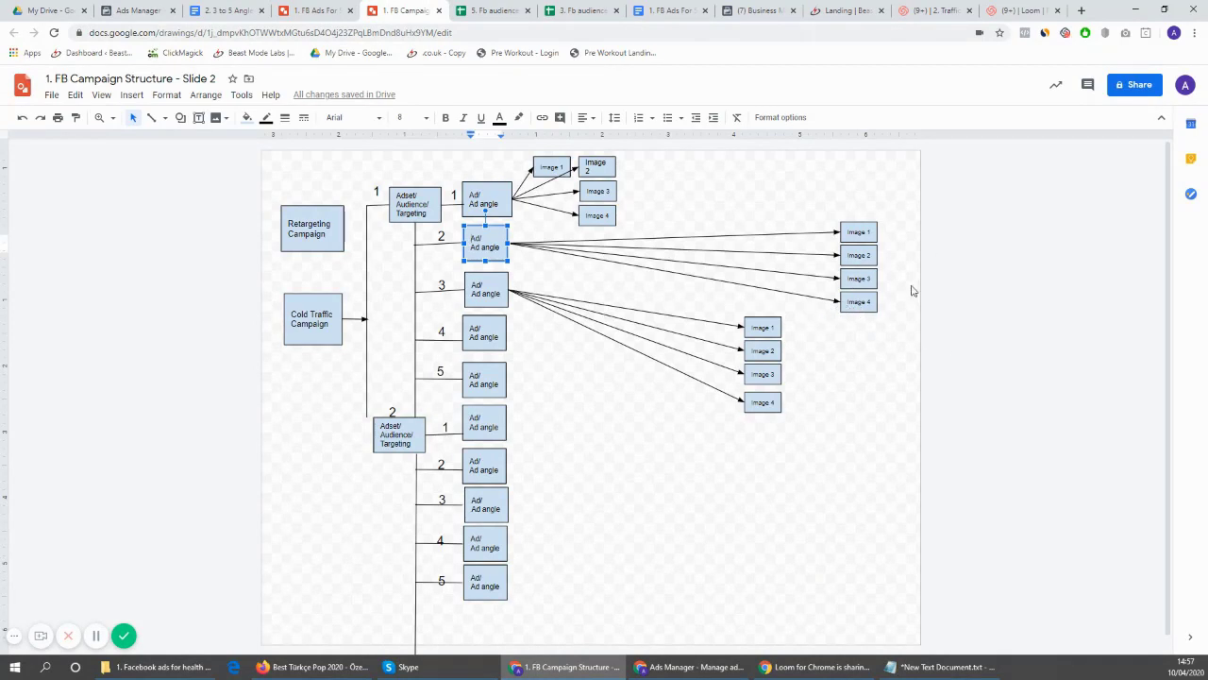
{"action": "left_click", "coordinate": [408, 204]}
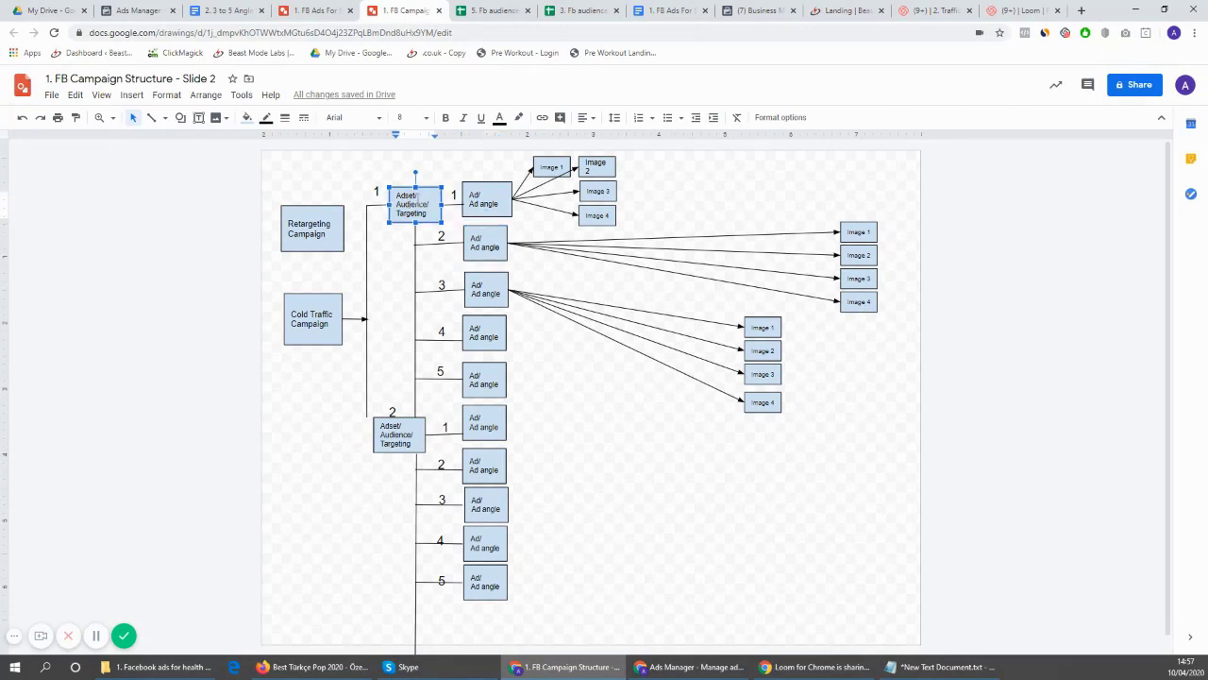
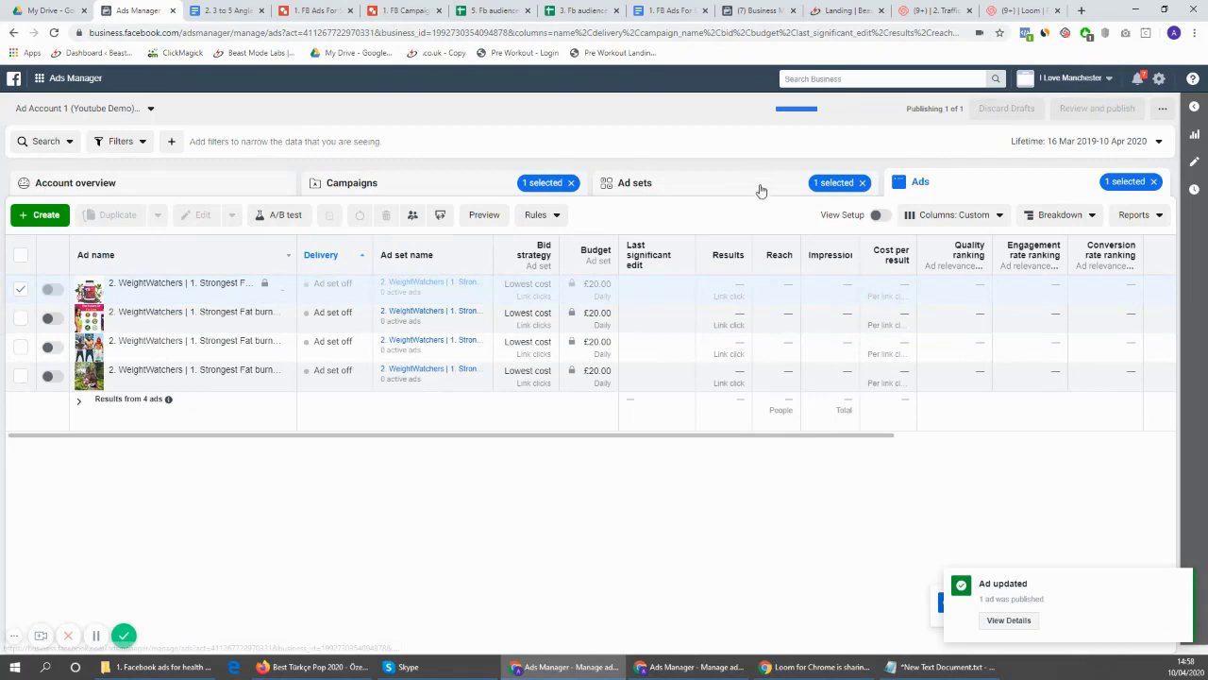
Review the full list of ads across all ad sets of the "1. Traffic" campaign
{"action": "left_click", "coordinate": [759, 185]}
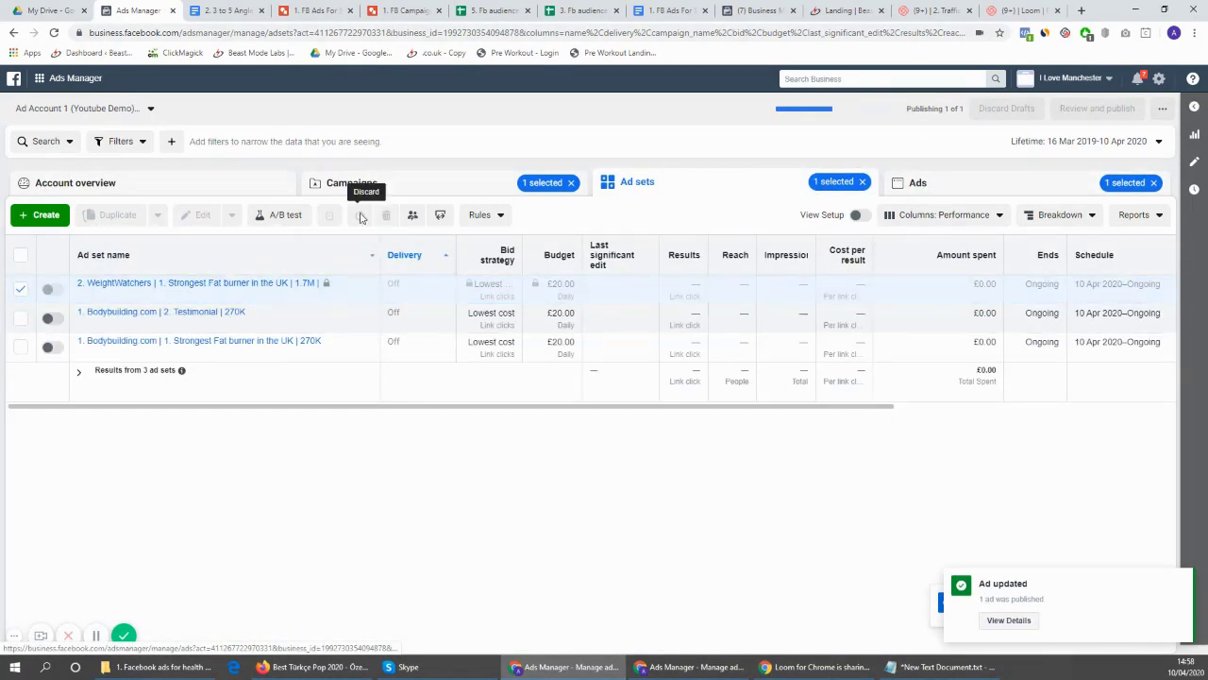
{"action": "left_click", "coordinate": [451, 193]}
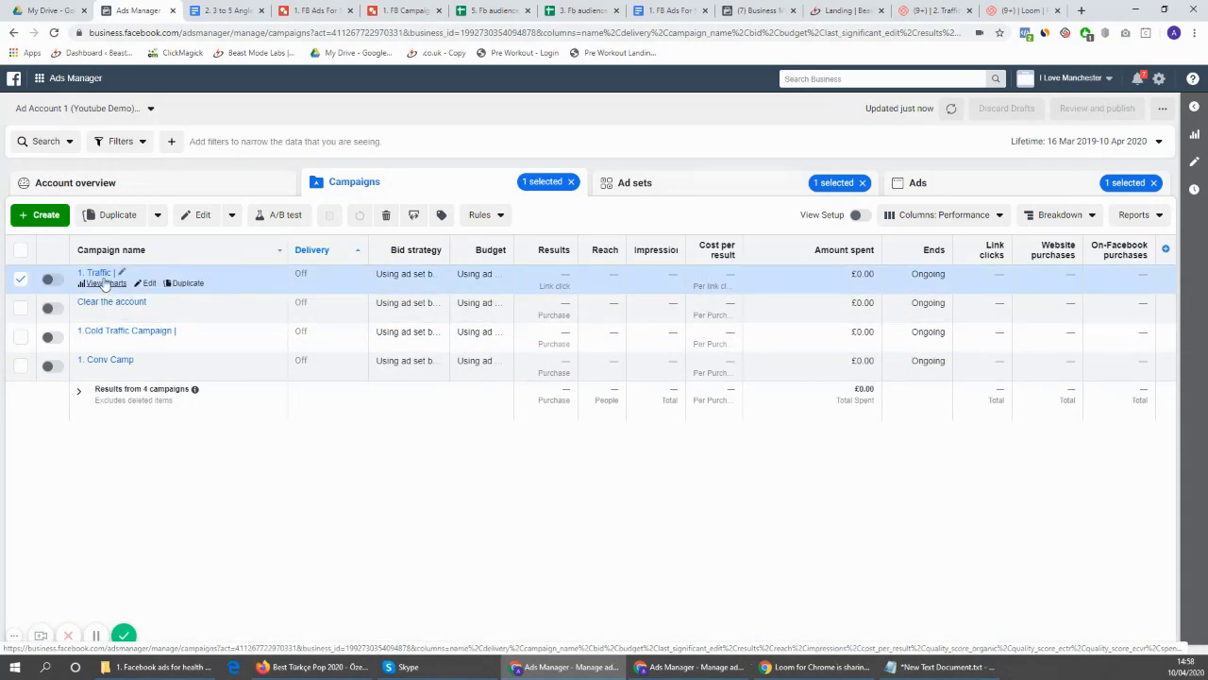
{"action": "left_click", "coordinate": [979, 194]}
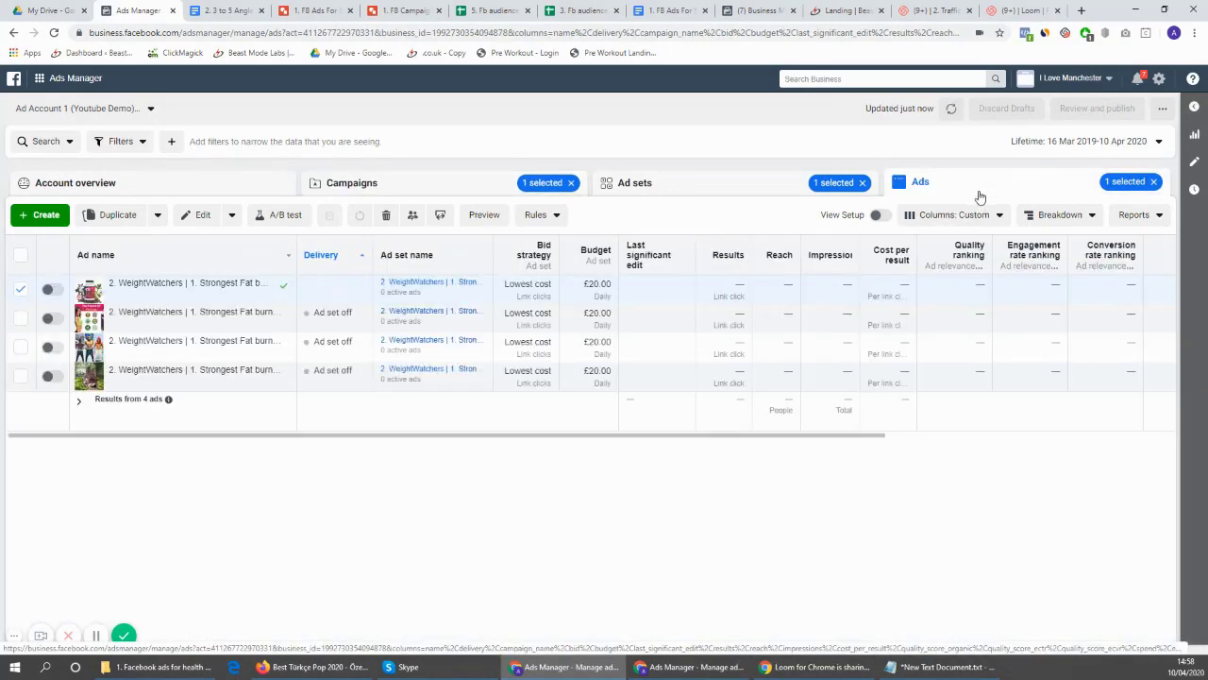
{"action": "scroll", "coordinate": [690, 286], "scroll_direction": "down", "scroll_amount": 1}
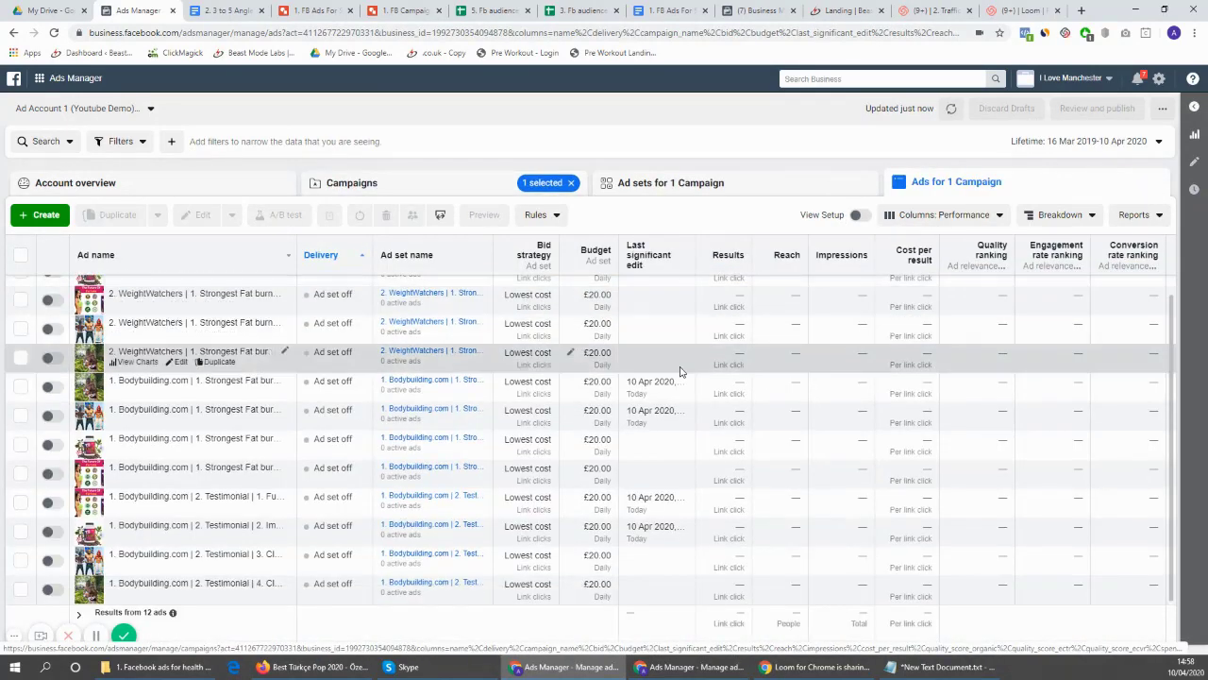
{"action": "scroll", "coordinate": [500, 432], "scroll_direction": "up", "scroll_amount": 1}
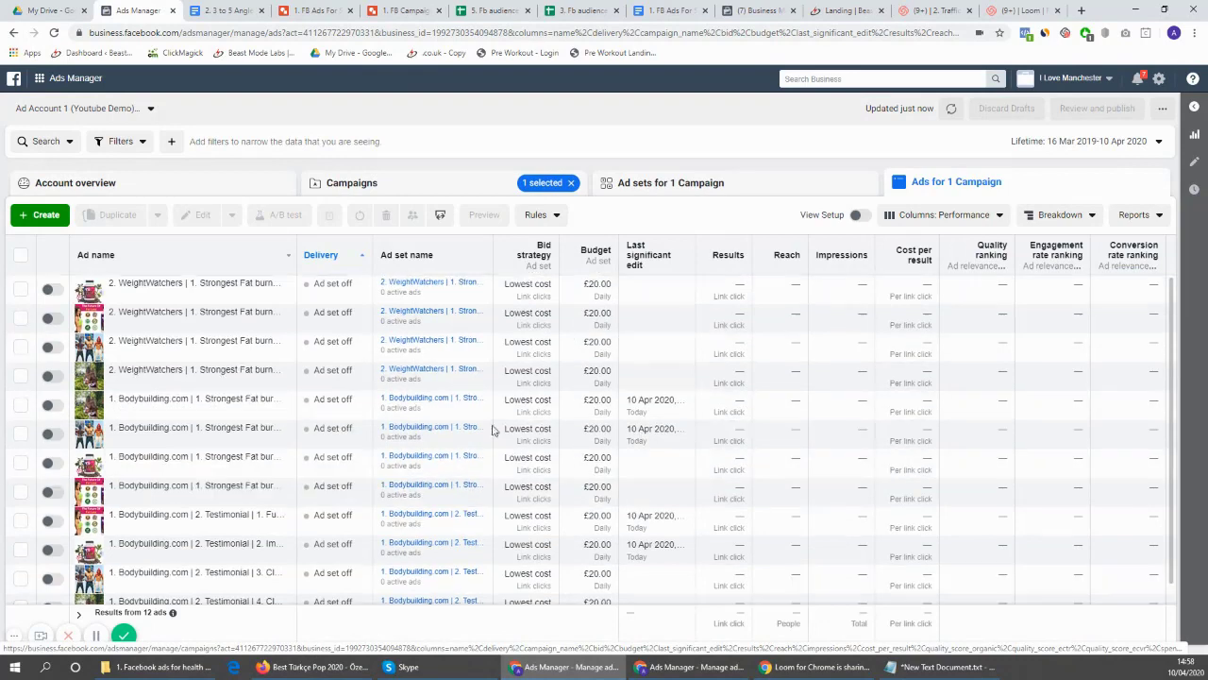
Select all ads in the campaign and look through the available bulk edit options
{"action": "left_click", "coordinate": [19, 255]}
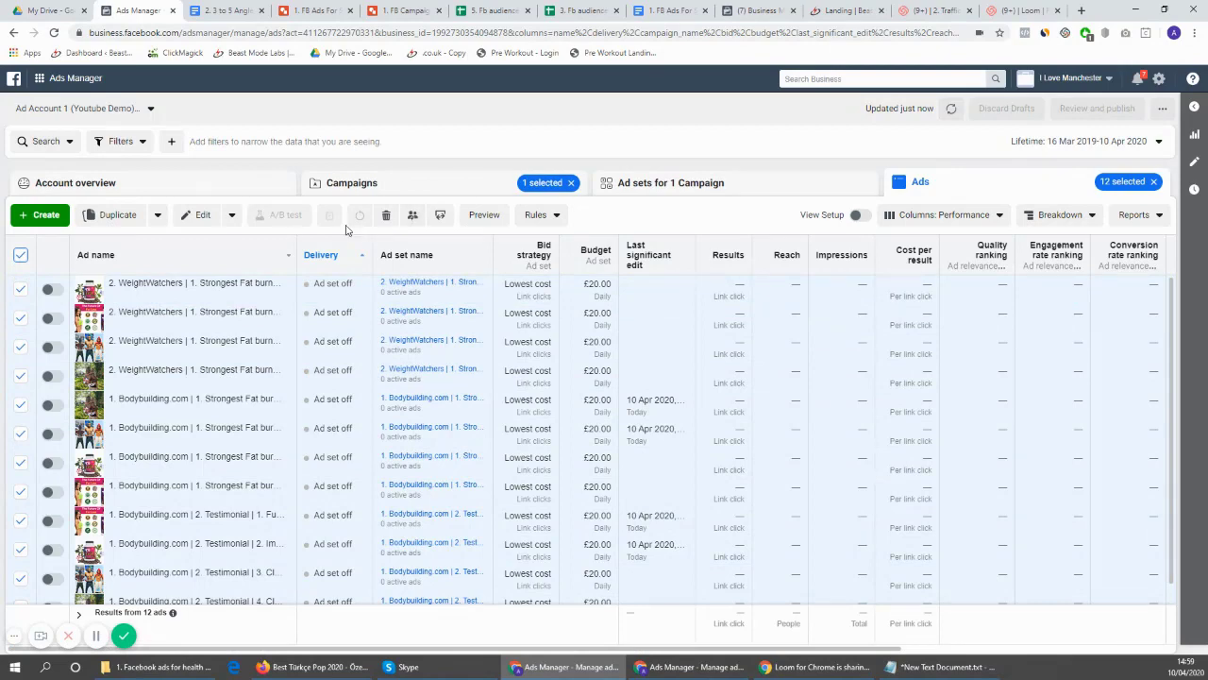
{"action": "left_click", "coordinate": [230, 216]}
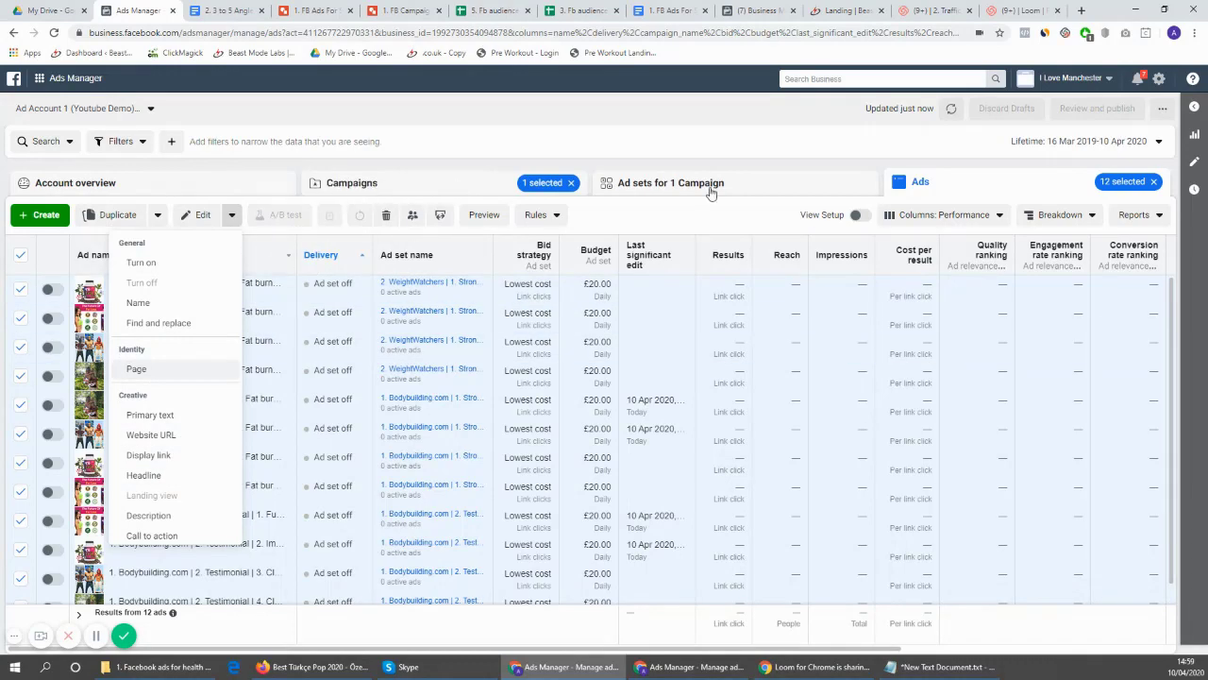
{"action": "scroll", "coordinate": [189, 261], "scroll_direction": "down", "scroll_amount": 1}
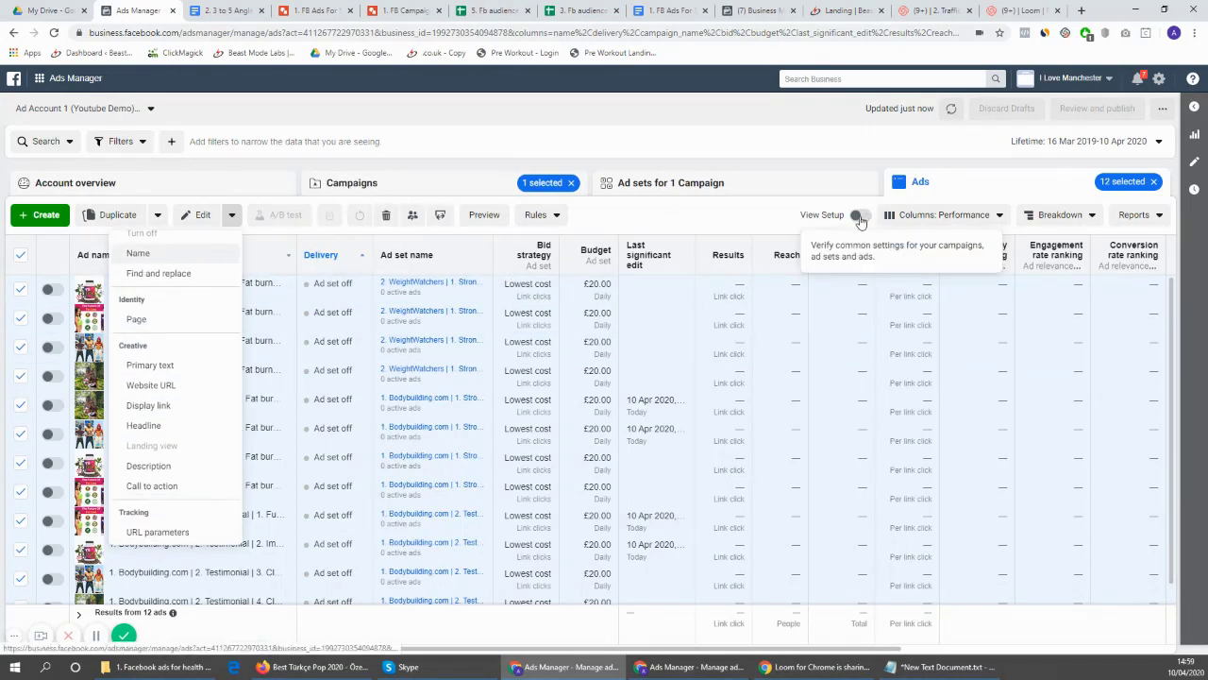
Set the daily budget of all three ad sets in the "1. Traffic" campaign to £5.00 and publish the changes
{"action": "left_click", "coordinate": [796, 183]}
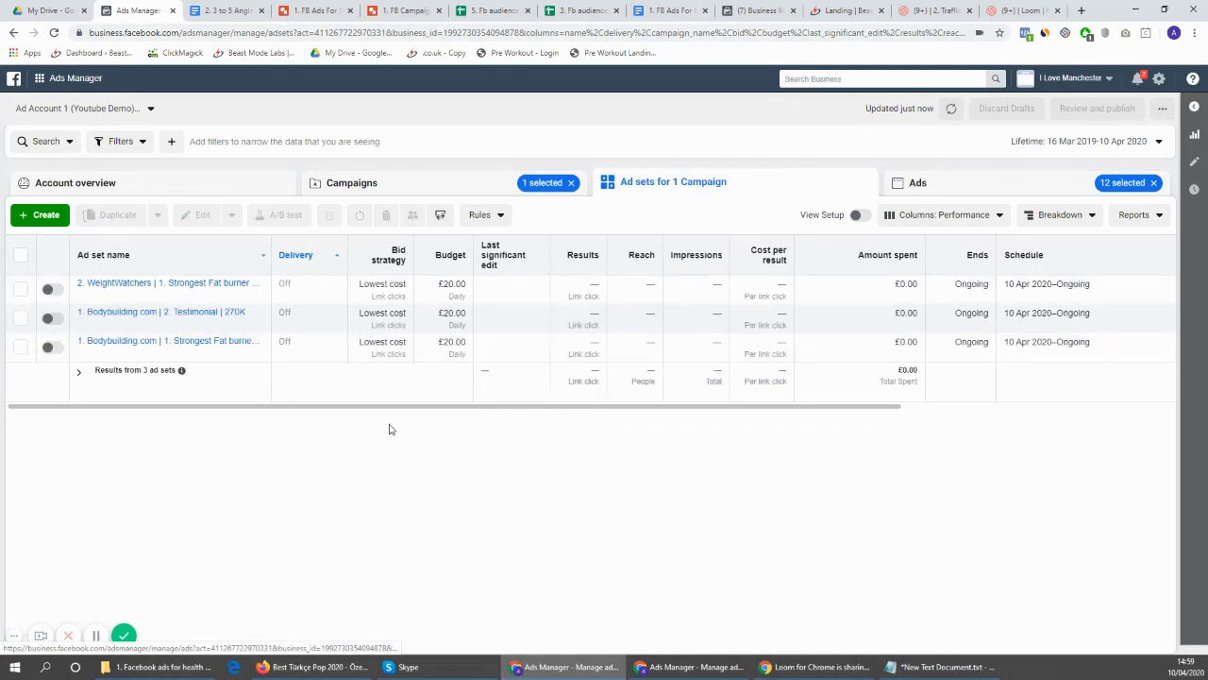
{"action": "left_click", "coordinate": [21, 257]}
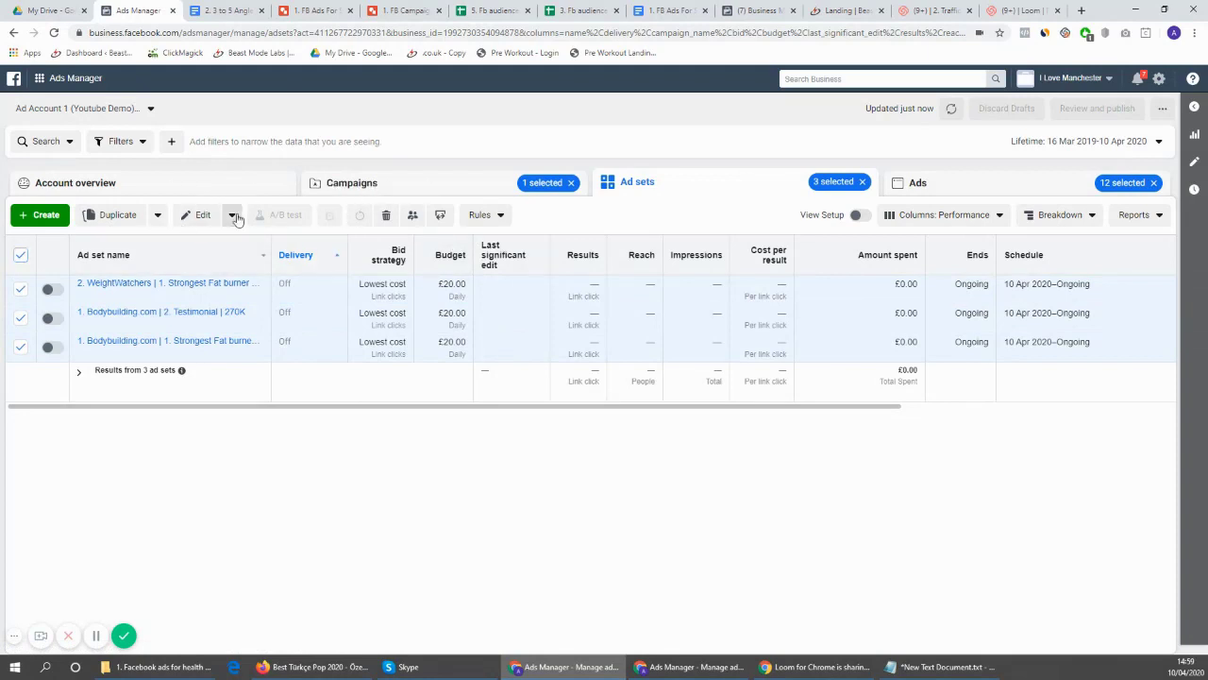
{"action": "left_click", "coordinate": [234, 217]}
{"action": "left_click", "coordinate": [205, 370]}
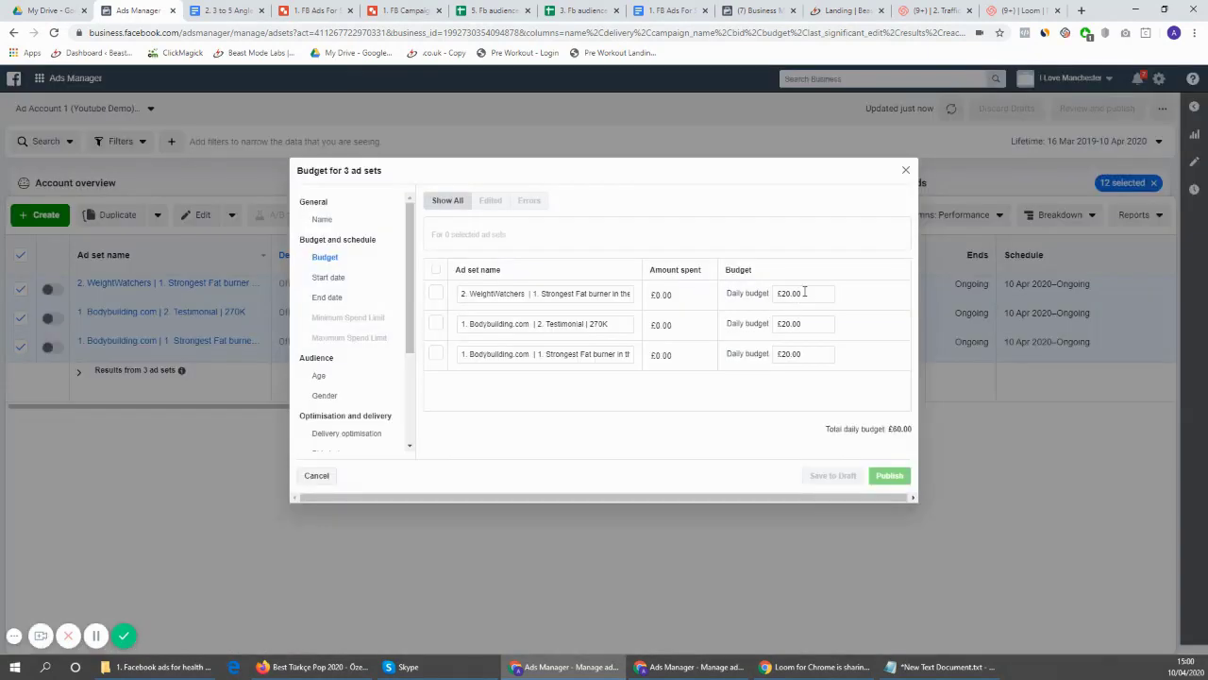
{"action": "left_click_drag", "start_coordinate": [805, 292], "coordinate": [751, 302]}
{"action": "type", "text": "5"}
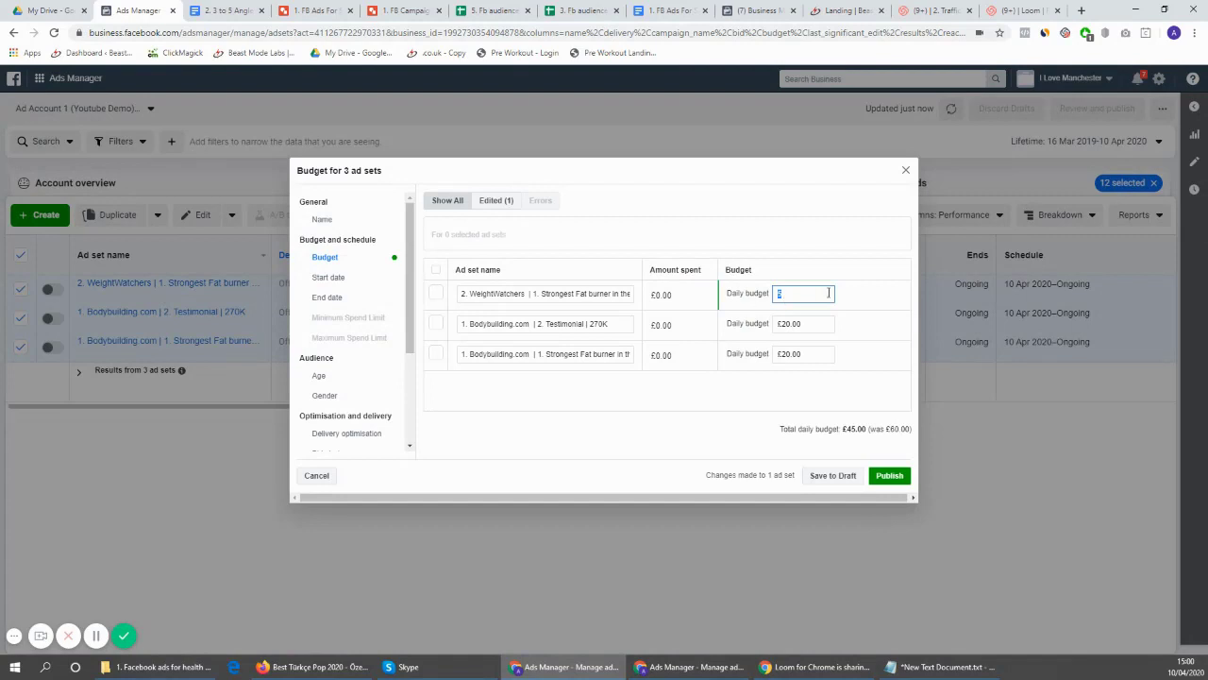
{"action": "left_click_drag", "start_coordinate": [818, 327], "coordinate": [761, 329]}
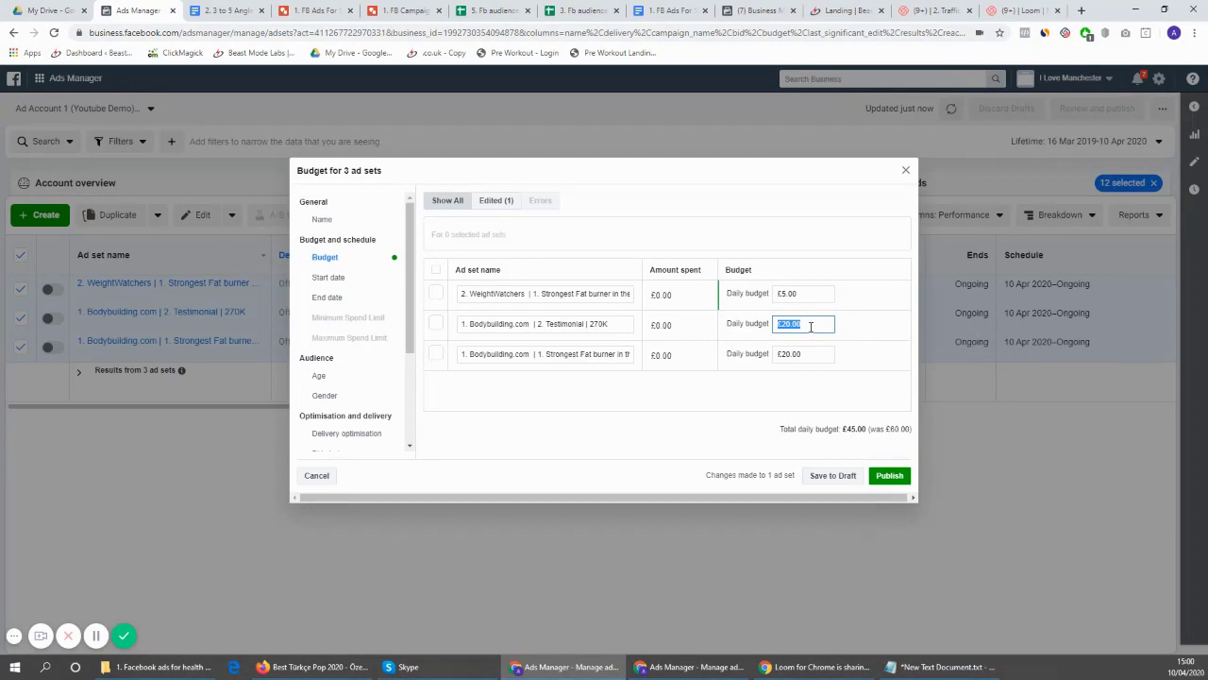
{"action": "type", "text": "5"}
{"action": "key", "text": "Tab"}
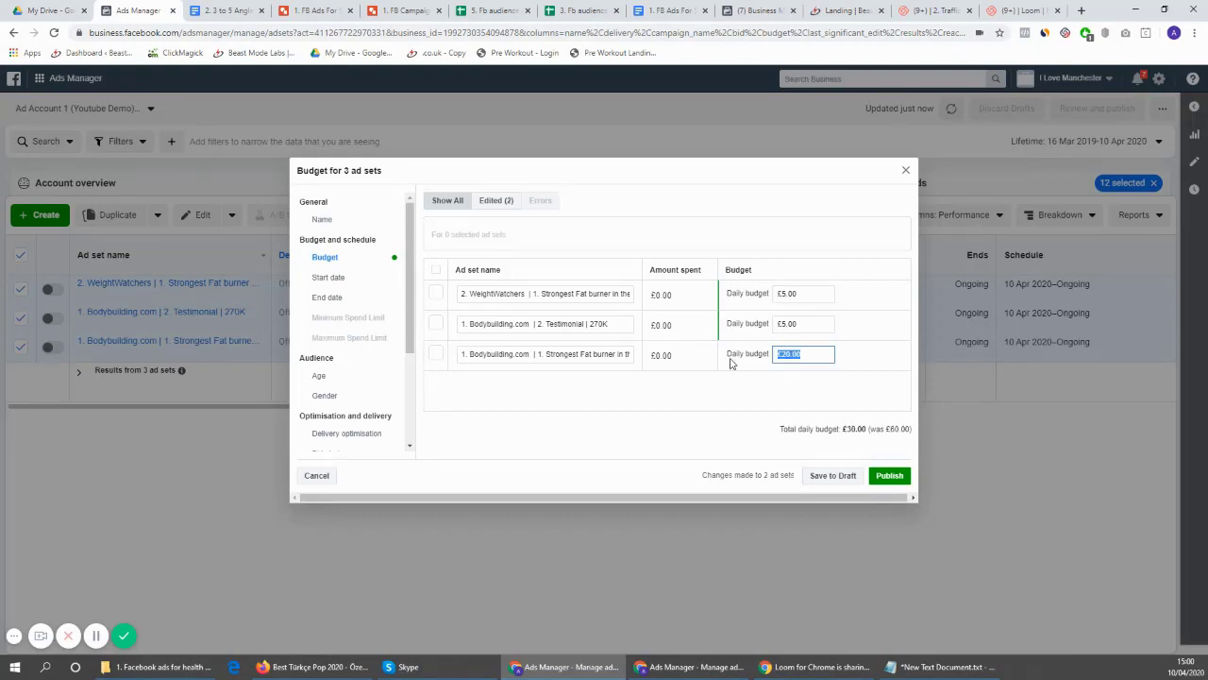
{"action": "type", "text": "5"}
{"action": "left_click", "coordinate": [774, 387]}
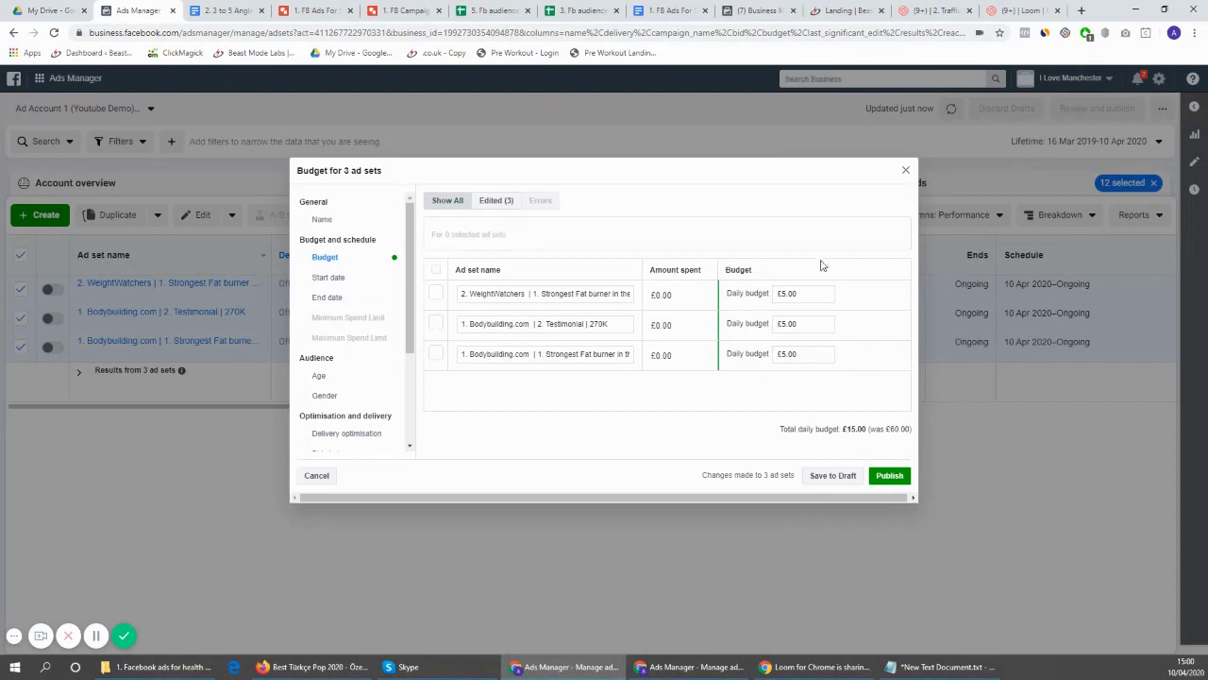
{"action": "left_click", "coordinate": [887, 477]}
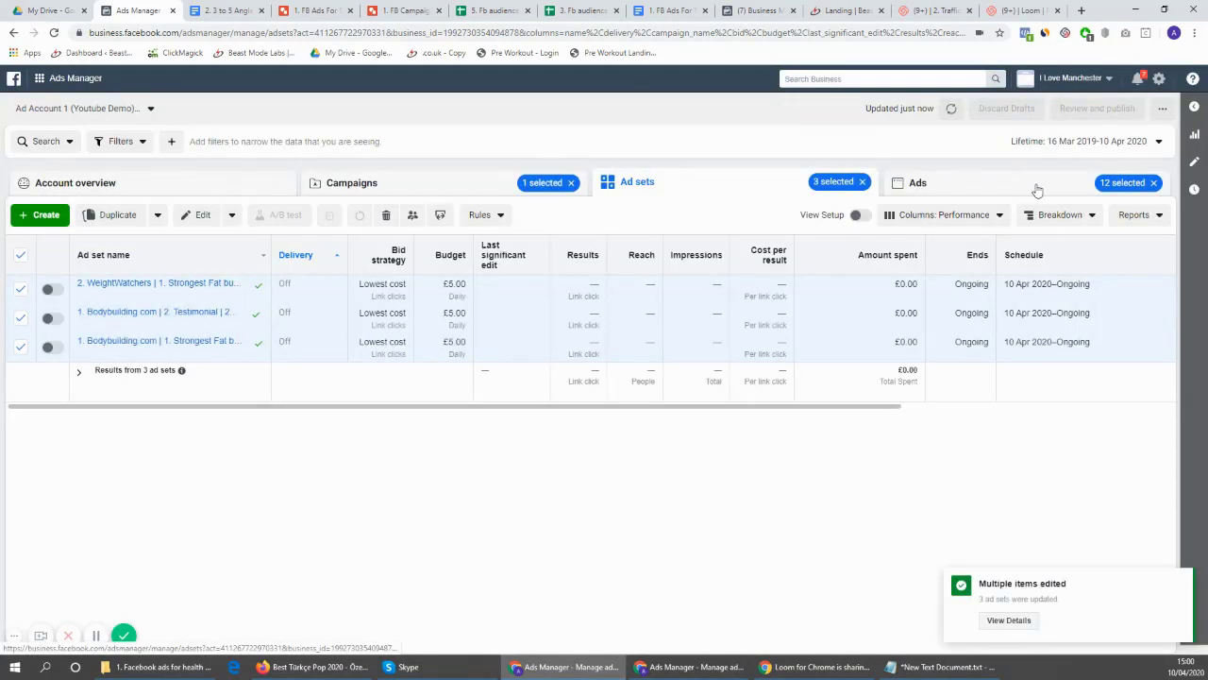
Check the budgets in the campaign's ads list and return to the campaigns list
{"action": "left_click", "coordinate": [1036, 190]}
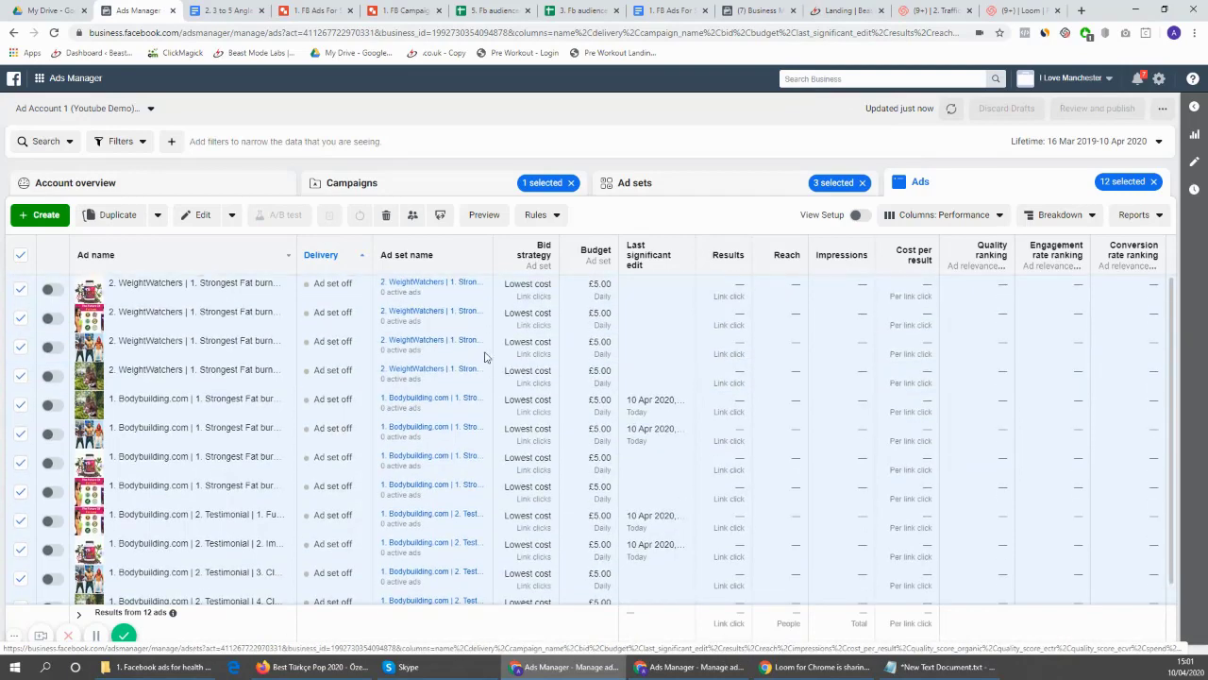
{"action": "scroll", "coordinate": [485, 356], "scroll_direction": "down", "scroll_amount": 1}
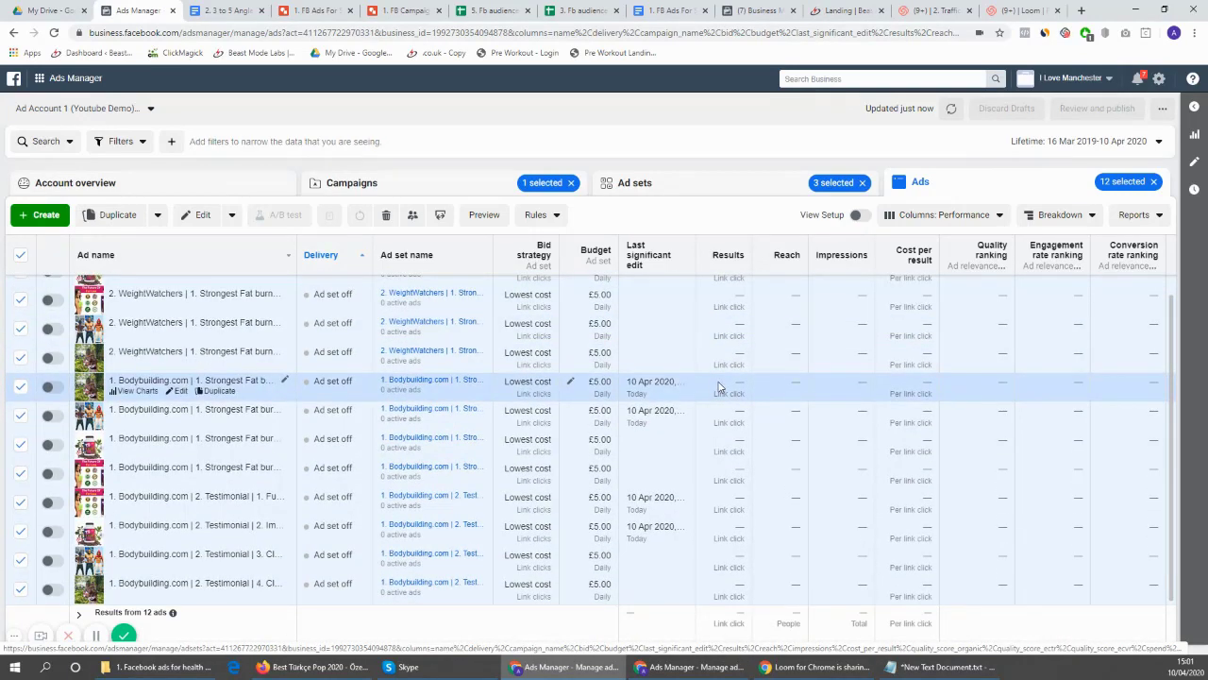
{"action": "left_click", "coordinate": [396, 183]}
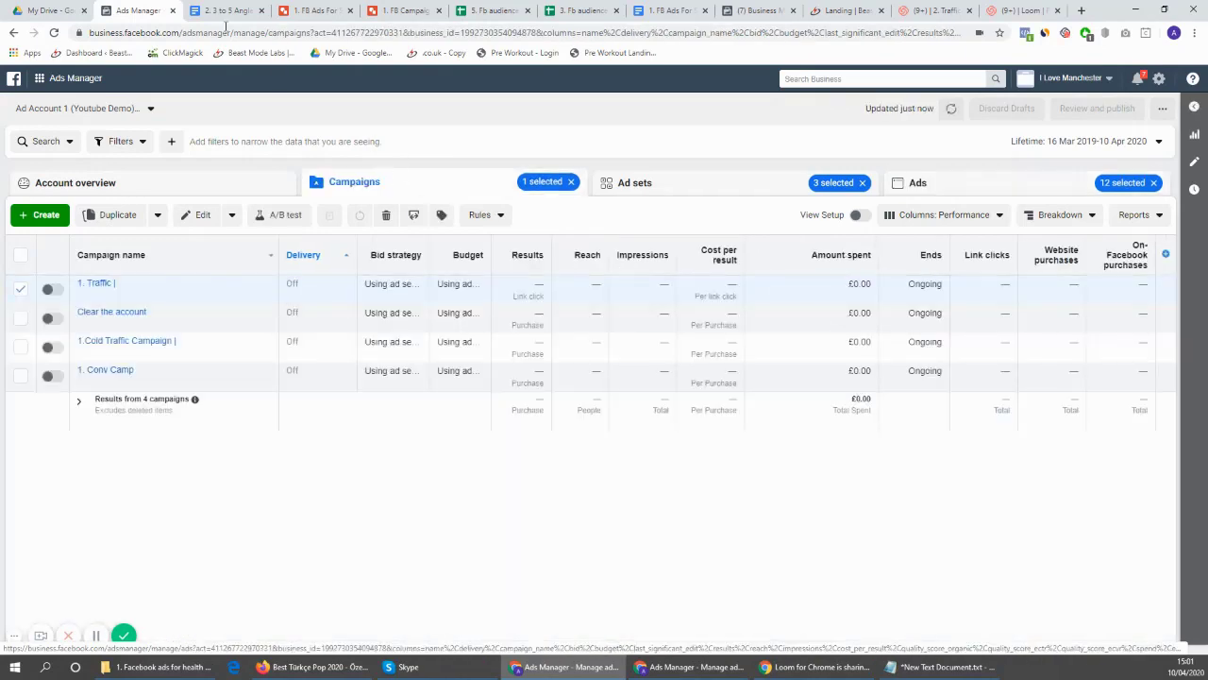
View the "Website & traffic - Slide 1" drawing and the "1. FB Campaign Structure - Slide 2" drawing
{"action": "left_click", "coordinate": [231, 11]}
{"action": "left_click", "coordinate": [345, 7]}
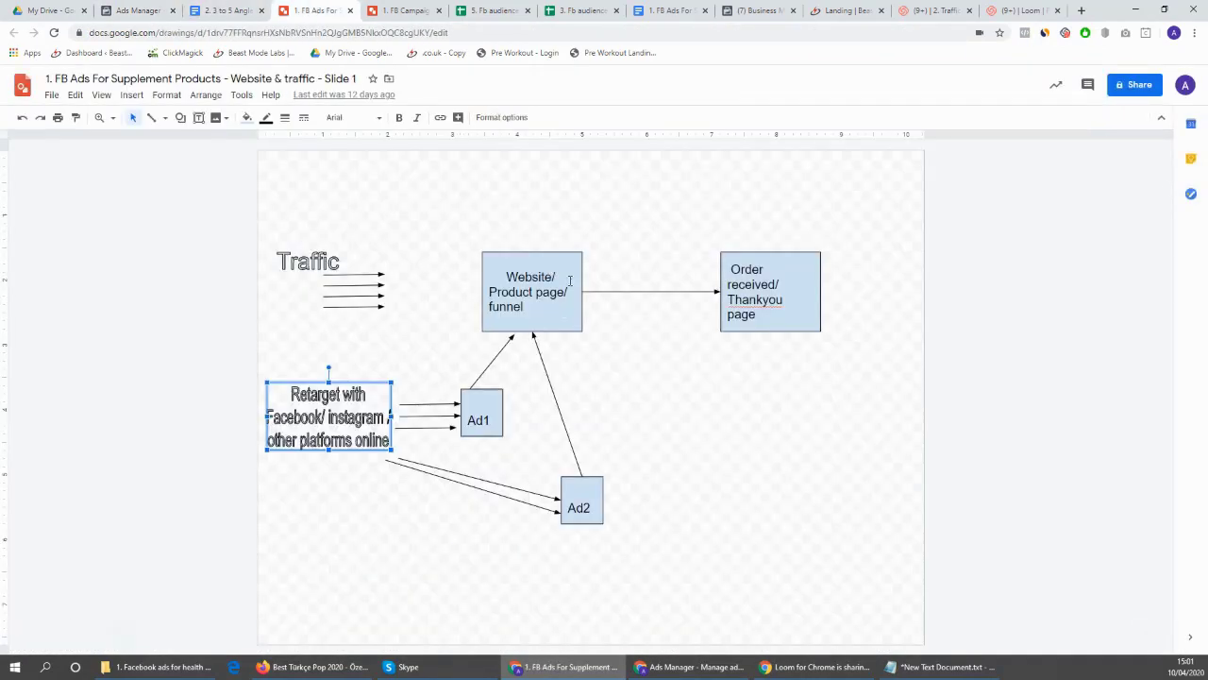
{"action": "left_click", "coordinate": [392, 10]}
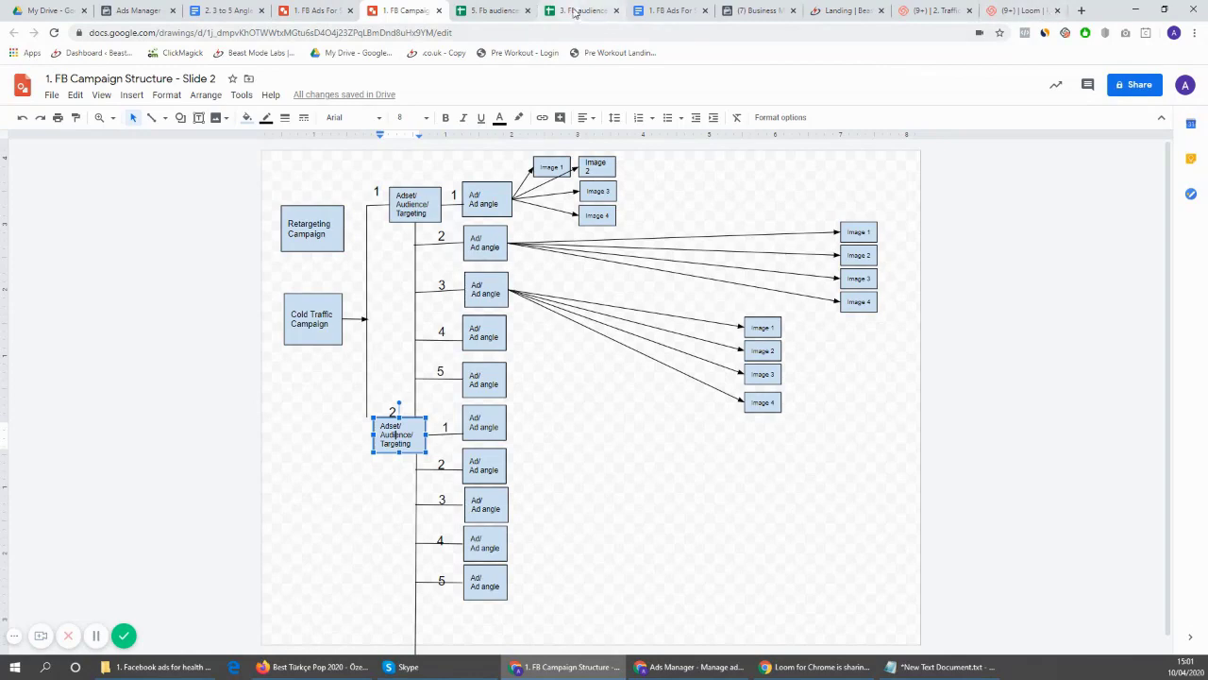
Read through the "1. FB Ads For Supplement Products" document from its title to the Good Practice section
{"action": "left_click", "coordinate": [666, 10]}
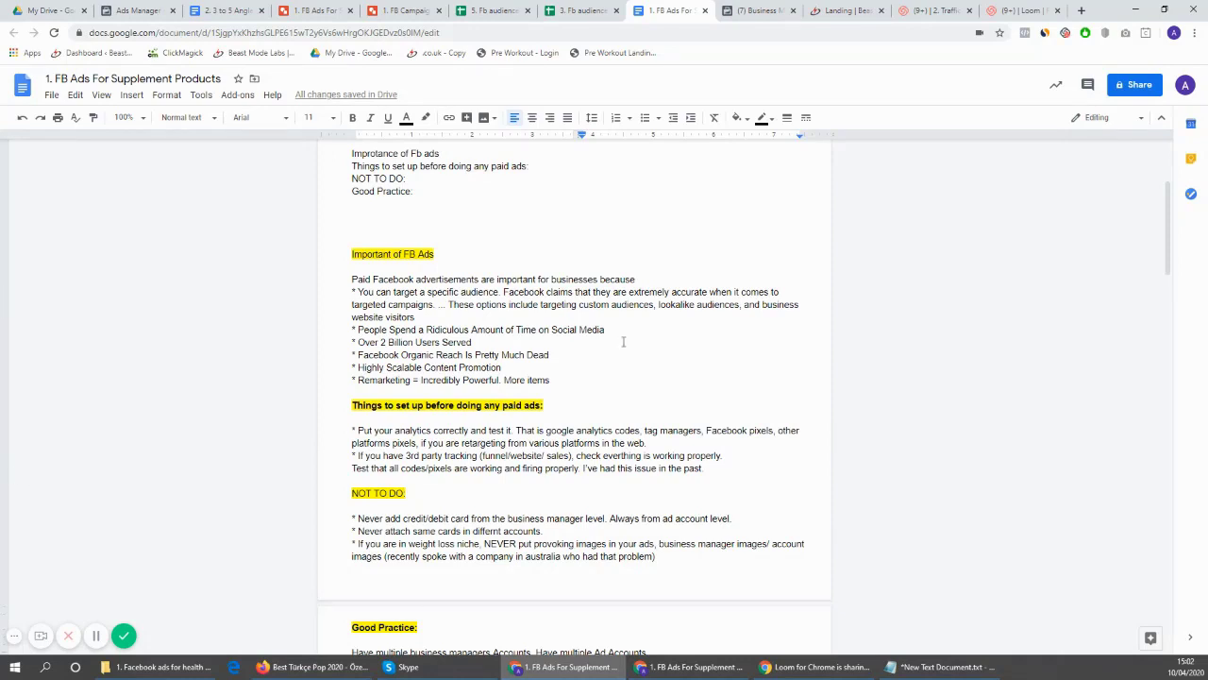
{"action": "left_click_drag", "start_coordinate": [633, 274], "coordinate": [635, 308]}
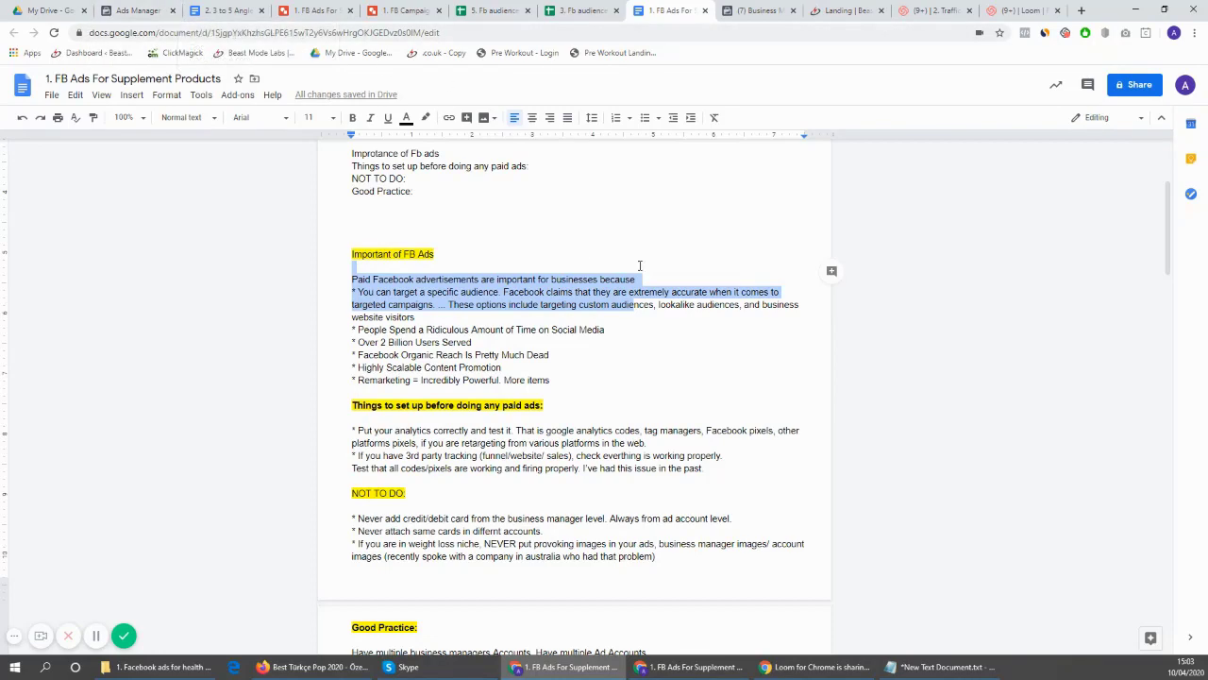
{"action": "scroll", "coordinate": [613, 377], "scroll_direction": "up", "scroll_amount": 2}
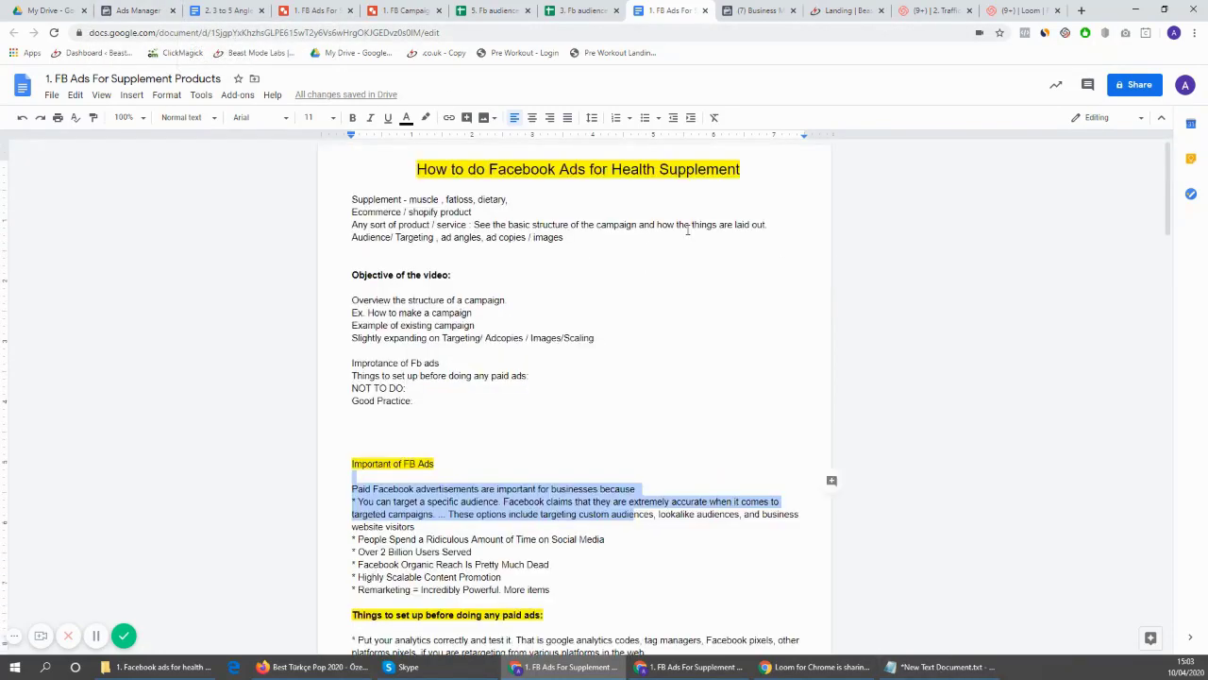
{"action": "scroll", "coordinate": [568, 300], "scroll_direction": "down", "scroll_amount": 3}
{"action": "scroll", "coordinate": [770, 594], "scroll_direction": "down", "scroll_amount": 1}
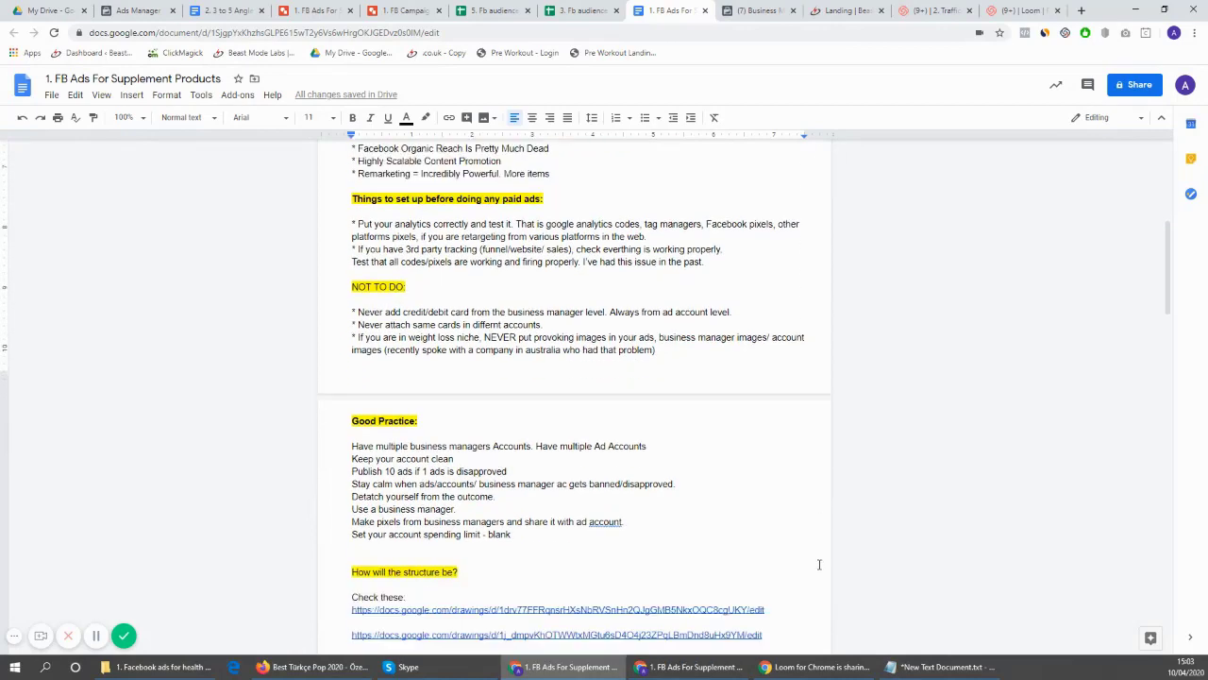